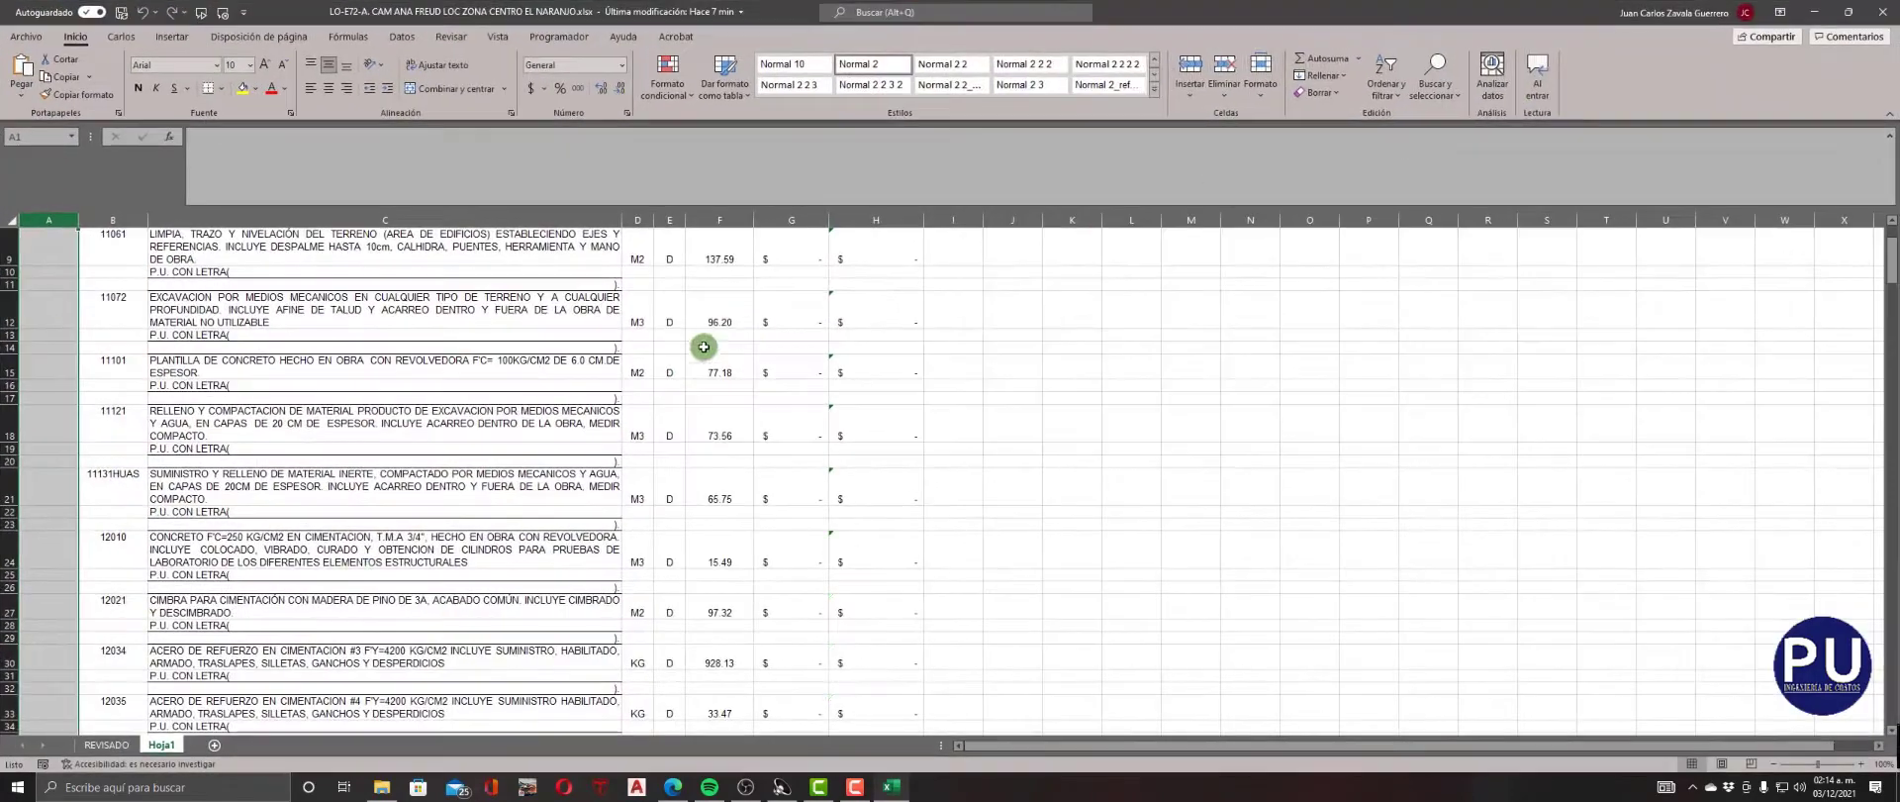
# Delete the existing Hoja1 sheet permanently and add a new blank worksheet after REVISADO.
pyautogui.rightClick(145, 746)
pyautogui.click(176, 574)
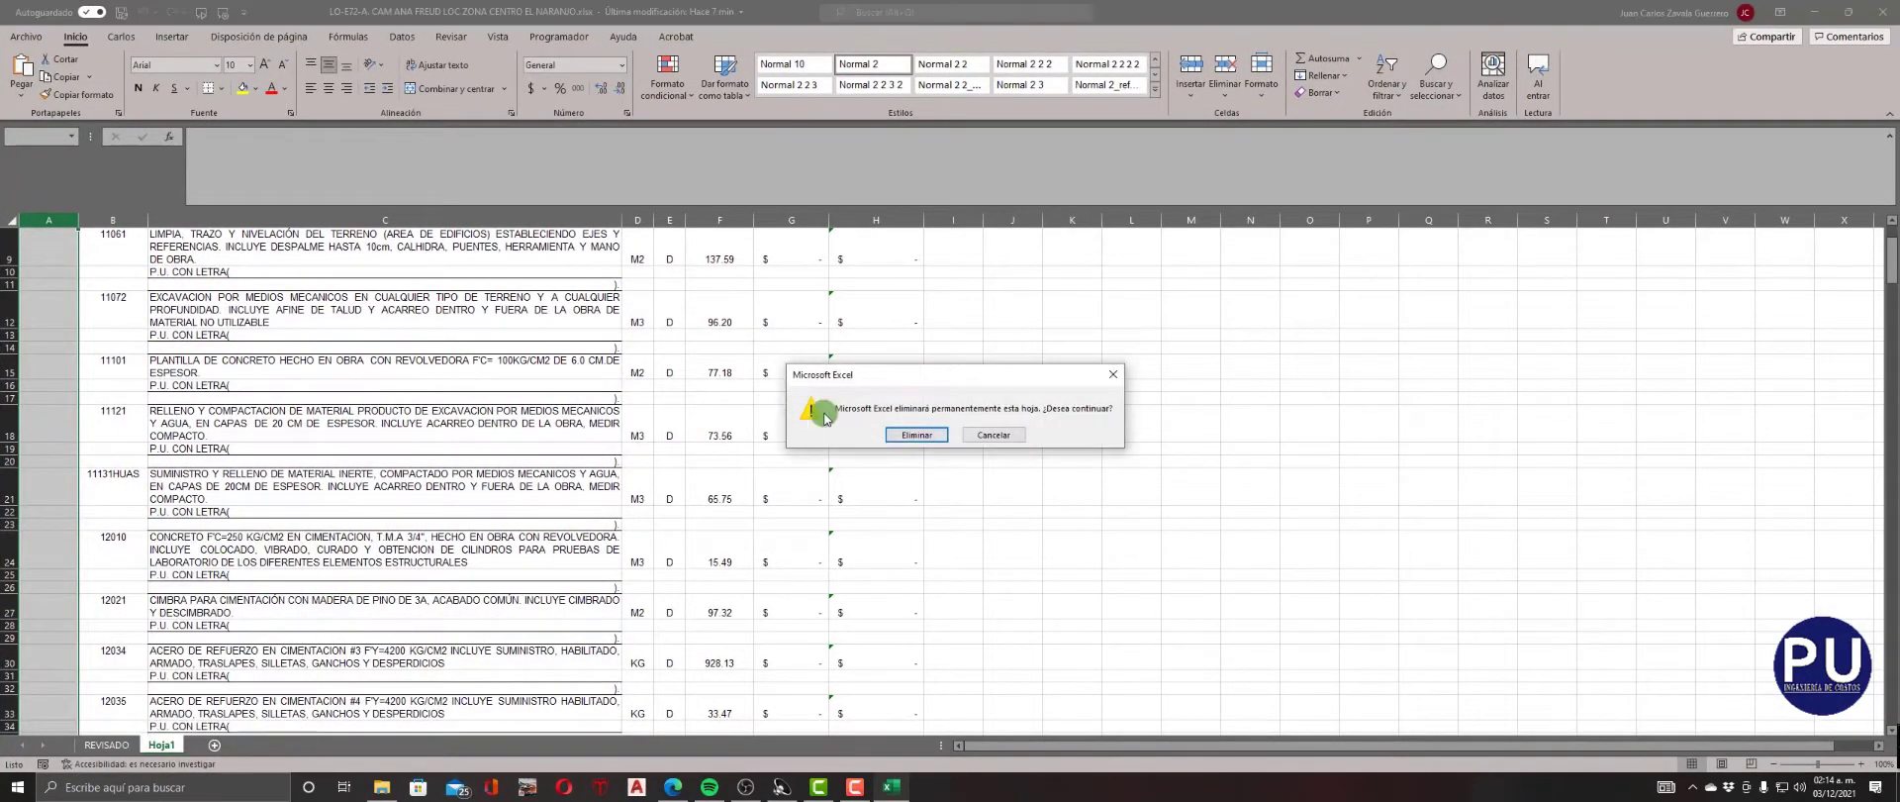
pyautogui.click(898, 436)
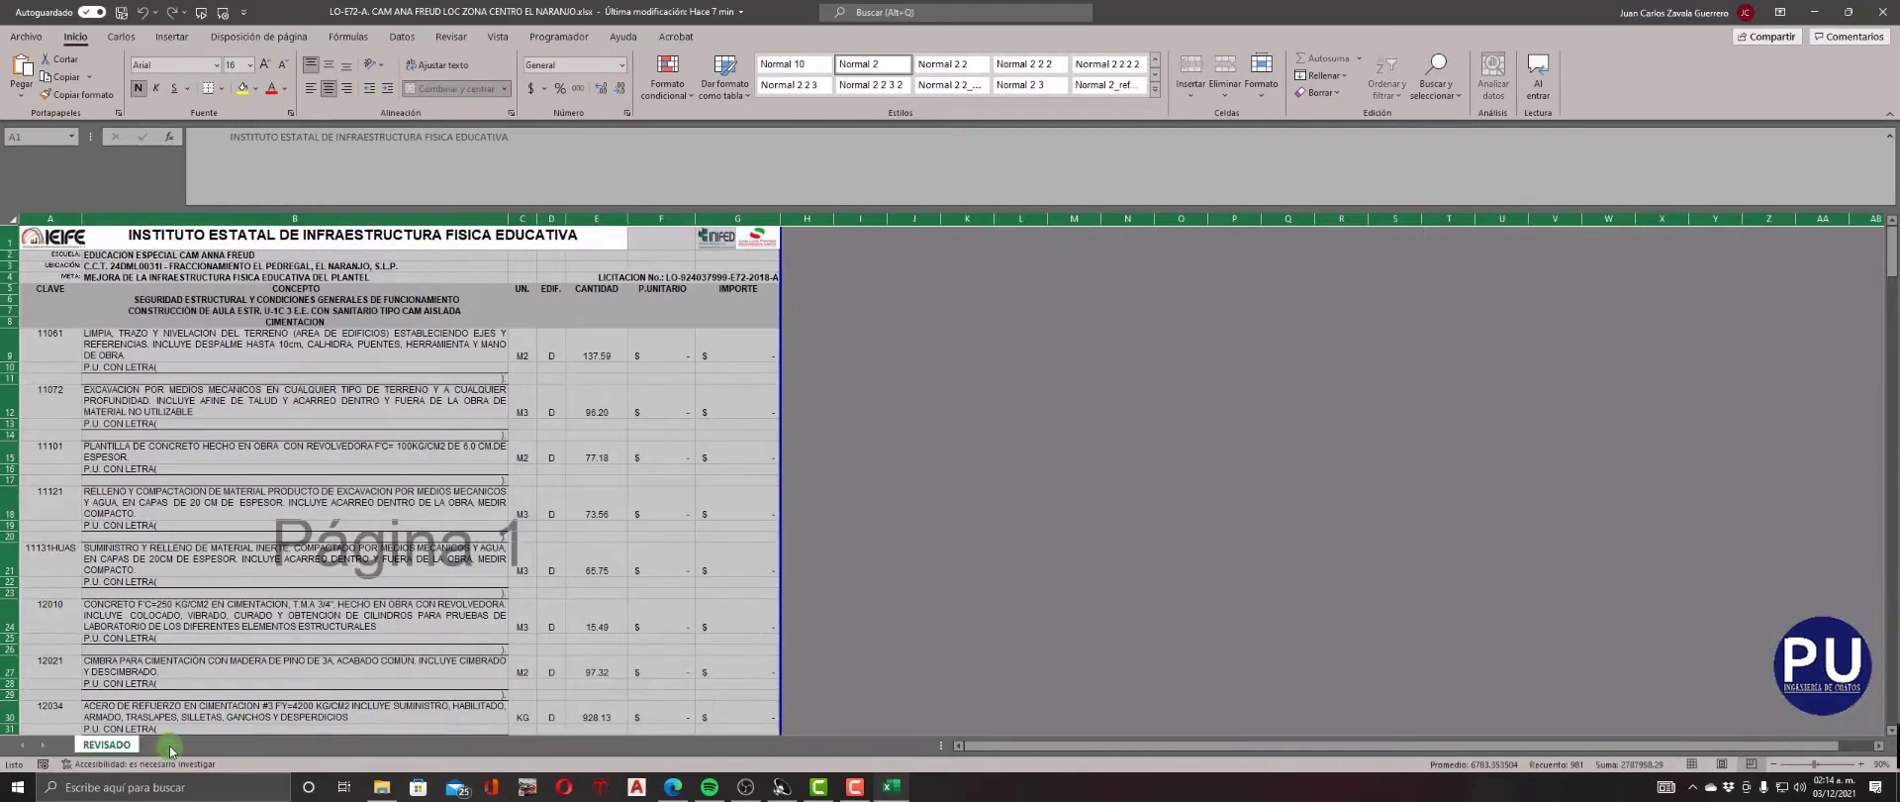
pyautogui.click(163, 745)
# Copy the entire contents of the REVISADO sheet and paste them into the new Hoja1 sheet starting at cell A1.
pyautogui.click(115, 745)
pyautogui.click(8, 219)
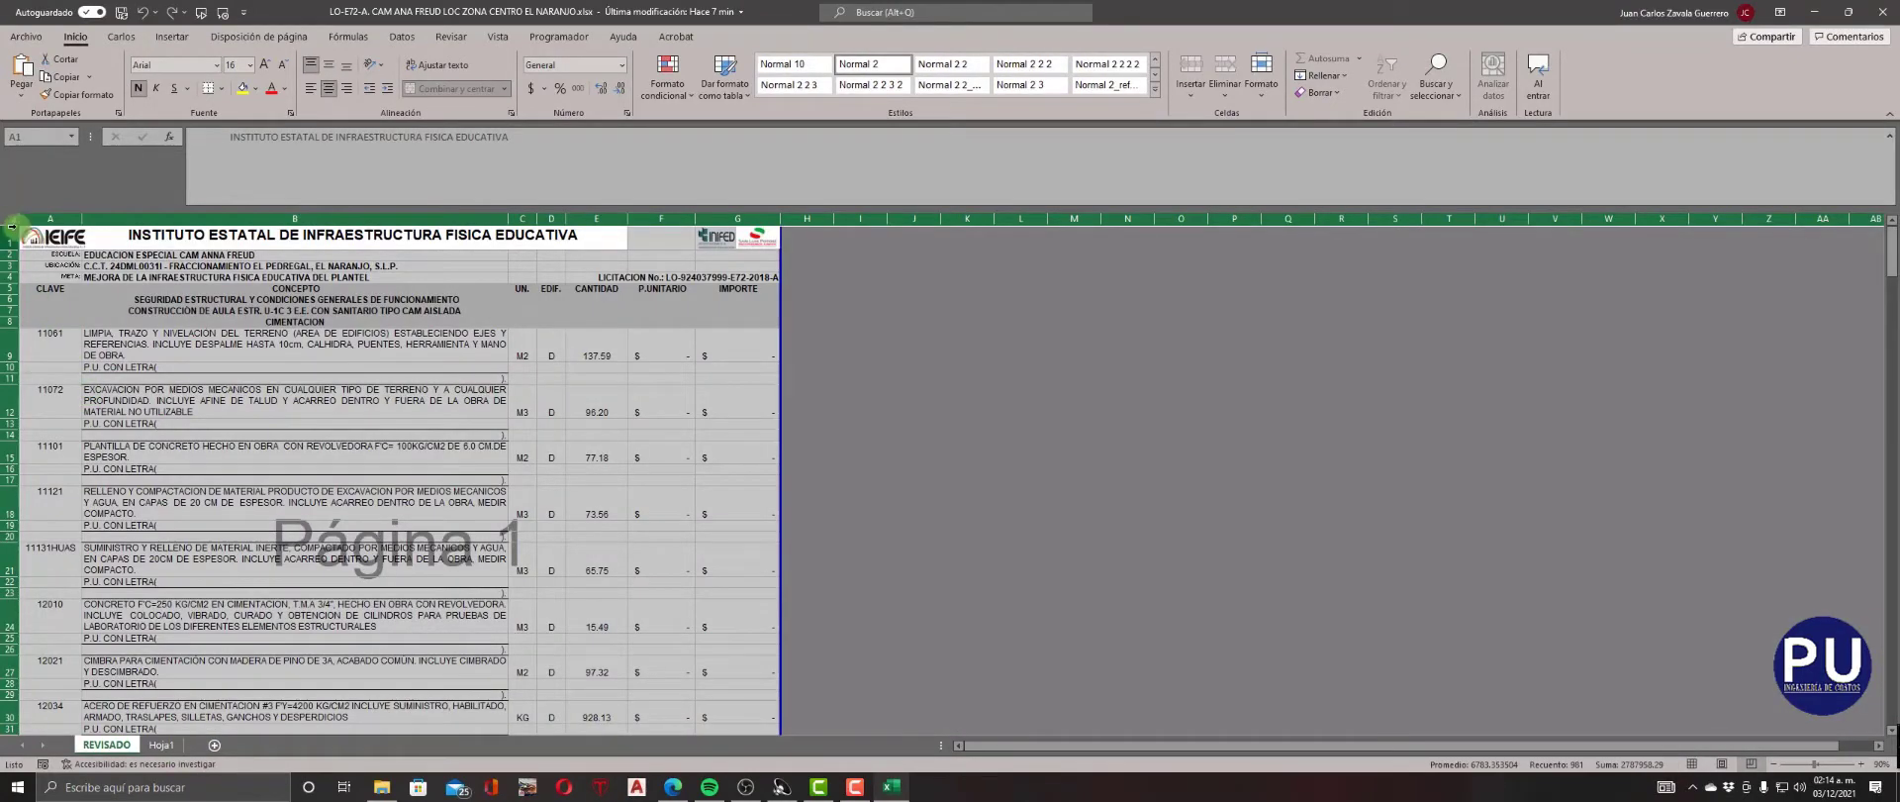
pyautogui.hotkey('ctrl', 'c')
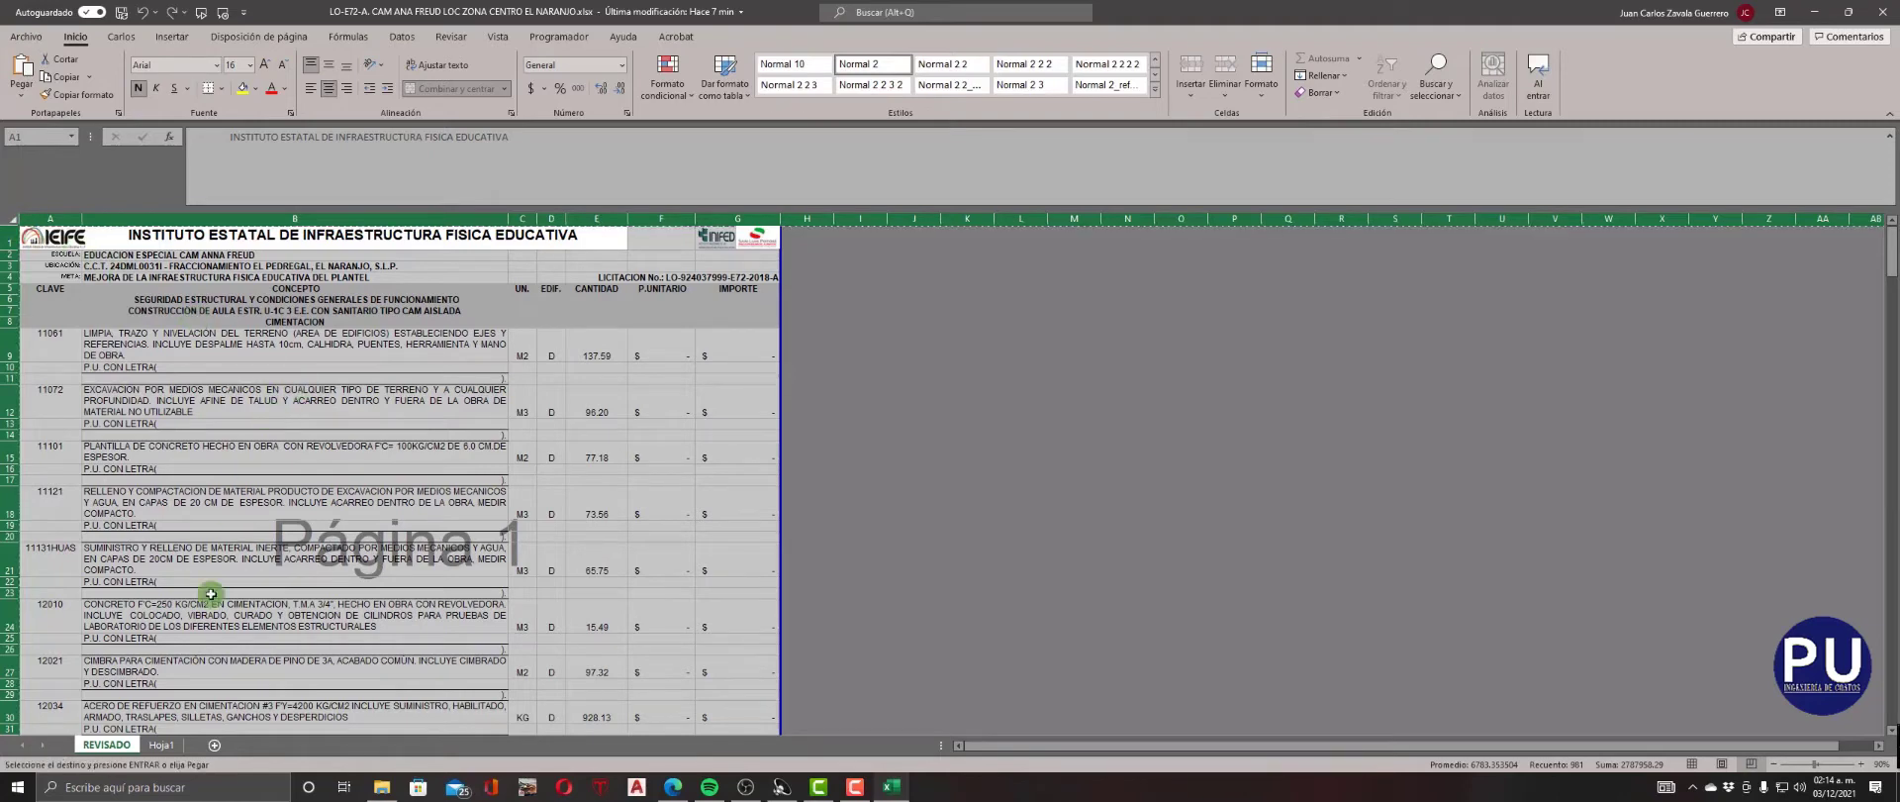
pyautogui.hotkey('ctrl', 'pagedown')
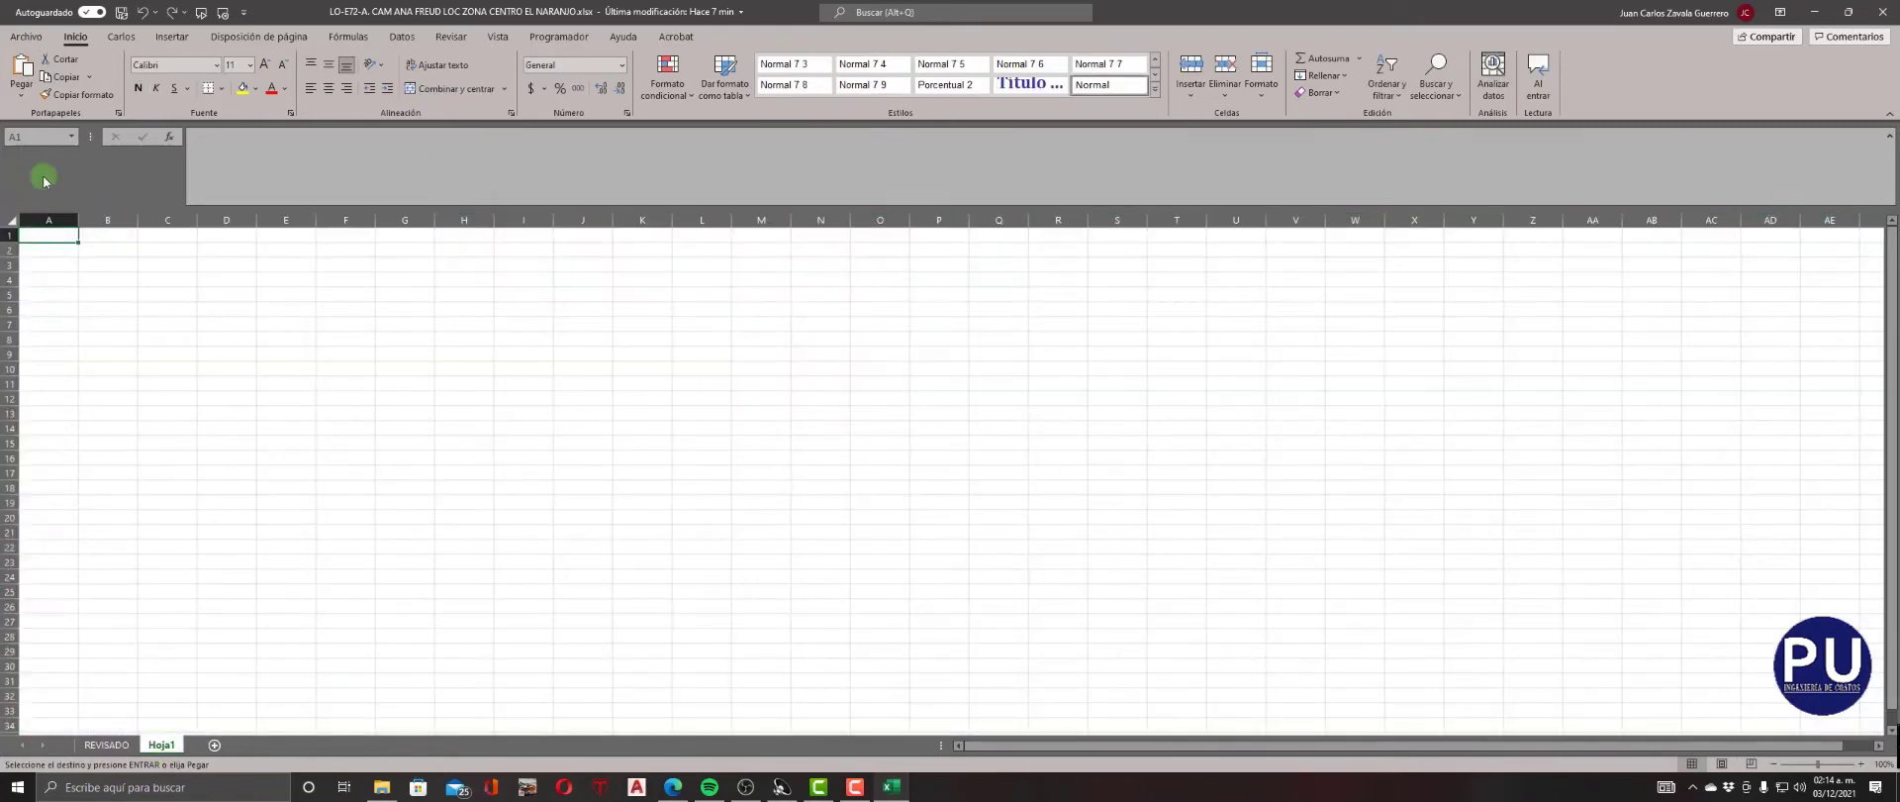
pyautogui.click(20, 71)
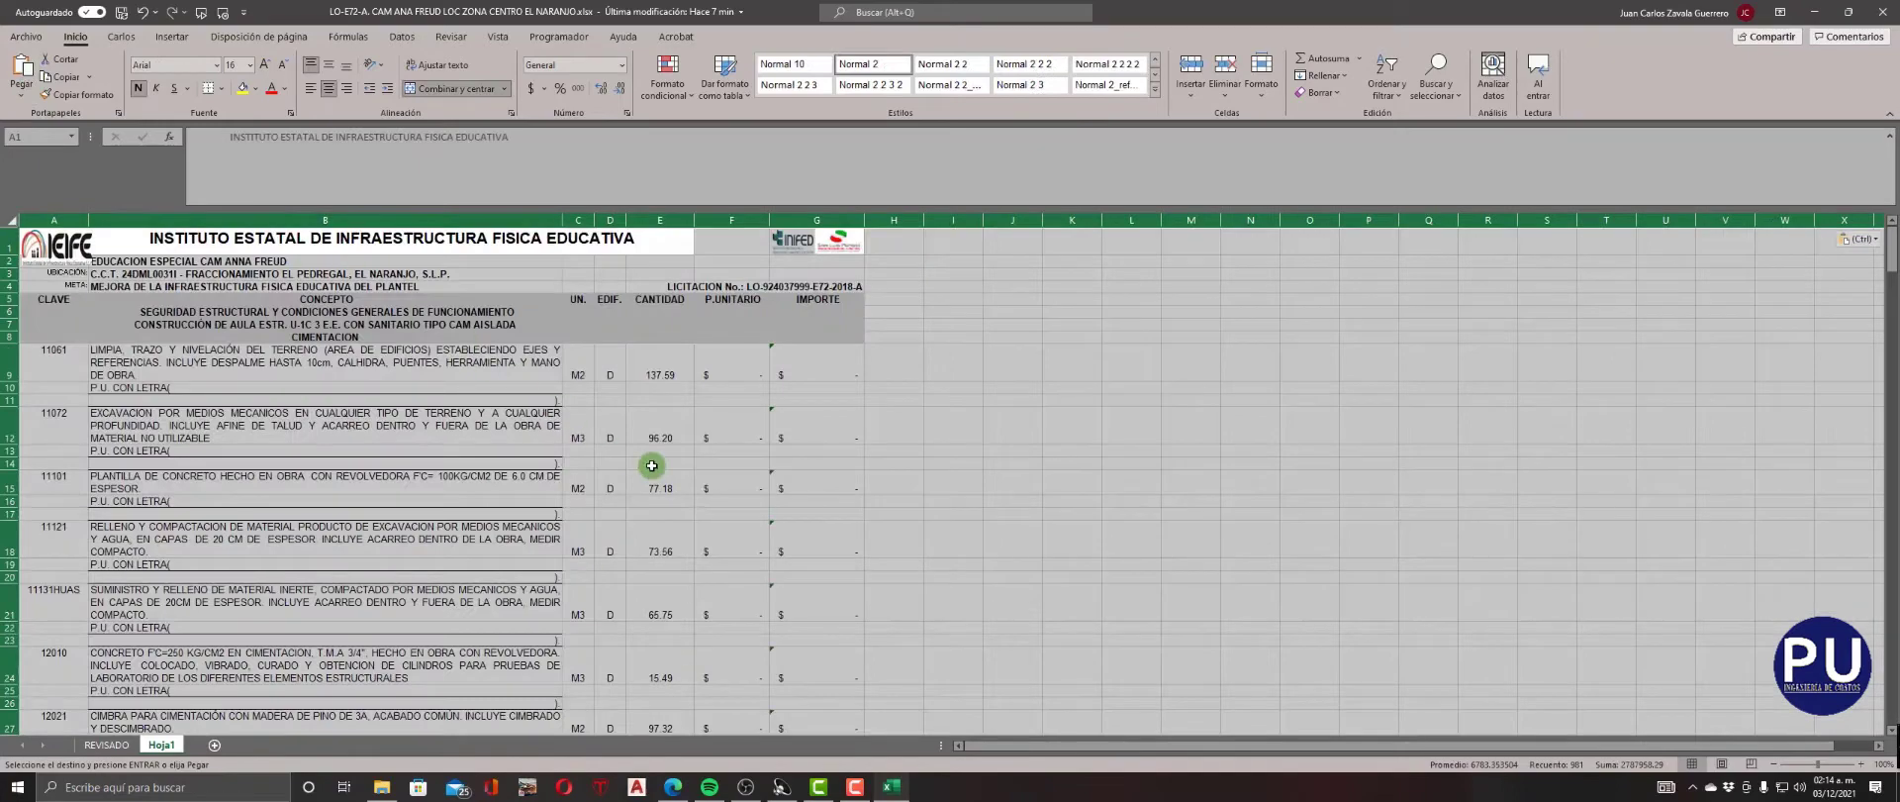
pyautogui.click(651, 465)
# Insert two blank columns before the CLAVE column in Hoja1.
pyautogui.scroll(-2, 652, 465)
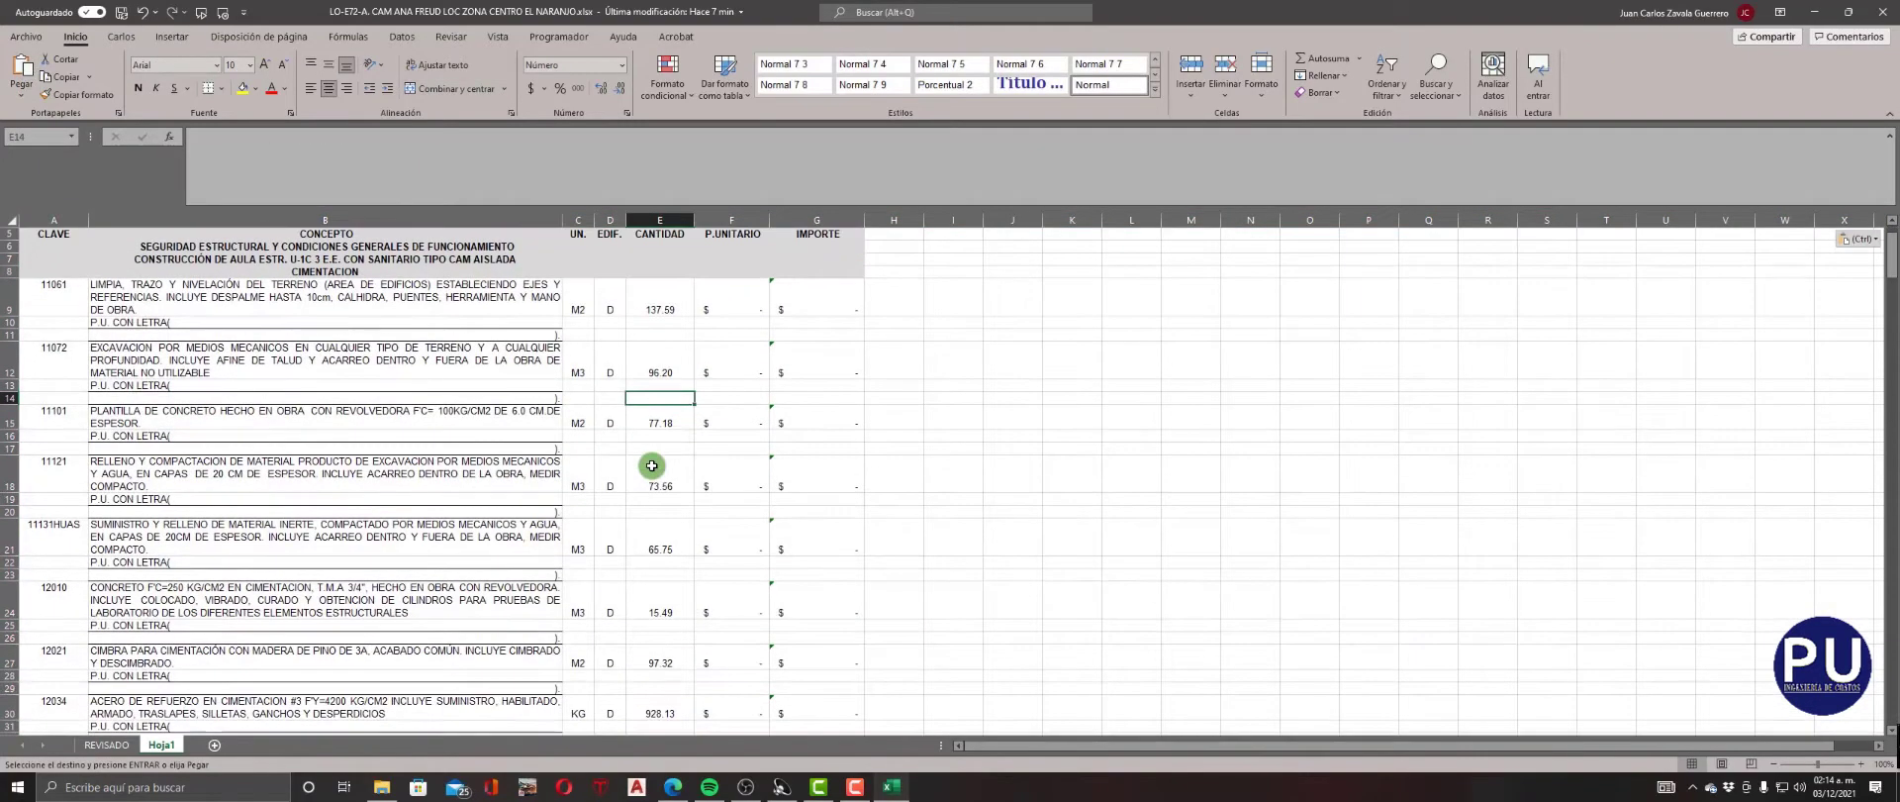
pyautogui.scroll(2, 651, 465)
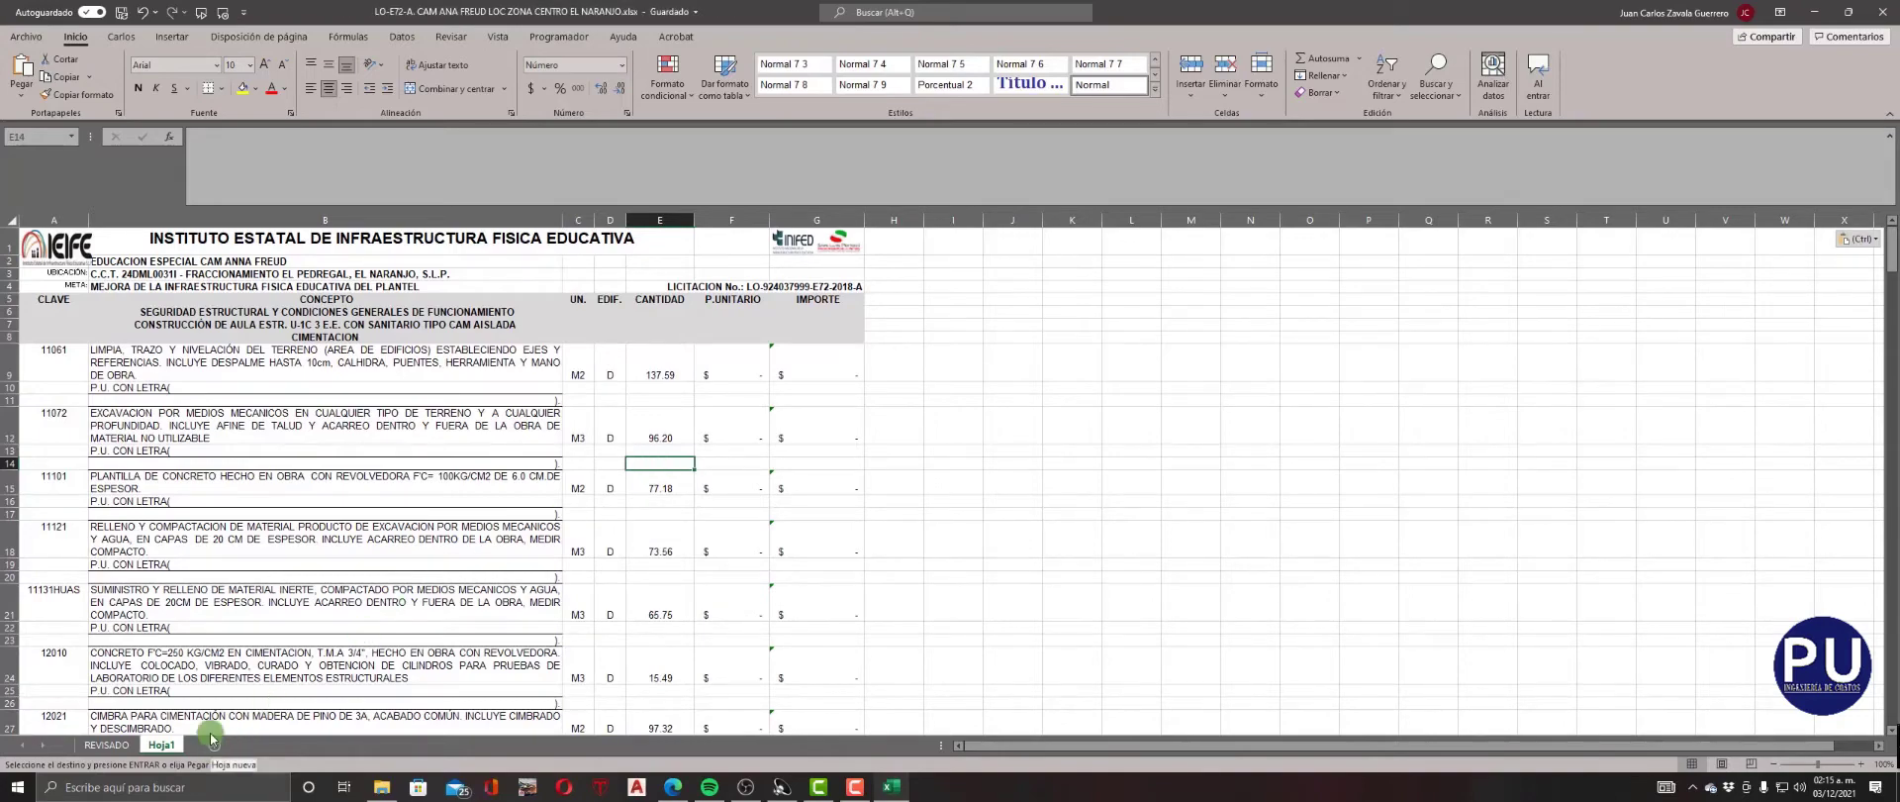
pyautogui.scroll(-20, 235, 570)
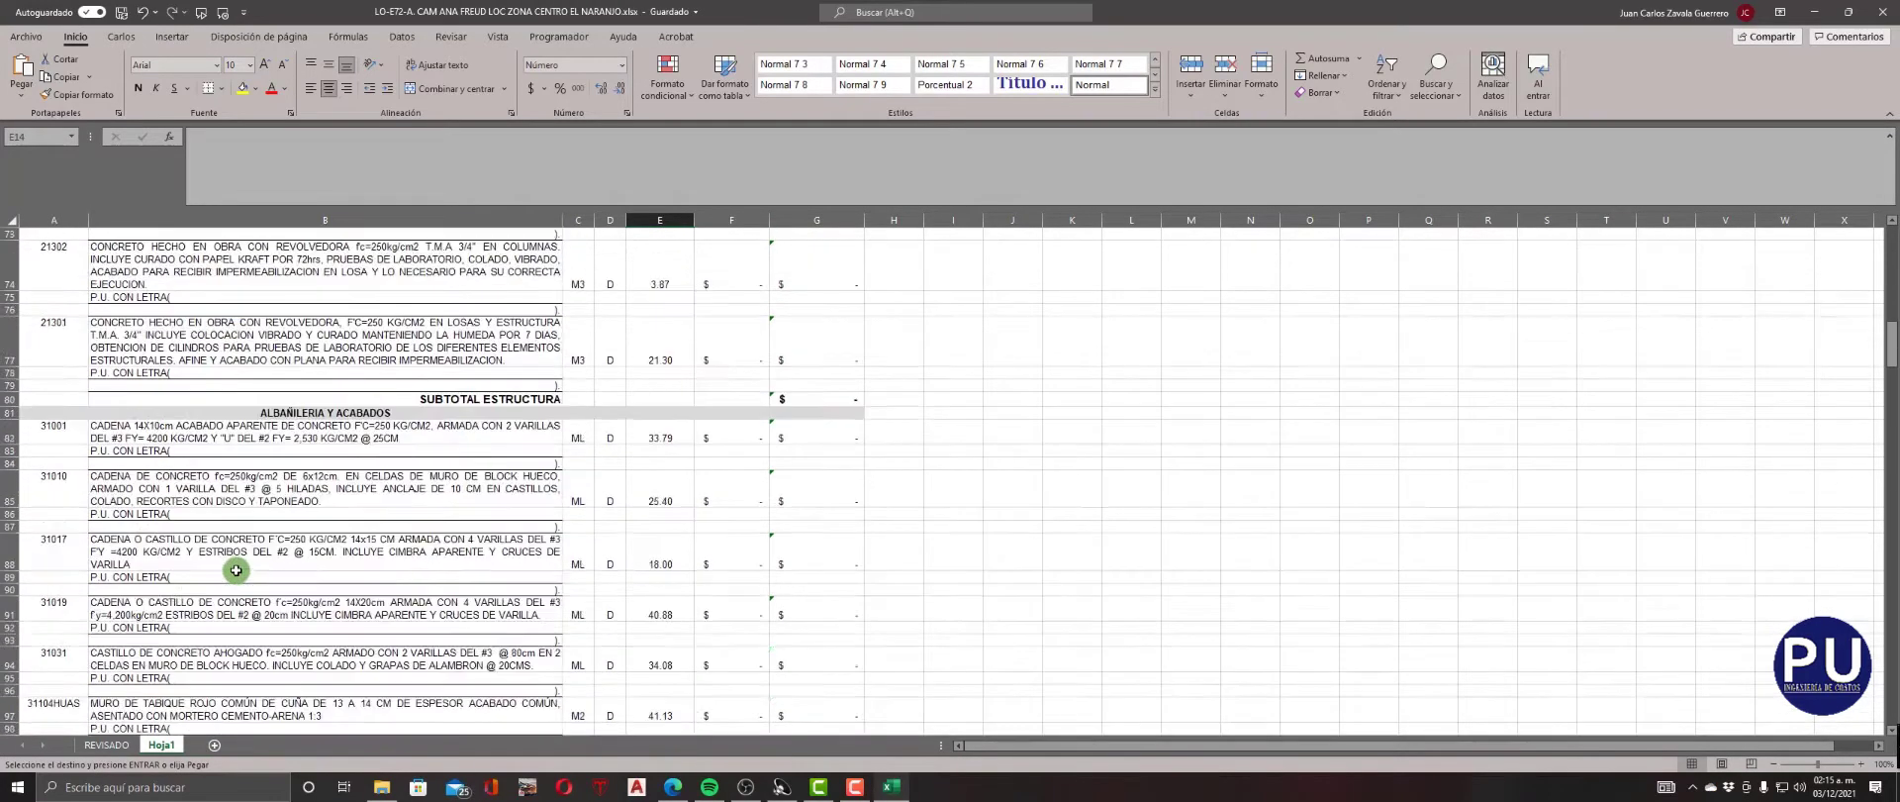
pyautogui.scroll(20, 236, 570)
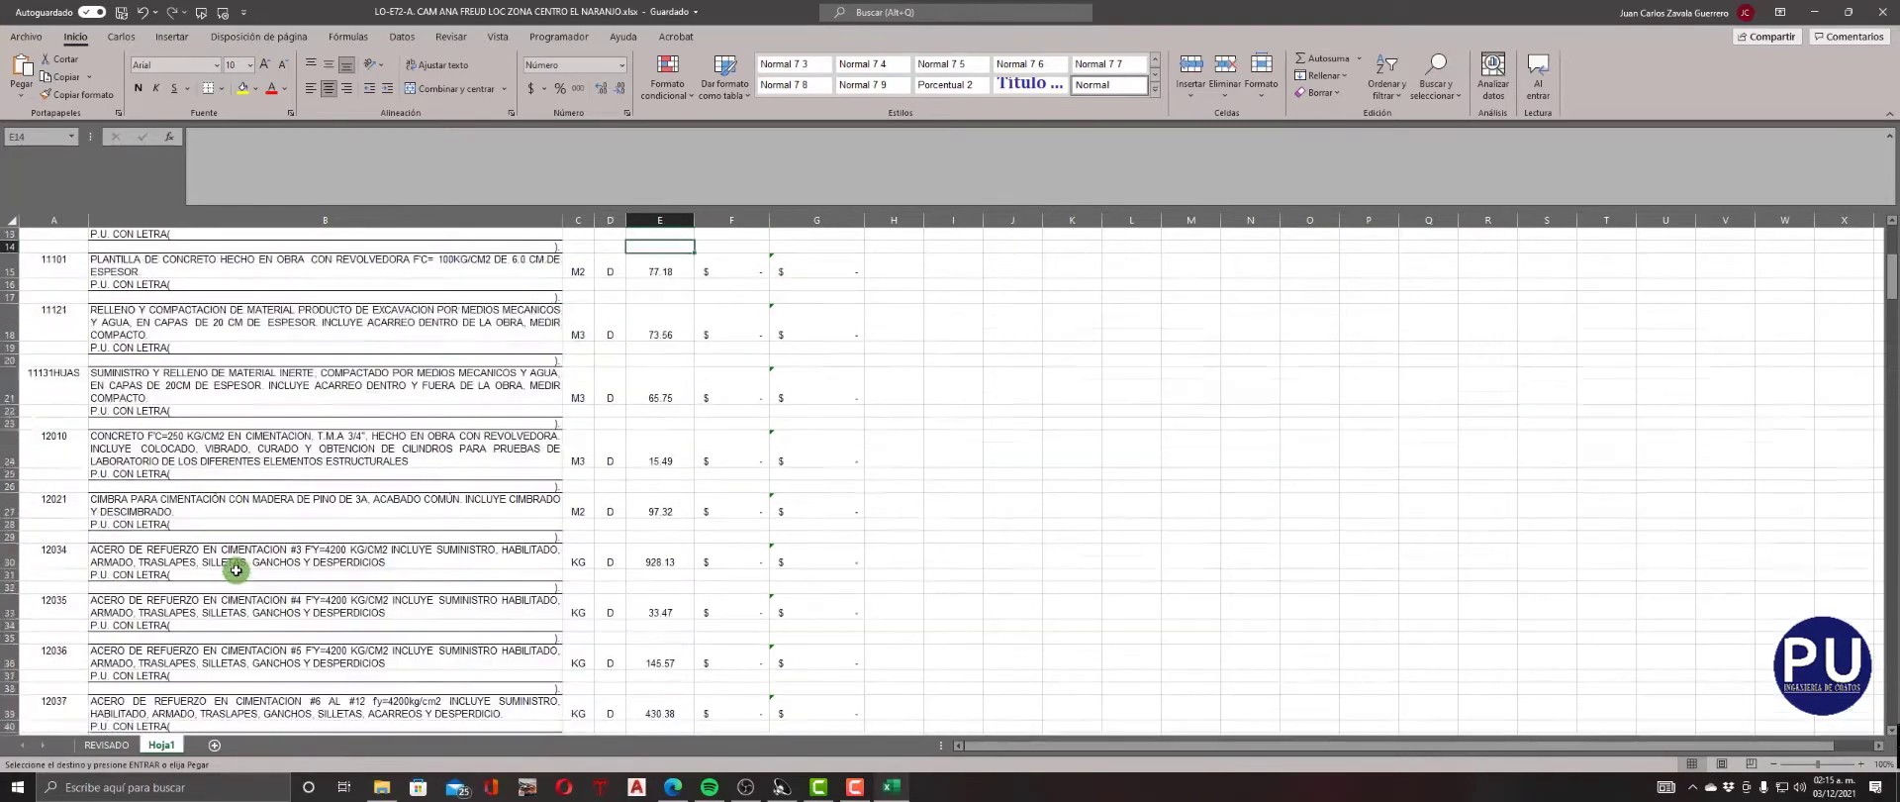
pyautogui.scroll(4, 236, 571)
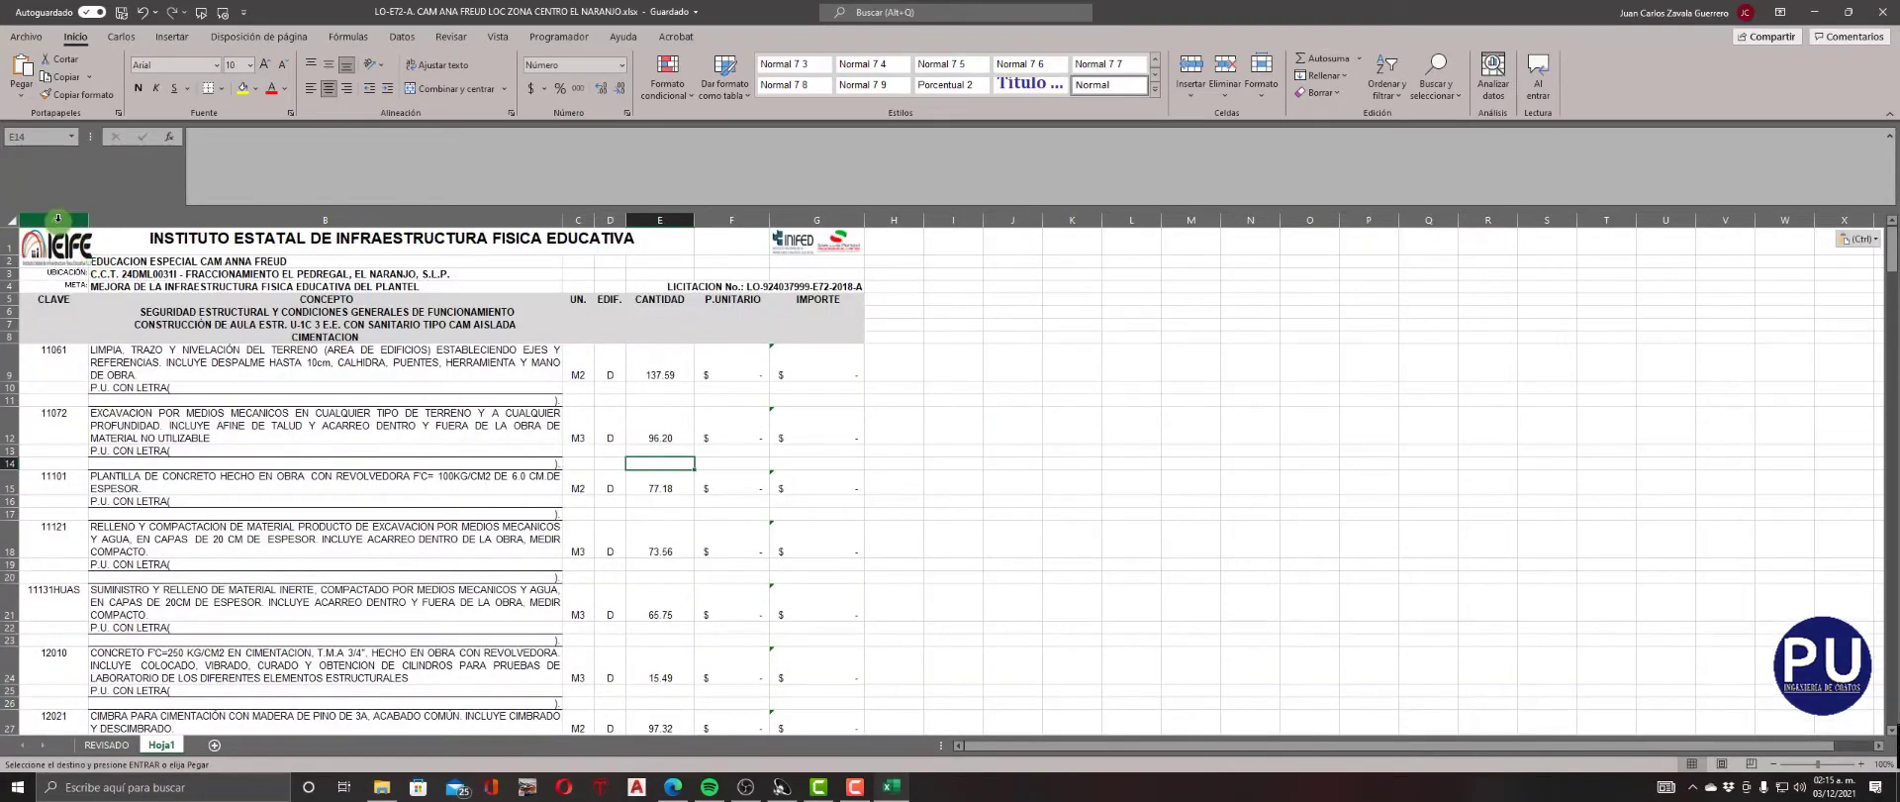
pyautogui.moveTo(57, 218); pyautogui.dragTo(103, 219)
pyautogui.rightClick(103, 219)
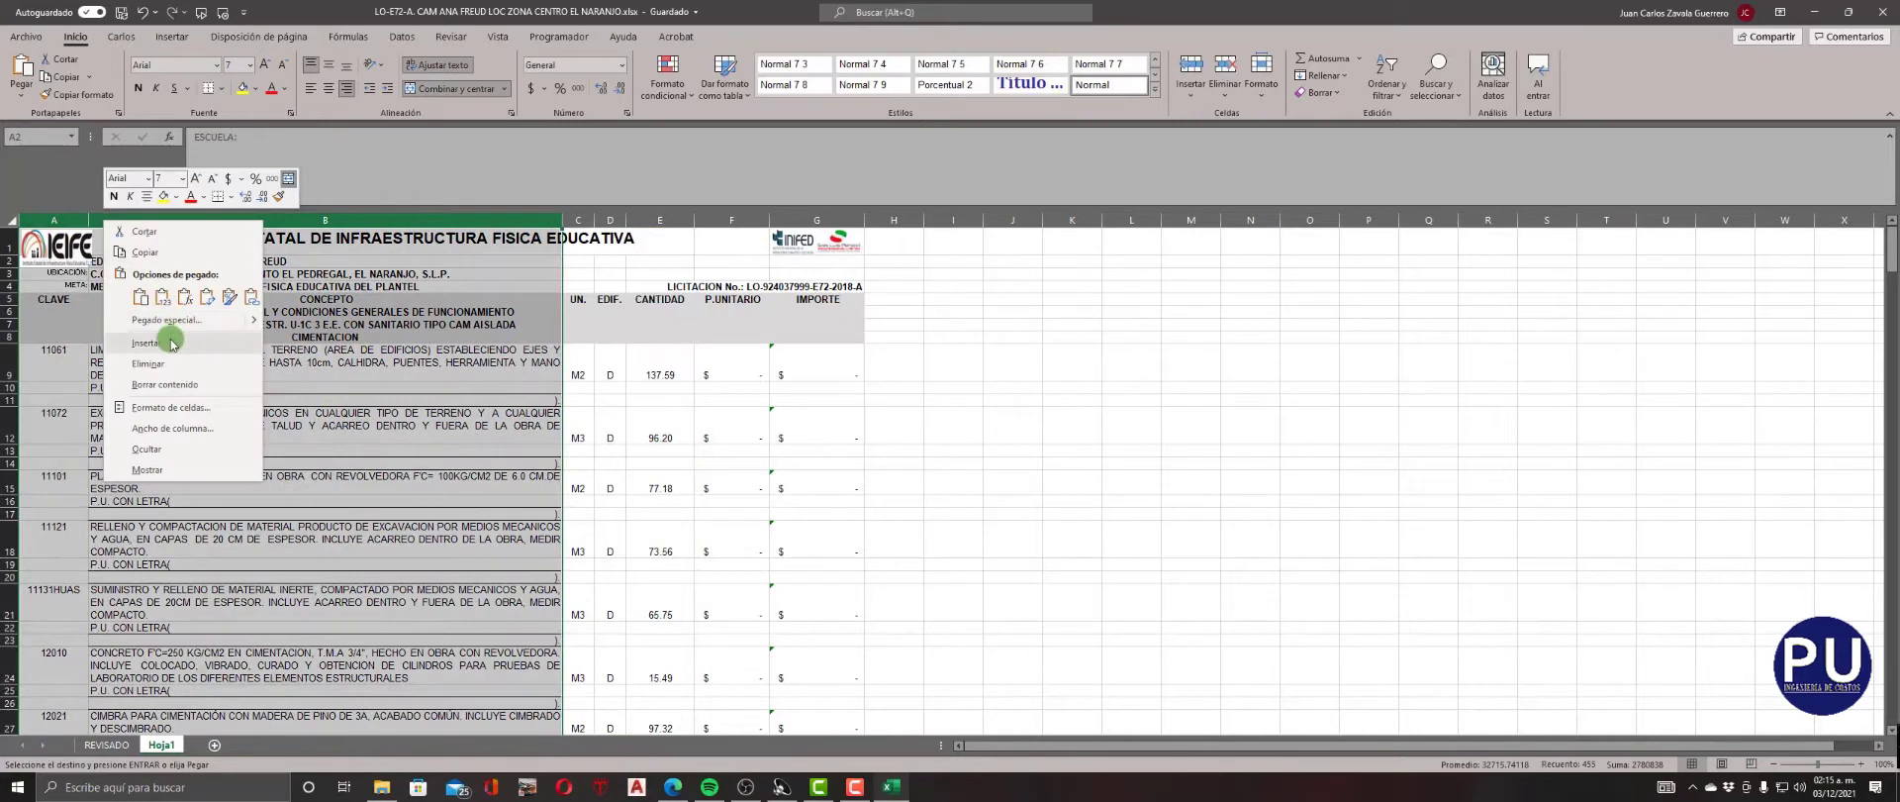
pyautogui.click(171, 342)
# Delete the IEIFE logo picture above the CLAVE column and enter the header NIVEL in cell B5.
pyautogui.click(291, 273)
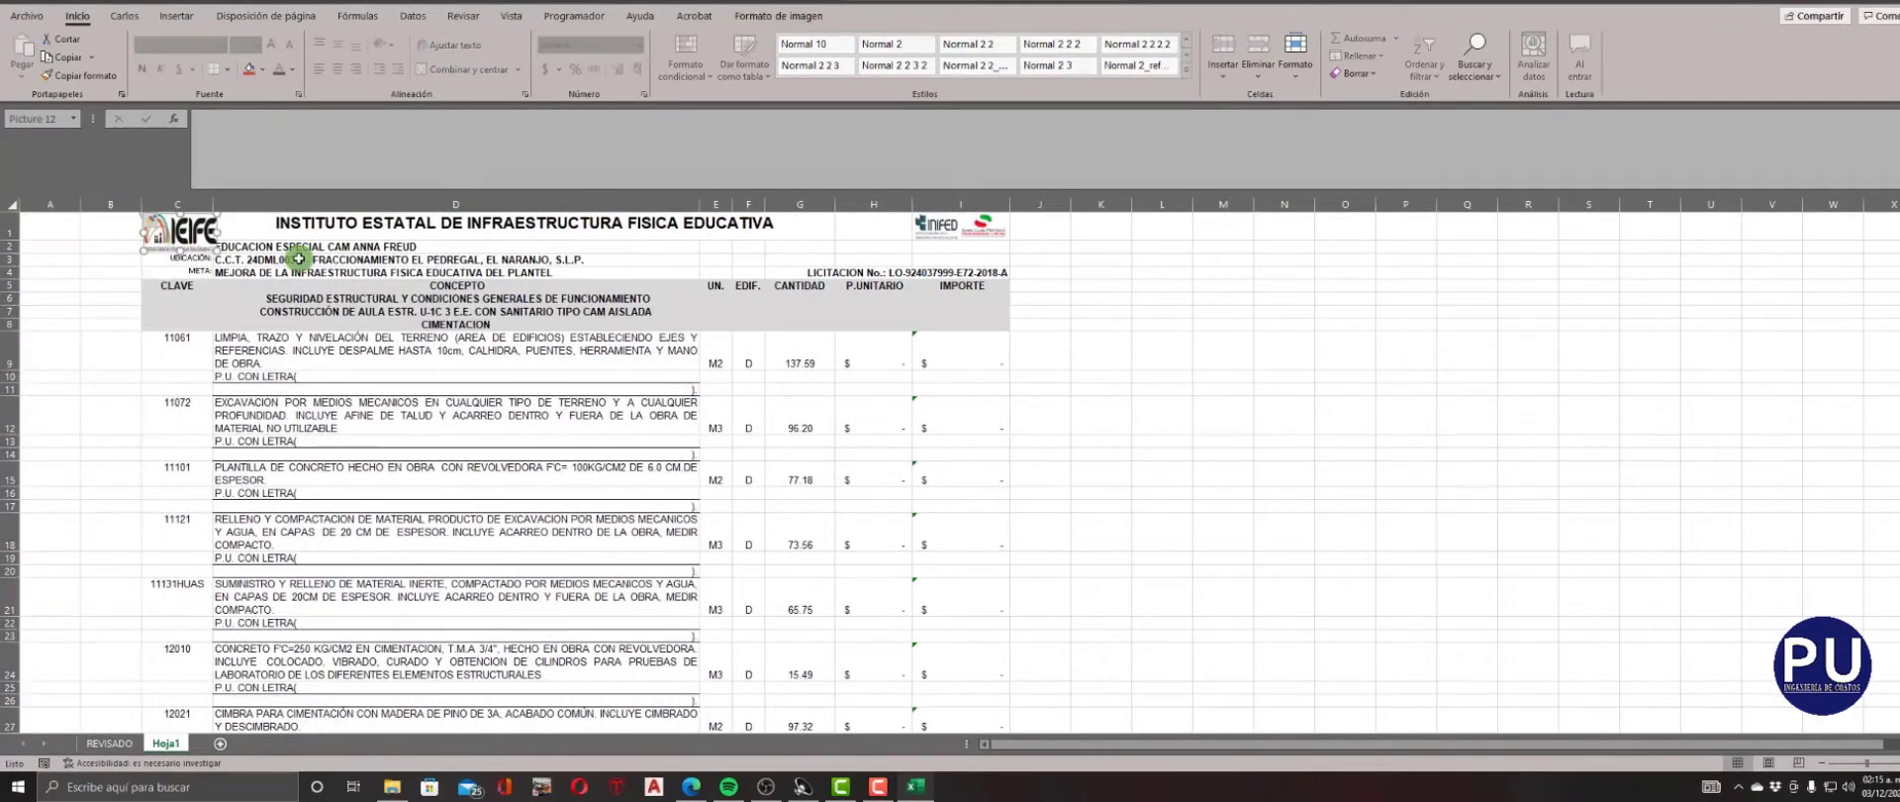
pyautogui.press('Delete')
pyautogui.click(137, 285)
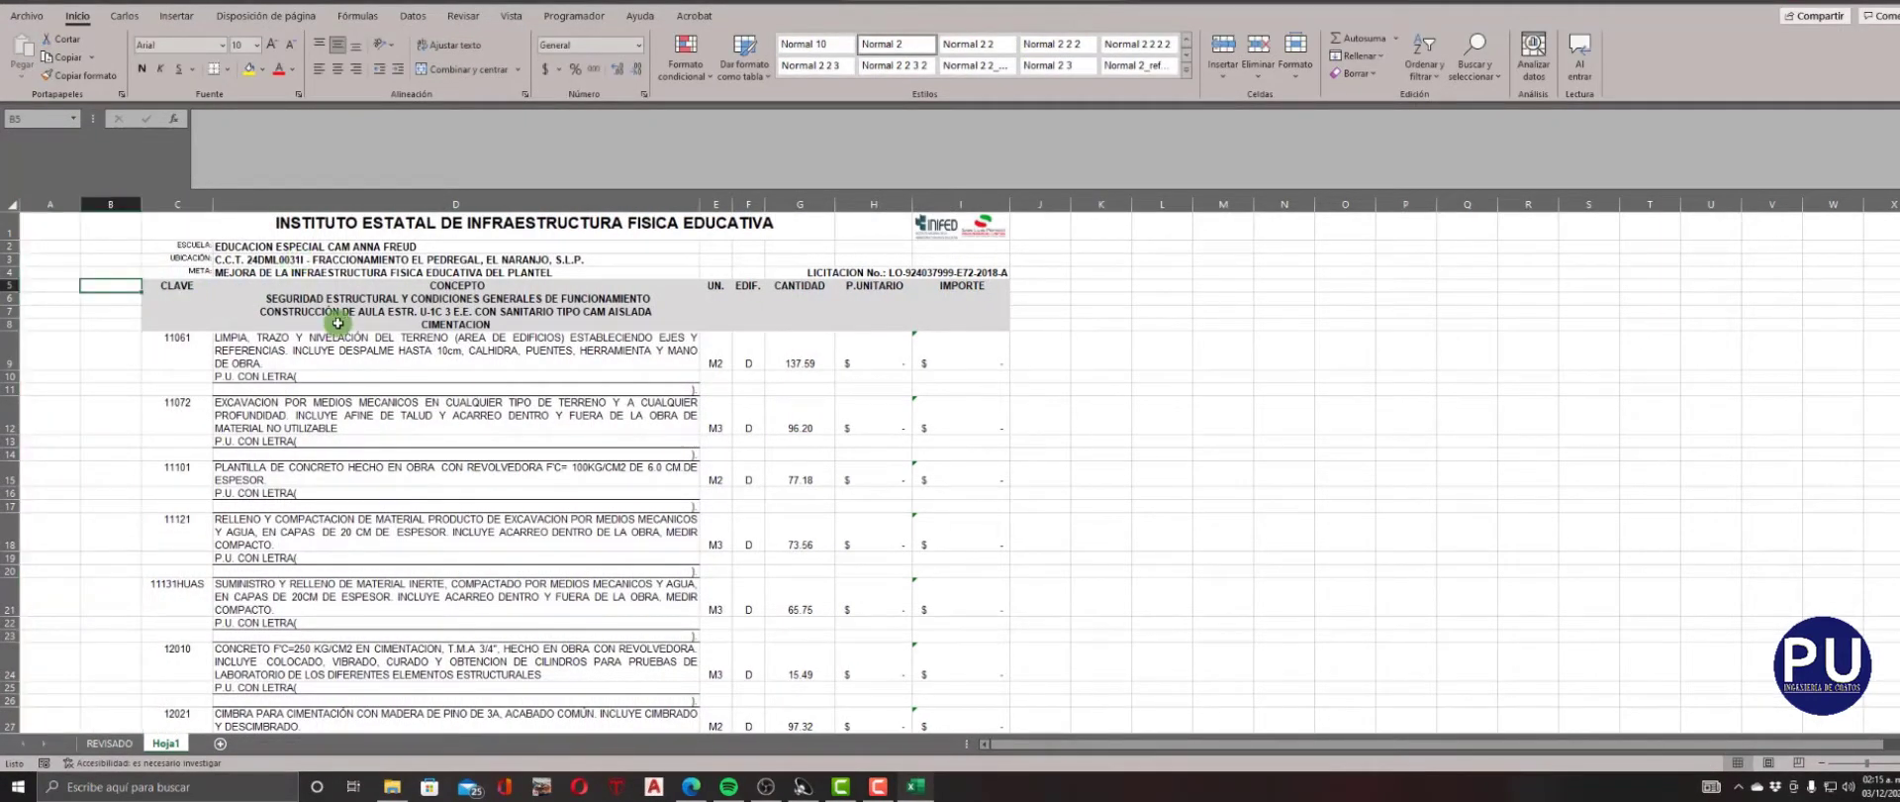
pyautogui.write('NIVE')
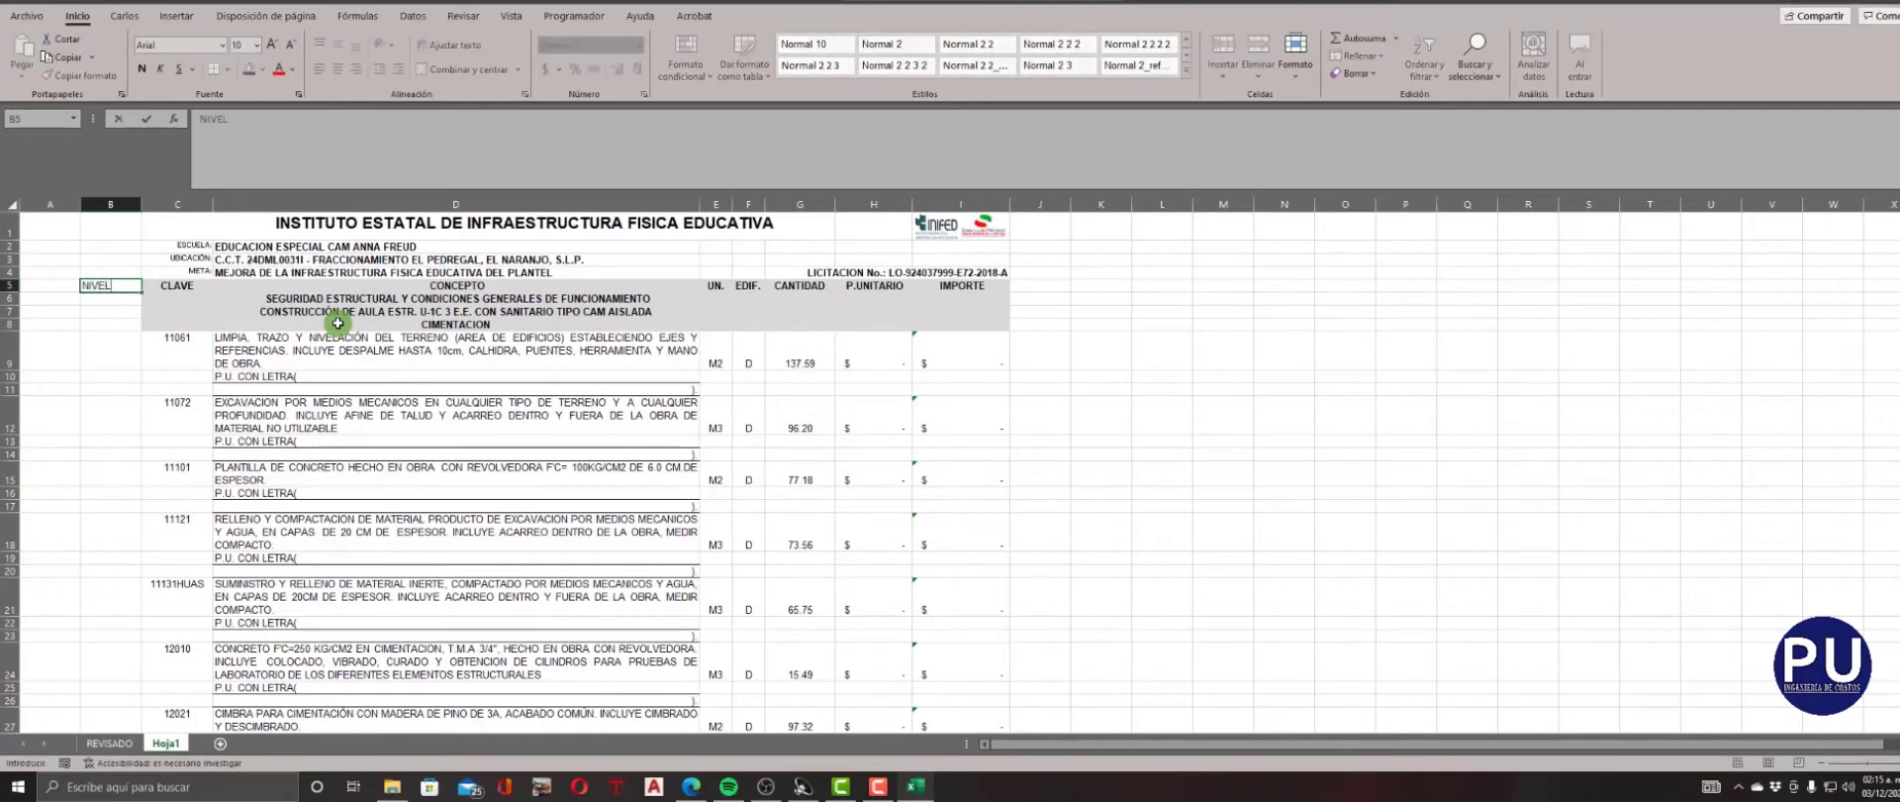
pyautogui.write('L')
pyautogui.press('Return')
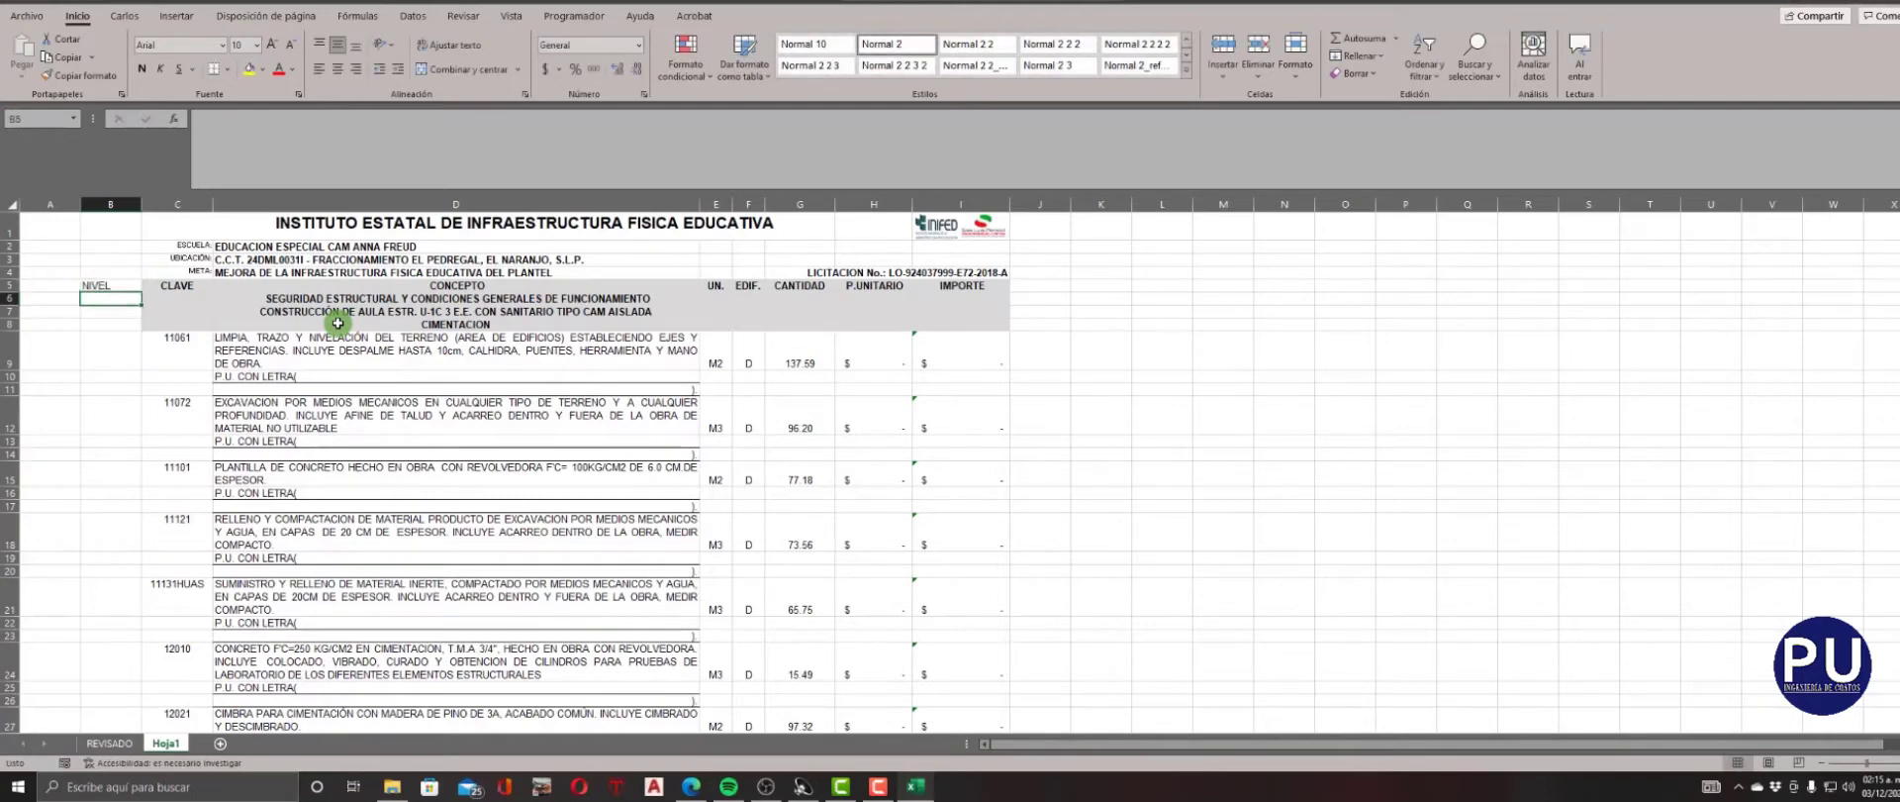
# Insert a blank row directly below the header row that contains NIVEL, CLAVE and CONCEPTO.
pyautogui.rightClick(8, 298)
pyautogui.click(54, 421)
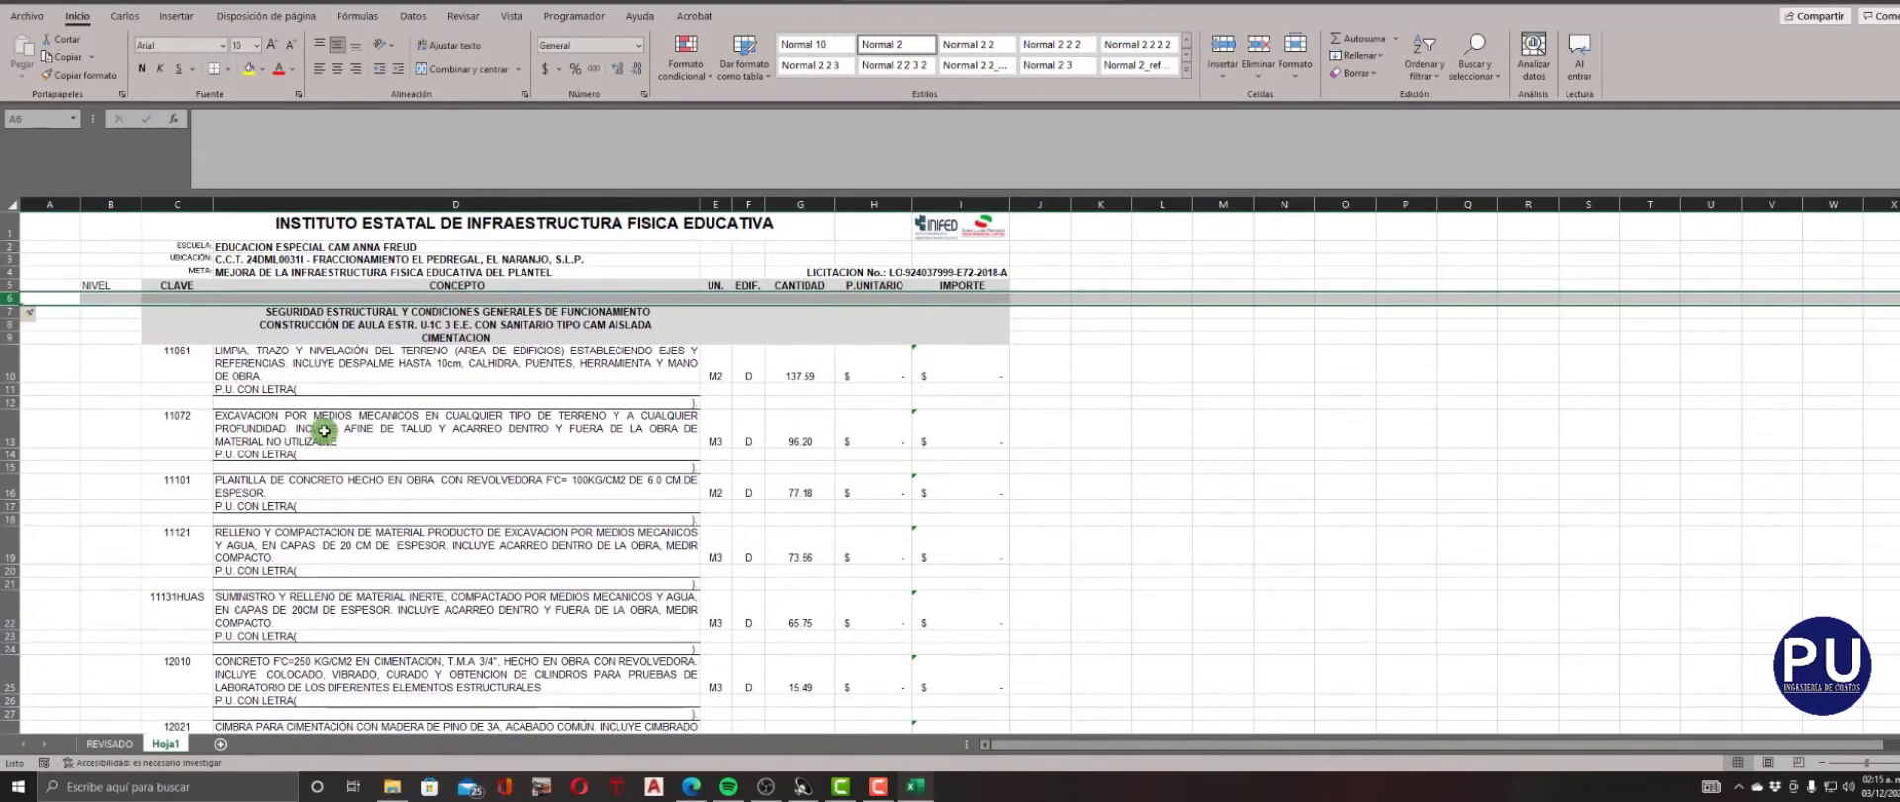
pyautogui.click(359, 376)
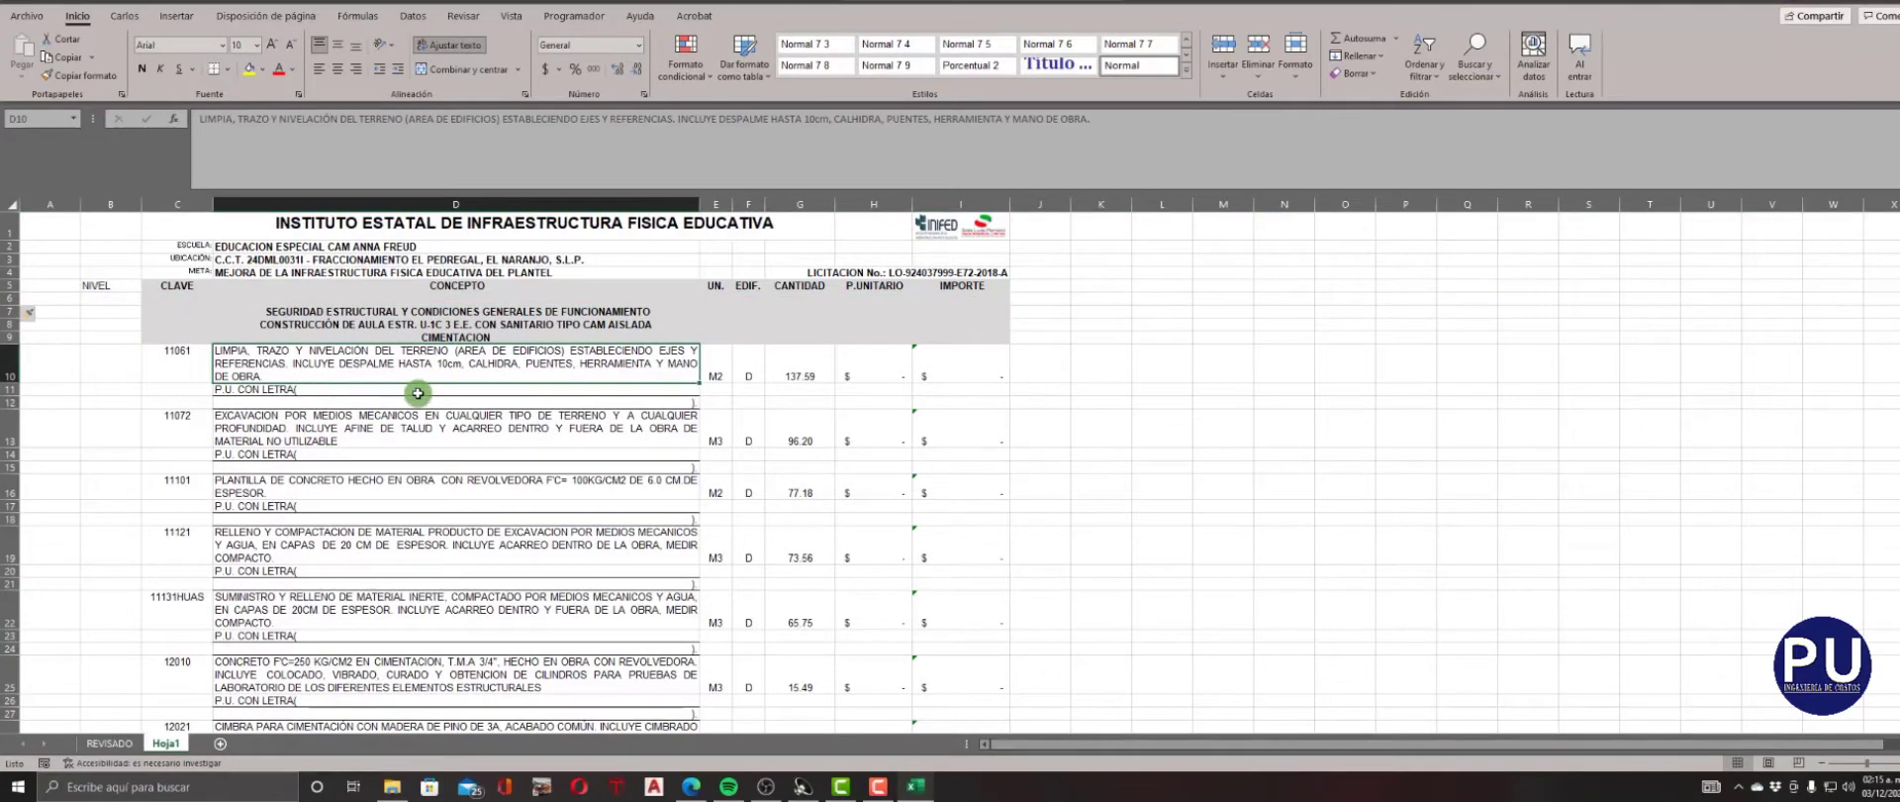
# Examine the concept list down to the RESUMEN section for its chapter headings, subtotals and repeated unit-price text lines.
pyautogui.scroll(-7, 418, 393)
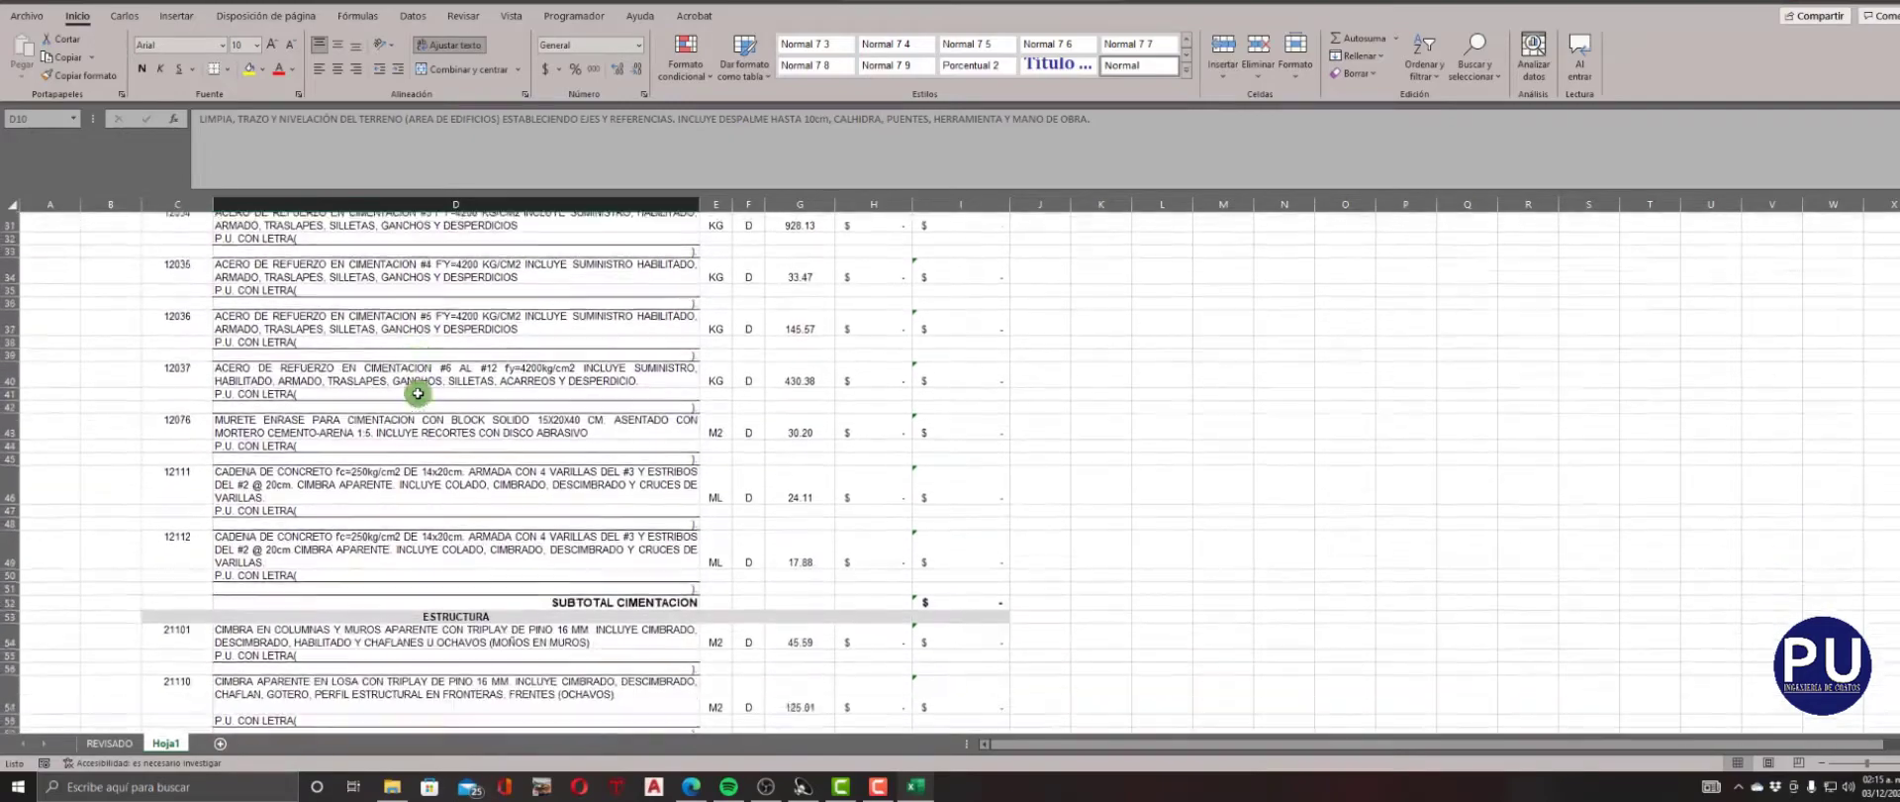
pyautogui.scroll(-18, 418, 393)
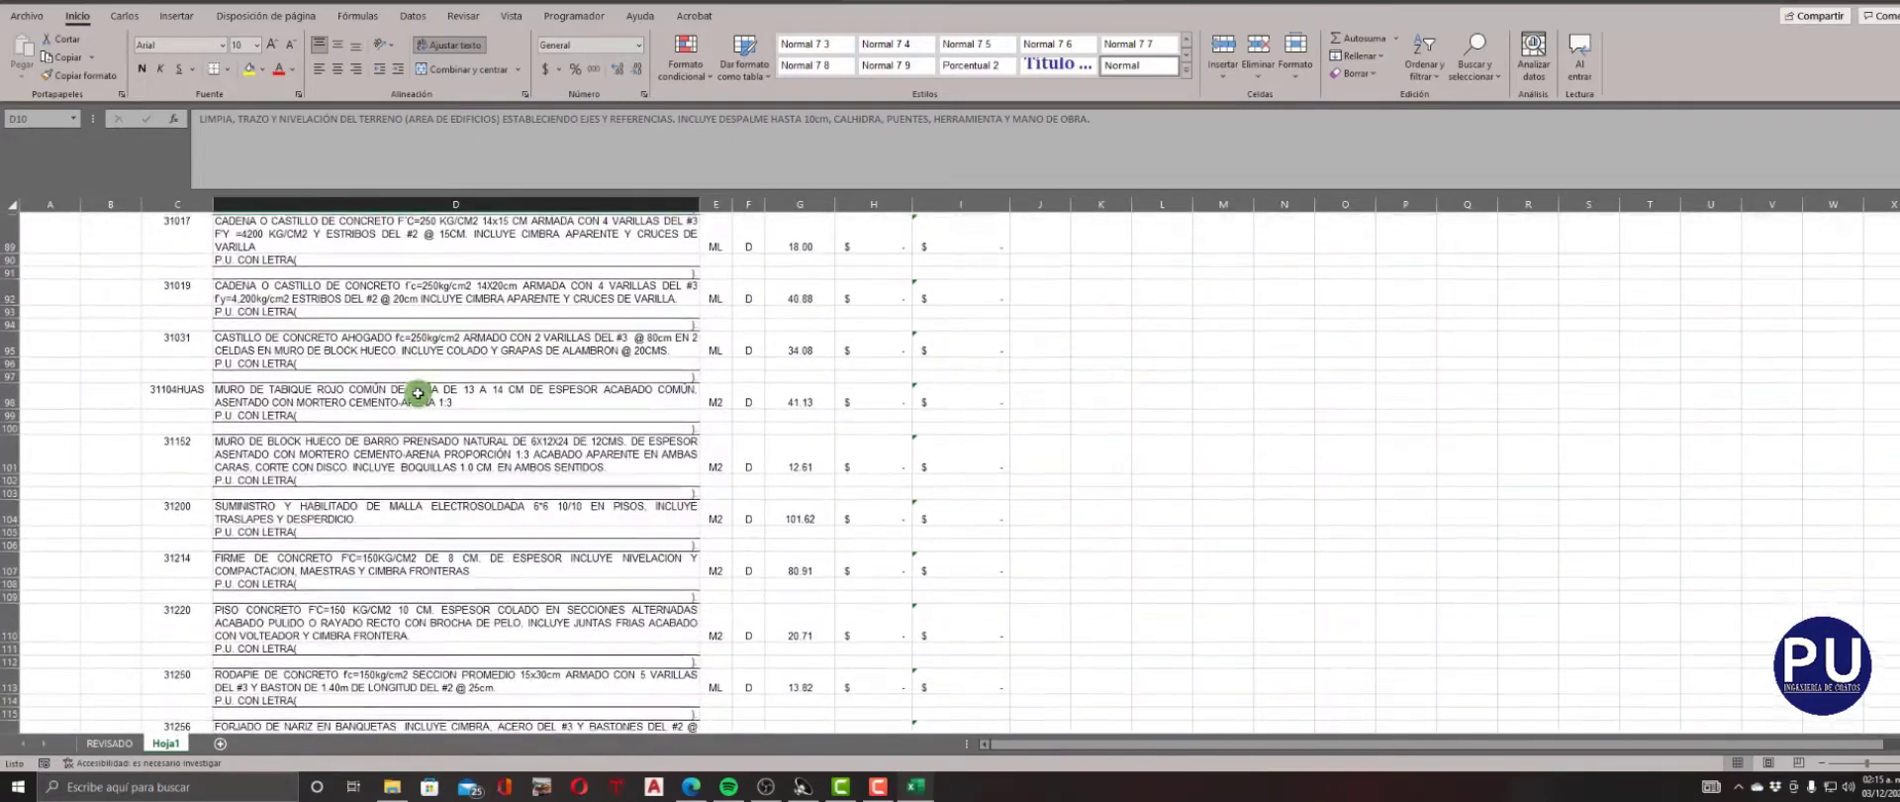
pyautogui.scroll(-17, 418, 393)
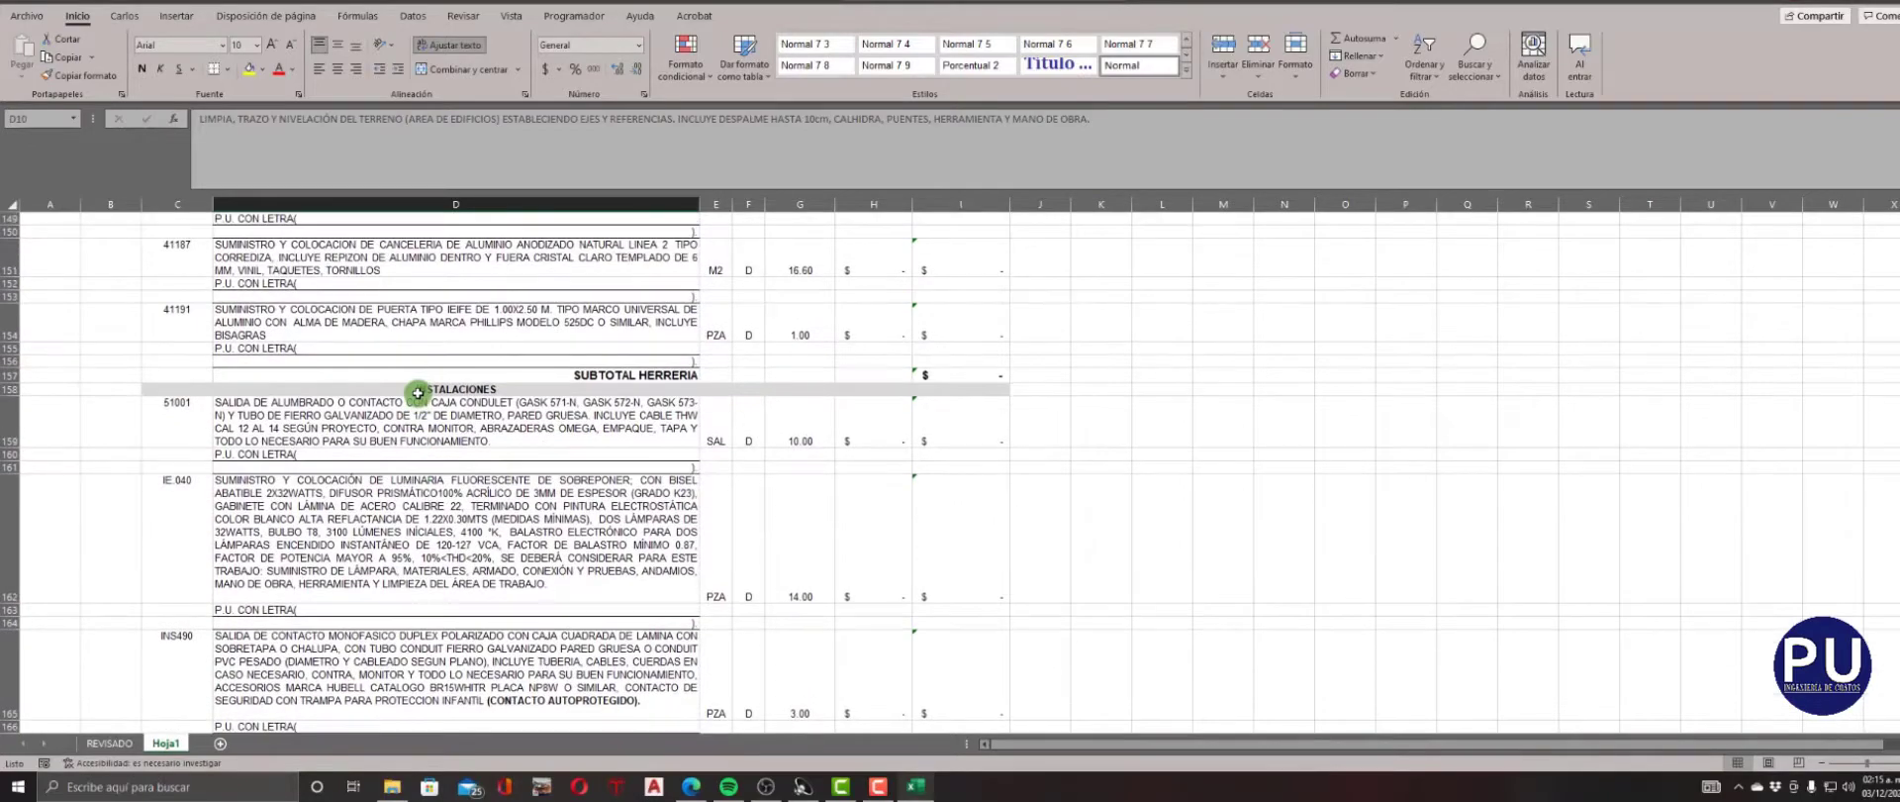
pyautogui.scroll(-15, 418, 393)
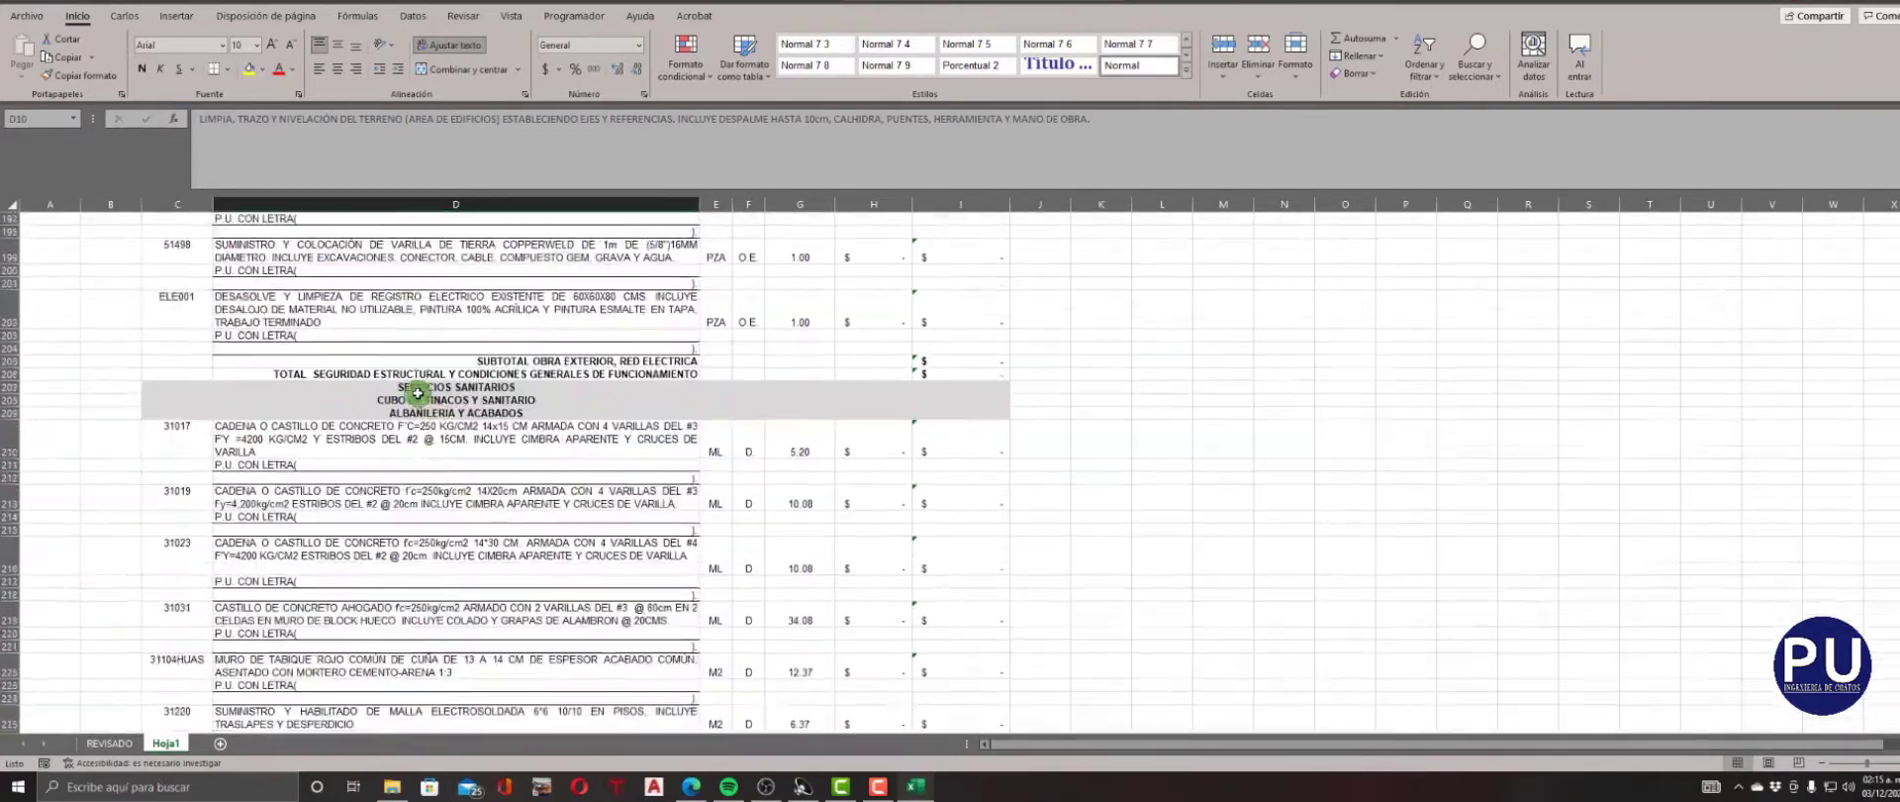
pyautogui.scroll(-12, 417, 393)
pyautogui.scroll(-15, 418, 393)
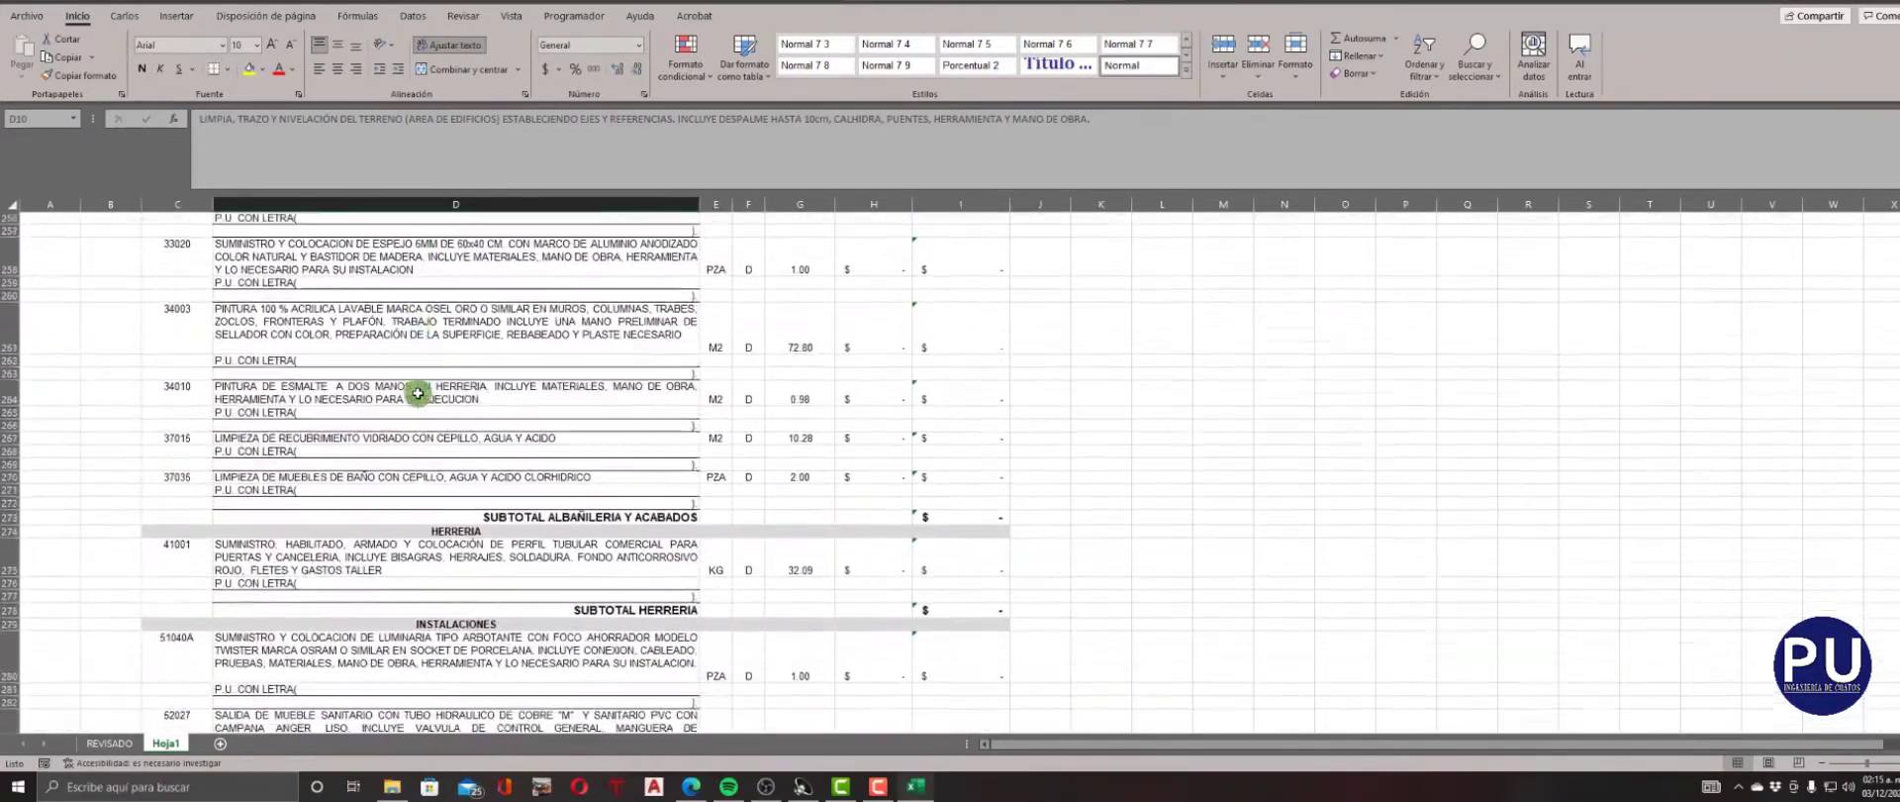
pyautogui.scroll(-8, 418, 393)
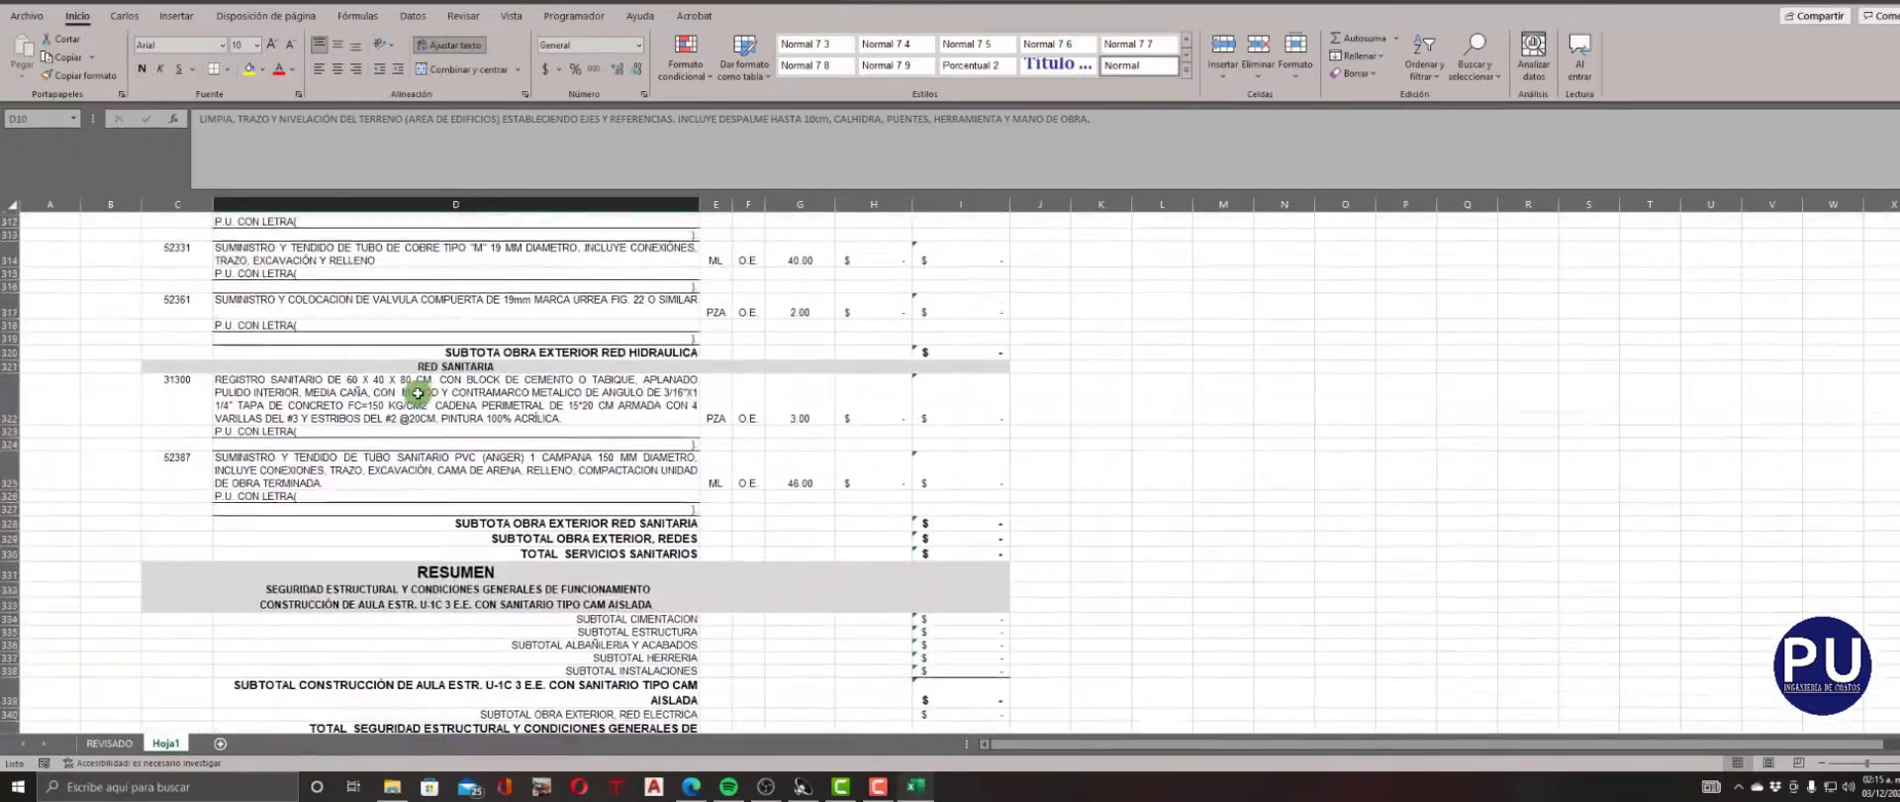
pyautogui.scroll(20, 418, 393)
pyautogui.scroll(20, 417, 393)
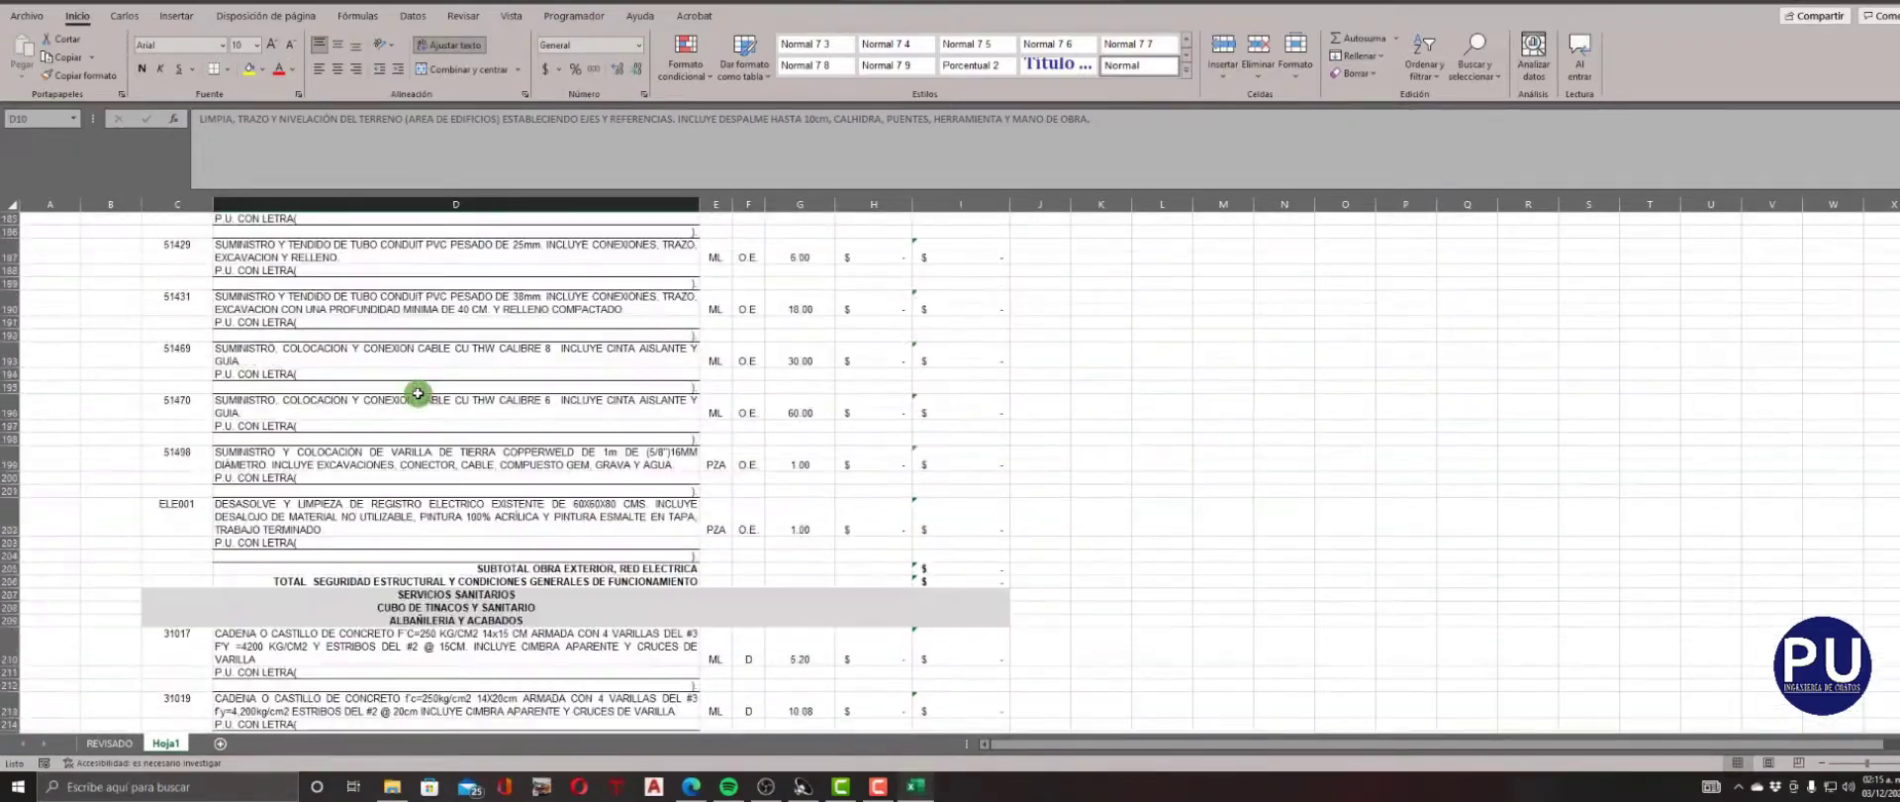
pyautogui.scroll(15, 418, 393)
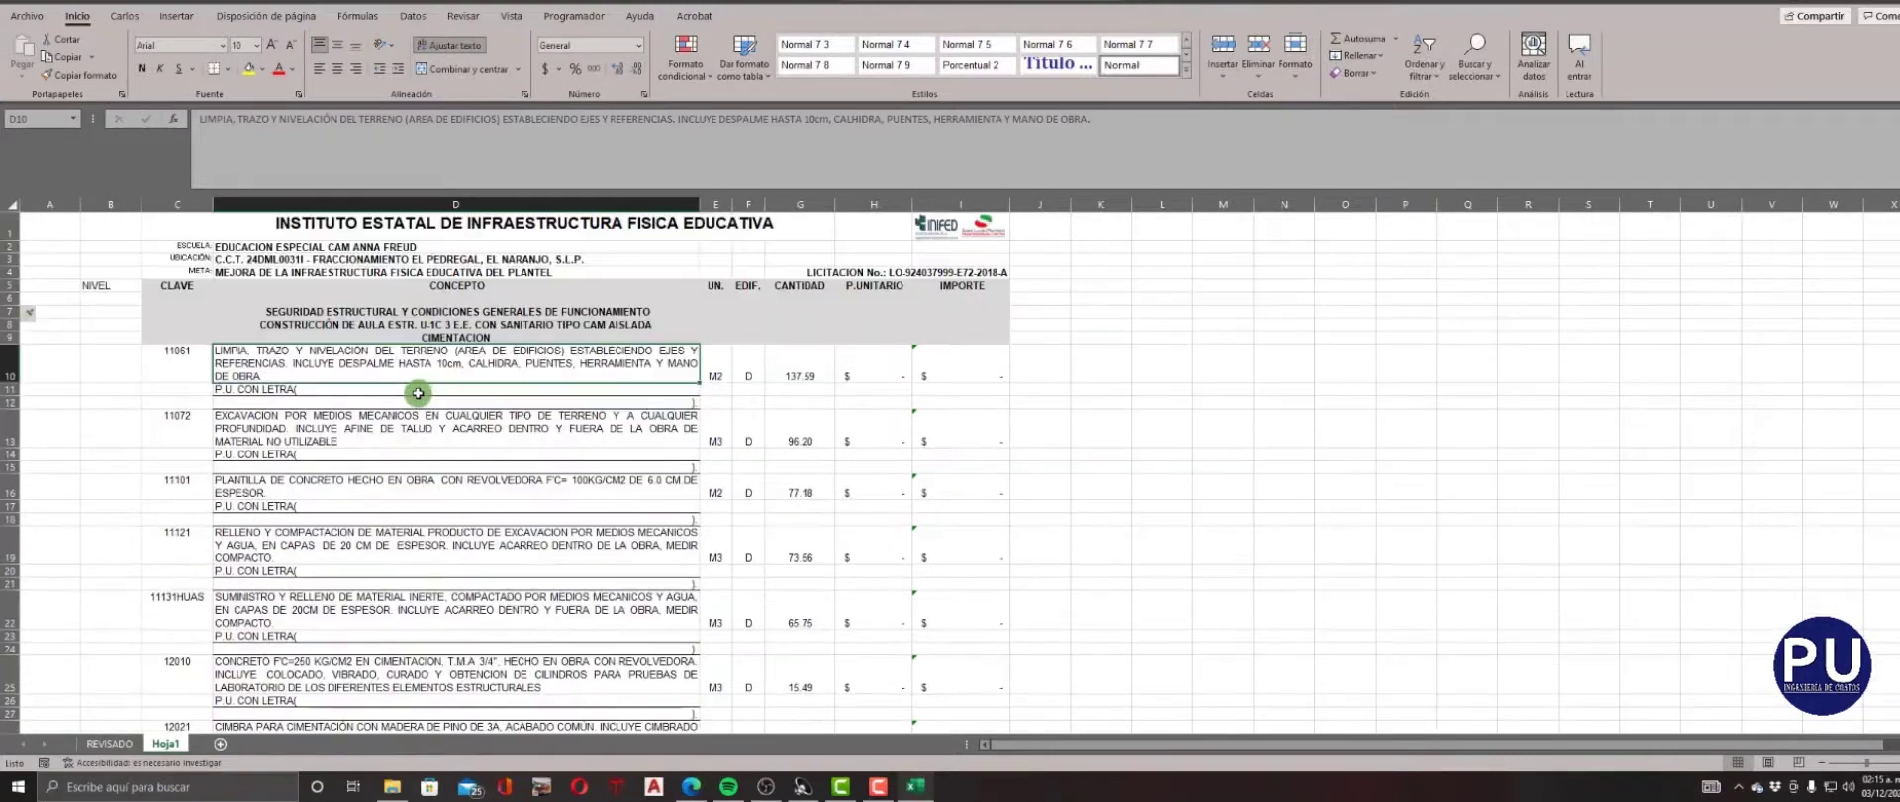
# Copy the text "P.U. CON LETRA(" from cell D11 and replace all its occurrences in the sheet with nothing.
pyautogui.doubleClick(334, 392)
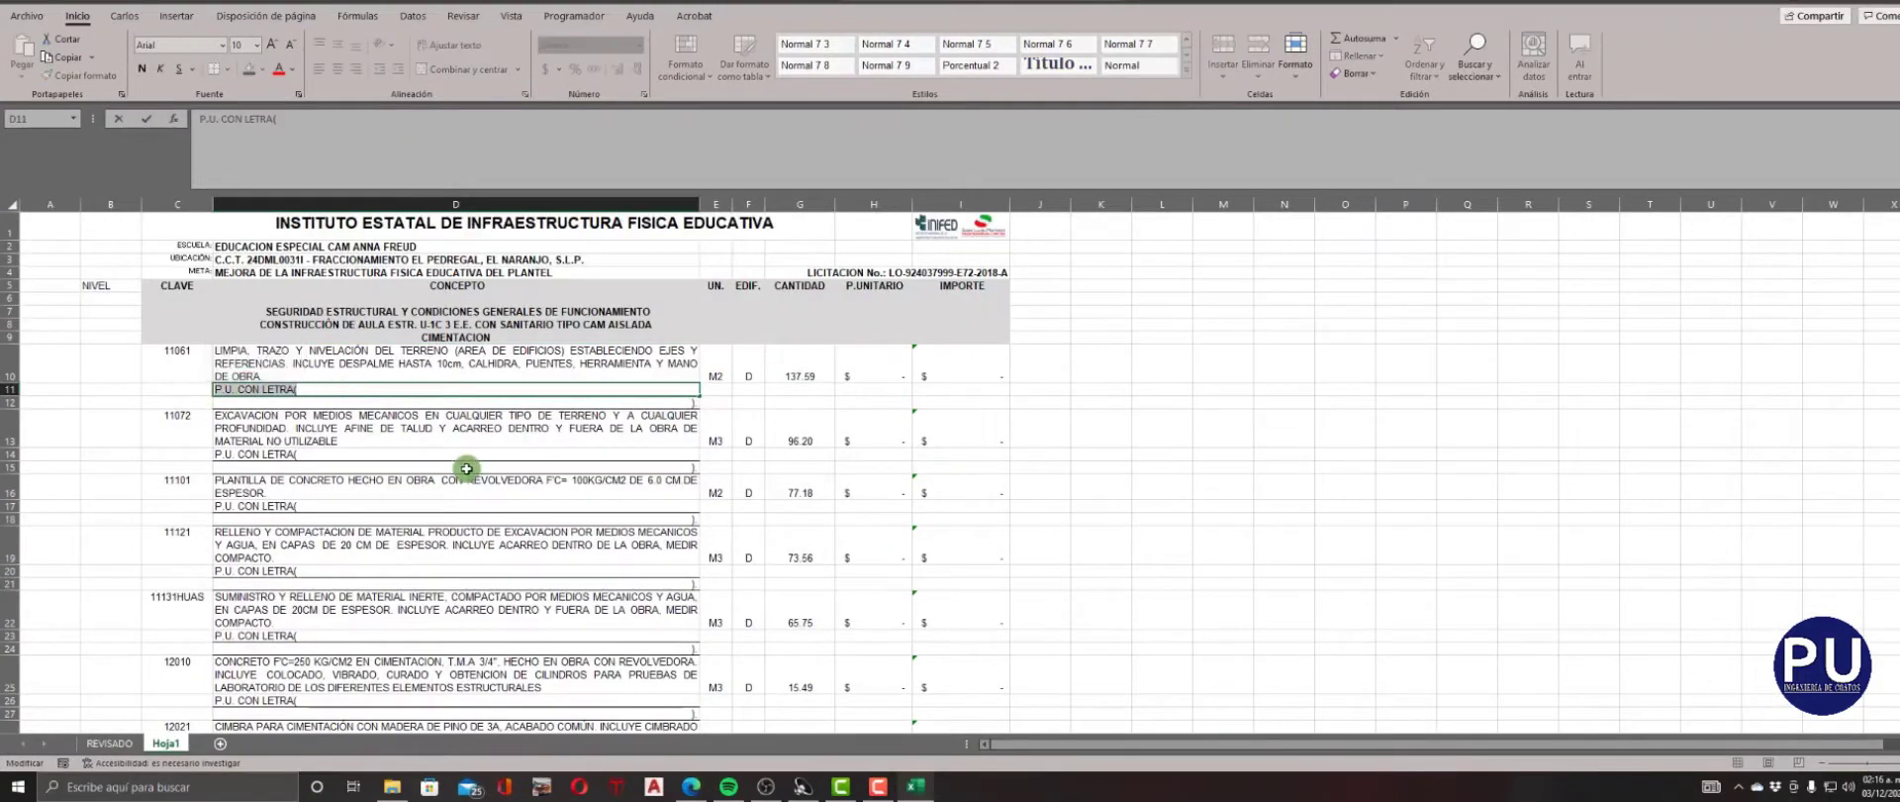
pyautogui.press('Escape')
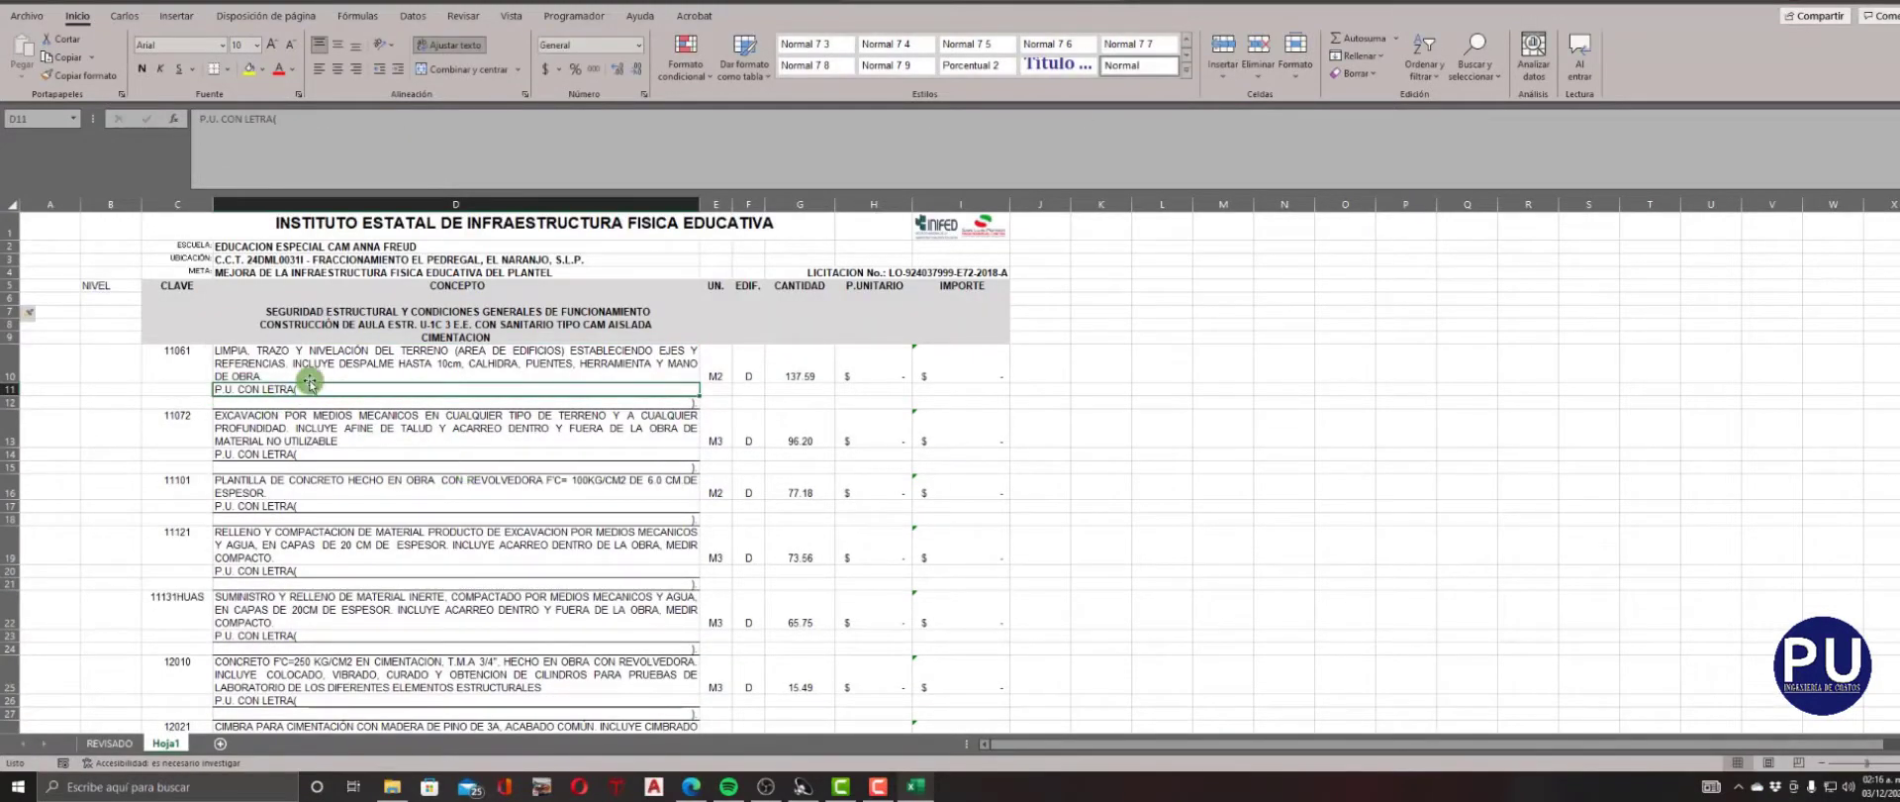
pyautogui.doubleClick(315, 391)
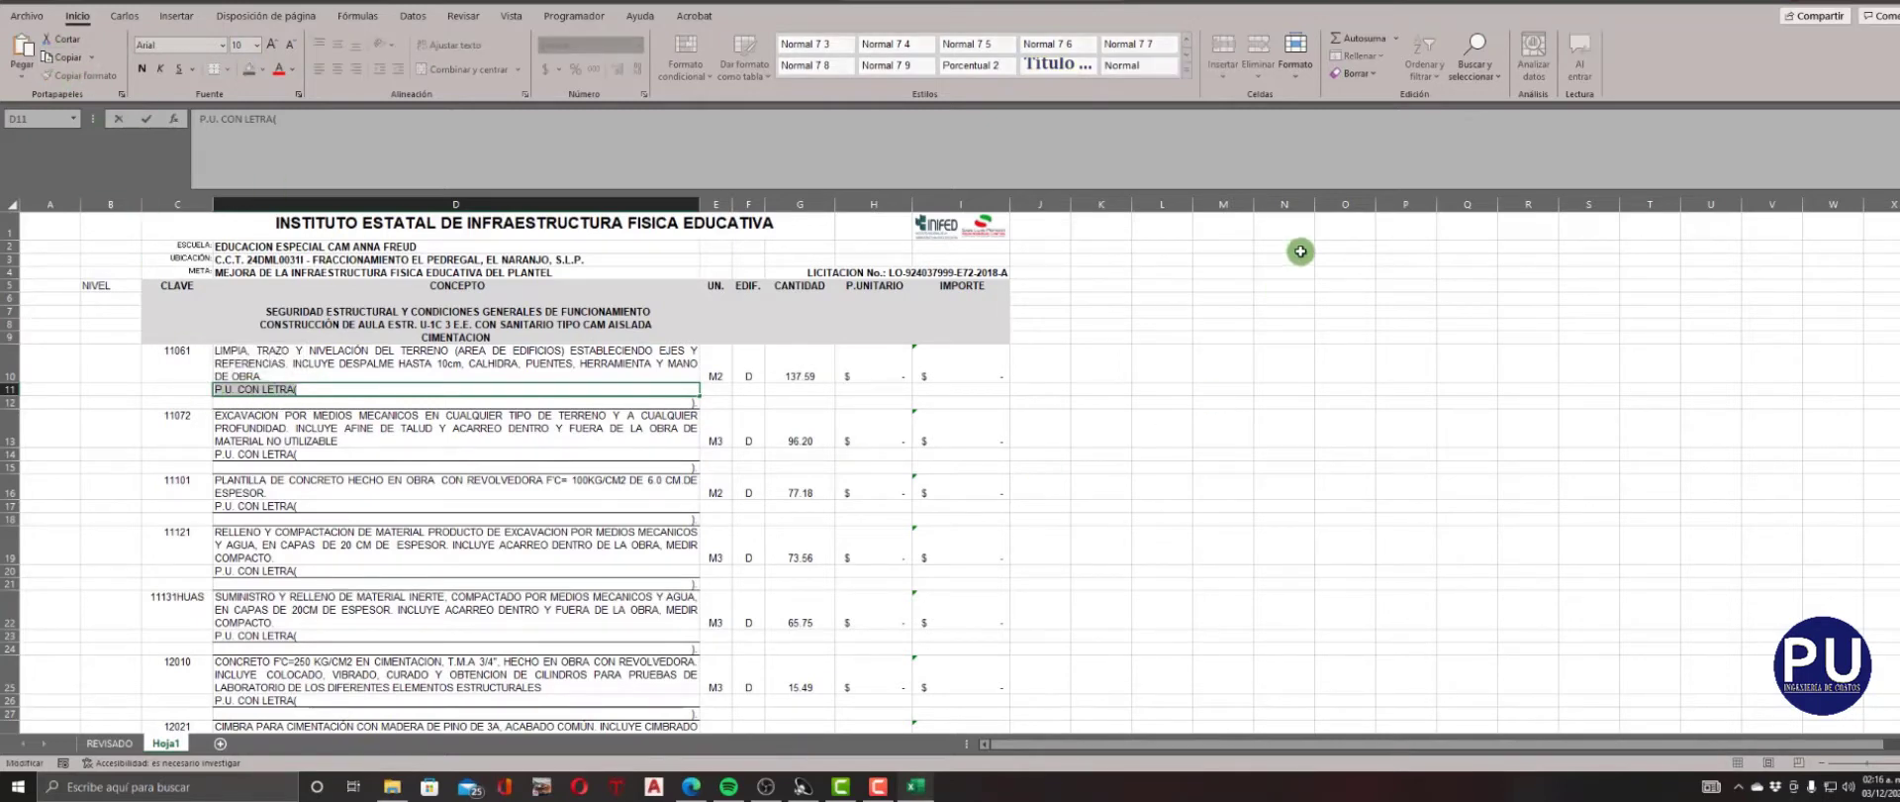
pyautogui.click(1465, 96)
pyautogui.click(1485, 120)
pyautogui.click(896, 373)
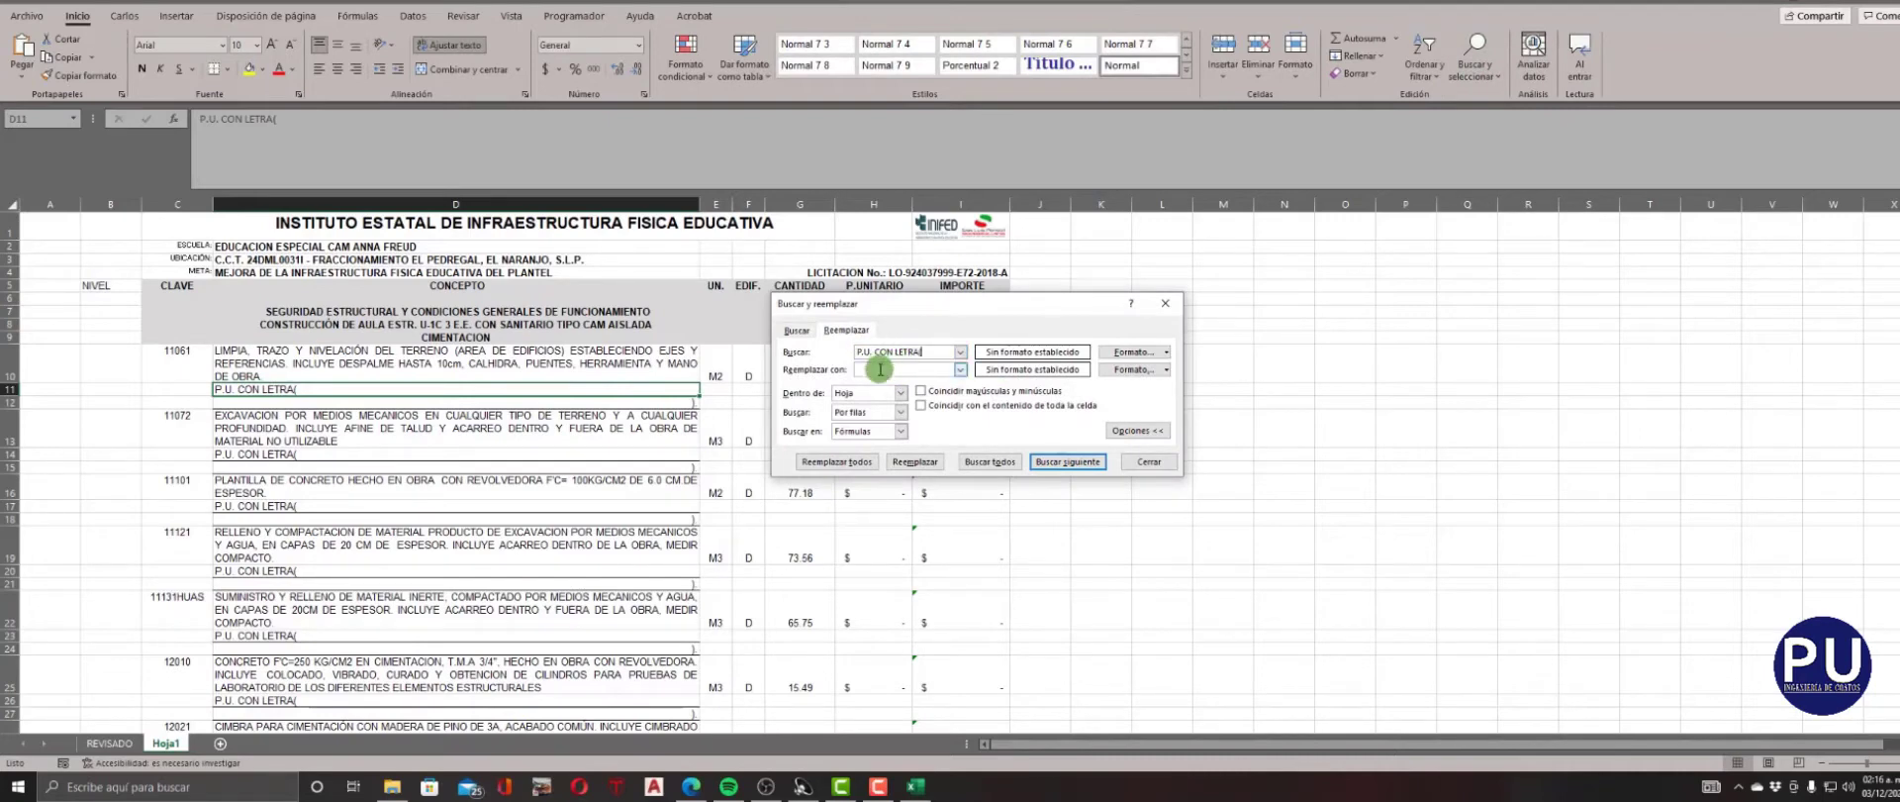
pyautogui.click(836, 461)
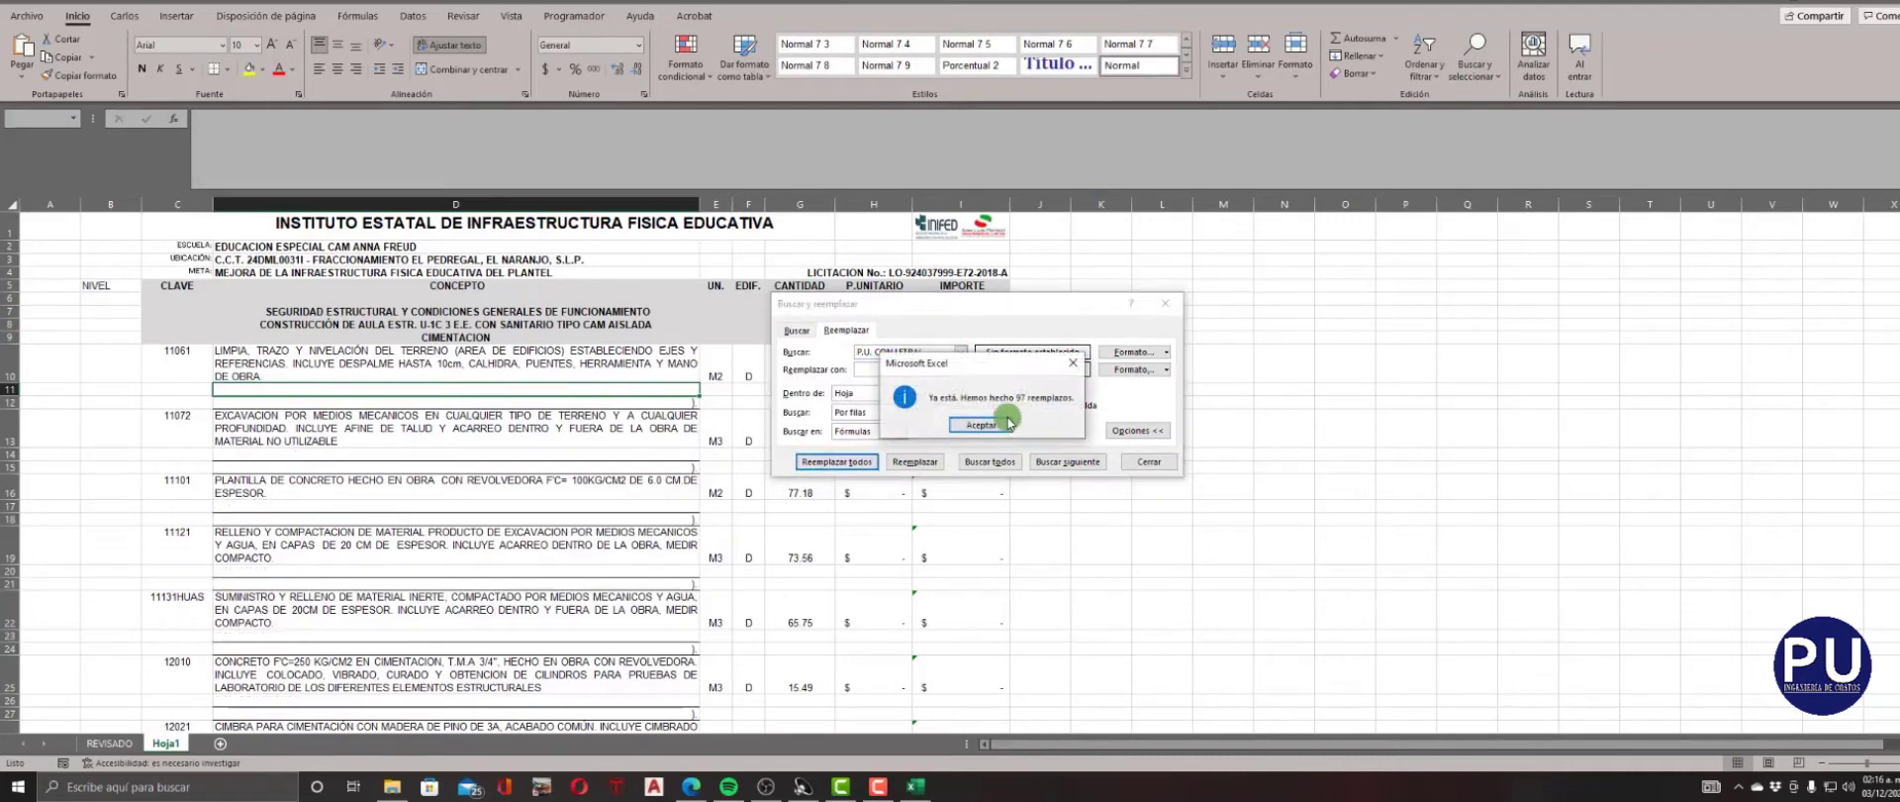
pyautogui.click(1006, 422)
pyautogui.click(1144, 457)
# Copy the leftover closing parenthesis from cell D12 and replace all its occurrences in the sheet with nothing.
pyautogui.click(651, 399)
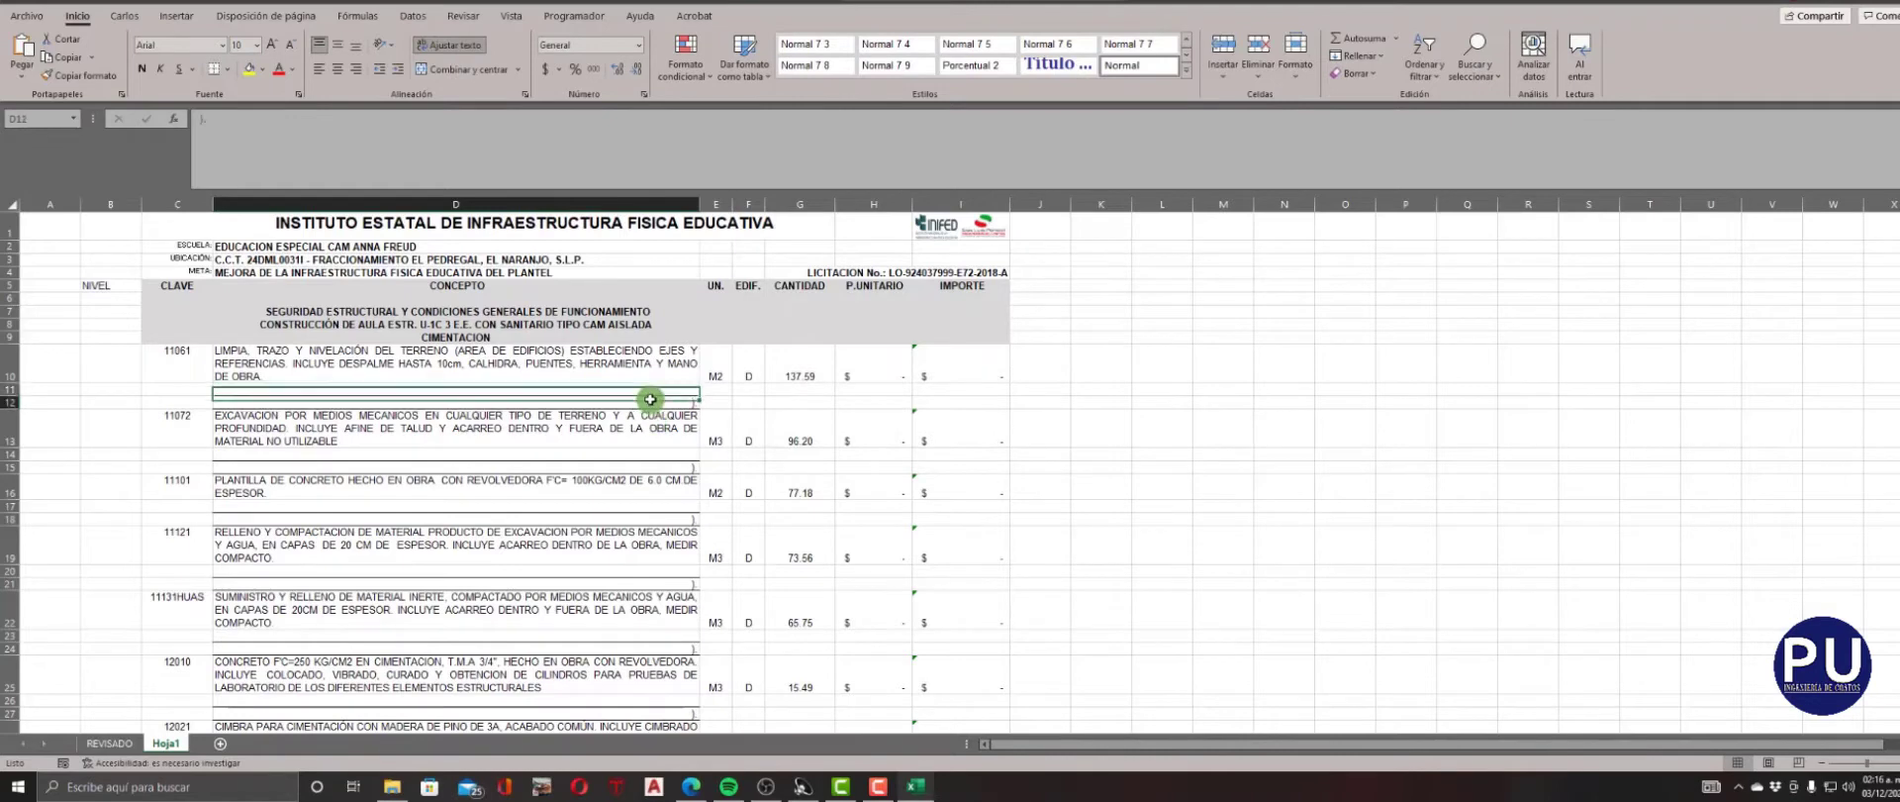
pyautogui.doubleClick(650, 399)
pyautogui.moveTo(701, 400); pyautogui.dragTo(704, 400)
pyautogui.hotkey('ctrl', 'c')
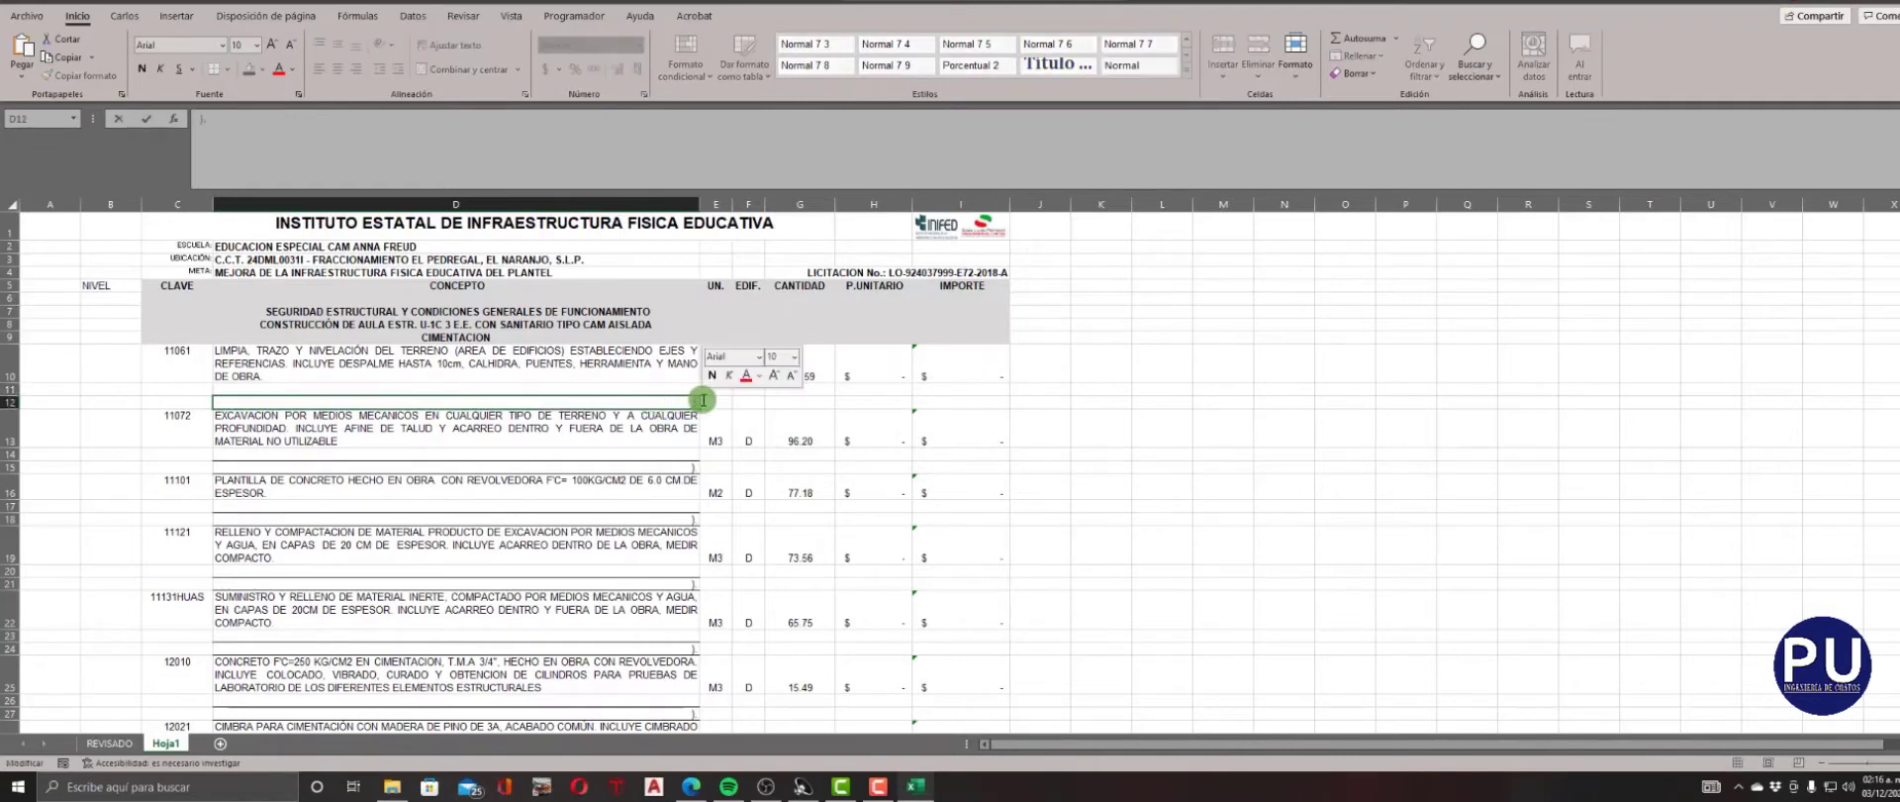
pyautogui.click(1151, 406)
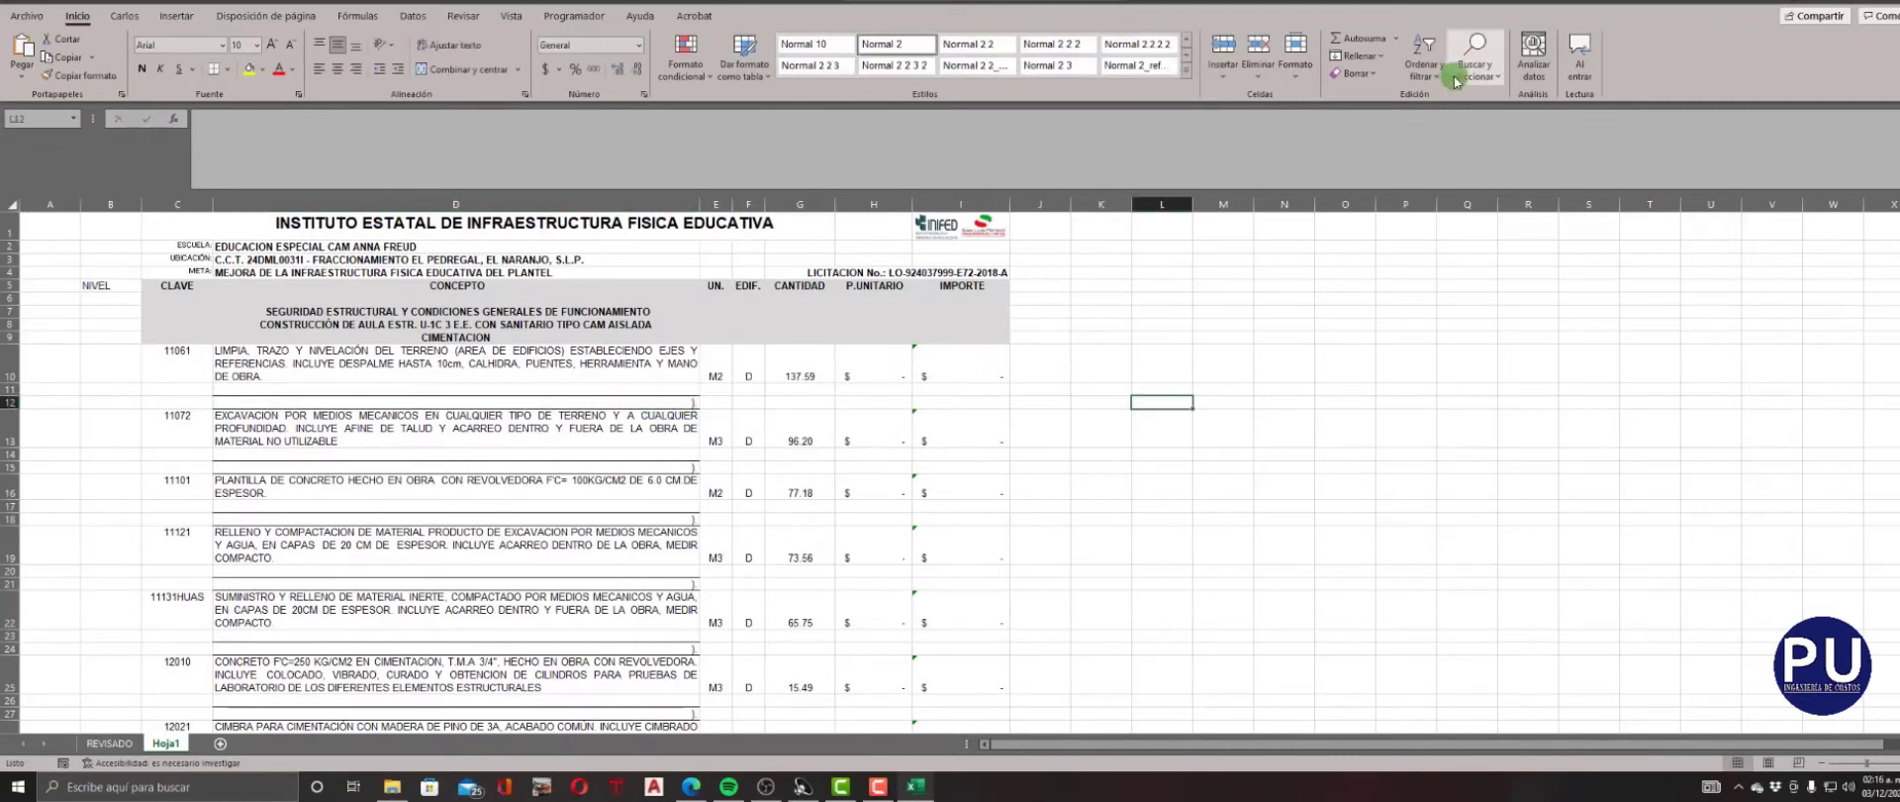
pyautogui.click(1475, 59)
pyautogui.click(1466, 116)
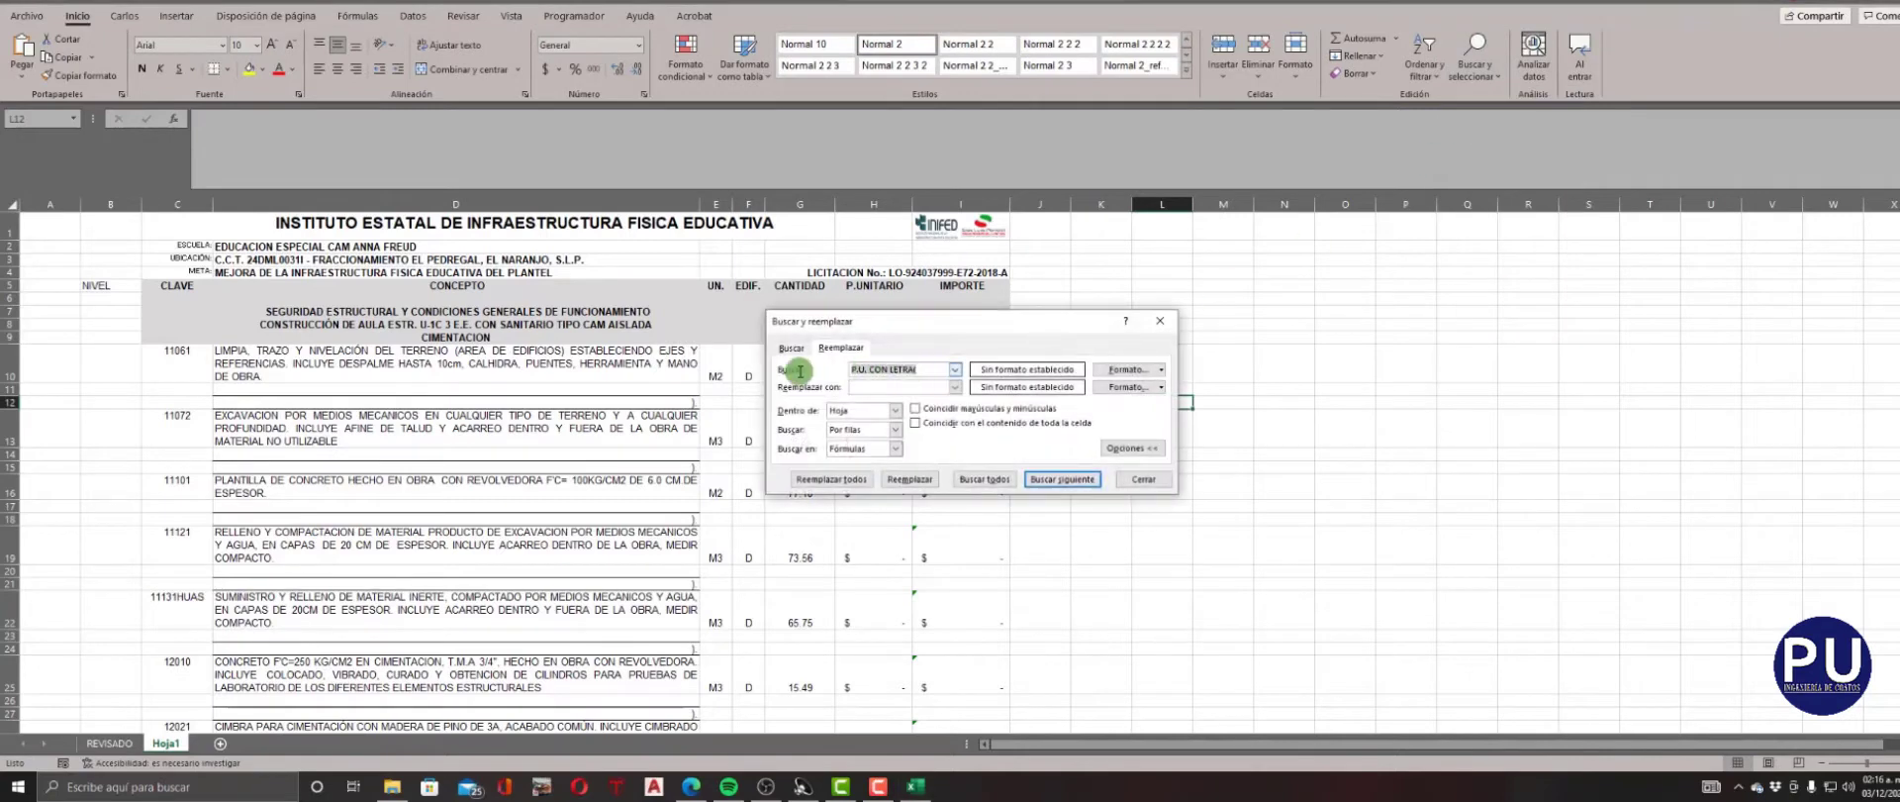
pyautogui.hotkey('ctrl', 'v')
pyautogui.click(1074, 481)
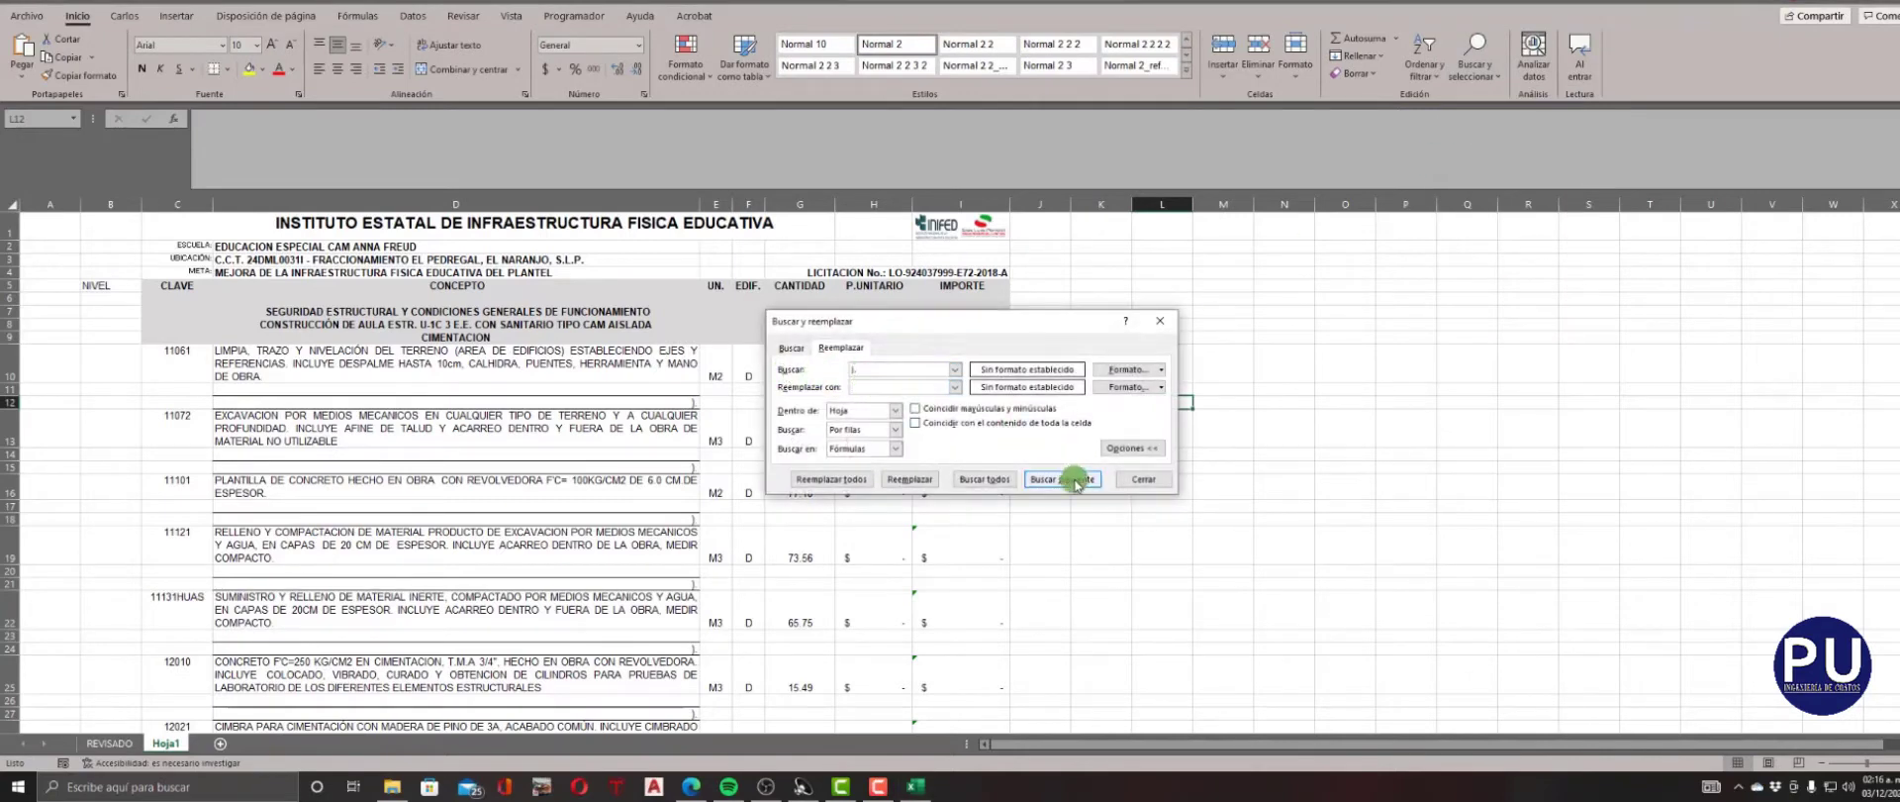
pyautogui.click(851, 479)
pyautogui.click(1044, 436)
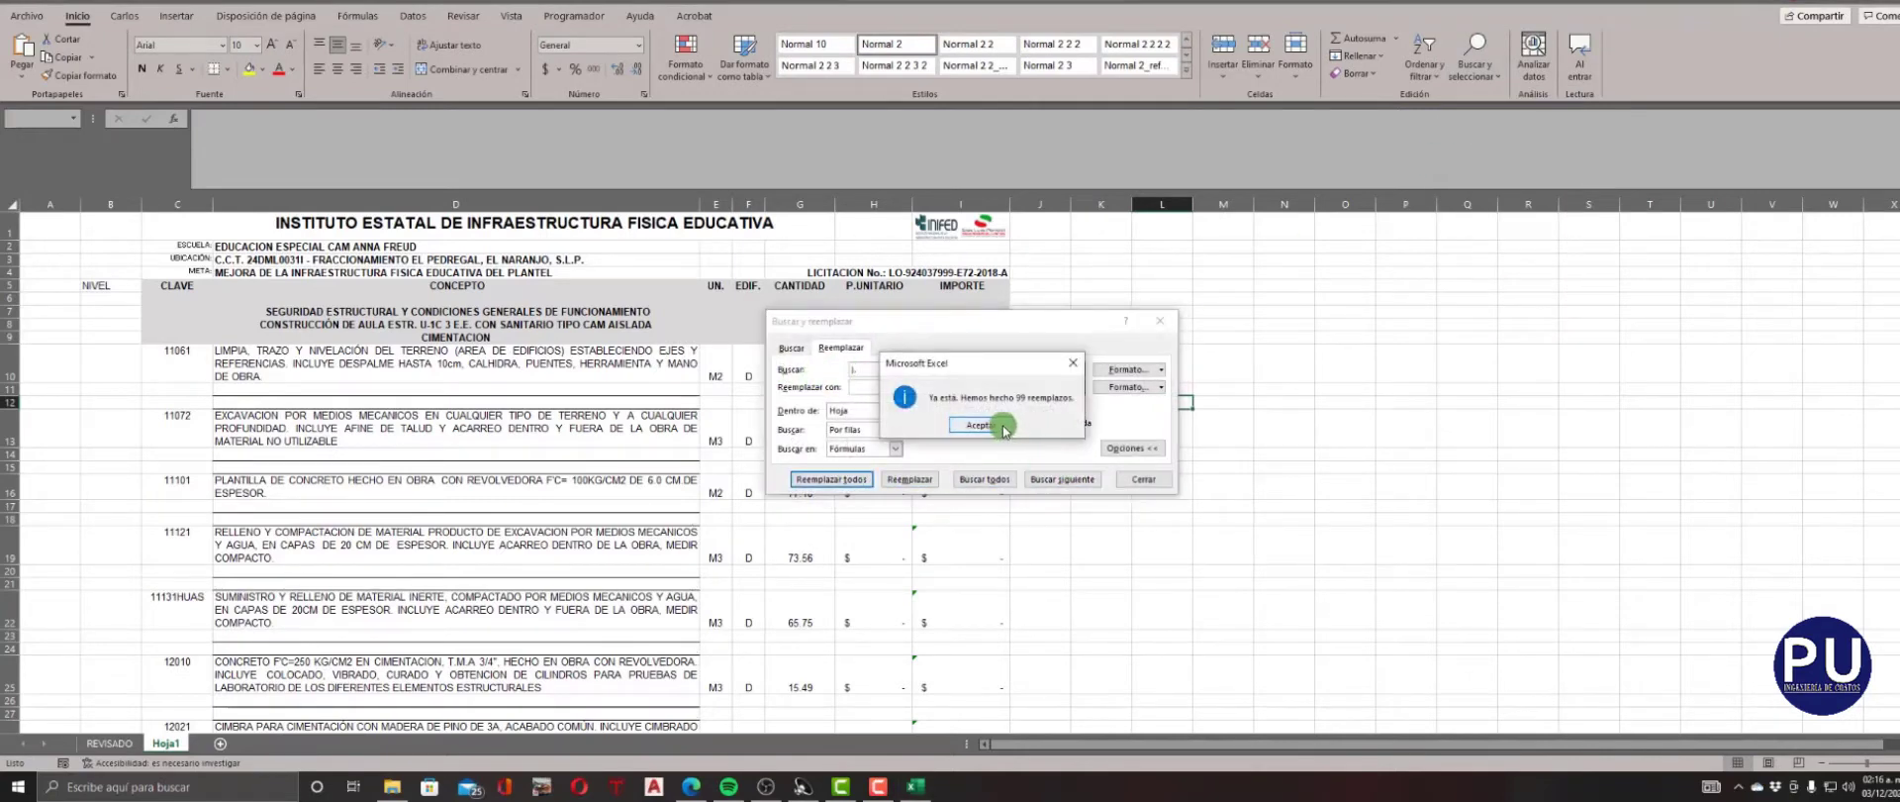
pyautogui.click(1158, 480)
pyautogui.click(1089, 485)
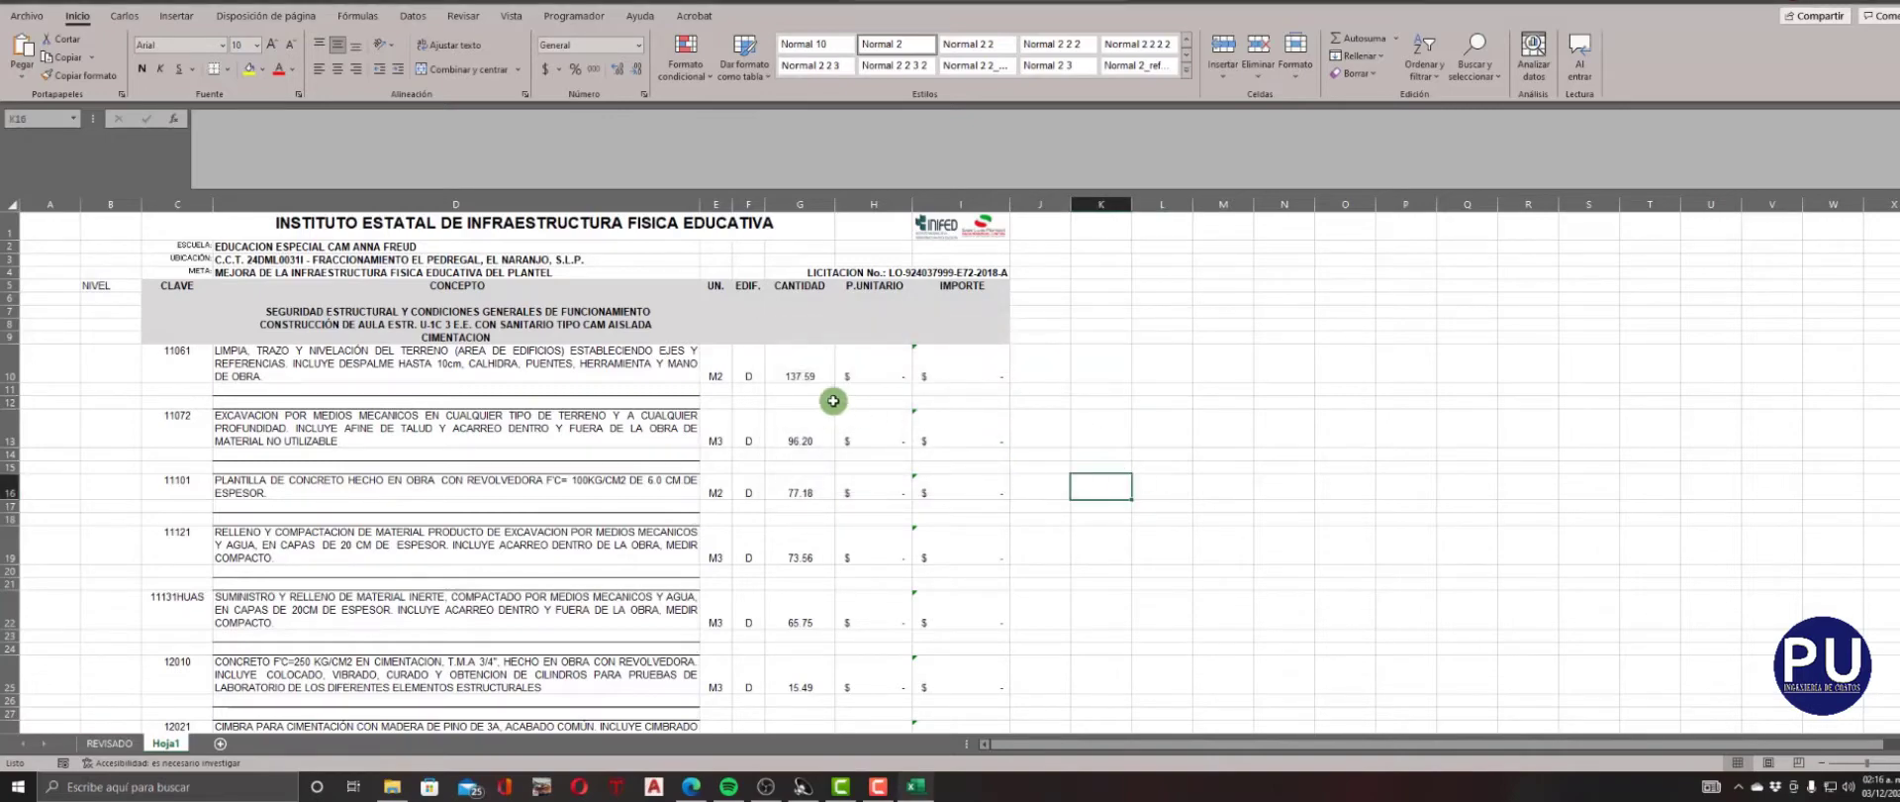
# Enter 1 under both NIVEL and CLAVE in the blank row 6 below the headers.
pyautogui.scroll(-5, 550, 354)
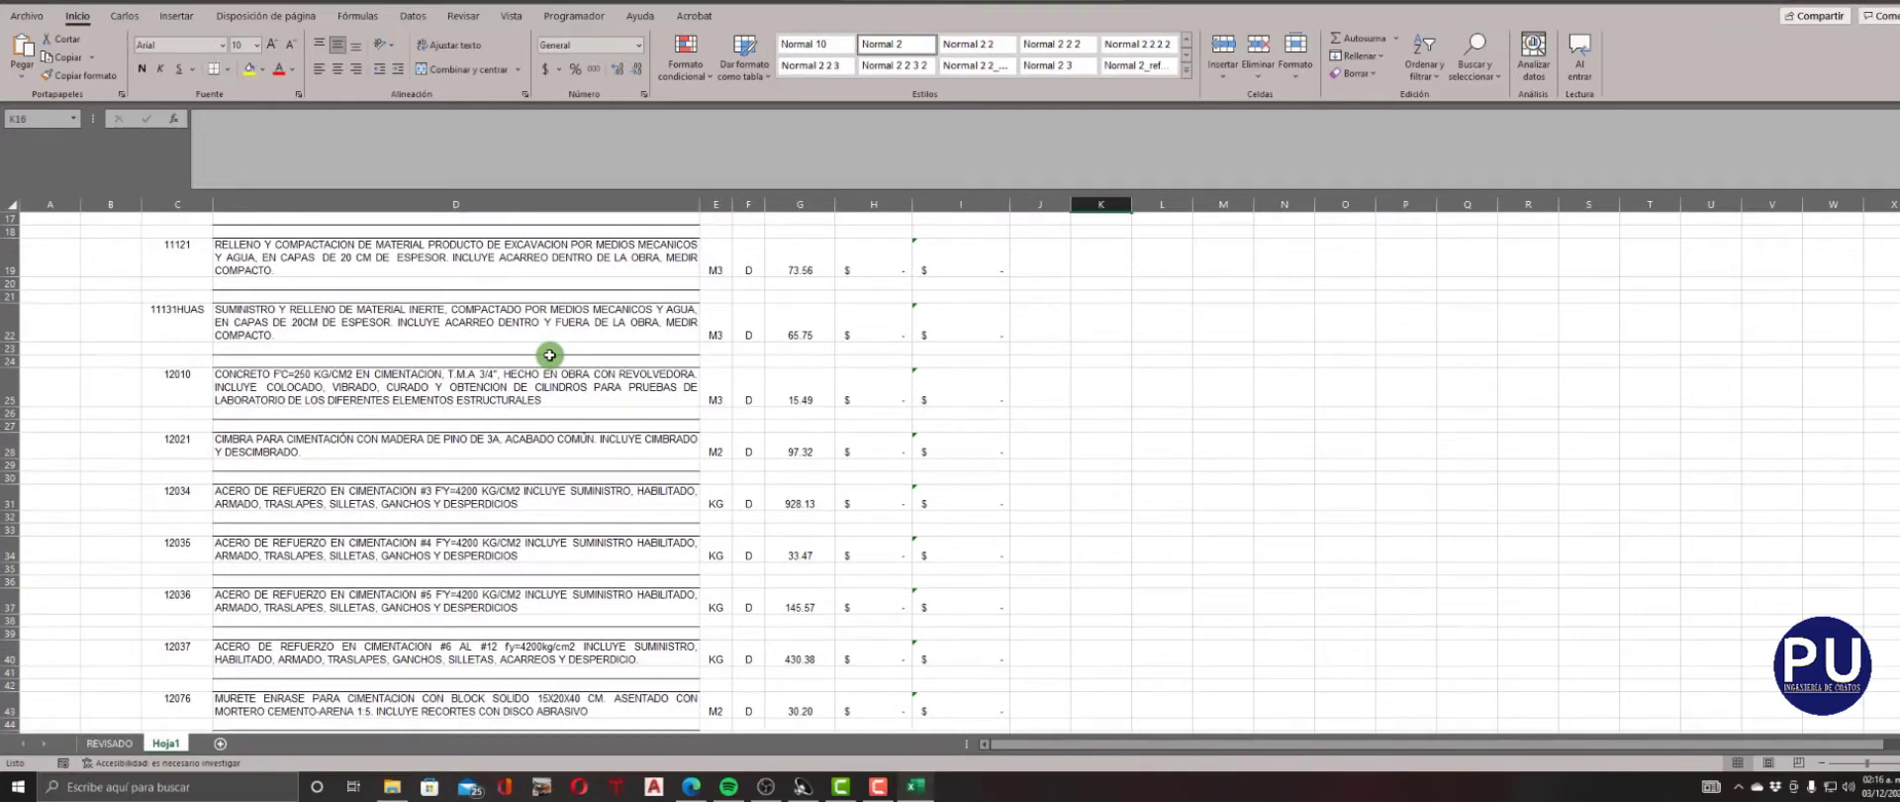
pyautogui.scroll(-4, 549, 354)
pyautogui.scroll(-3, 549, 354)
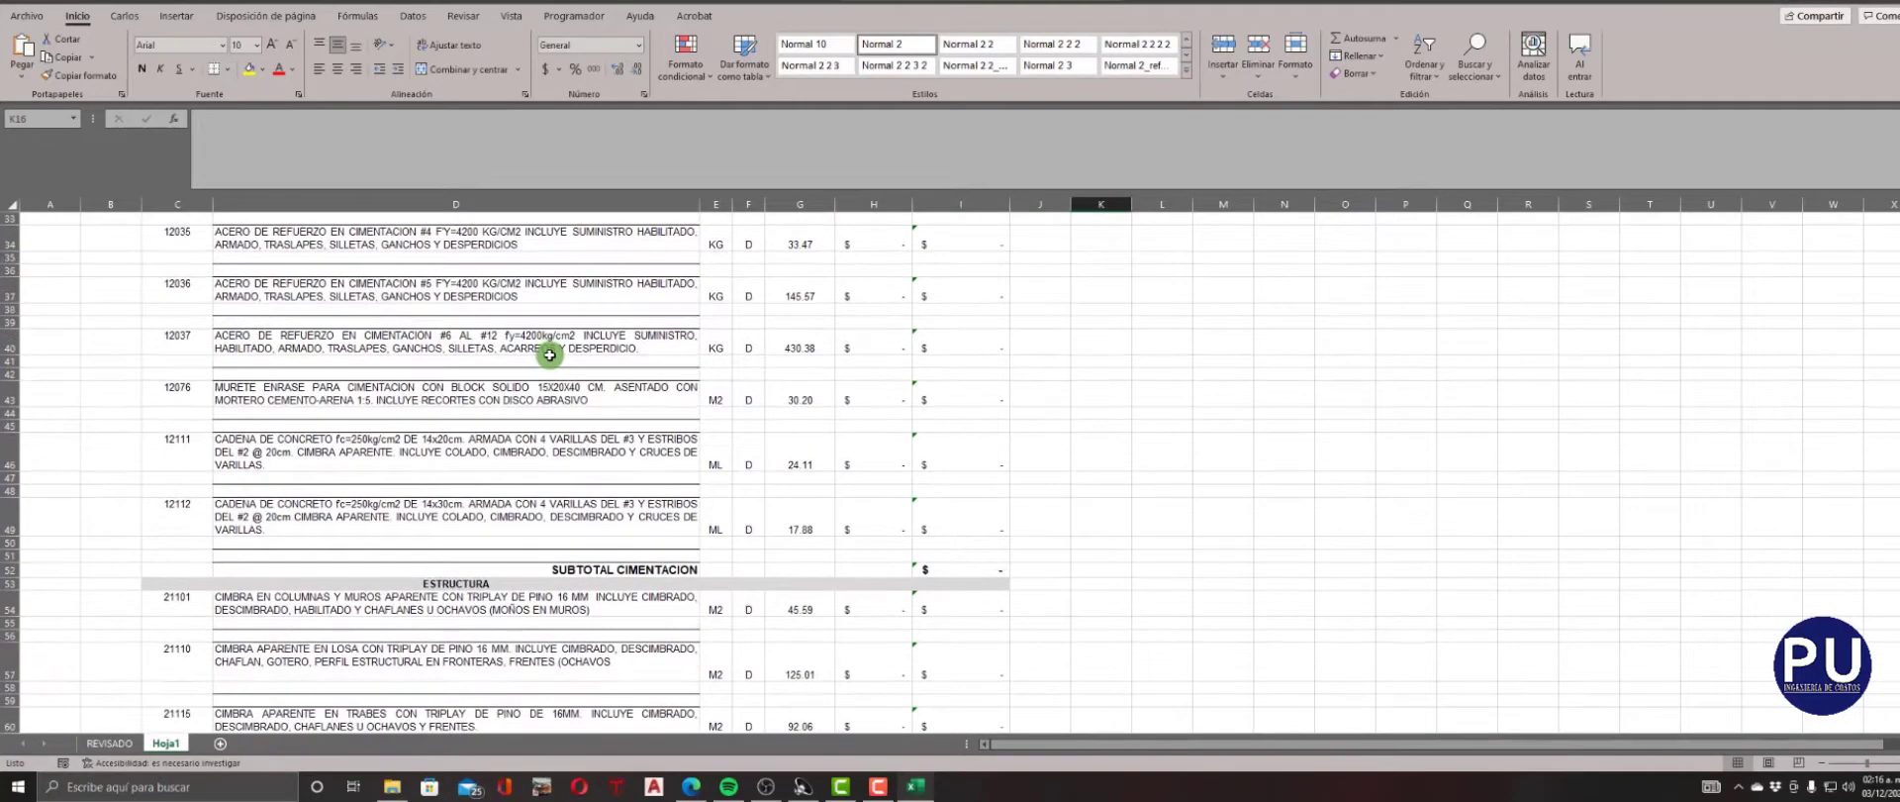
pyautogui.scroll(12, 549, 354)
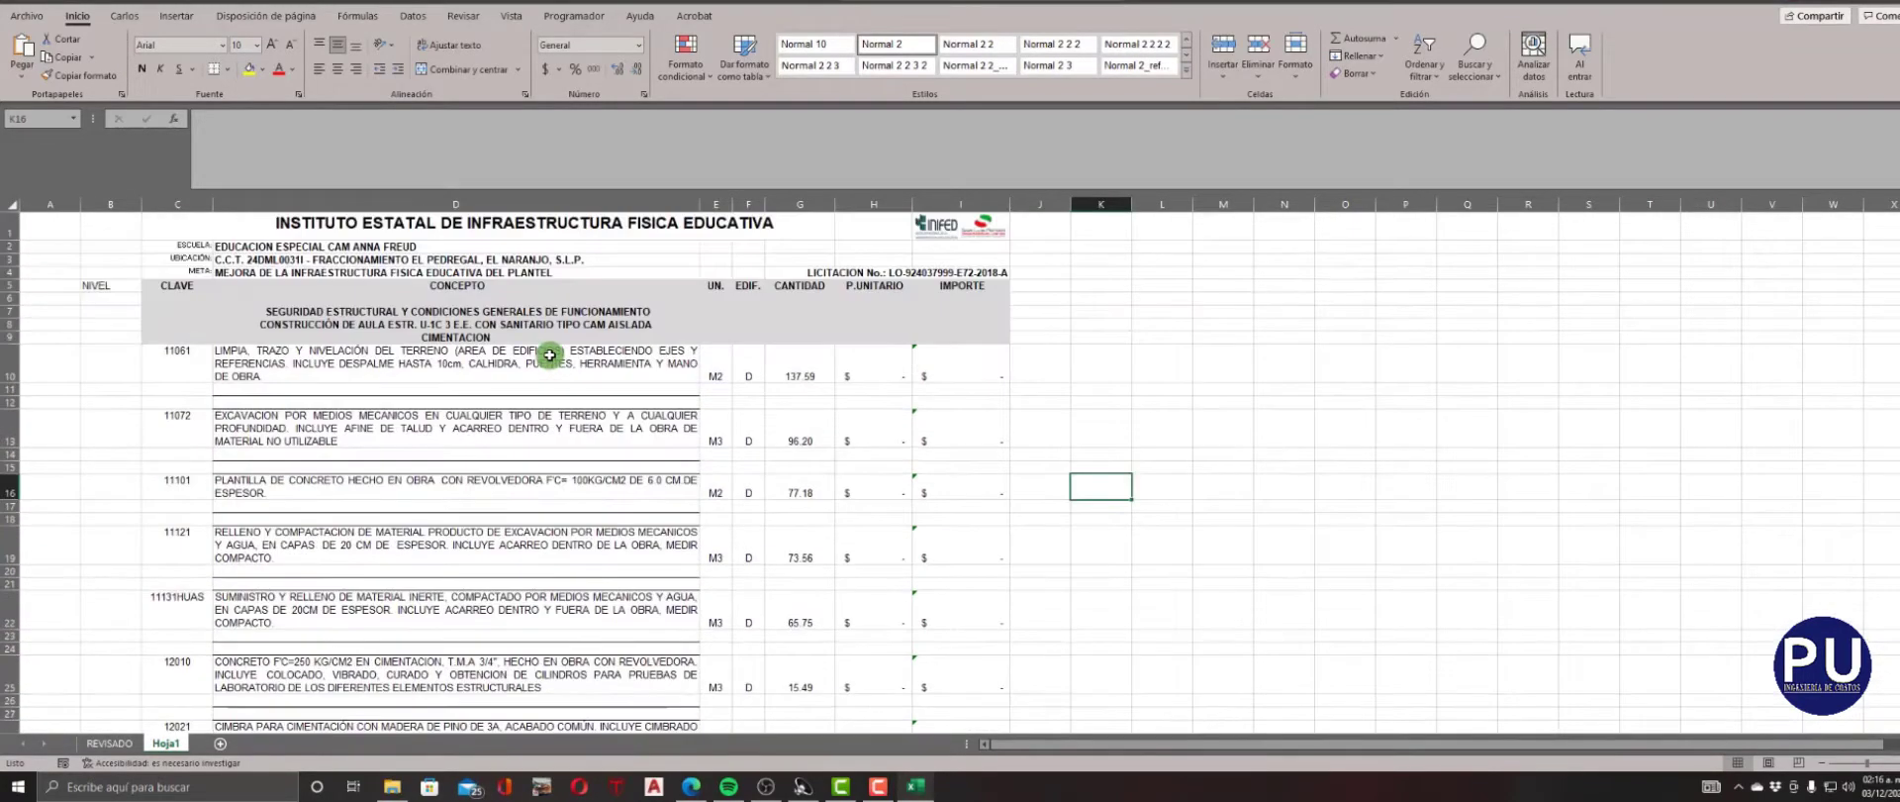
pyautogui.click(122, 303)
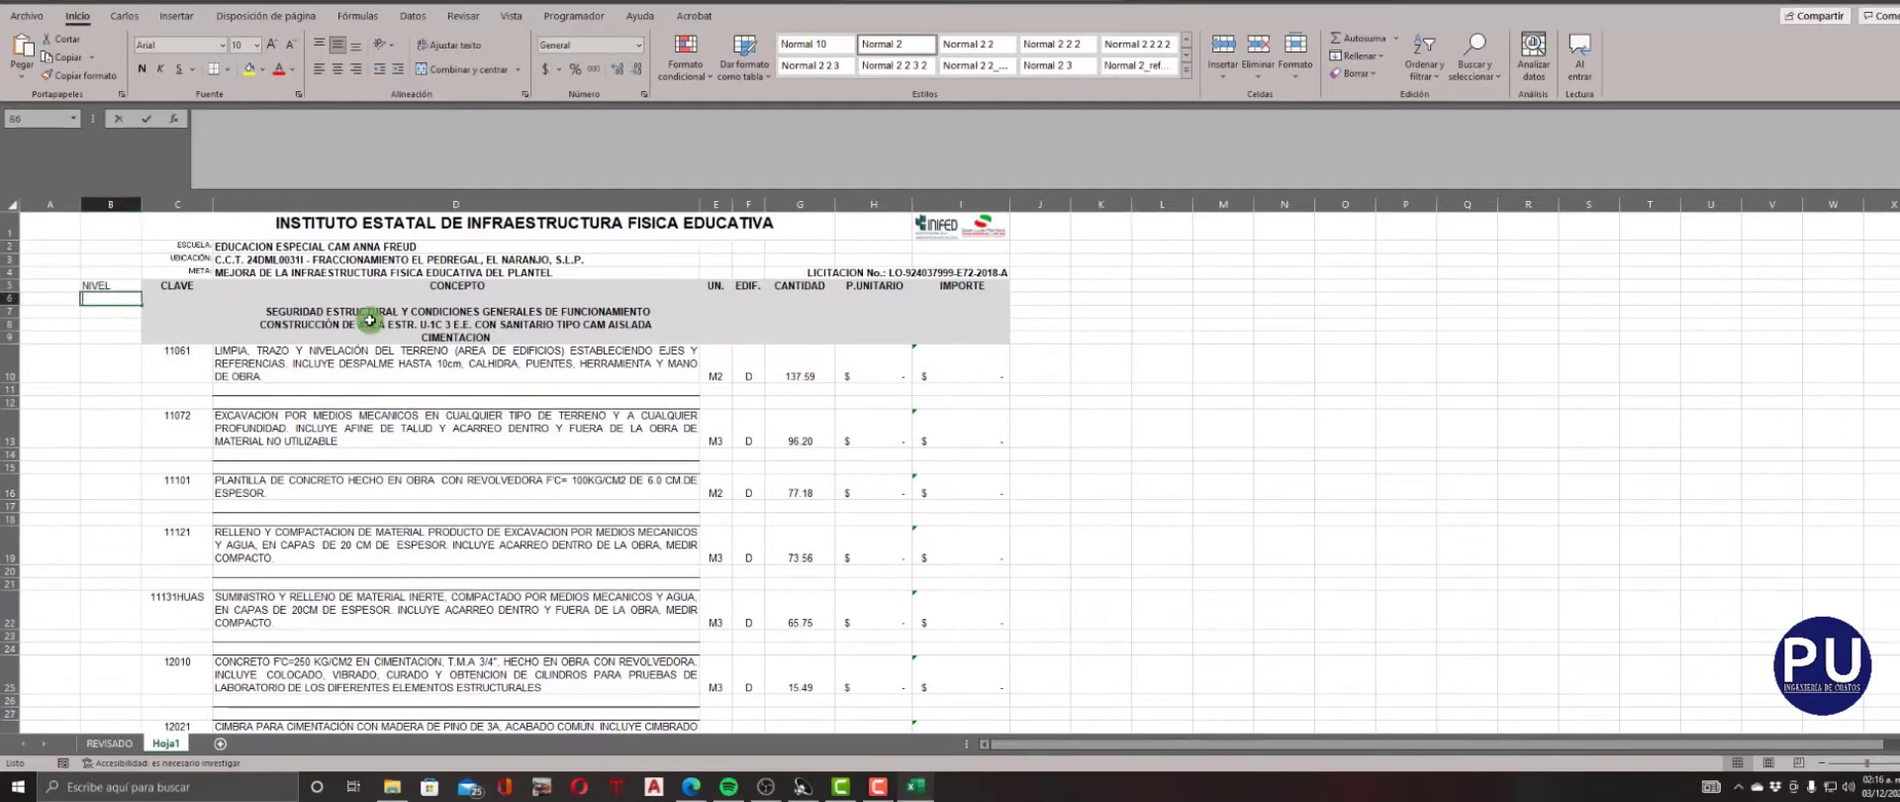
pyautogui.write('1')
pyautogui.press('Tab')
pyautogui.write('1')
pyautogui.press('Tab')
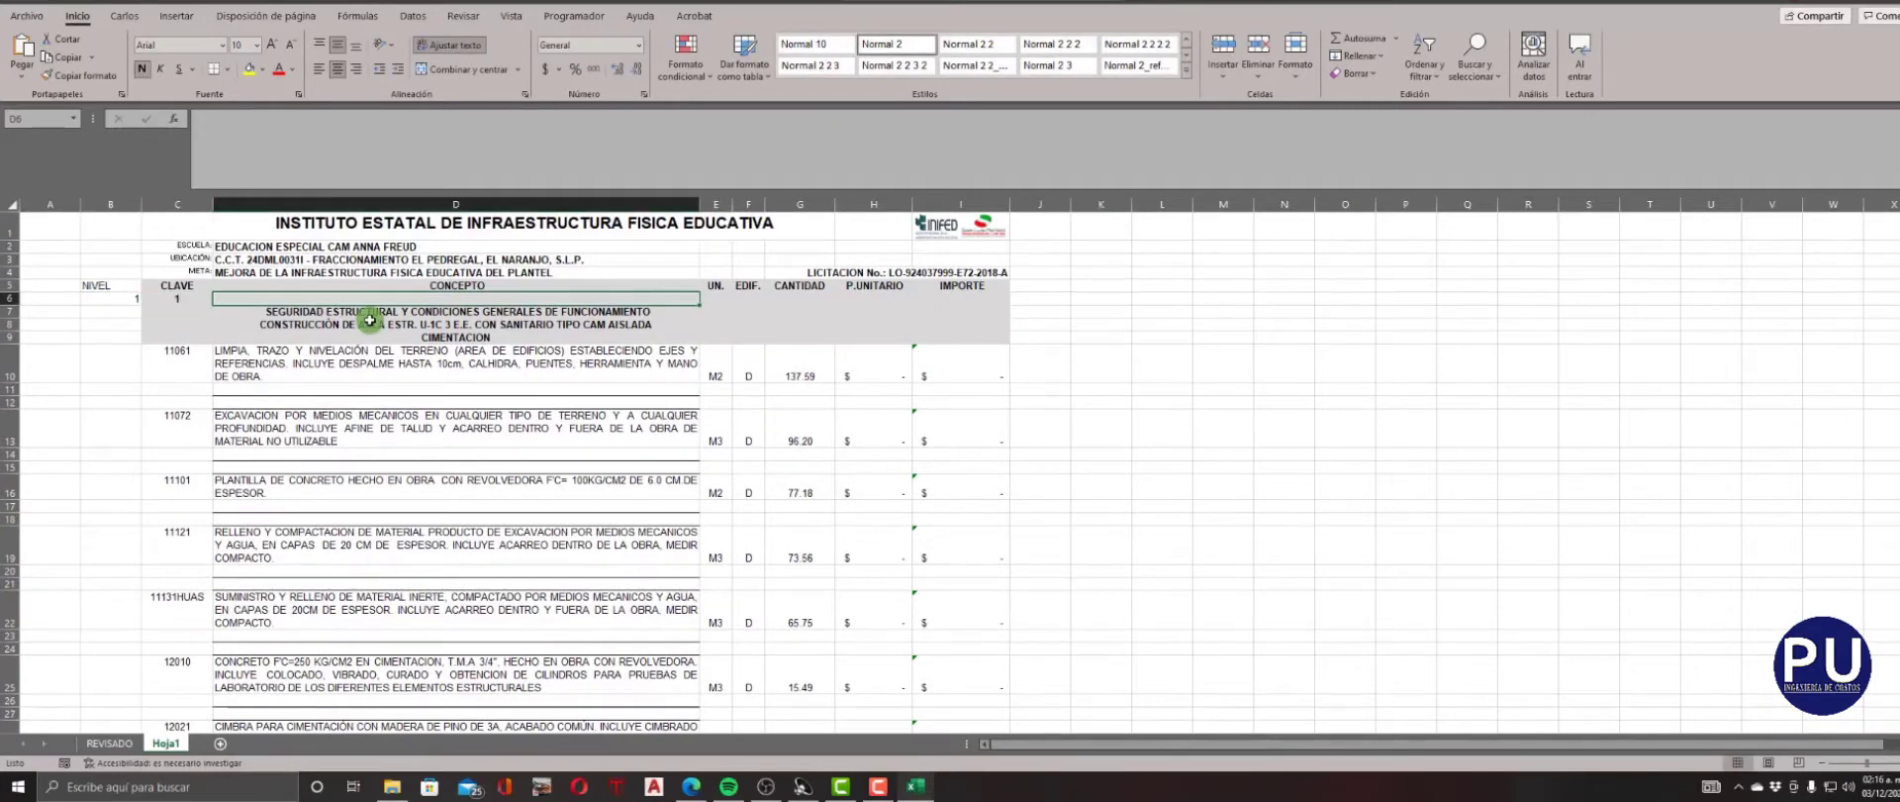
# Copy the school text EDUCACION ESPECIAL CAM ANNA FREUD from cell D2 into the CONCEPTO cell D6.
pyautogui.doubleClick(436, 245)
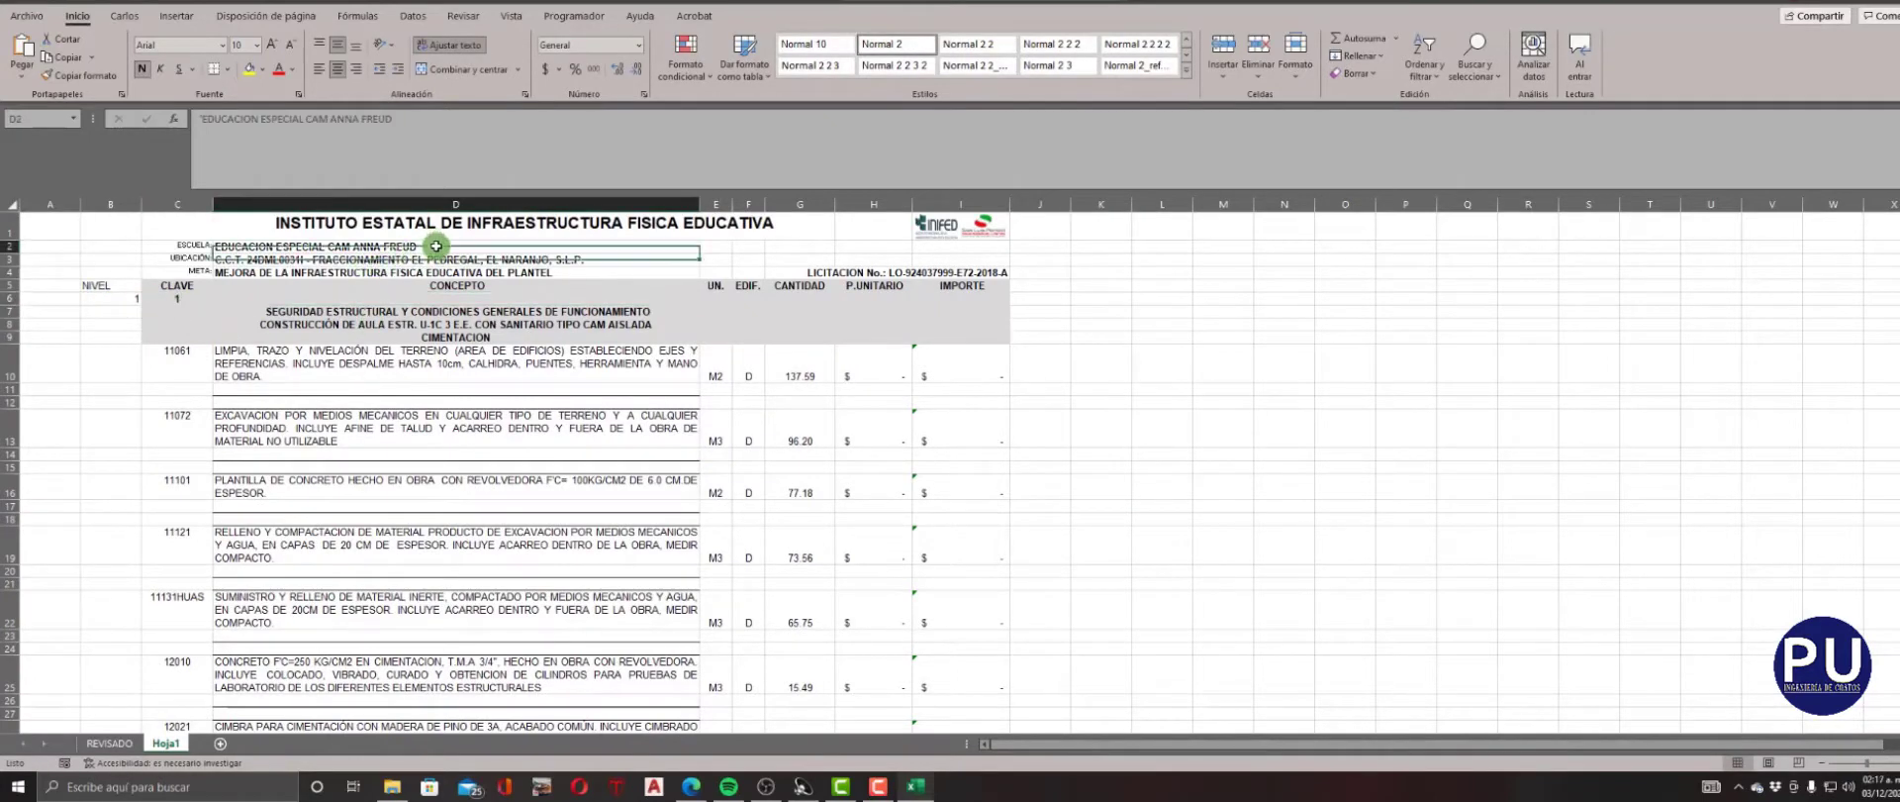
pyautogui.moveTo(435, 244); pyautogui.dragTo(203, 242)
pyautogui.hotkey('ctrl', 'c')
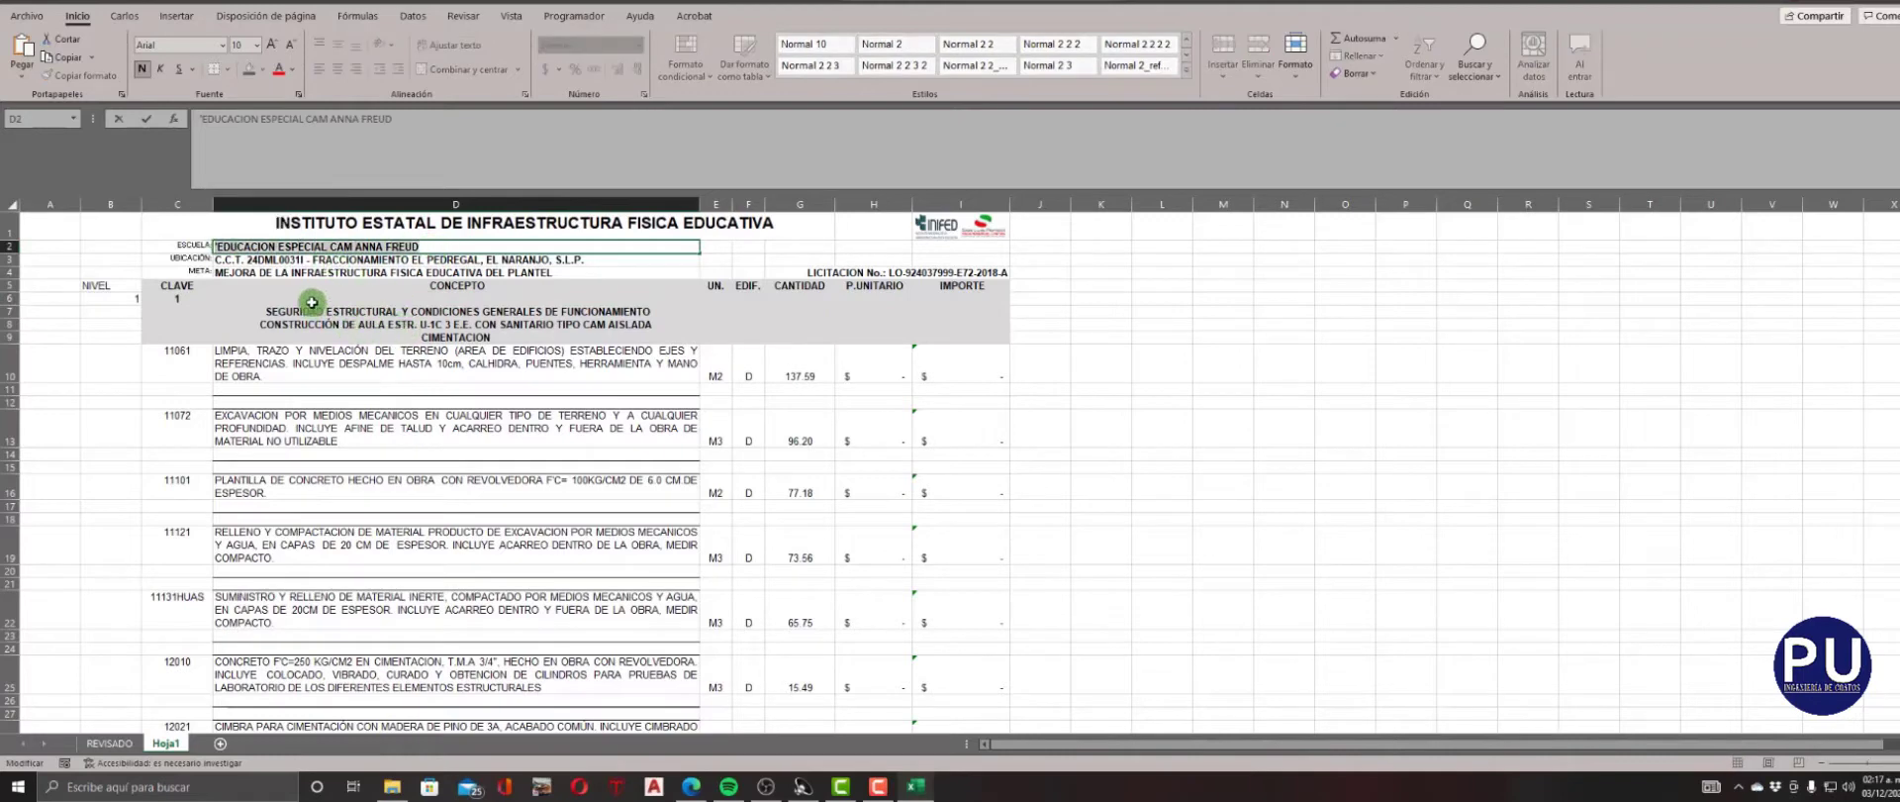
pyautogui.click(312, 302)
pyautogui.hotkey('ctrl', 'v')
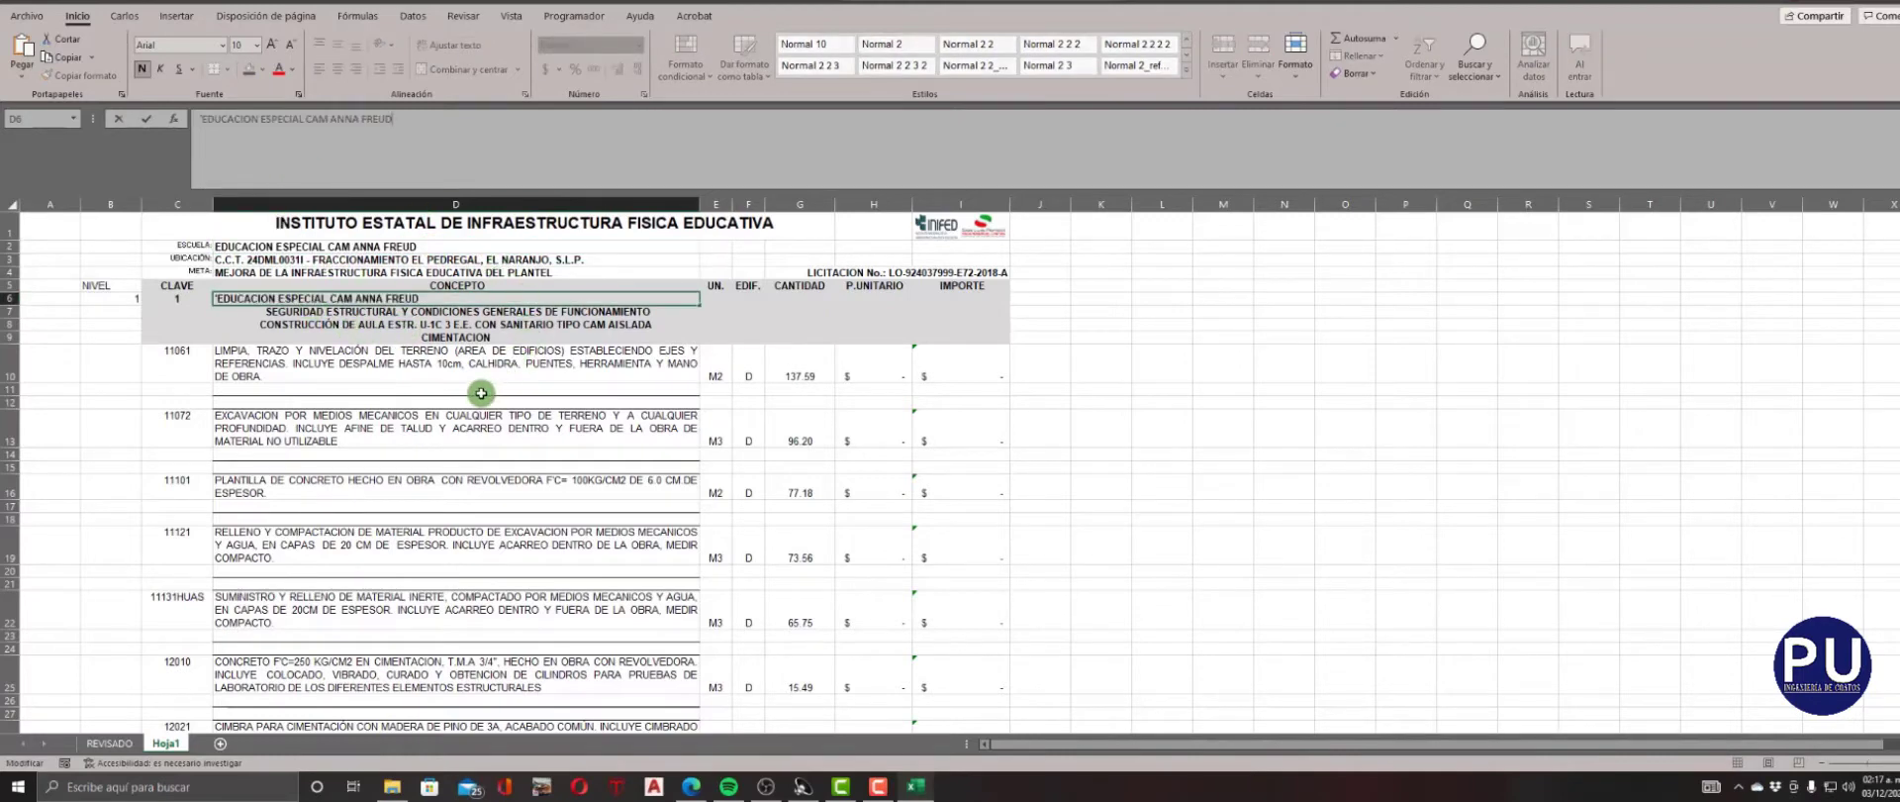
pyautogui.press('Return')
pyautogui.press('Up')
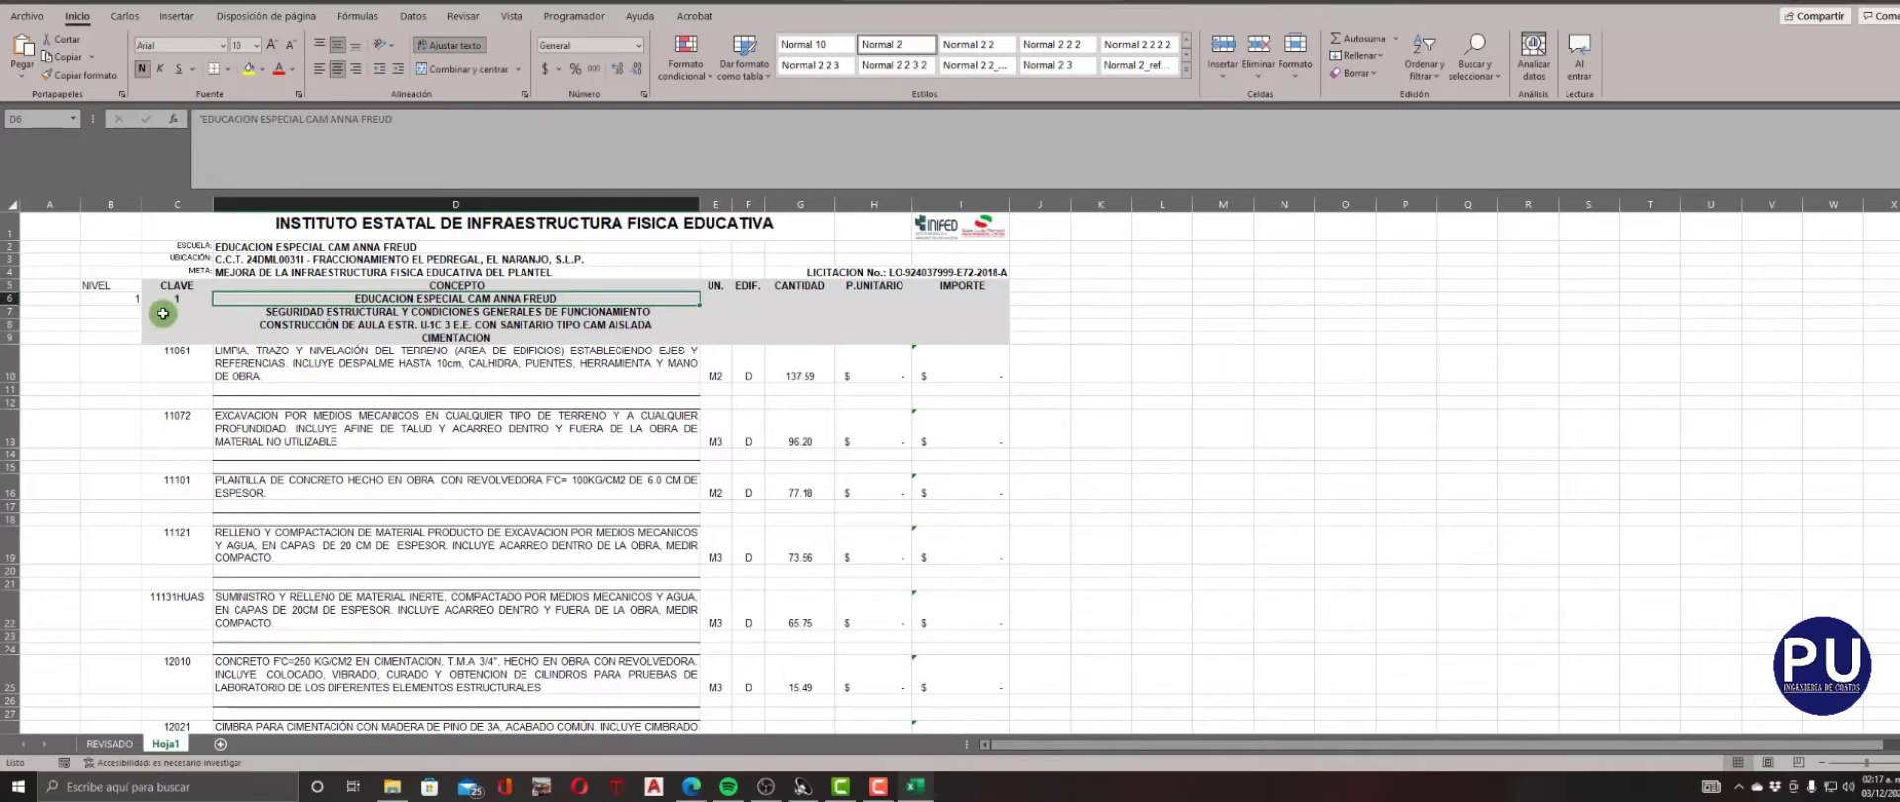
# Fill the level 1 row from B6 to I6 with yellow.
pyautogui.moveTo(111, 302); pyautogui.dragTo(1004, 300)
pyautogui.click(249, 72)
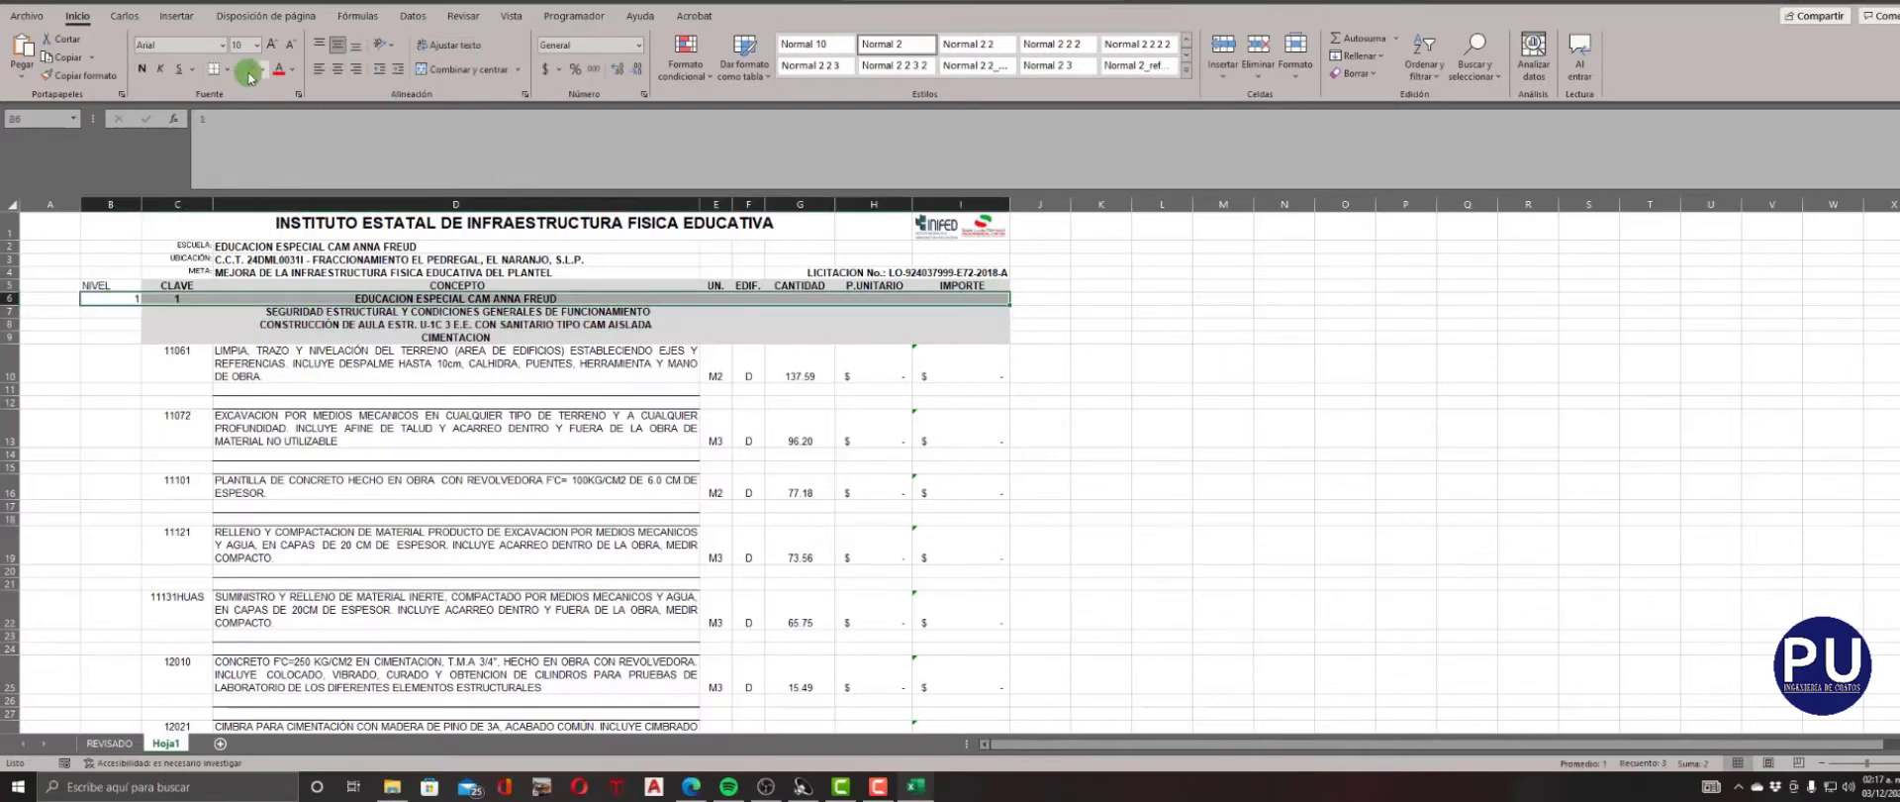
pyautogui.click(114, 311)
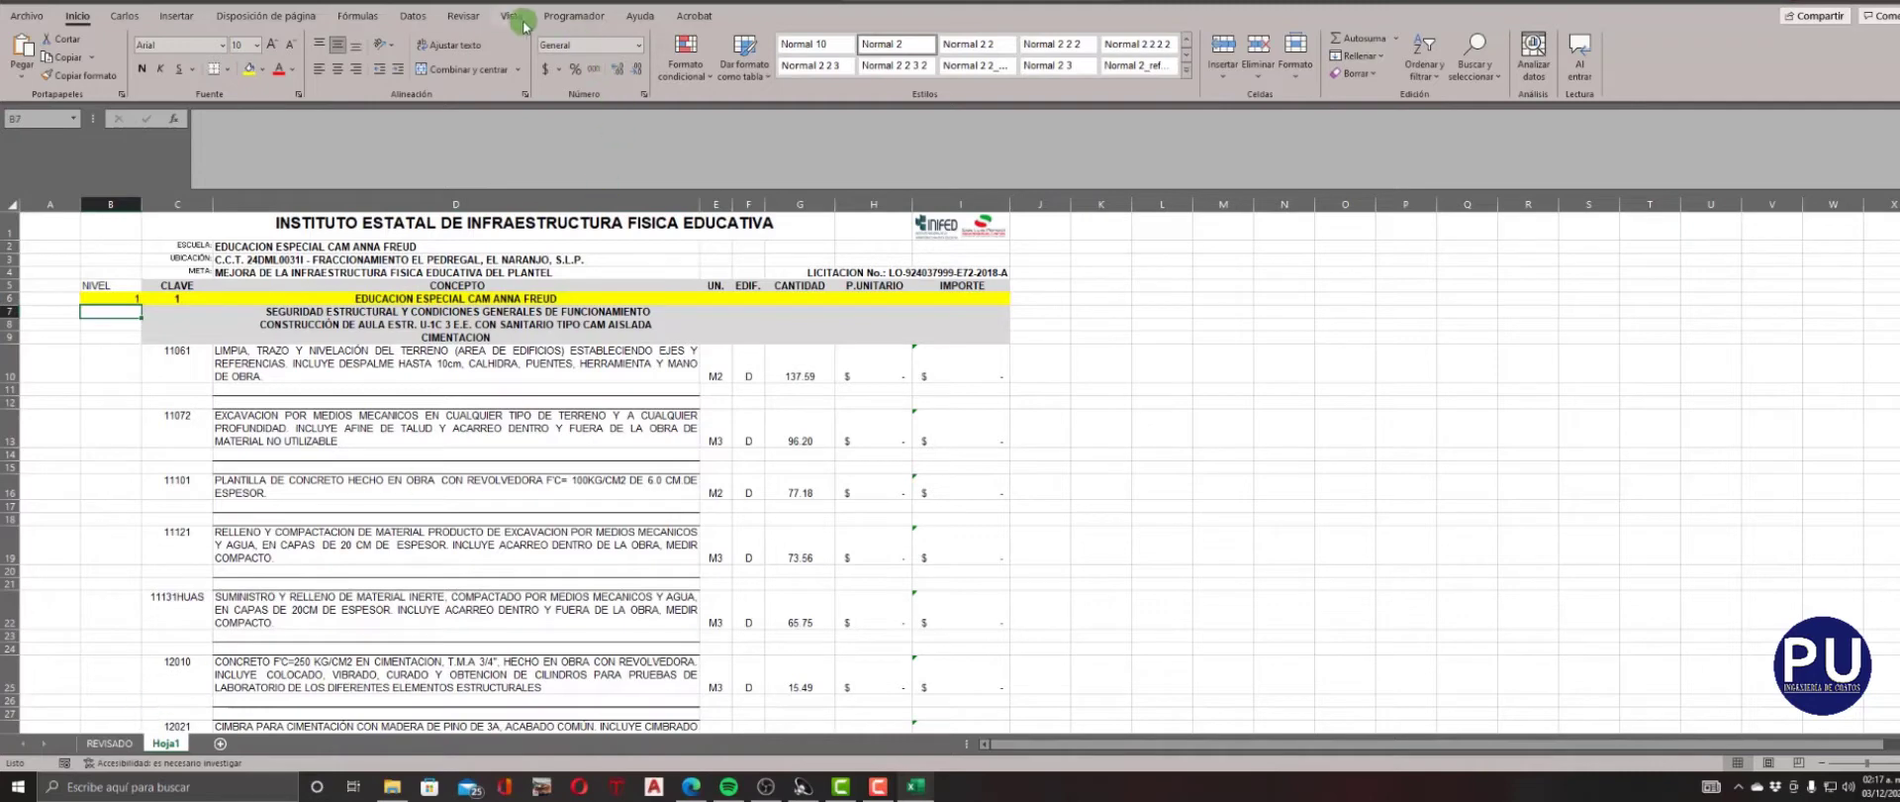
# Open a second window of the workbook beside the first and show the REVISADO sheet's RESUMEN section in it.
pyautogui.click(506, 18)
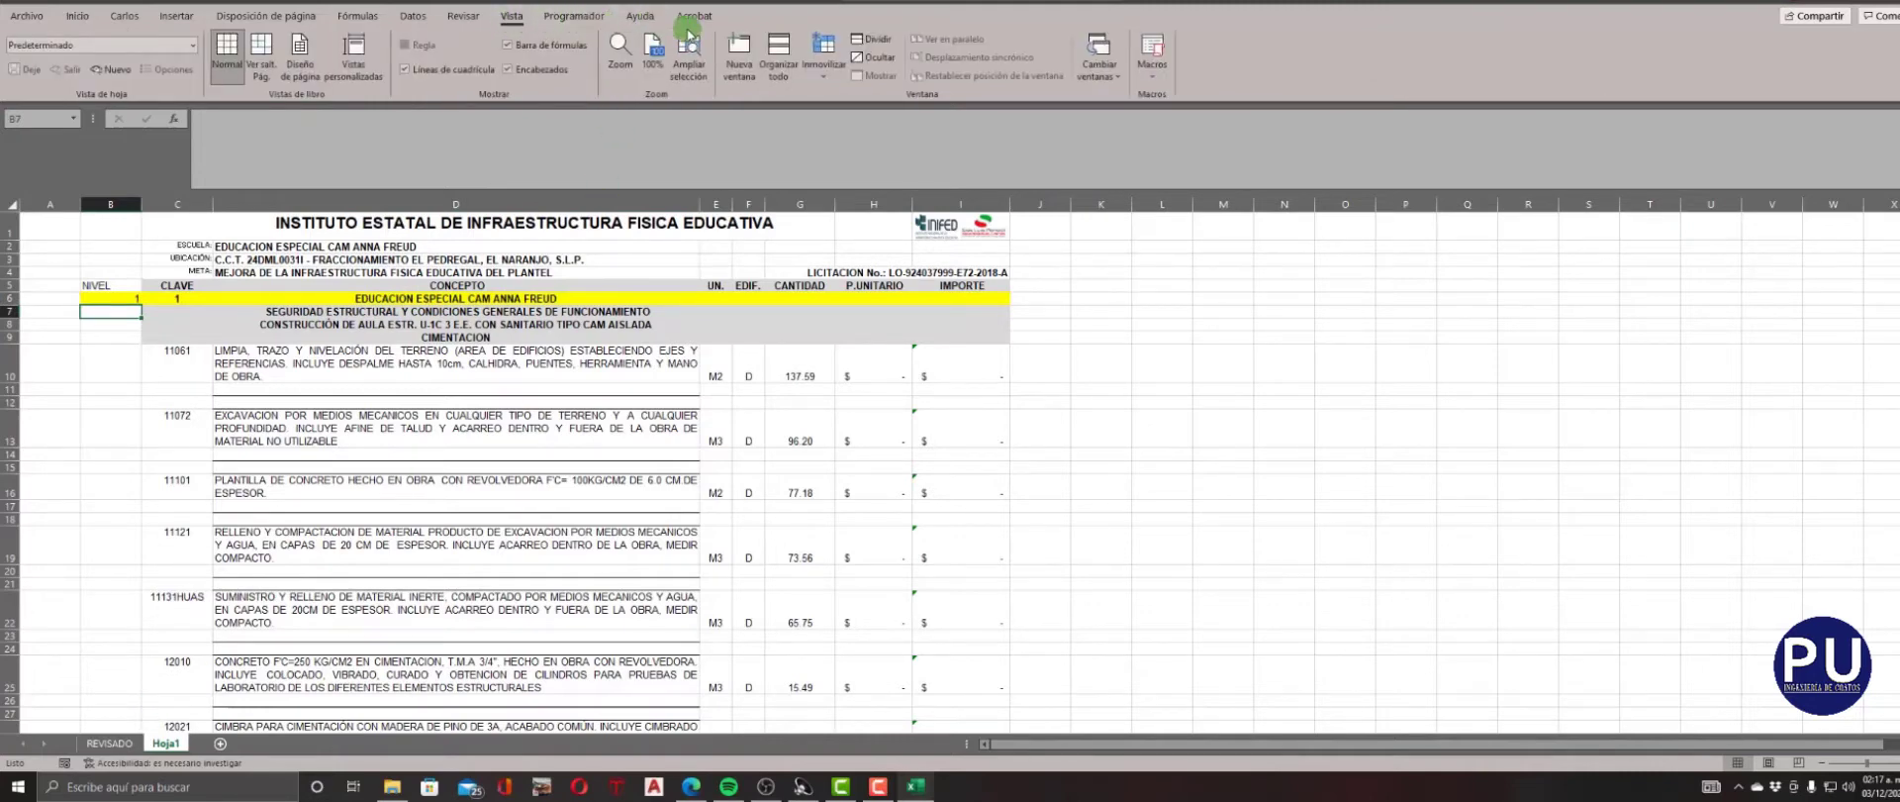
pyautogui.click(737, 56)
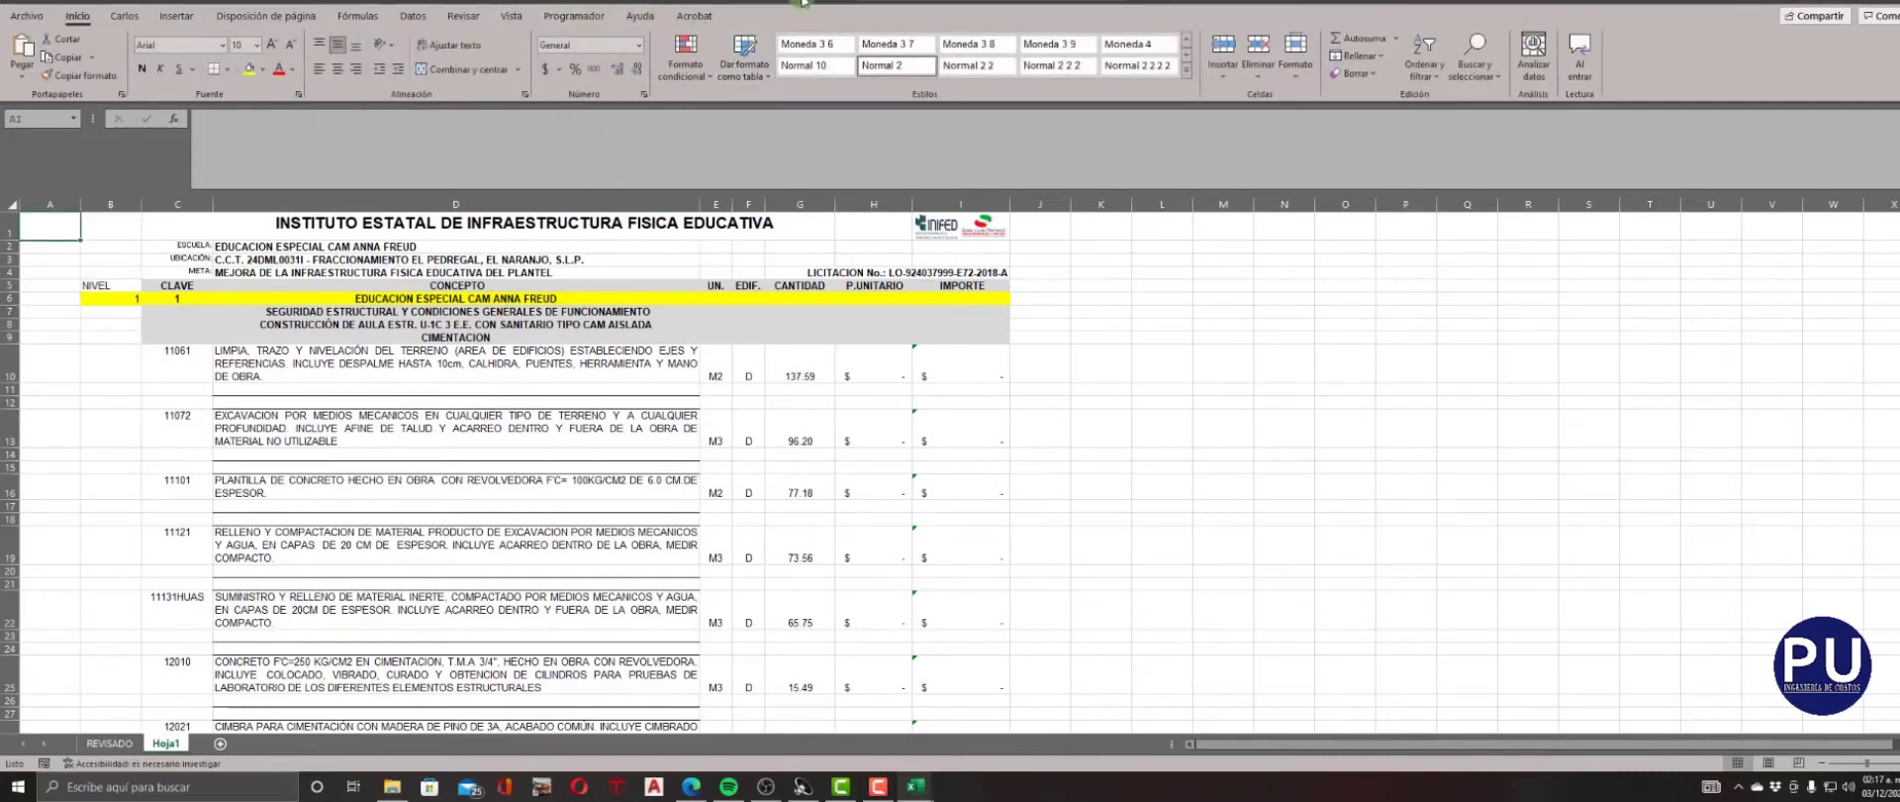
pyautogui.press('super+Right')
pyautogui.click(359, 255)
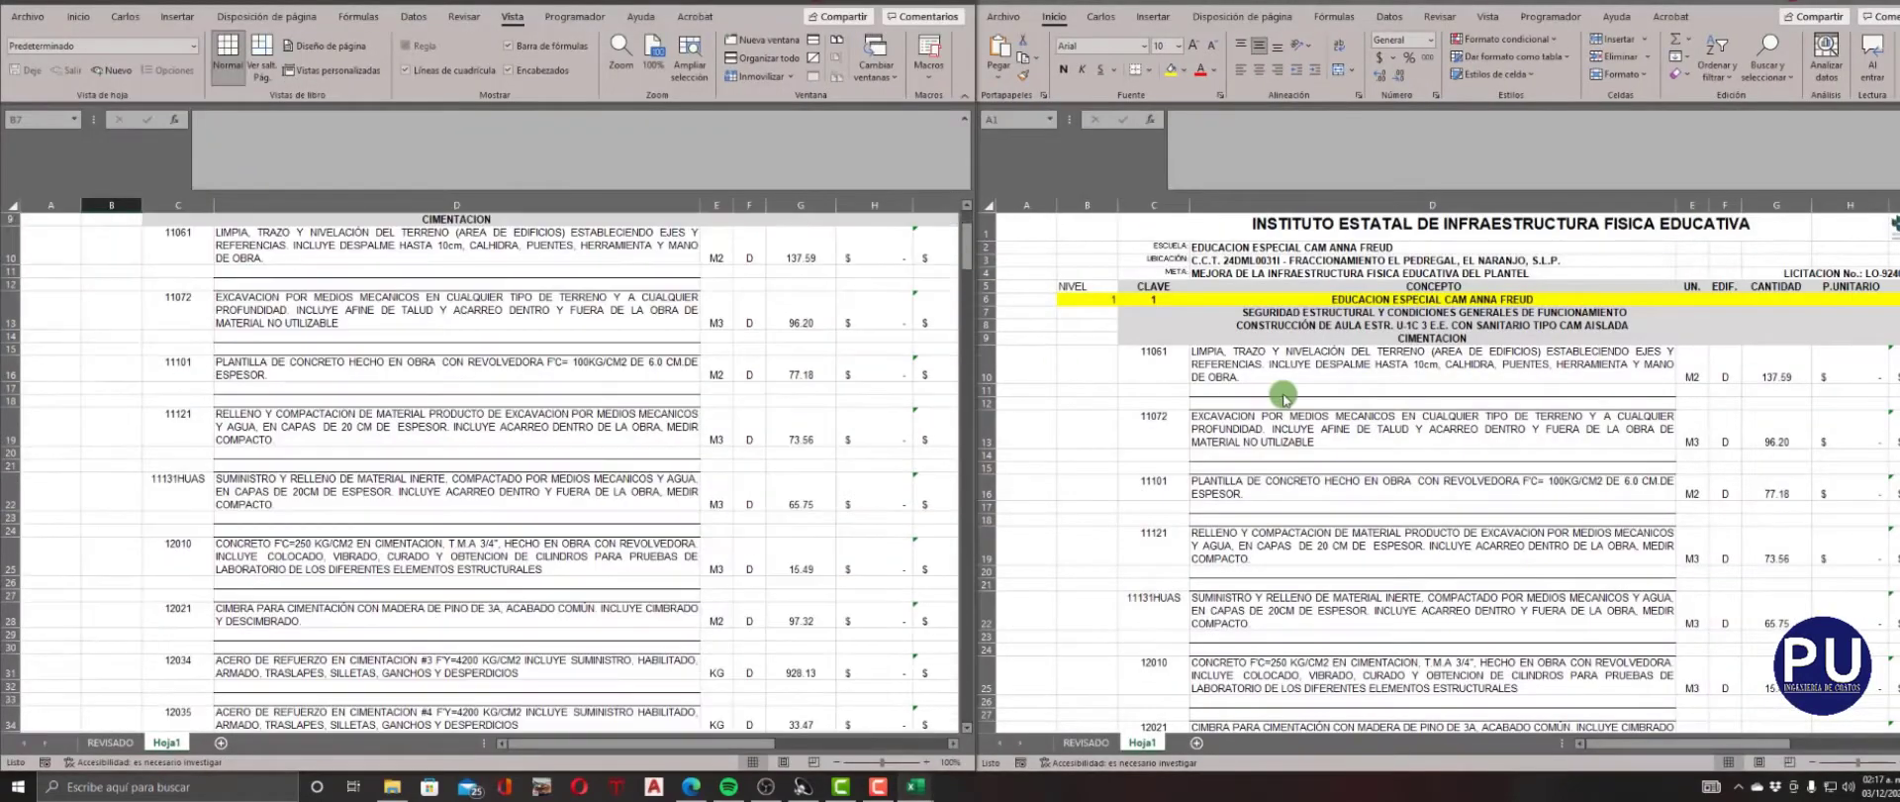
pyautogui.click(1086, 737)
pyautogui.scroll(-20, 1292, 538)
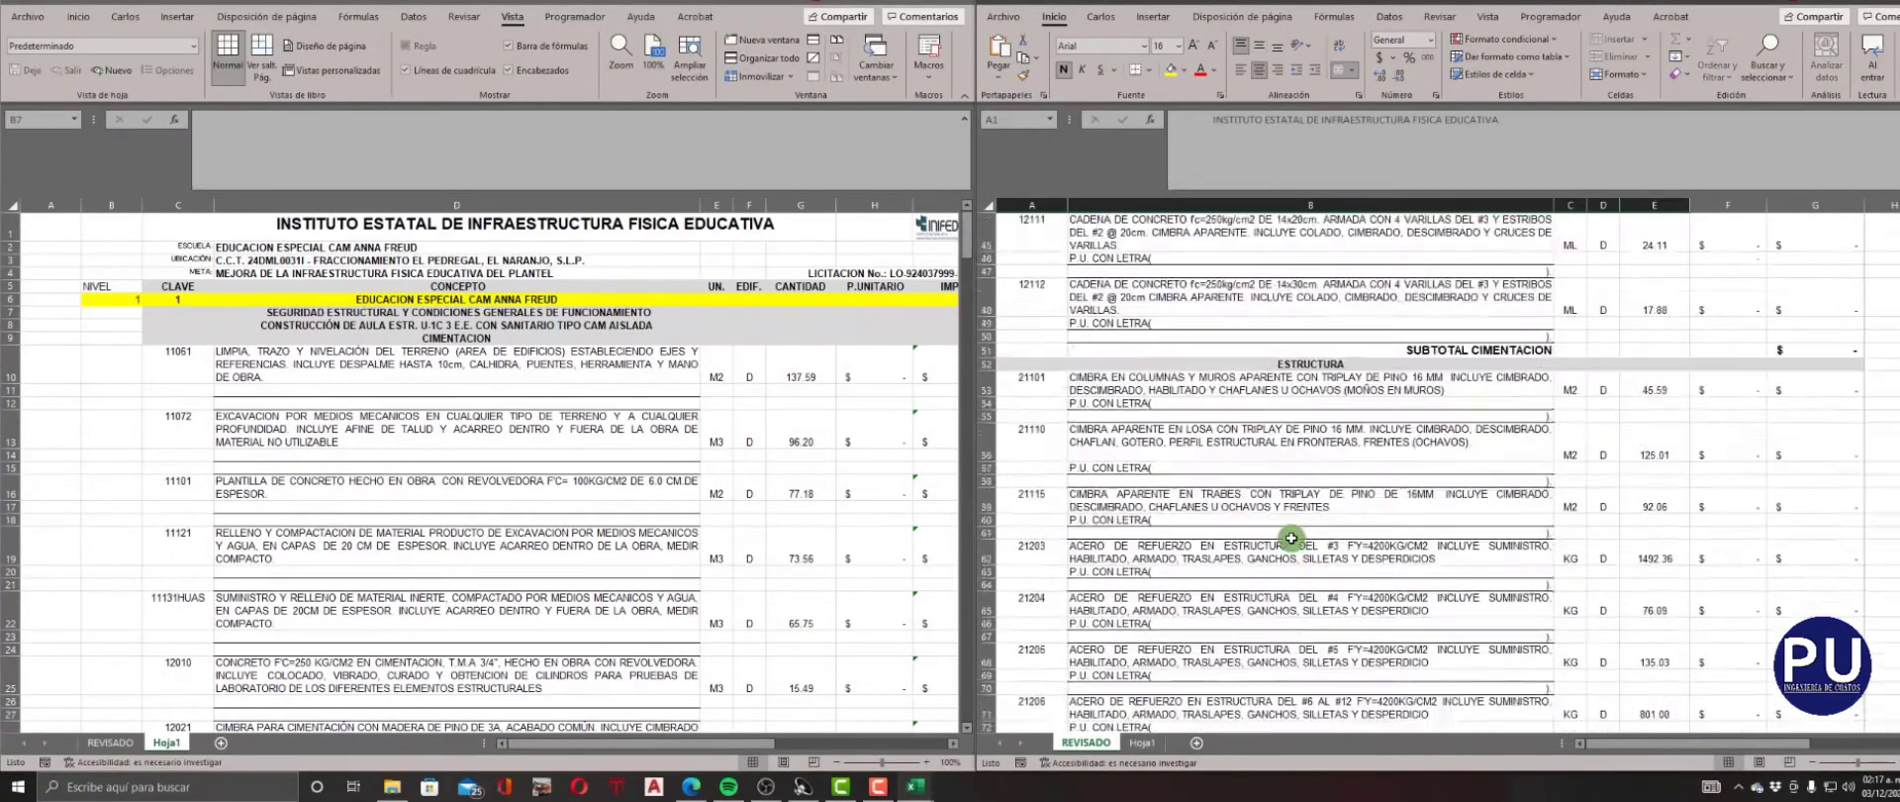
pyautogui.scroll(-20, 1291, 539)
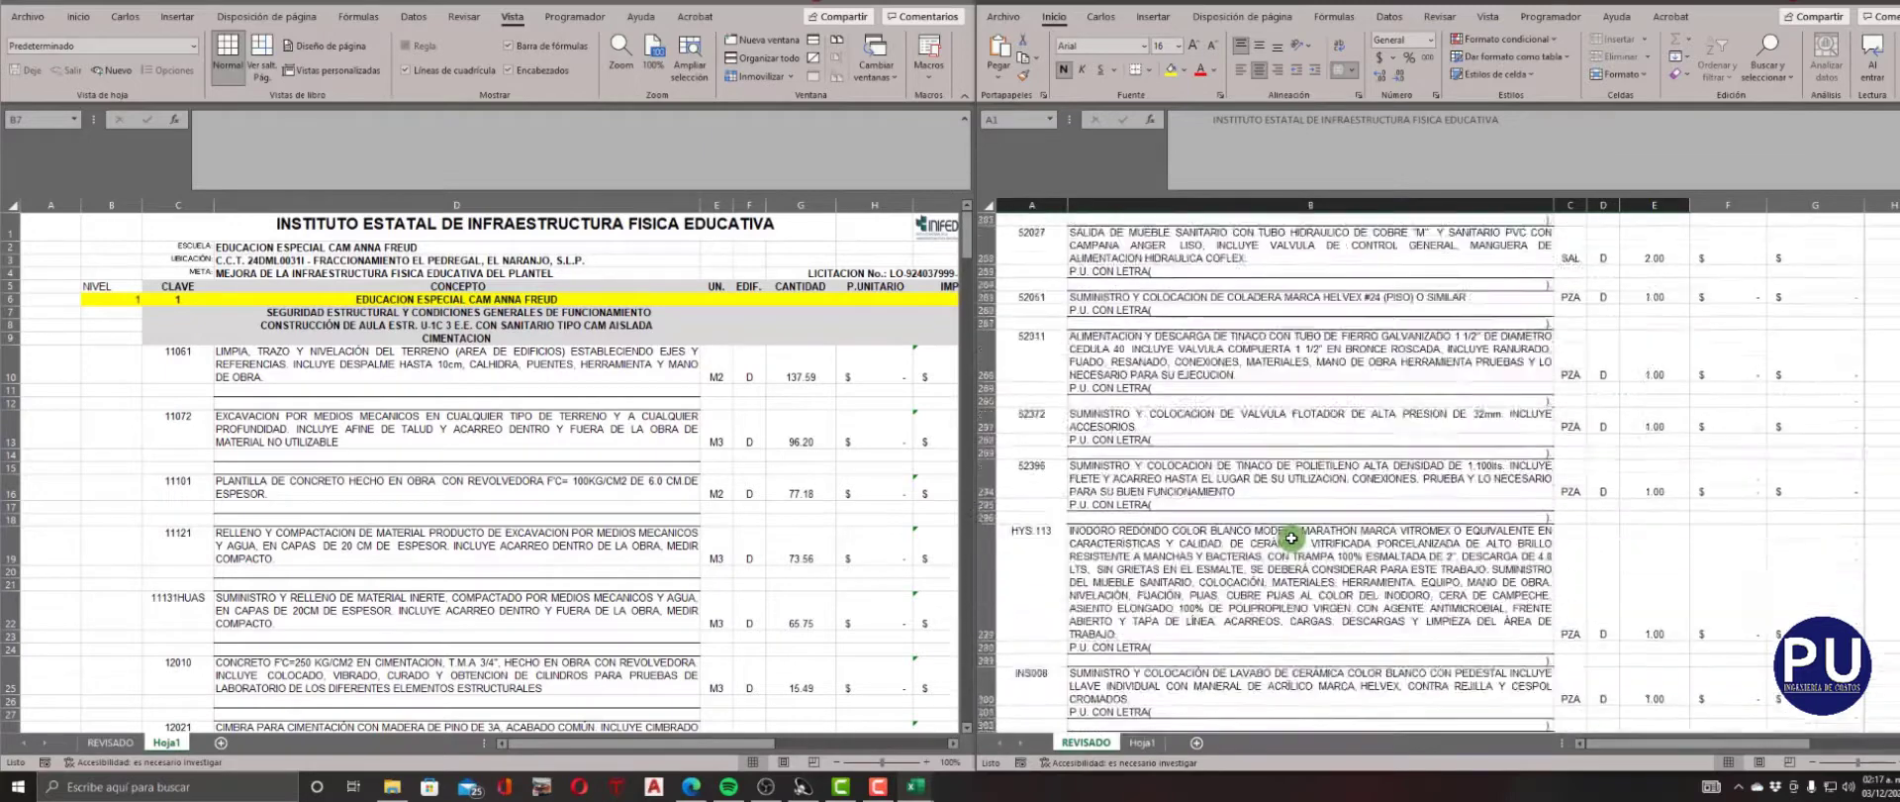
# In Hoja1, enter NIVEL and CLAVE 2 for the SEGURIDAD ESTRUCTURAL heading and 3 for the CONSTRUCCIÓN DE AULA heading.
pyautogui.click(129, 310)
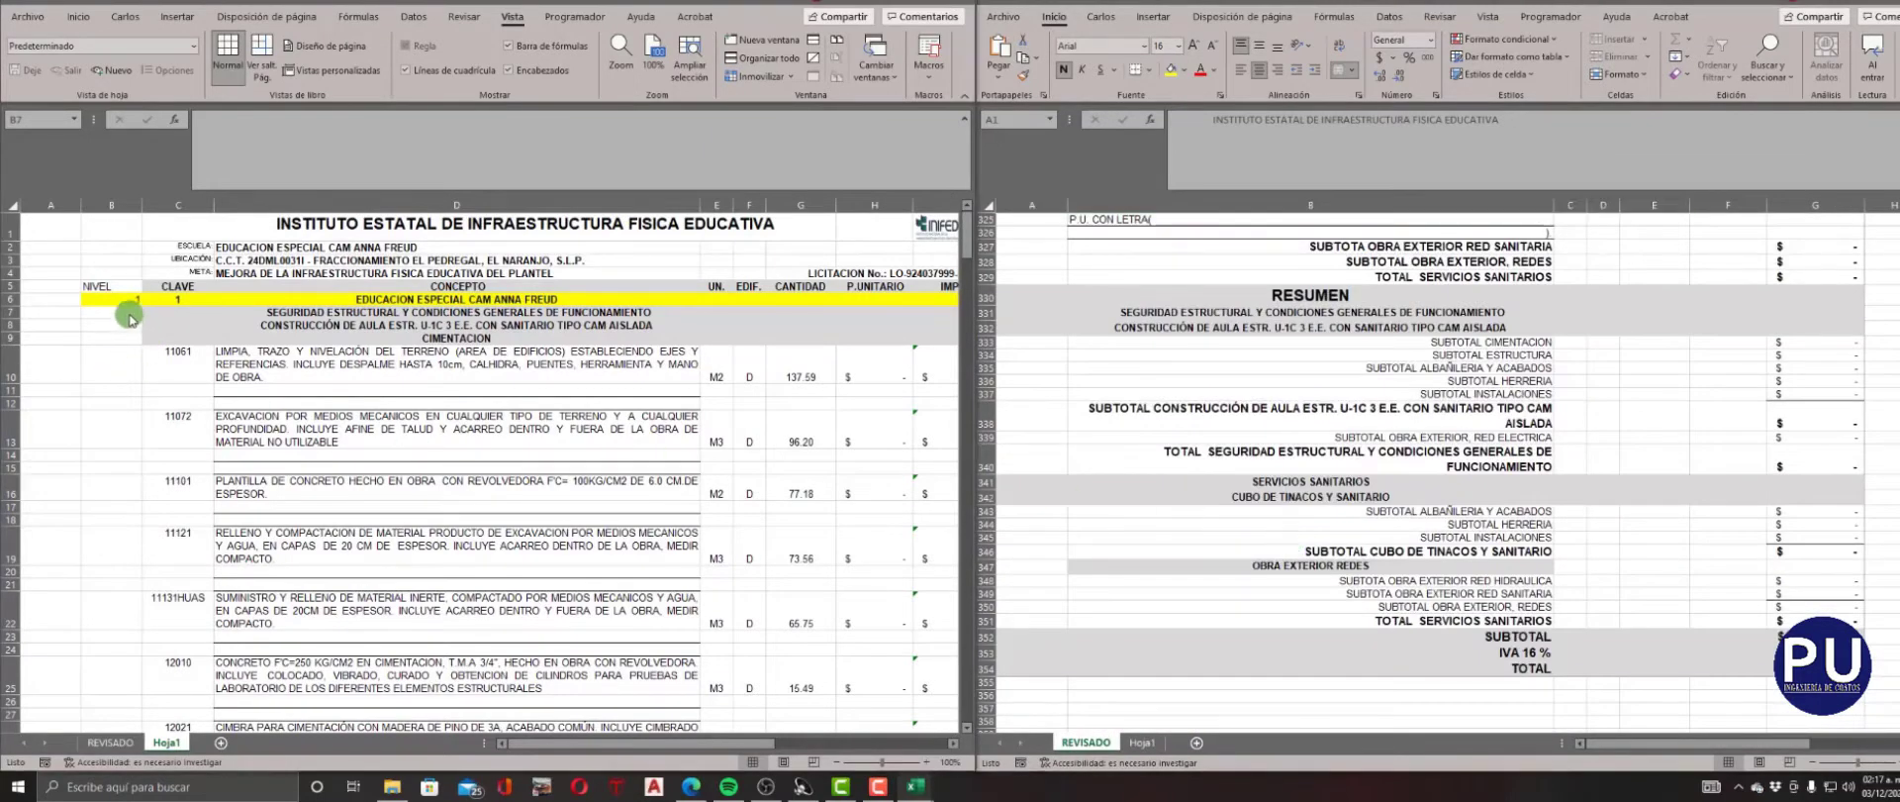
pyautogui.press('Right')
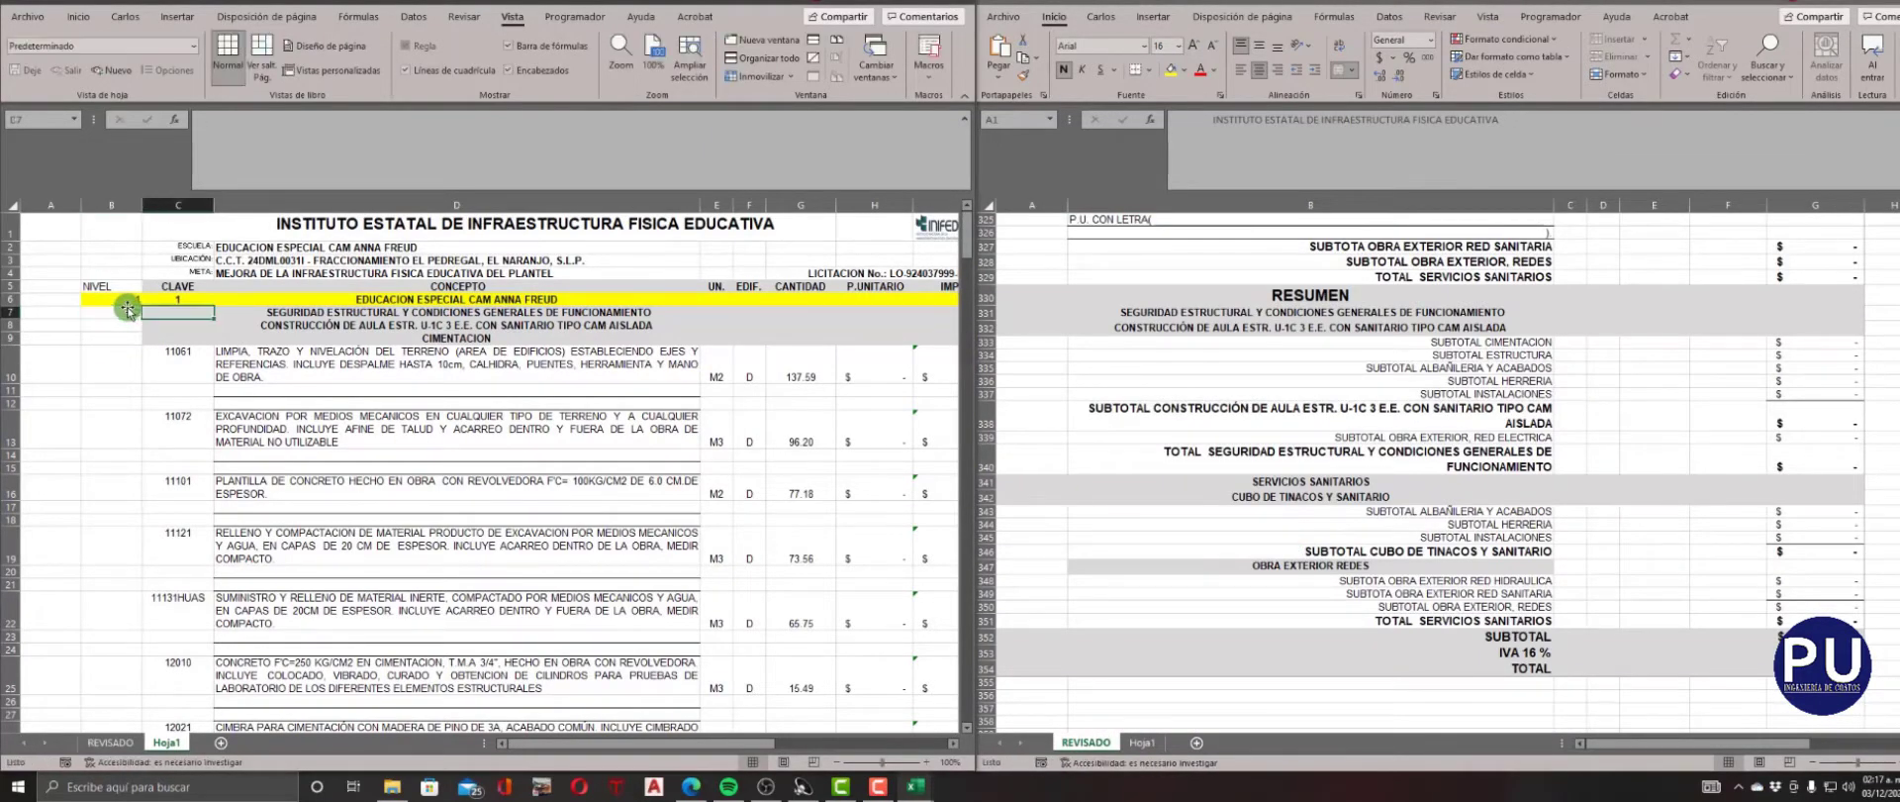
pyautogui.write('2')
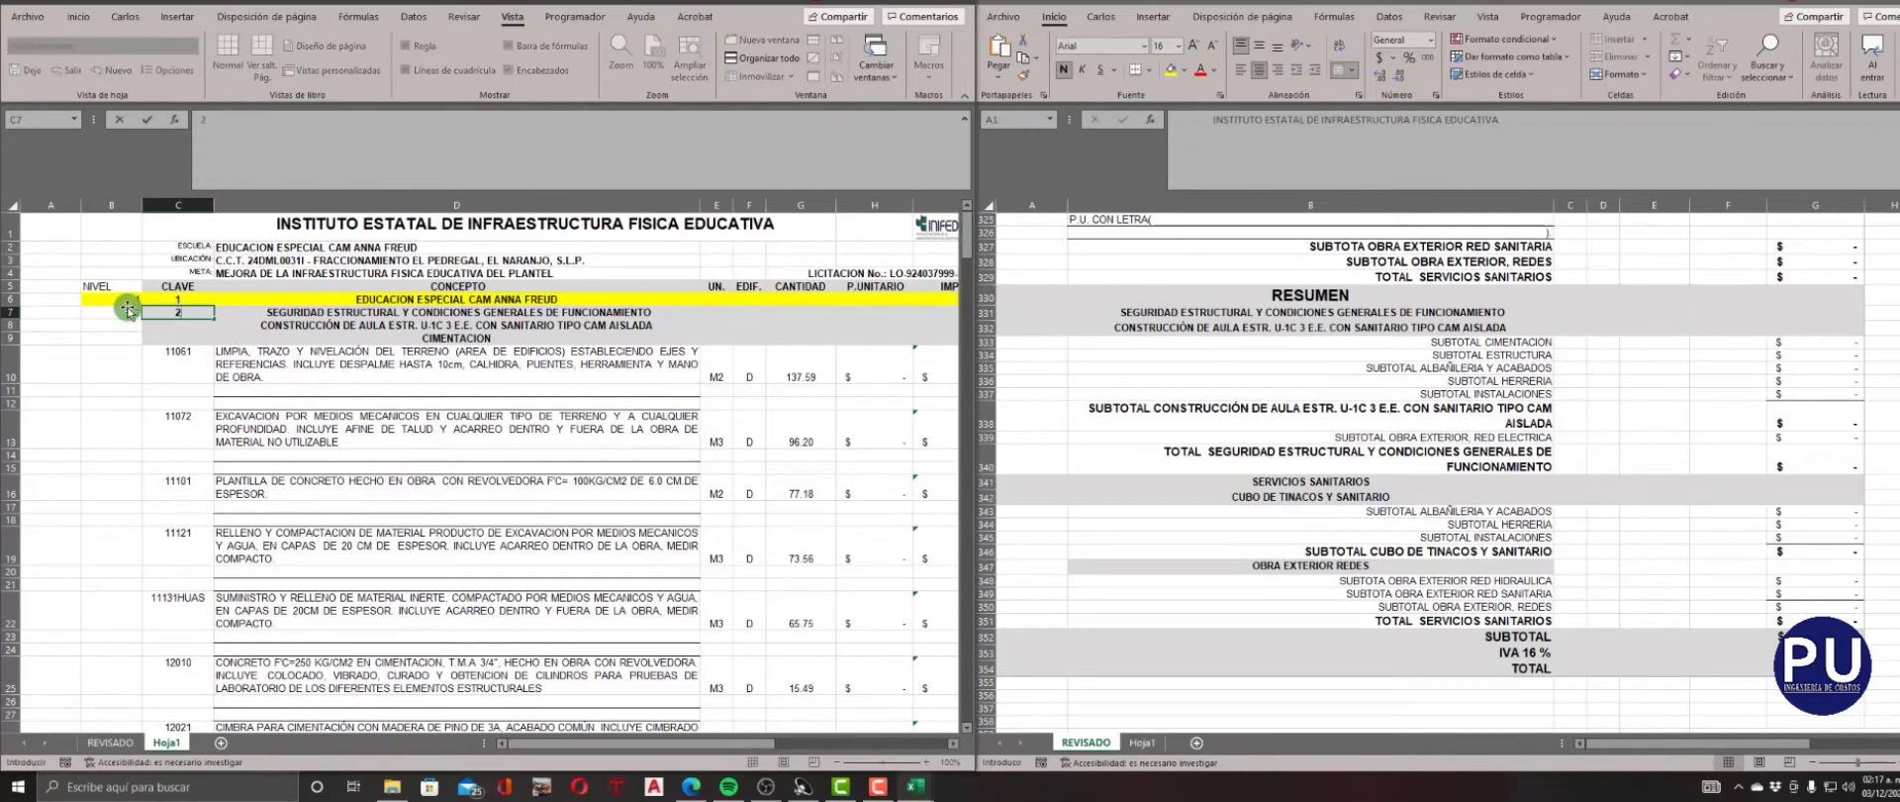
pyautogui.press('Return')
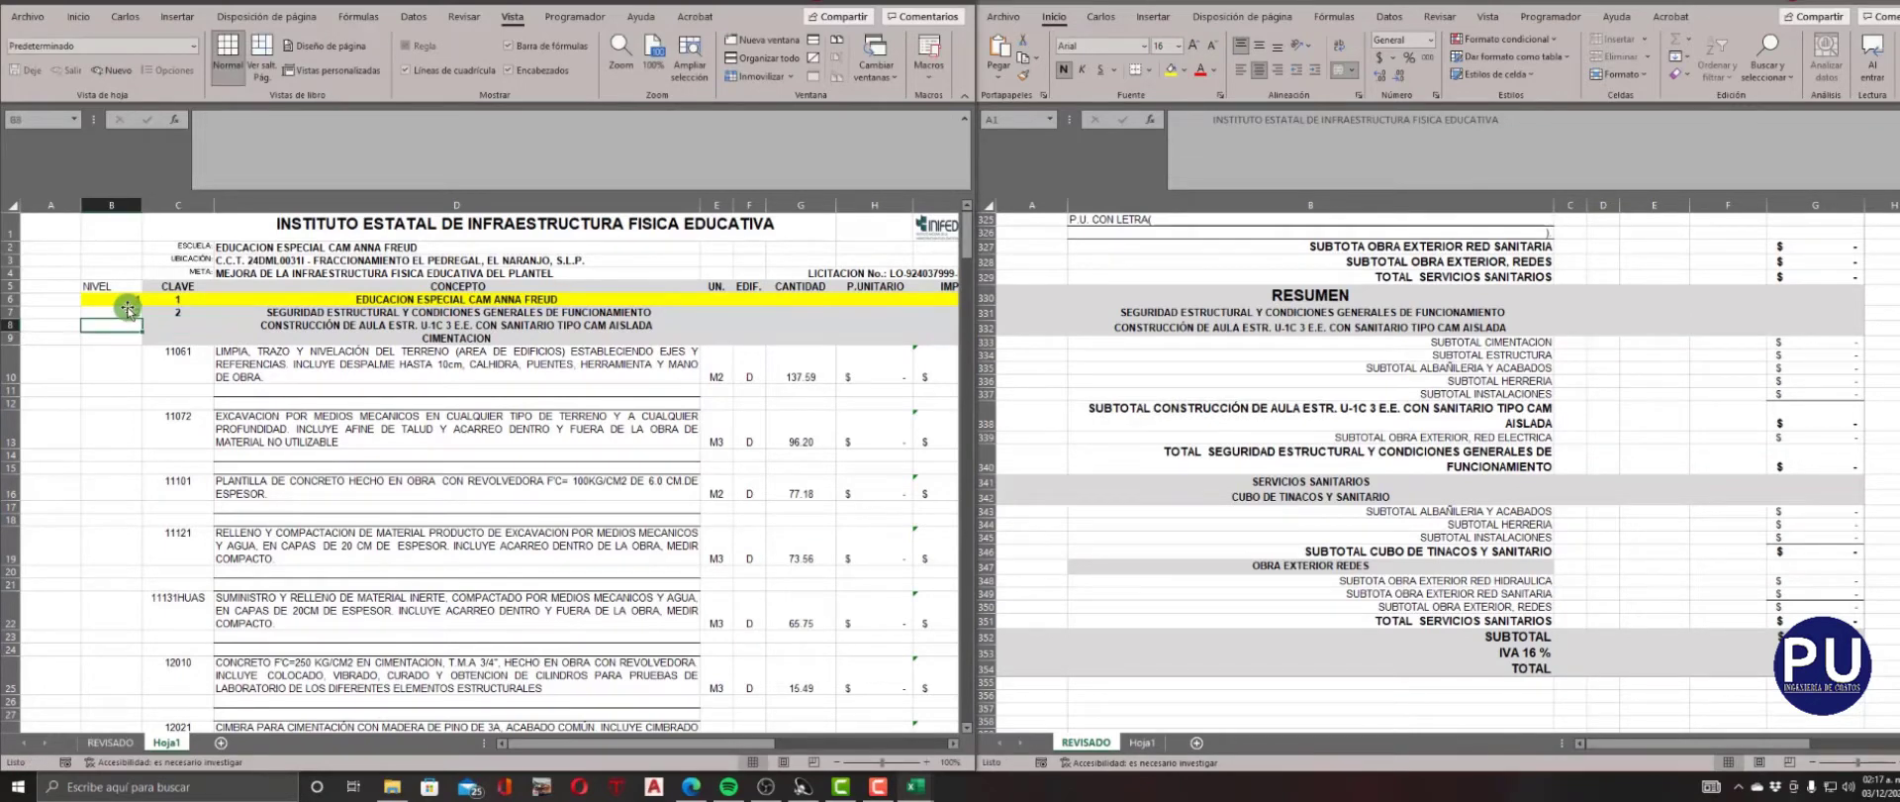
pyautogui.write('3')
pyautogui.press('Return')
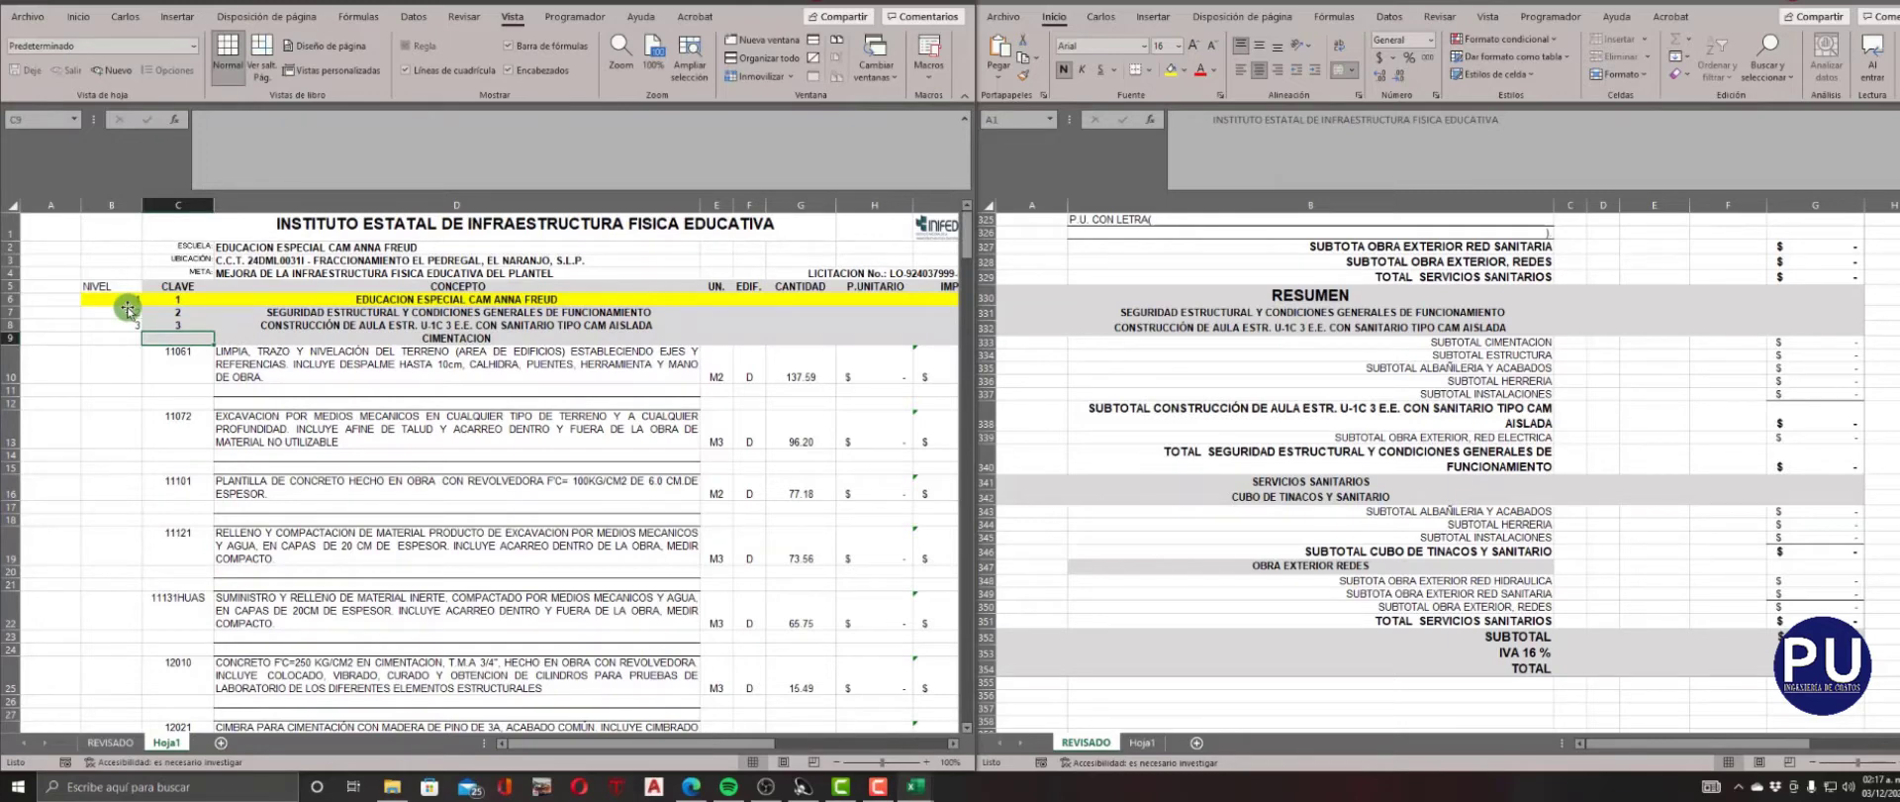
pyautogui.scroll(-2, 128, 308)
pyautogui.click(133, 258)
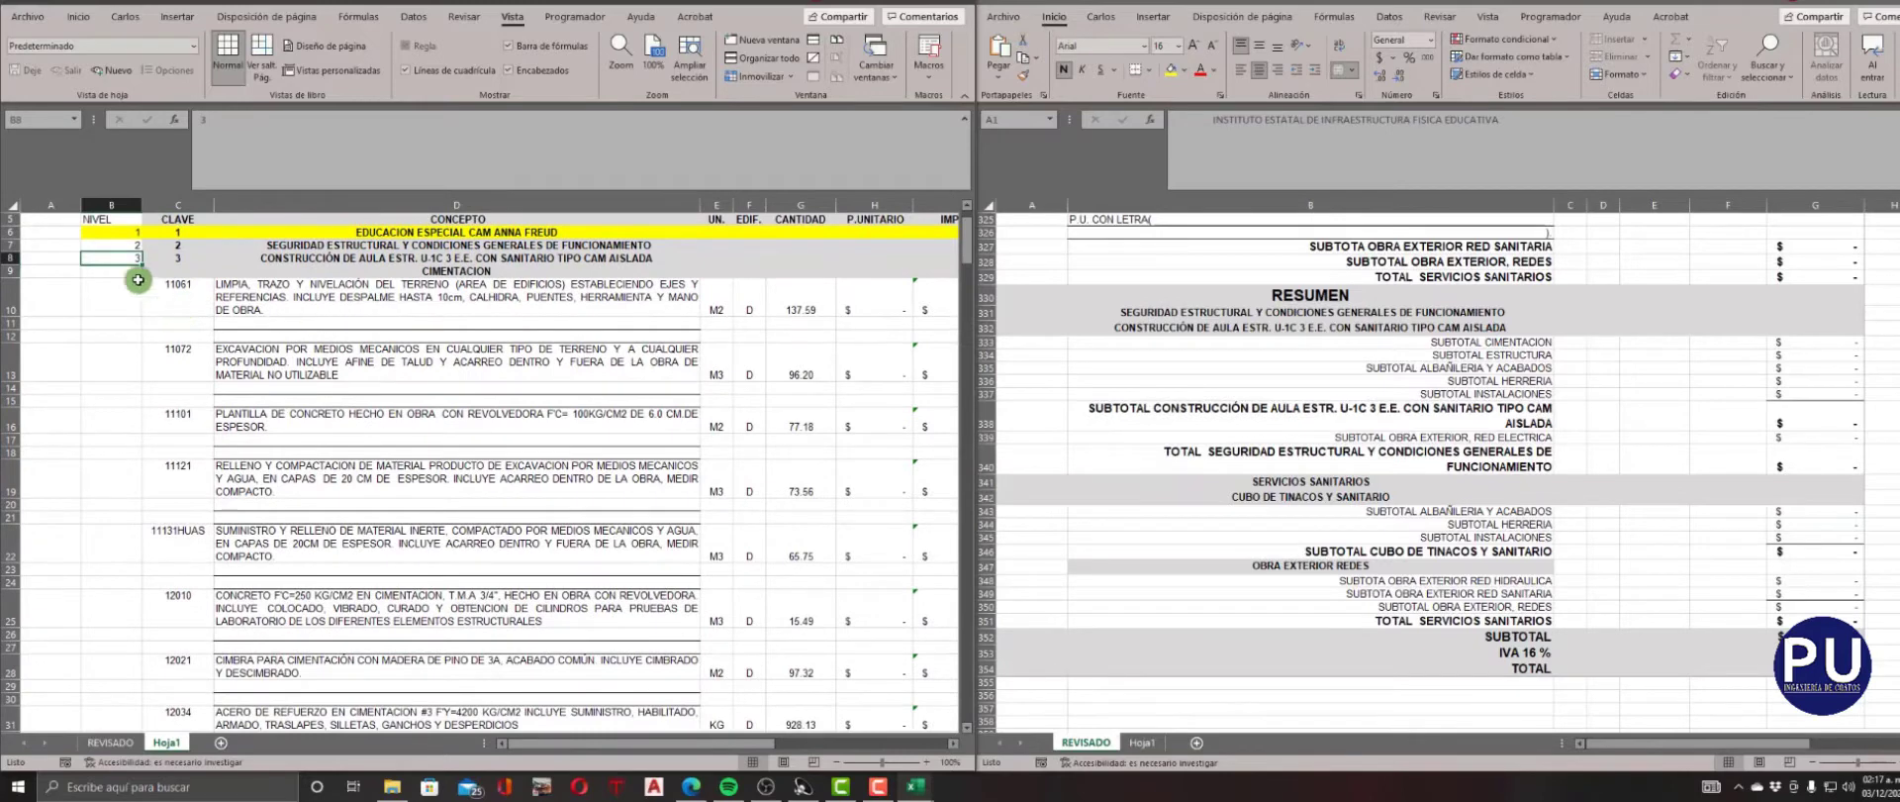
pyautogui.scroll(2, 138, 280)
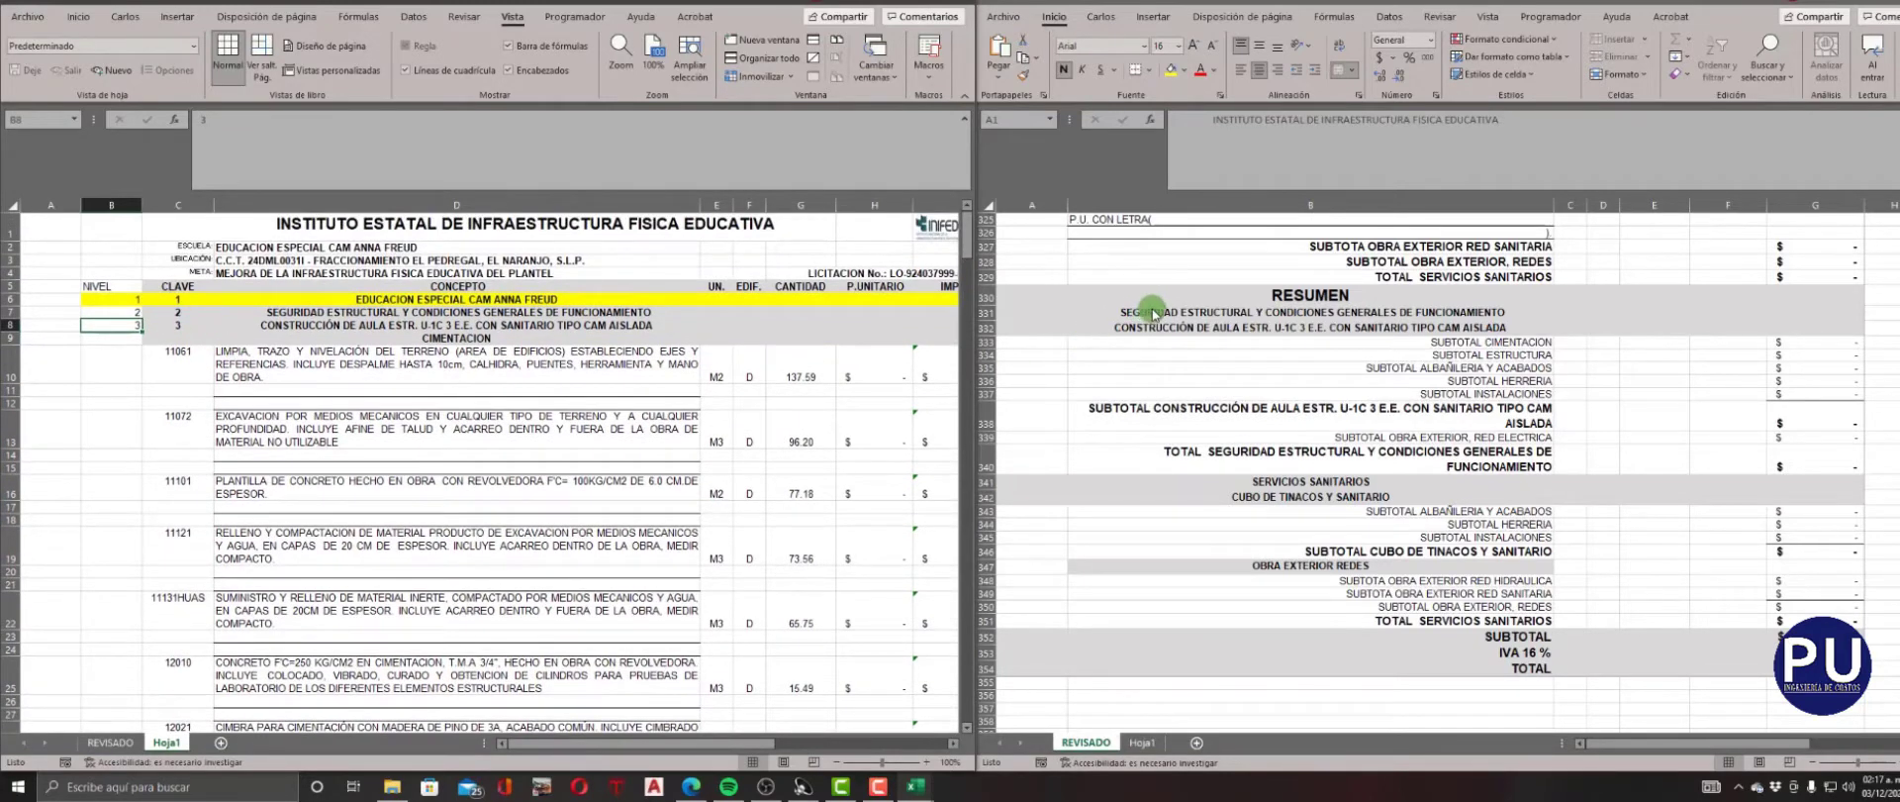
# Locate the SERVICIOS SANITARIOS heading from the RESUMEN in Hoja1 and enter 2 as its NIVEL and CLAVE in row 207.
pyautogui.click(1304, 482)
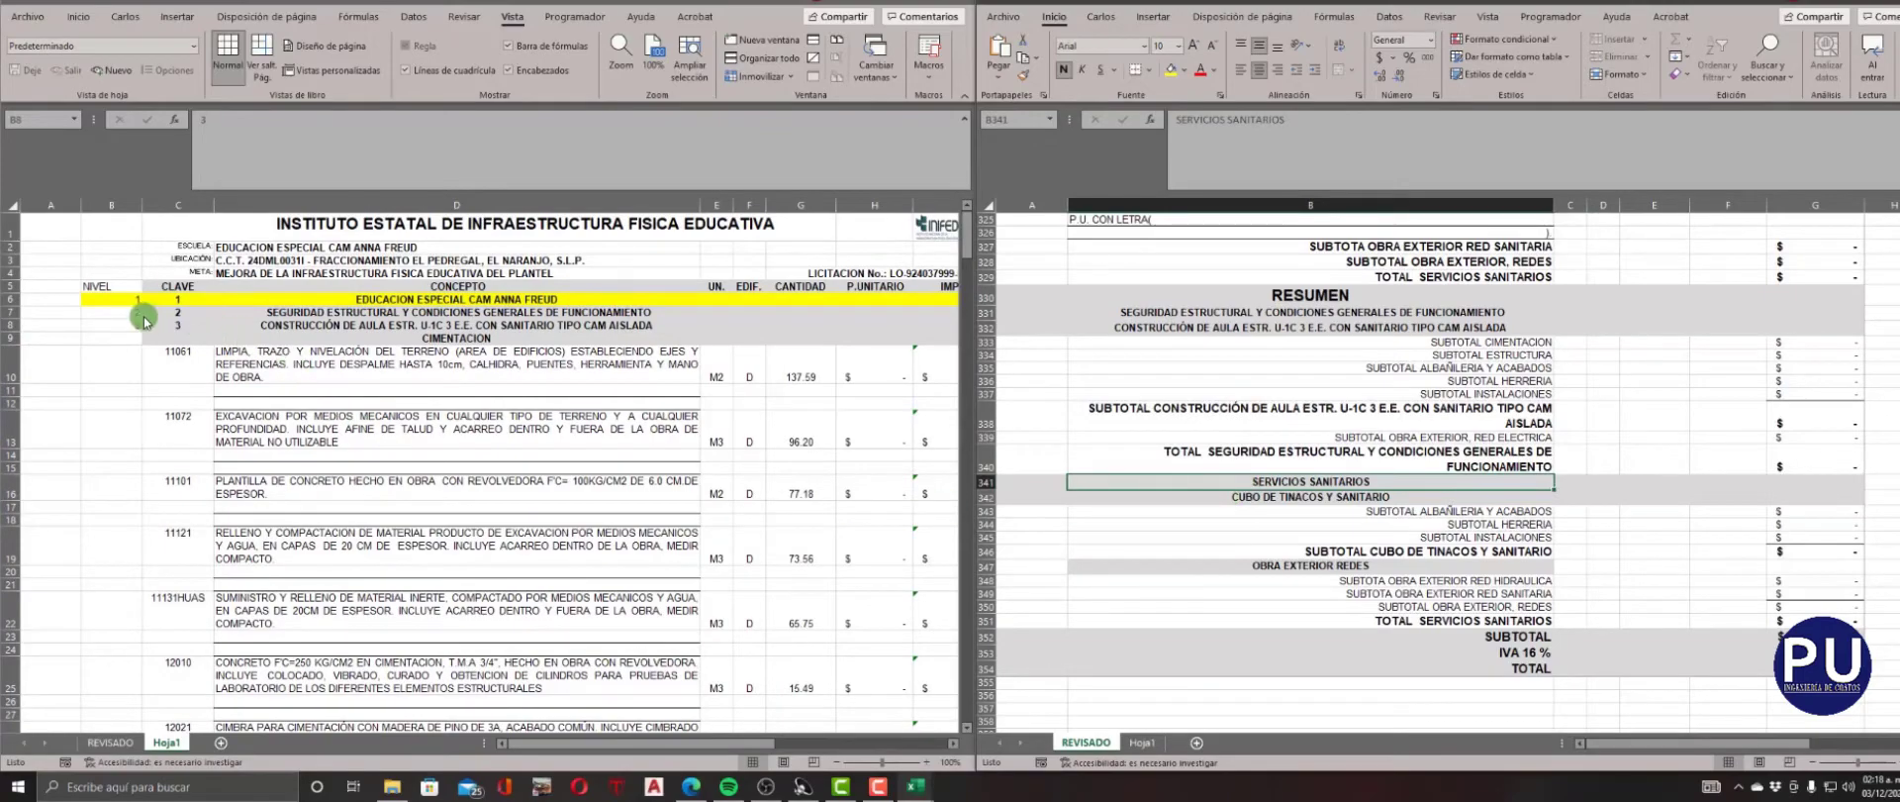
pyautogui.scroll(-5, 169, 401)
pyautogui.scroll(4, 318, 461)
pyautogui.click(321, 463)
pyautogui.scroll(-13, 327, 464)
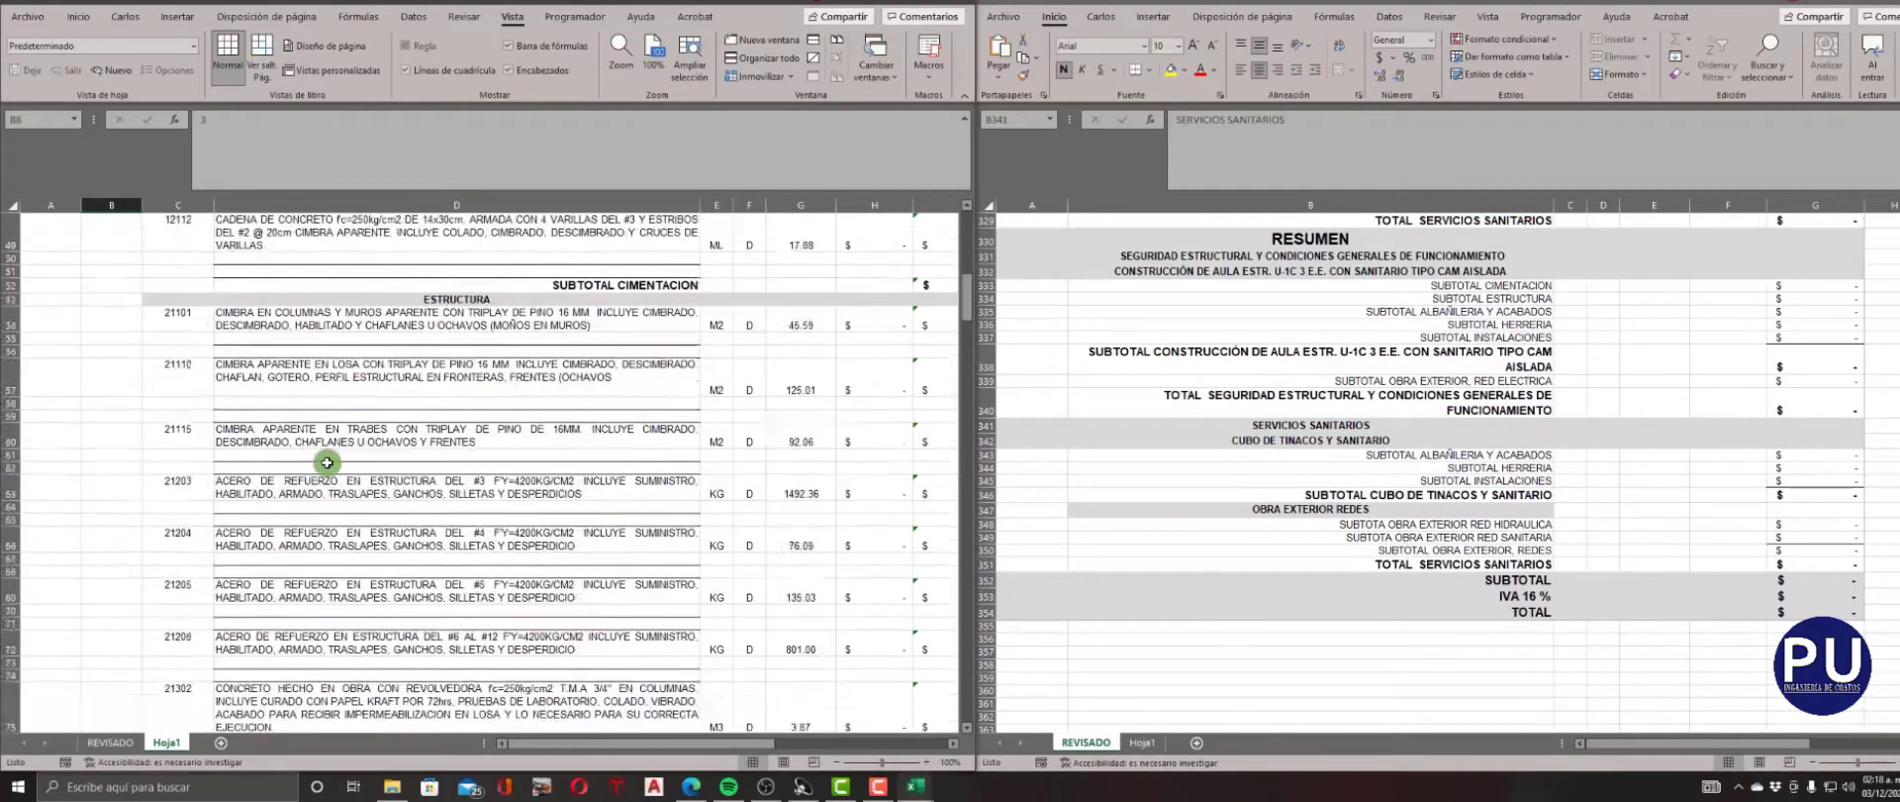
pyautogui.scroll(-20, 327, 462)
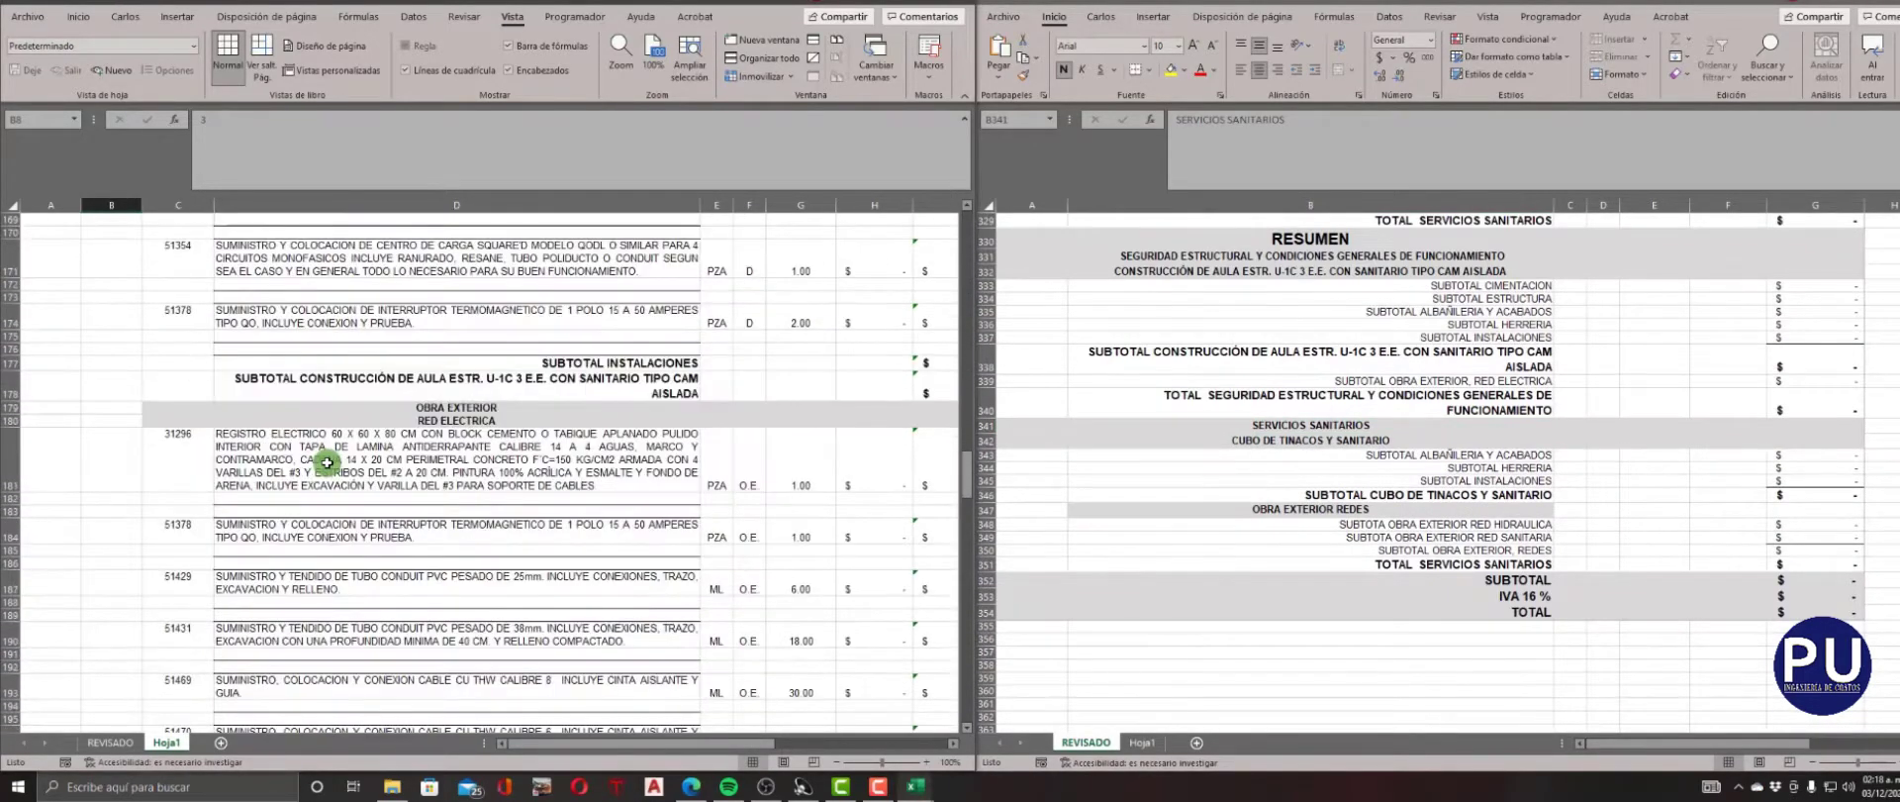
pyautogui.scroll(-7, 326, 462)
pyautogui.click(114, 530)
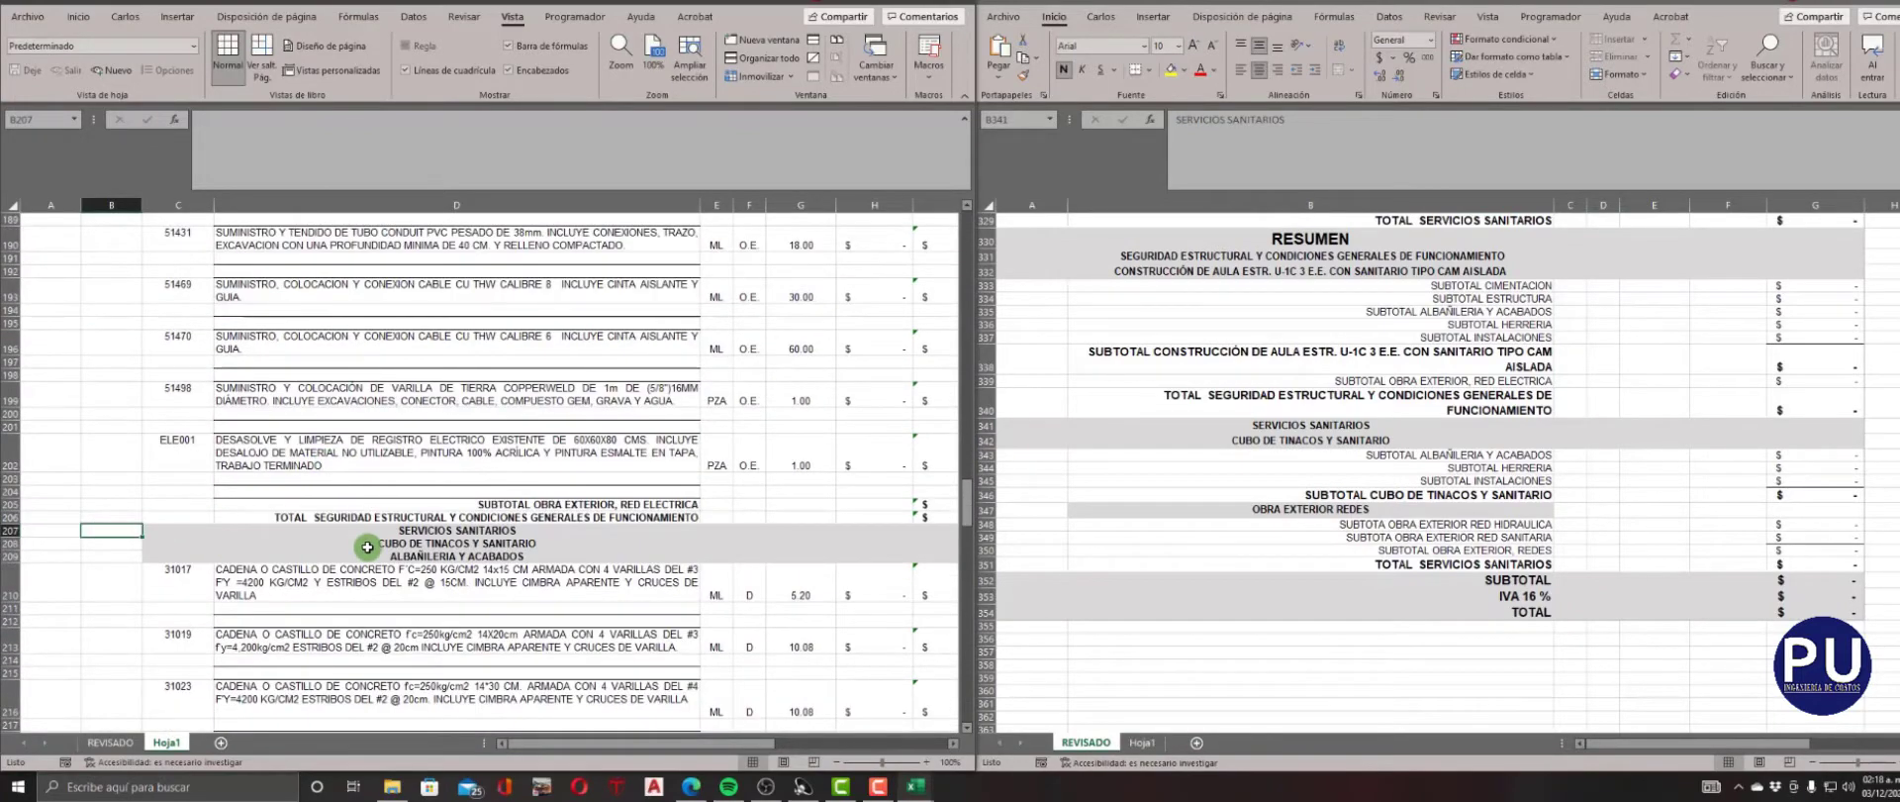
pyautogui.write('2')
pyautogui.press('Right')
pyautogui.write('2')
pyautogui.press('Return')
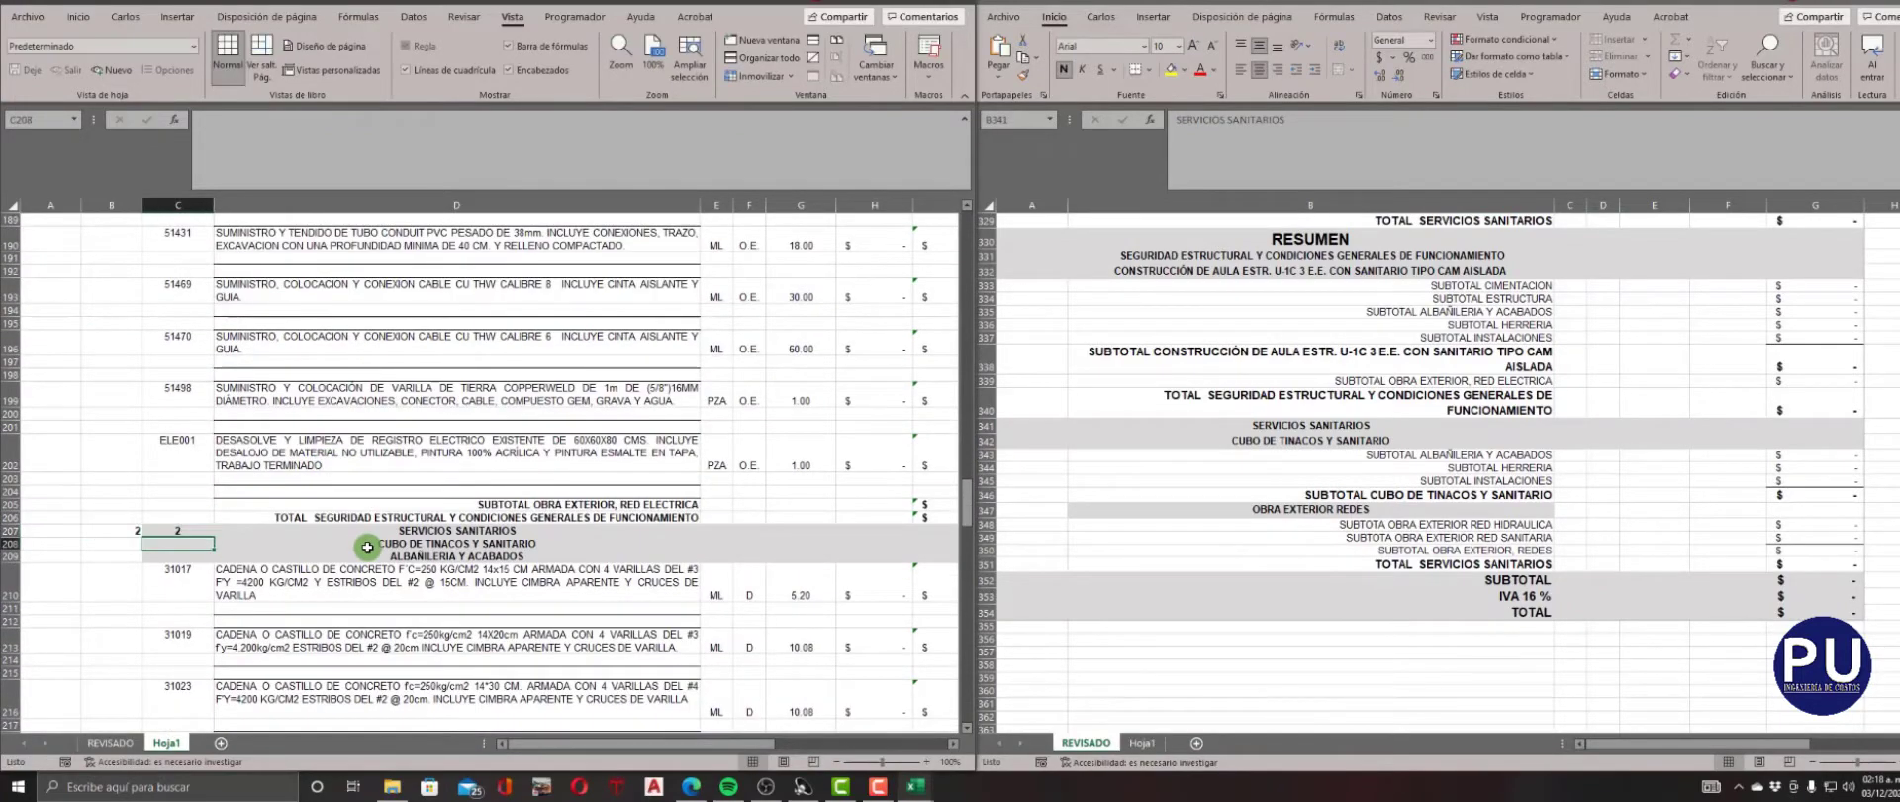
# Locate the OBRA EXTERIOR REDES heading from the RESUMEN in Hoja1 and enter 2 as its NIVEL and CLAVE in row 306.
pyautogui.click(1212, 511)
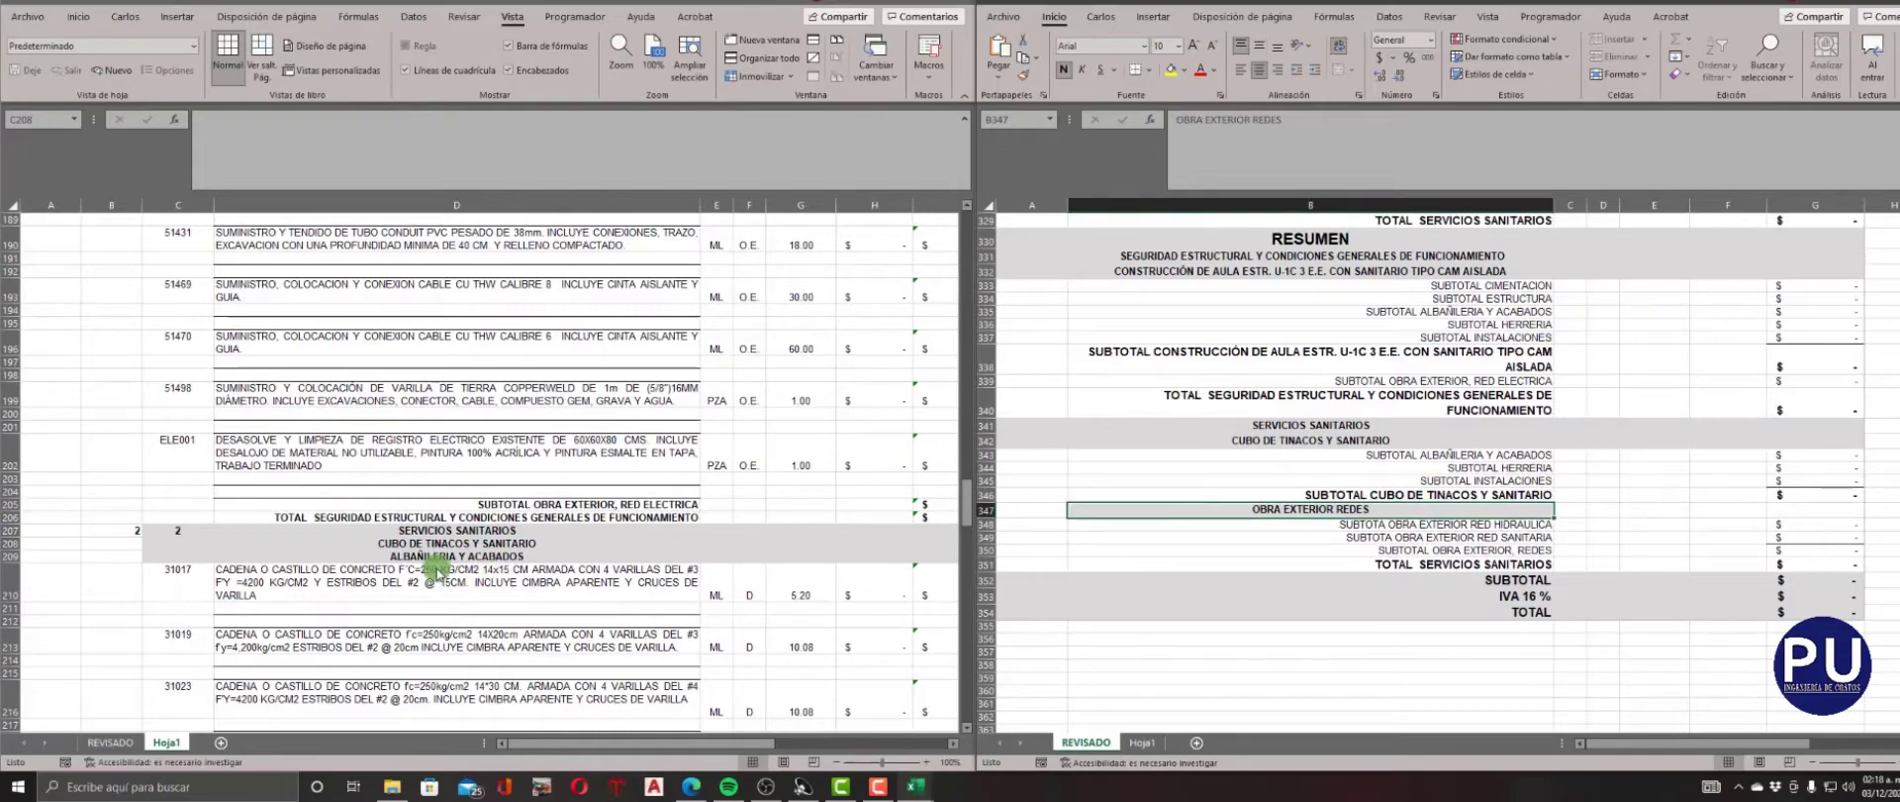
pyautogui.scroll(1, 1436, 465)
pyautogui.scroll(-20, 483, 493)
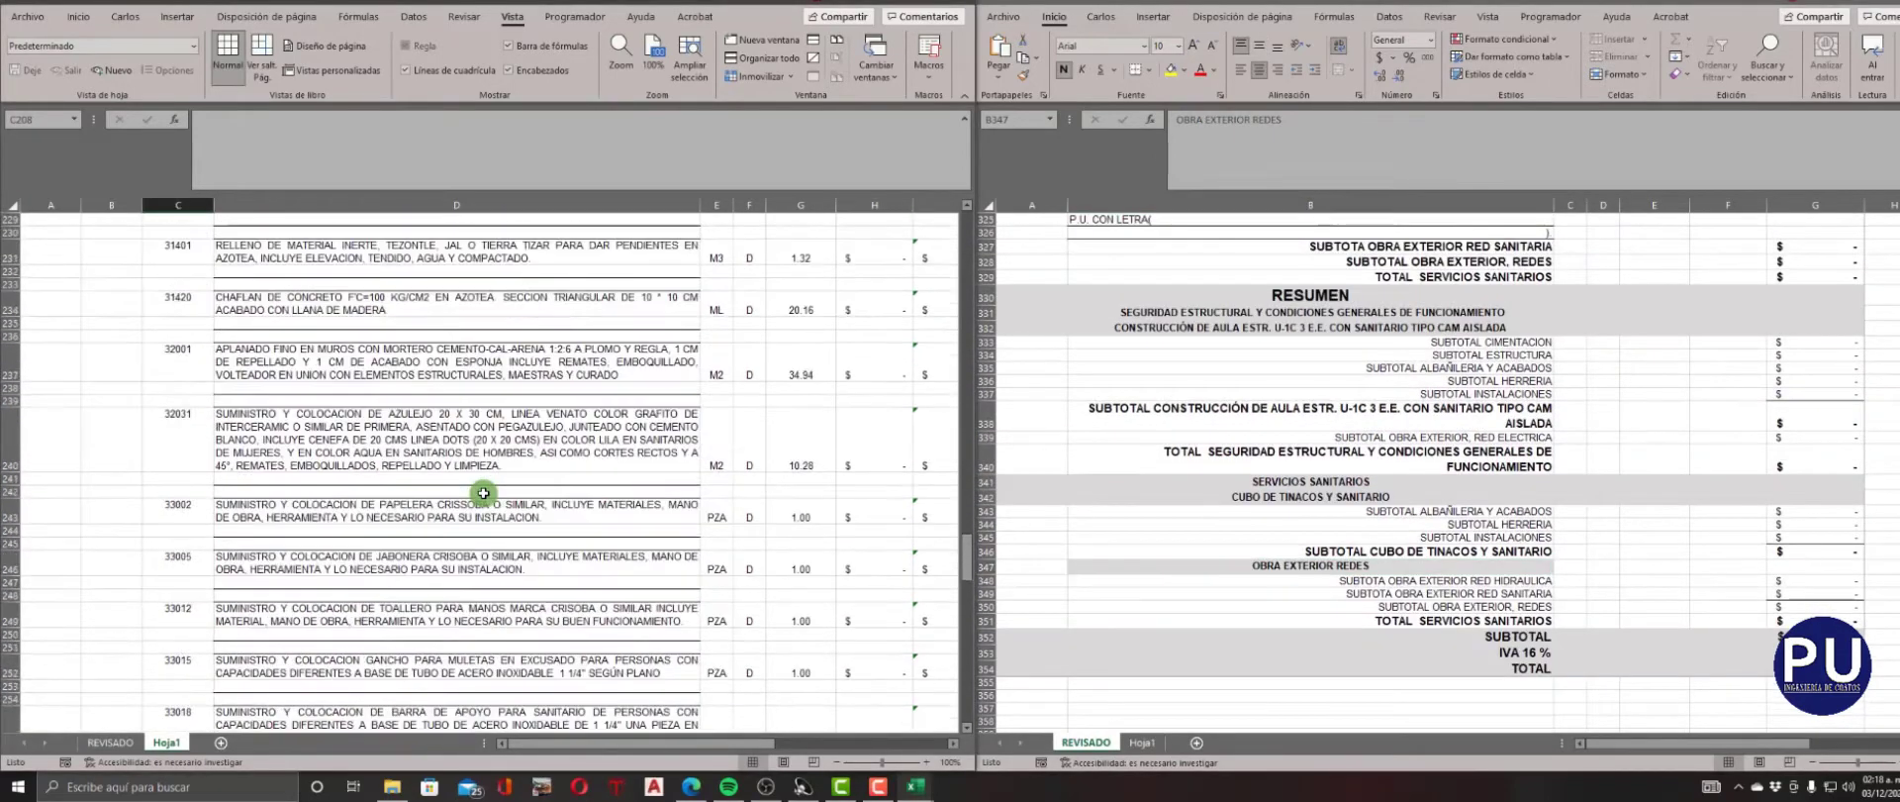
pyautogui.scroll(-12, 483, 493)
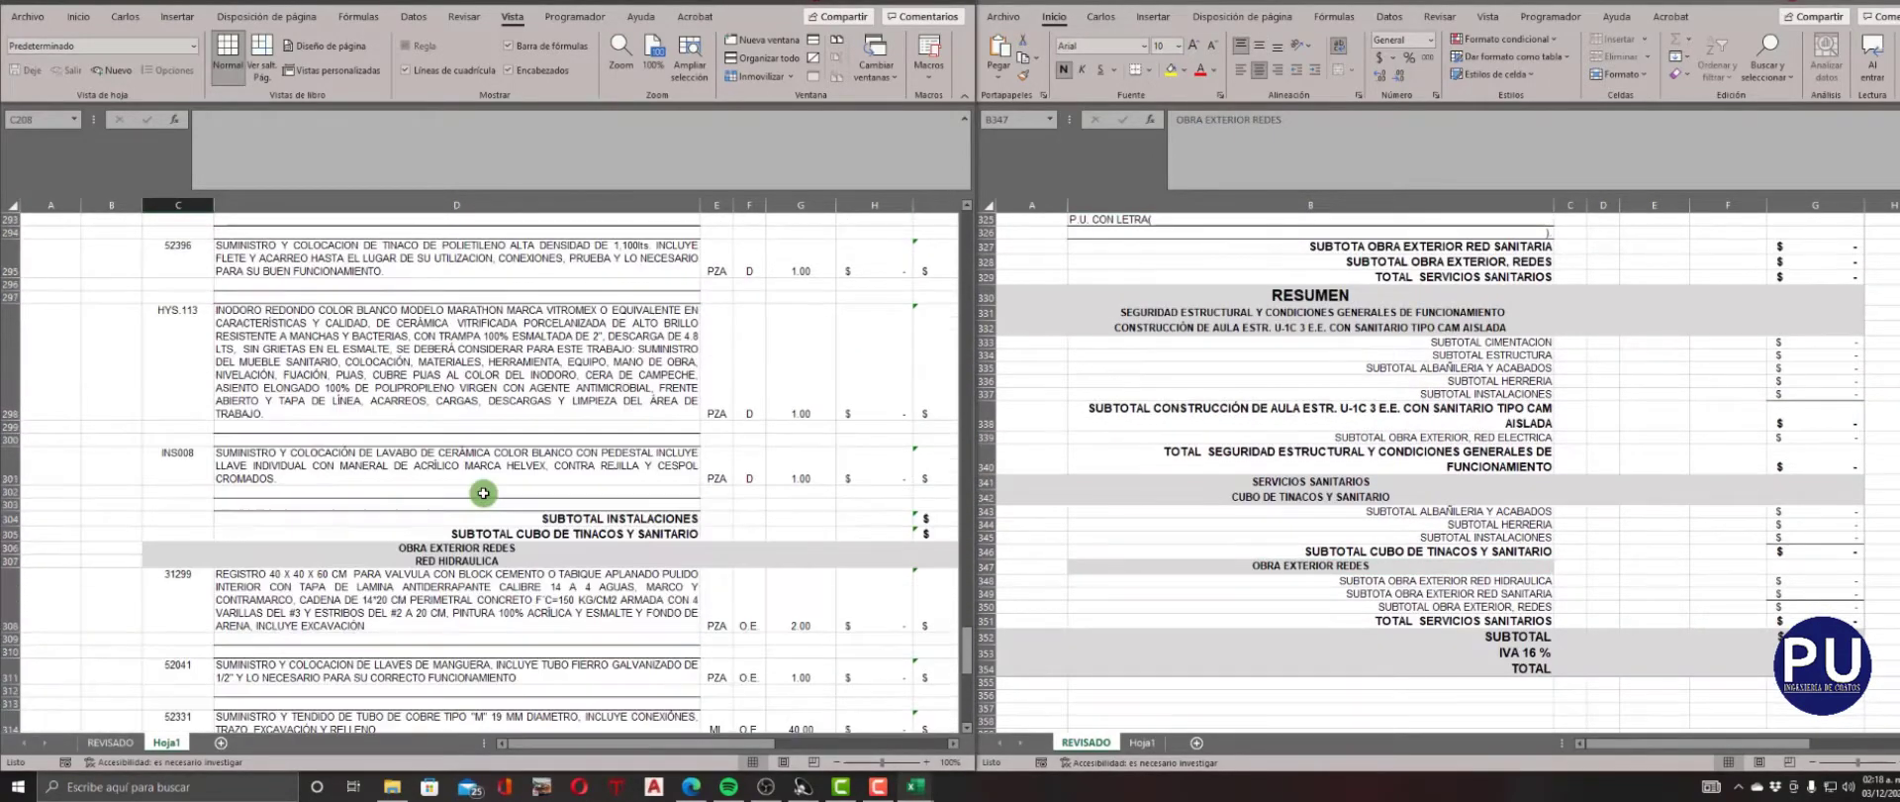
pyautogui.click(119, 551)
pyautogui.write('2')
pyautogui.press('Tab')
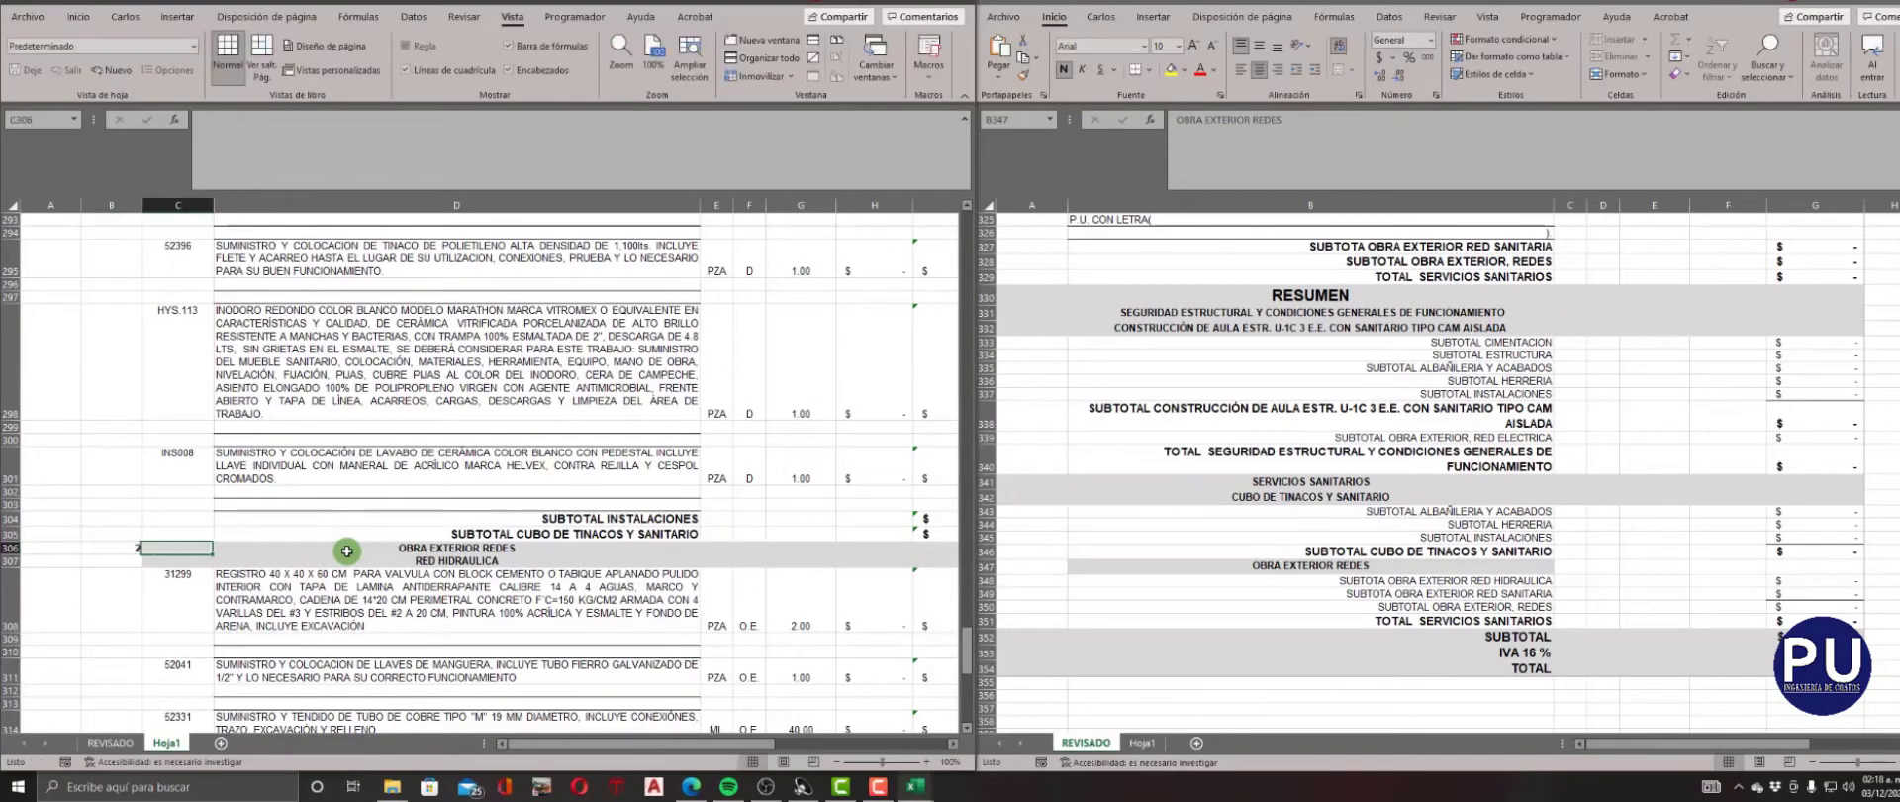
pyautogui.write('2')
pyautogui.press('Up')
# Enter 4 as NIVEL and CLAVE for the CIMENTACION heading in row 9 of Hoja1.
pyautogui.scroll(20, 347, 551)
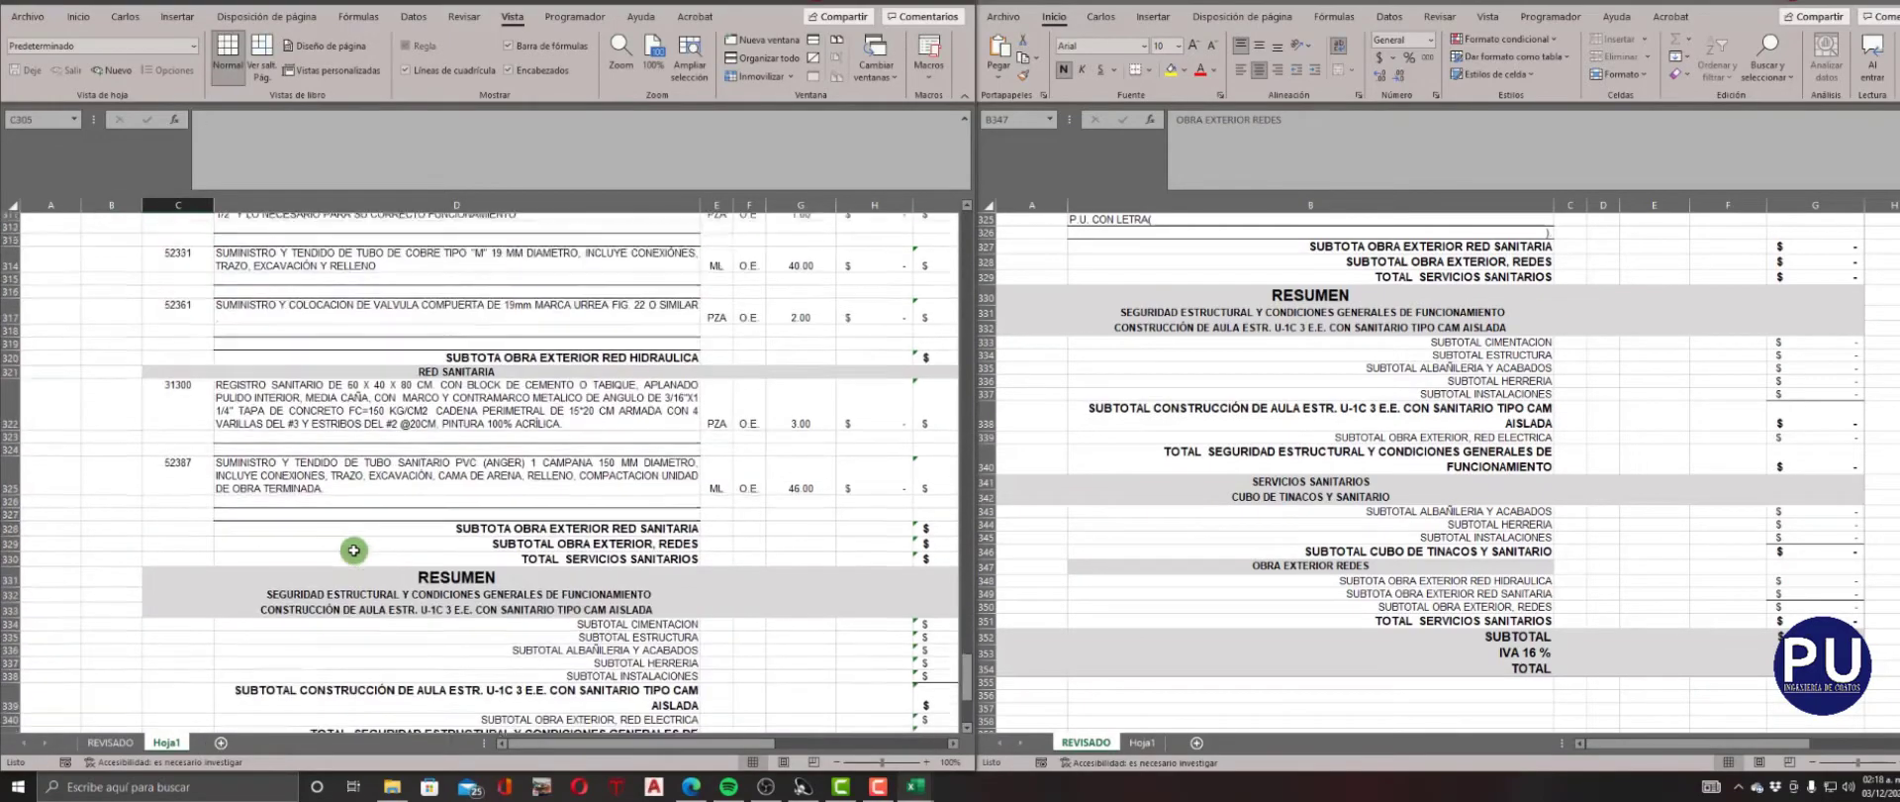
pyautogui.scroll(20, 353, 550)
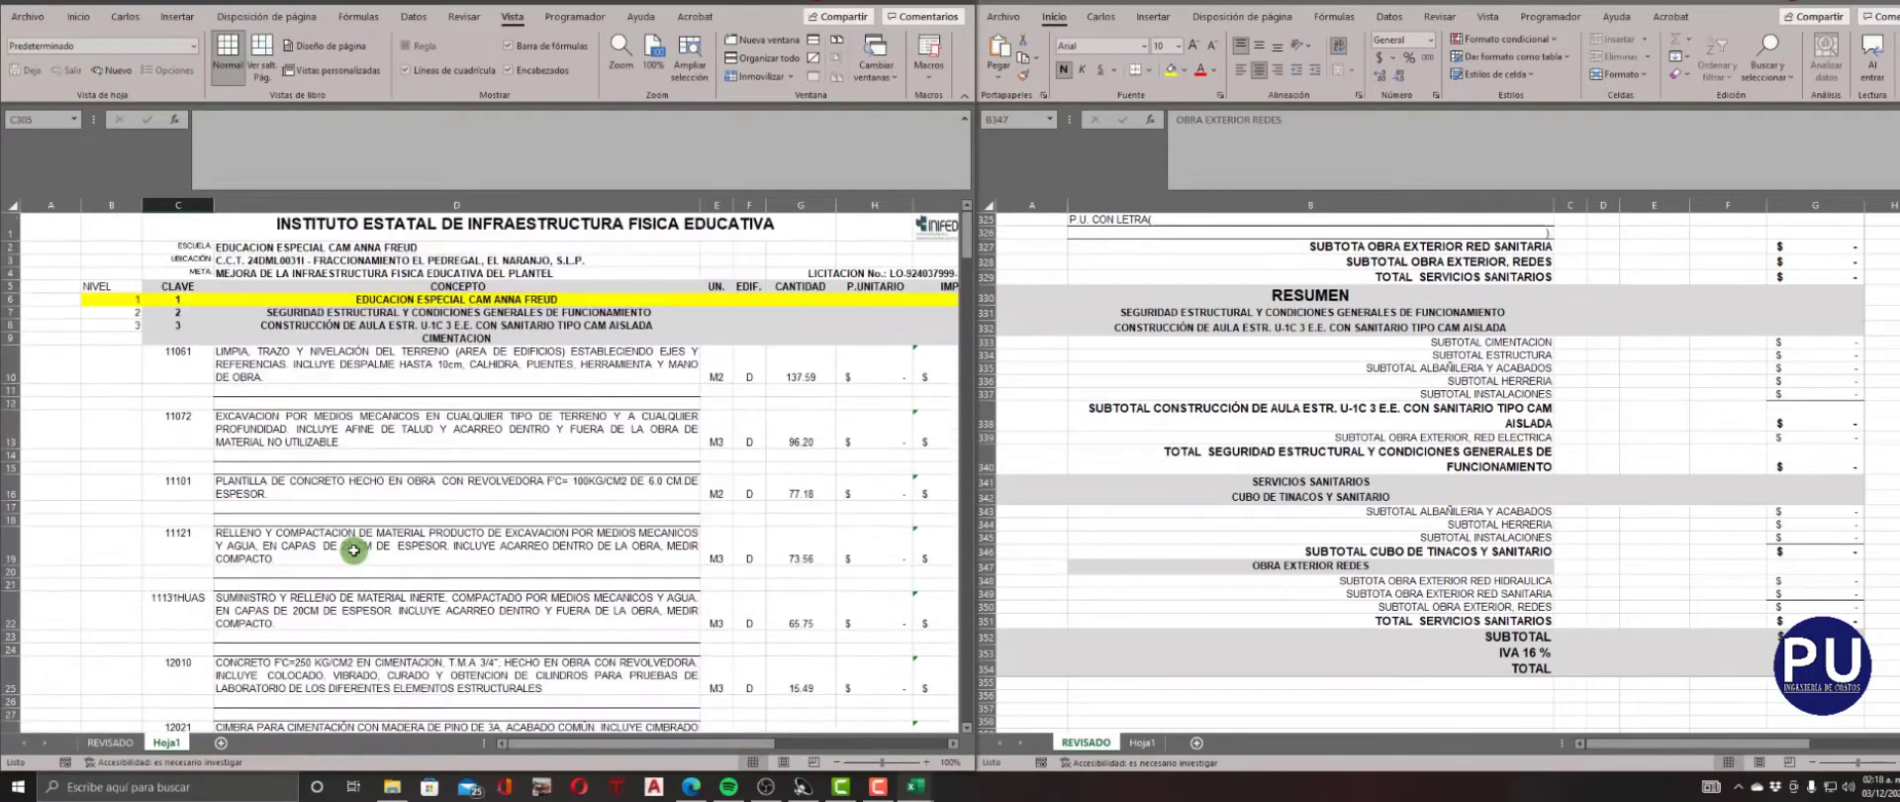
pyautogui.click(134, 339)
pyautogui.write('4')
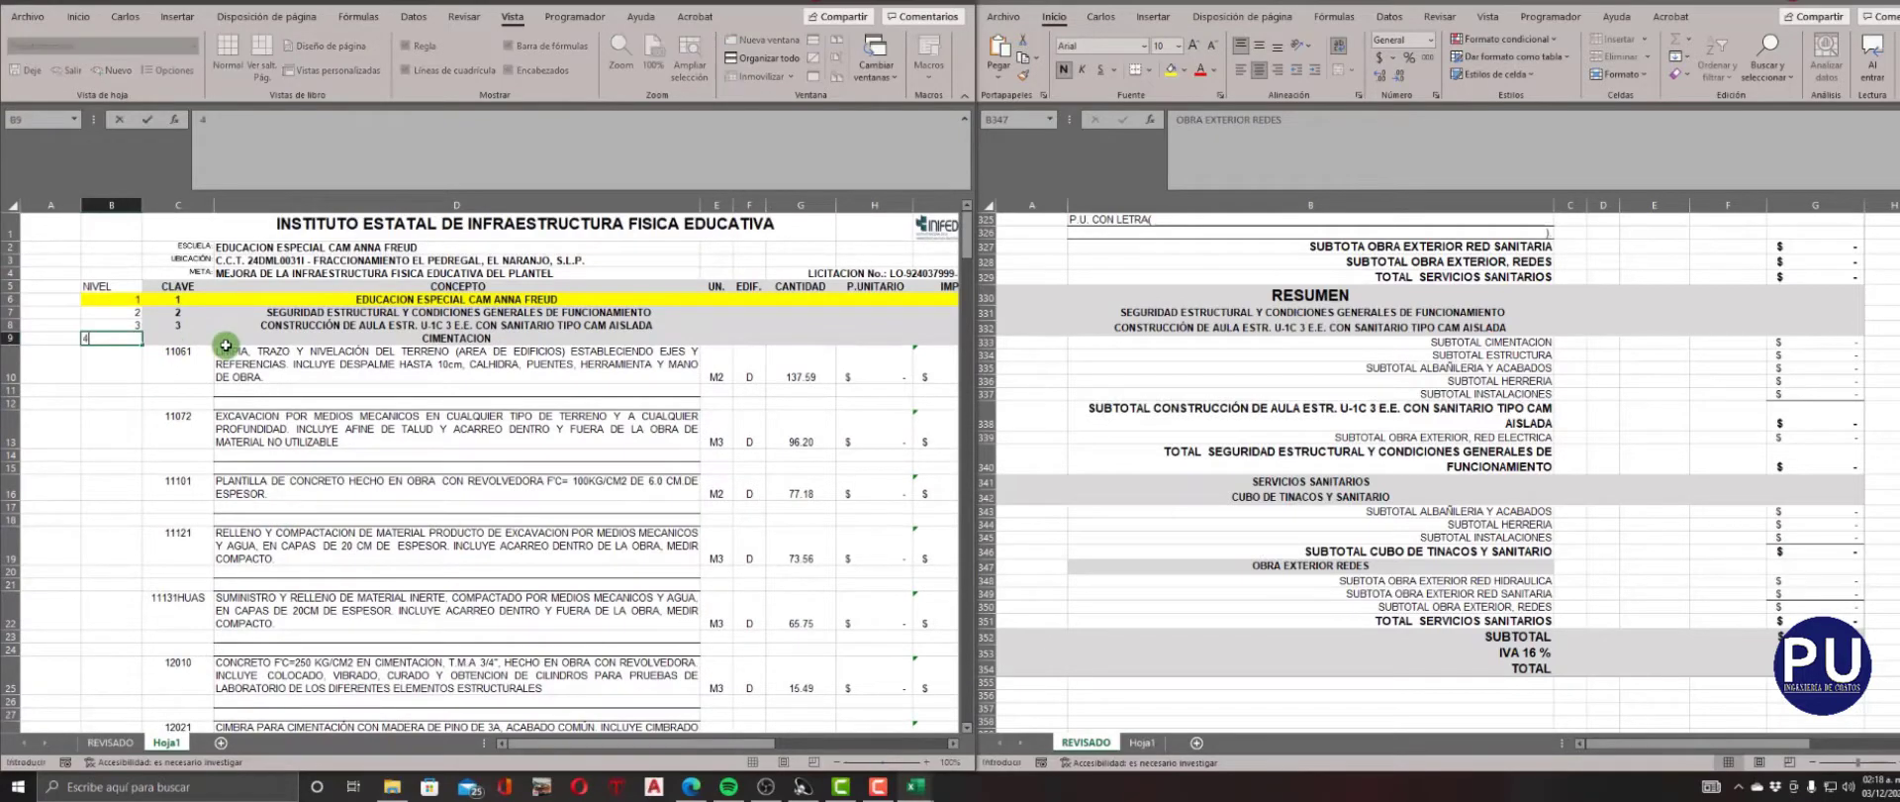
pyautogui.press('Tab')
pyautogui.write('4')
pyautogui.press('Down')
# Enter 4 as NIVEL and CLAVE for the ESTRUCTURA heading in row 53.
pyautogui.scroll(-15, 225, 344)
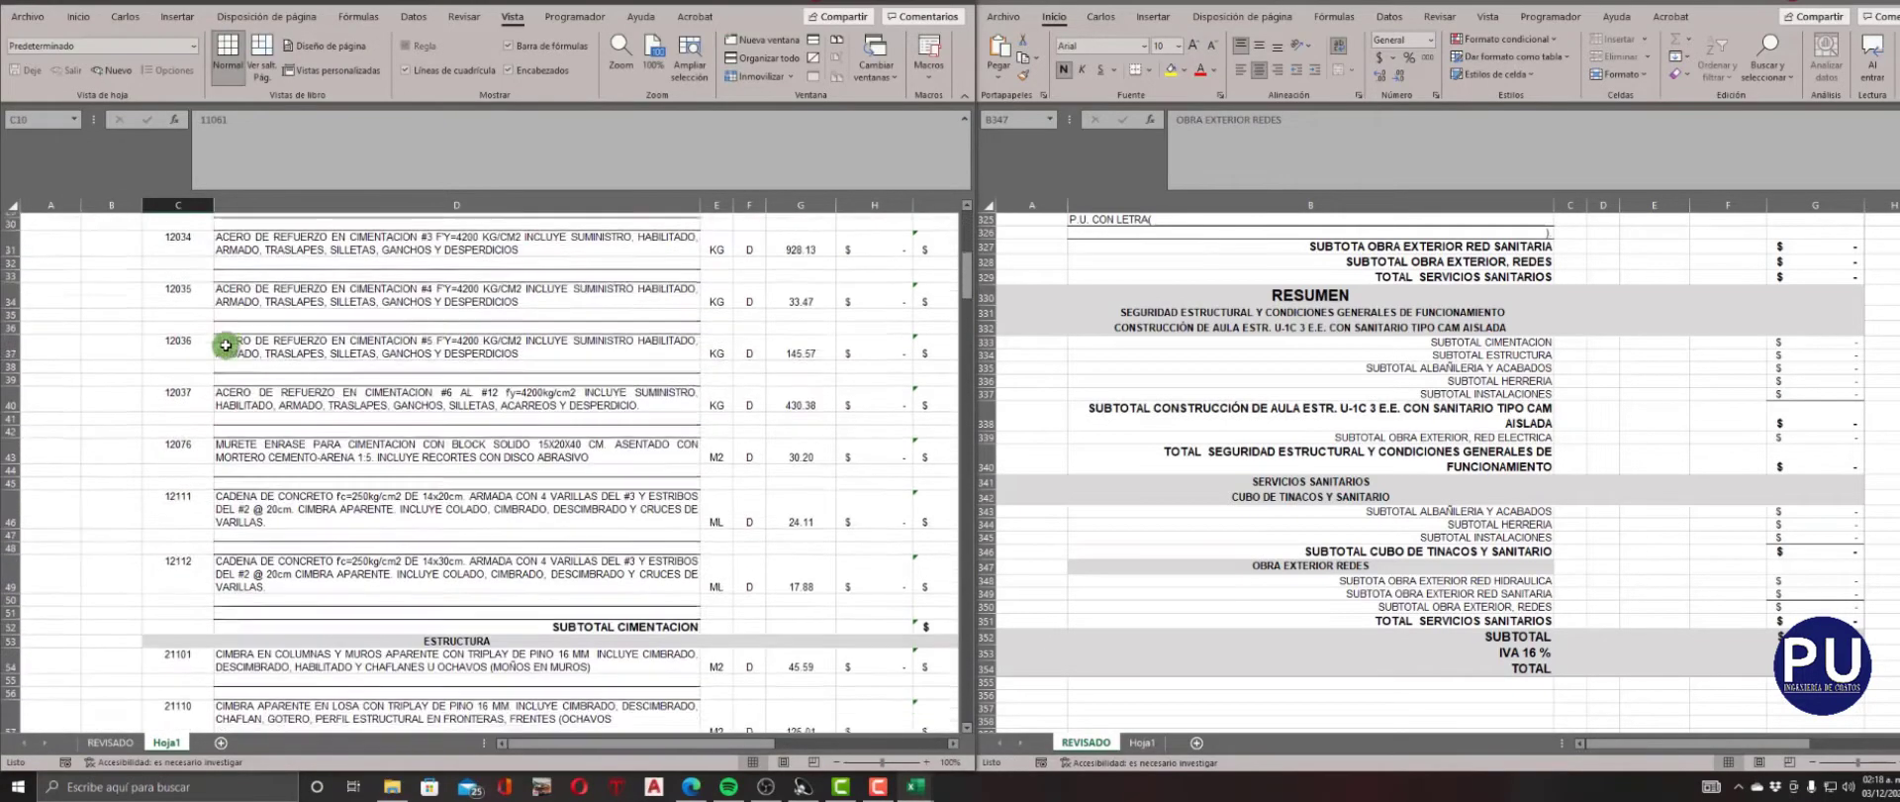
pyautogui.click(137, 377)
pyautogui.write('4')
pyautogui.press('Tab')
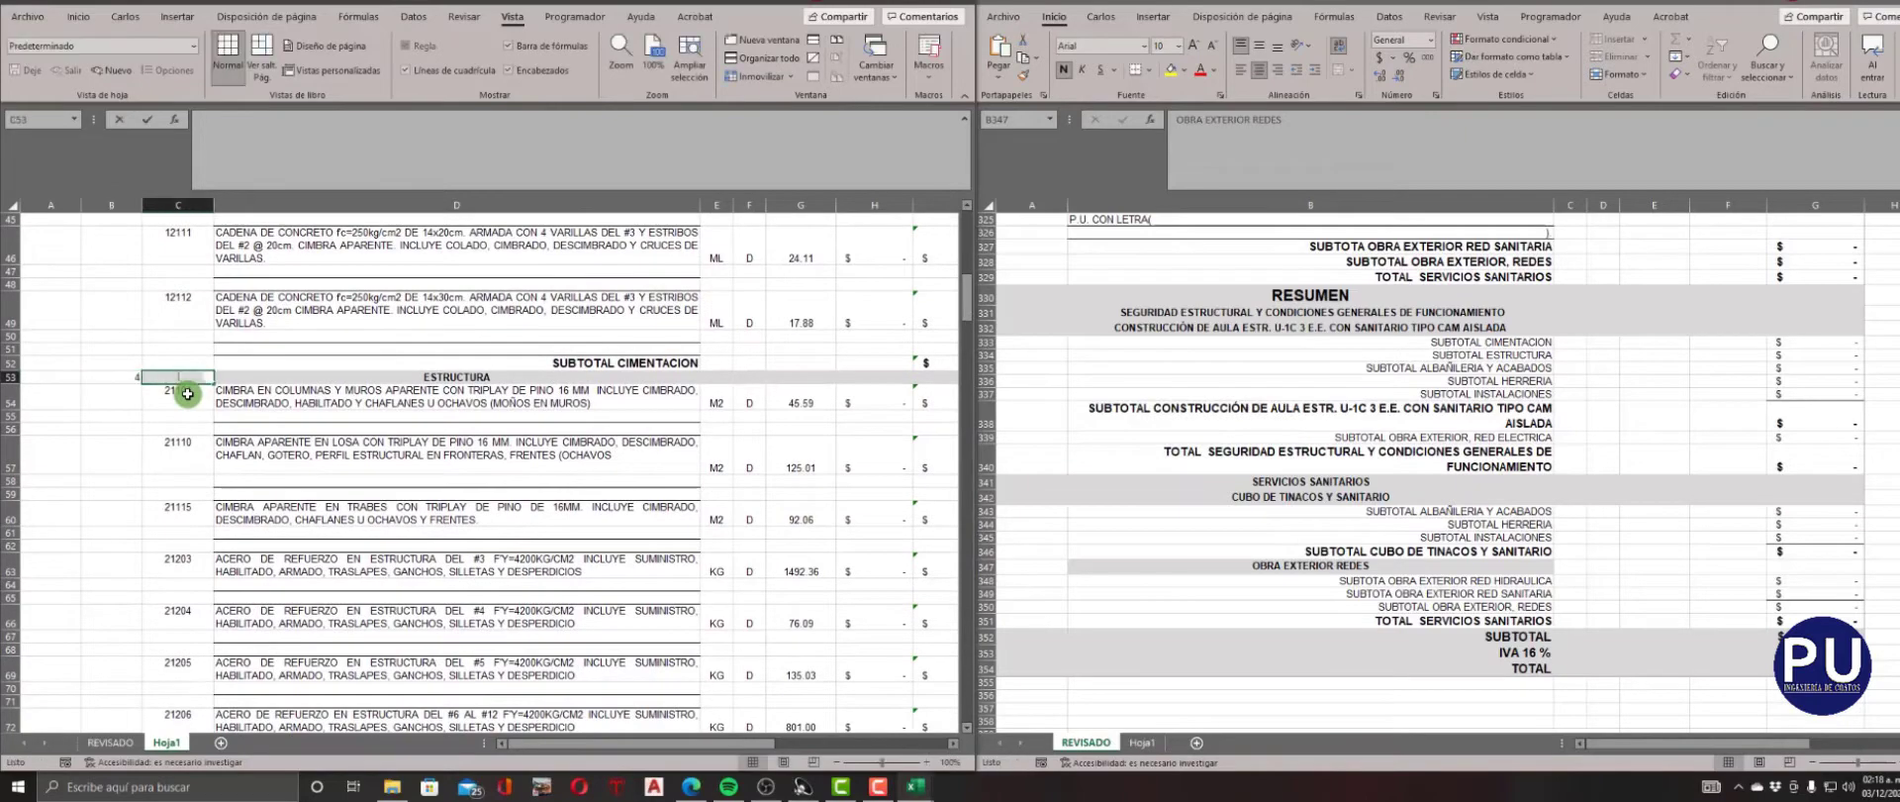
pyautogui.write('4')
pyautogui.press('Down')
# Enter 4 as NIVEL and CLAVE for the ALBAÑILERIA Y ACABADOS heading in row 82.
pyautogui.scroll(-2, 187, 392)
pyautogui.scroll(-7, 187, 393)
pyautogui.click(119, 413)
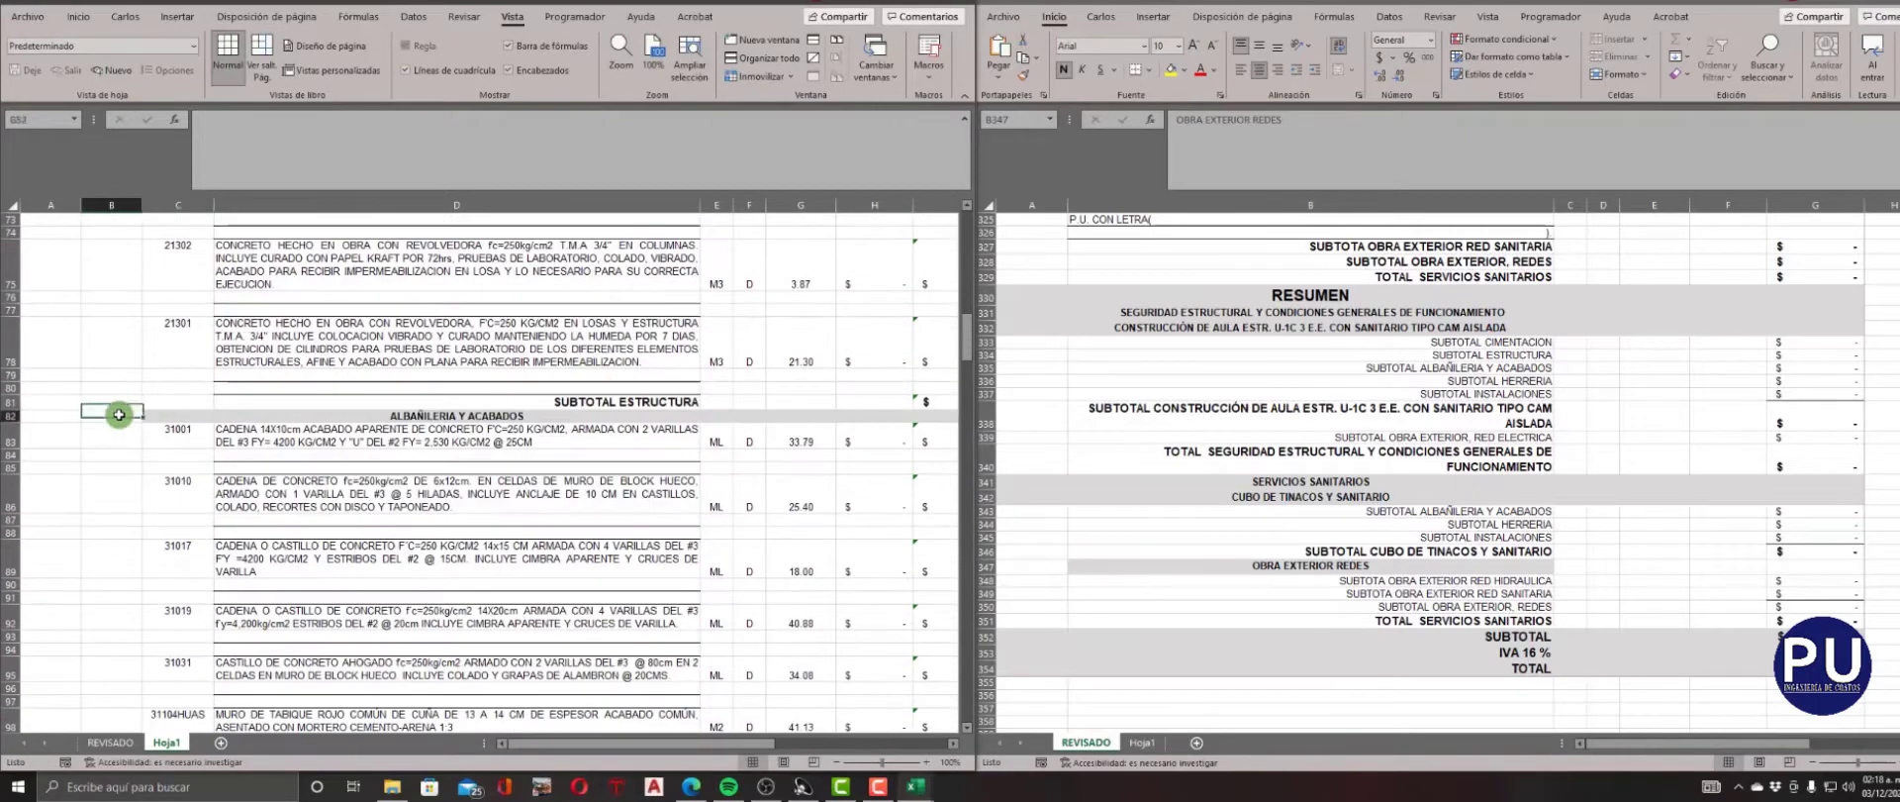
pyautogui.write('4')
pyautogui.press('Tab')
pyautogui.write('4')
pyautogui.press('Down')
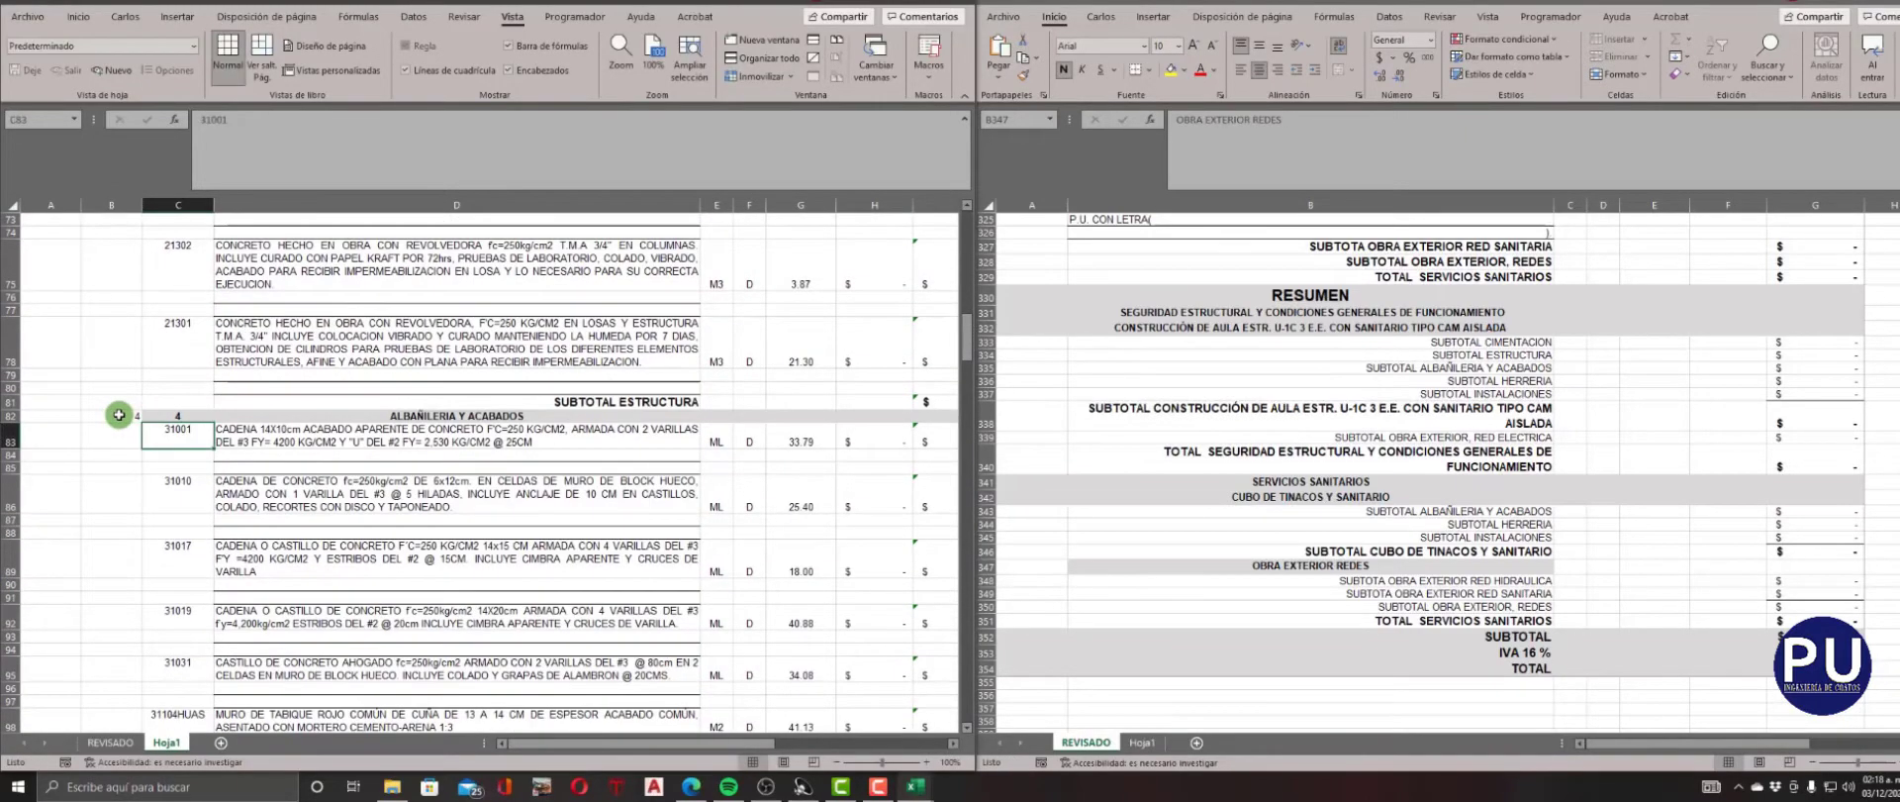
# Enter 4 as NIVEL and CLAVE for the HERRERIA heading in row 147.
pyautogui.scroll(-5, 119, 415)
pyautogui.scroll(-18, 119, 414)
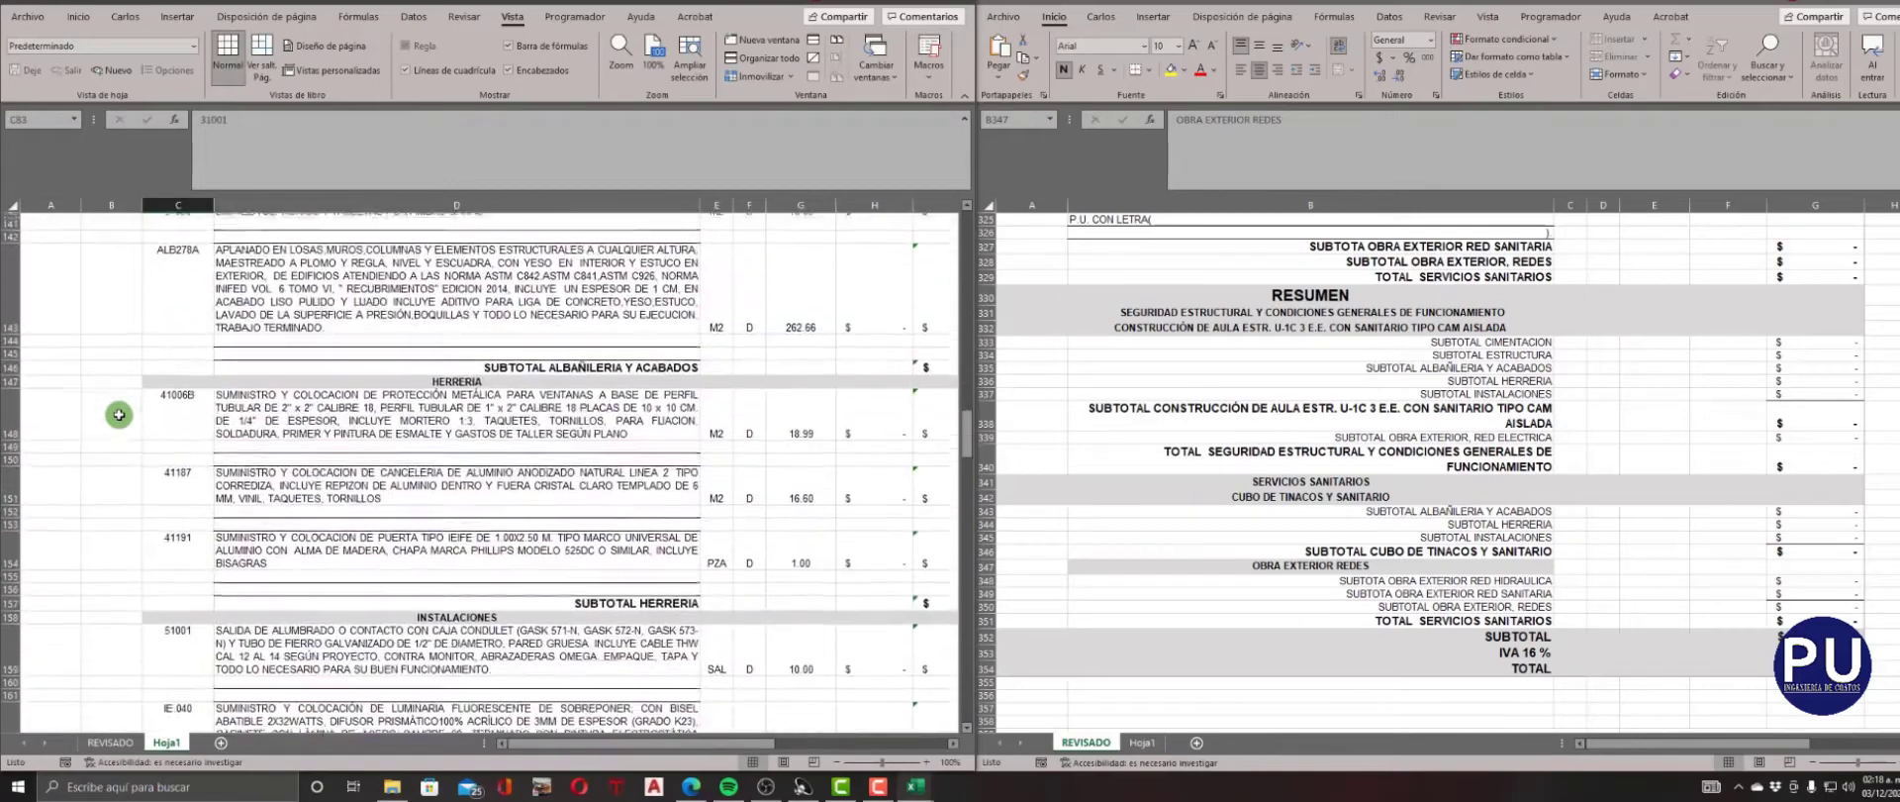
pyautogui.click(116, 377)
pyautogui.click(116, 377)
pyautogui.write('4')
pyautogui.press('Tab')
pyautogui.write('4')
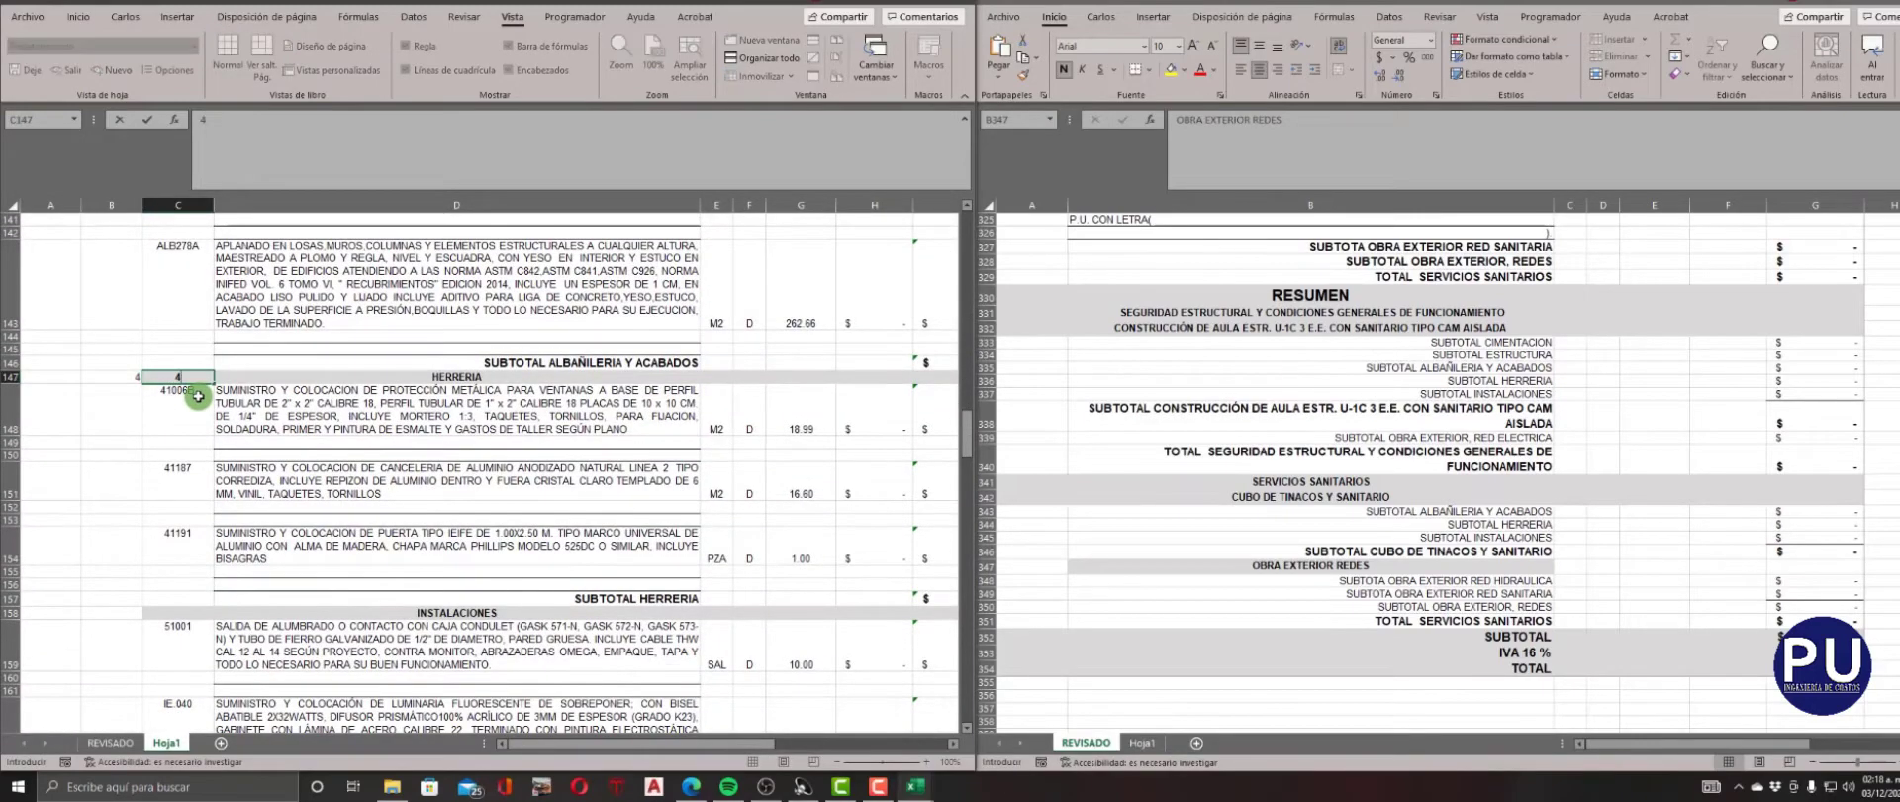
pyautogui.press('Tab')
# Enter 4 as NIVEL and CLAVE for the INSTALACIONES heading in row 158 and select the NIVEL cell of OBRA EXTERIOR in row 179.
pyautogui.scroll(-3, 198, 396)
pyautogui.click(107, 390)
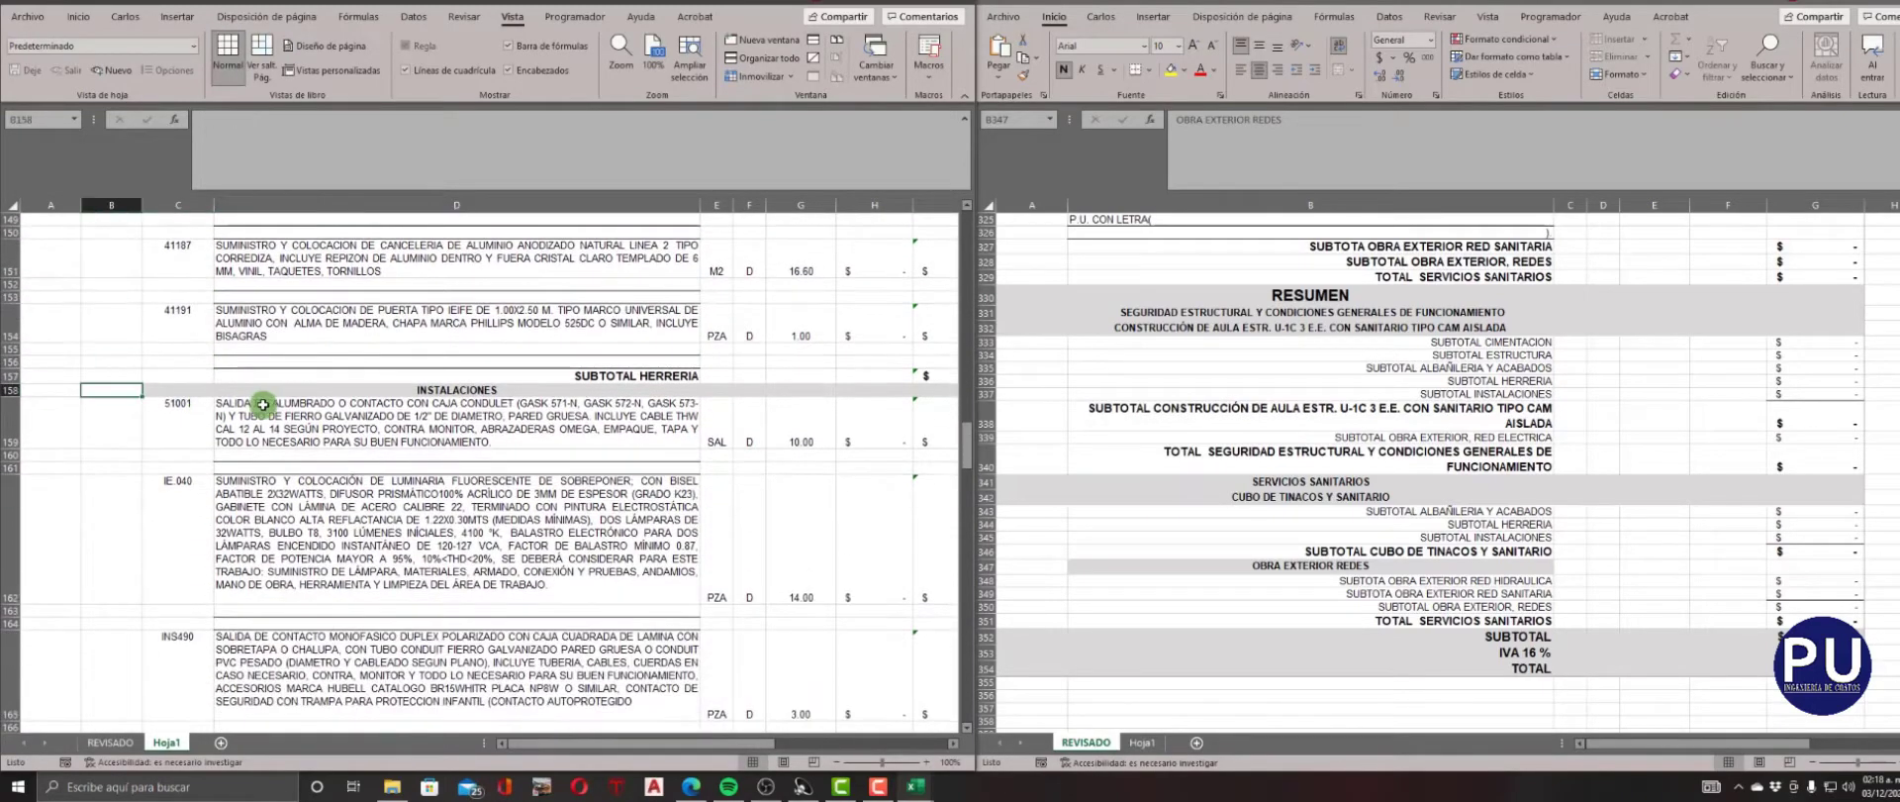
pyautogui.write('4')
pyautogui.press('Right')
pyautogui.write('4')
pyautogui.press('Down')
pyautogui.scroll(-7, 264, 404)
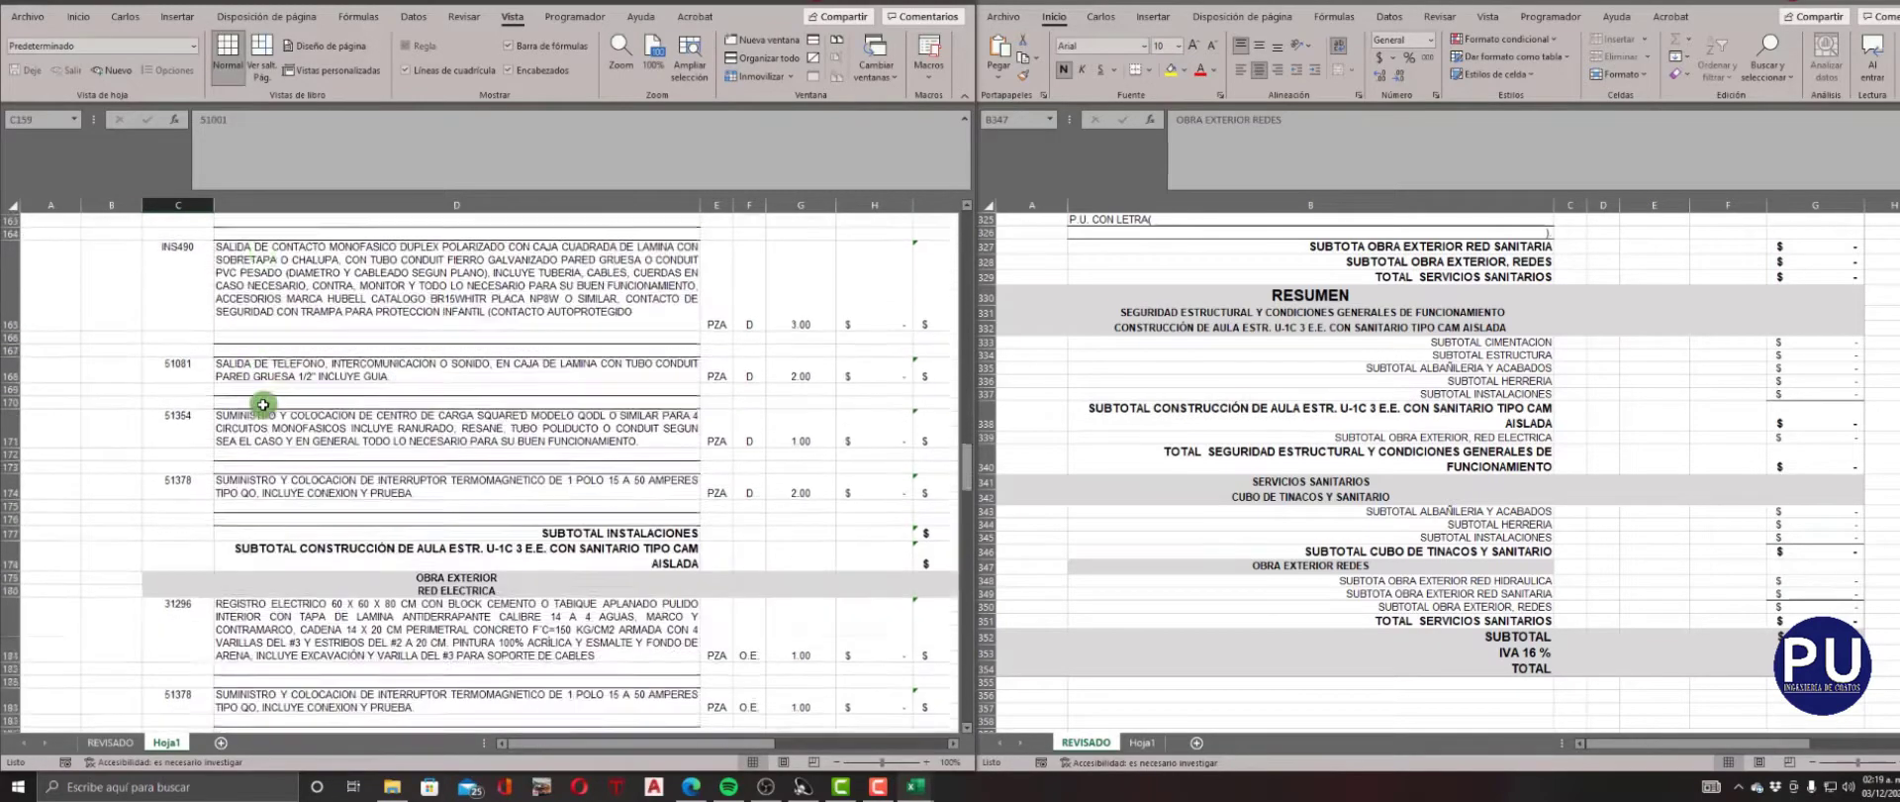
pyautogui.click(123, 404)
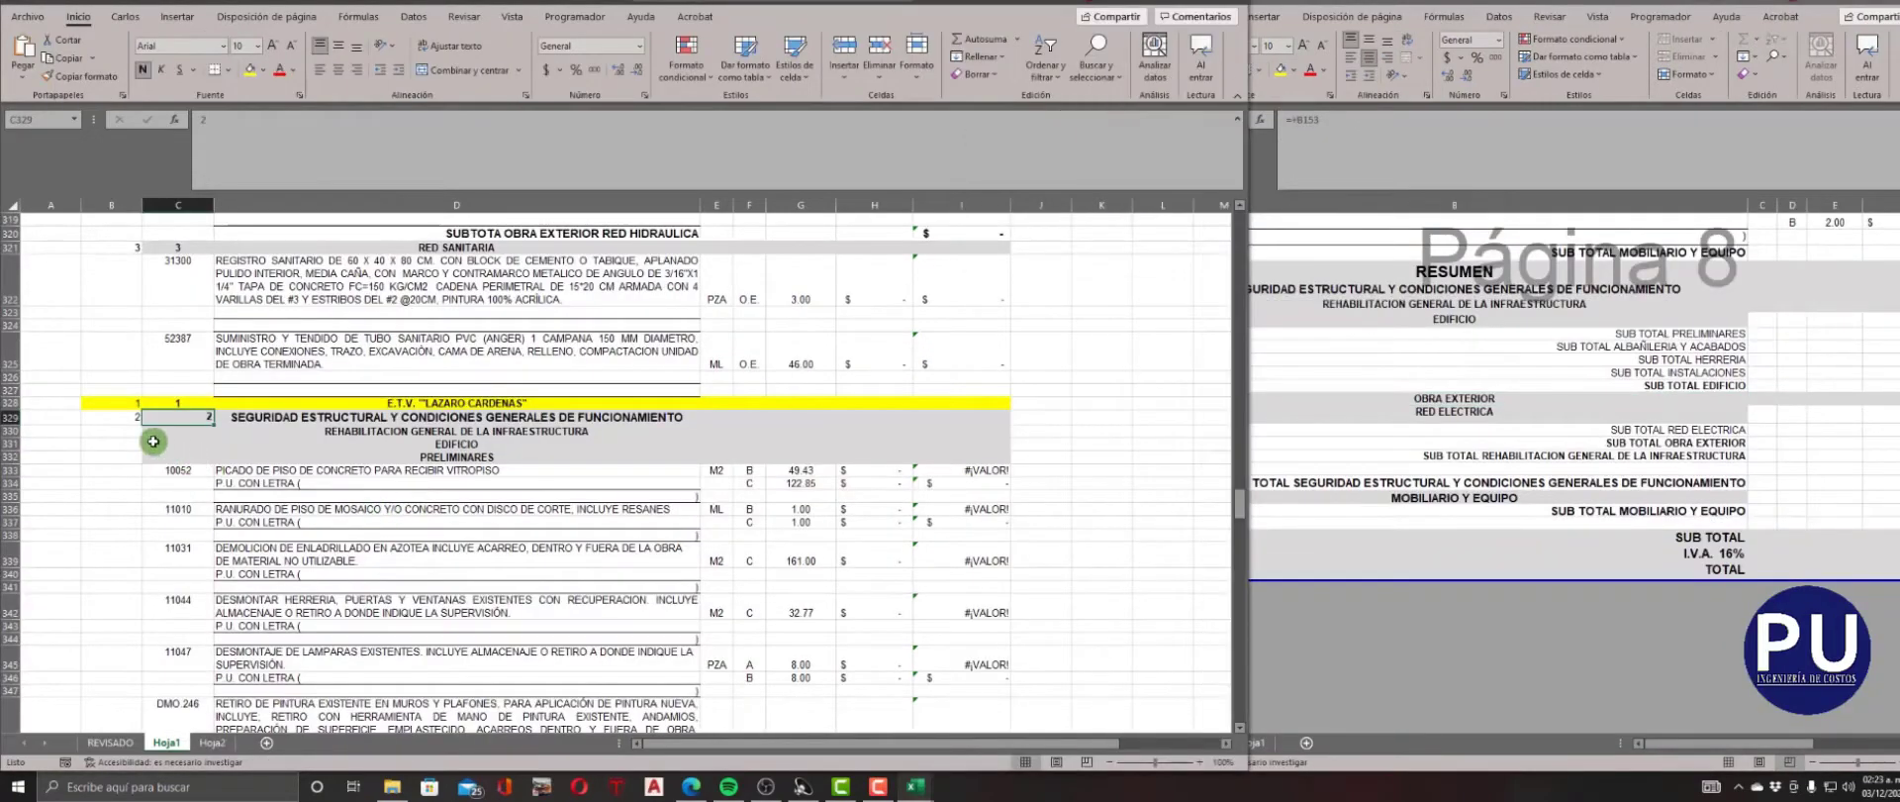
# Enter 3 as NIVEL and CLAVE for the REHABILITACION GENERAL DE LA INFRAESTRUCTURA heading in row 330.
pyautogui.click(118, 432)
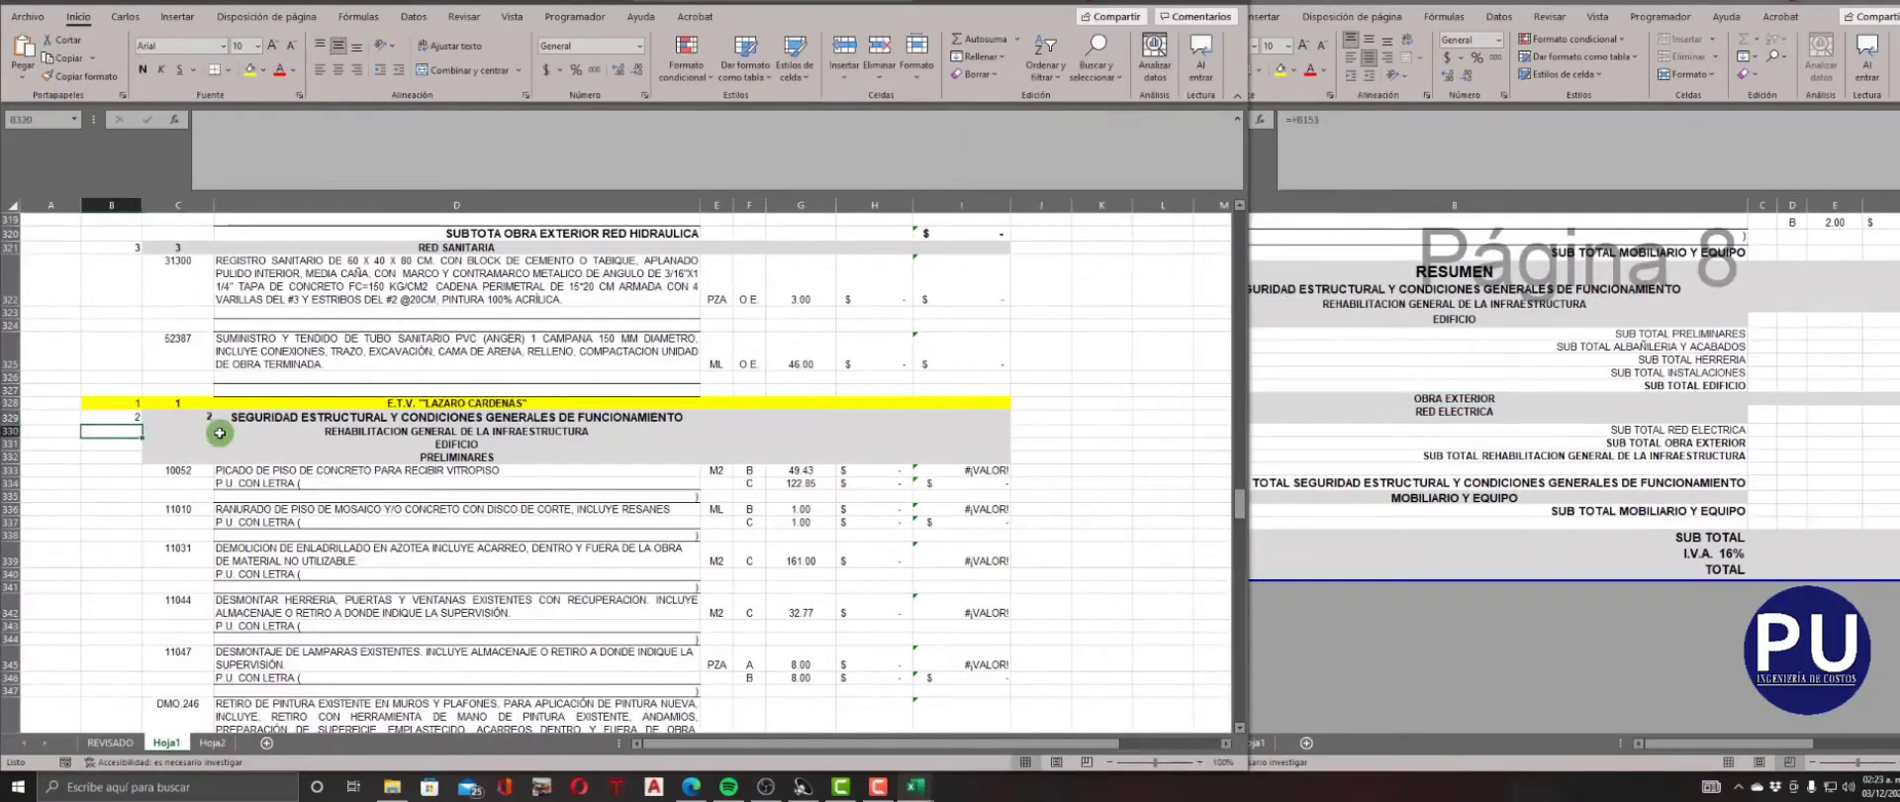
pyautogui.write('3')
pyautogui.click(212, 440)
# Locate the OBRA EXTERIOR heading of the second school's catalogue and enter 2 as its NIVEL and CLAVE in row 476.
pyautogui.scroll(-8, 270, 475)
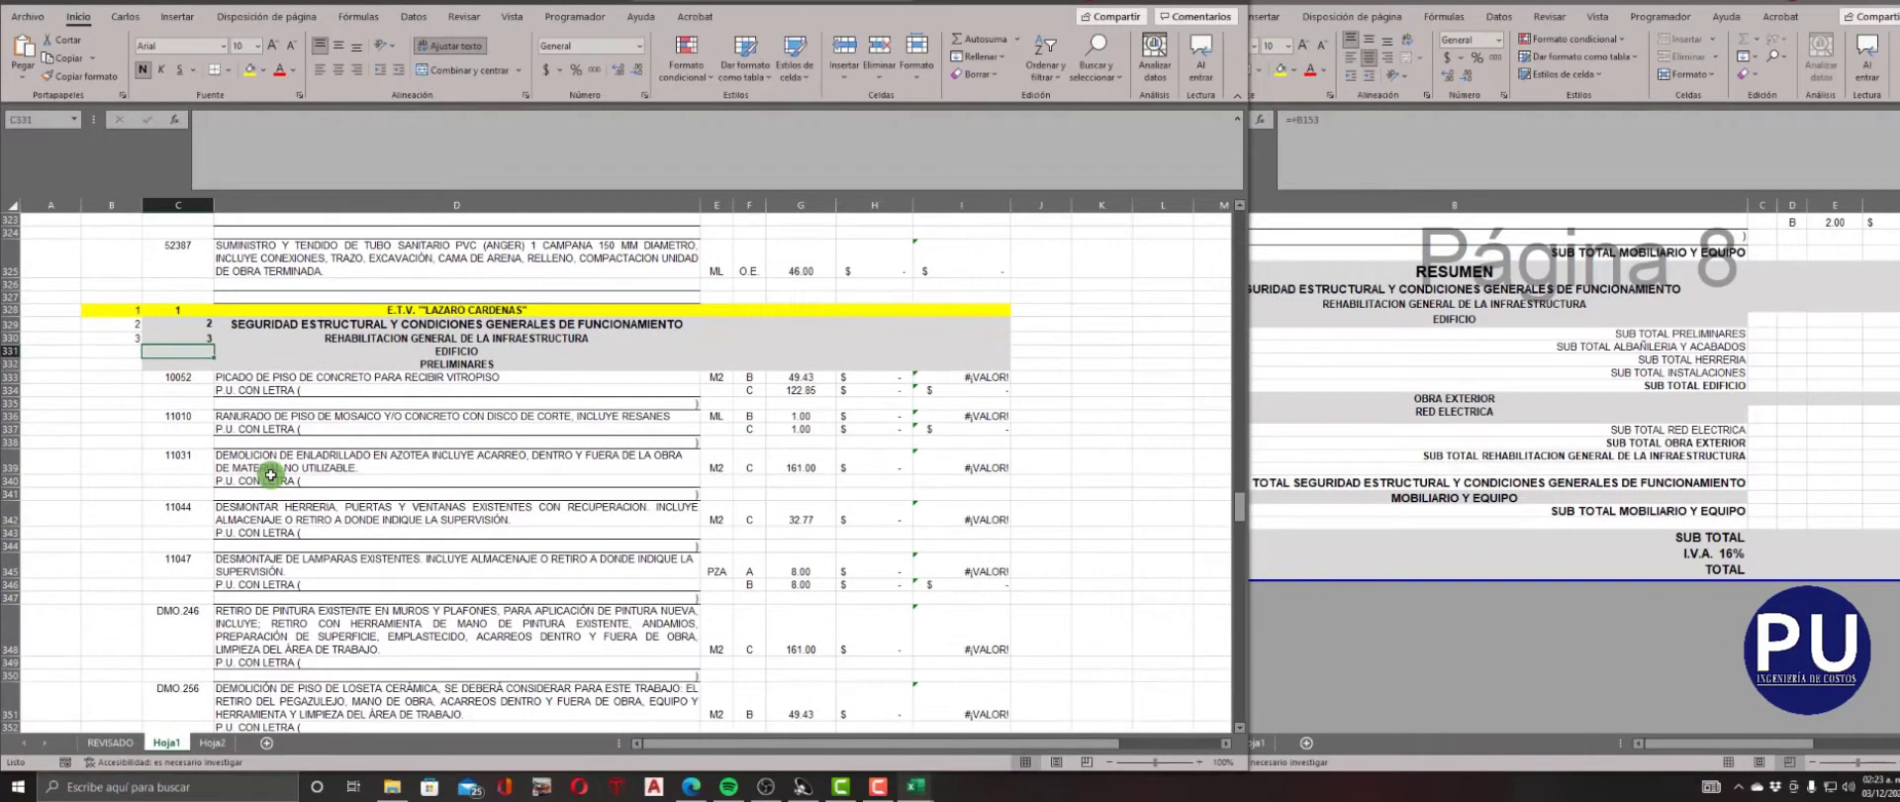
pyautogui.scroll(-20, 270, 475)
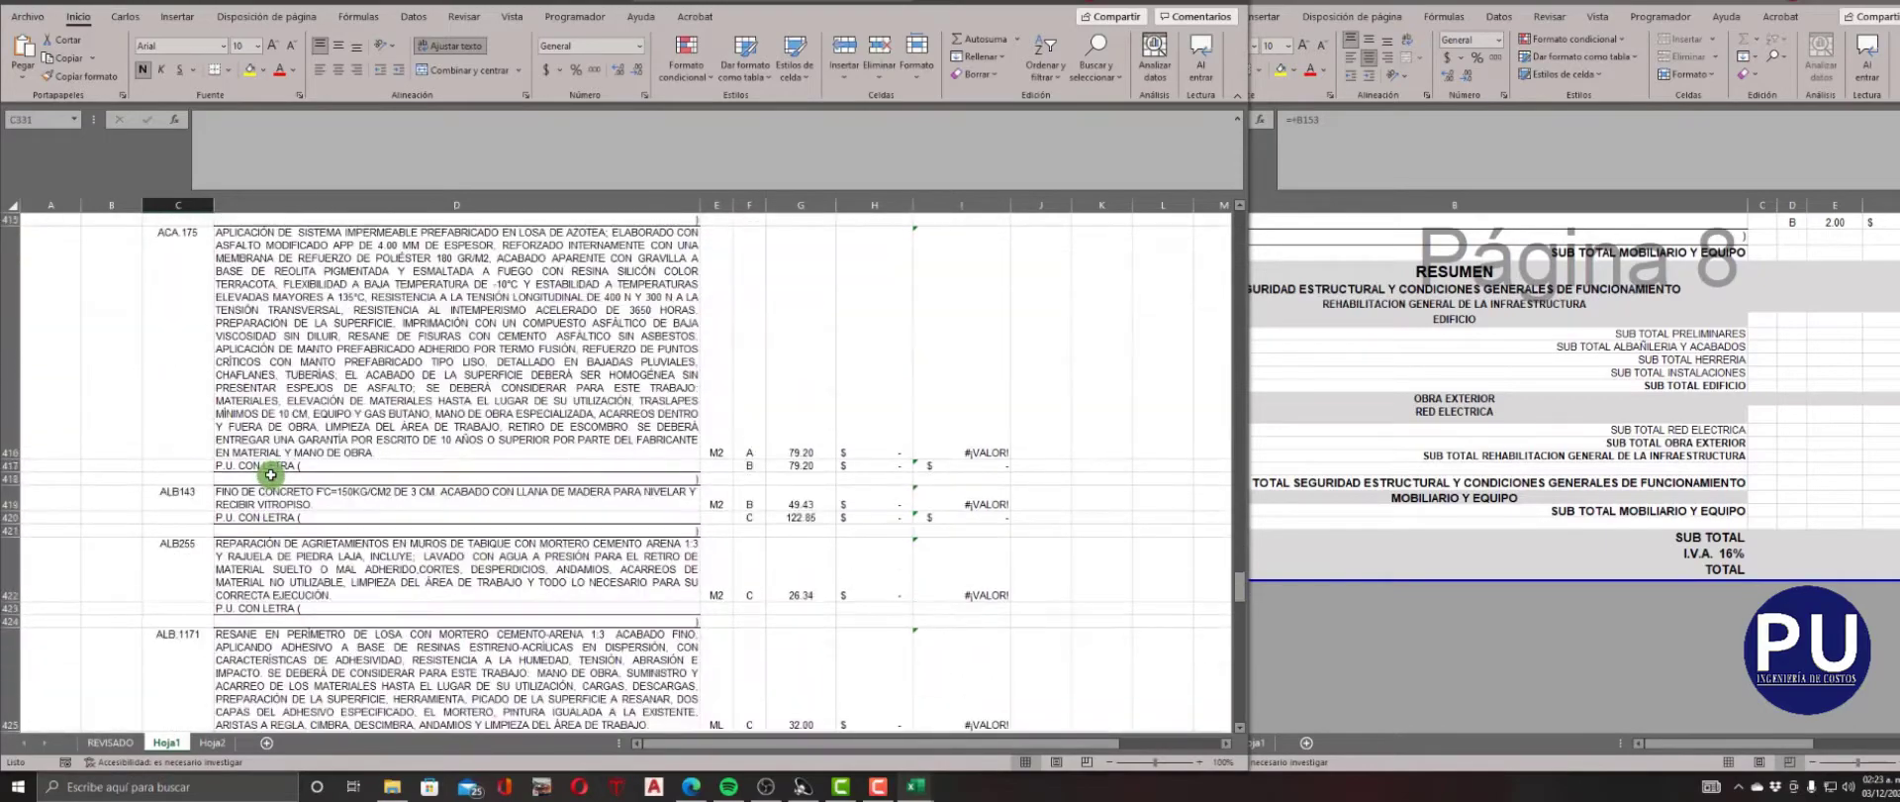
pyautogui.scroll(-5, 270, 475)
pyautogui.scroll(2, 270, 474)
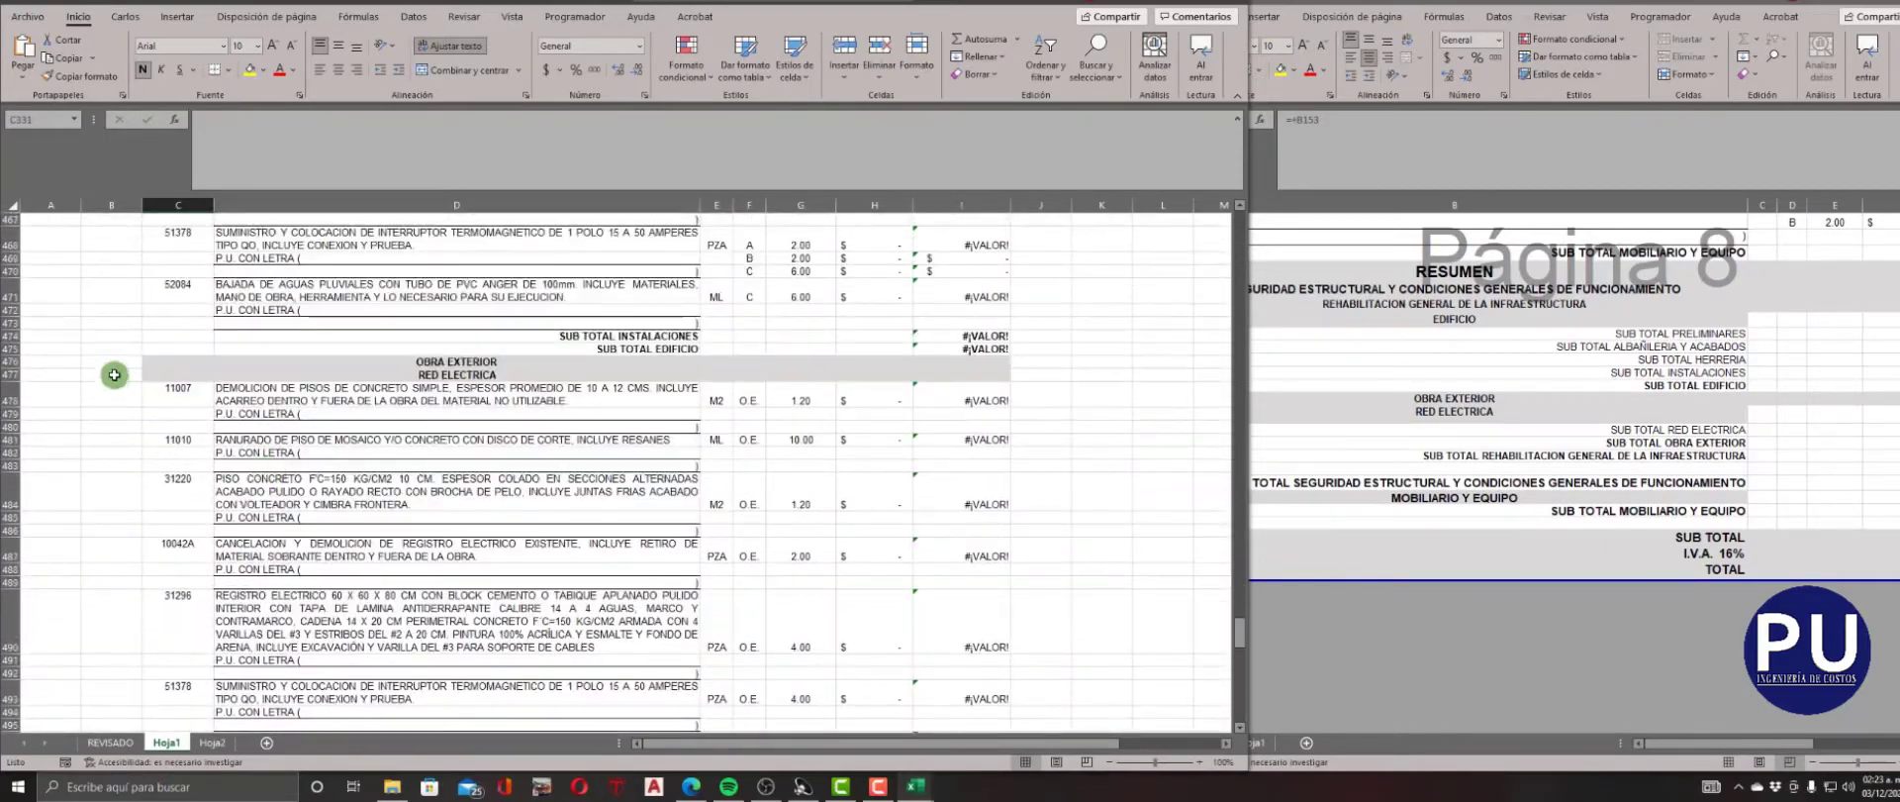
pyautogui.click(136, 361)
pyautogui.click(150, 361)
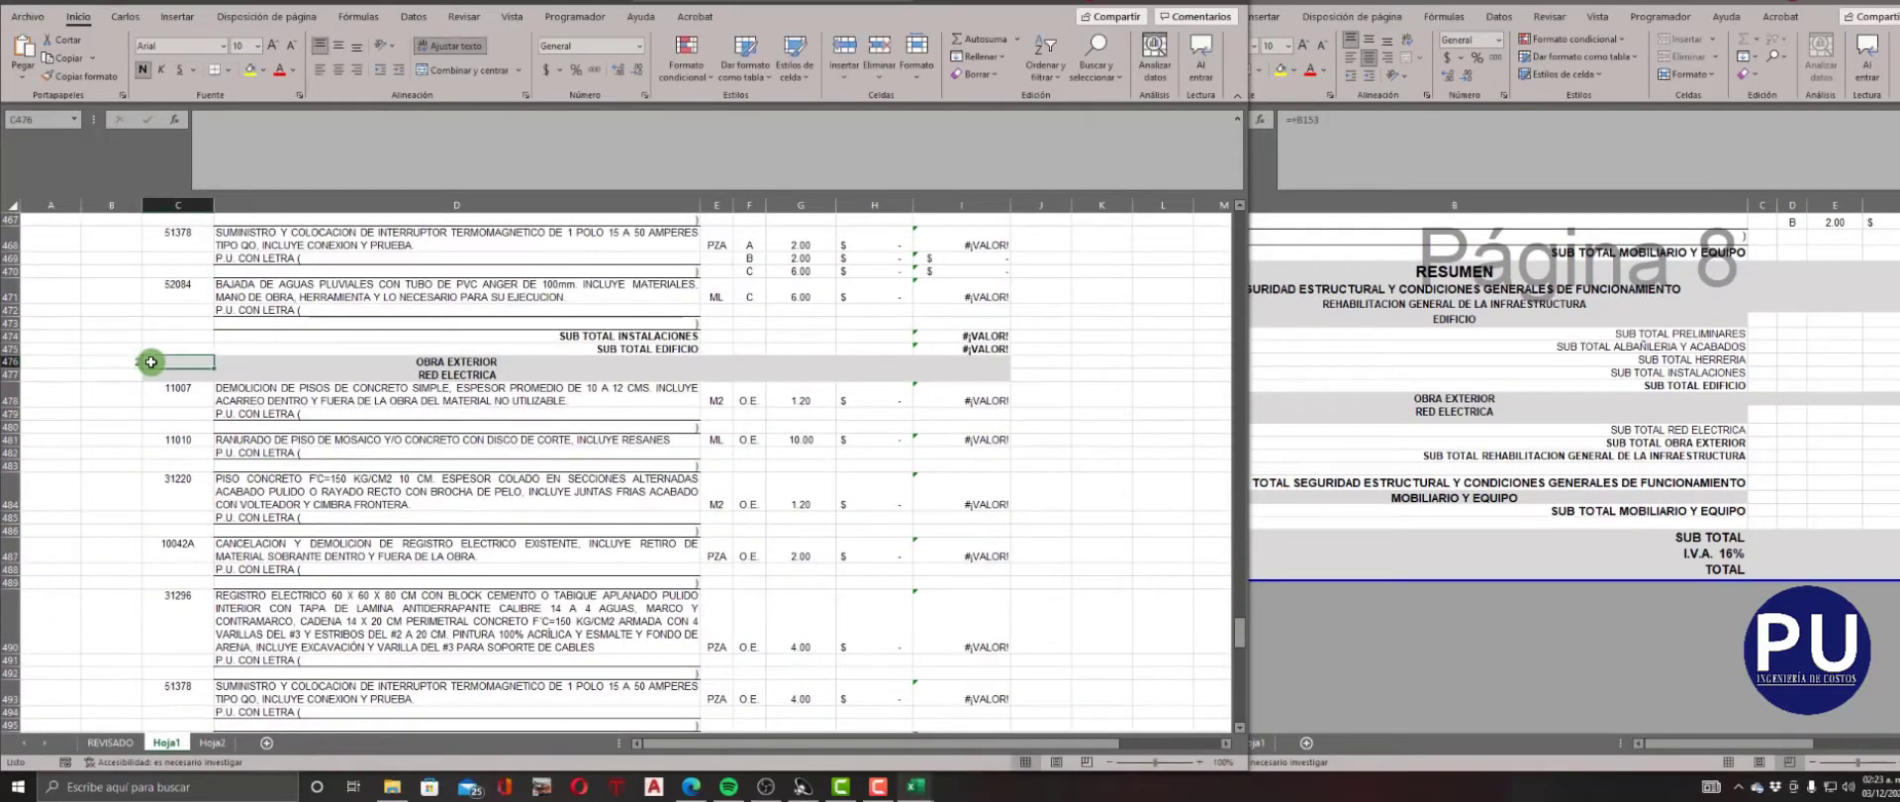
pyautogui.write('2')
pyautogui.scroll(-20, 158, 363)
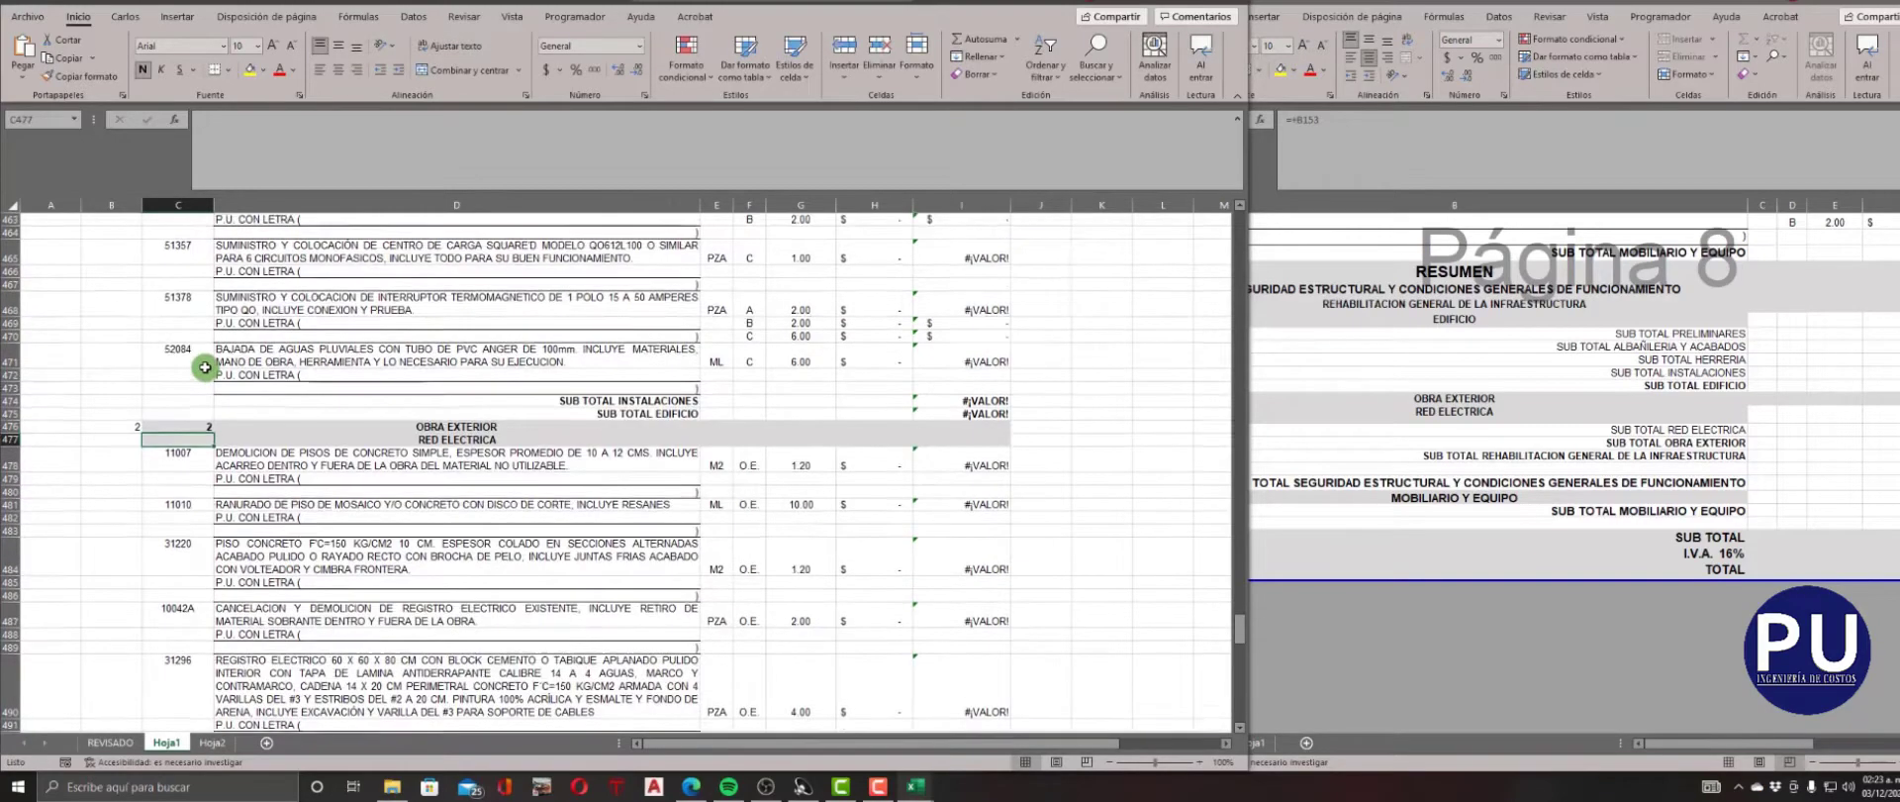
# Enter NIVEL and CLAVE 4 for the EDIFICIO heading in row 331 and 5 for the PRELIMINARES heading in row 332.
pyautogui.scroll(20, 205, 368)
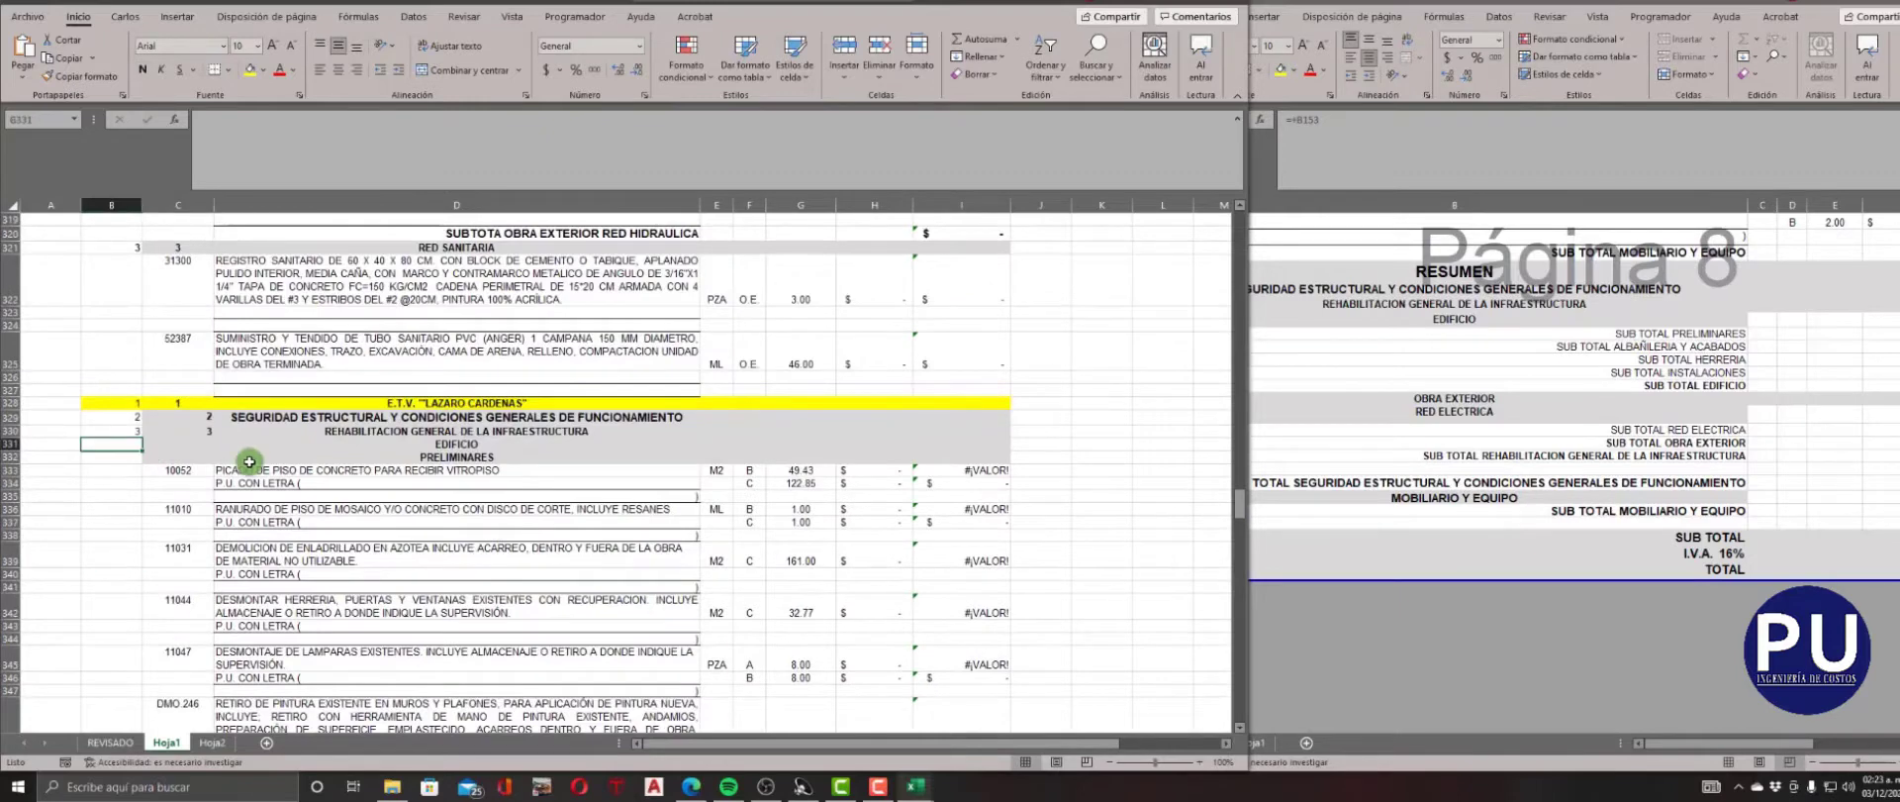
pyautogui.write('4')
pyautogui.press('Tab')
pyautogui.write('4')
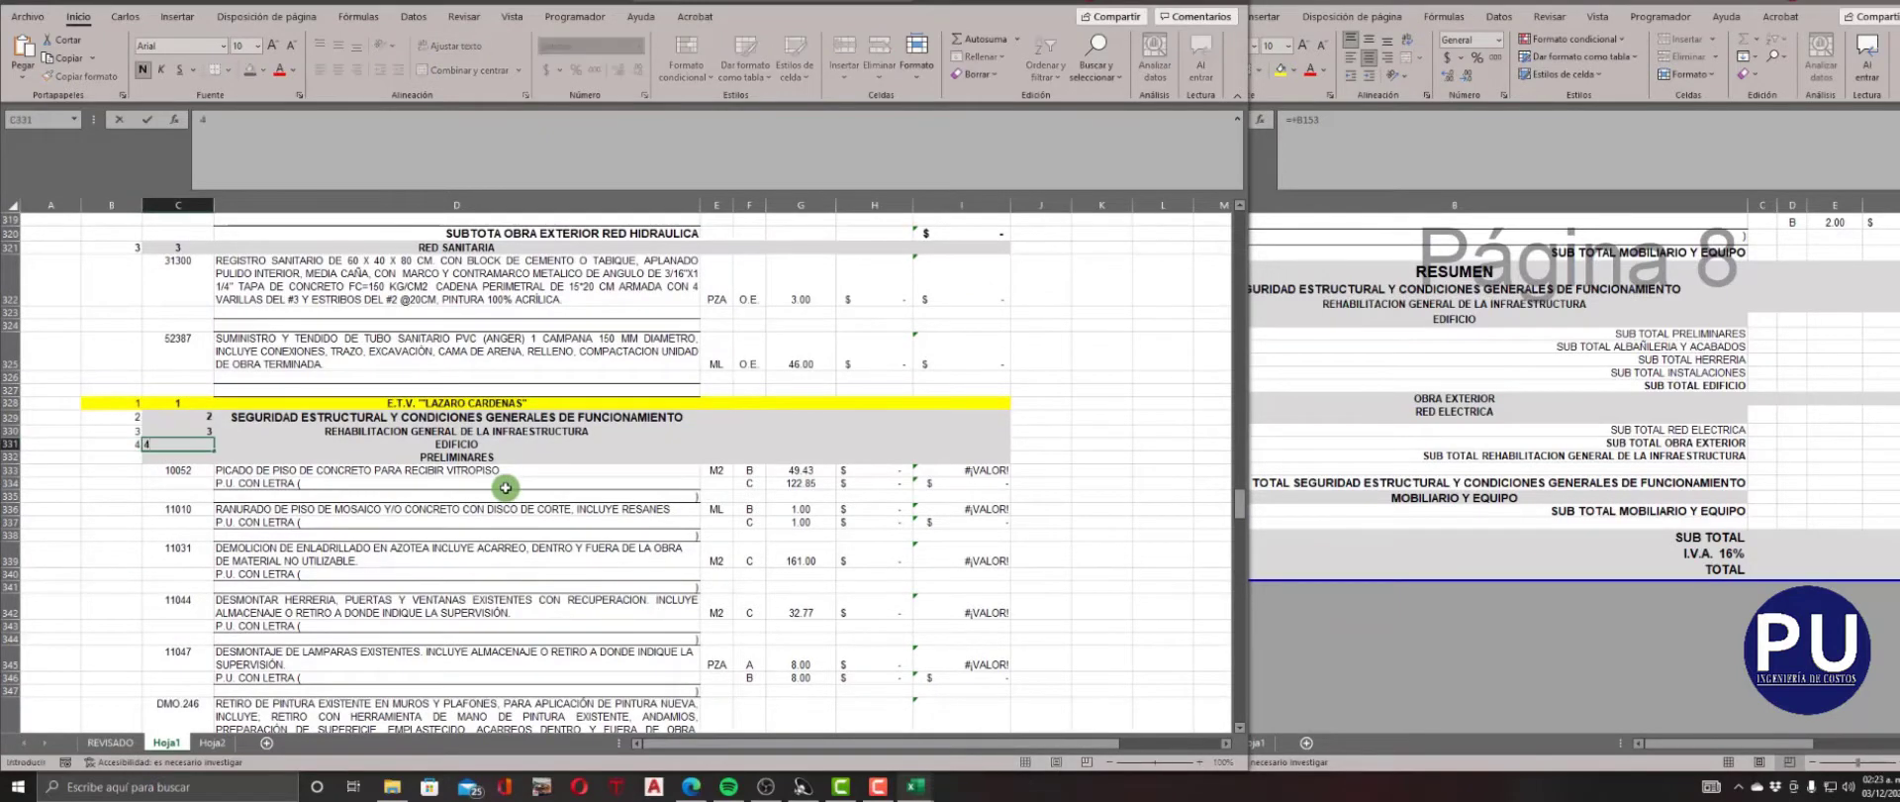
pyautogui.press('Return')
pyautogui.write('5')
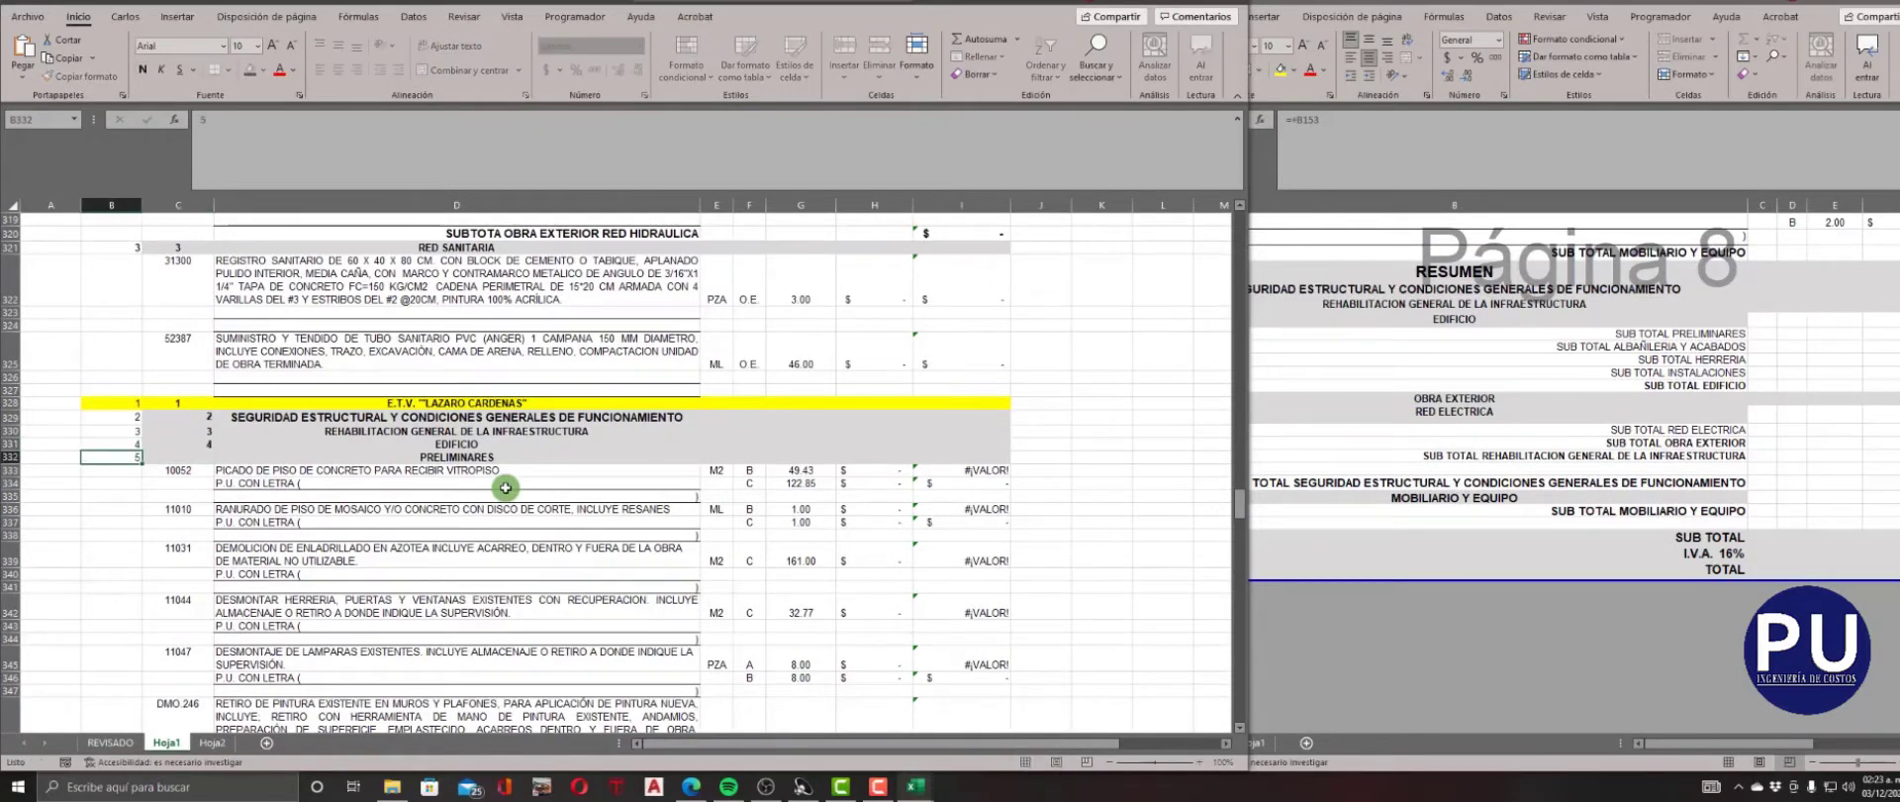
pyautogui.press('Tab')
pyautogui.write('5')
# Enter 5 as NIVEL and CLAVE for the ALBAÑILERIA Y ACABADOS heading in row 367.
pyautogui.scroll(-12, 506, 487)
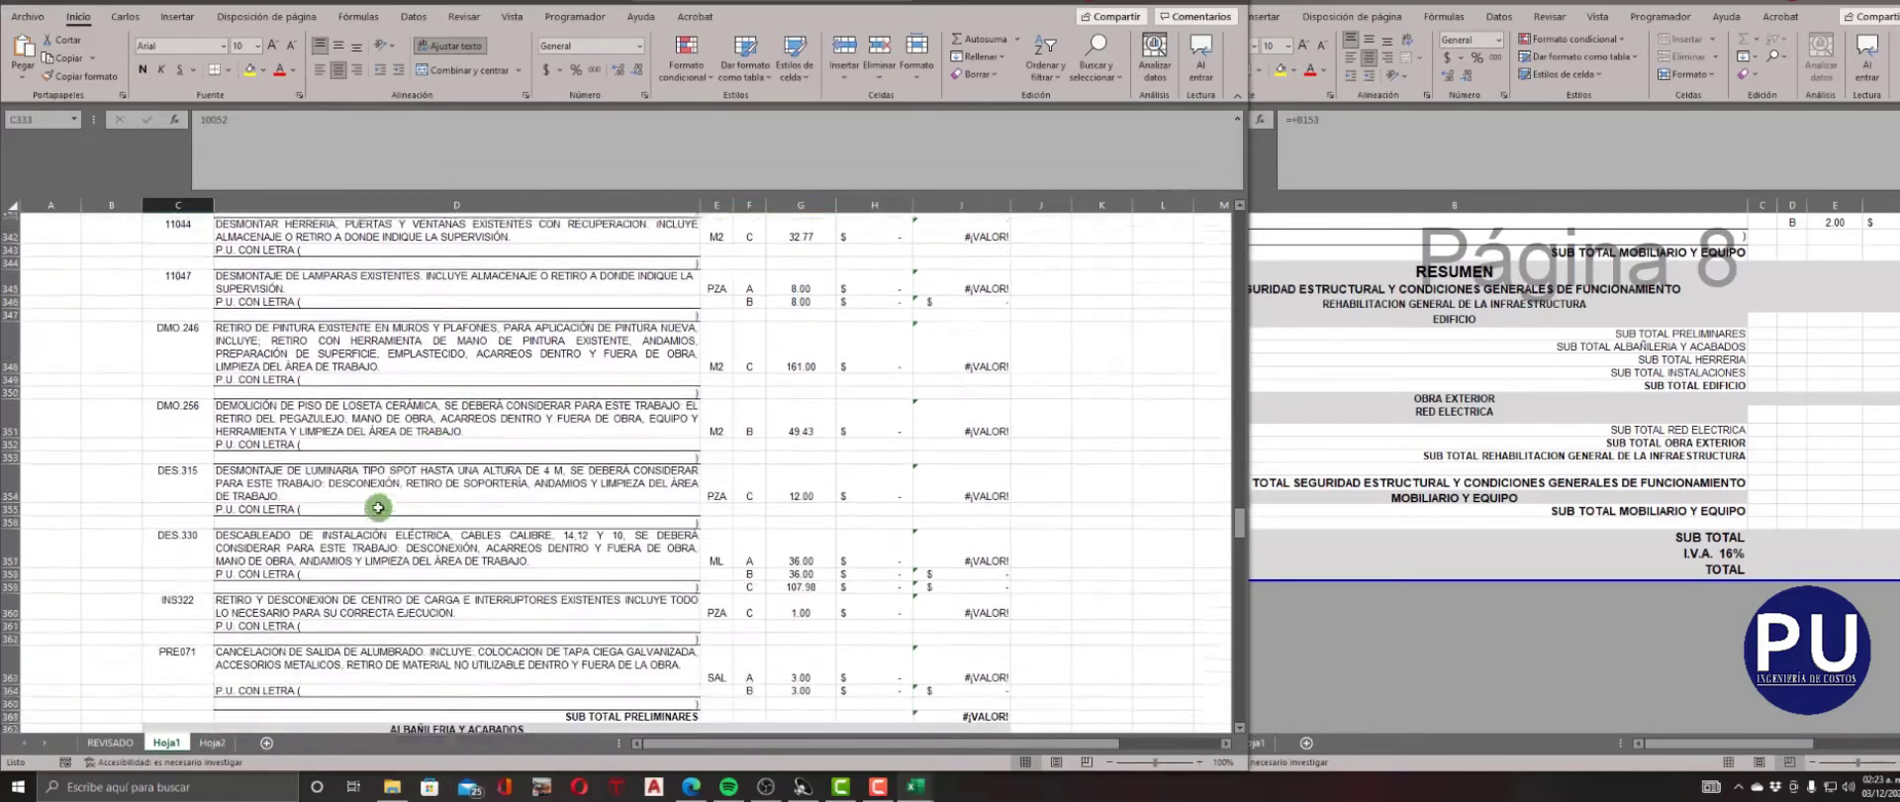
pyautogui.click(112, 440)
pyautogui.write('5')
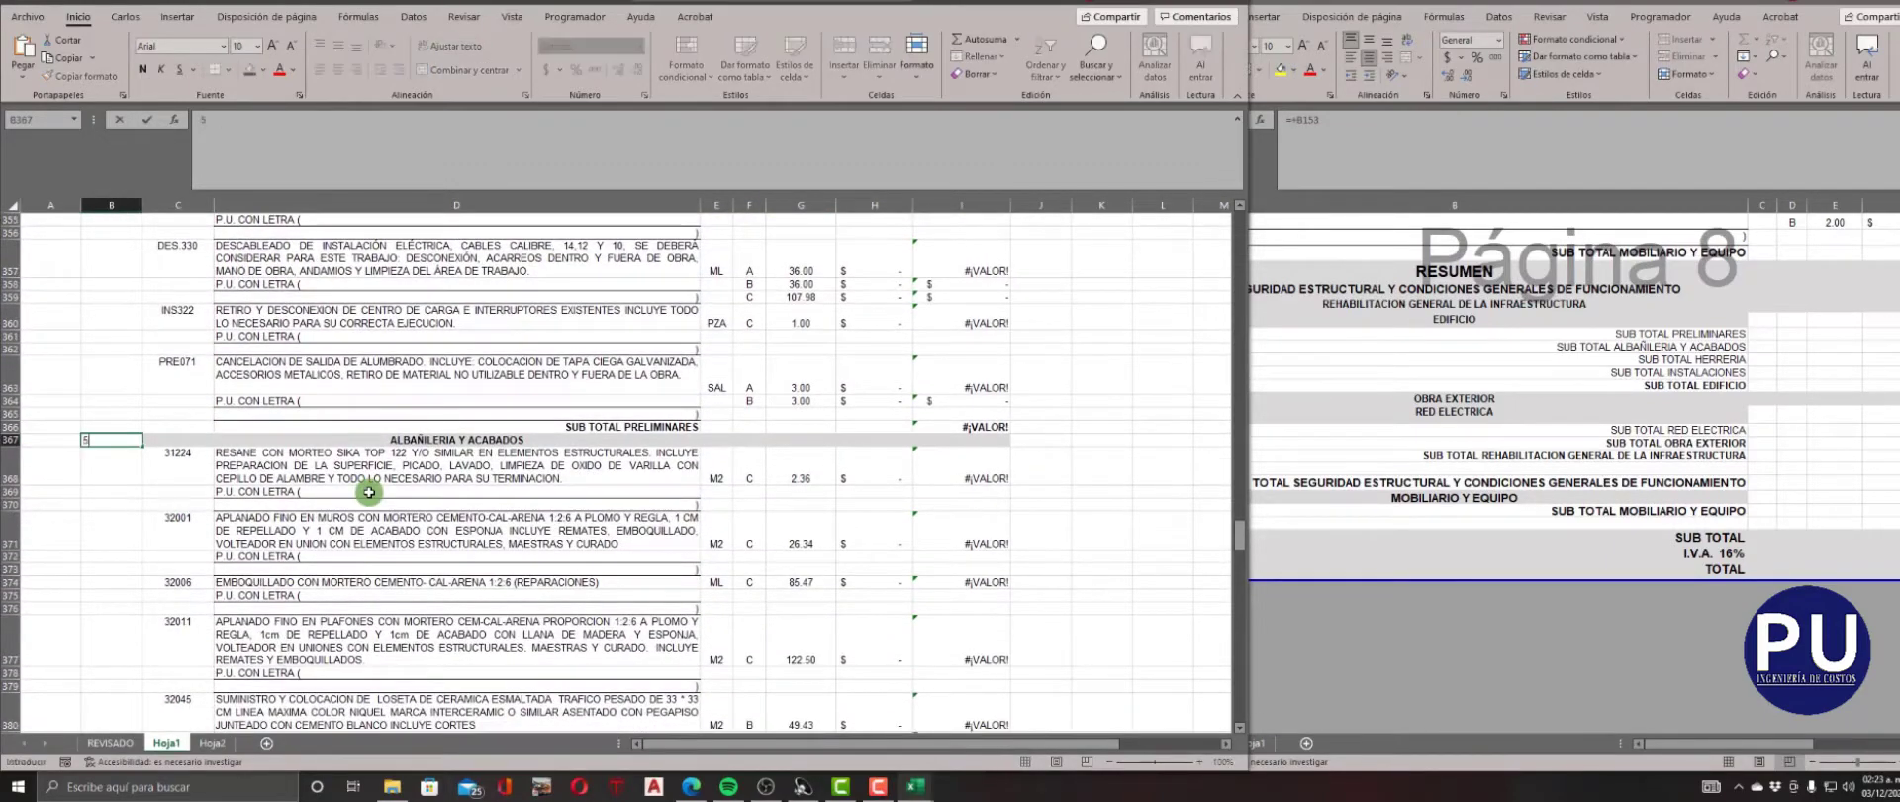
pyautogui.press('Tab')
pyautogui.press('Down')
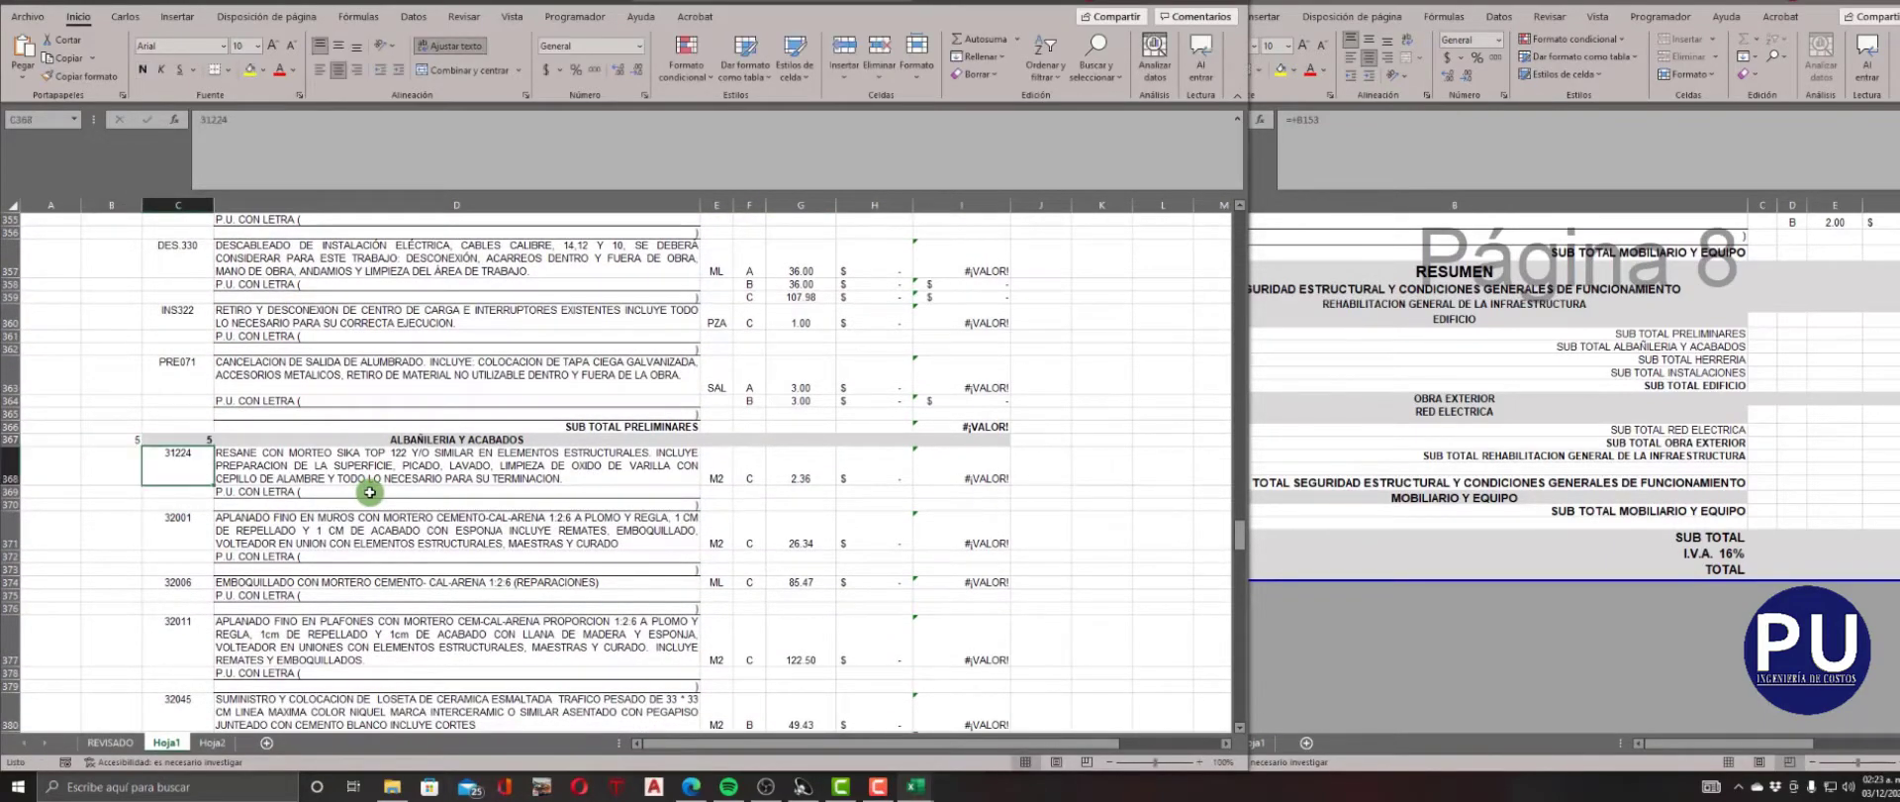
# Enter 5 as NIVEL and CLAVE for the HERRERIA heading in row 435.
pyautogui.scroll(-8, 199, 535)
pyautogui.scroll(-17, 199, 535)
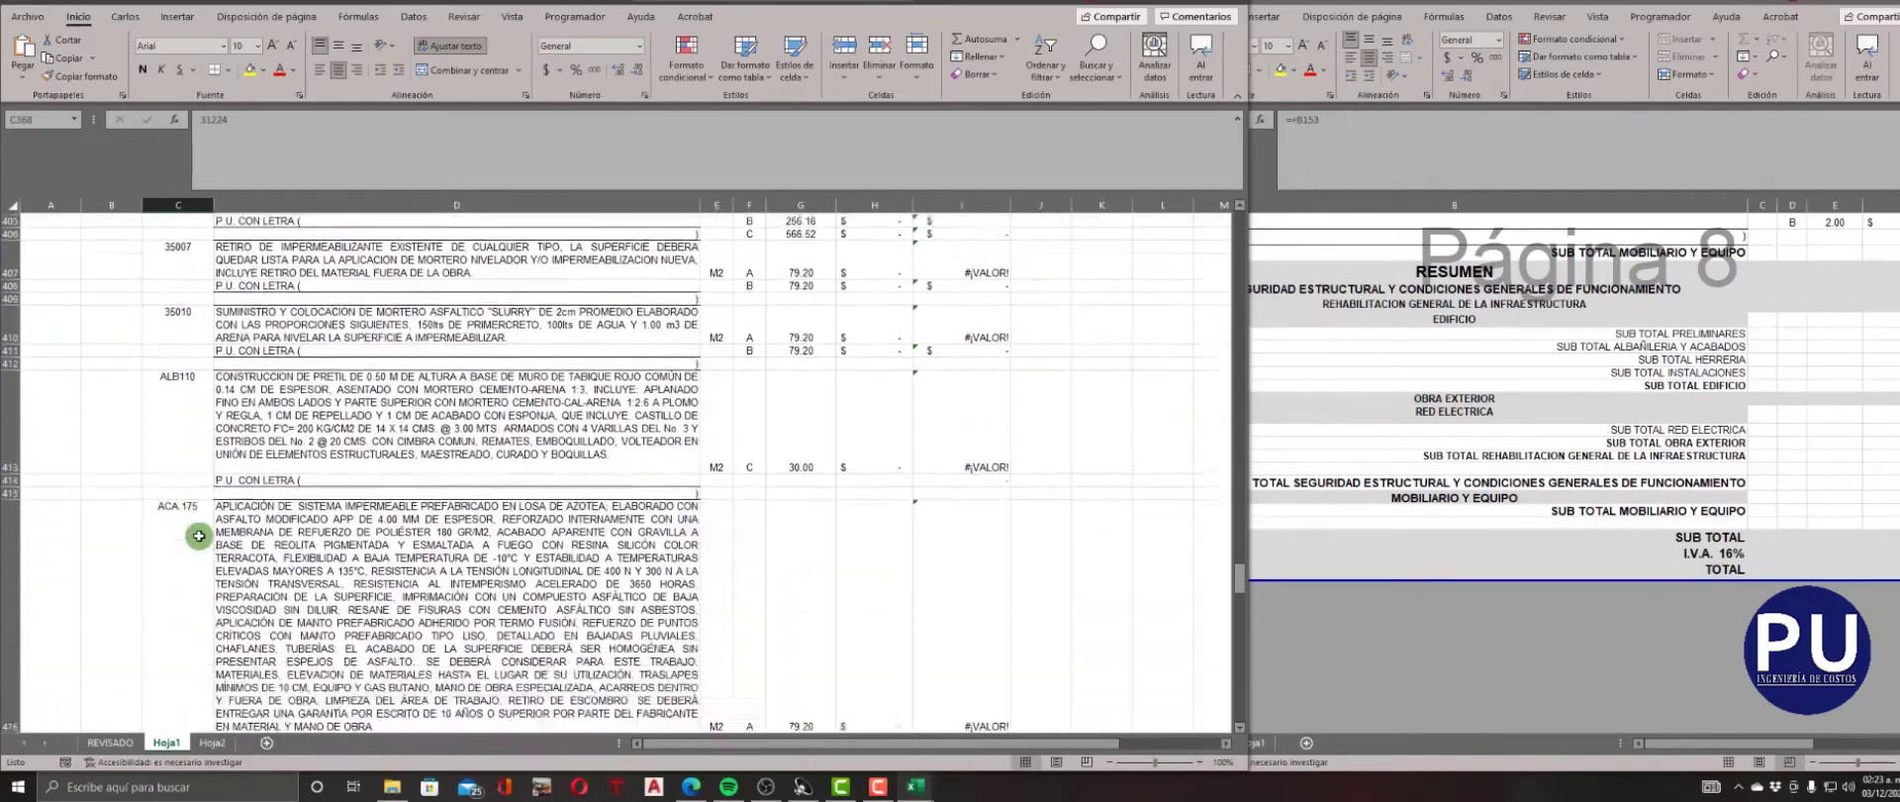
pyautogui.scroll(3, 199, 535)
pyautogui.click(110, 478)
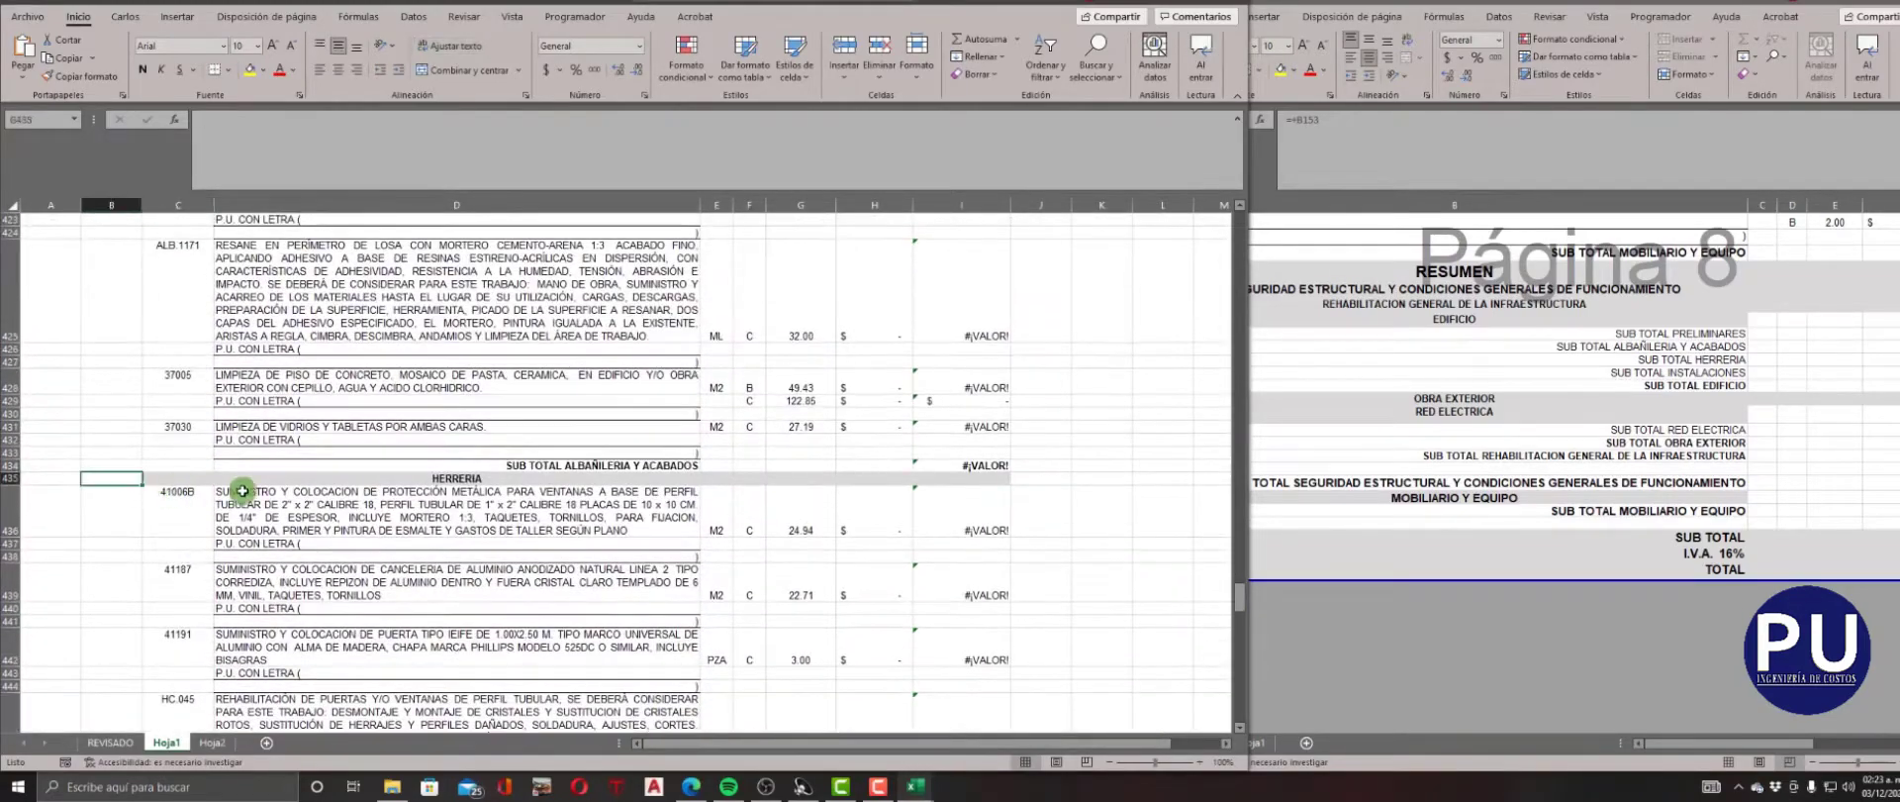
pyautogui.write('5')
pyautogui.press('Right')
pyautogui.write('5')
pyautogui.press('Down')
# Enter 5 as NIVEL and CLAVE for the INSTALACIONES heading in row 449.
pyautogui.scroll(-5, 274, 492)
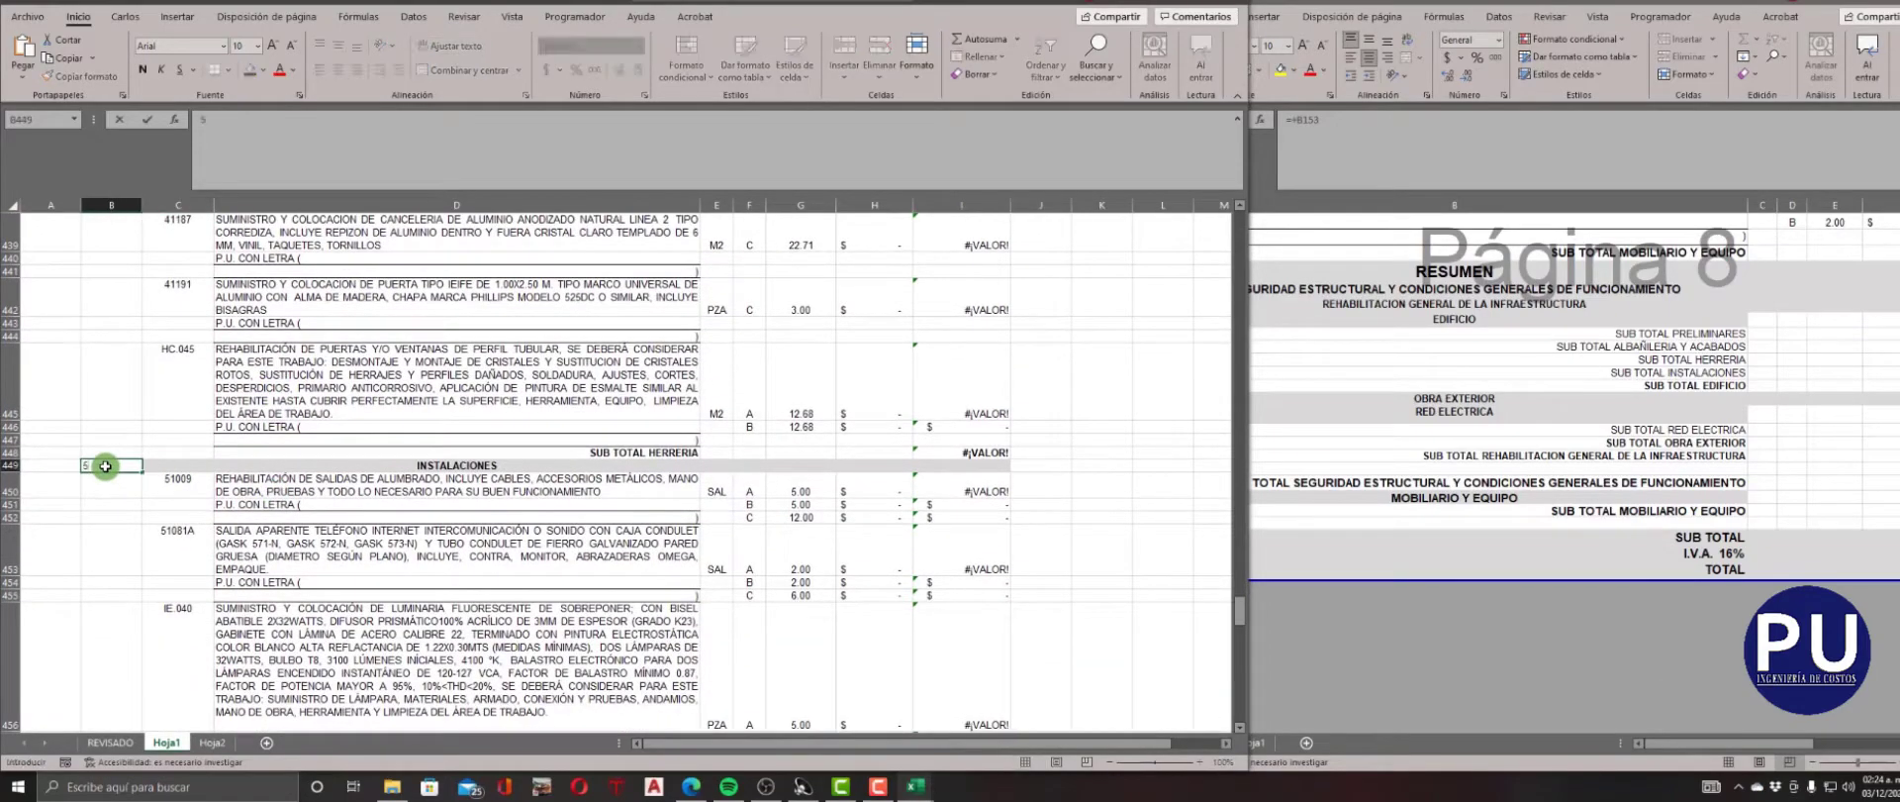
pyautogui.press('Right')
pyautogui.press('Down')
# Enter 3 as NIVEL and CLAVE for the RED ELECTRICA heading in row 477.
pyautogui.scroll(-4, 105, 466)
pyautogui.scroll(-5, 105, 466)
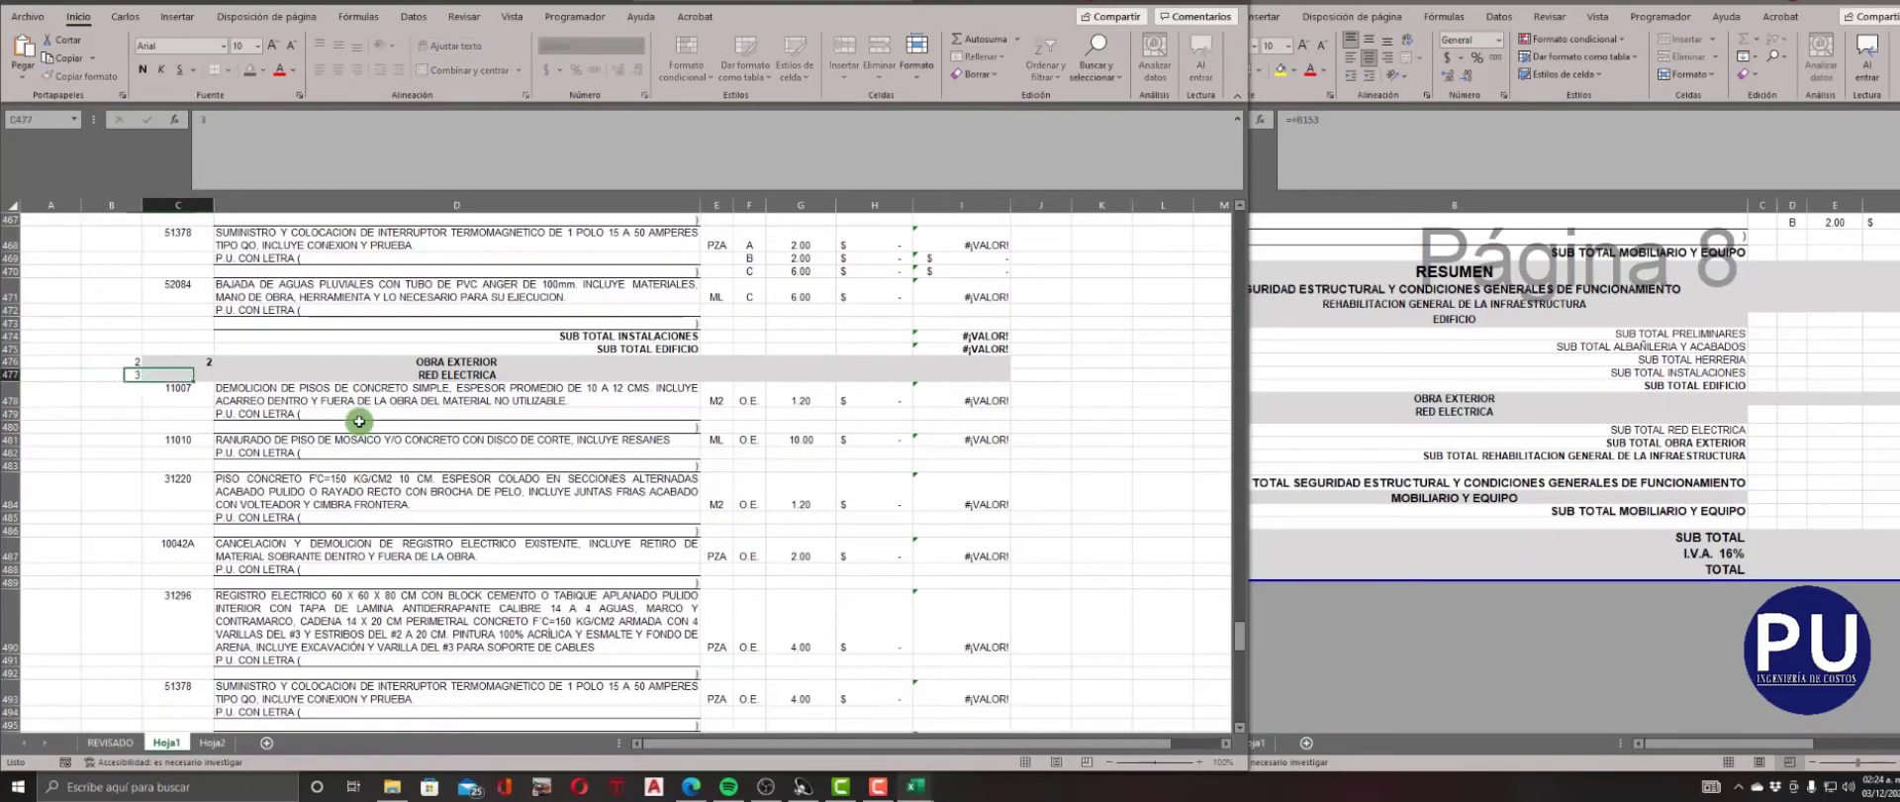
pyautogui.press('Right')
pyautogui.press('Down')
# Enter 3 as NIVEL and CLAVE for the MOBILIARIO Y EQUIPO heading in row 554.
pyautogui.scroll(-5, 358, 420)
pyautogui.scroll(-16, 358, 421)
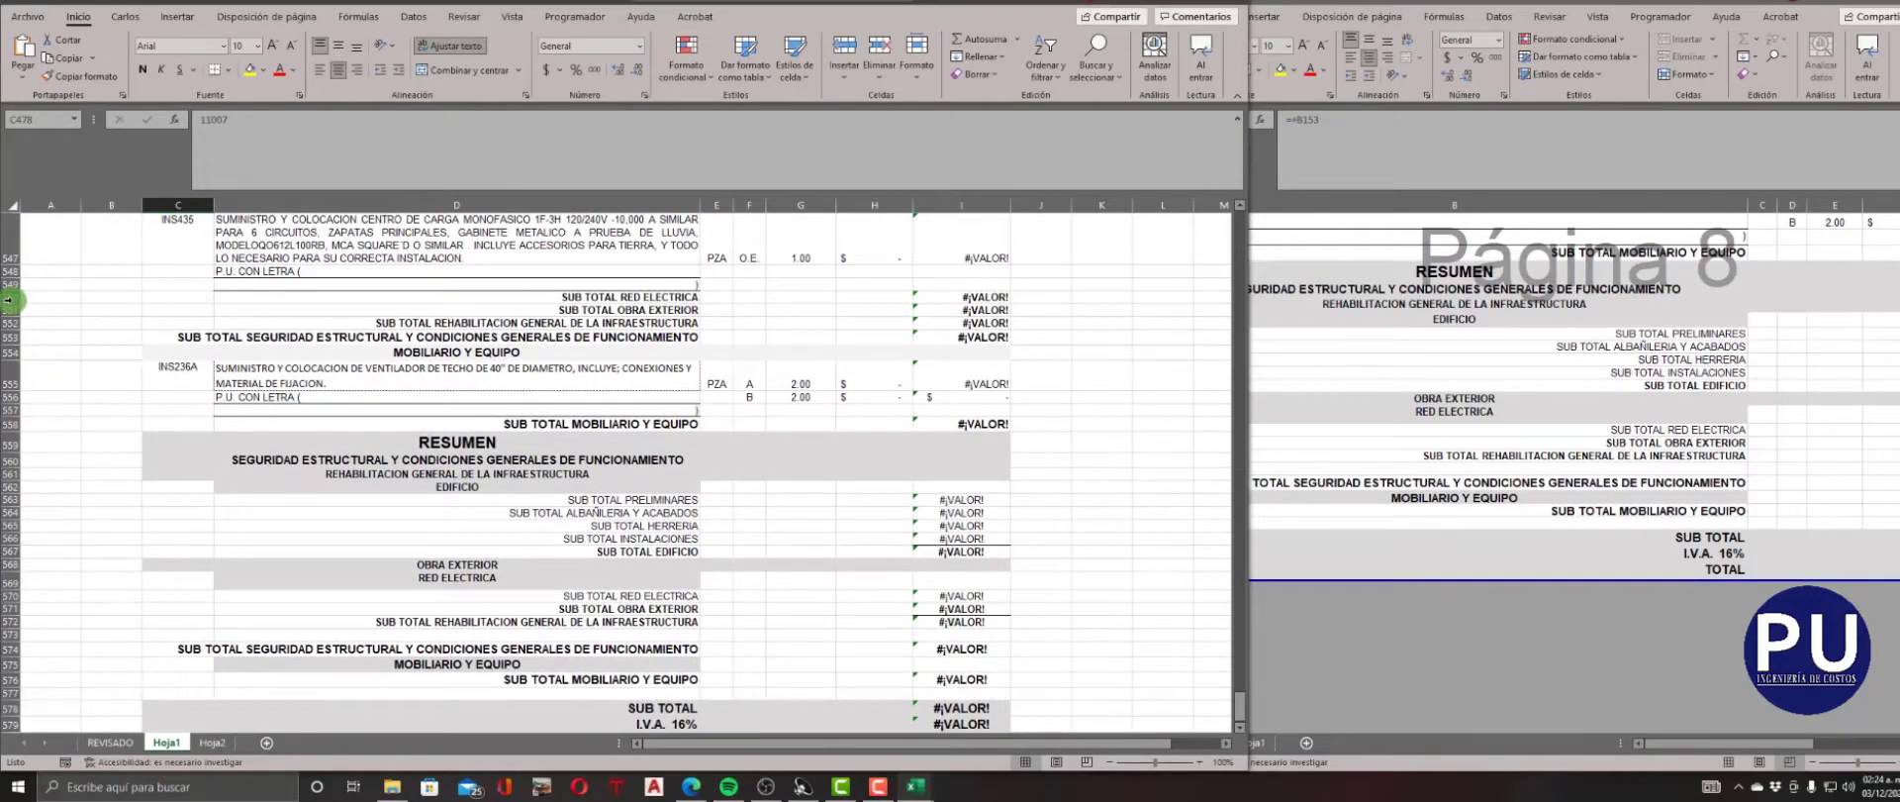
pyautogui.moveTo(8, 300); pyautogui.dragTo(14, 552)
pyautogui.scroll(6, 13, 552)
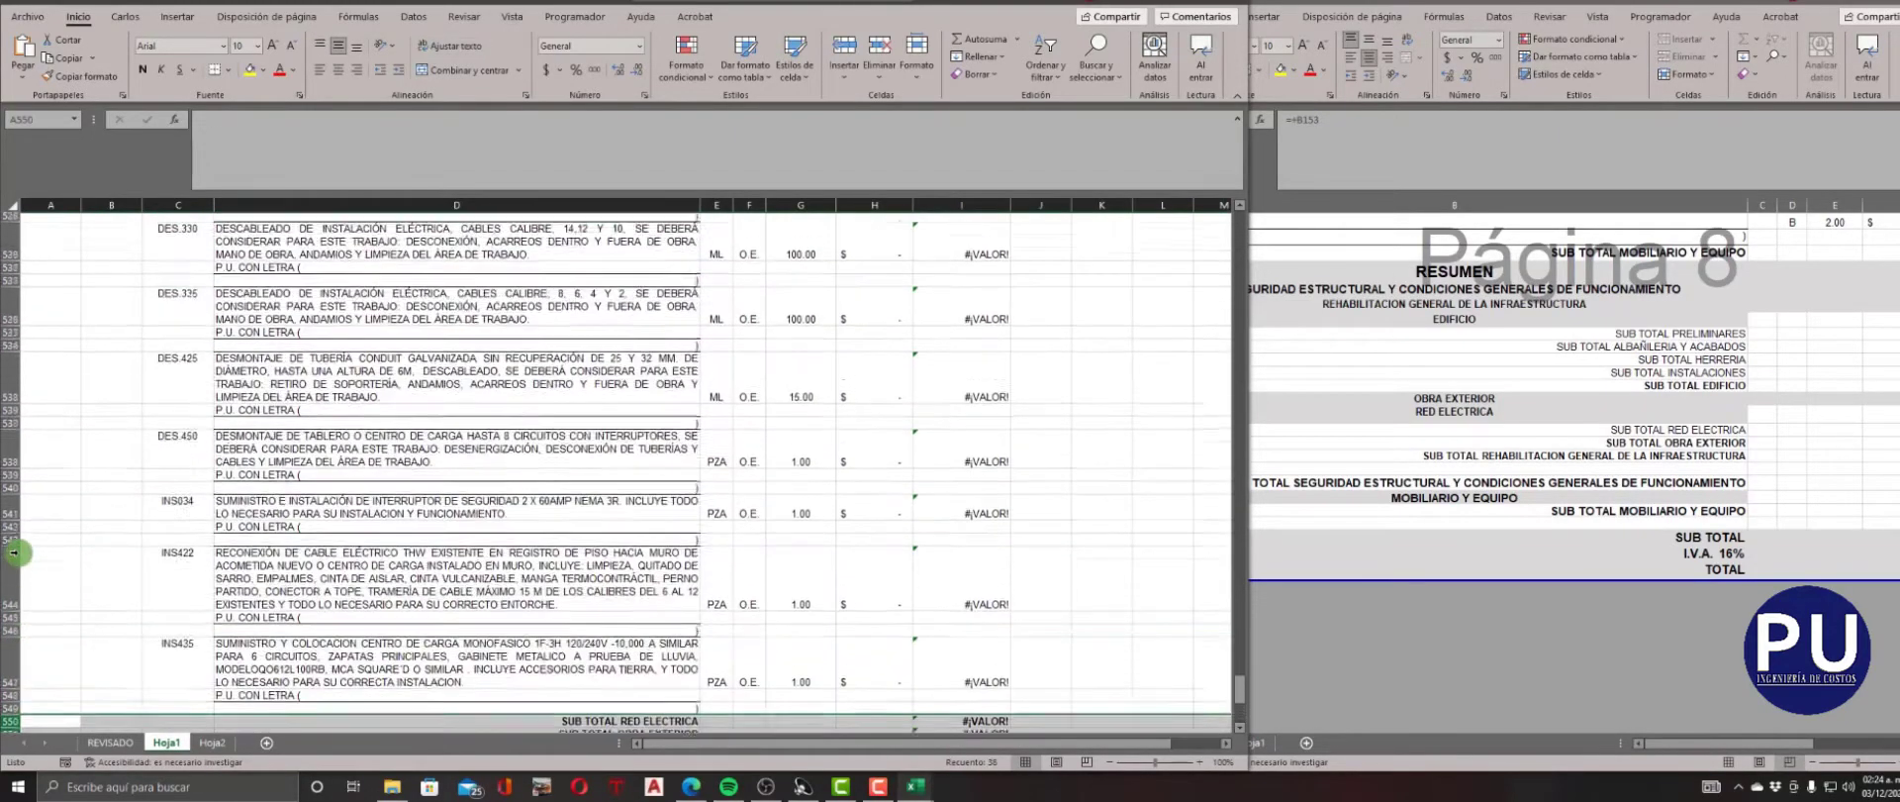
pyautogui.scroll(20, 14, 552)
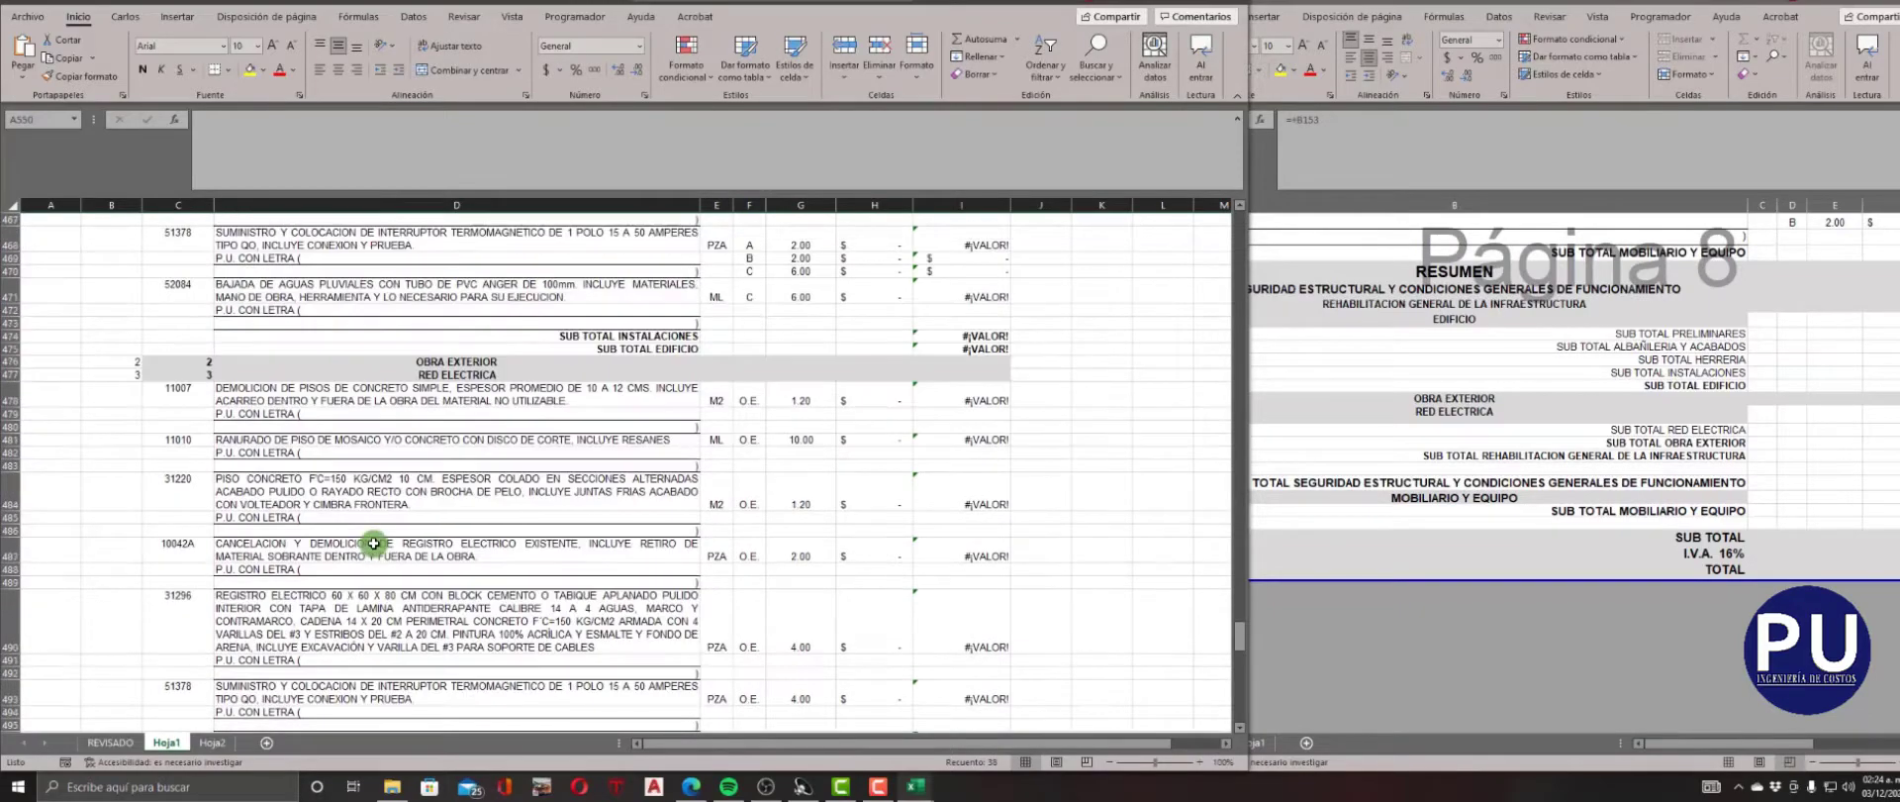
pyautogui.scroll(-9, 373, 543)
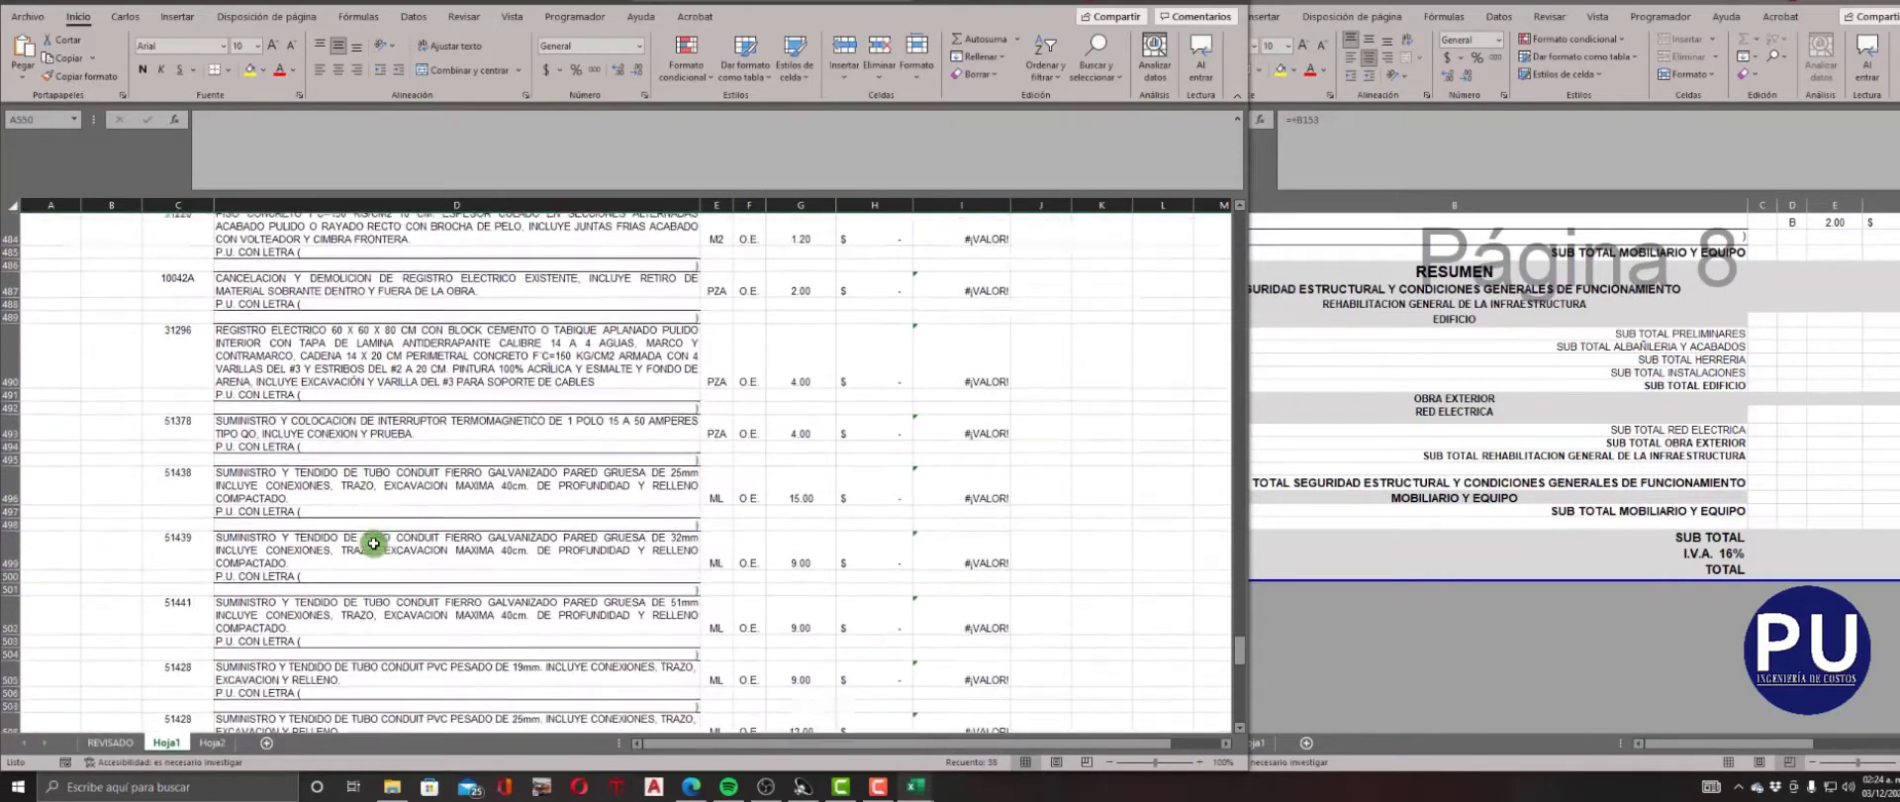
pyautogui.scroll(-13, 373, 543)
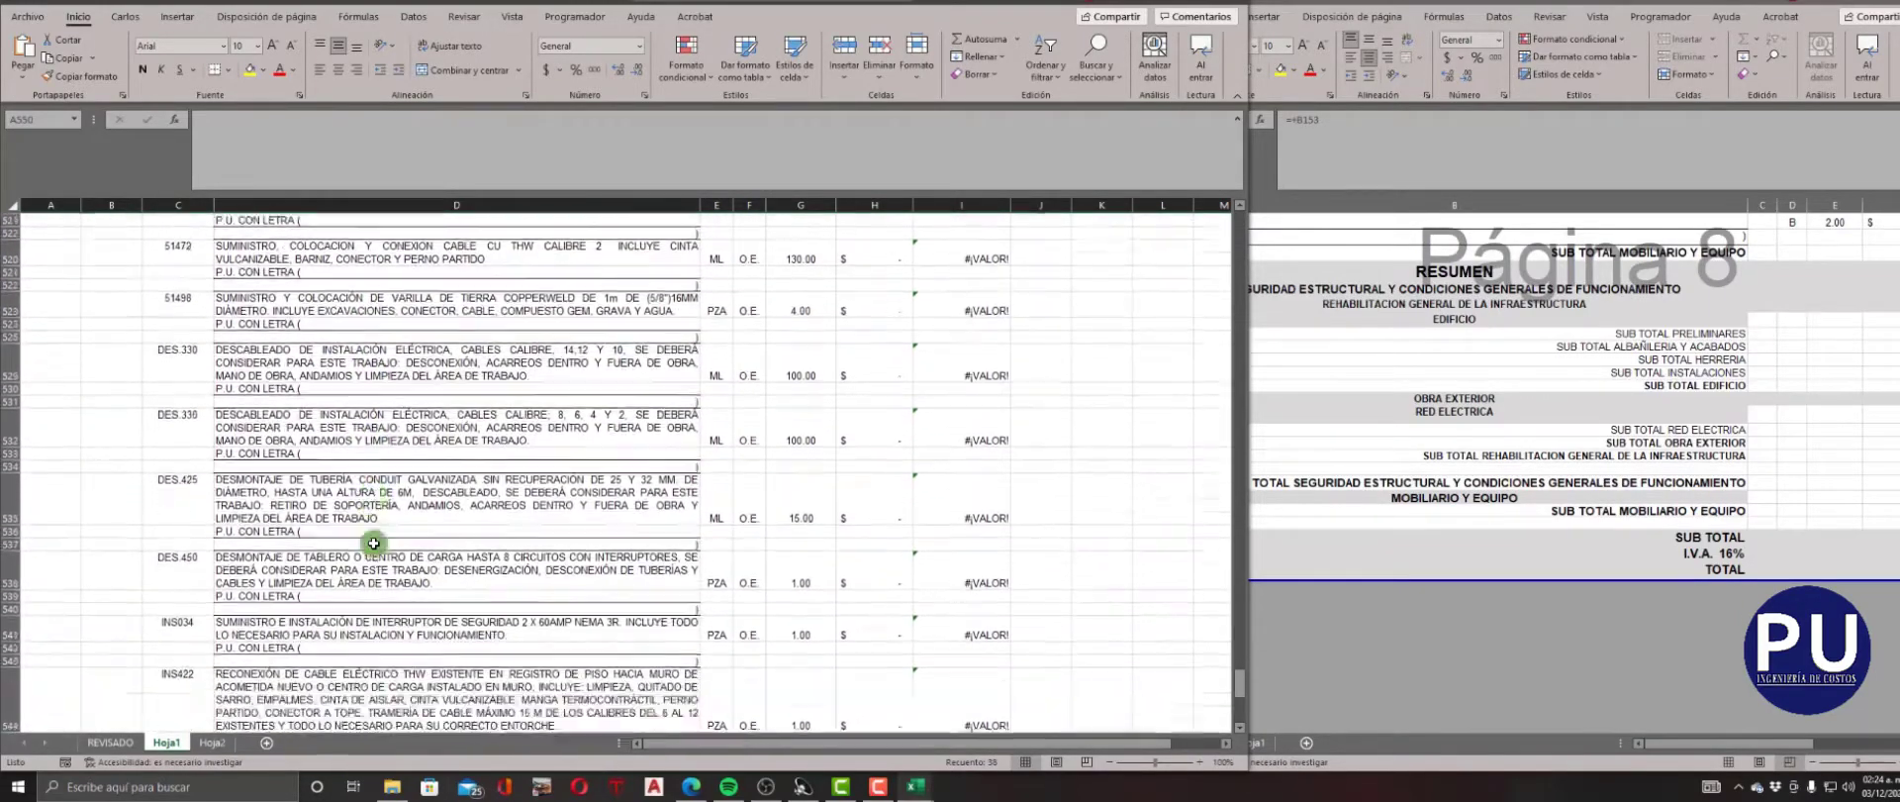
pyautogui.click(388, 571)
pyautogui.scroll(-3, 435, 569)
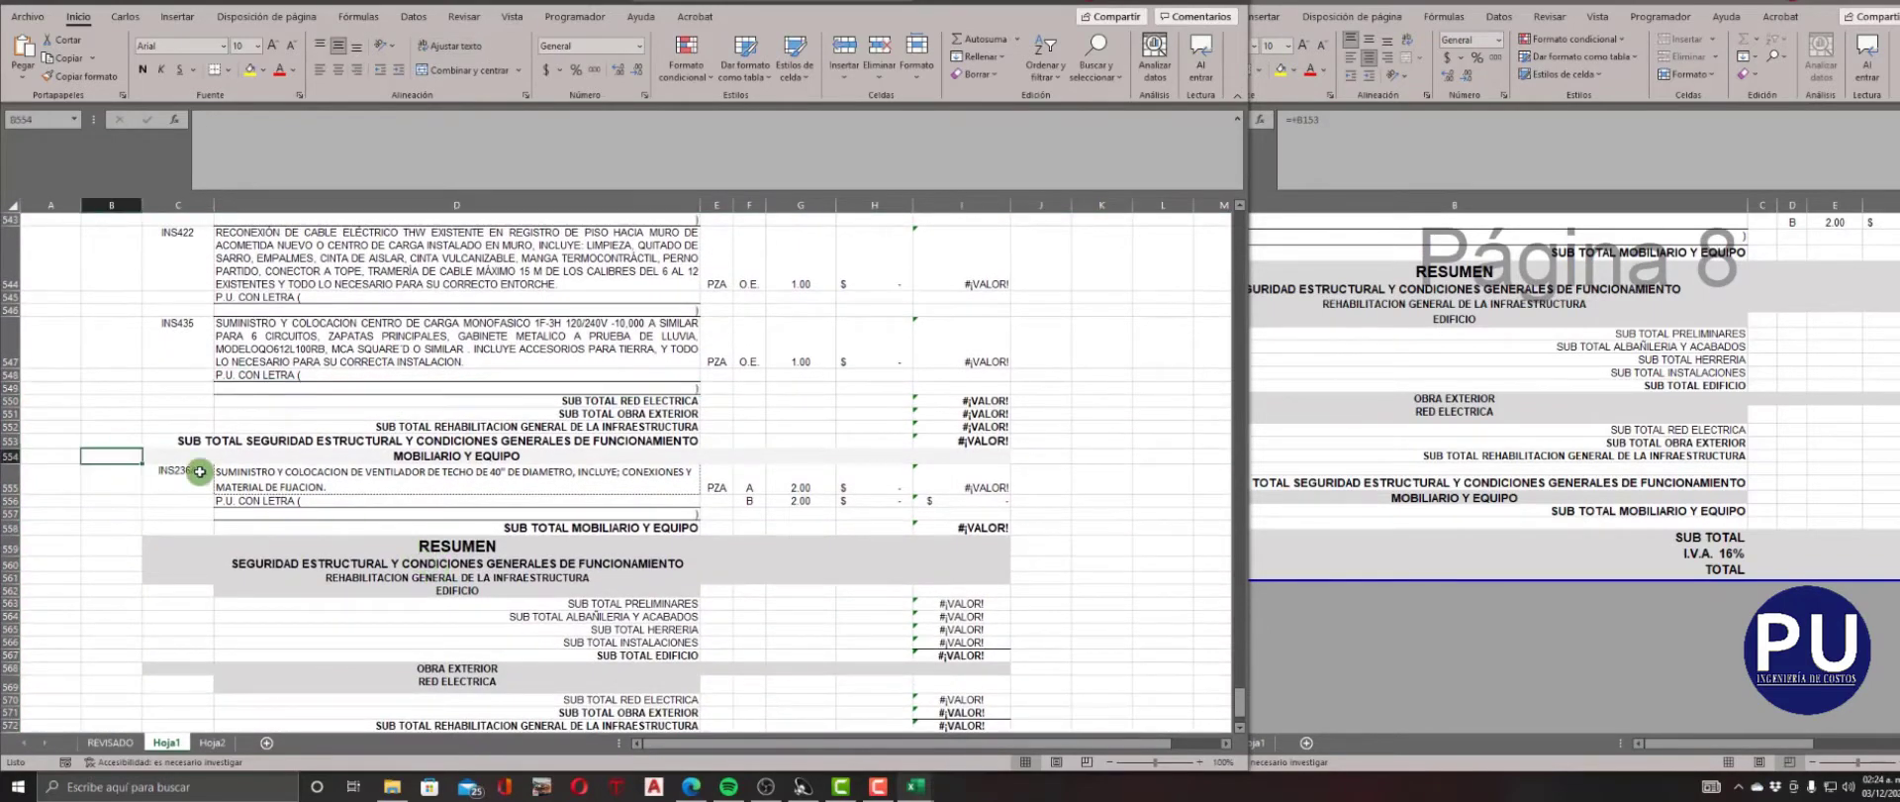
pyautogui.scroll(20, 404, 534)
pyautogui.scroll(-20, 404, 535)
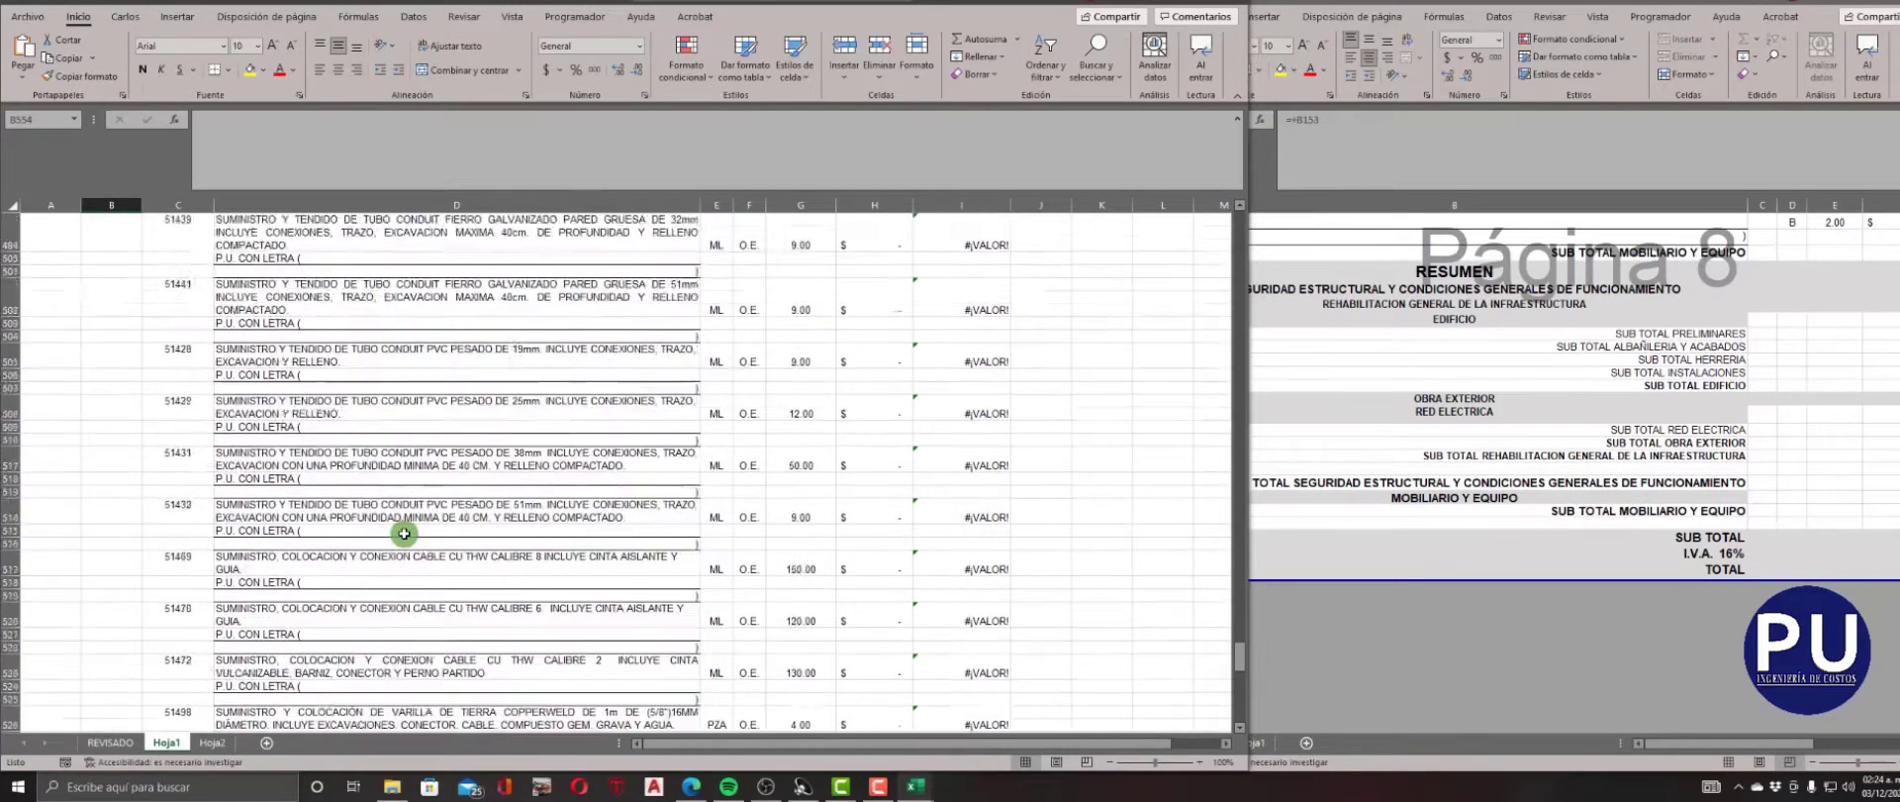
pyautogui.scroll(-4, 404, 535)
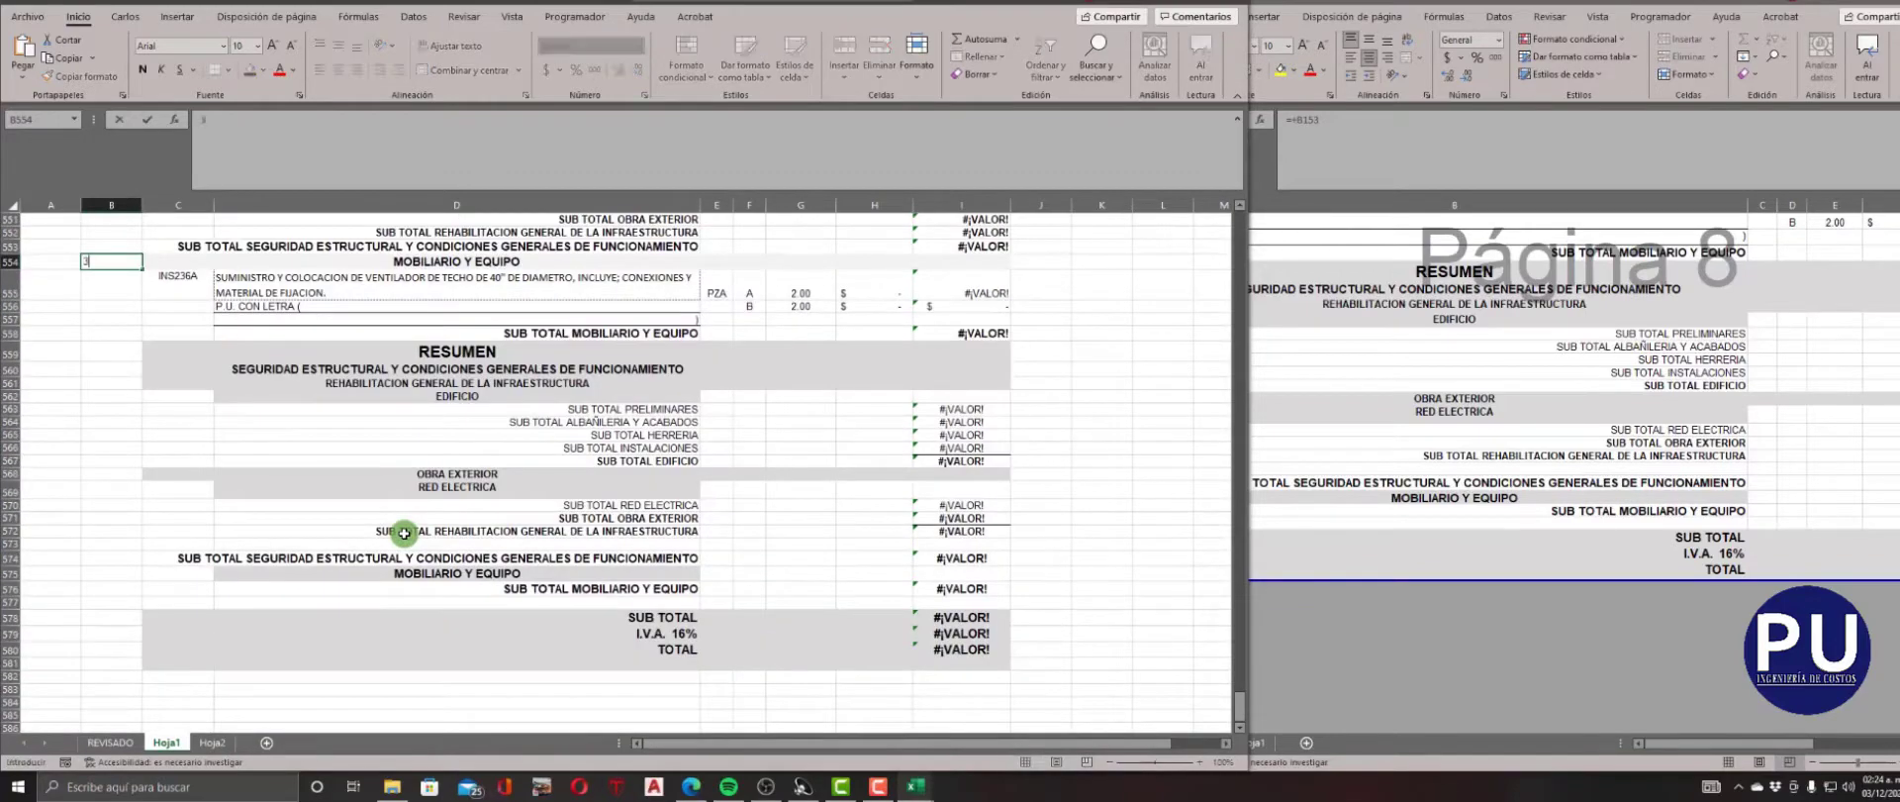
pyautogui.press('Right')
pyautogui.press('Down')
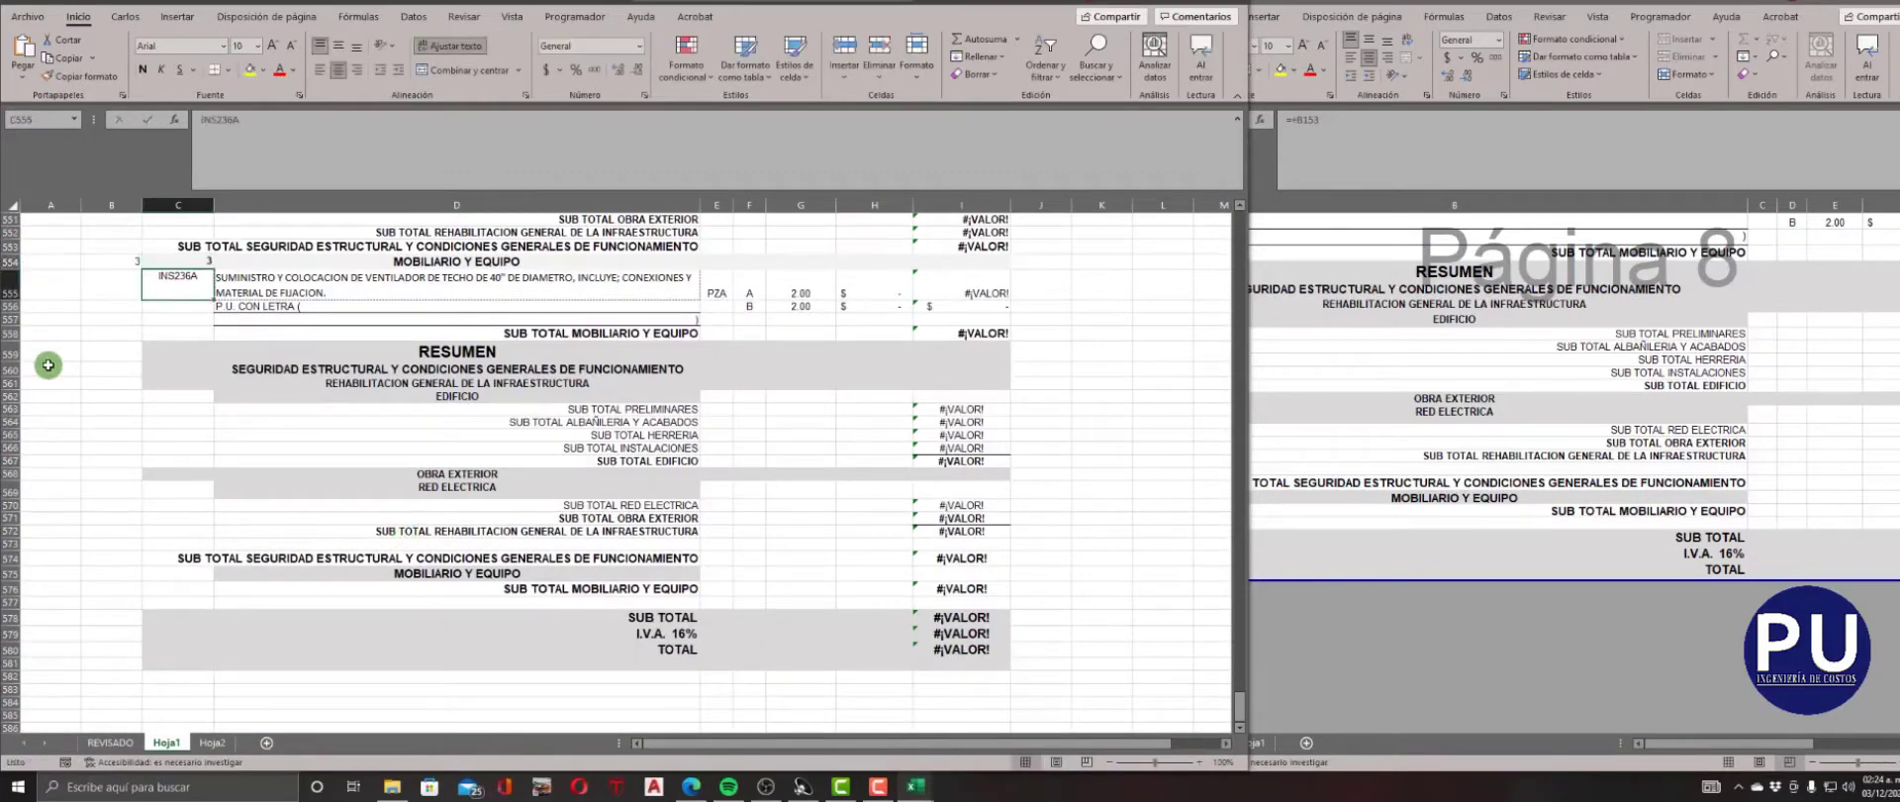
# Delete the rows of the RESUMEN block at the end of the sheet, starting at row 559.
pyautogui.moveTo(12, 351); pyautogui.dragTo(16, 714)
pyautogui.rightClick(18, 697)
pyautogui.click(61, 653)
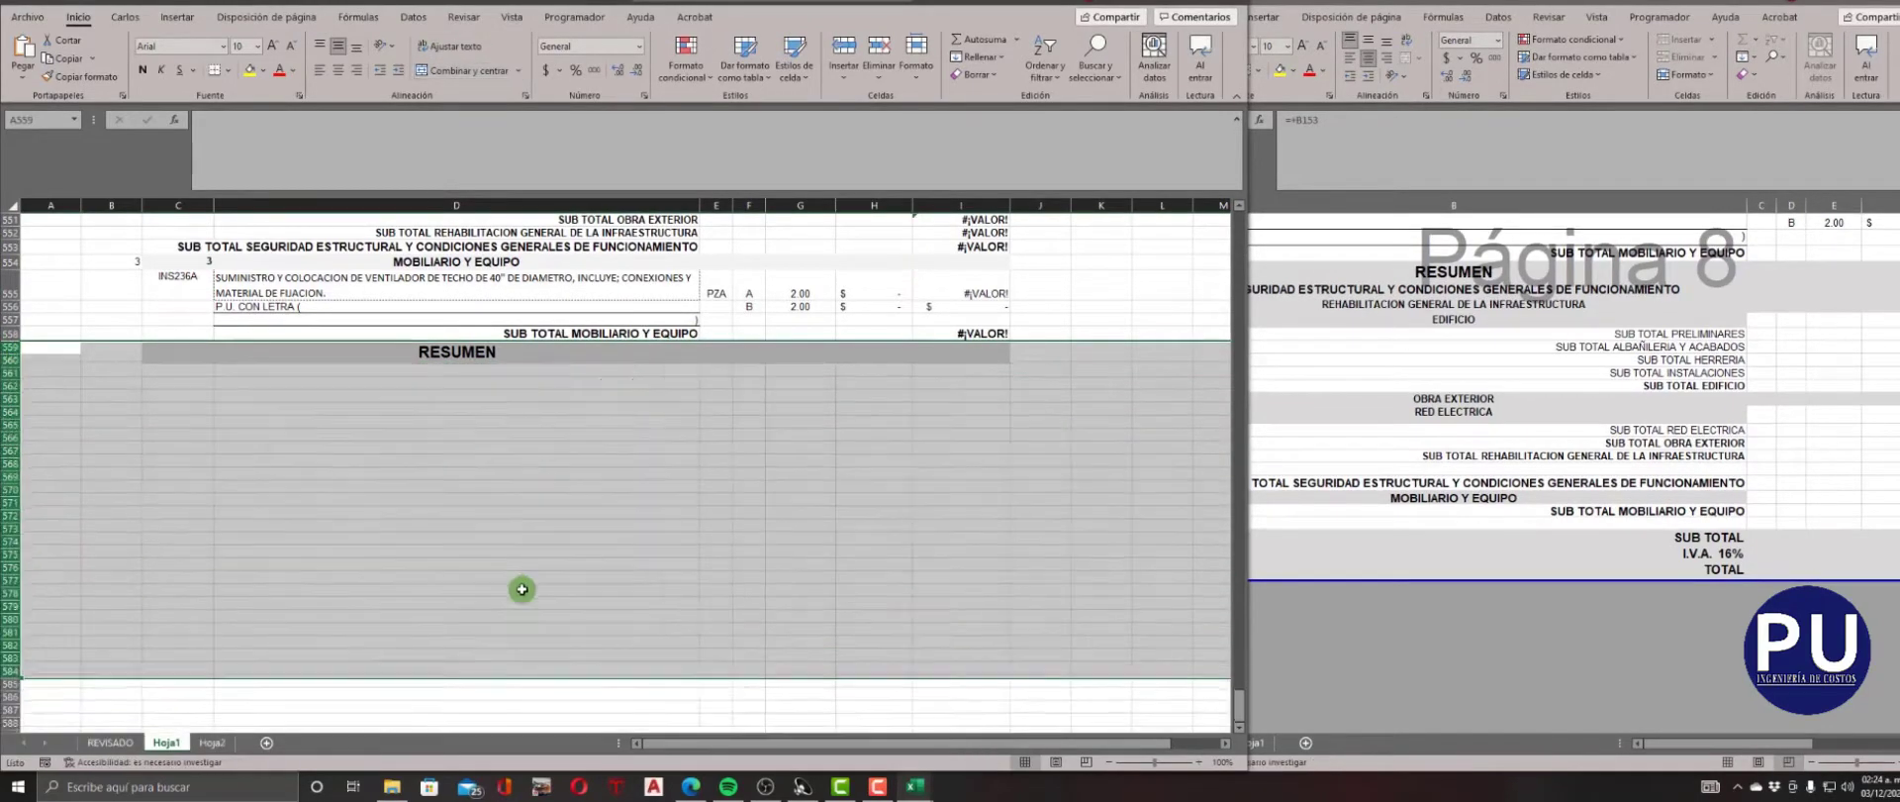
# Copy the code, description and unit of concept 10052 from row 333 into its second quantity line, row 334.
pyautogui.scroll(4, 722, 548)
pyautogui.scroll(20, 666, 555)
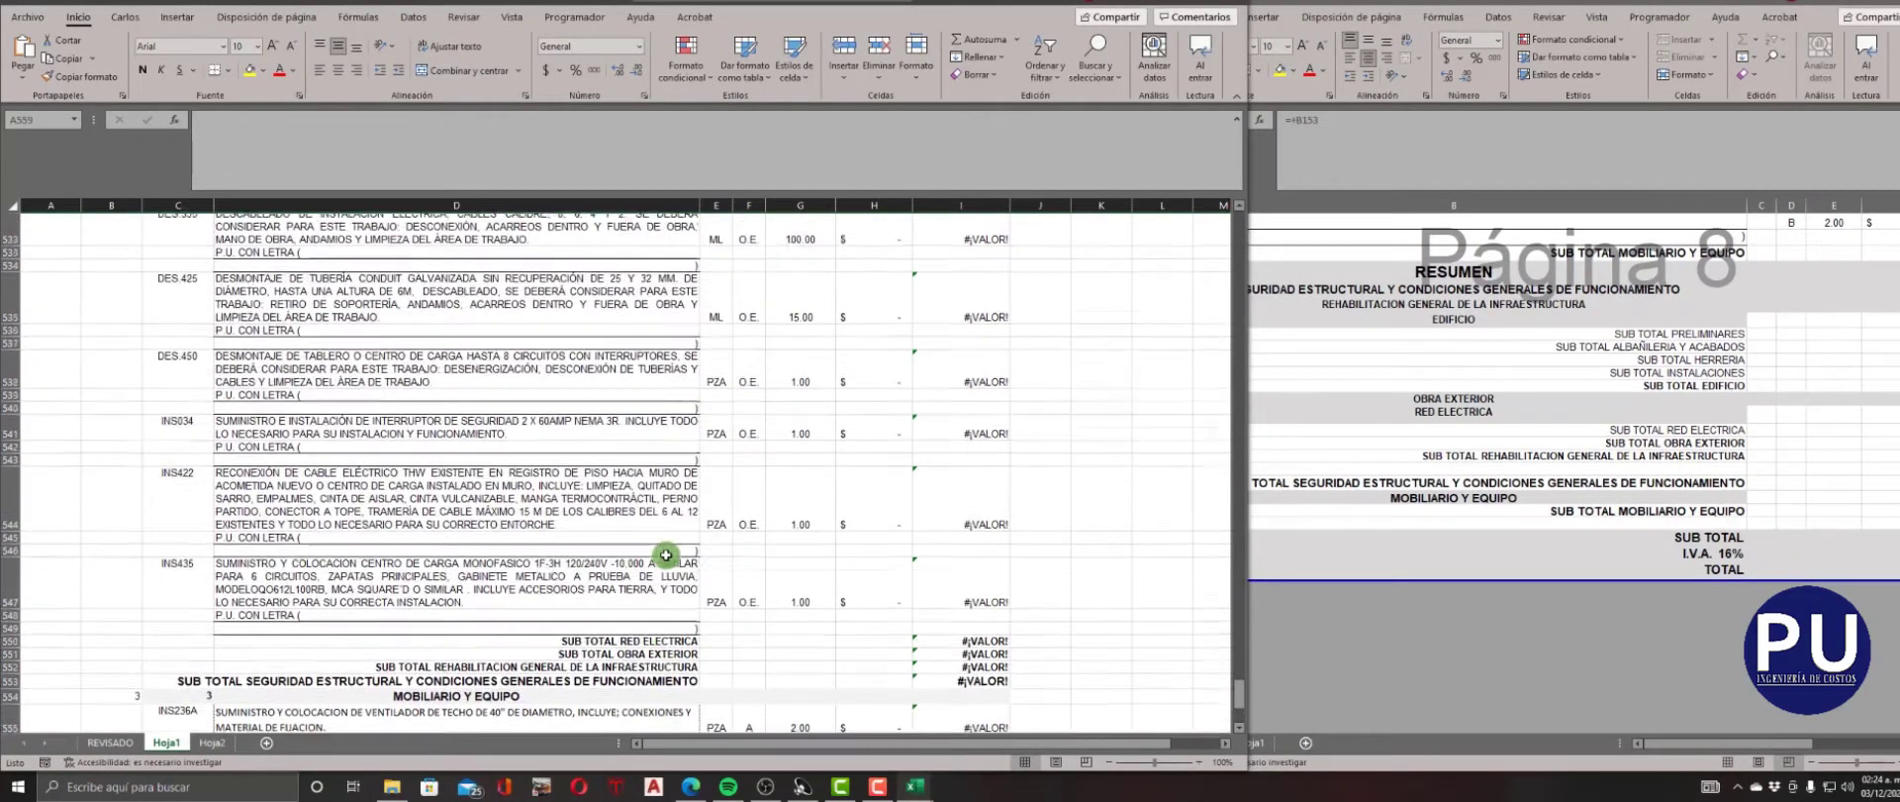
pyautogui.scroll(20, 667, 554)
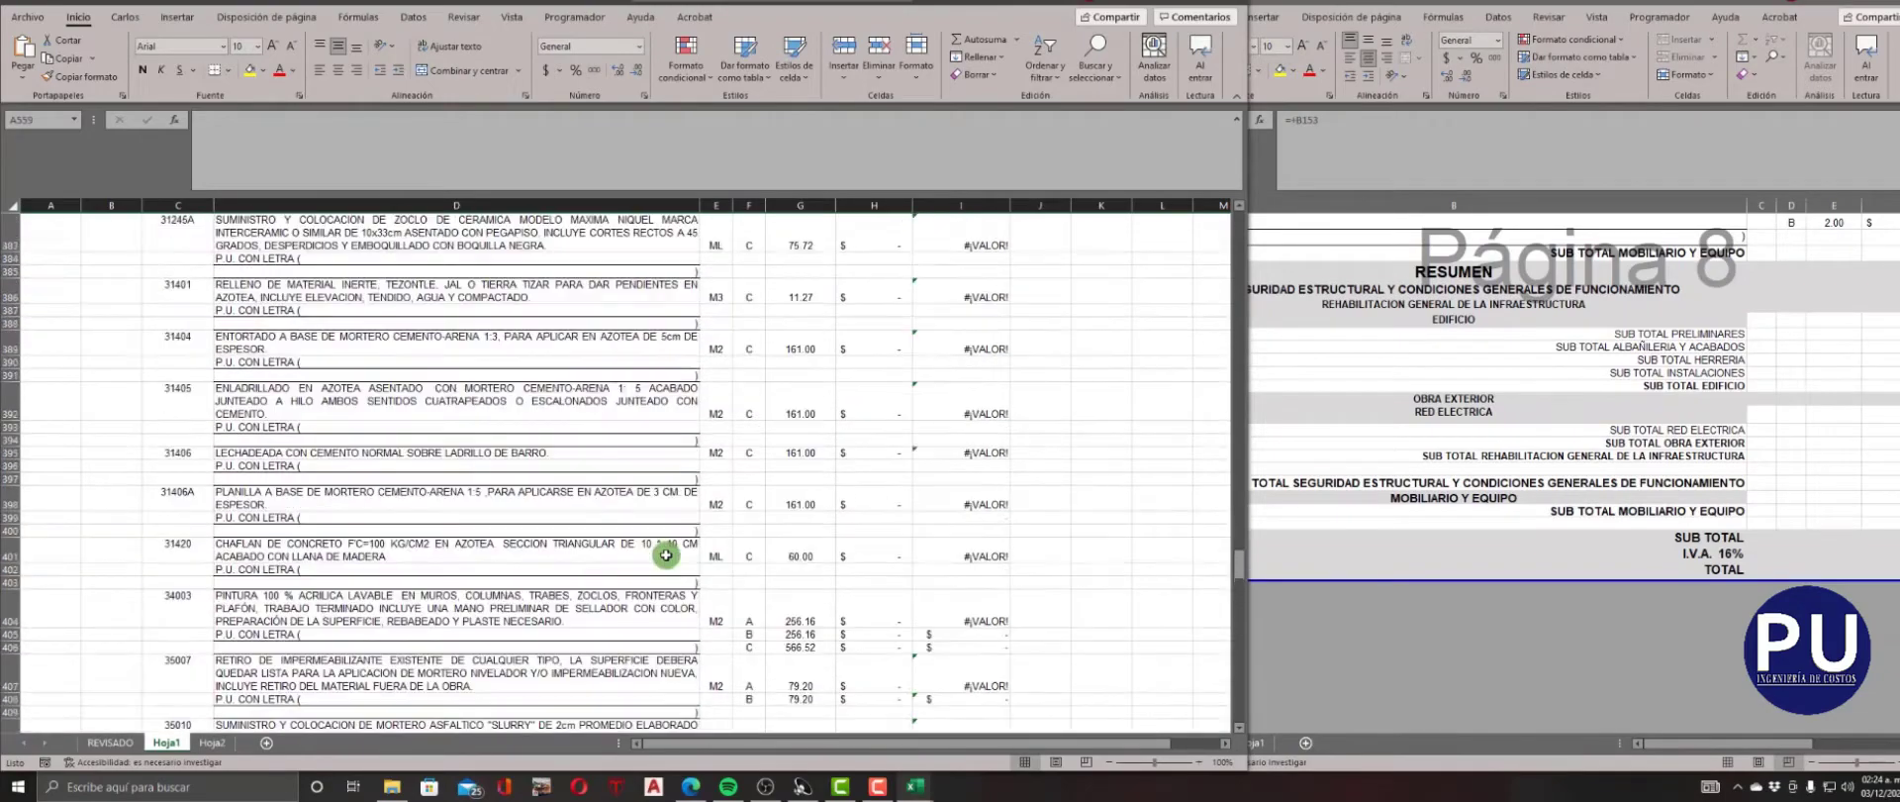
pyautogui.scroll(-4, 666, 555)
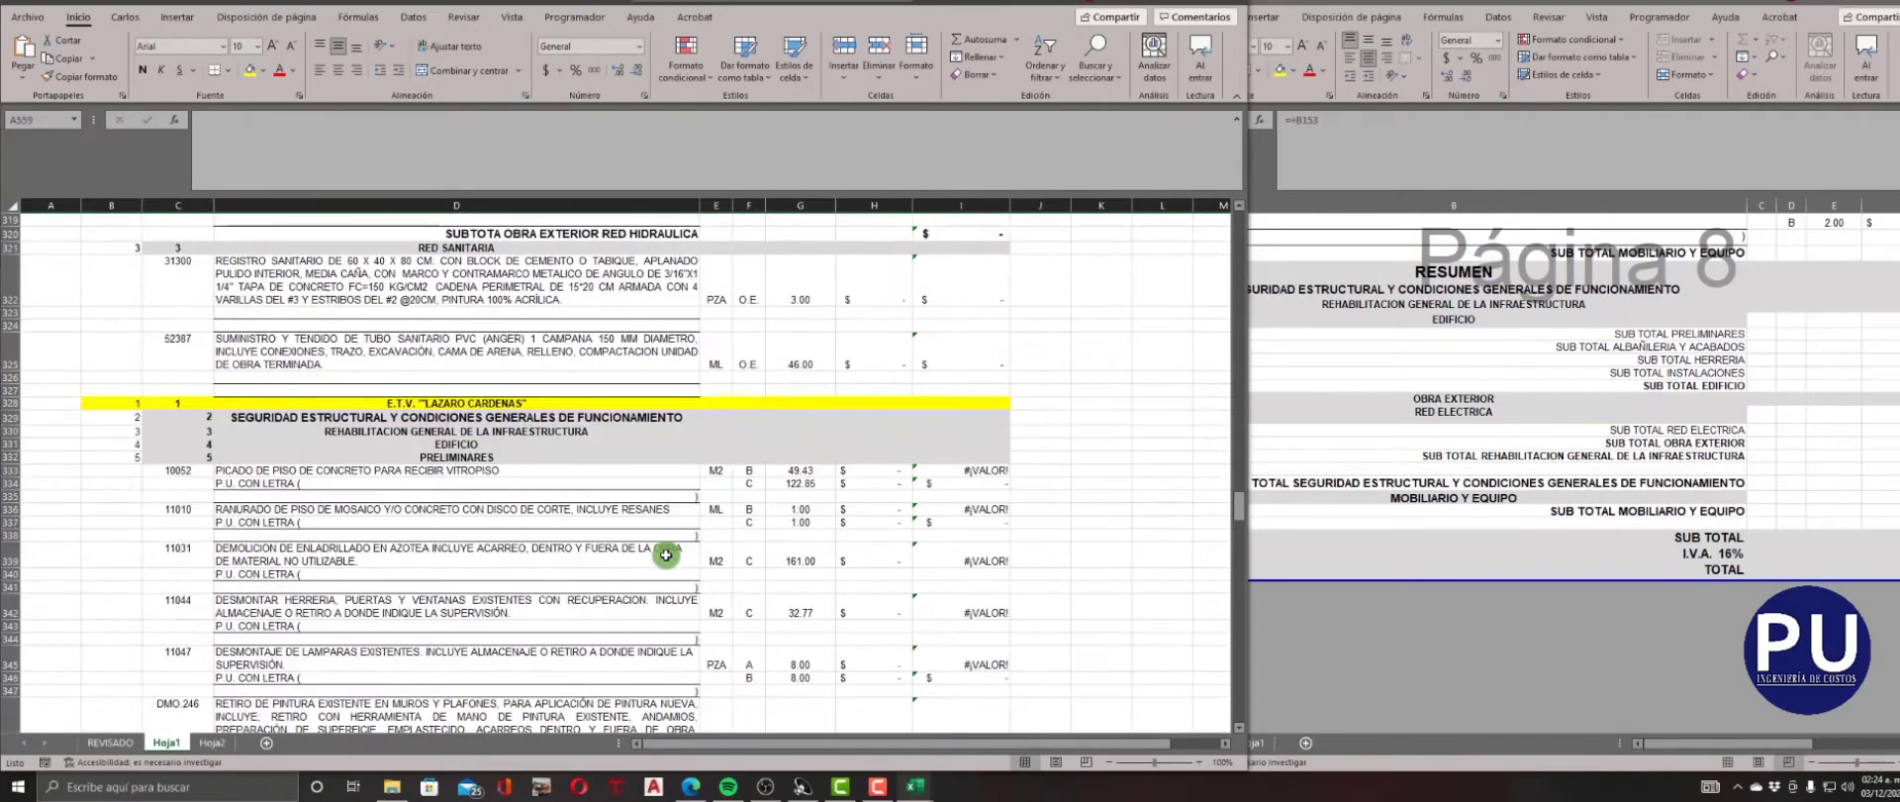
pyautogui.moveTo(719, 379); pyautogui.dragTo(311, 379)
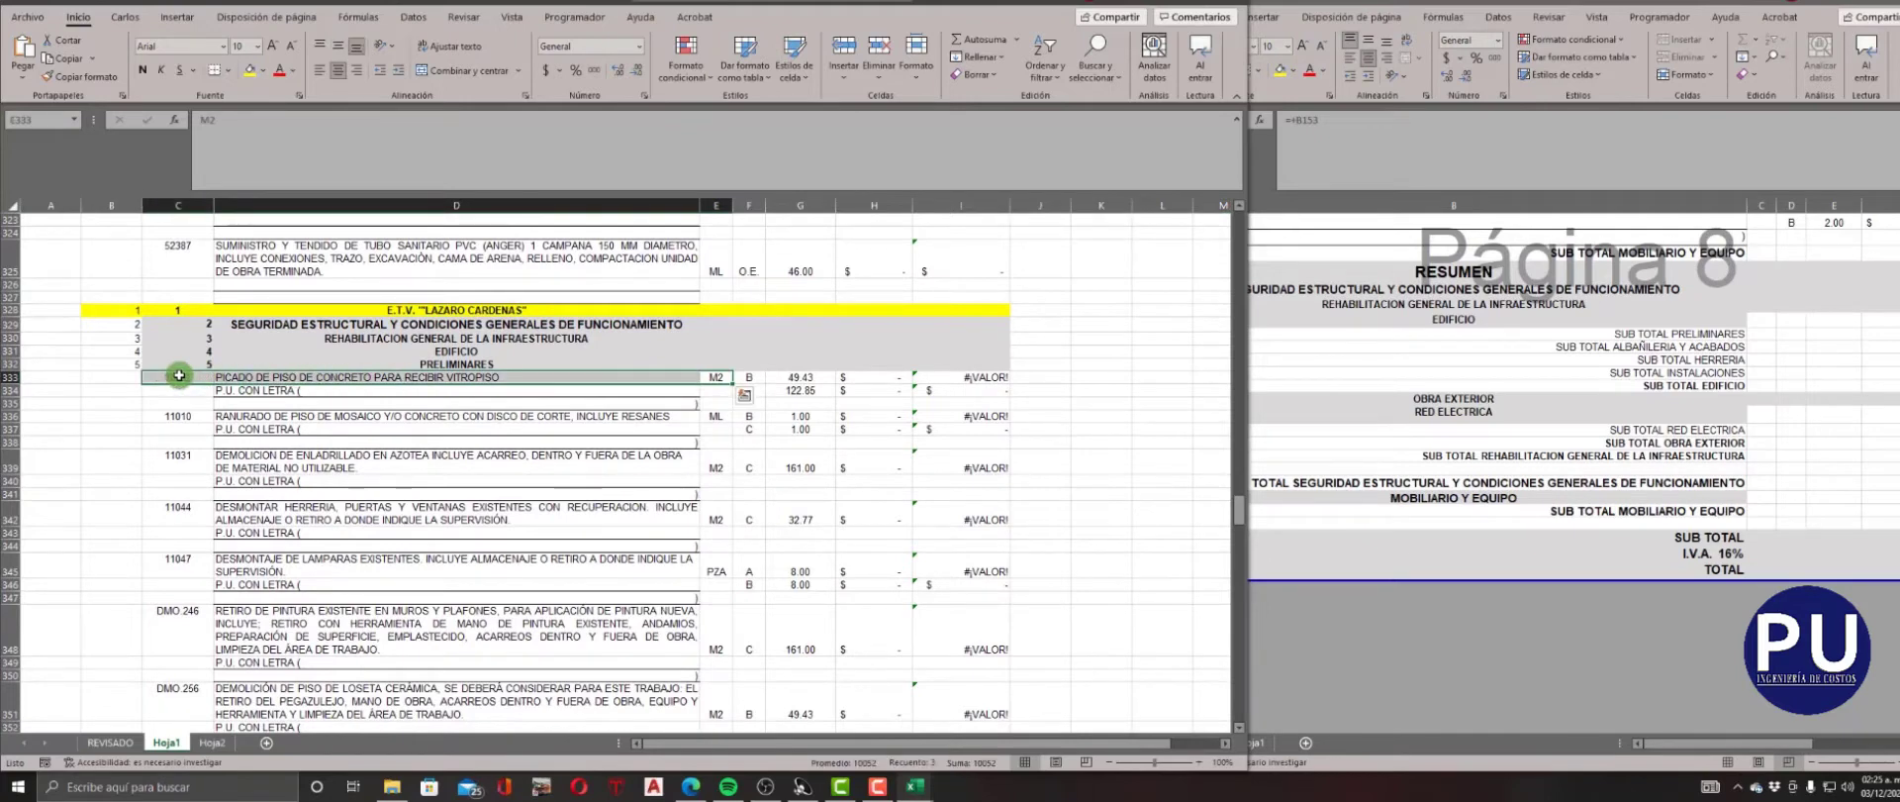
pyautogui.press('Down')
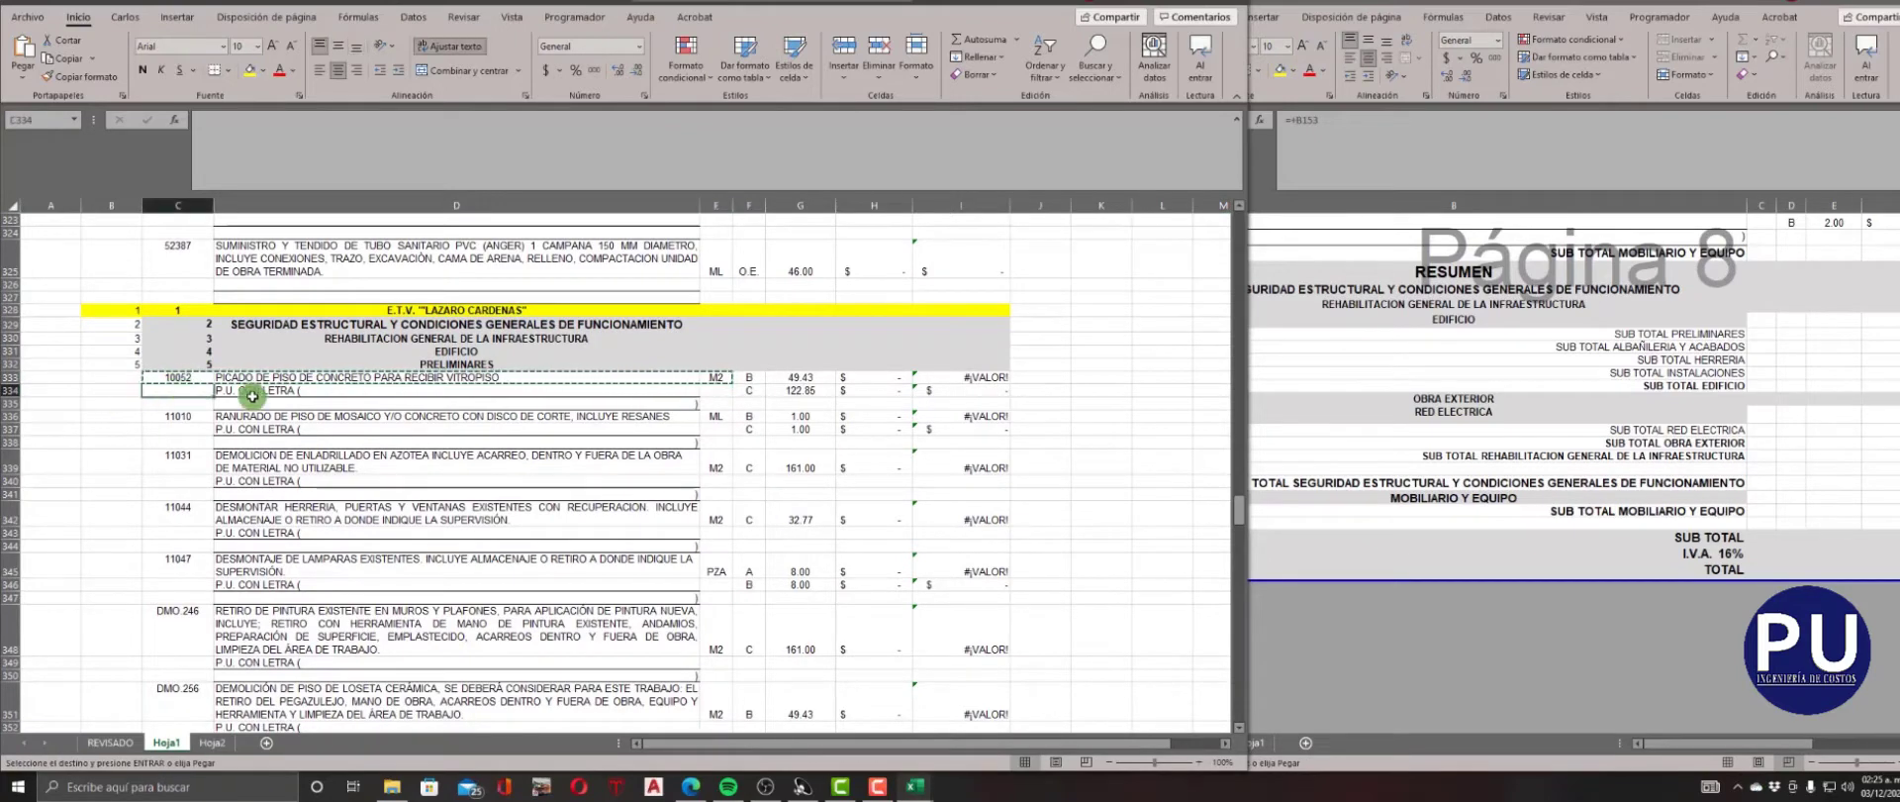
pyautogui.hotkey('ctrl', 'v')
# Repeat the code, description and unit of concept 11010 in row 337 and of concept 11047 in row 346.
pyautogui.moveTo(703, 421); pyautogui.dragTo(432, 420)
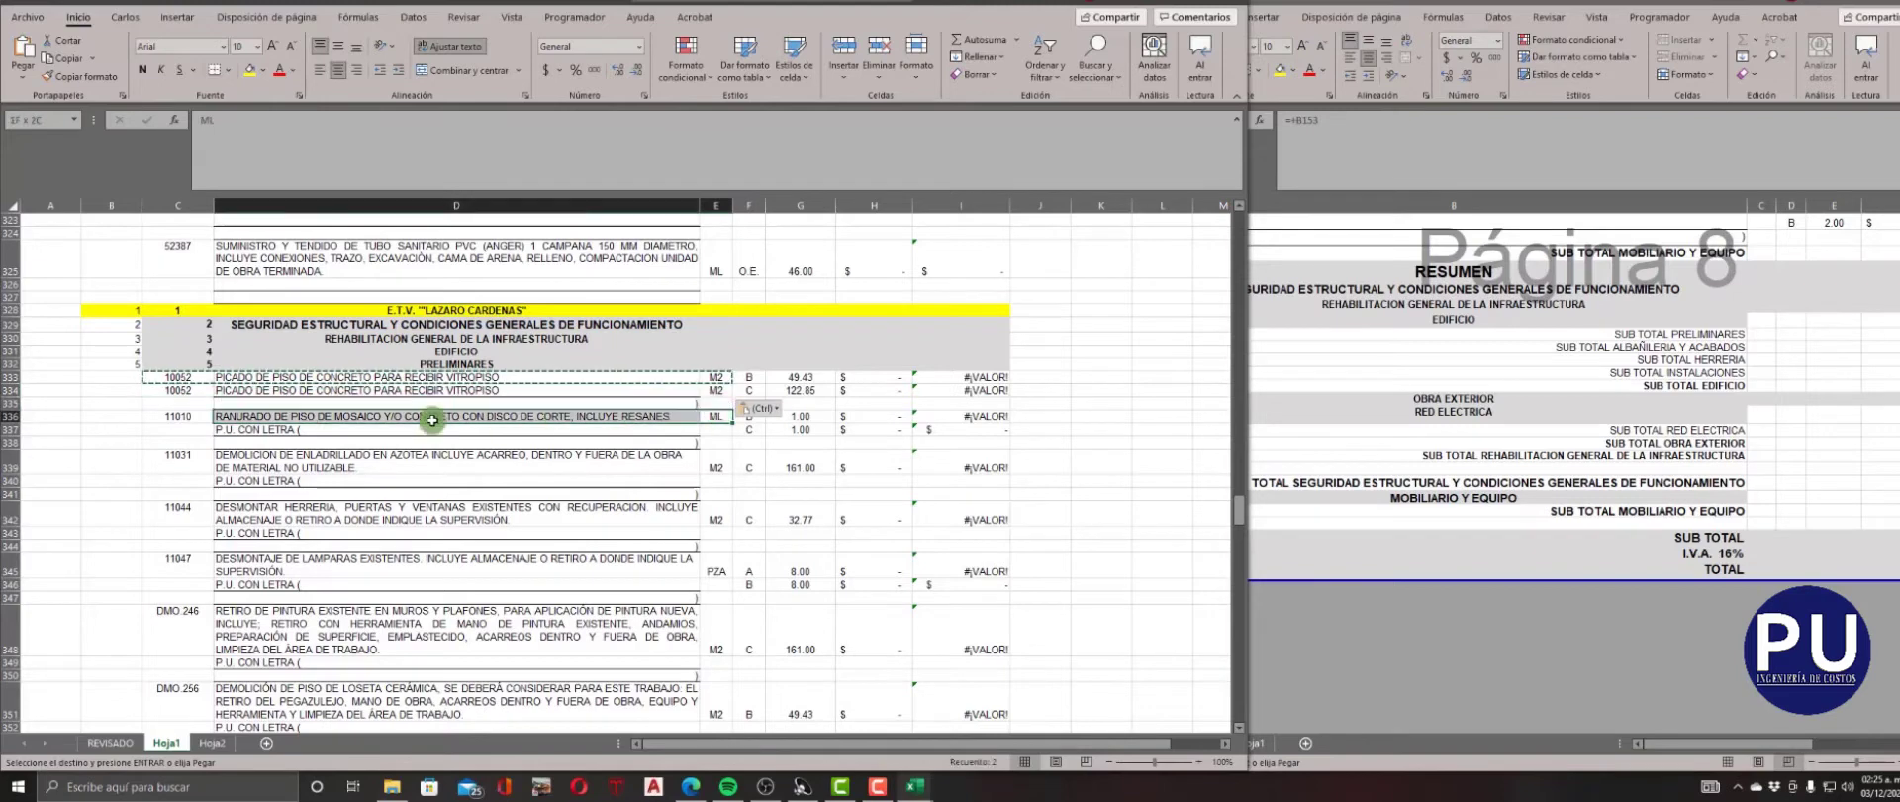
pyautogui.click(184, 431)
pyautogui.hotkey('ctrl', 'v')
pyautogui.moveTo(722, 561); pyautogui.dragTo(595, 565)
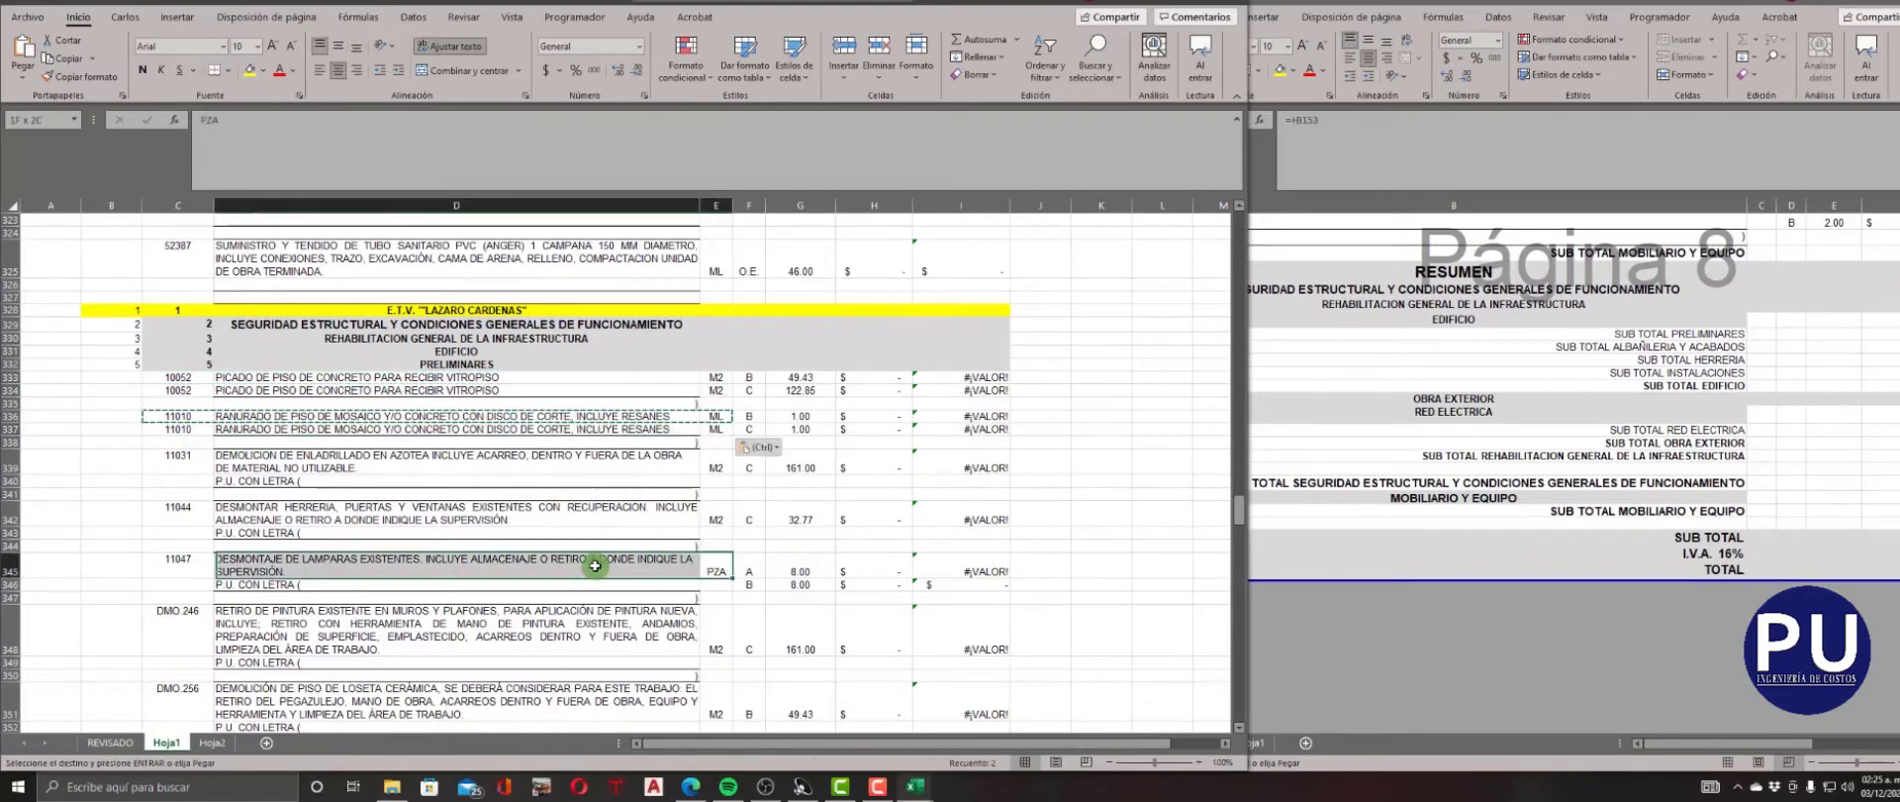
pyautogui.click(197, 591)
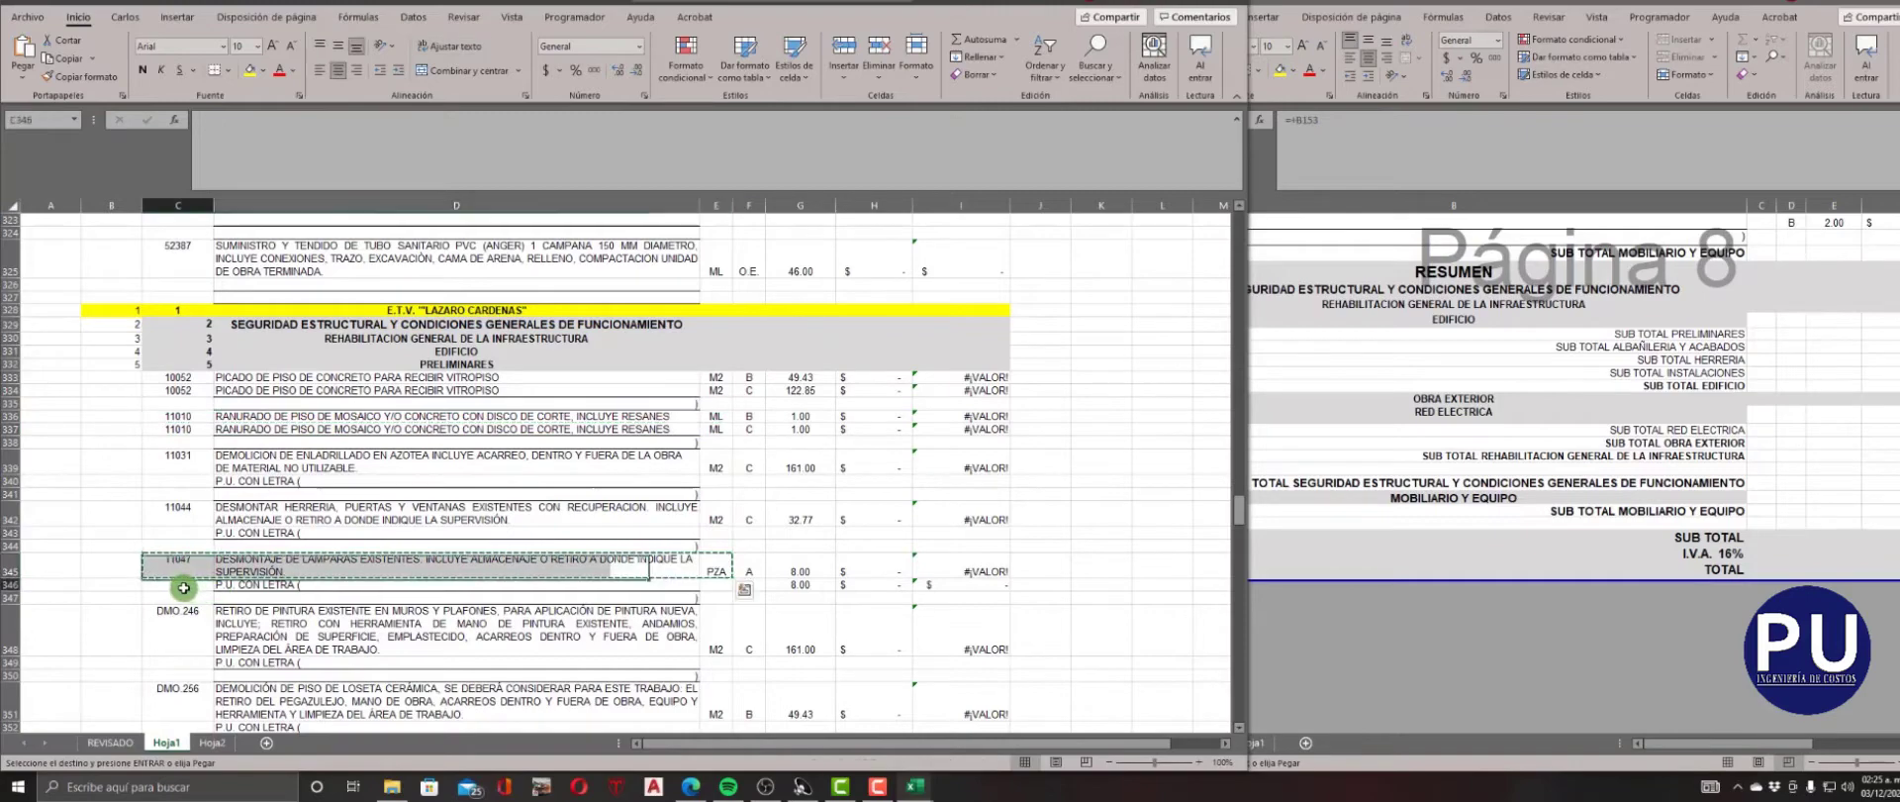
pyautogui.hotkey('ctrl', 'v')
# Copy the code, description and unit of concept DES.330 from row 357 into its quantity lines in rows 358 and 359.
pyautogui.scroll(-2, 723, 591)
pyautogui.scroll(-5, 723, 574)
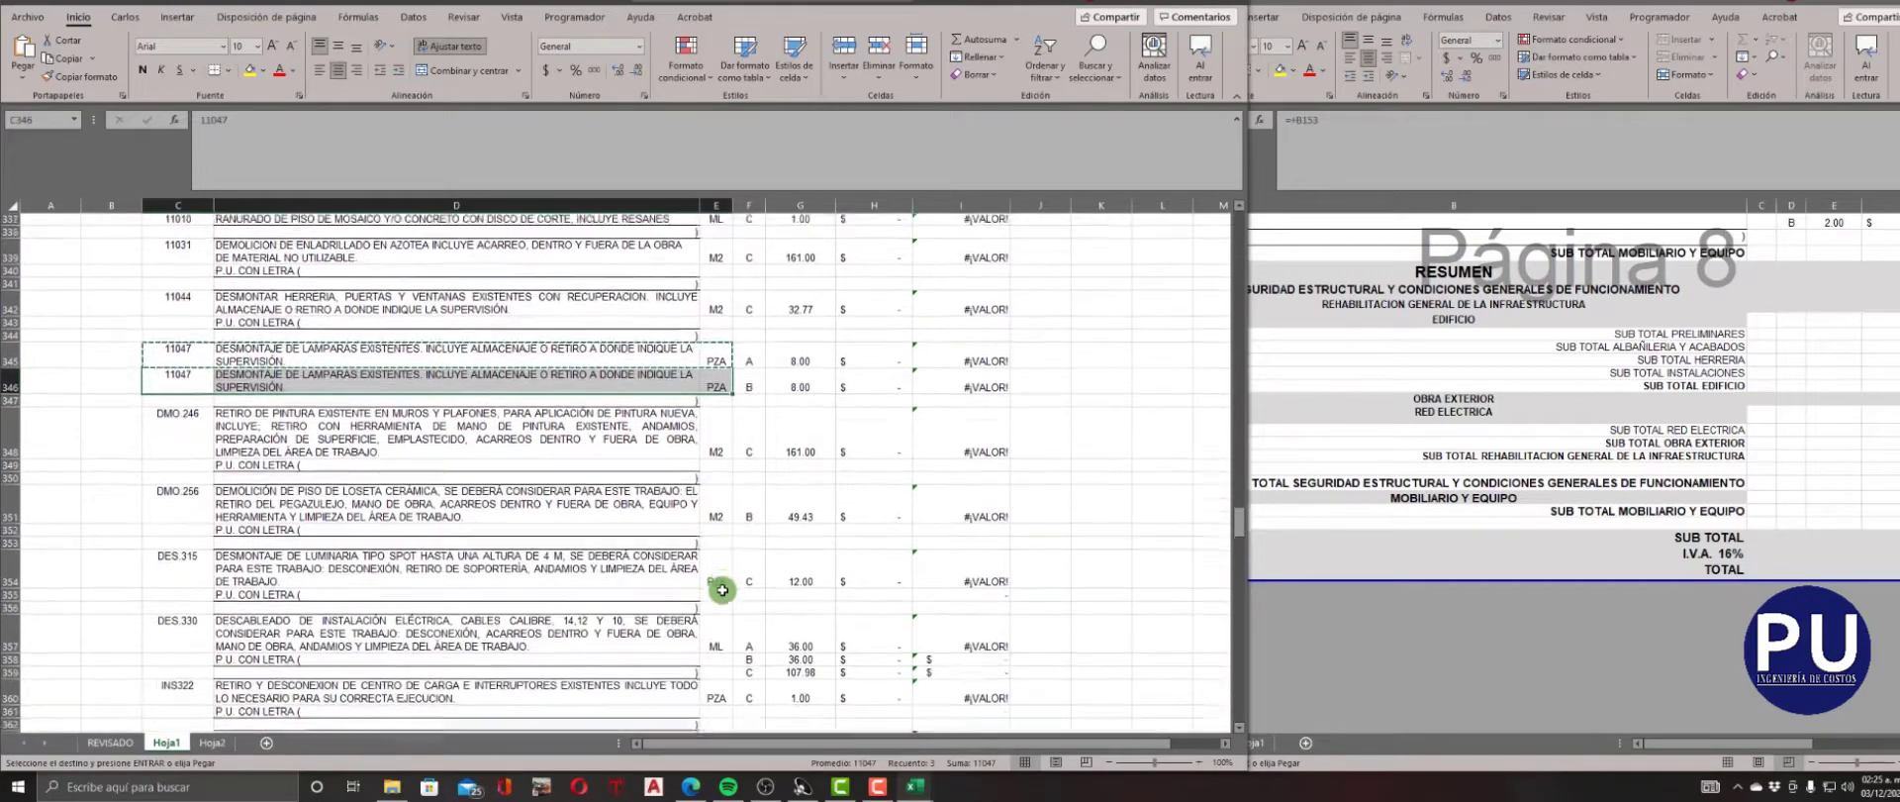
pyautogui.moveTo(722, 535); pyautogui.dragTo(196, 529)
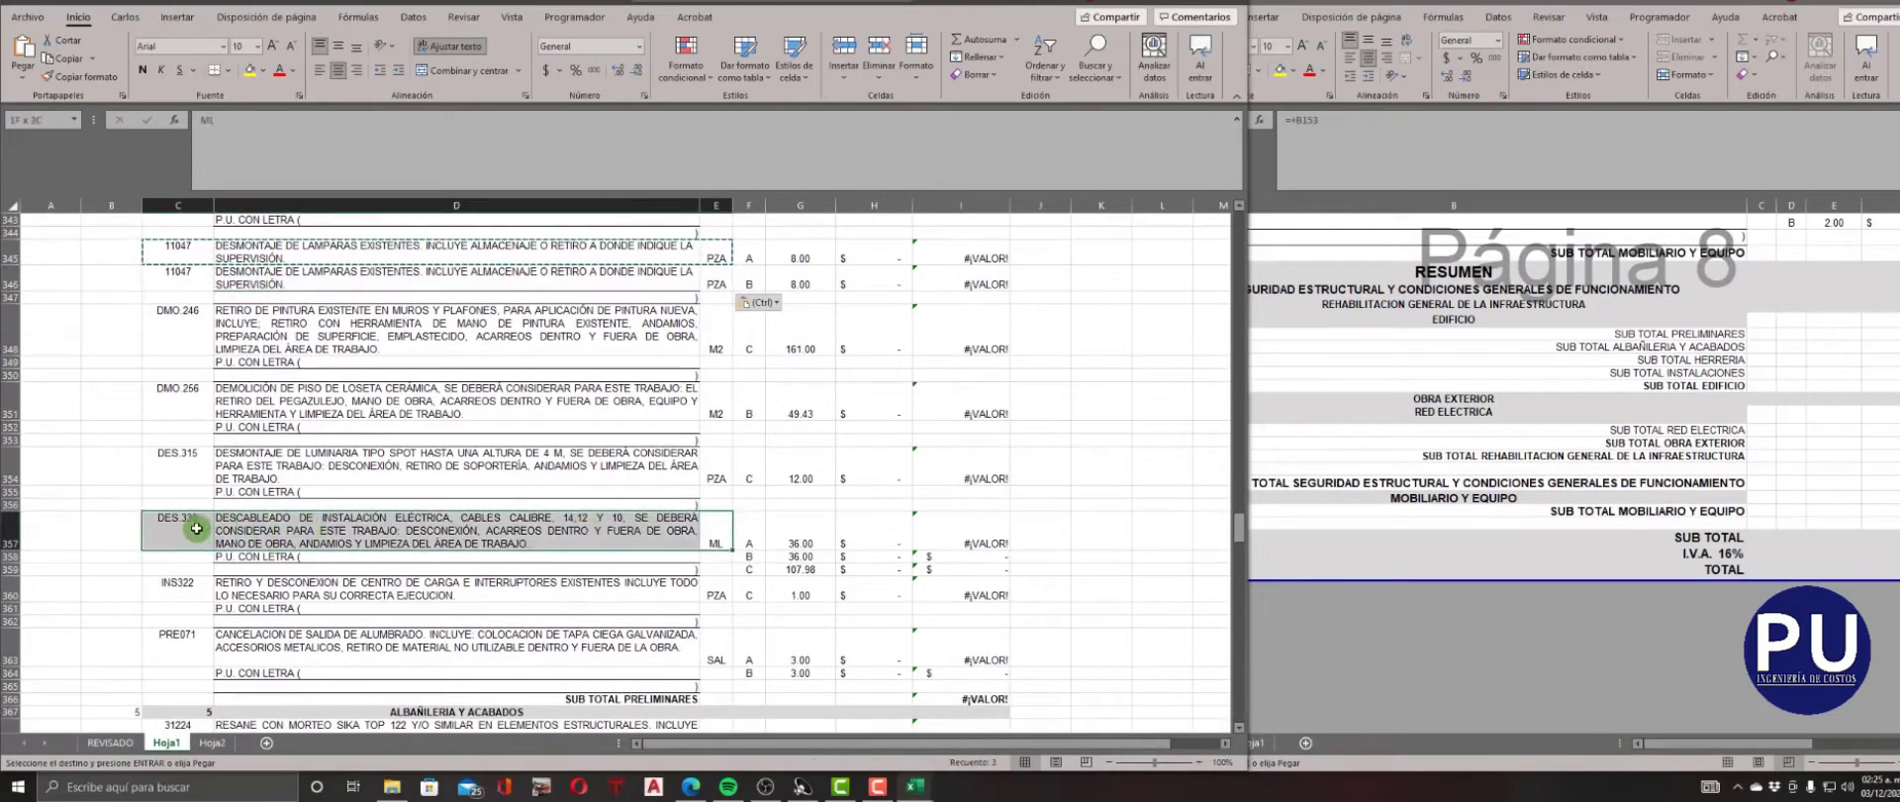
pyautogui.hotkey('ctrl', 'c')
pyautogui.click(197, 558)
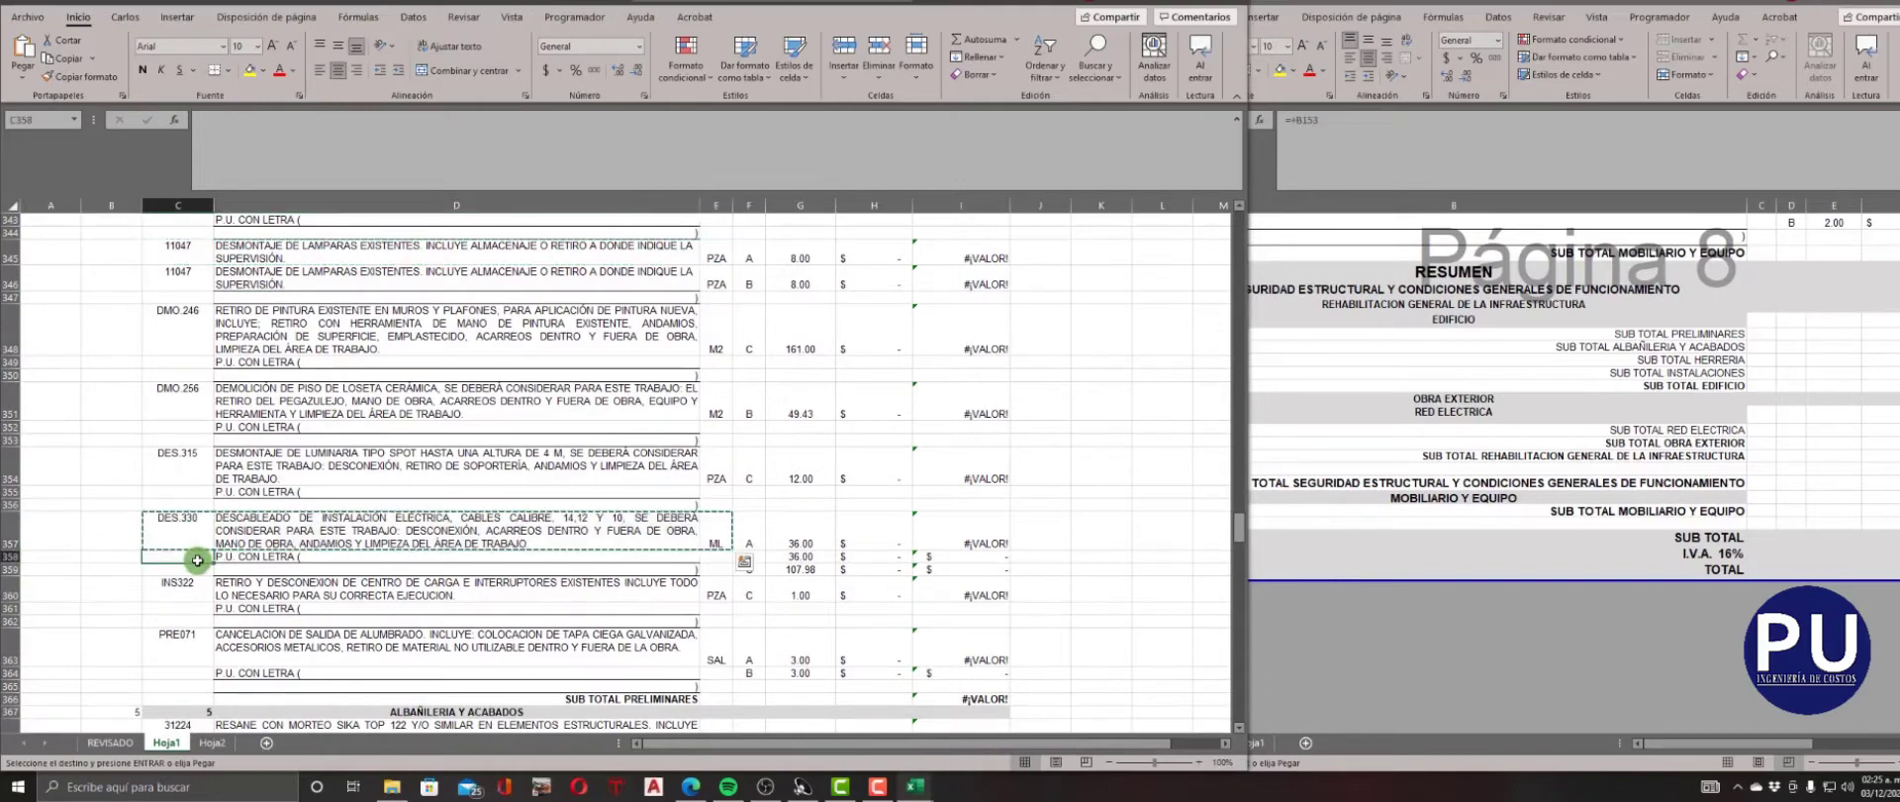
pyautogui.hotkey('ctrl', 'v')
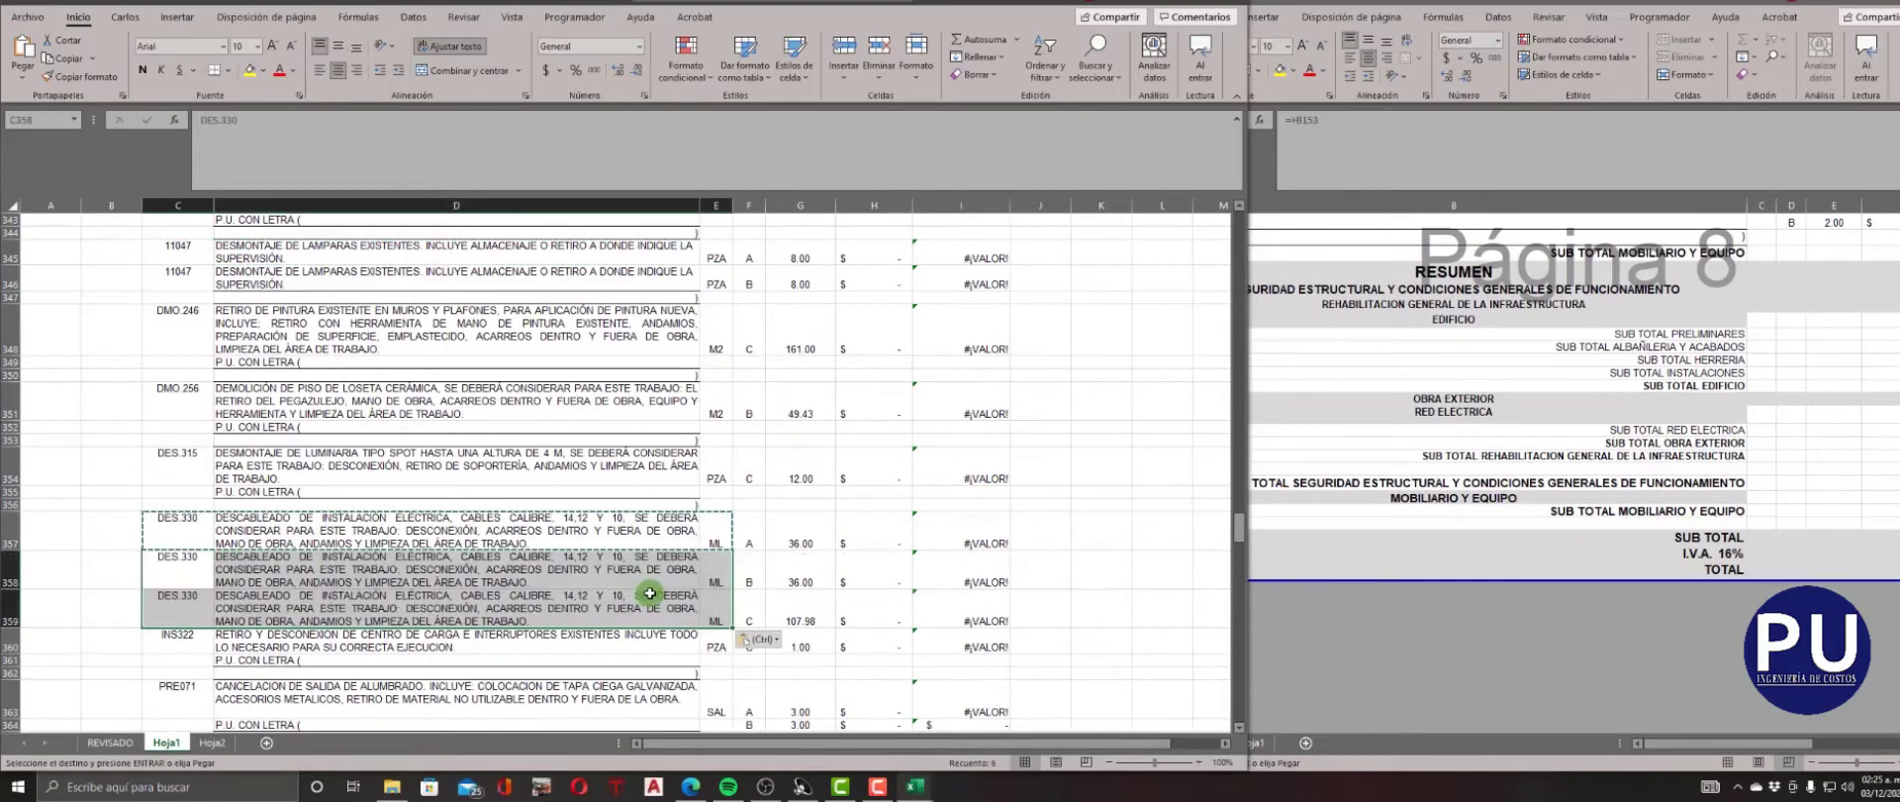
# Copy the code, description and unit of concept PRE071 from row 363 into its second quantity line, row 364.
pyautogui.scroll(-3, 650, 593)
pyautogui.moveTo(716, 540); pyautogui.dragTo(490, 525)
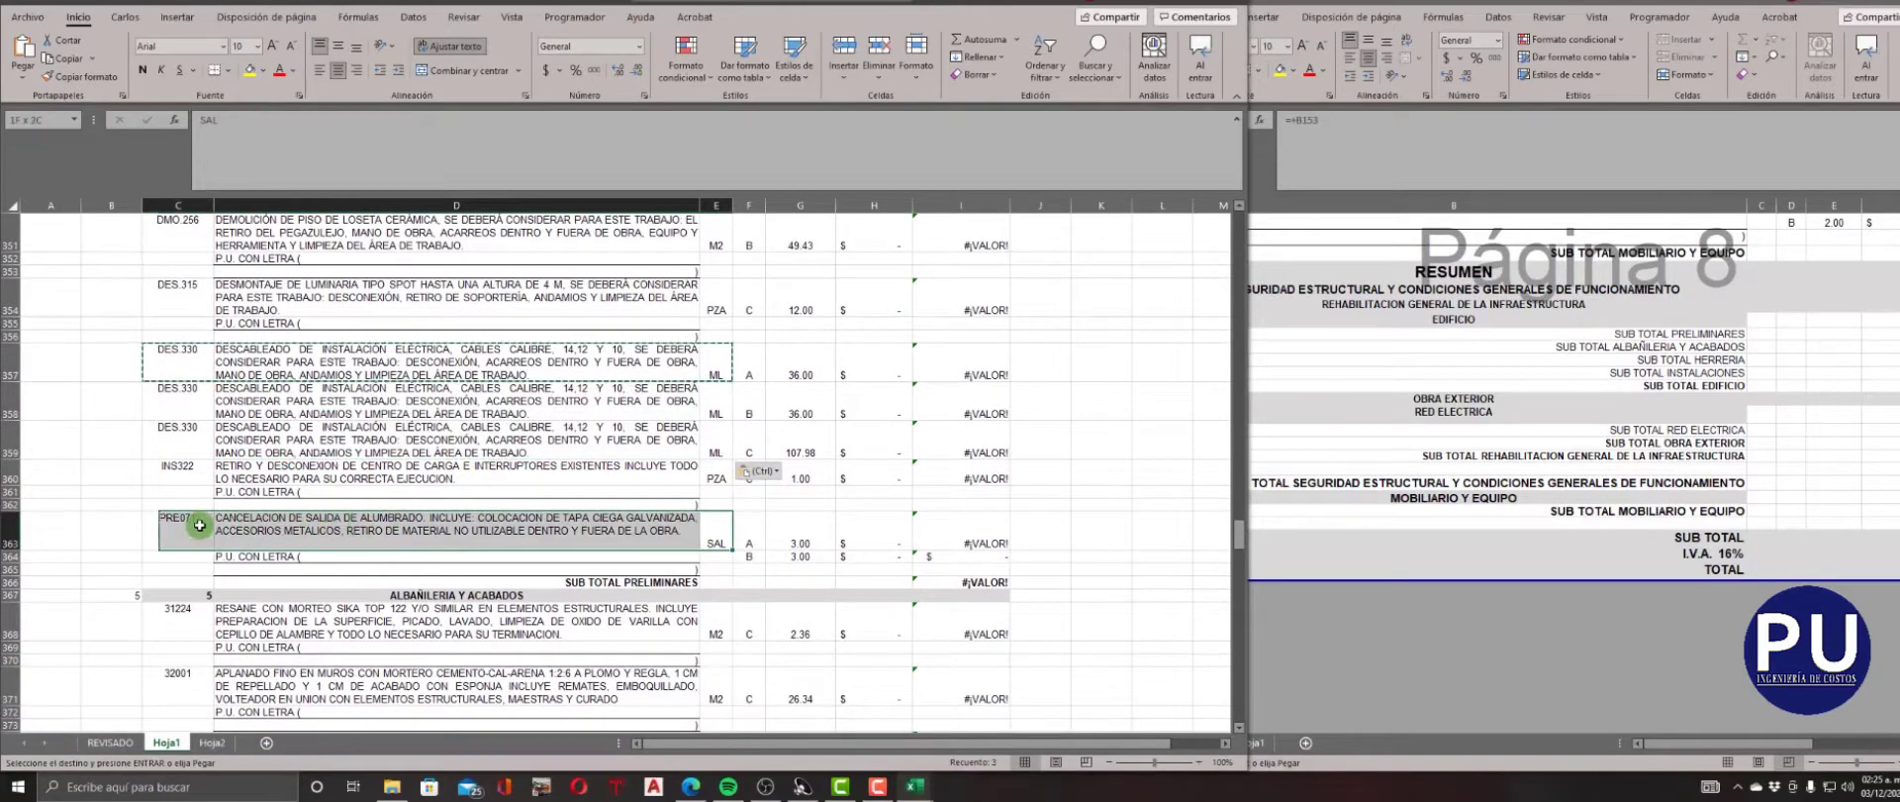
pyautogui.click(192, 561)
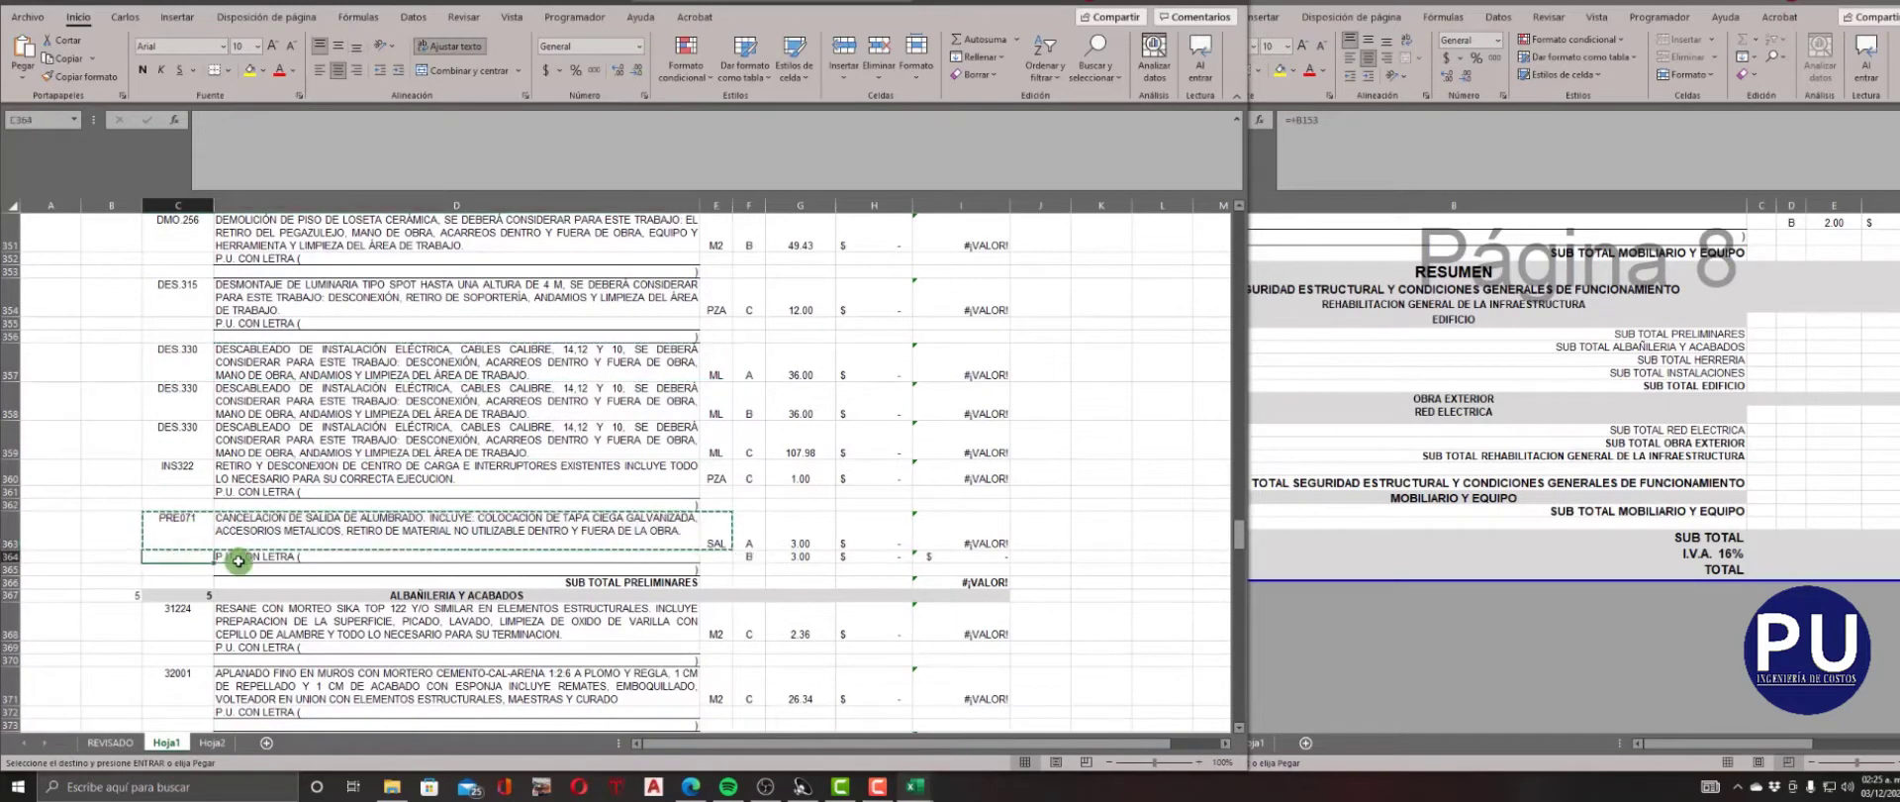
pyautogui.hotkey('ctrl', 'v')
# Copy the code, description and unit of ceramic tile concept 32045 from row 380 into row 381.
pyautogui.scroll(-5, 623, 609)
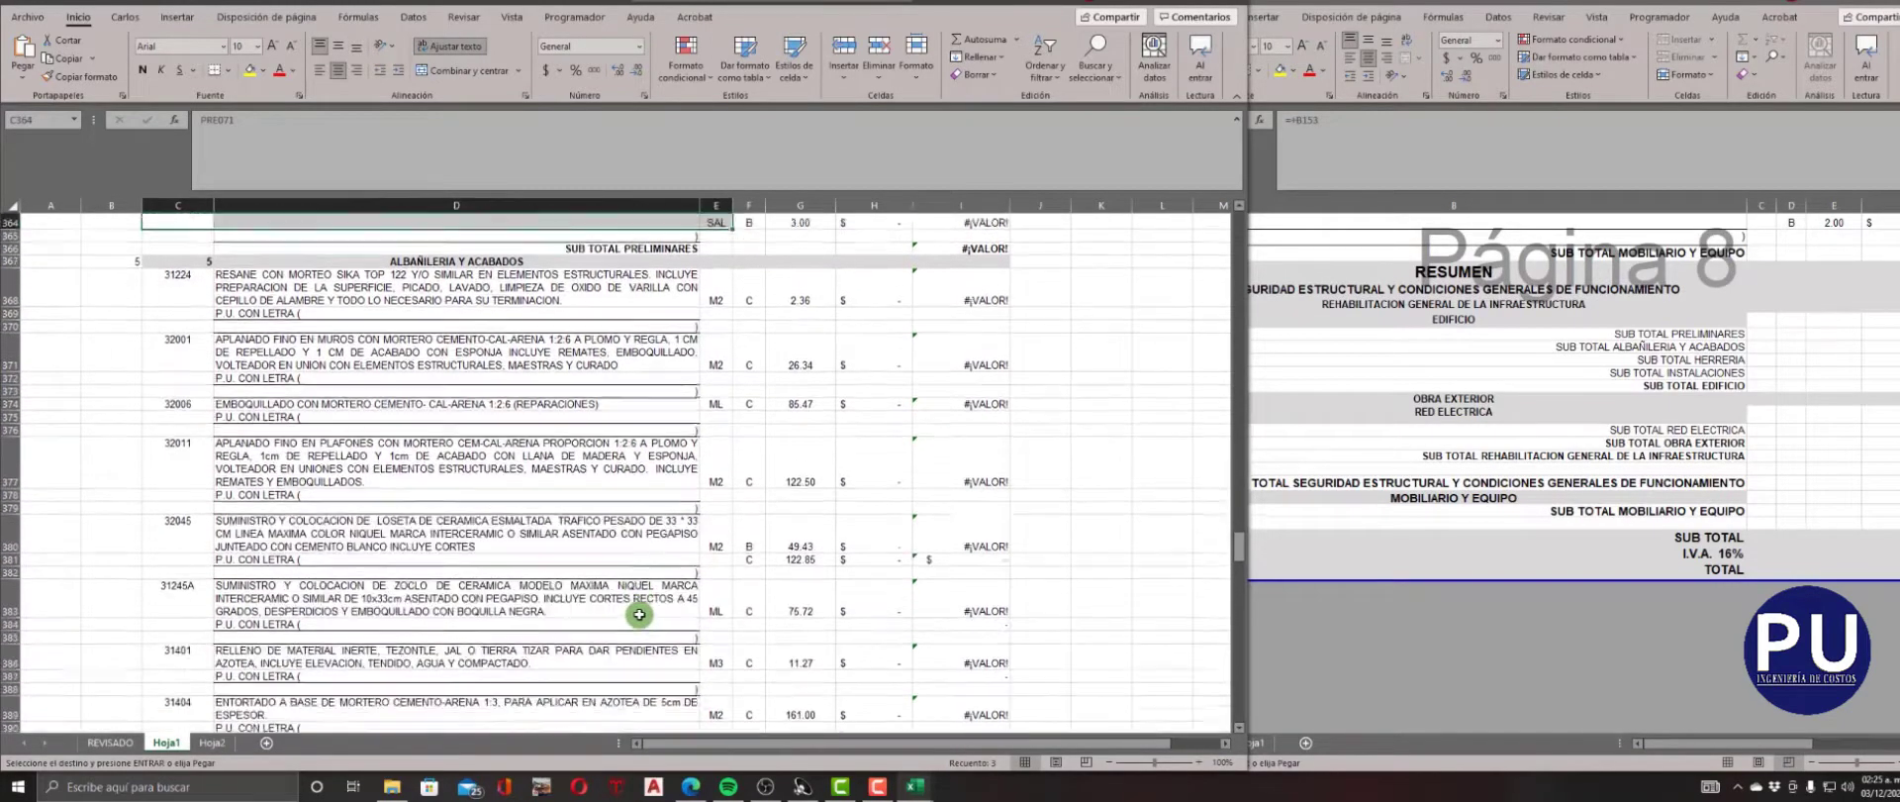
pyautogui.moveTo(717, 507); pyautogui.dragTo(234, 491)
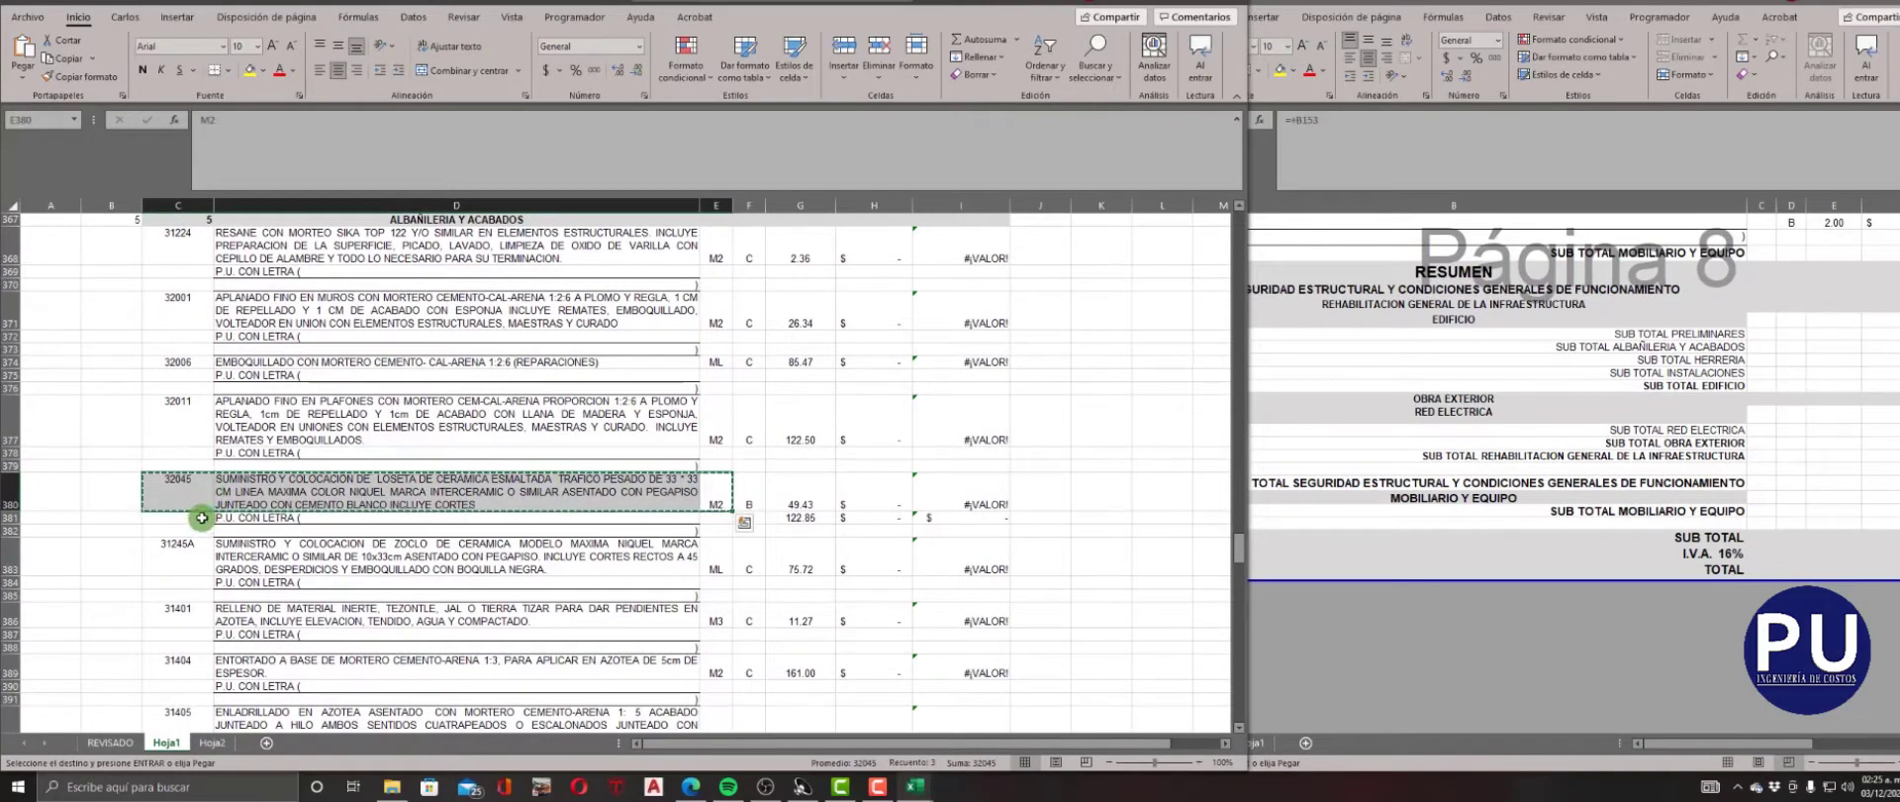
pyautogui.scroll(-8, 201, 518)
pyautogui.click(200, 519)
pyautogui.hotkey('ctrl', 'v')
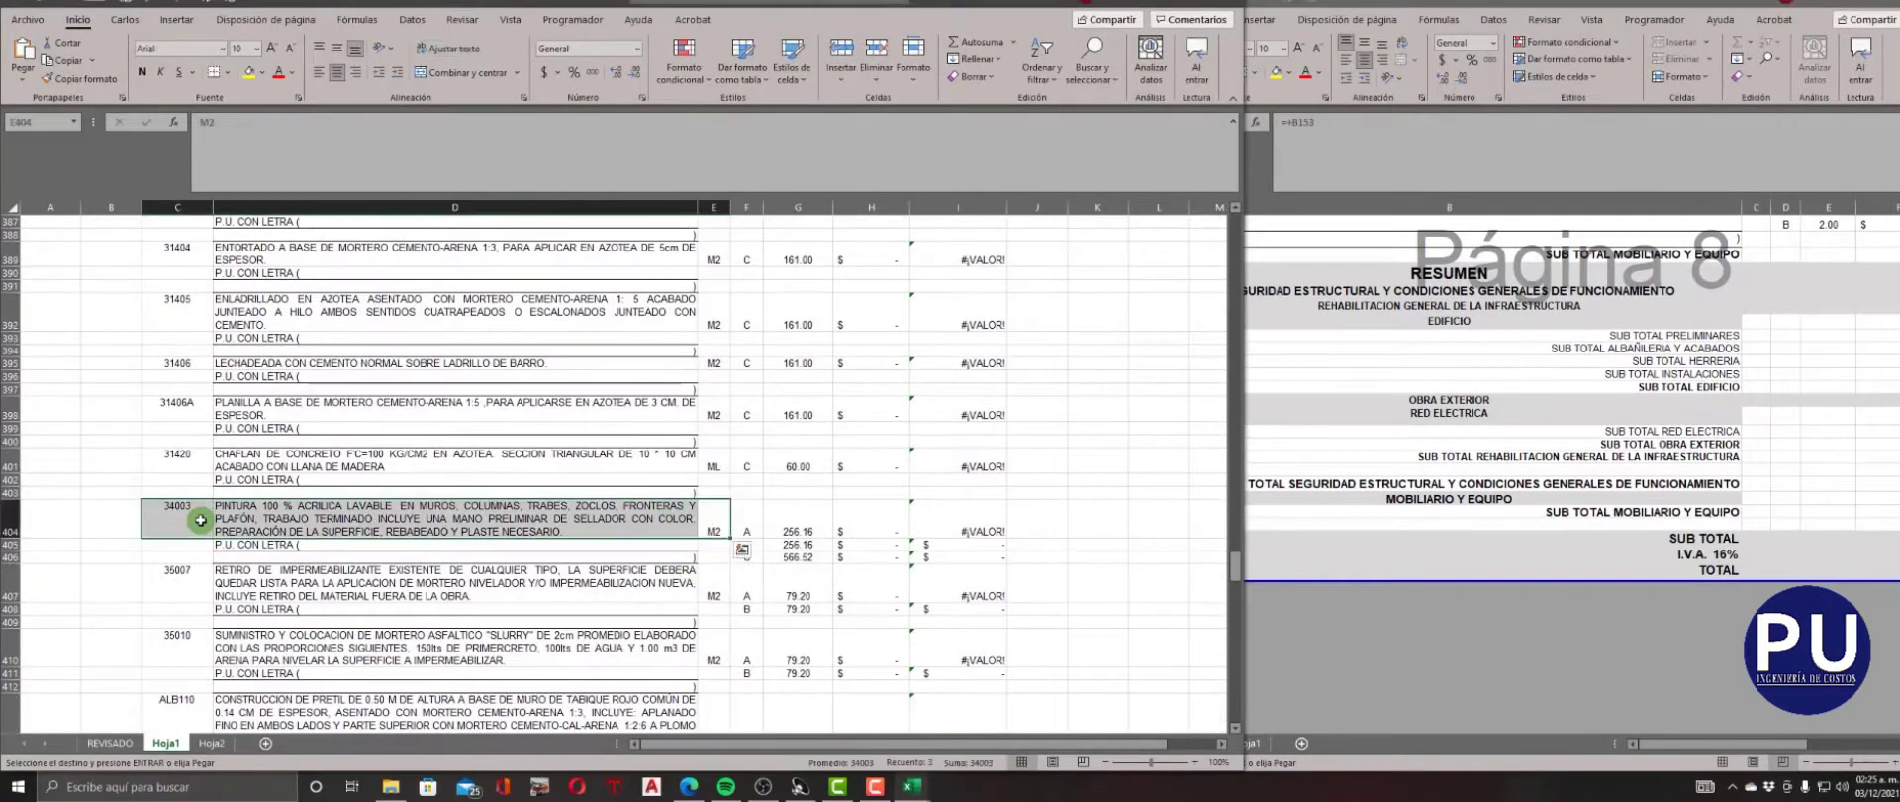
# Copy the code, description and unit of paint concept 34003 from row 404 into rows 405 and 406.
pyautogui.hotkey('ctrl', 'c')
pyautogui.moveTo(200, 544); pyautogui.dragTo(201, 557)
pyautogui.hotkey('ctrl', 'v')
# Repeat the code, description and unit of concept 35007 in row 408 and of concept 35010 in row 411.
pyautogui.scroll(-4, 564, 581)
pyautogui.moveTo(718, 439); pyautogui.dragTo(201, 436)
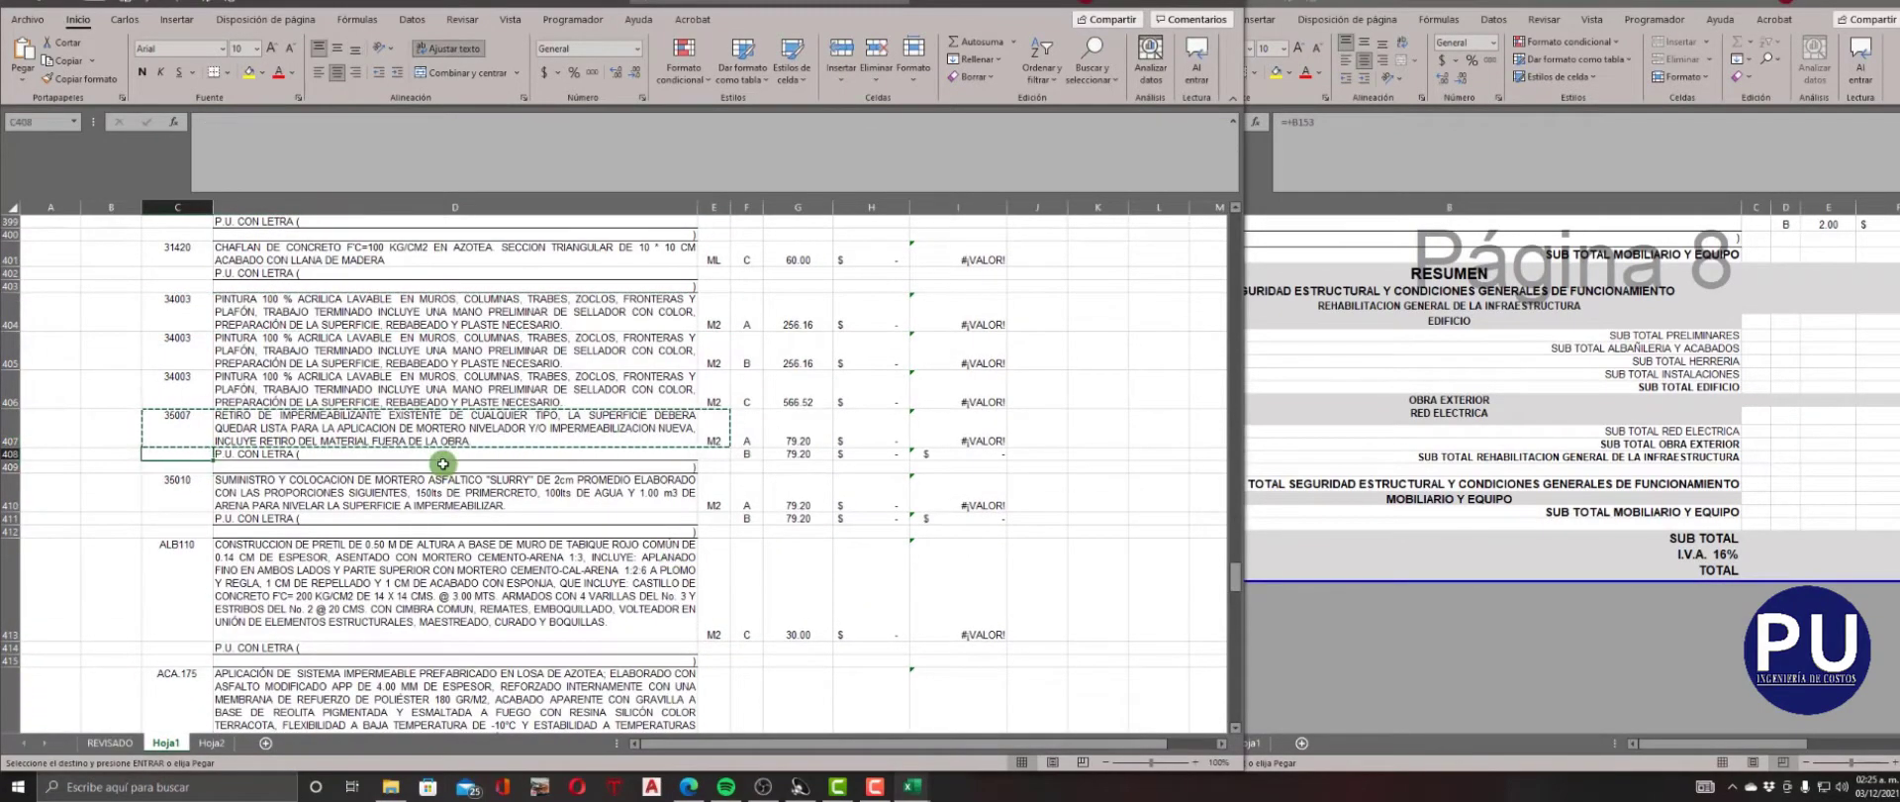
pyautogui.hotkey('ctrl', 'v')
pyautogui.scroll(-1, 679, 579)
pyautogui.moveTo(713, 455); pyautogui.dragTo(198, 458)
pyautogui.hotkey('ctrl', 'c')
pyautogui.click(196, 480)
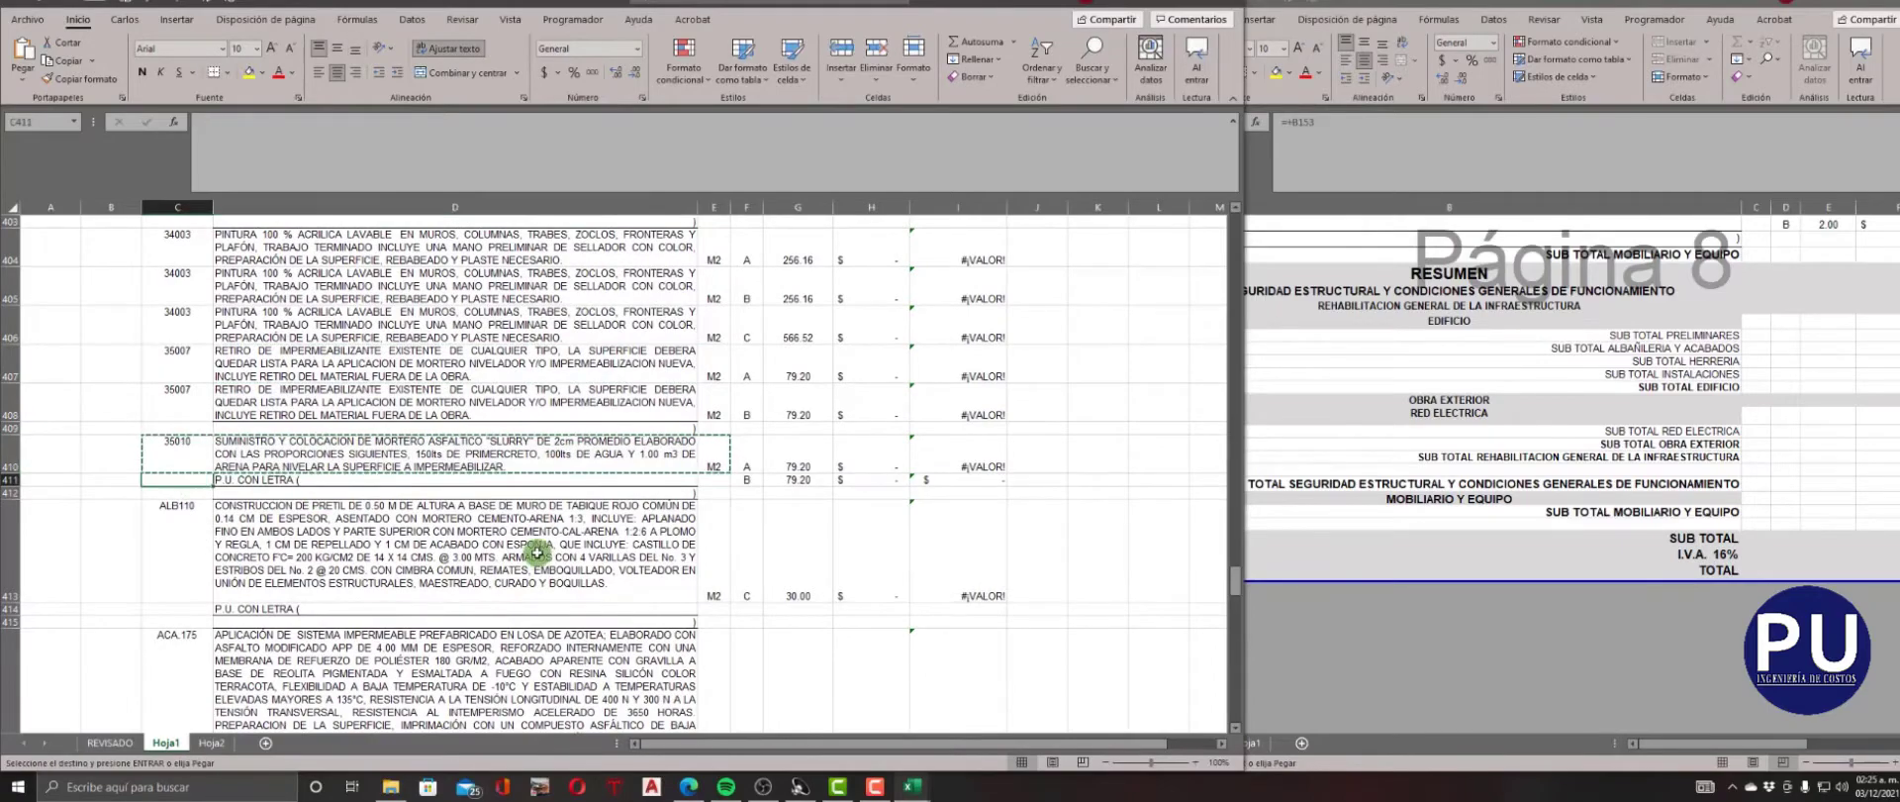
# Copy the code, description and unit of waterproofing concept ACA.175 from row 416 into row 417.
pyautogui.scroll(-4, 538, 553)
pyautogui.moveTo(713, 436); pyautogui.dragTo(167, 433)
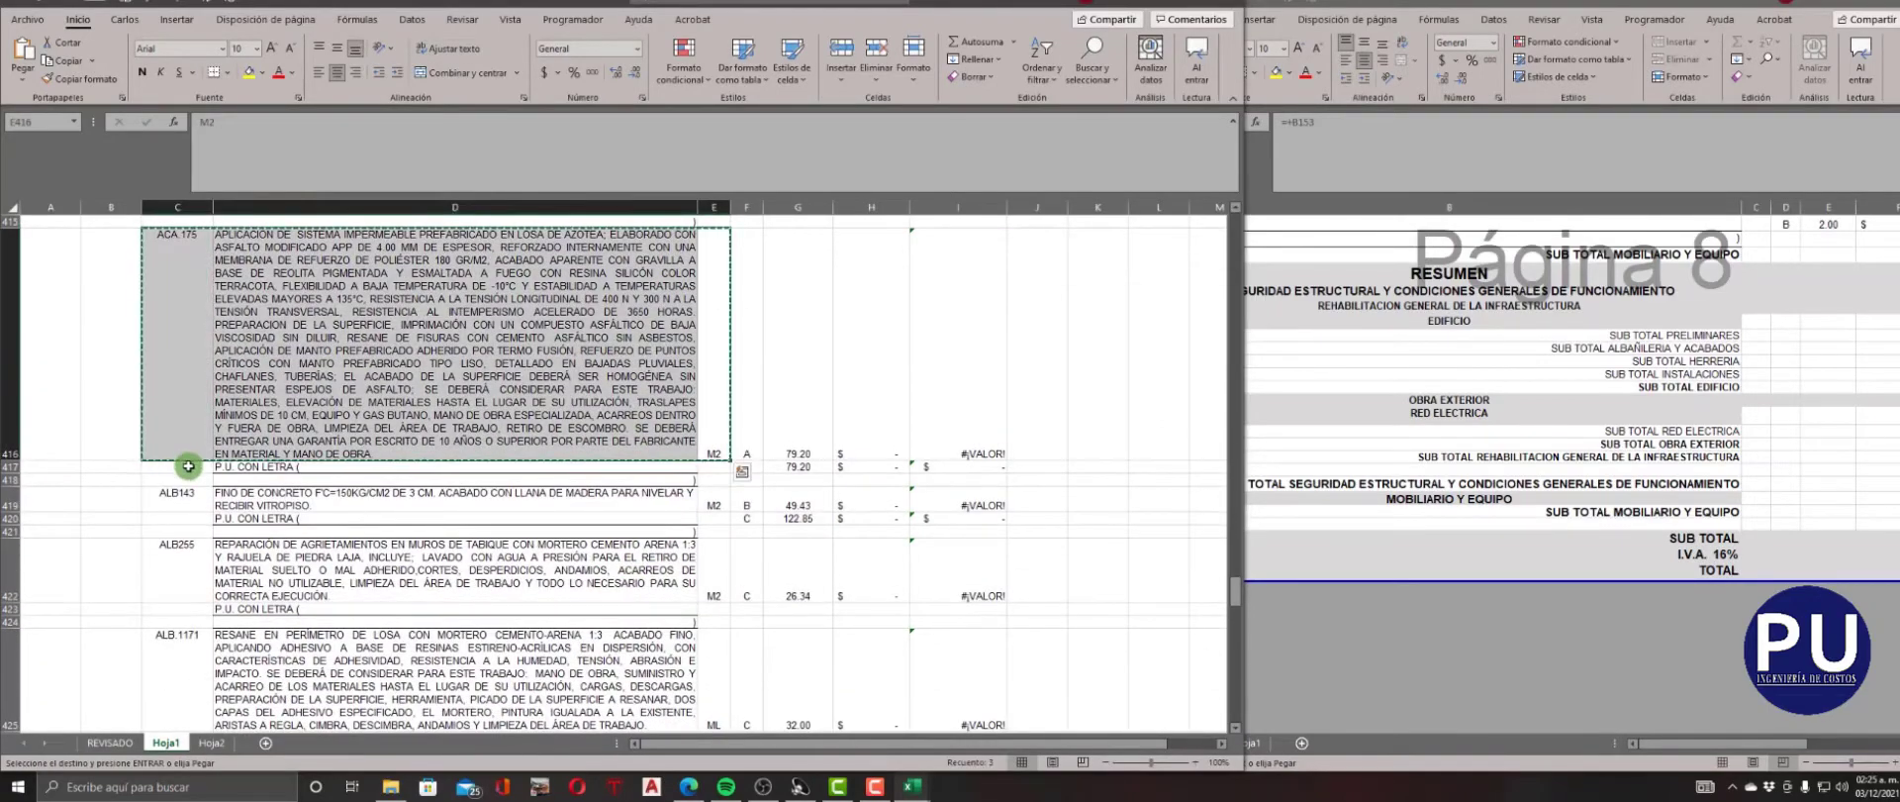
pyautogui.click(188, 466)
pyautogui.hotkey('ctrl', 'v')
# Copy the code, description and unit of concept ALB143 from row 419 into its second quantity line, row 420.
pyautogui.scroll(-2, 700, 590)
pyautogui.scroll(2, 708, 582)
pyautogui.click(1235, 728)
pyautogui.click(1235, 727)
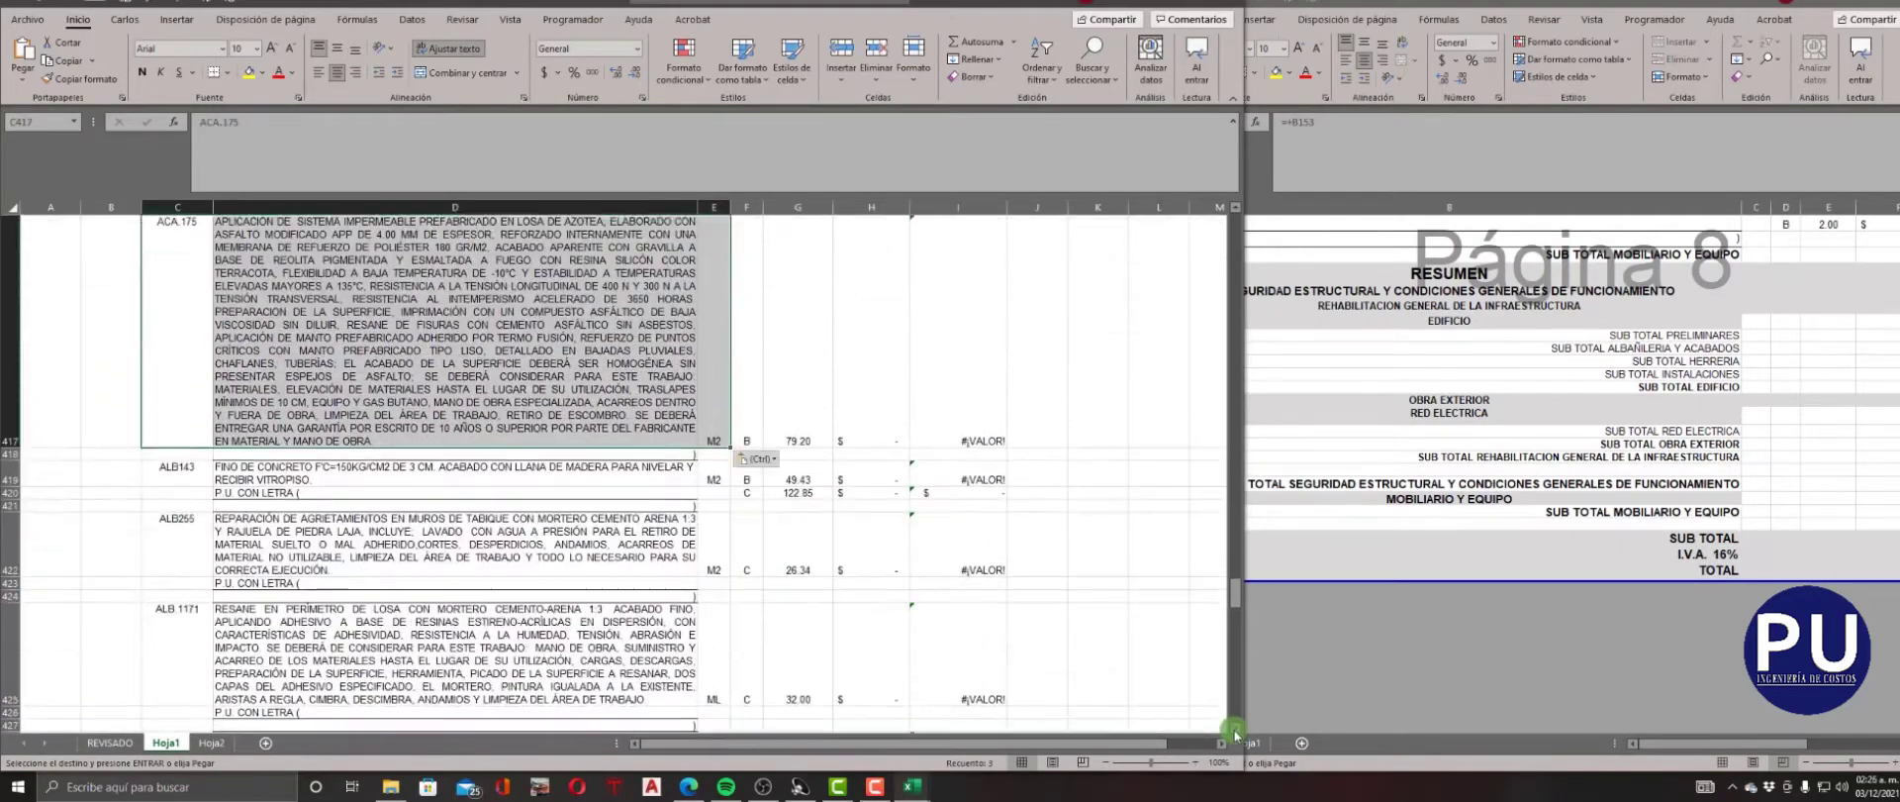
pyautogui.click(726, 513)
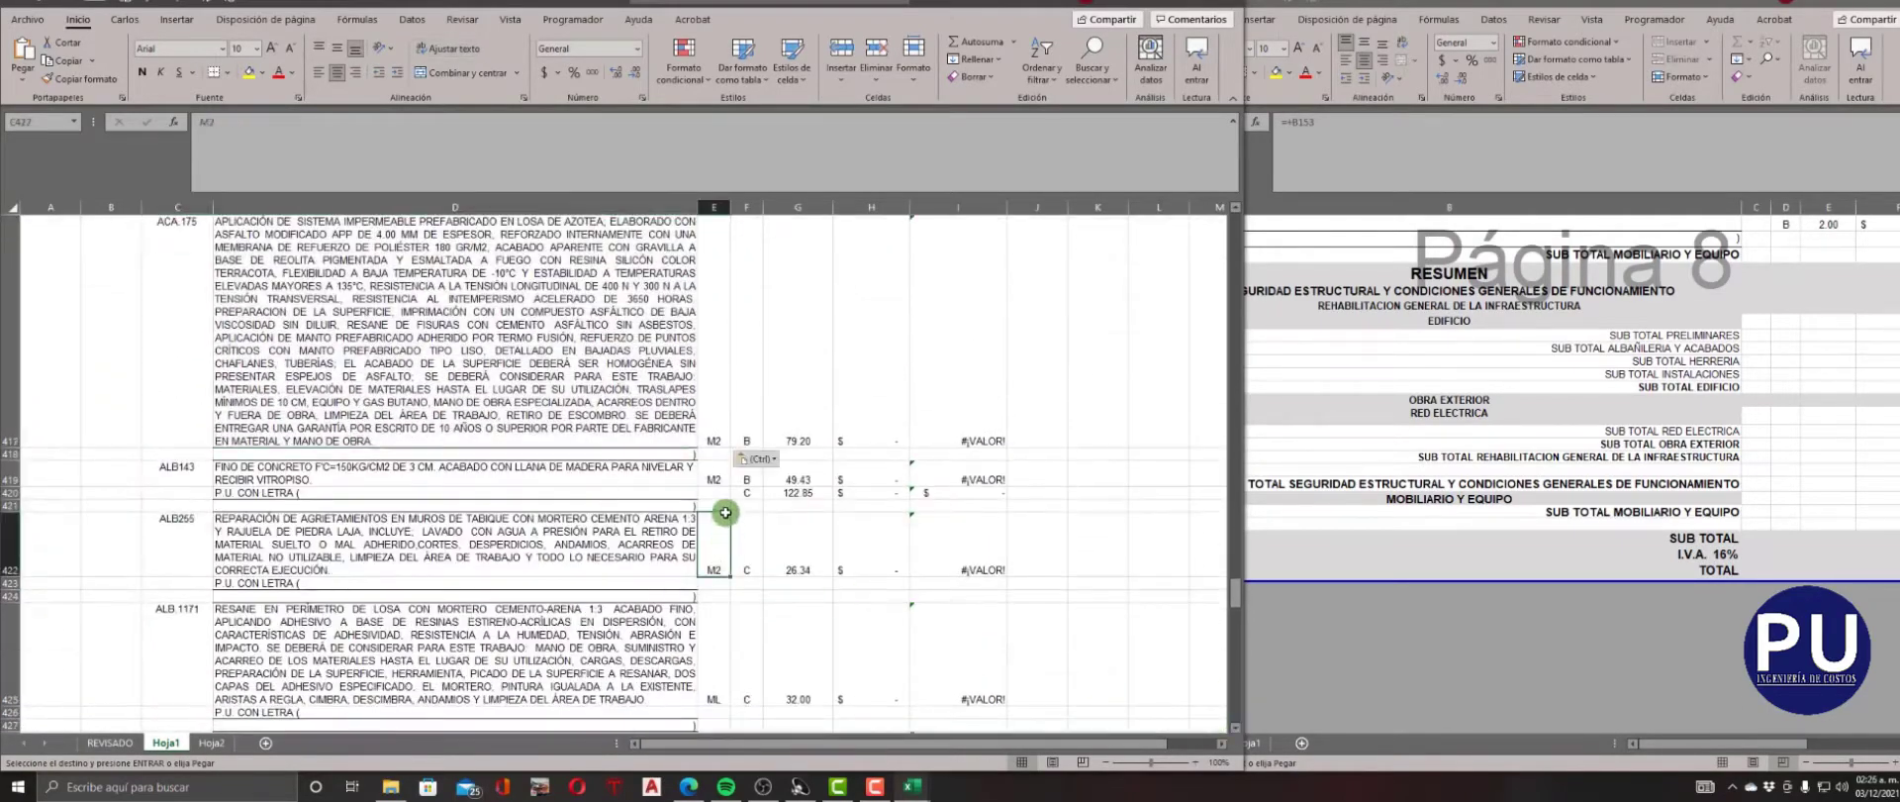
pyautogui.click(180, 494)
pyautogui.hotkey('ctrl', 'v')
# Repeat the code, description and unit of concept 37005 in row 429 and of concept HC.045 in row 446.
pyautogui.scroll(-2, 703, 404)
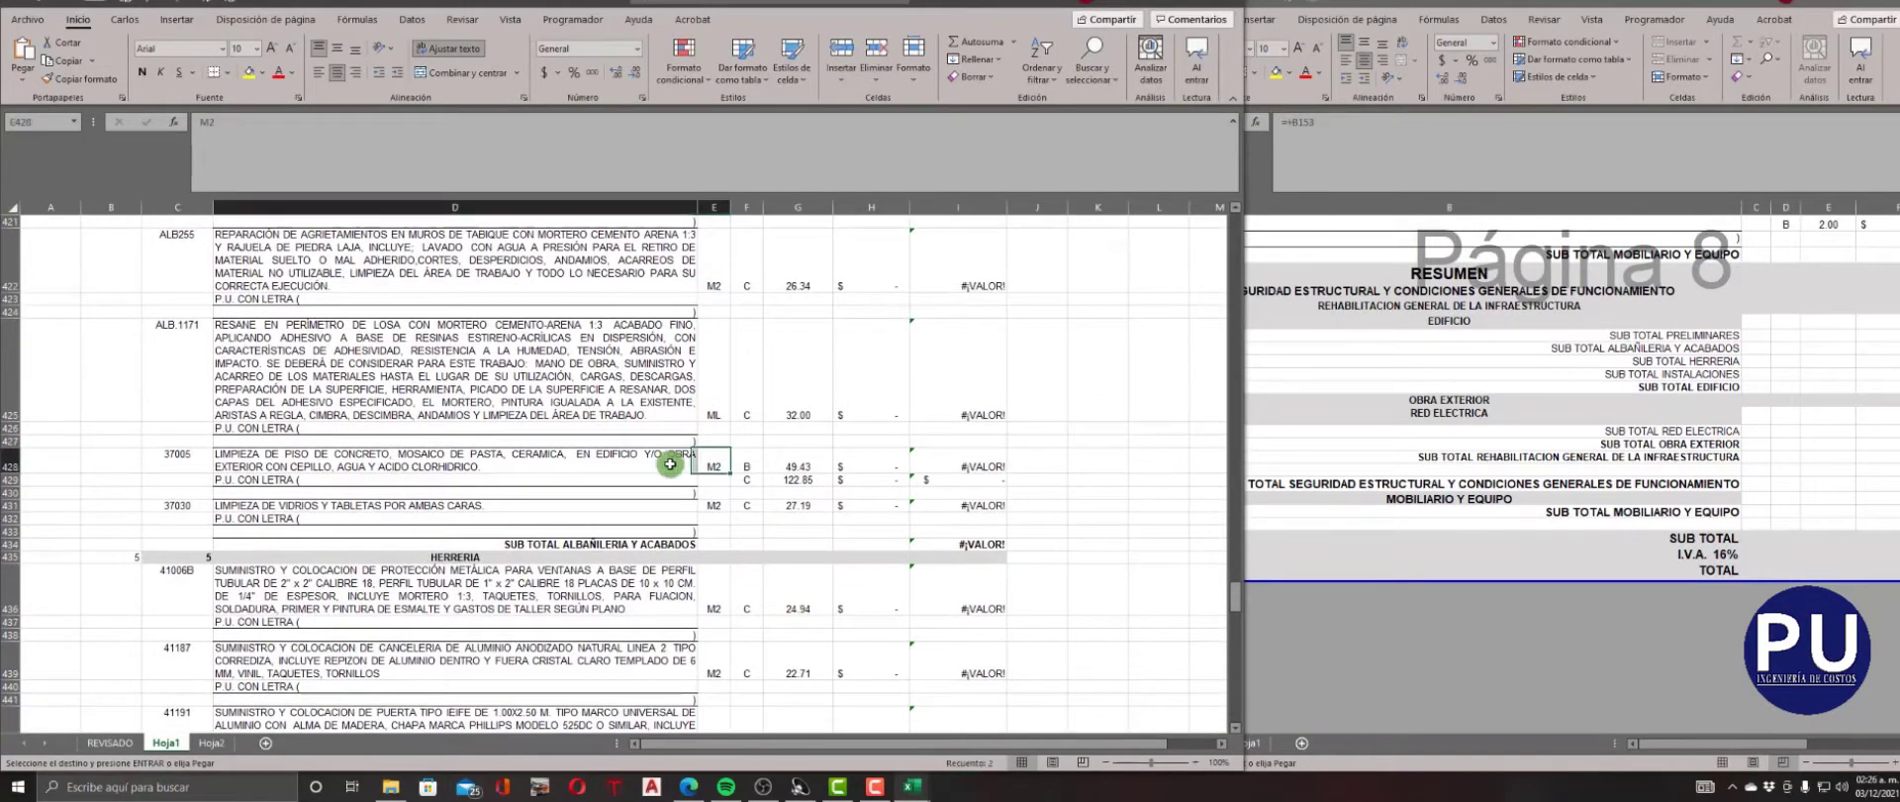
pyautogui.scroll(-4, 727, 535)
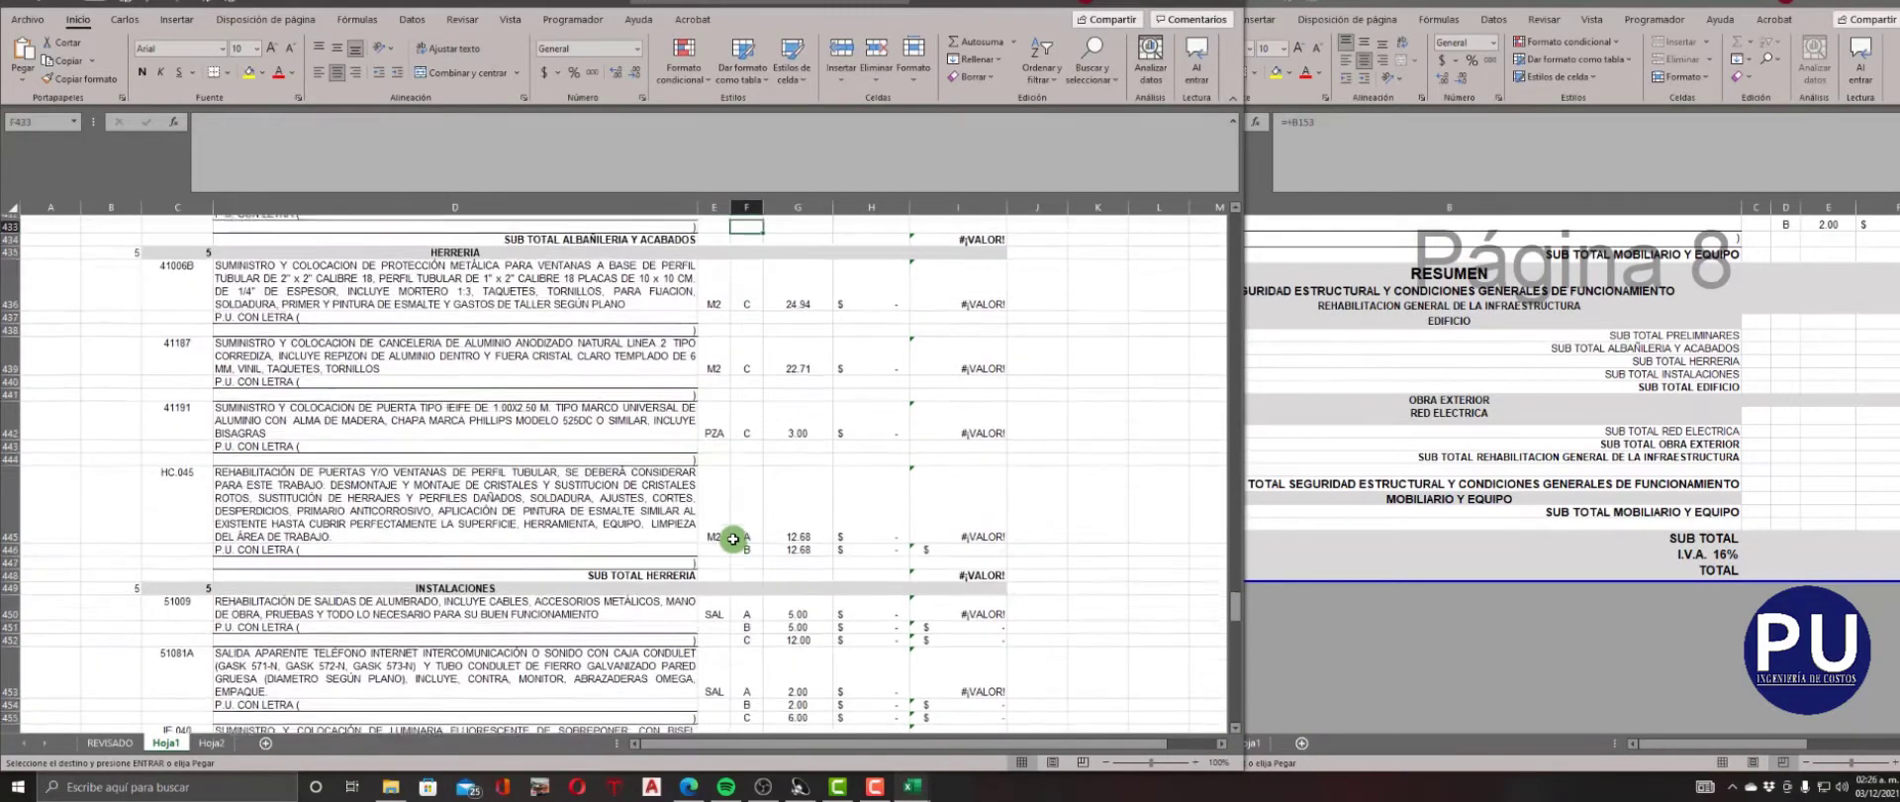
pyautogui.click(203, 506)
pyautogui.hotkey('ctrl', 'v')
pyautogui.click(192, 542)
pyautogui.hotkey('ctrl', 'v')
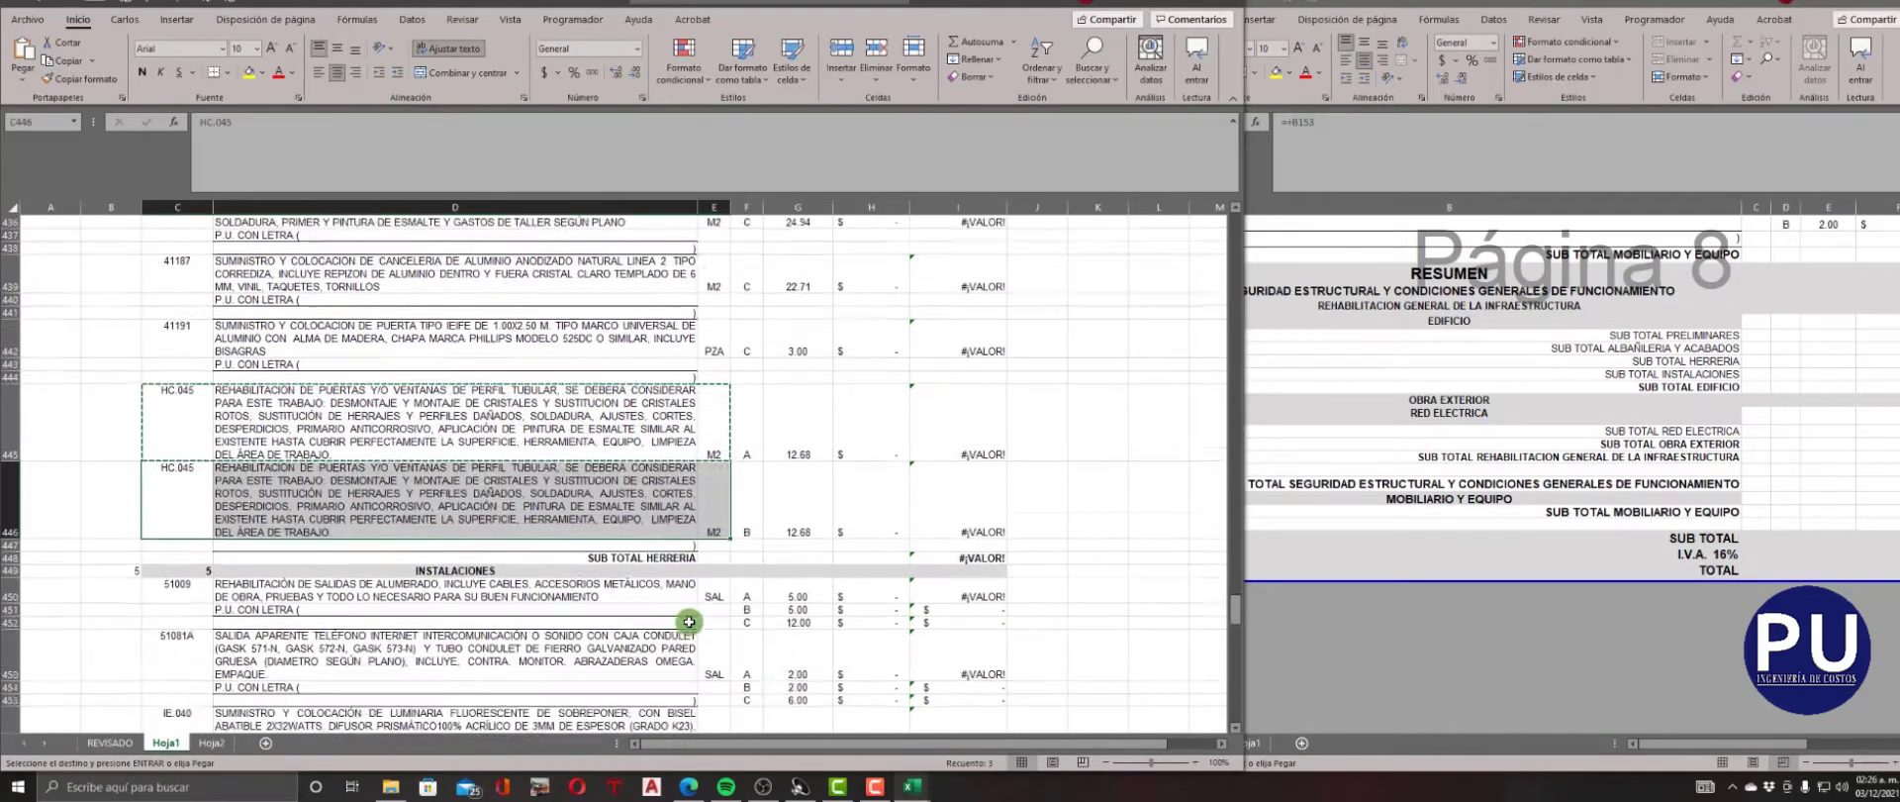
# Copy the code, description and unit of concept 51009 from row 450 into rows 451 and 452.
pyautogui.scroll(-4, 679, 509)
pyautogui.moveTo(721, 427); pyautogui.dragTo(187, 427)
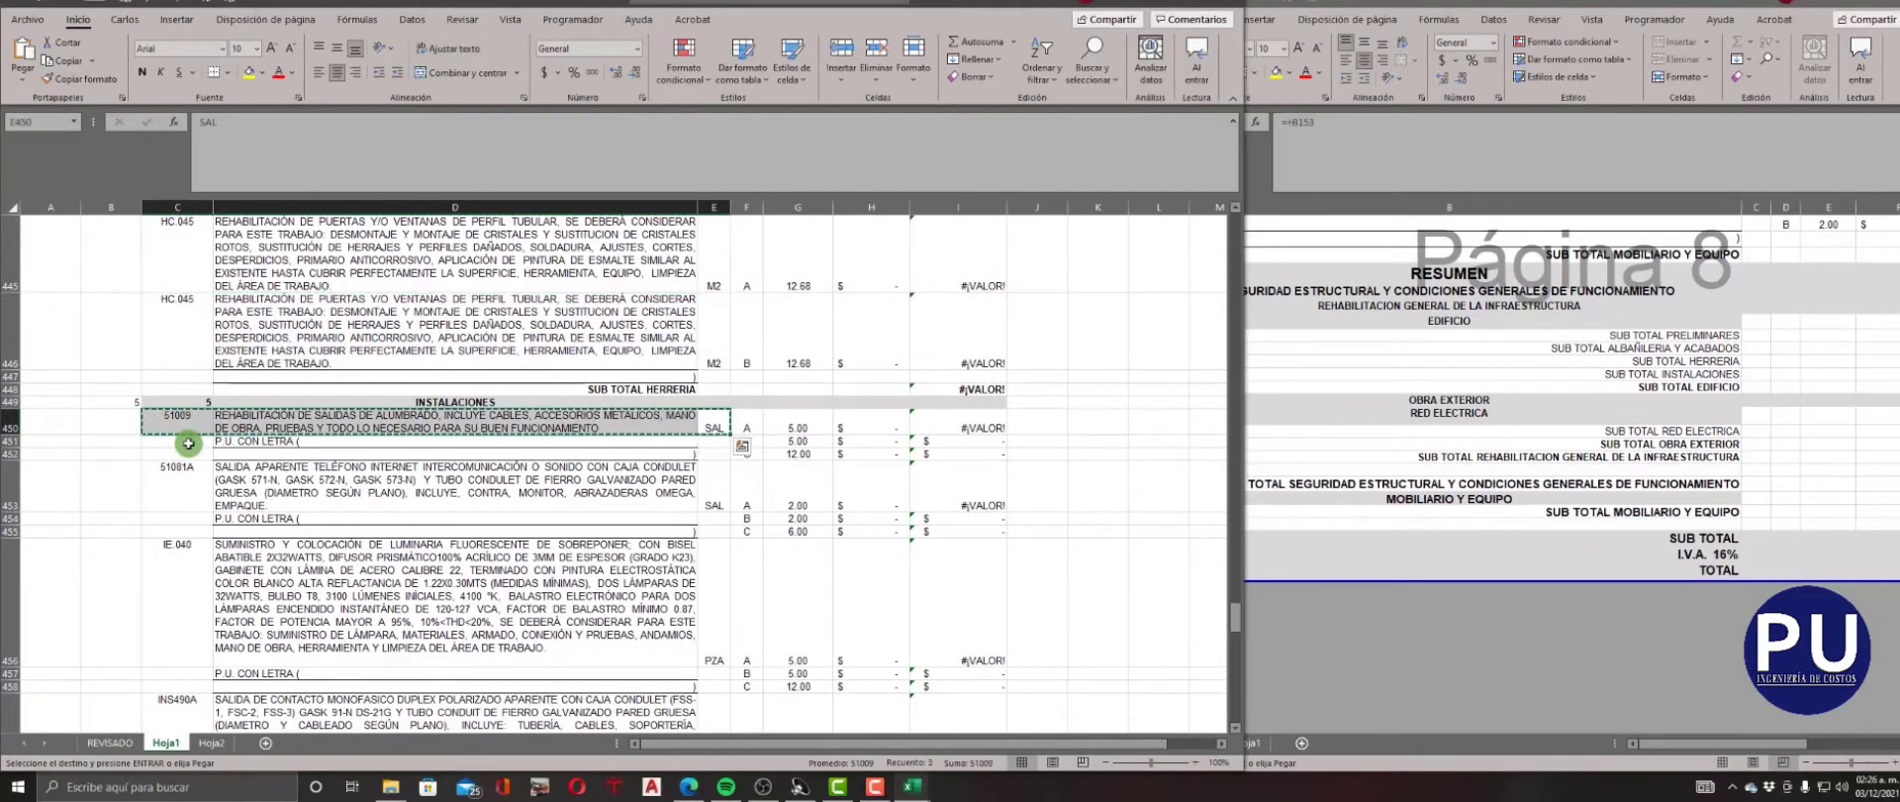
pyautogui.click(188, 444)
pyautogui.hotkey('ctrl', 'v')
pyautogui.click(669, 599)
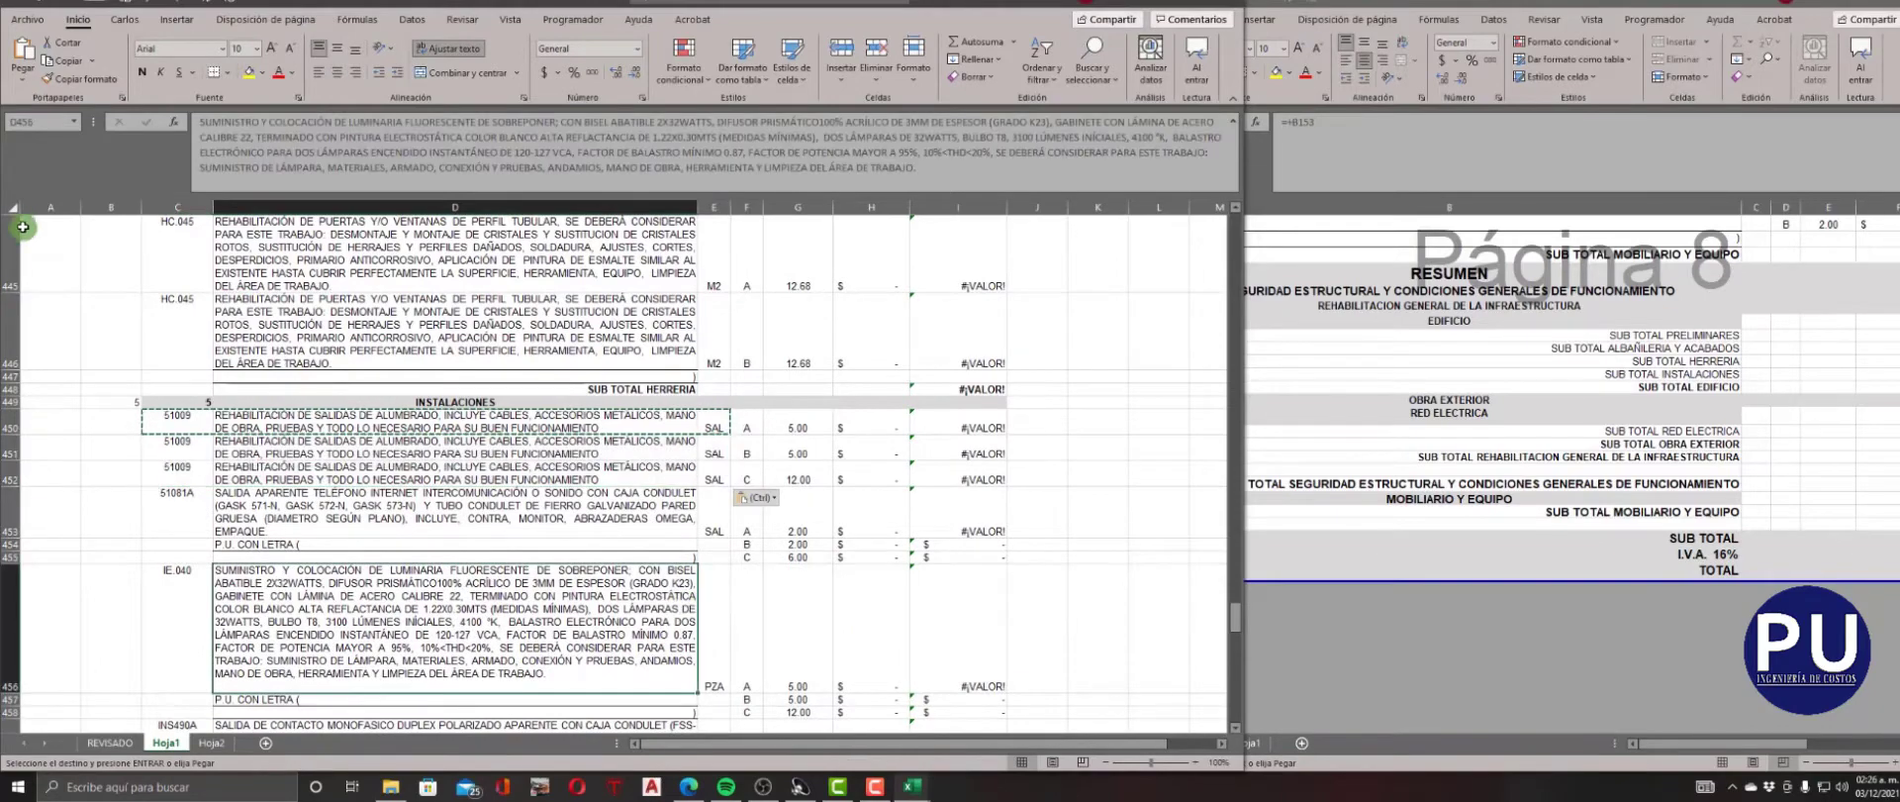
# Shrink all rows of the Hoja1 sheet to a uniform height that fits a single line of text.
pyautogui.click(13, 208)
pyautogui.click(16, 287)
pyautogui.scroll(1, 18, 269)
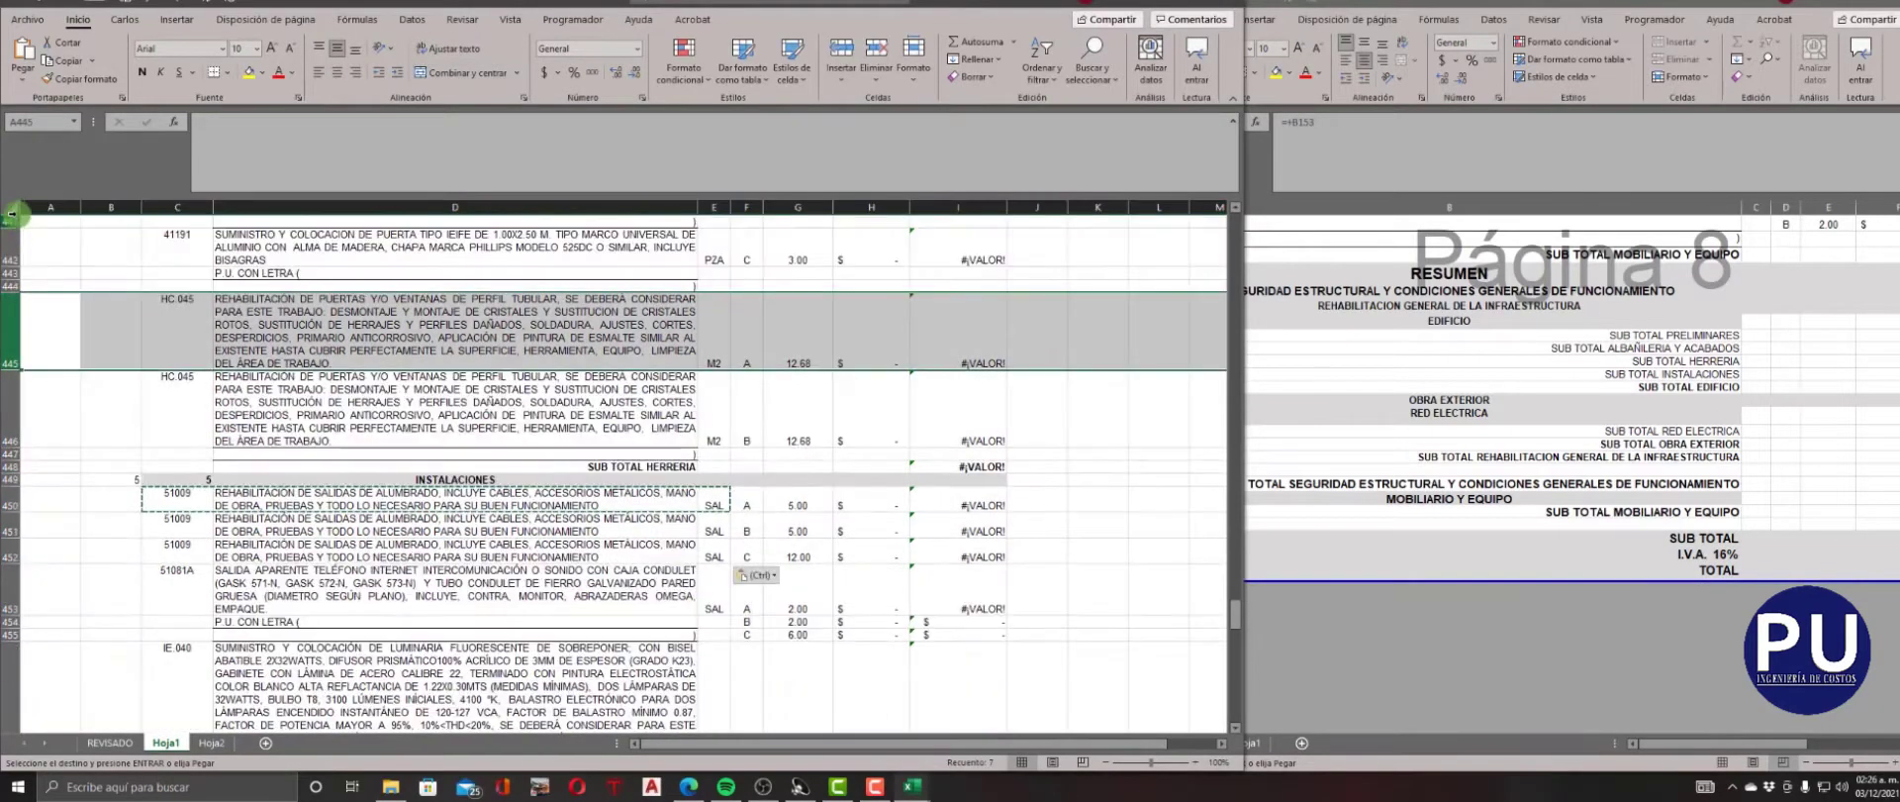
pyautogui.click(13, 209)
pyautogui.click(16, 366)
pyautogui.click(10, 209)
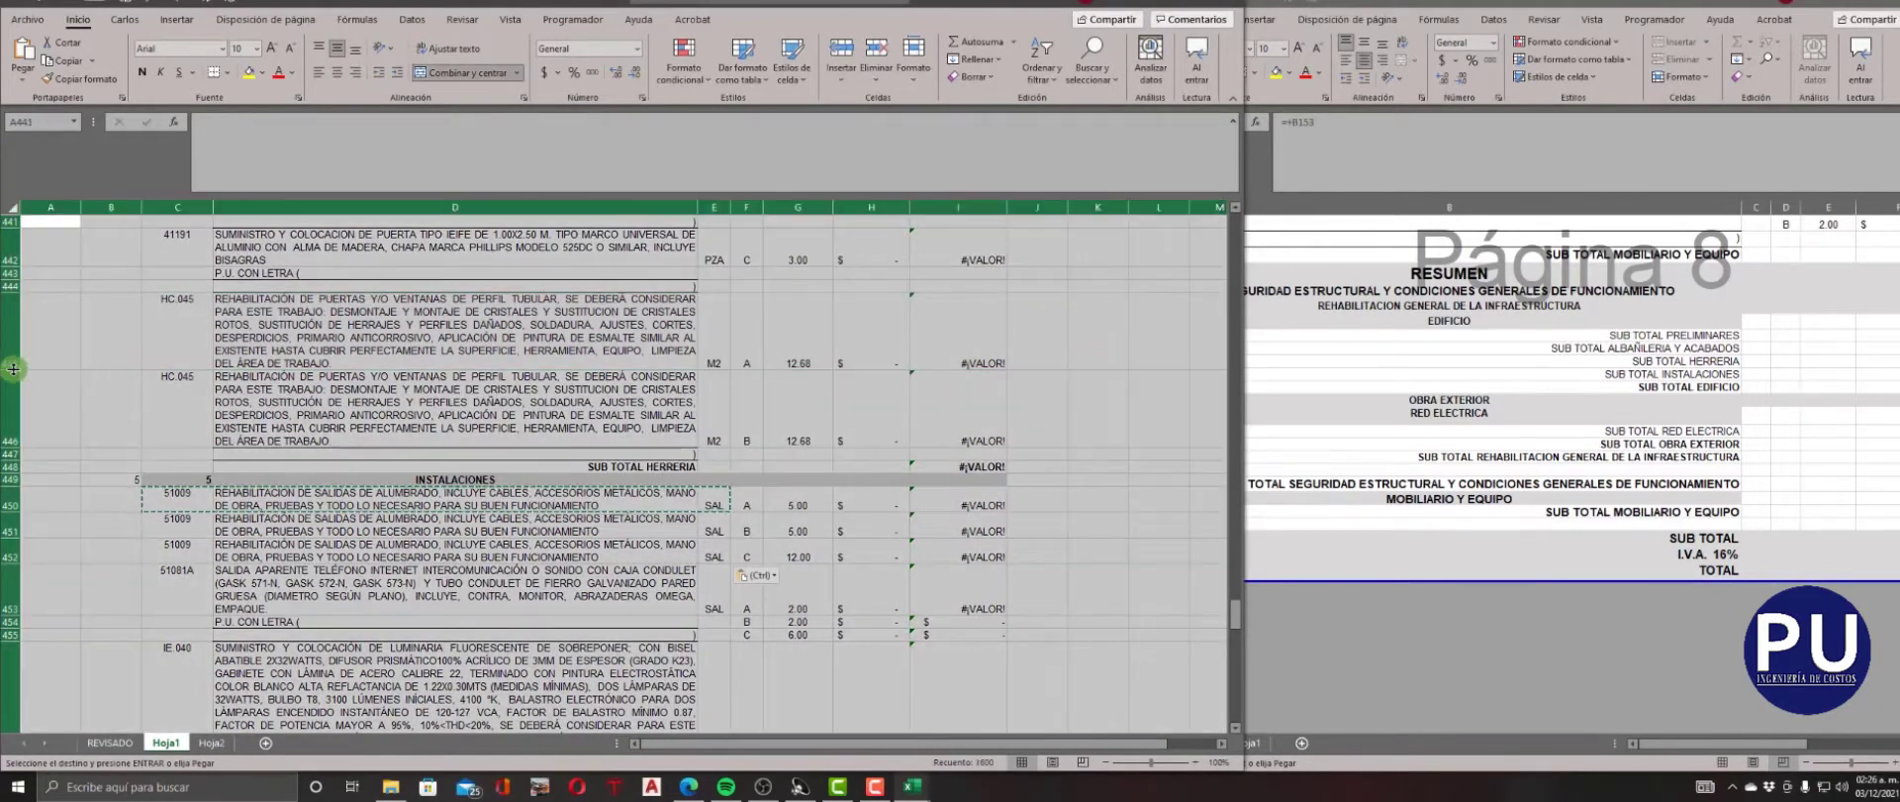
pyautogui.moveTo(13, 370); pyautogui.dragTo(13, 306)
pyautogui.click(505, 437)
pyautogui.press('Escape')
pyautogui.scroll(1, 728, 435)
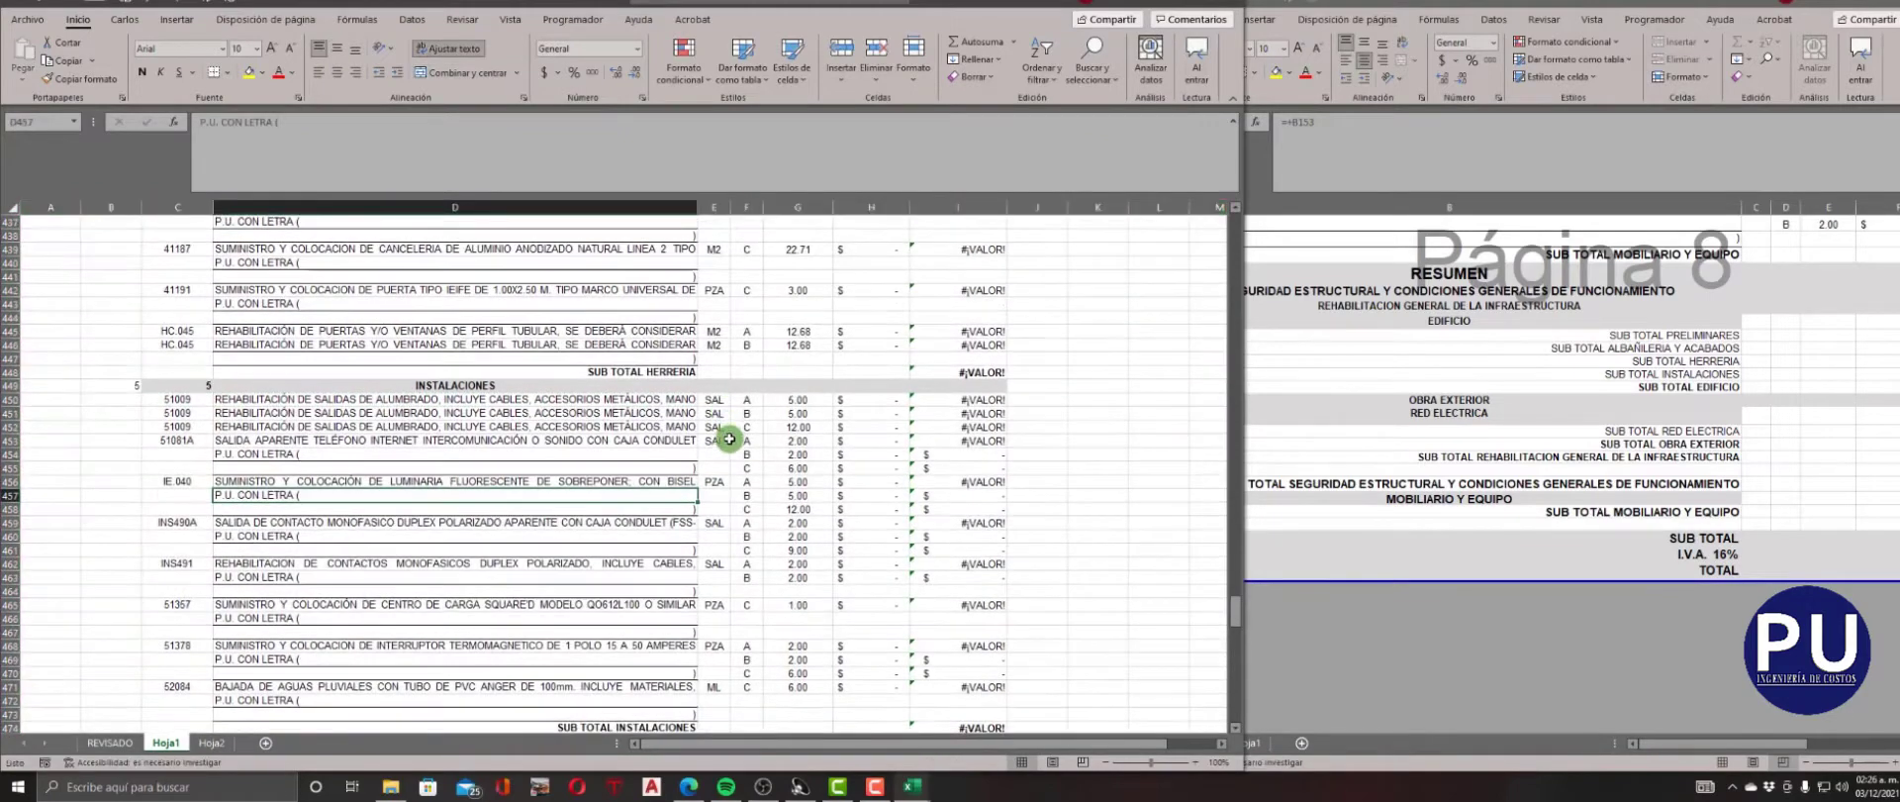
# Repeat the code, description and unit of concepts 51081A, IE.040 and INS490A in their remaining quantity lines under INSTALACIONES.
pyautogui.moveTo(199, 461); pyautogui.dragTo(712, 467)
pyautogui.hotkey('ctrl', 'v')
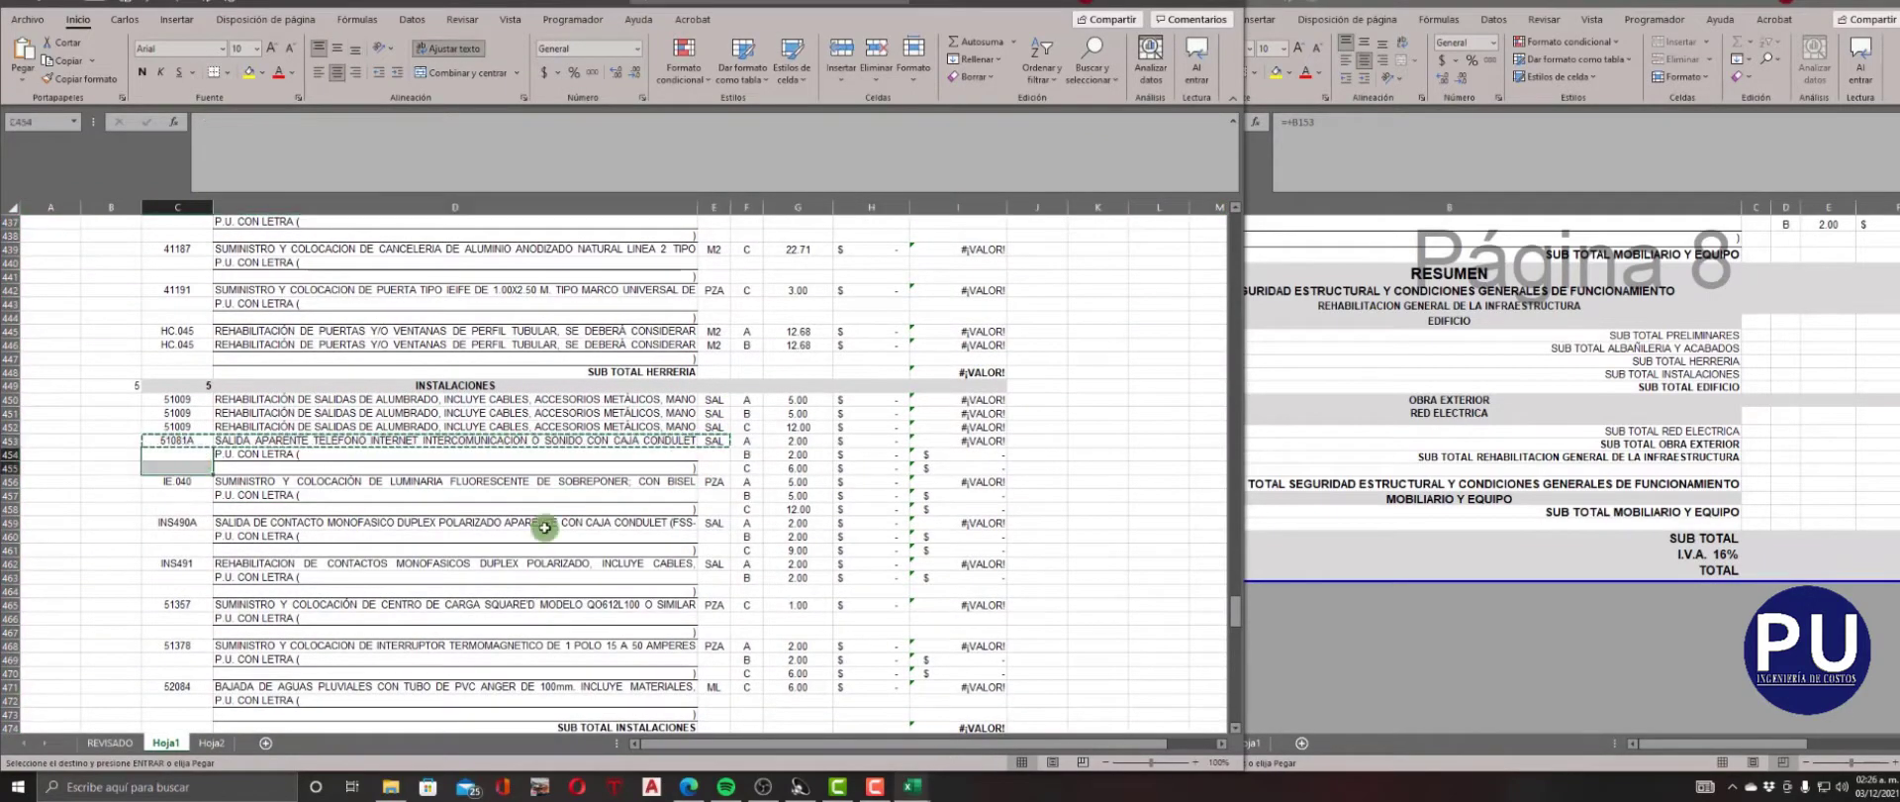
pyautogui.moveTo(197, 489); pyautogui.dragTo(710, 563)
pyautogui.press('Escape')
pyautogui.hotkey('ctrl', 'c')
pyautogui.hotkey('ctrl', 'v')
# Repeat the code, description and unit of concepts INS491 and 51378 in their remaining quantity lines.
pyautogui.hotkey('ctrl', 'v')
pyautogui.scroll(-3, 713, 454)
pyautogui.hotkey('ctrl', 'c')
pyautogui.click(195, 468)
pyautogui.hotkey('ctrl', 'v')
pyautogui.hotkey('ctrl', 'c')
pyautogui.click(195, 548)
pyautogui.hotkey('ctrl', 'v')
# Delete the block of subtotal rows directly above the MOBILIARIO Y EQUIPO heading, rows 549 to 553.
pyautogui.scroll(-7, 705, 577)
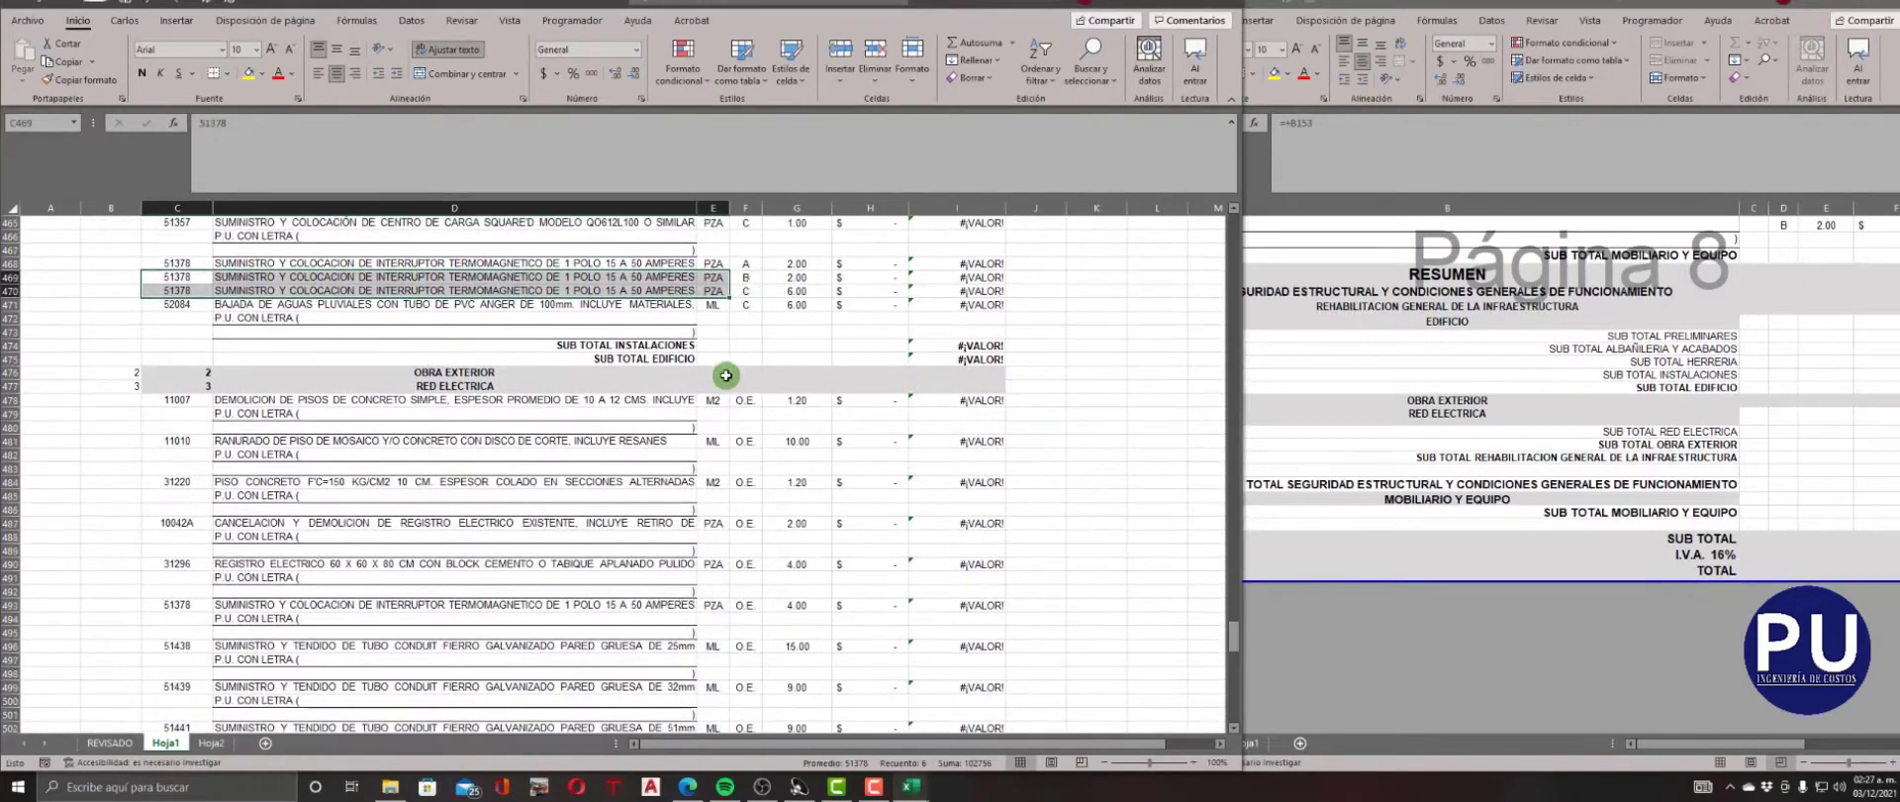
pyautogui.scroll(-20, 726, 375)
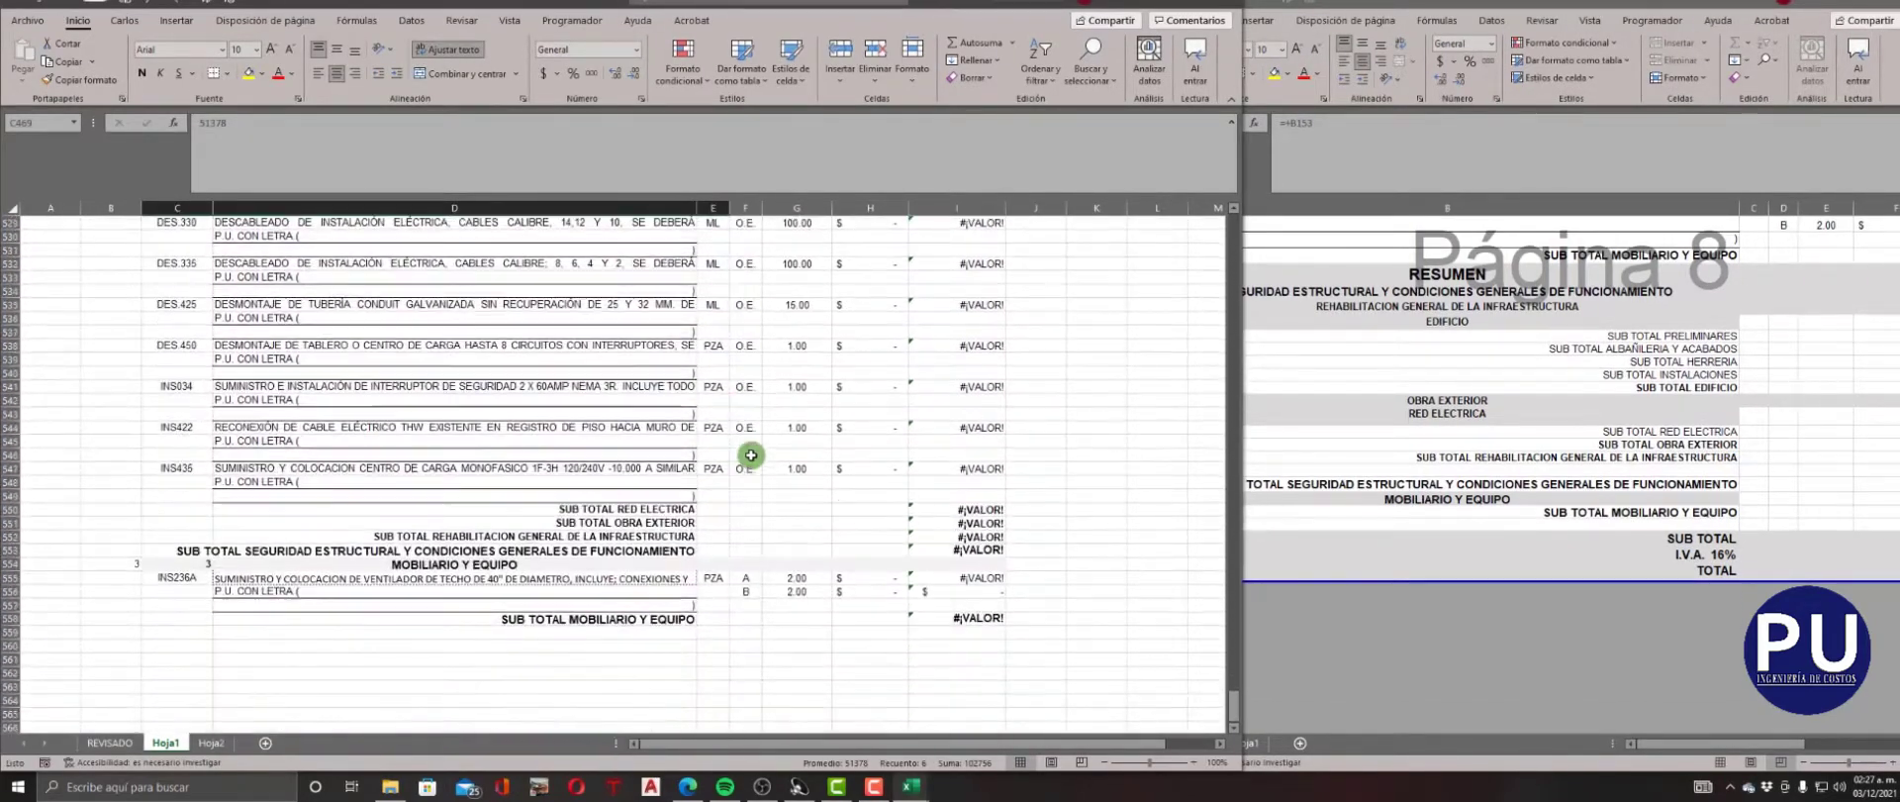
pyautogui.scroll(-3, 751, 454)
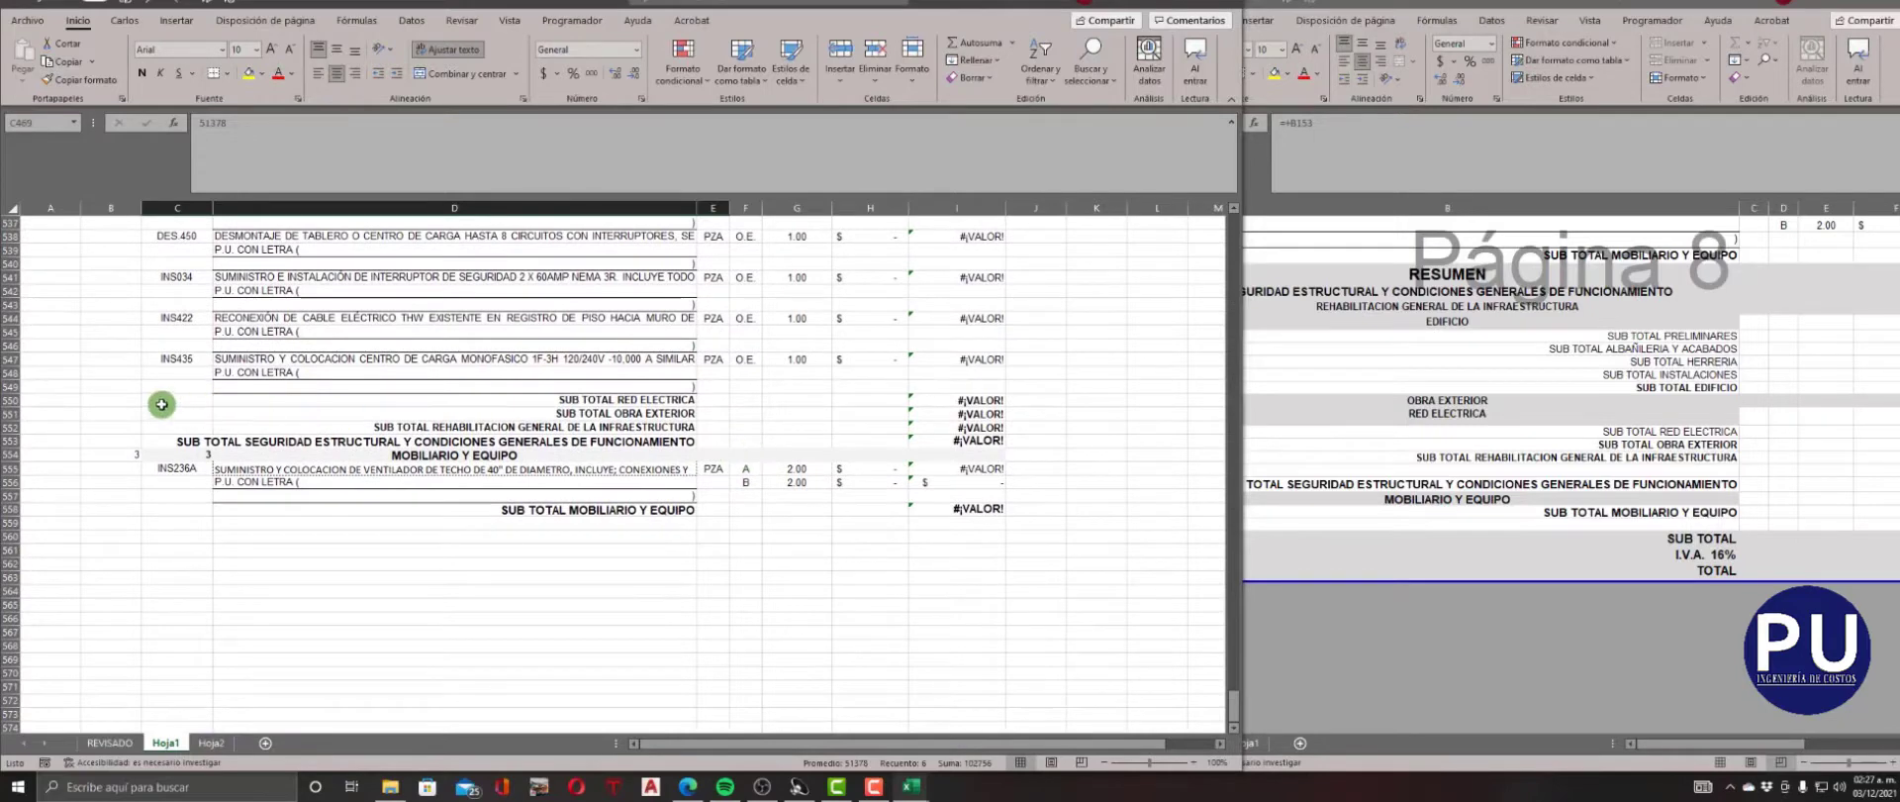
pyautogui.moveTo(11, 392); pyautogui.dragTo(12, 441)
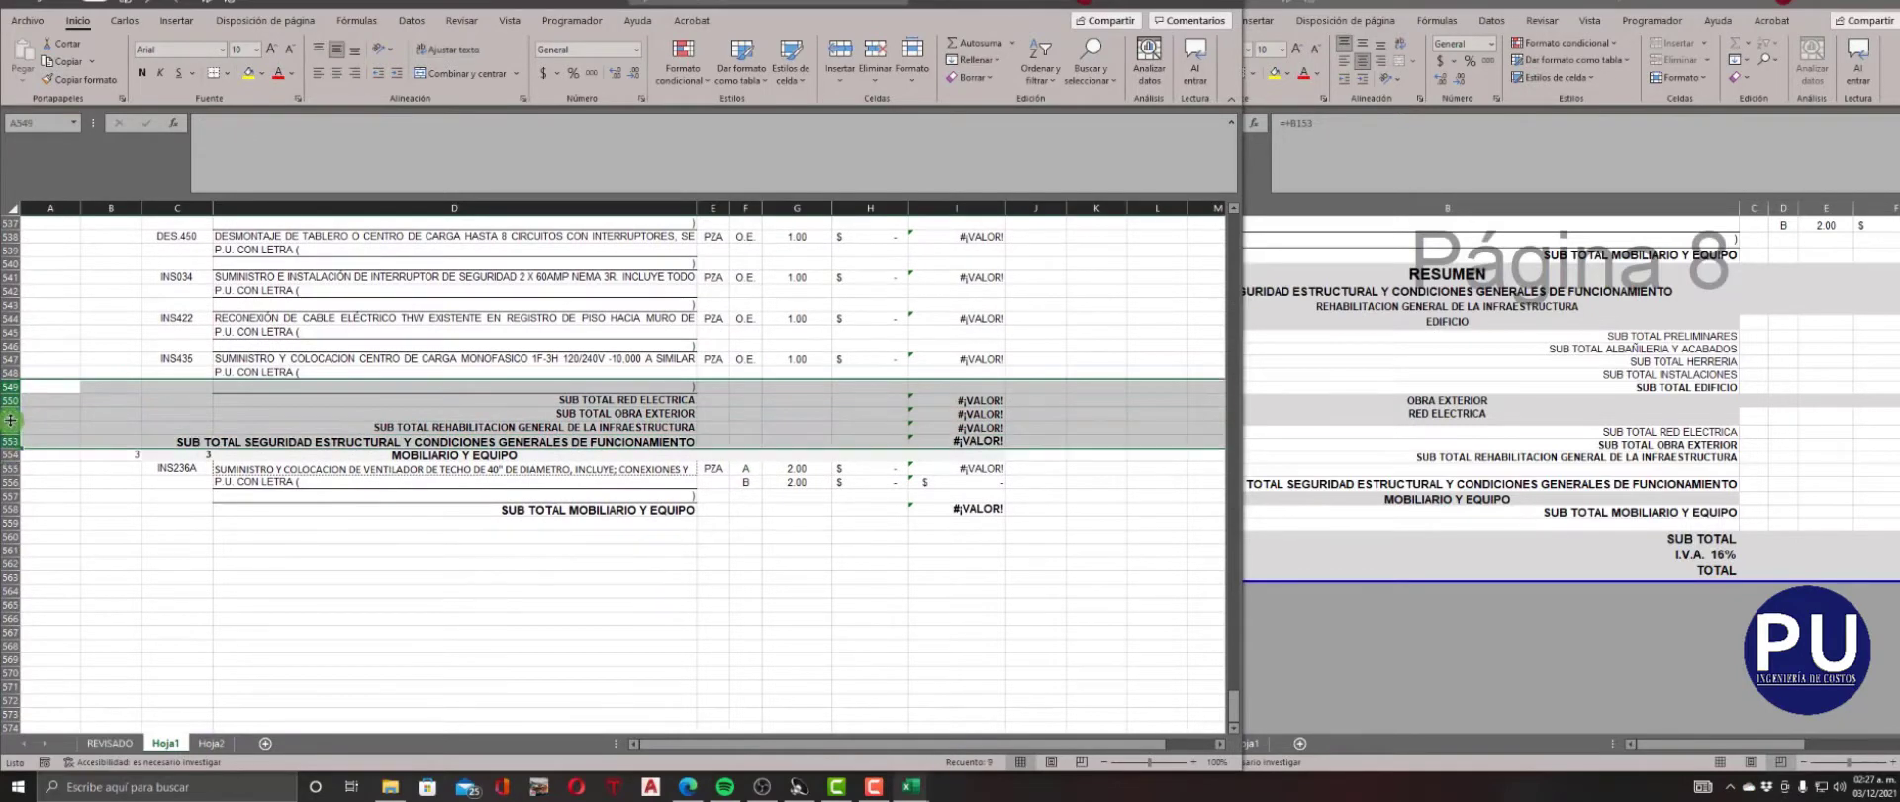
pyautogui.rightClick(12, 421)
pyautogui.click(85, 565)
pyautogui.click(663, 590)
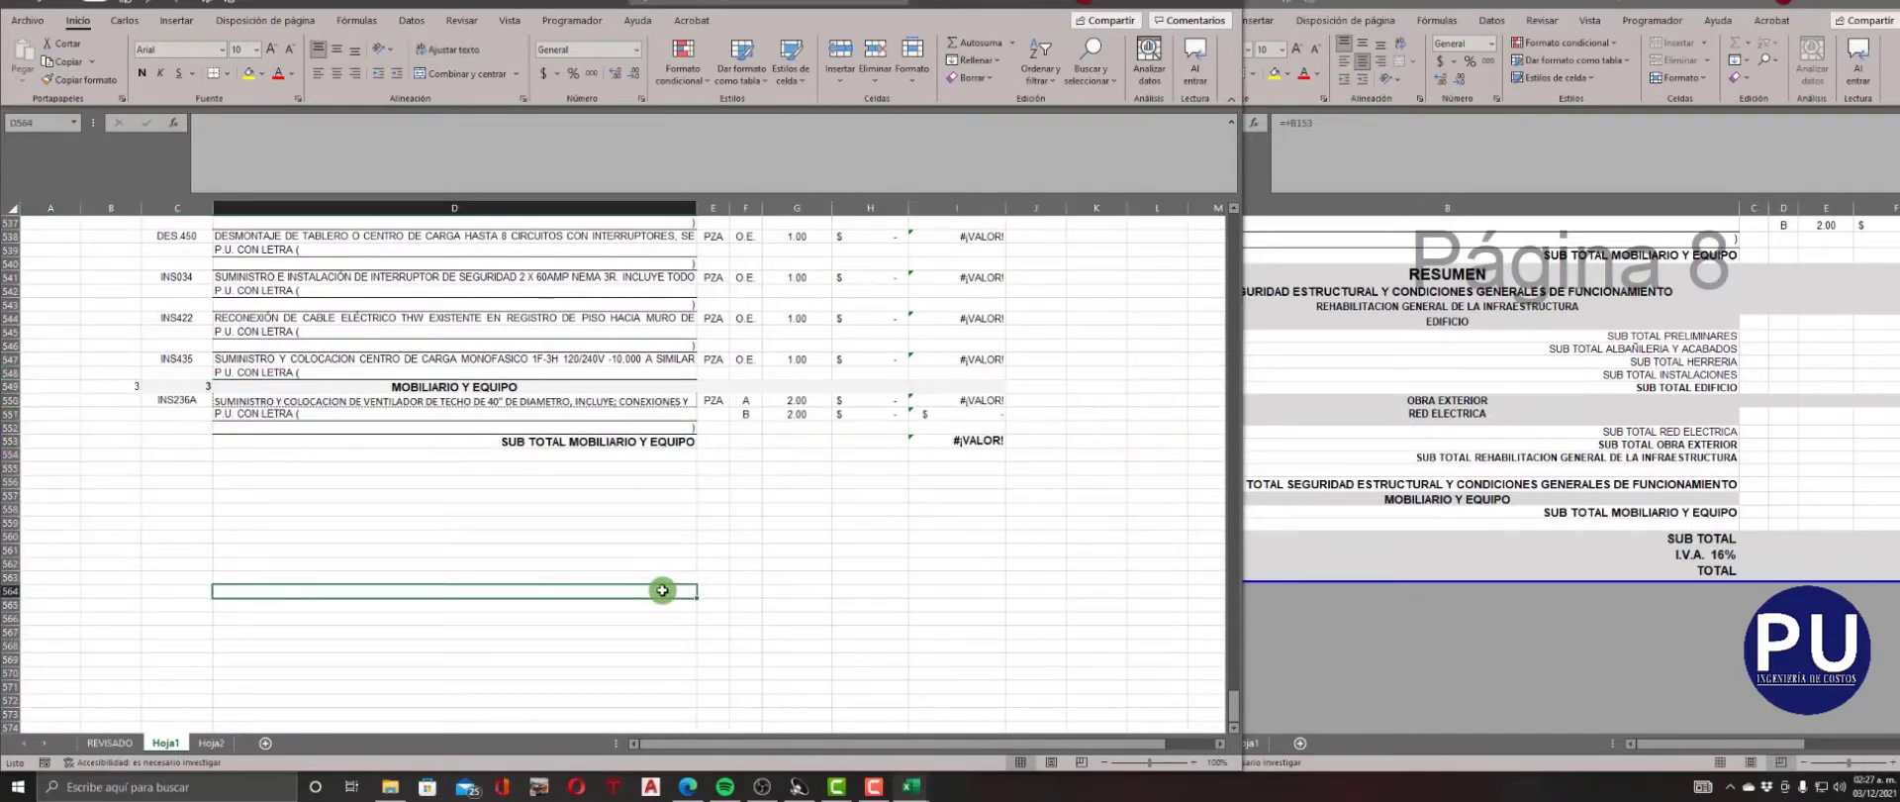
# Close the finished source catalogue, open LO-E72-C REVOLUCION EL NARANJO, and arrange it side by side with the compiled workbook.
pyautogui.click(1425, 343)
pyautogui.click(1895, 3)
pyautogui.doubleClick(1539, 269)
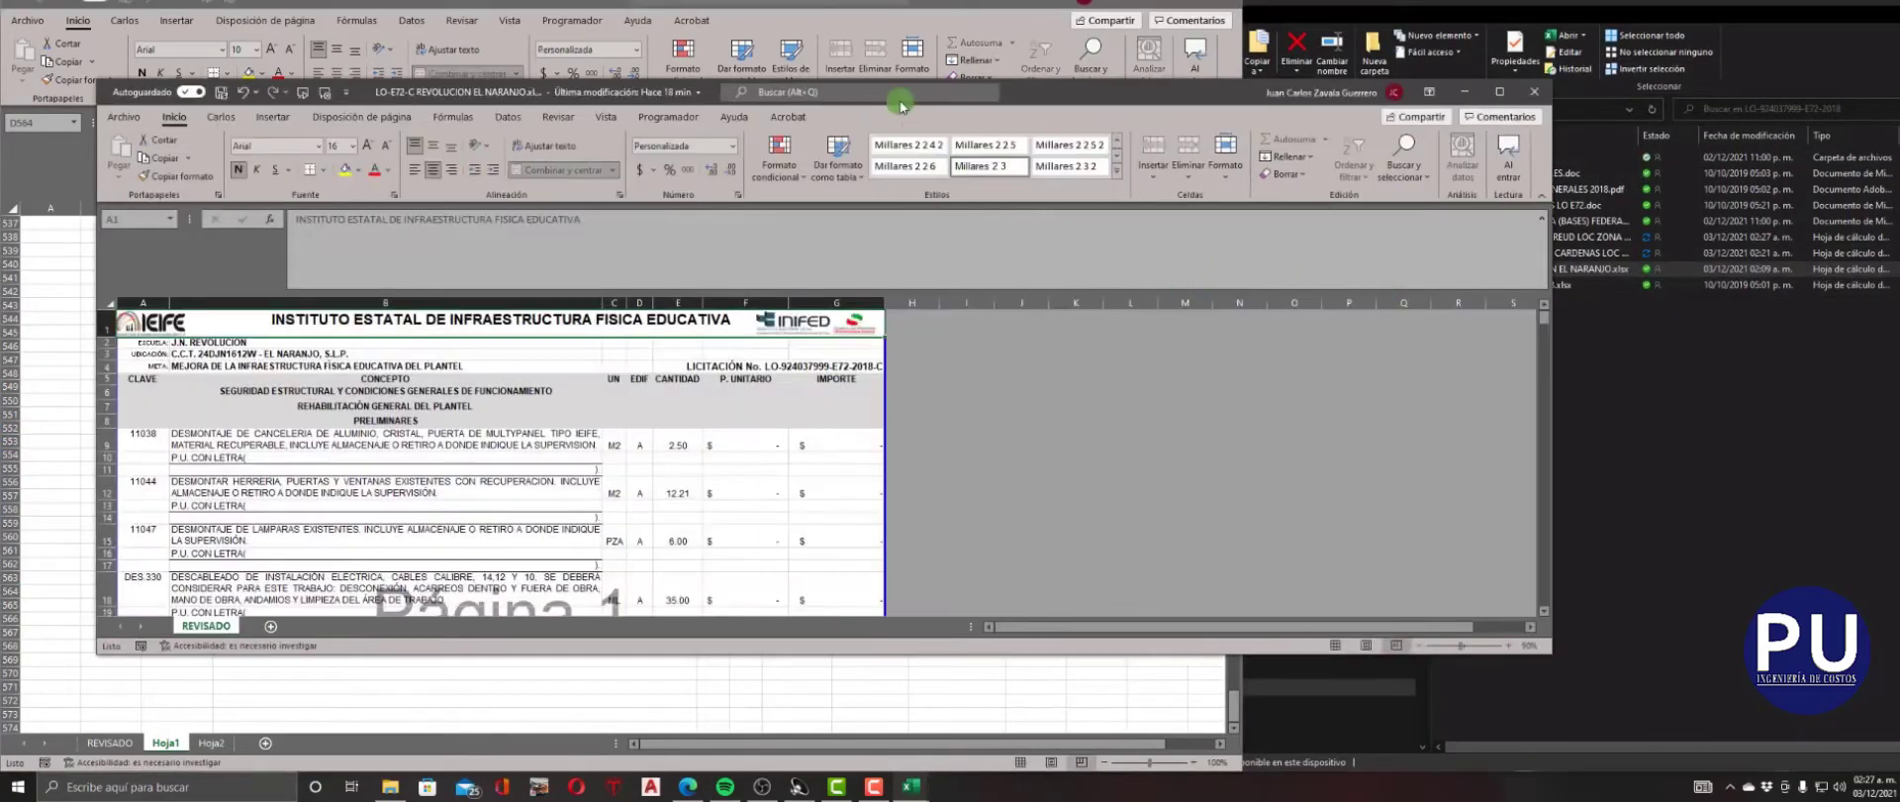
pyautogui.press('super+Right')
pyautogui.moveTo(1242, 344); pyautogui.dragTo(1087, 366)
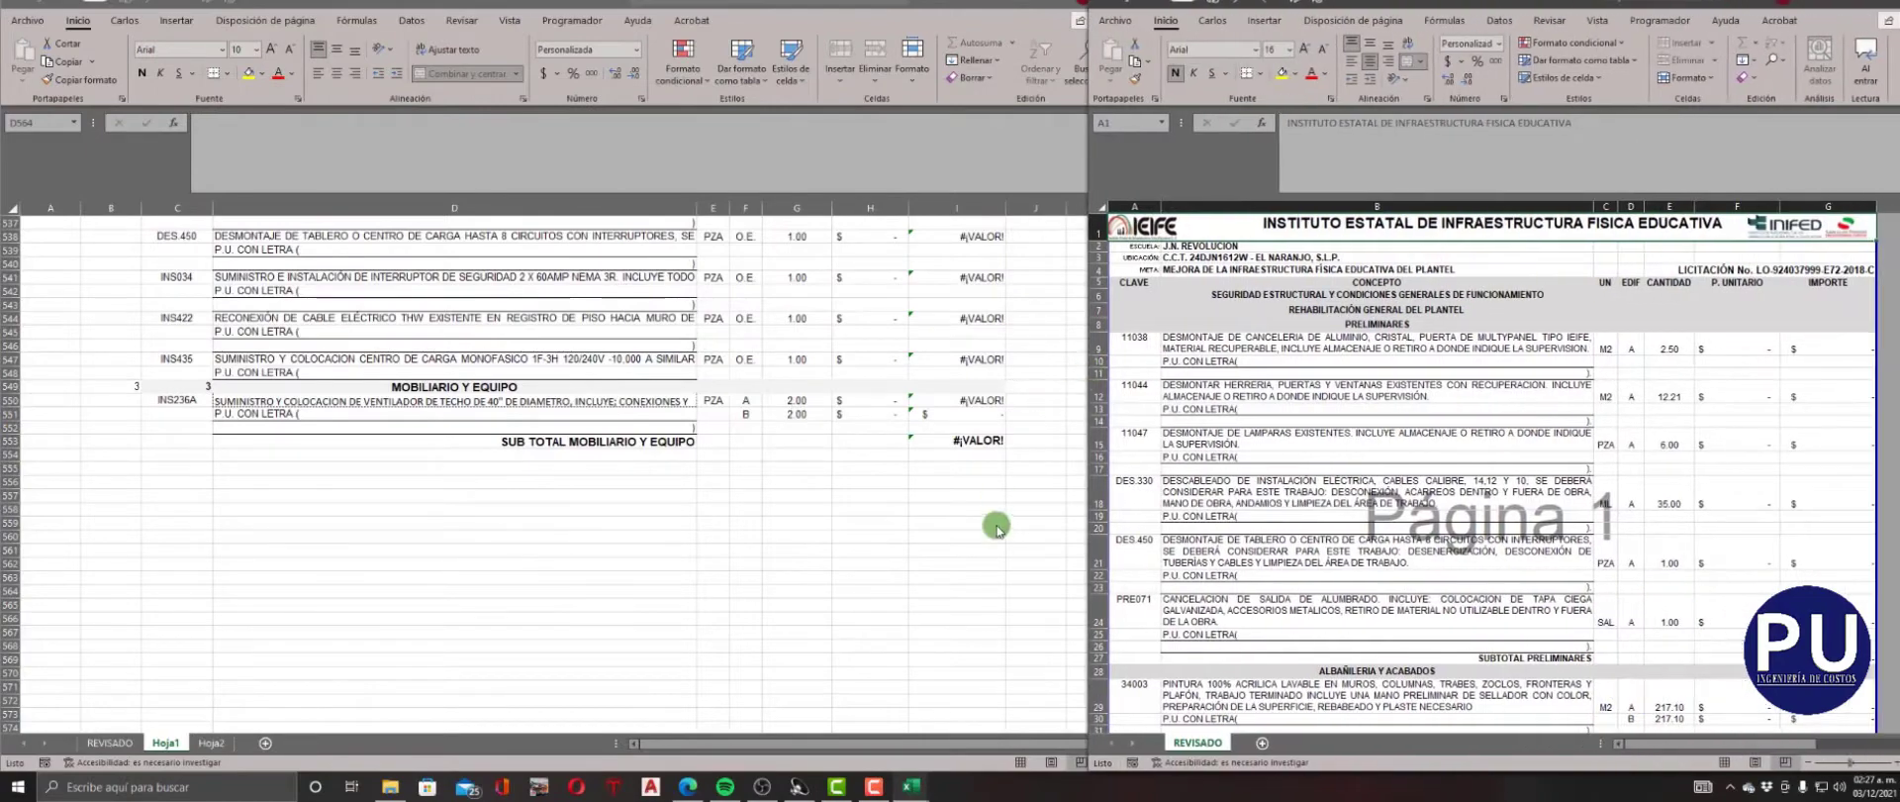
pyautogui.click(997, 526)
pyautogui.moveTo(1241, 274); pyautogui.dragTo(1074, 310)
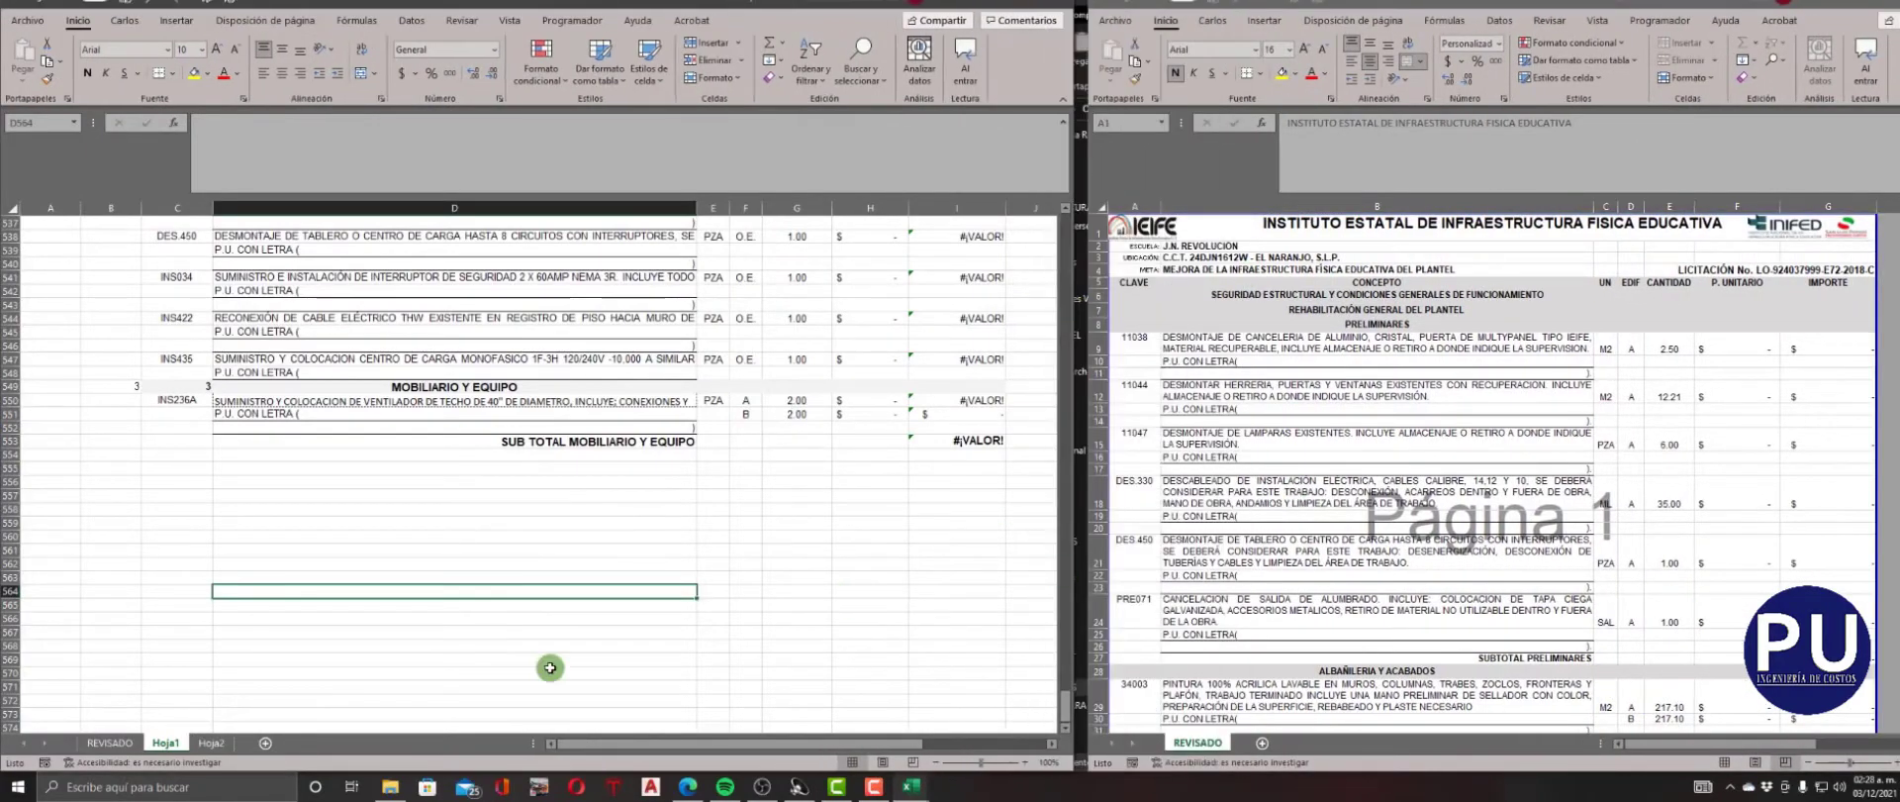
# Delete the Hoja2 worksheet from the compiled workbook.
pyautogui.rightClick(201, 749)
pyautogui.click(264, 564)
pyautogui.click(983, 417)
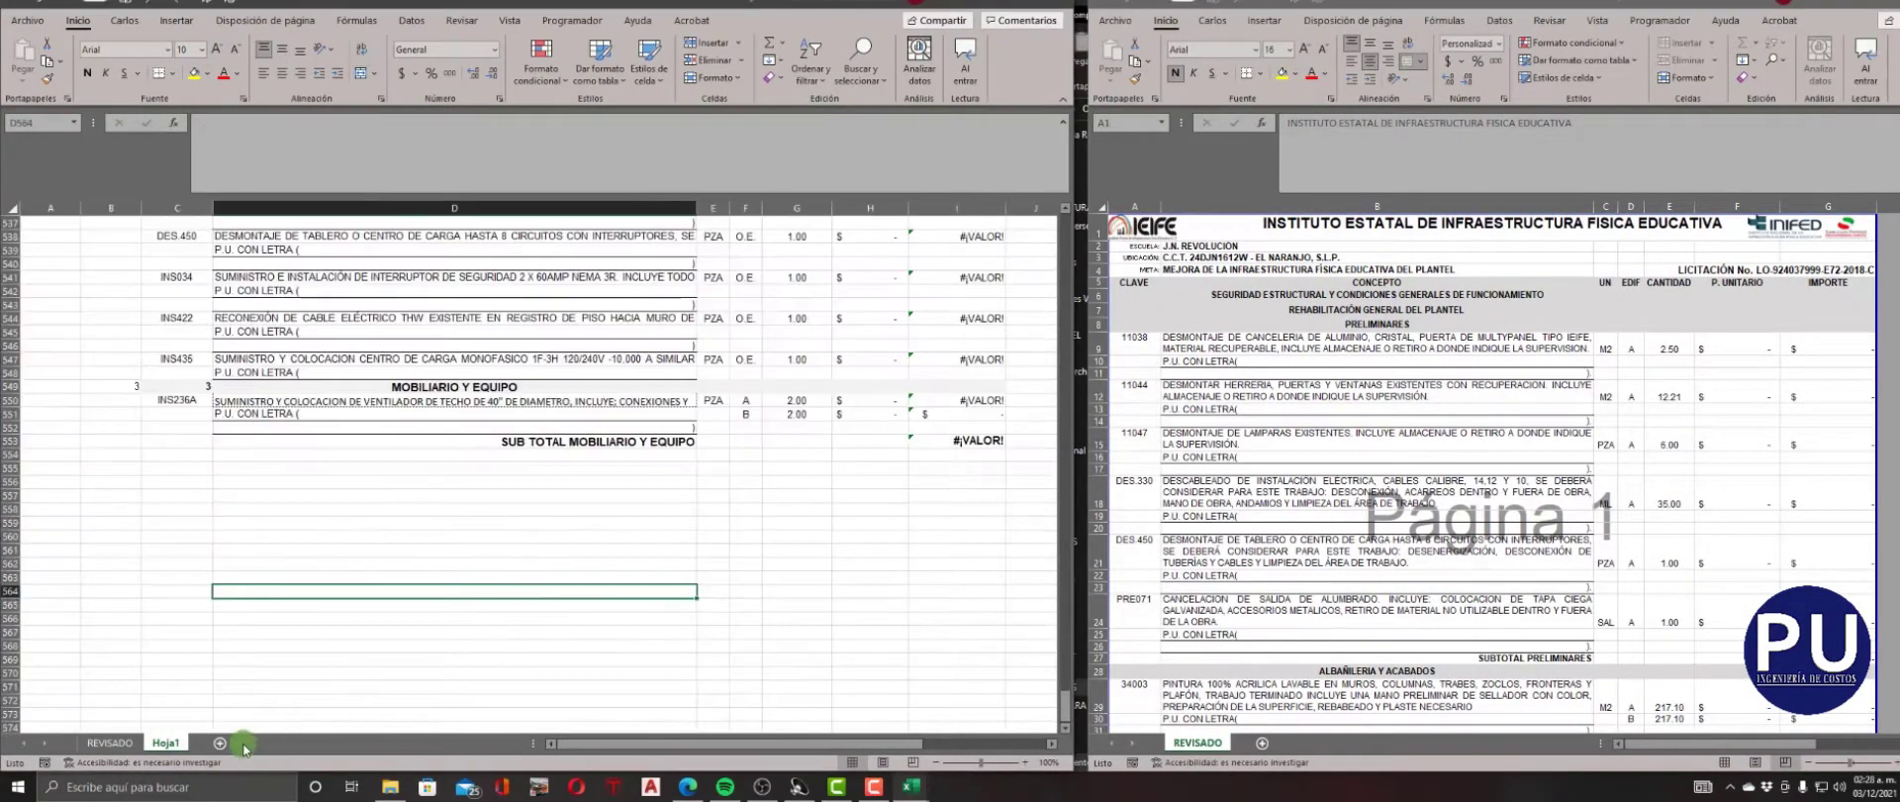
# Copy the entire REVISADO sheet of the El Naranjo catalogue into a new sheet, Hoja3, of the compiled workbook.
pyautogui.click(1101, 205)
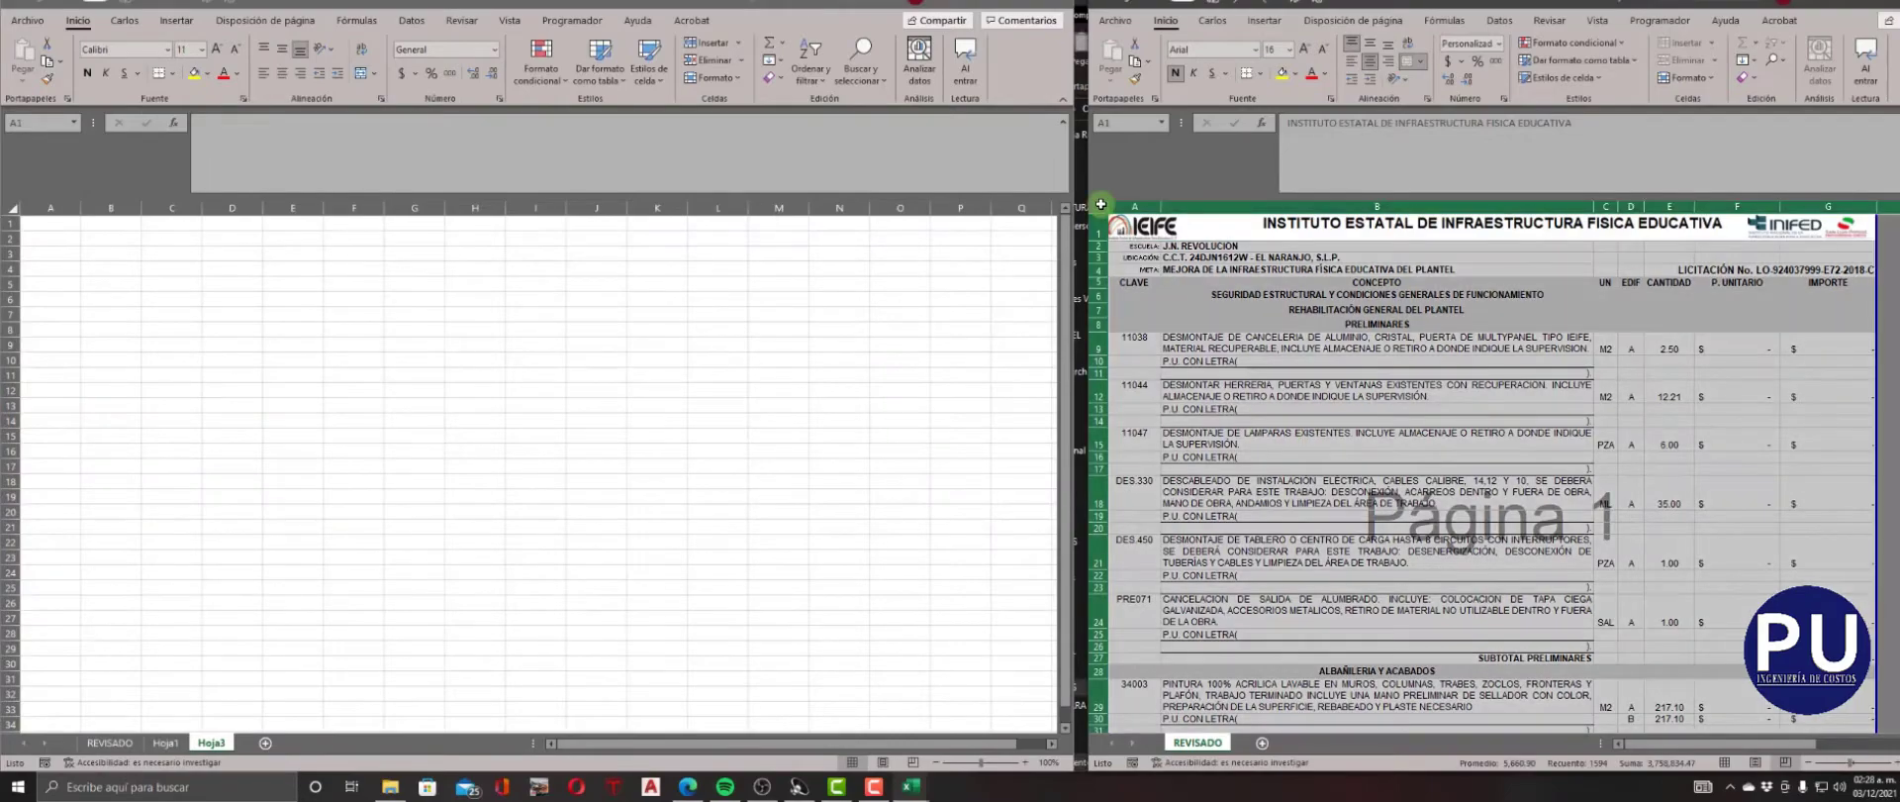
pyautogui.hotkey('ctrl', 'c')
pyautogui.click(13, 208)
pyautogui.hotkey('ctrl', 'v')
# Copy the full catalogue range from Hoja3 and paste it into Hoja1 starting at row 555, aligned with the CLAVE column.
pyautogui.click(77, 253)
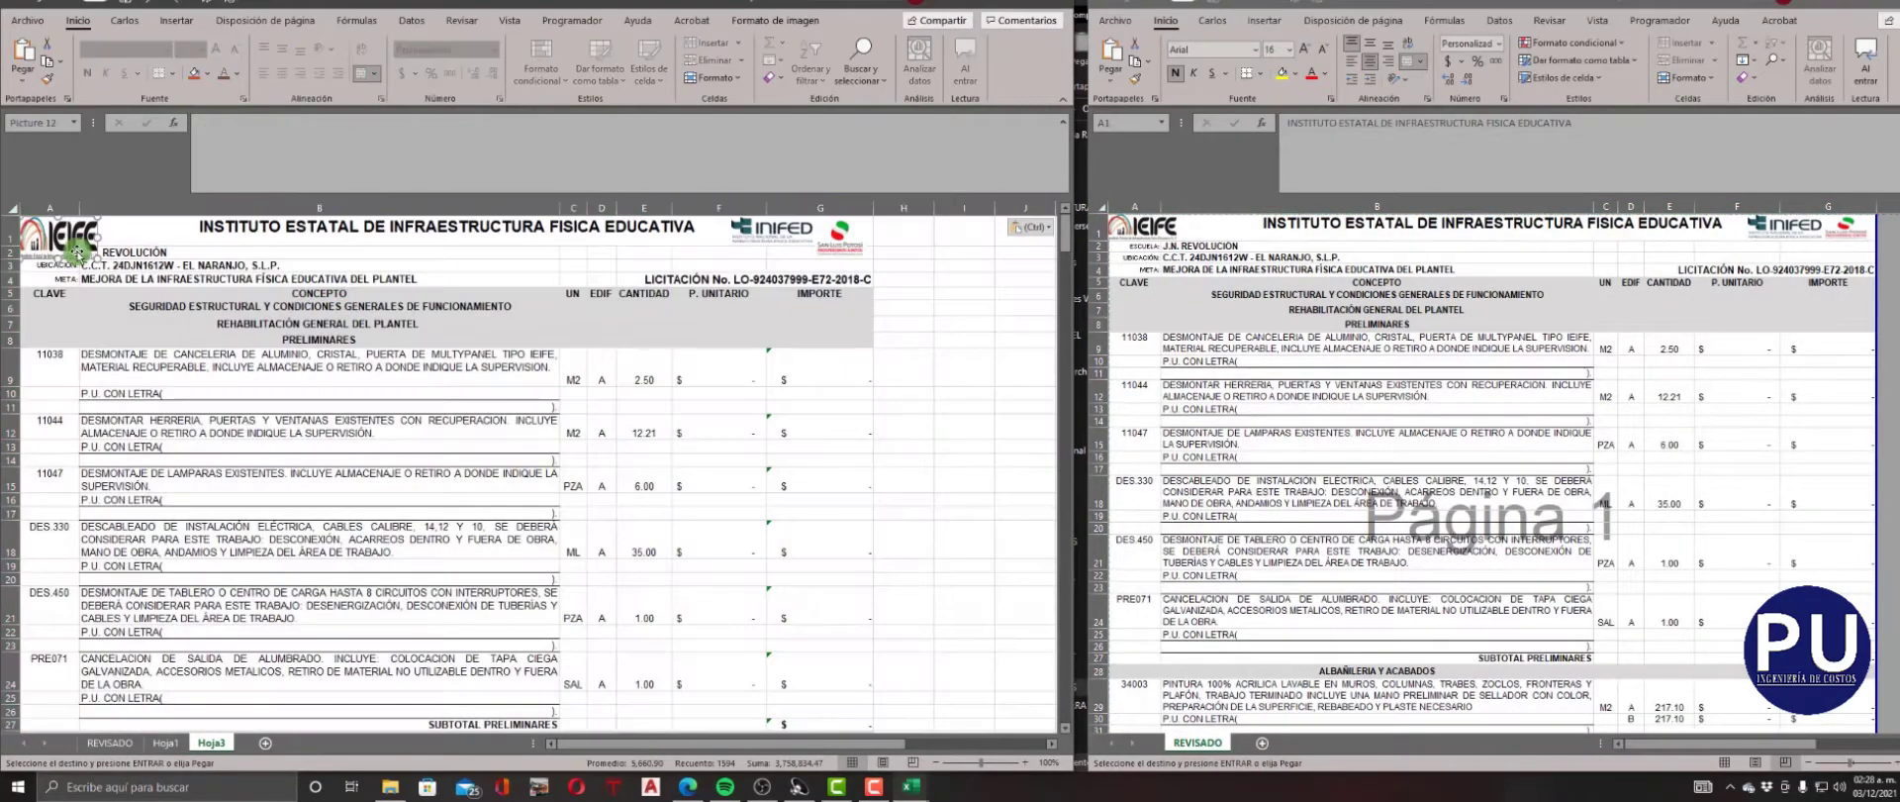
pyautogui.moveTo(49, 227); pyautogui.dragTo(466, 633)
pyautogui.hotkey('ctrl', 'c')
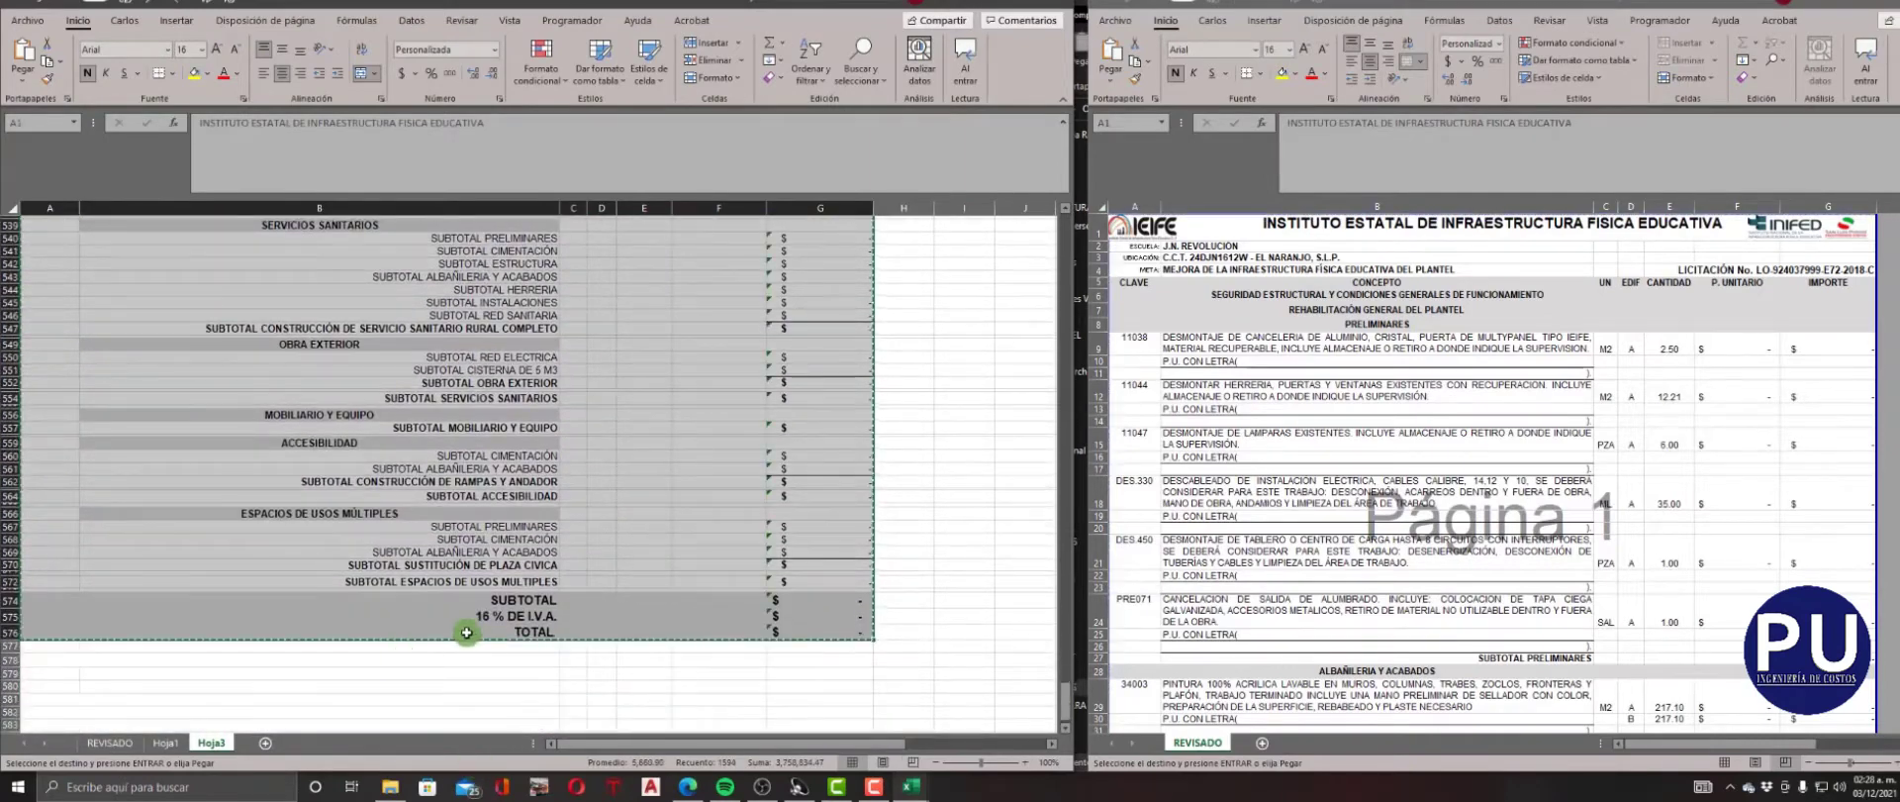
pyautogui.click(182, 742)
pyautogui.click(197, 469)
pyautogui.hotkey('ctrl', 'v')
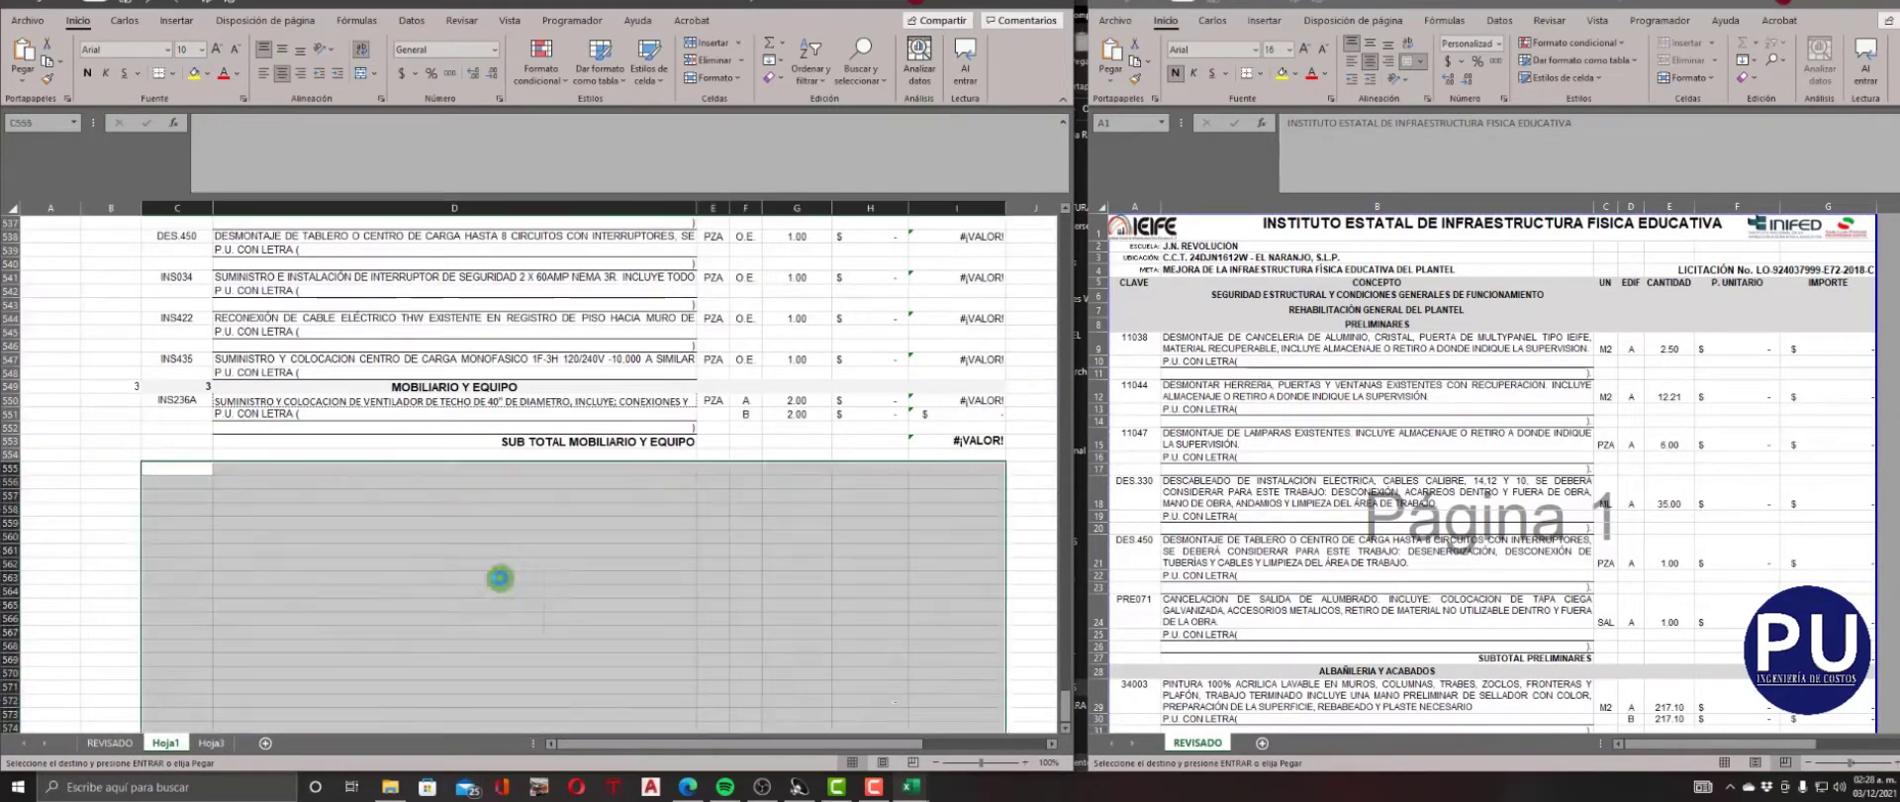
pyautogui.click(976, 487)
pyautogui.click(311, 514)
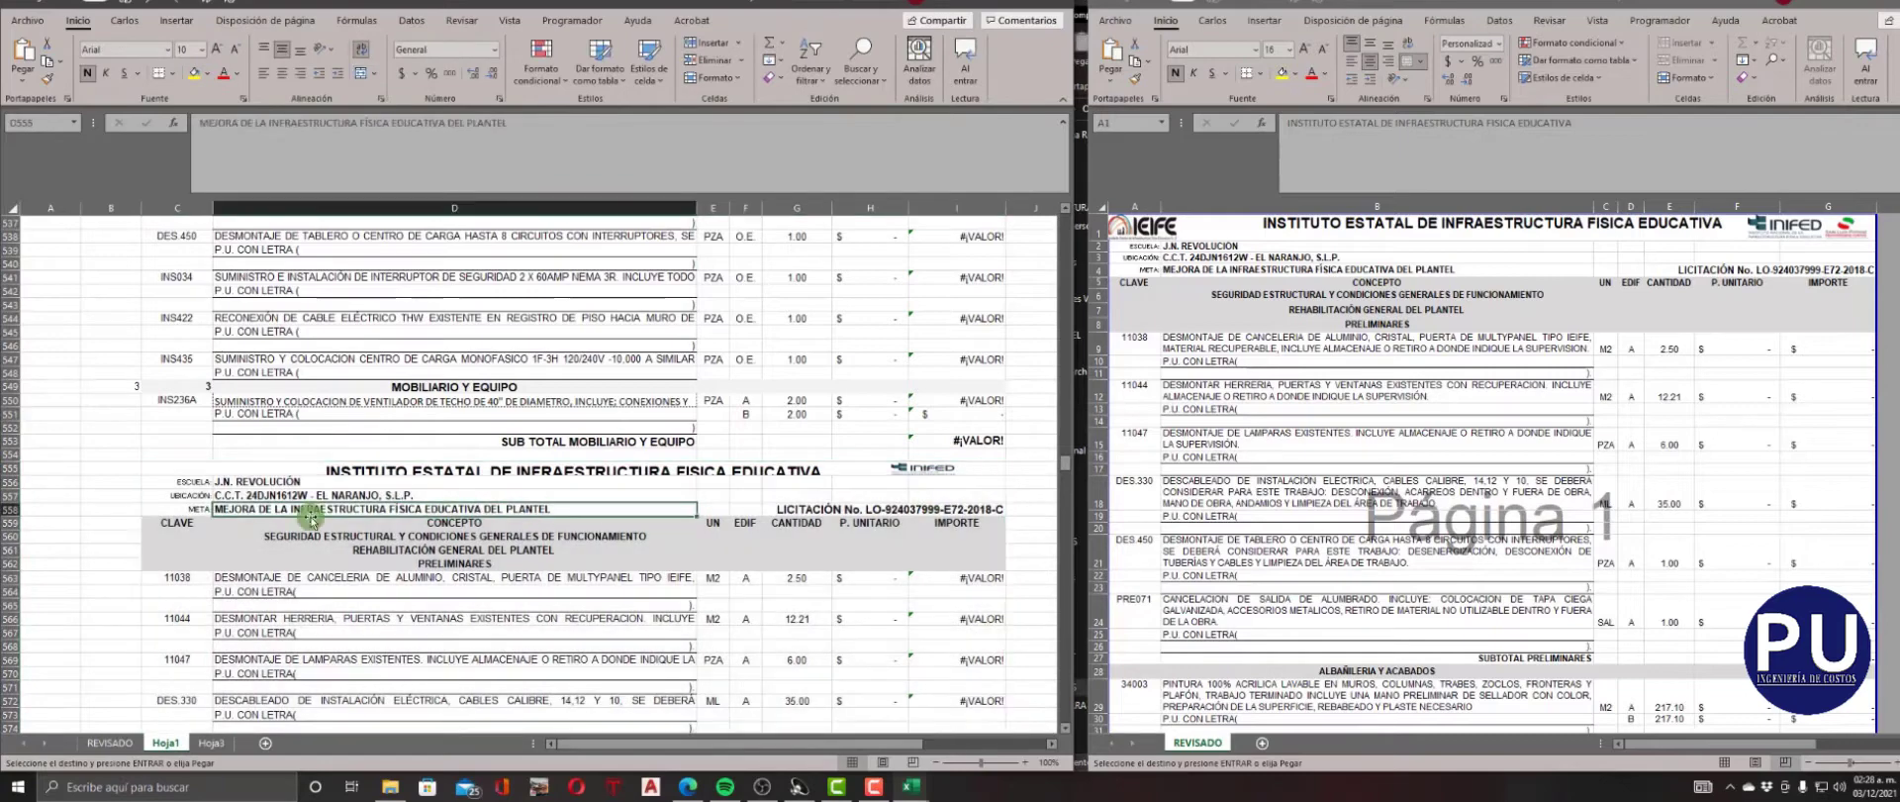
# Insert a row below the pasted catalogue's column headings and enter NIVEL 1 and CLAVE 1 in it.
pyautogui.rightClick(14, 536)
pyautogui.click(93, 412)
pyautogui.click(132, 520)
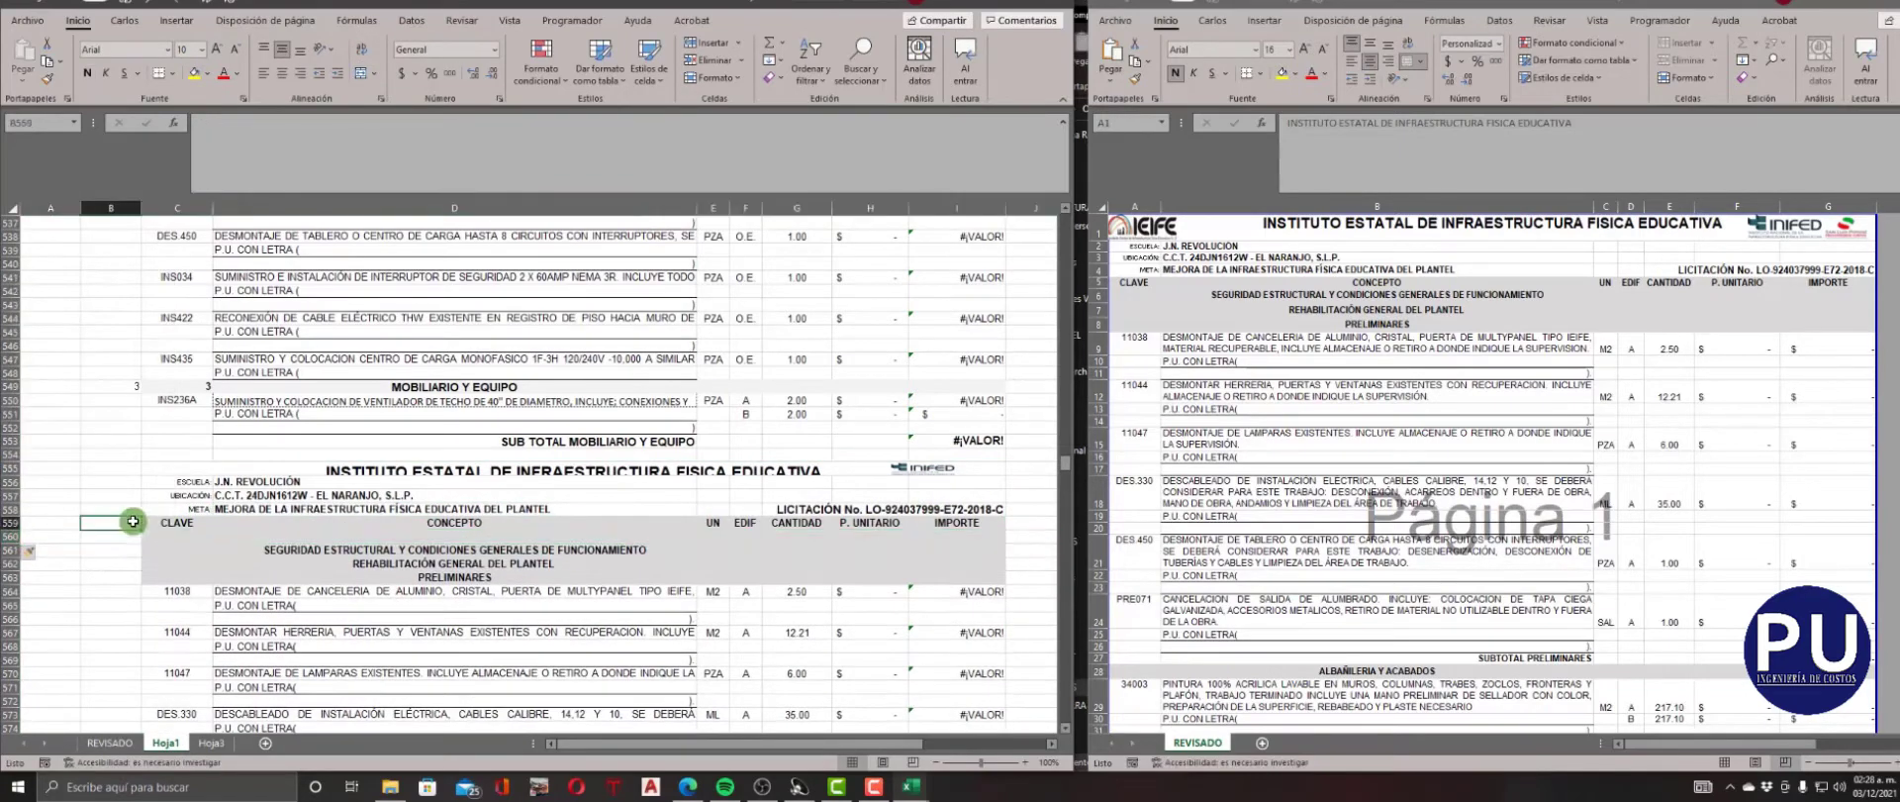
pyautogui.write('1')
pyautogui.press('Tab')
pyautogui.write('1')
pyautogui.press('Tab')
# Copy the school name J.N. REVOLUCIÓN into the CONCEPTO cell of row 560 and fill the row yellow.
pyautogui.doubleClick(314, 483)
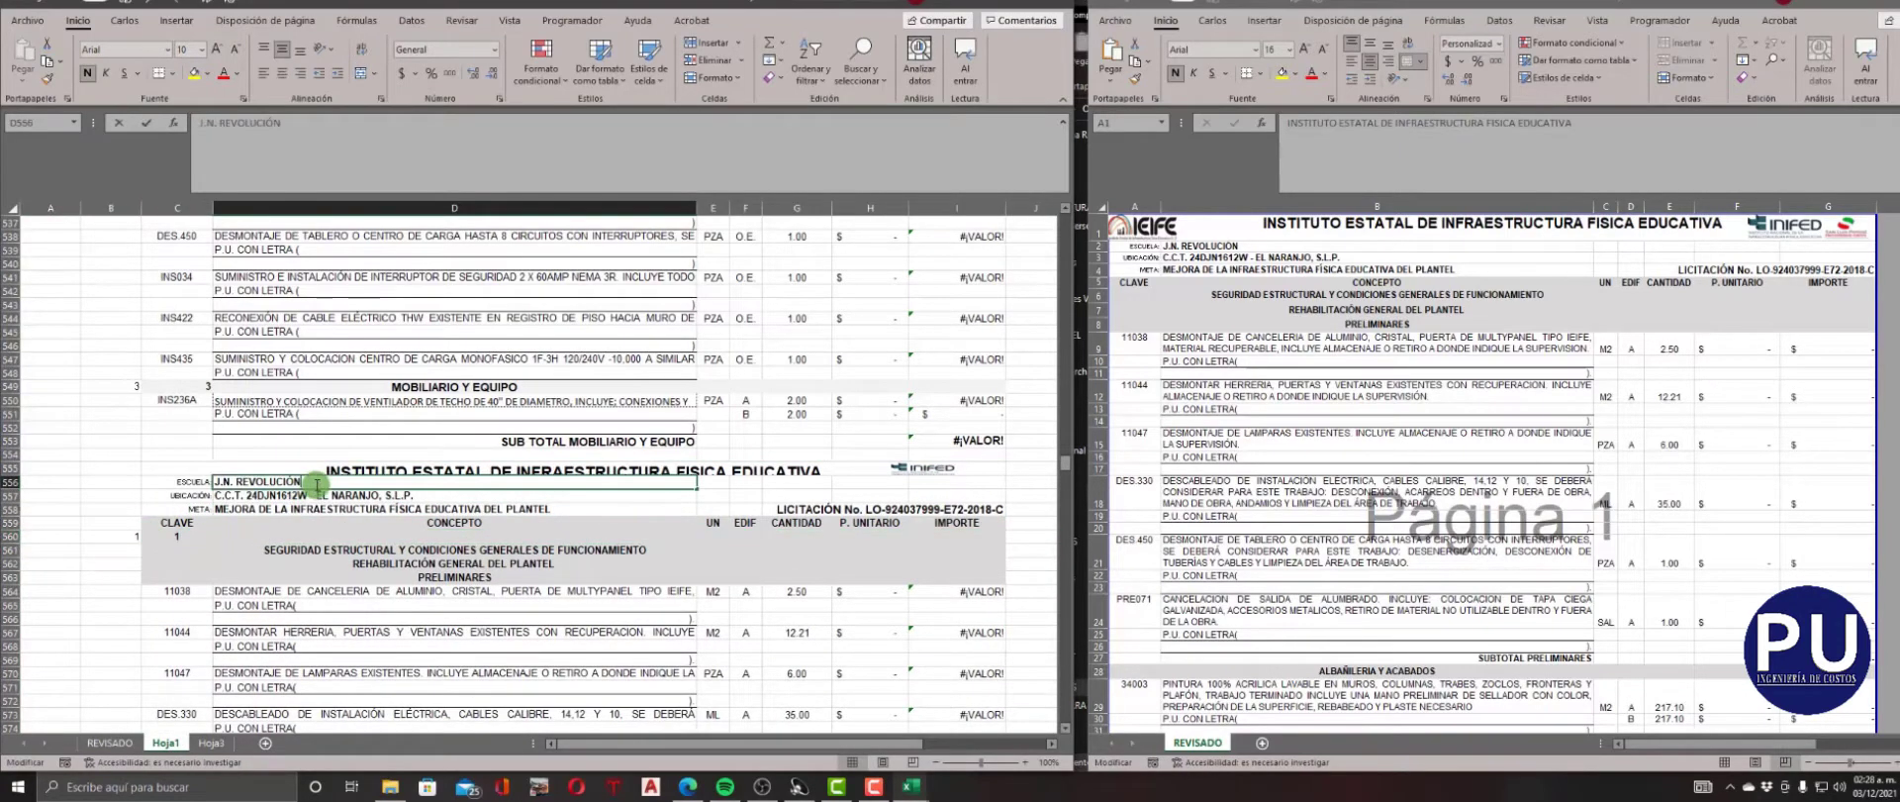
pyautogui.moveTo(315, 483); pyautogui.dragTo(185, 484)
pyautogui.click(355, 535)
pyautogui.click(238, 157)
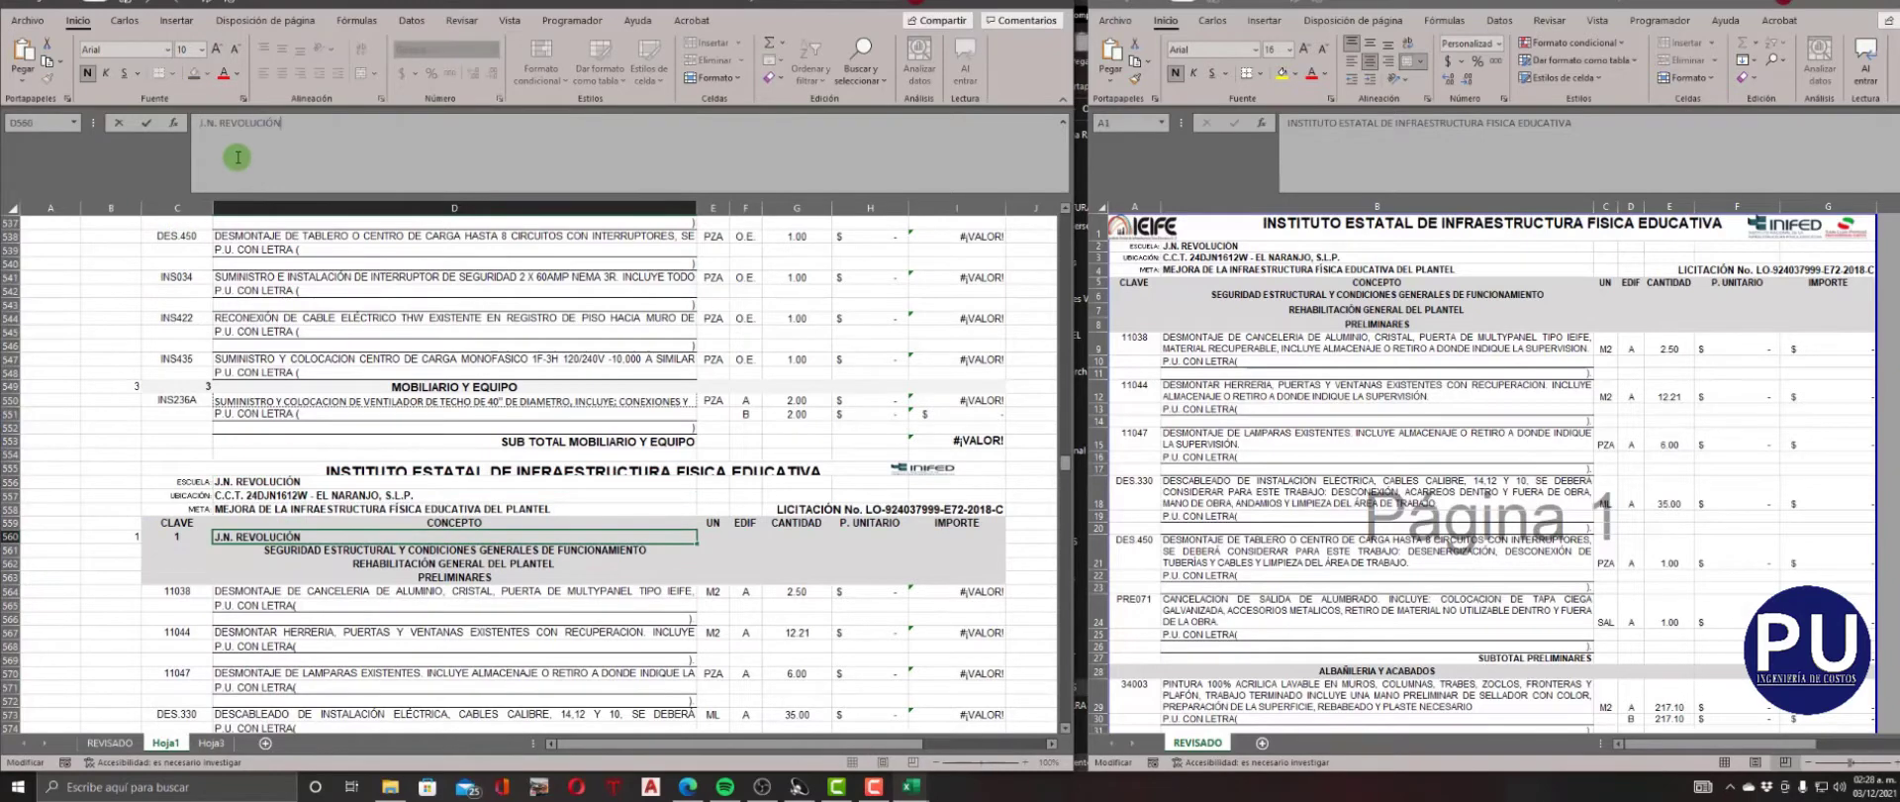
pyautogui.hotkey('ctrl', 'Return')
pyautogui.moveTo(127, 536); pyautogui.dragTo(990, 535)
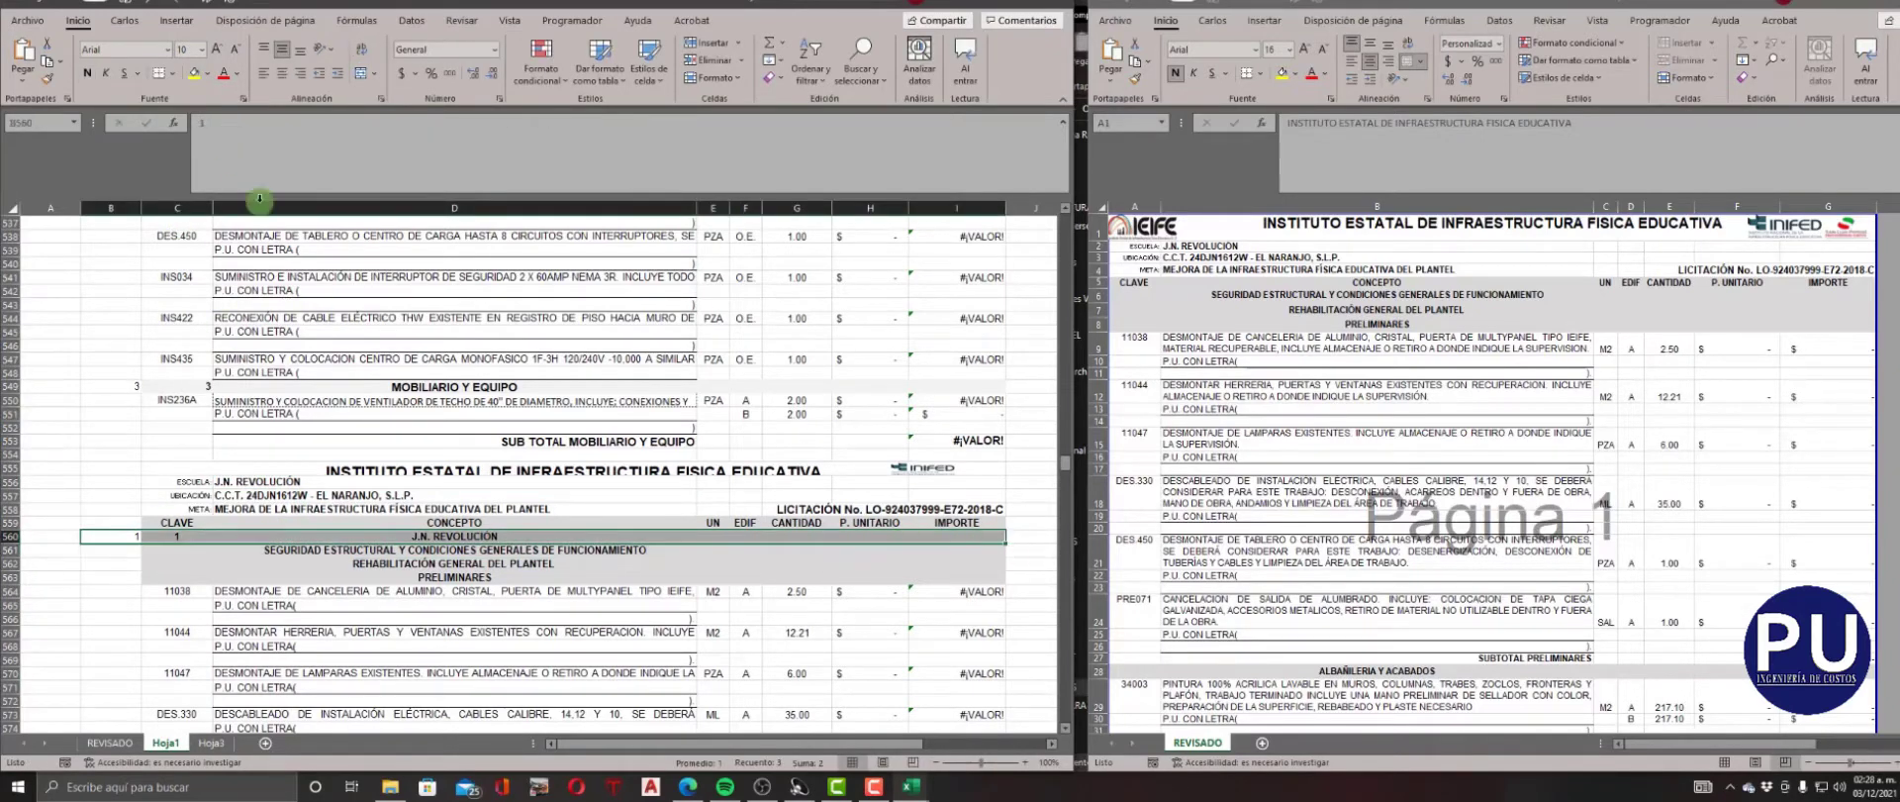
pyautogui.click(402, 472)
# Delete the institute, school, location, goal and column heading rows above the yellow school row, rows 555 to 559.
pyautogui.click(8, 467)
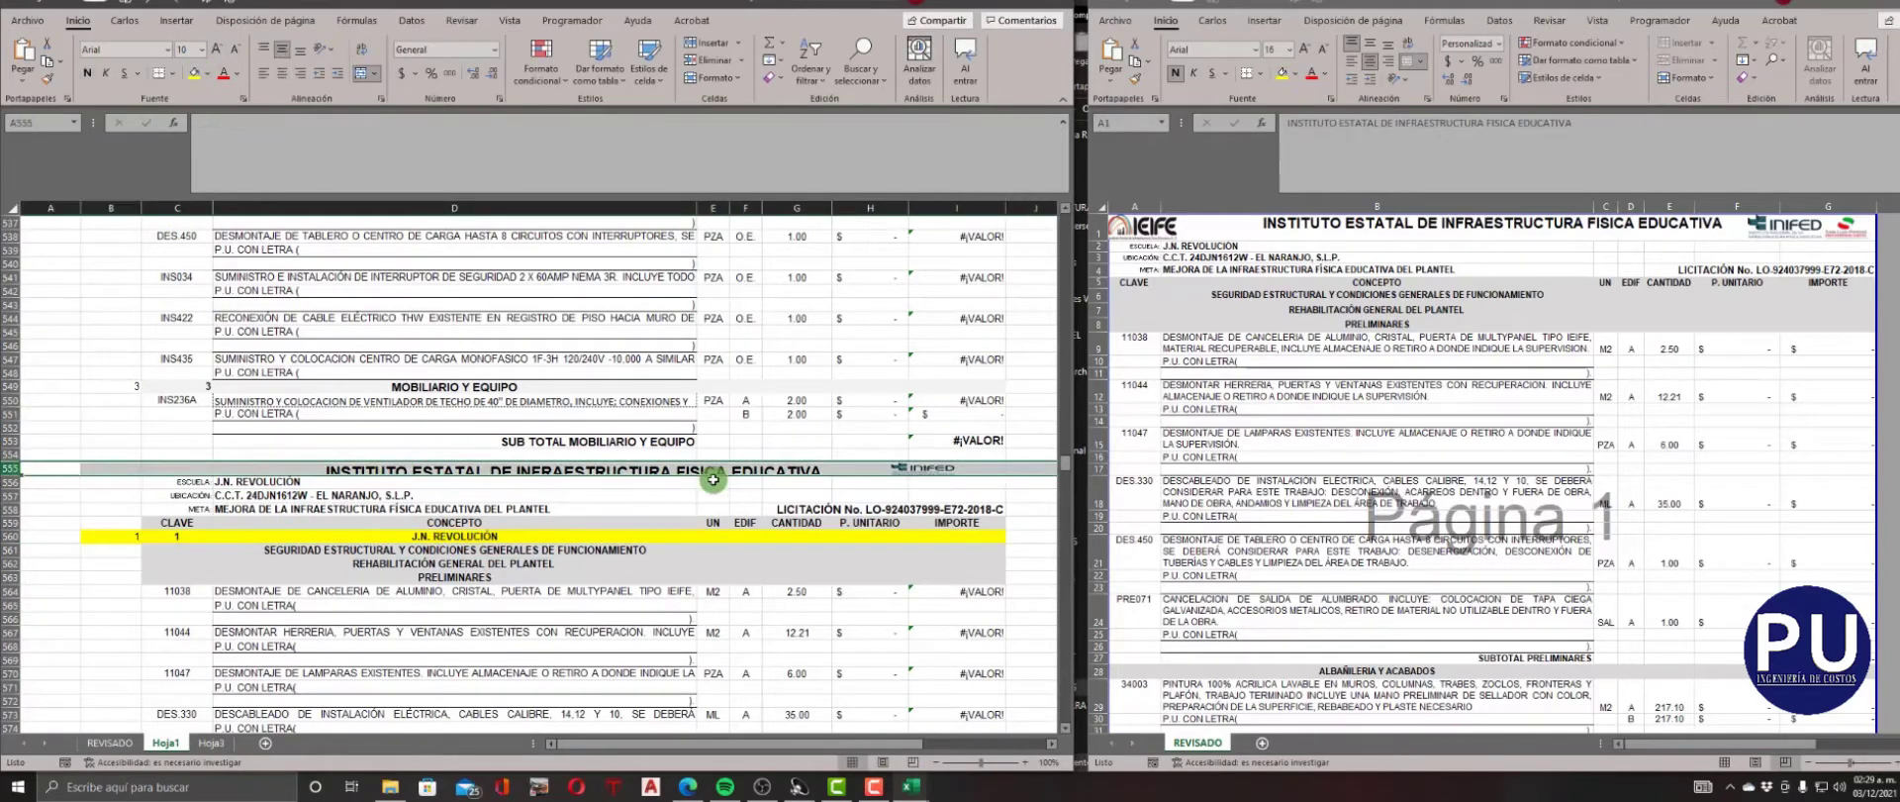
pyautogui.moveTo(8, 467); pyautogui.dragTo(8, 522)
pyautogui.rightClick(8, 523)
pyautogui.click(59, 435)
pyautogui.click(362, 551)
# Check the chapter structure in the source RESUMEN and enter NIVEL 2 and CLAVE 2 for the SEGURIDAD ESTRUCTURAL heading in row 556.
pyautogui.scroll(-2, 120, 448)
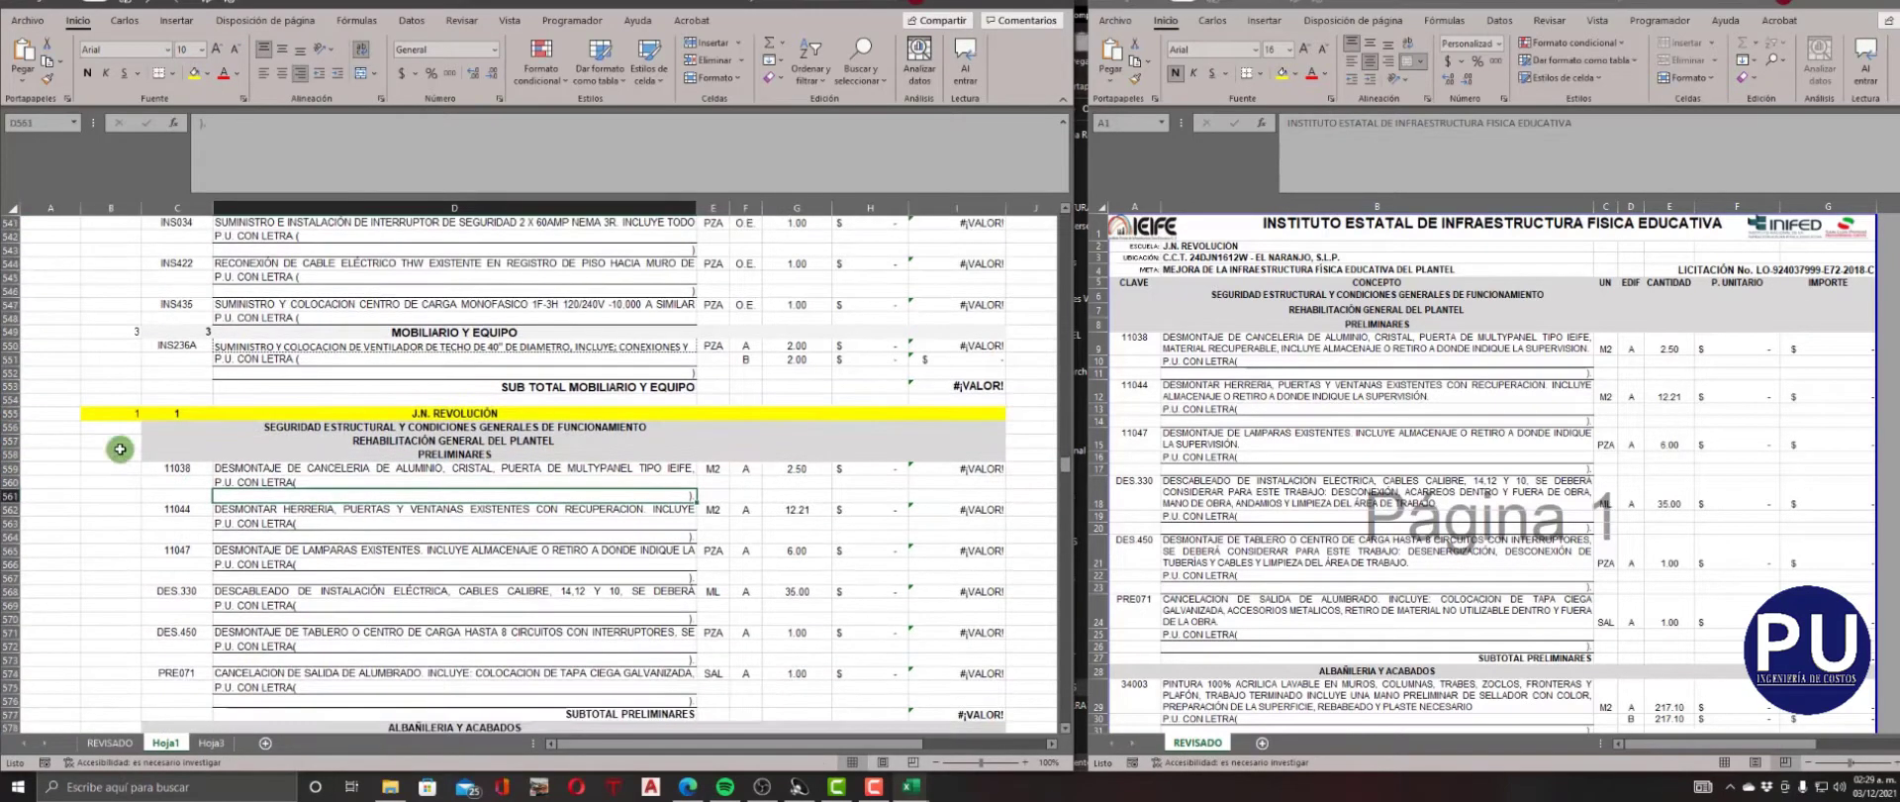
pyautogui.click(1264, 481)
pyautogui.scroll(-20, 1265, 482)
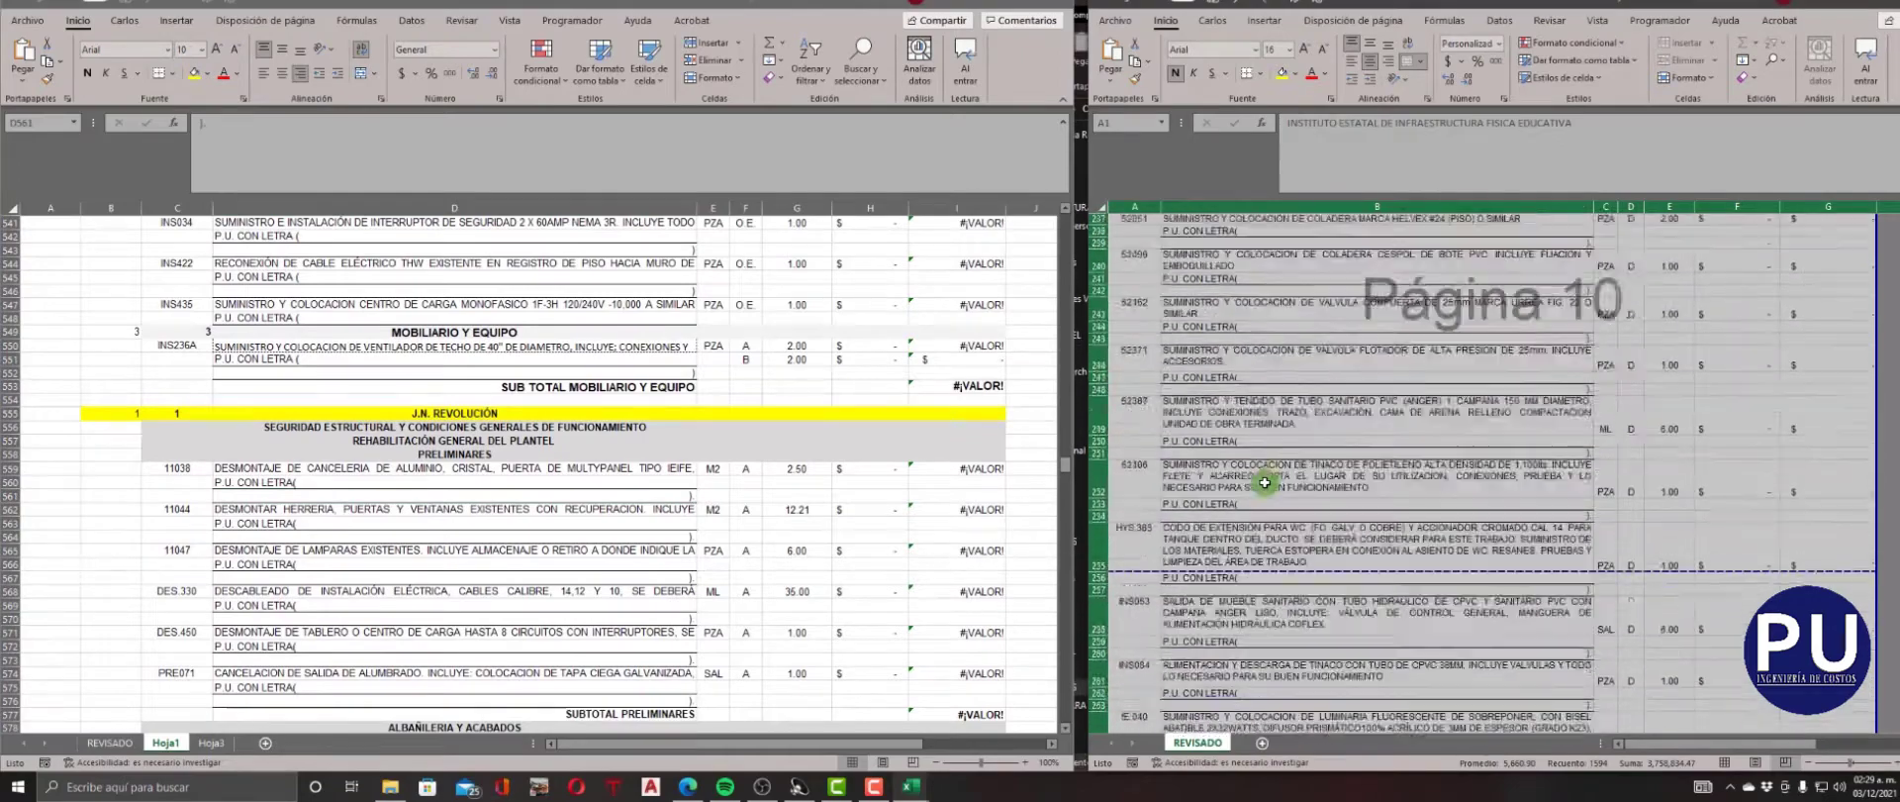
pyautogui.scroll(-20, 1265, 482)
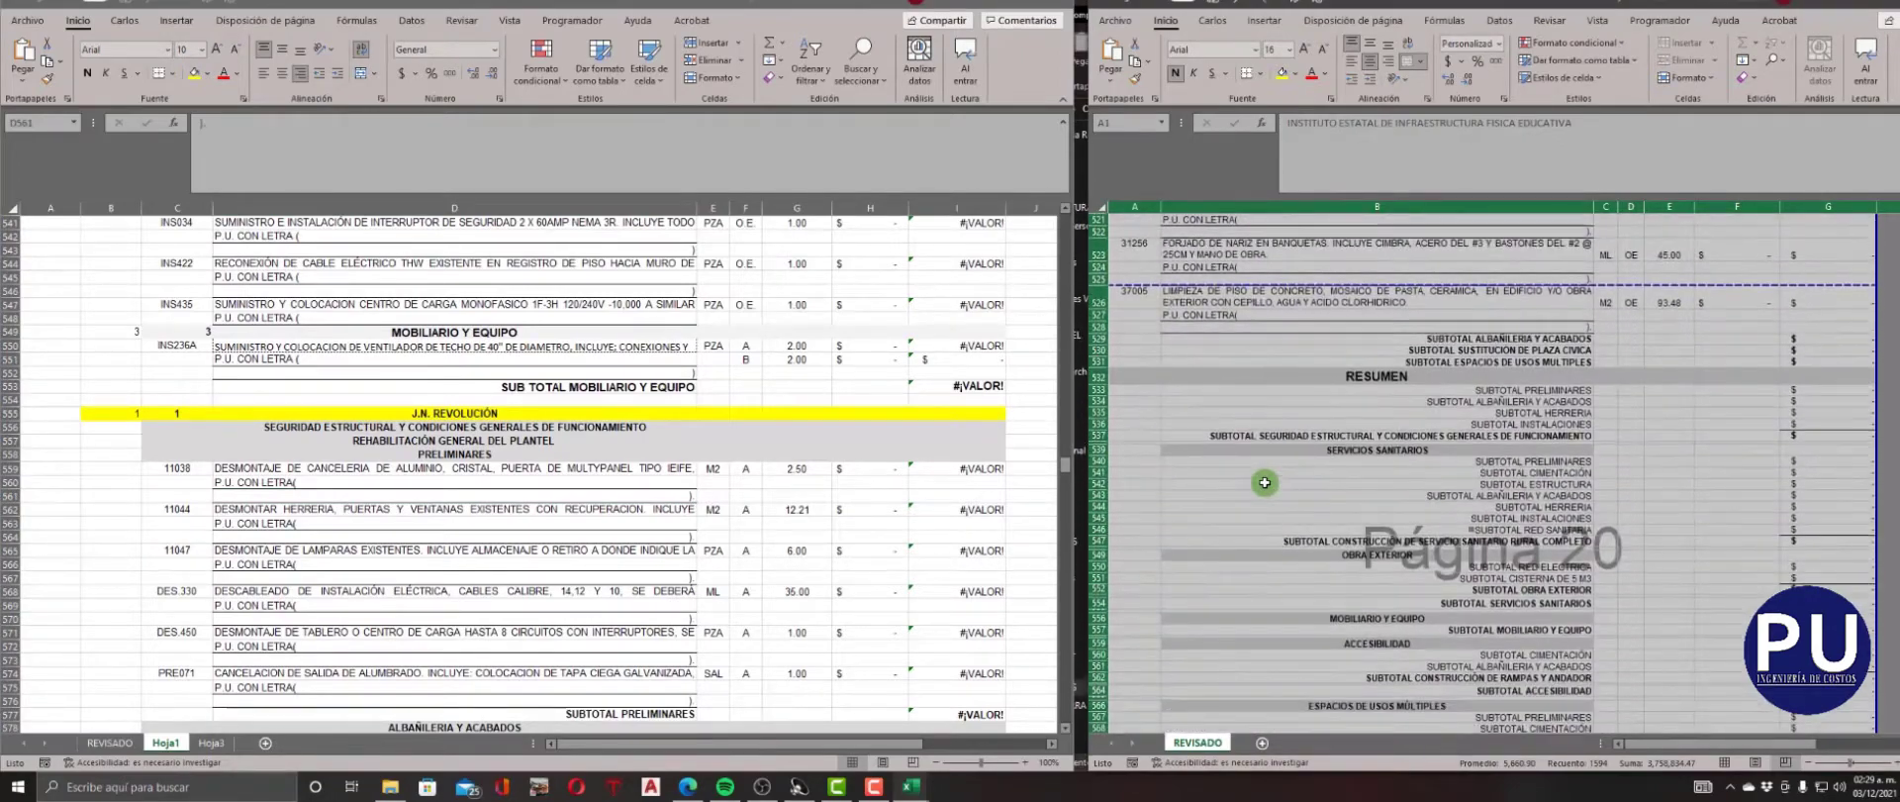
pyautogui.click(442, 492)
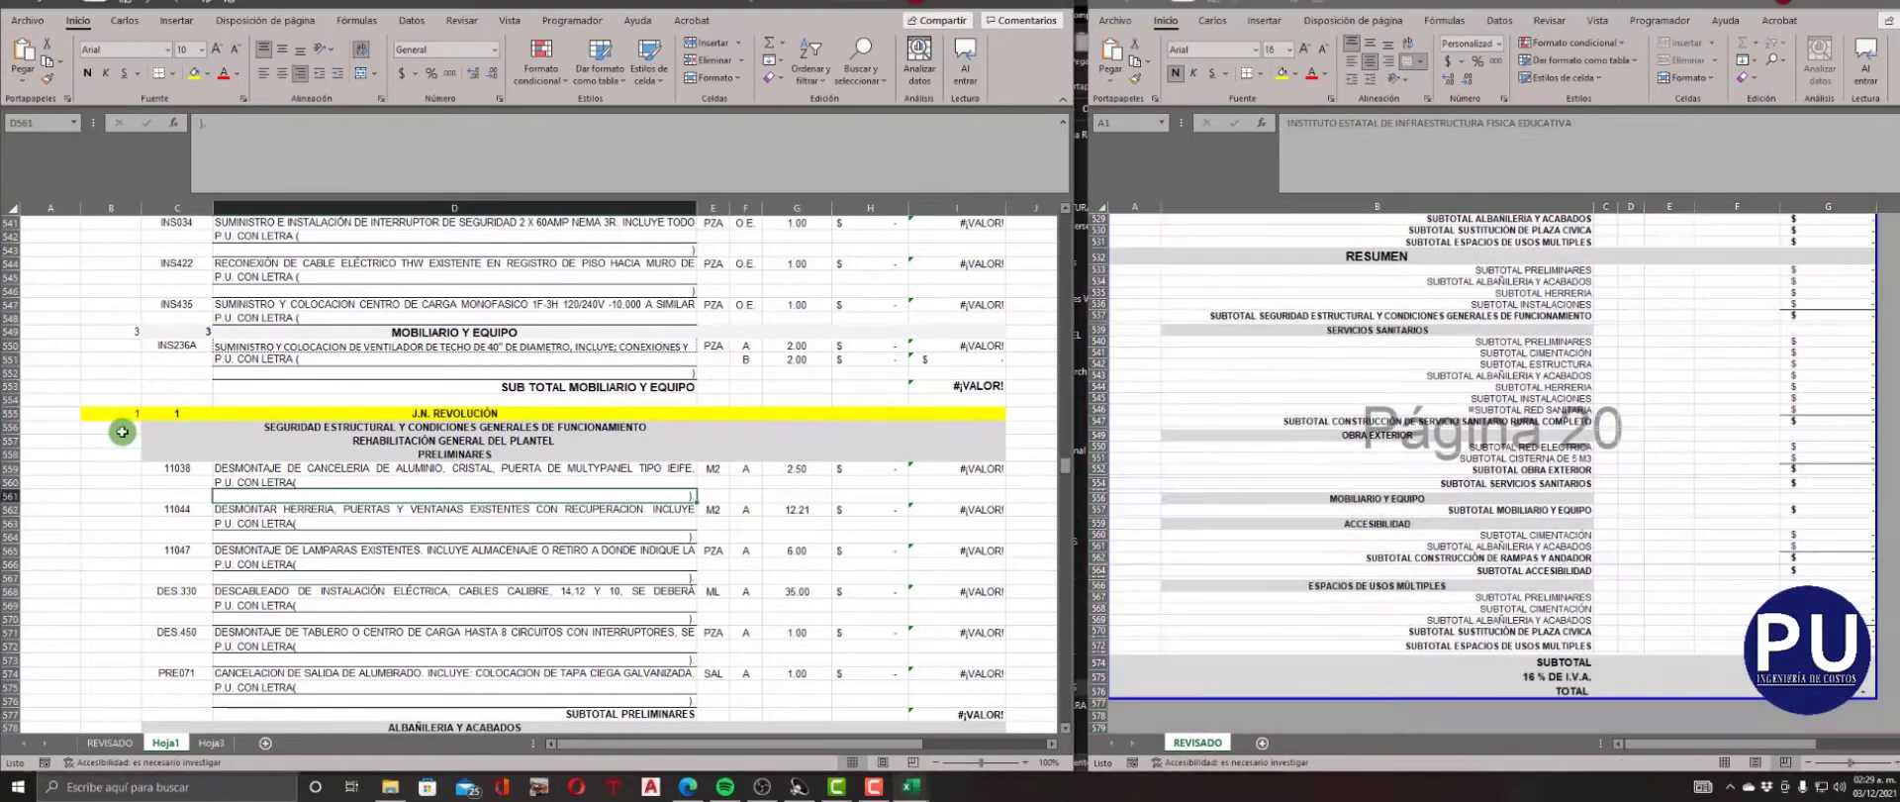
pyautogui.click(180, 427)
pyautogui.write('2')
# Find the SERVICIOS SANITARIOS heading in row 636 and enter NIVEL 2 for it.
pyautogui.click(1231, 356)
pyautogui.scroll(2, 1230, 356)
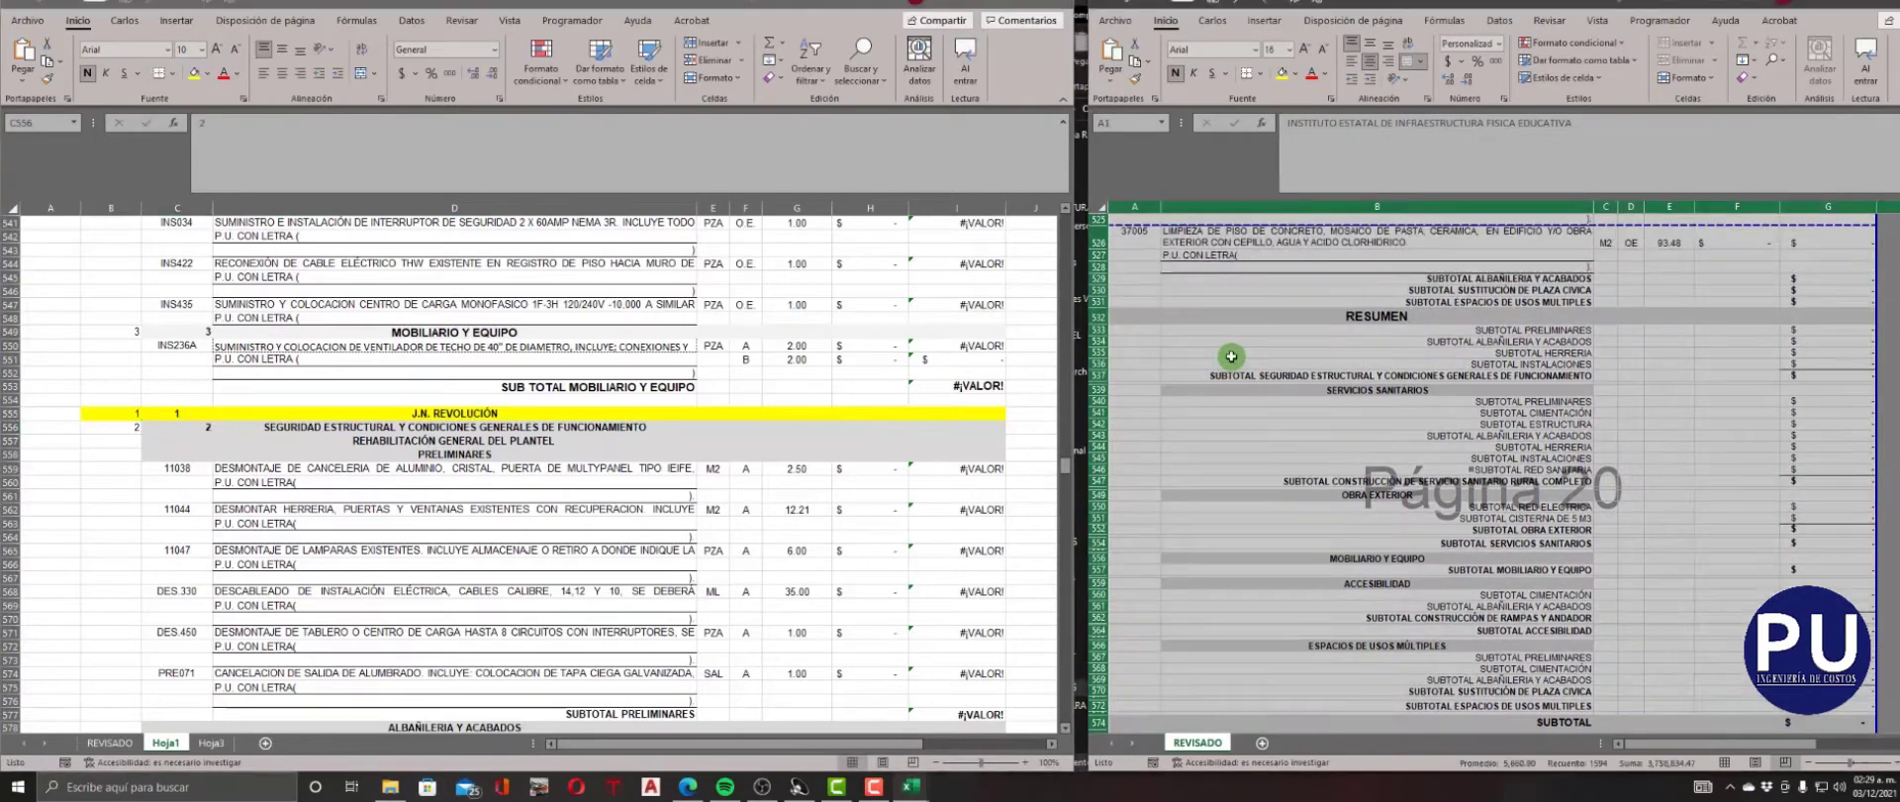
pyautogui.scroll(-20, 156, 509)
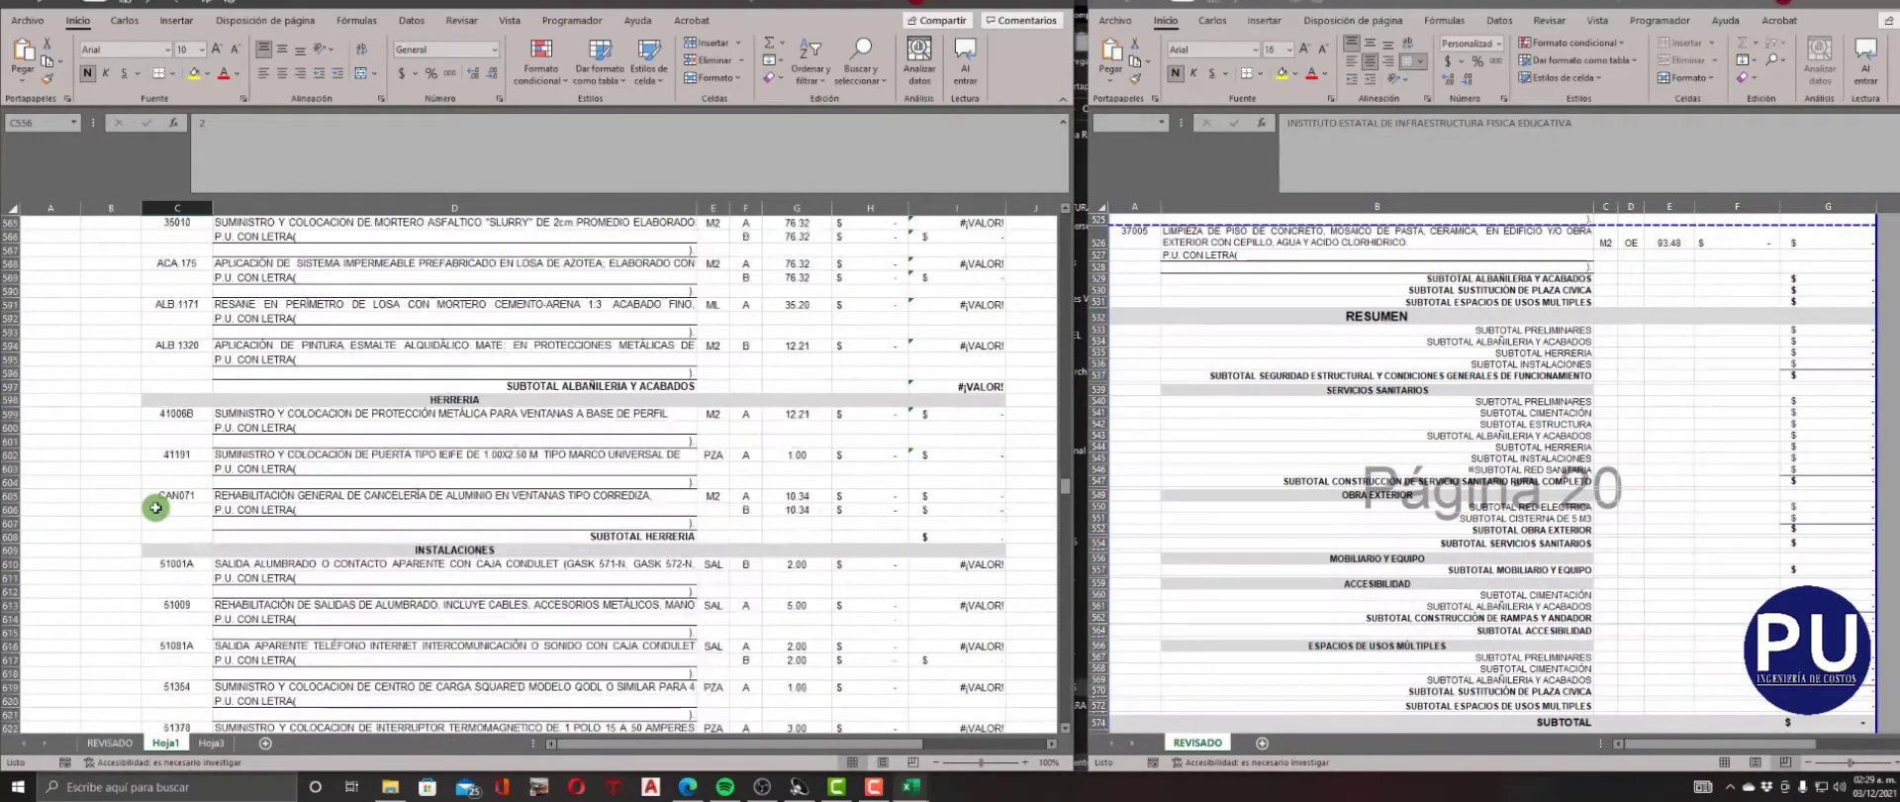
pyautogui.write('2')
pyautogui.click(163, 479)
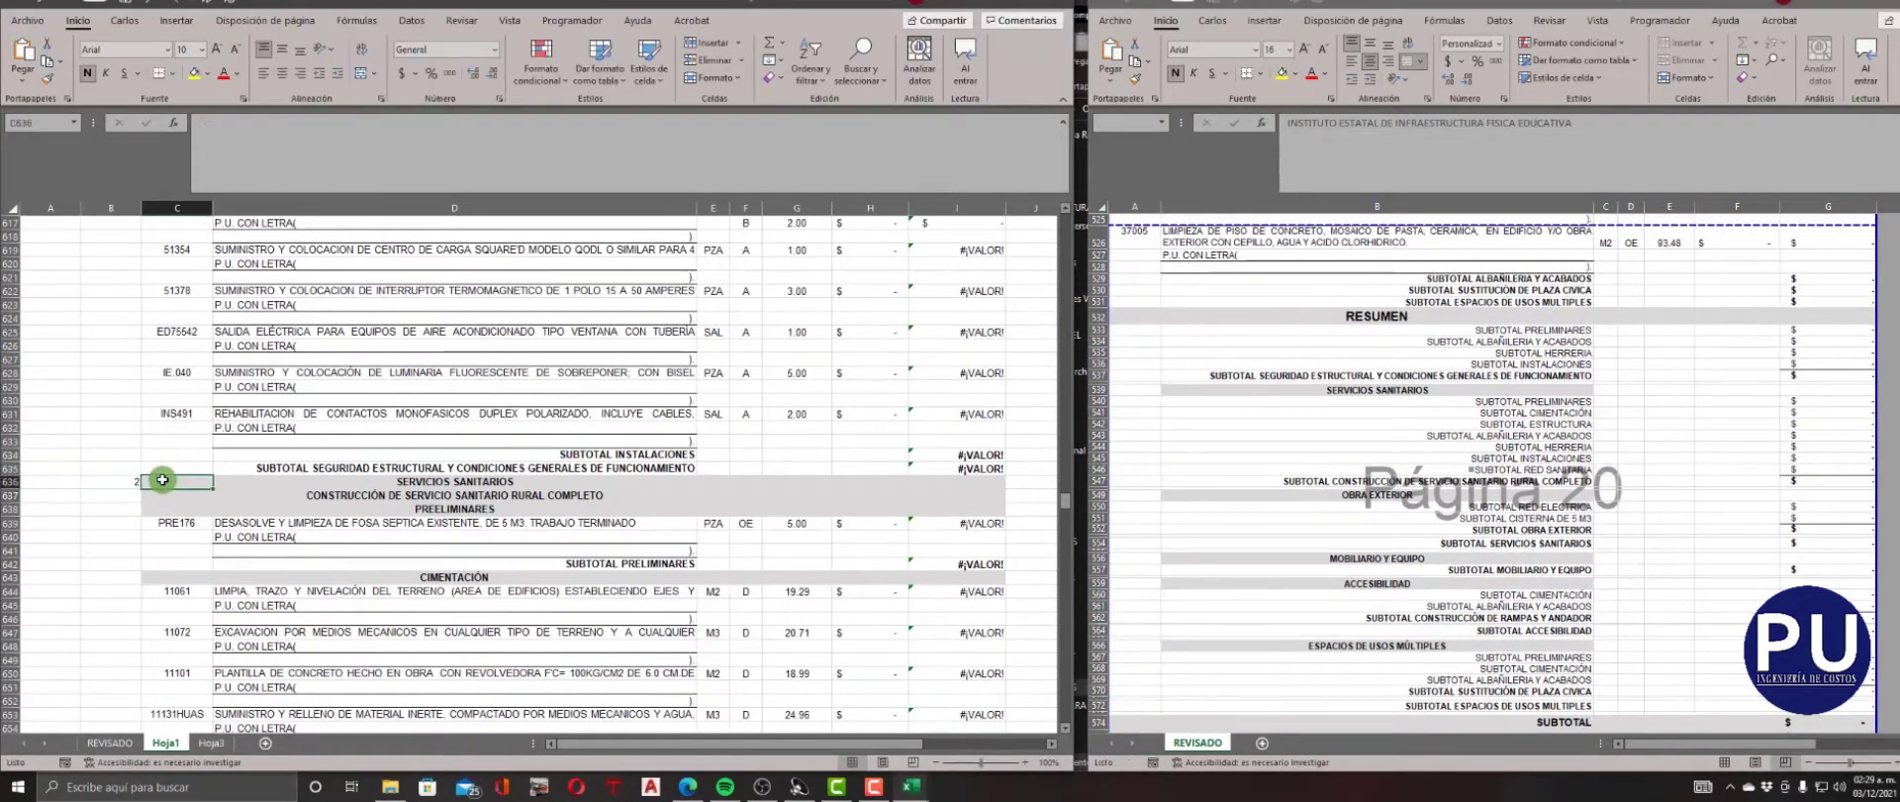
# Find the OBRA EXTERIOR heading in row 830 and enter NIVEL 2 for it.
pyautogui.scroll(-20, 162, 480)
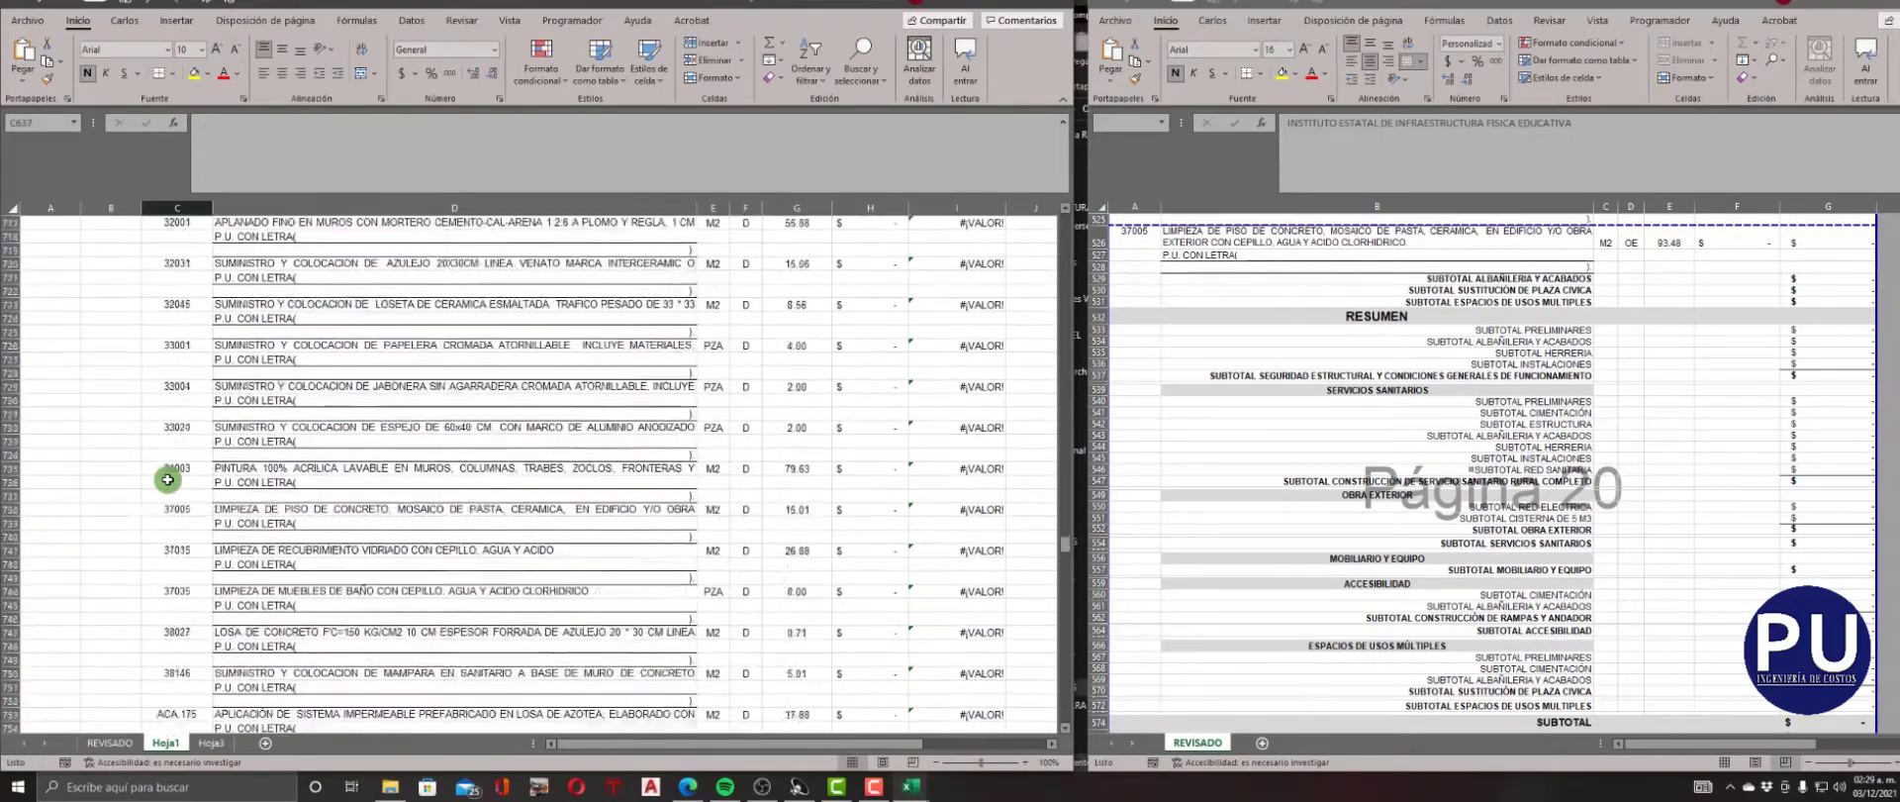
pyautogui.scroll(-20, 167, 480)
pyautogui.click(111, 454)
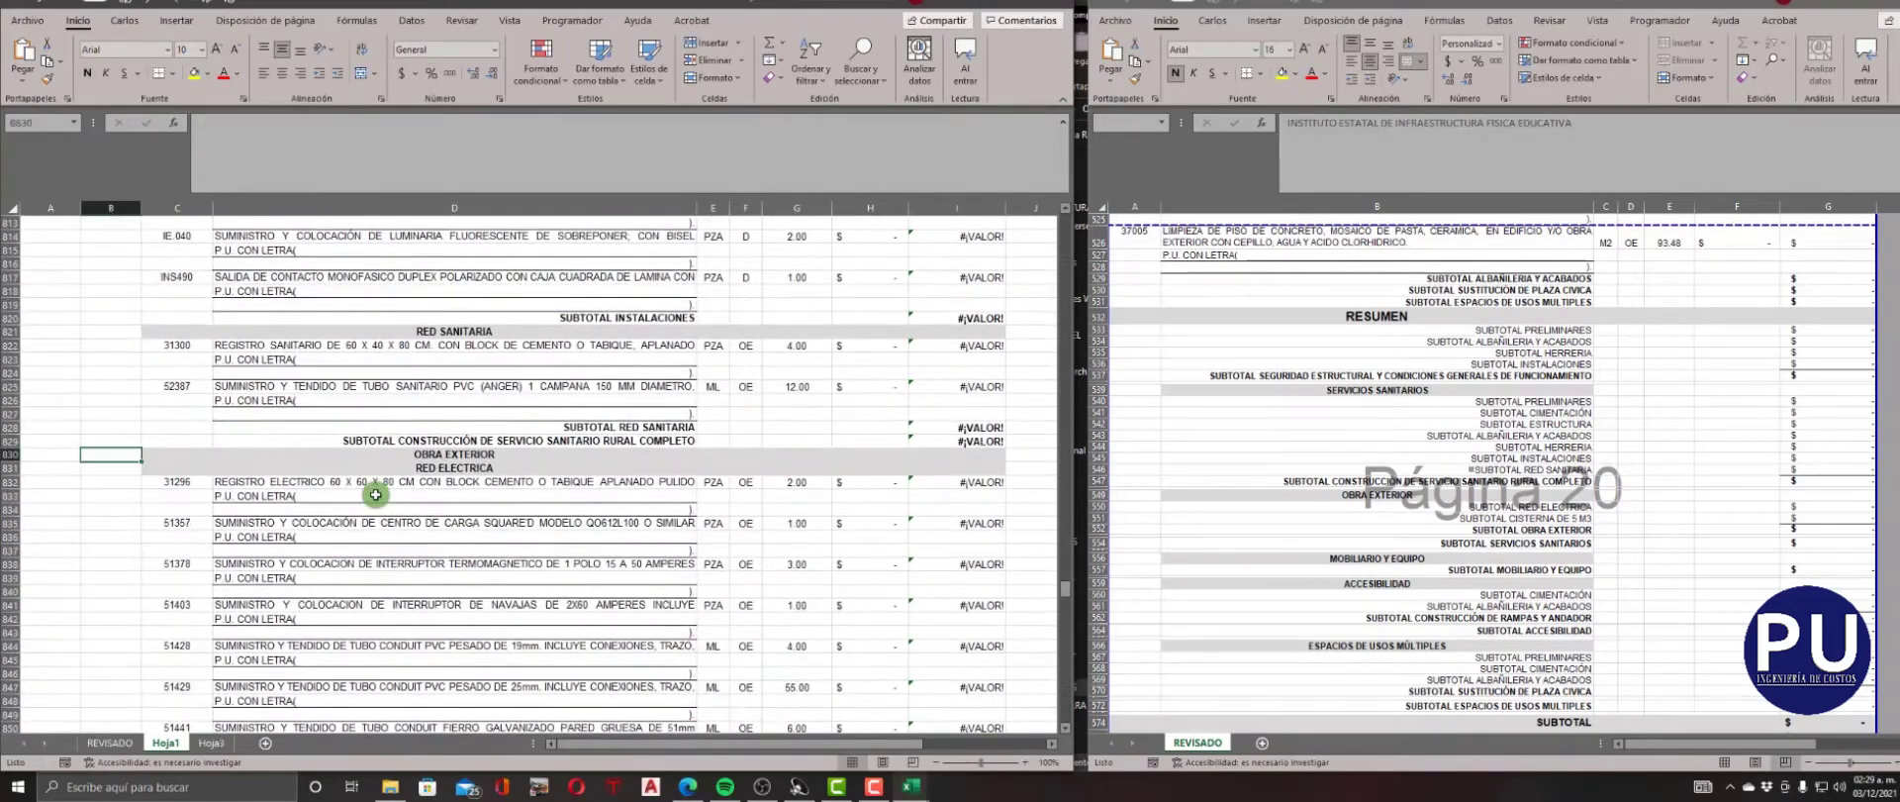
pyautogui.write('2')
pyautogui.scroll(-13, 376, 494)
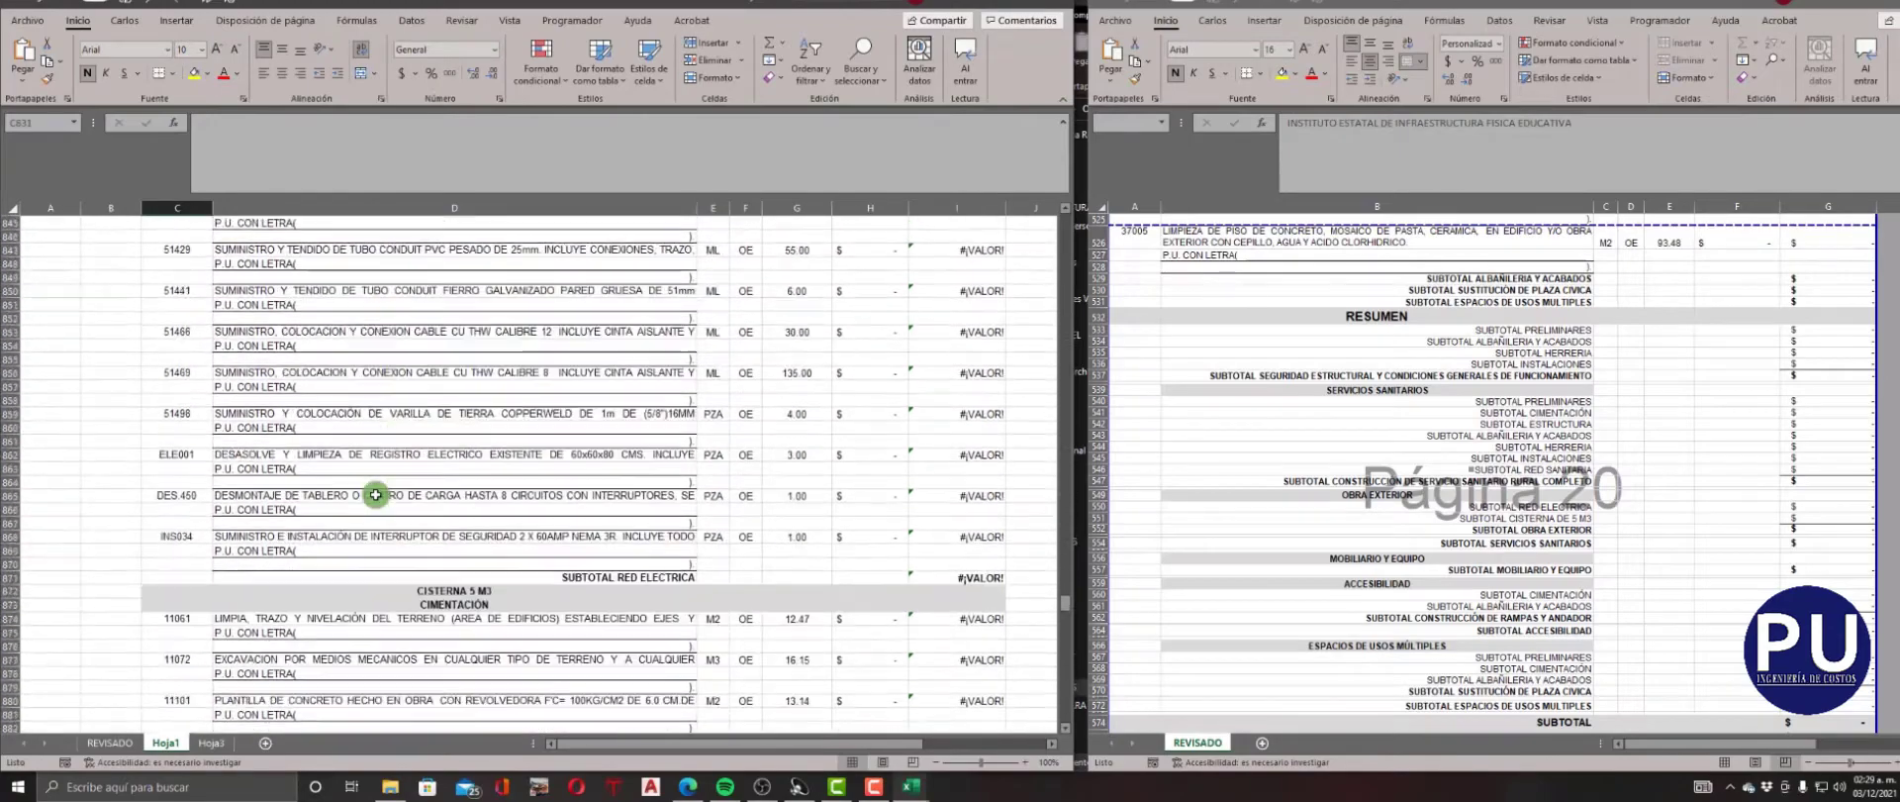
# Find the MOBILIARIO Y EQUIPO heading in row 969 and enter NIVEL 2 and CLAVE 2 for it.
pyautogui.scroll(-19, 375, 494)
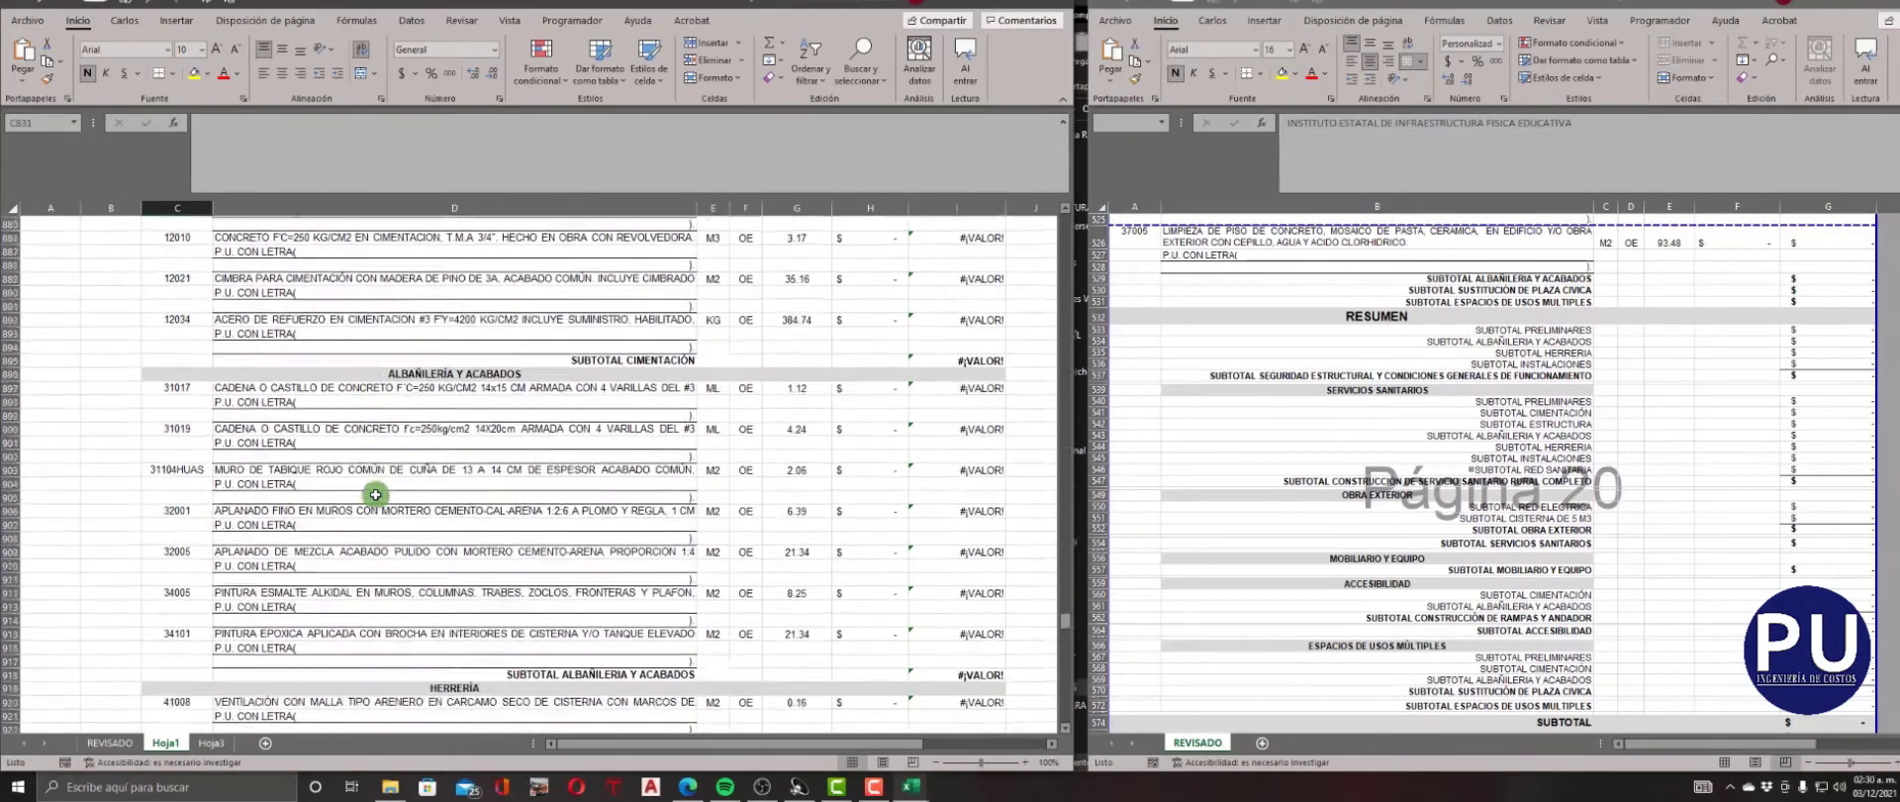
pyautogui.scroll(-13, 375, 493)
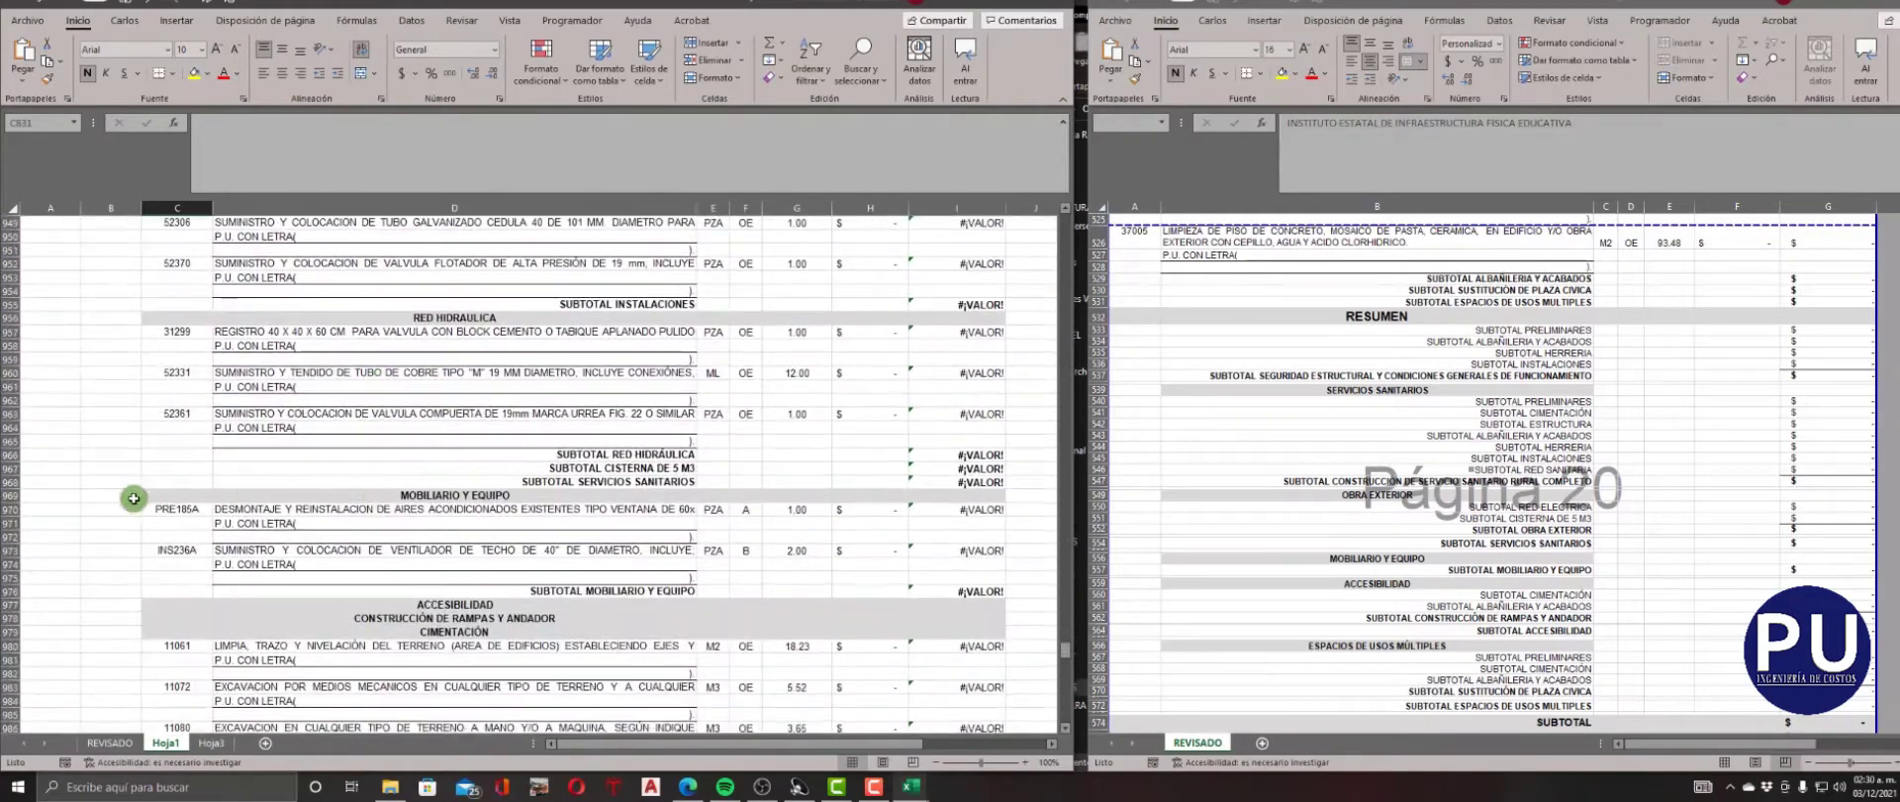
pyautogui.write('2')
pyautogui.press('Return')
# Enter NIVEL 2 and CLAVE 2 for the ACCESIBILIDAD heading in row 977.
pyautogui.scroll(-3, 393, 540)
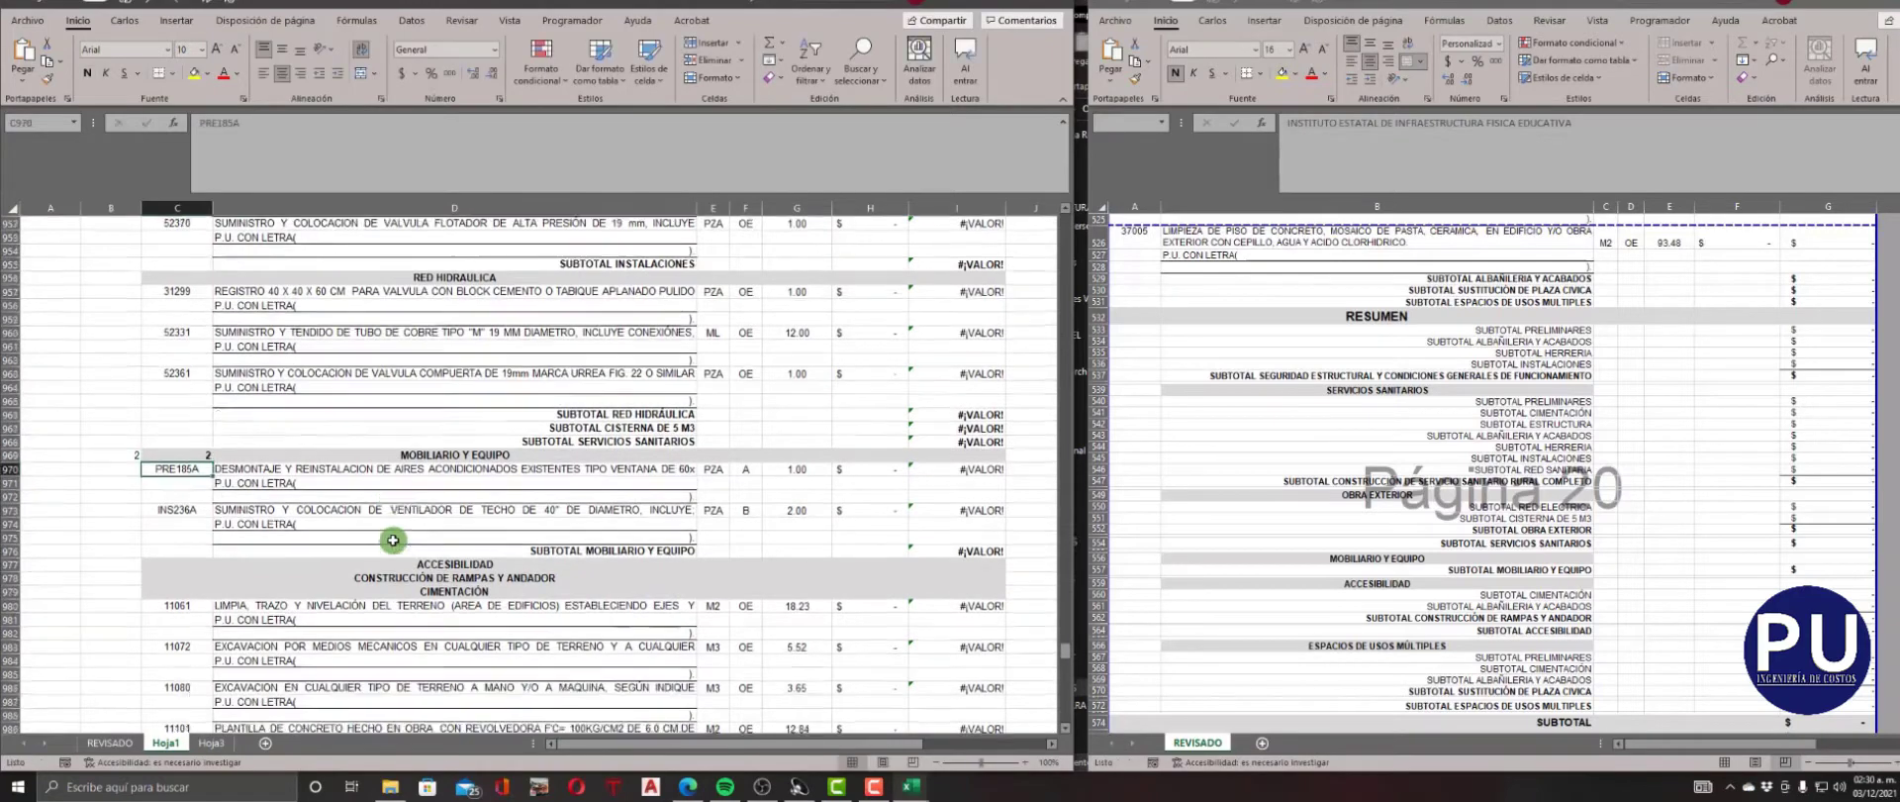
pyautogui.scroll(-1, 393, 540)
pyautogui.click(158, 441)
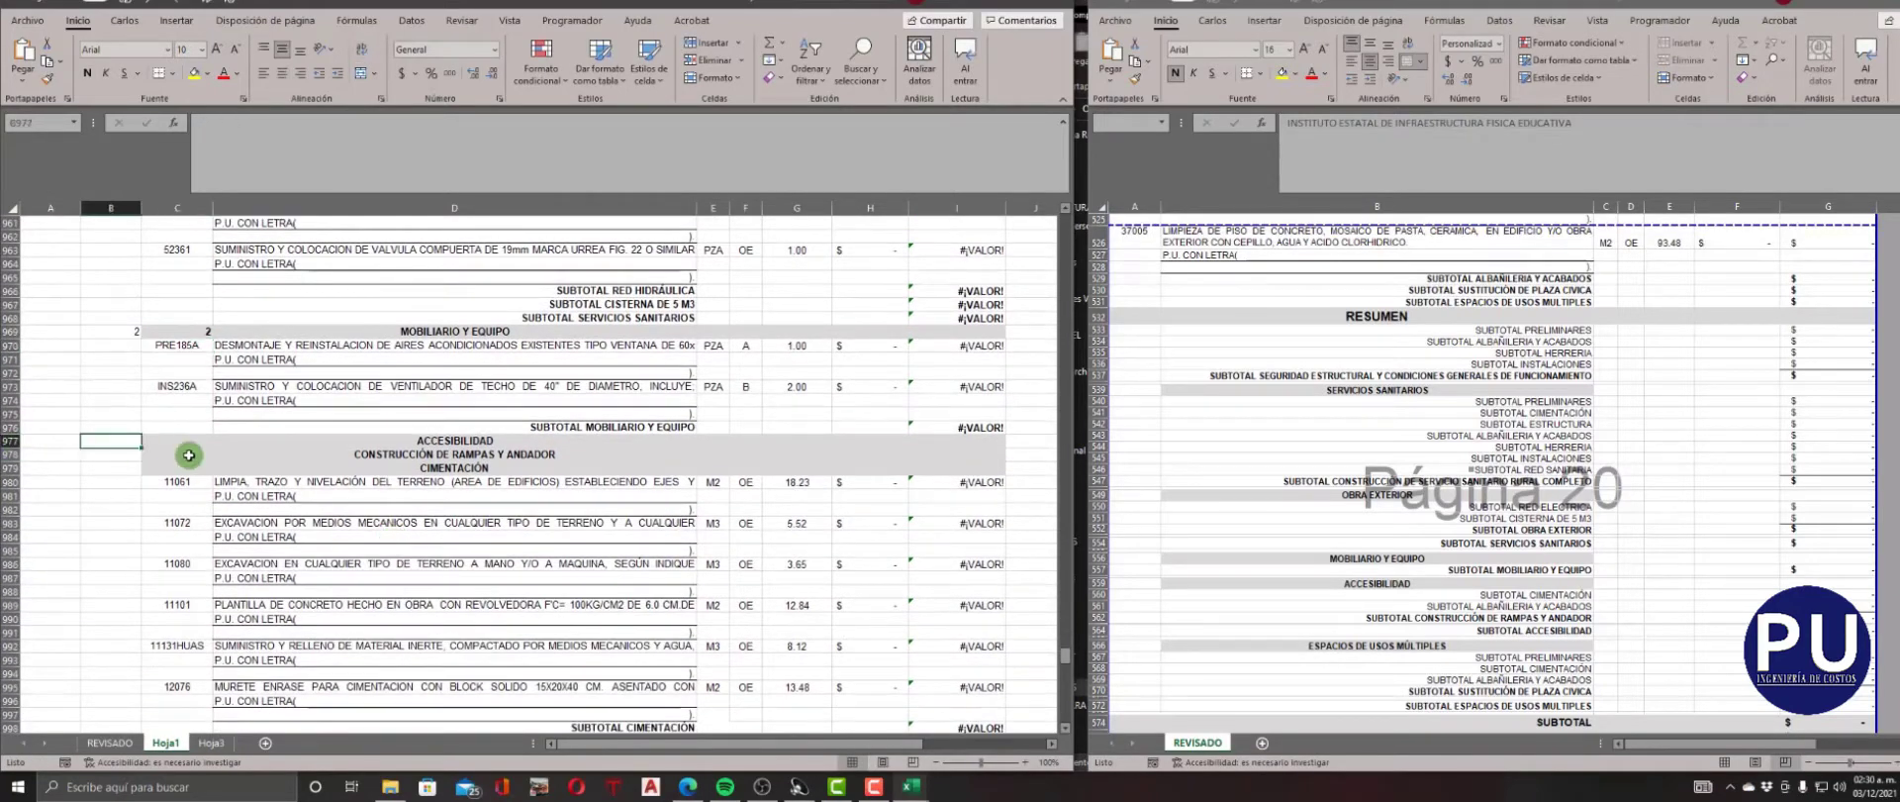
pyautogui.write('2')
pyautogui.press('Return')
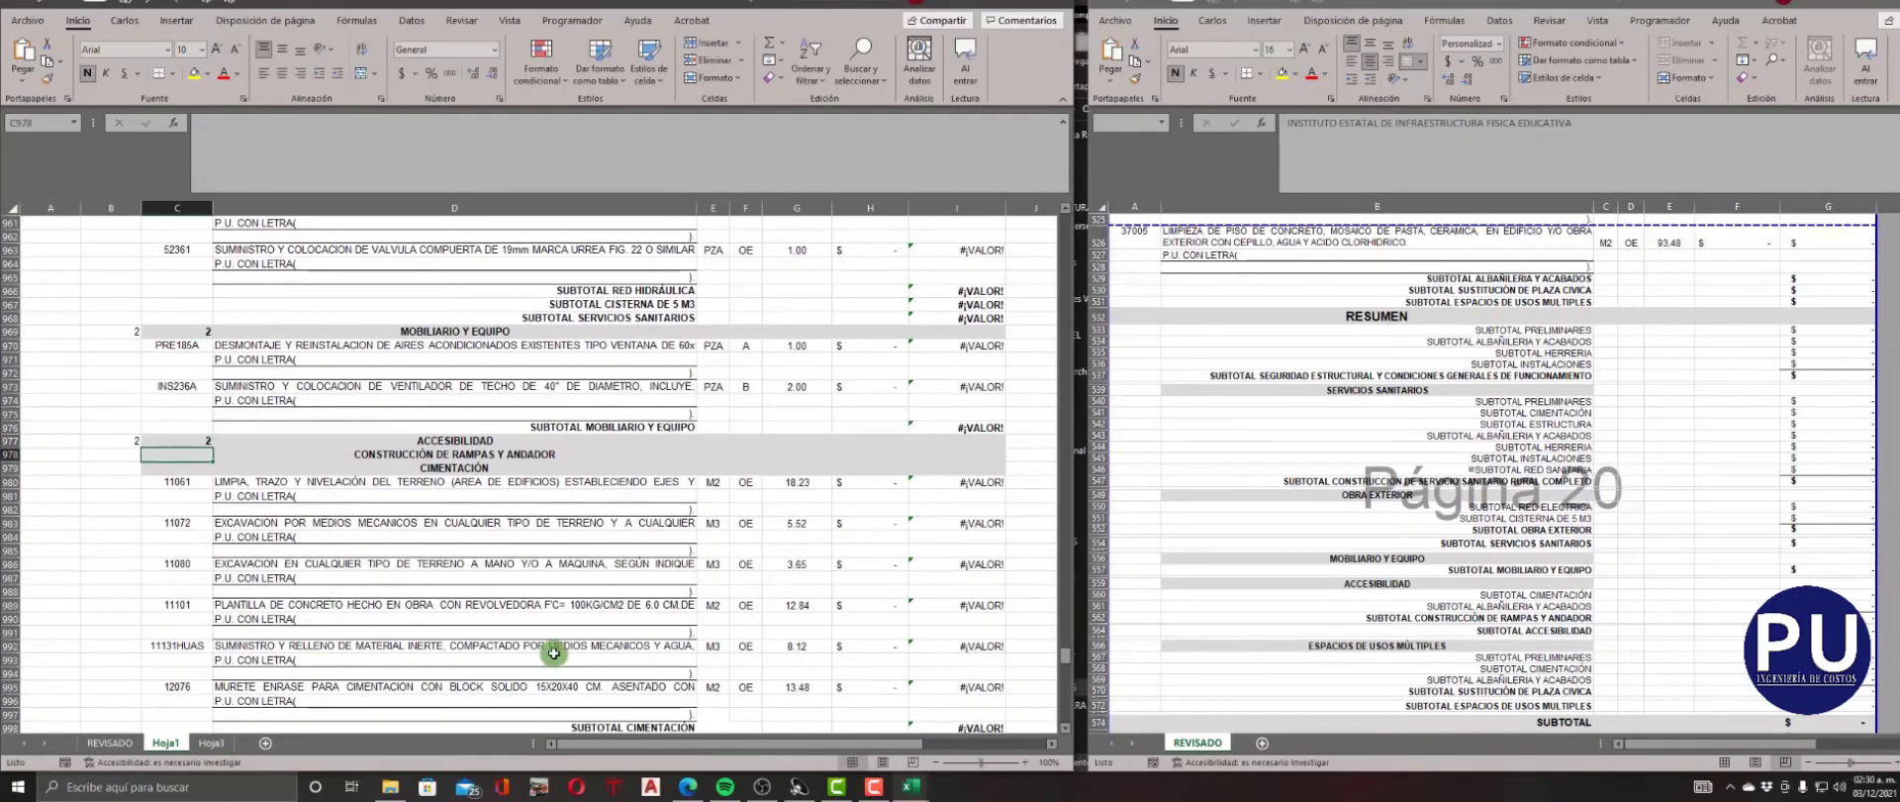
# Find the ESPACIOS DE USOS MÚLTIPLES heading in row 1024 and enter NIVEL 2 and CLAVE 2 for it.
pyautogui.scroll(-12, 555, 653)
pyautogui.click(149, 590)
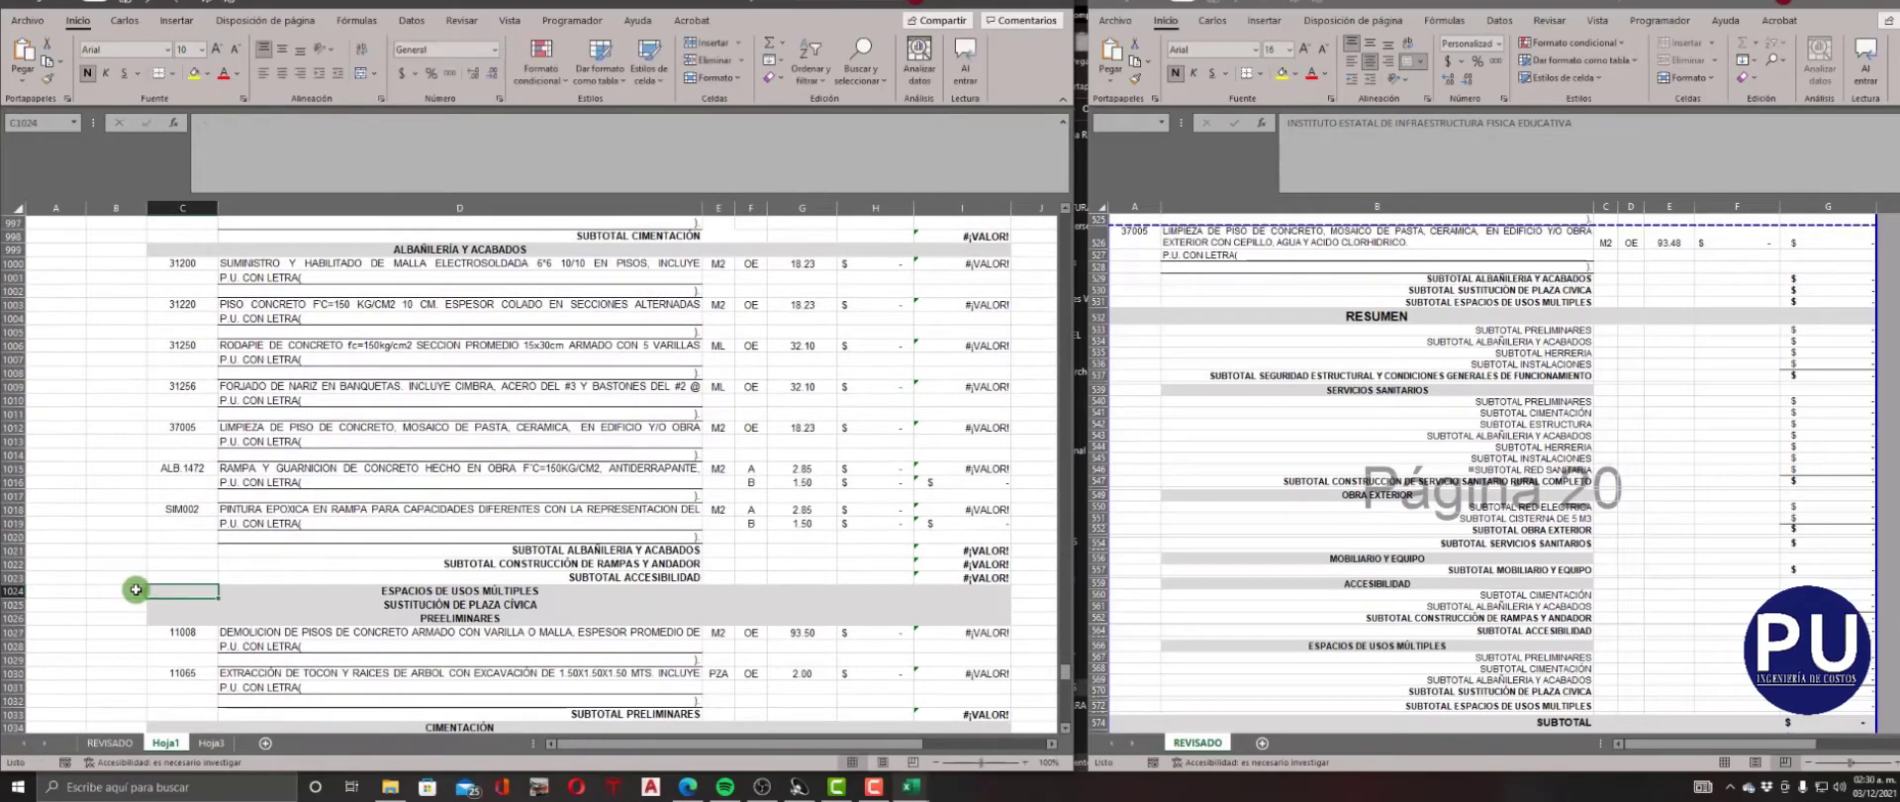
pyautogui.write('2')
pyautogui.press('Tab')
# Check the source RESUMEN, then set NIVEL and CLAVE to 3 for REHABILITACIÓN GENERAL DEL PLANTEL in row 557 and 4 for PRELIMINARES in row 558.
pyautogui.scroll(-4, 169, 591)
pyautogui.click(1306, 642)
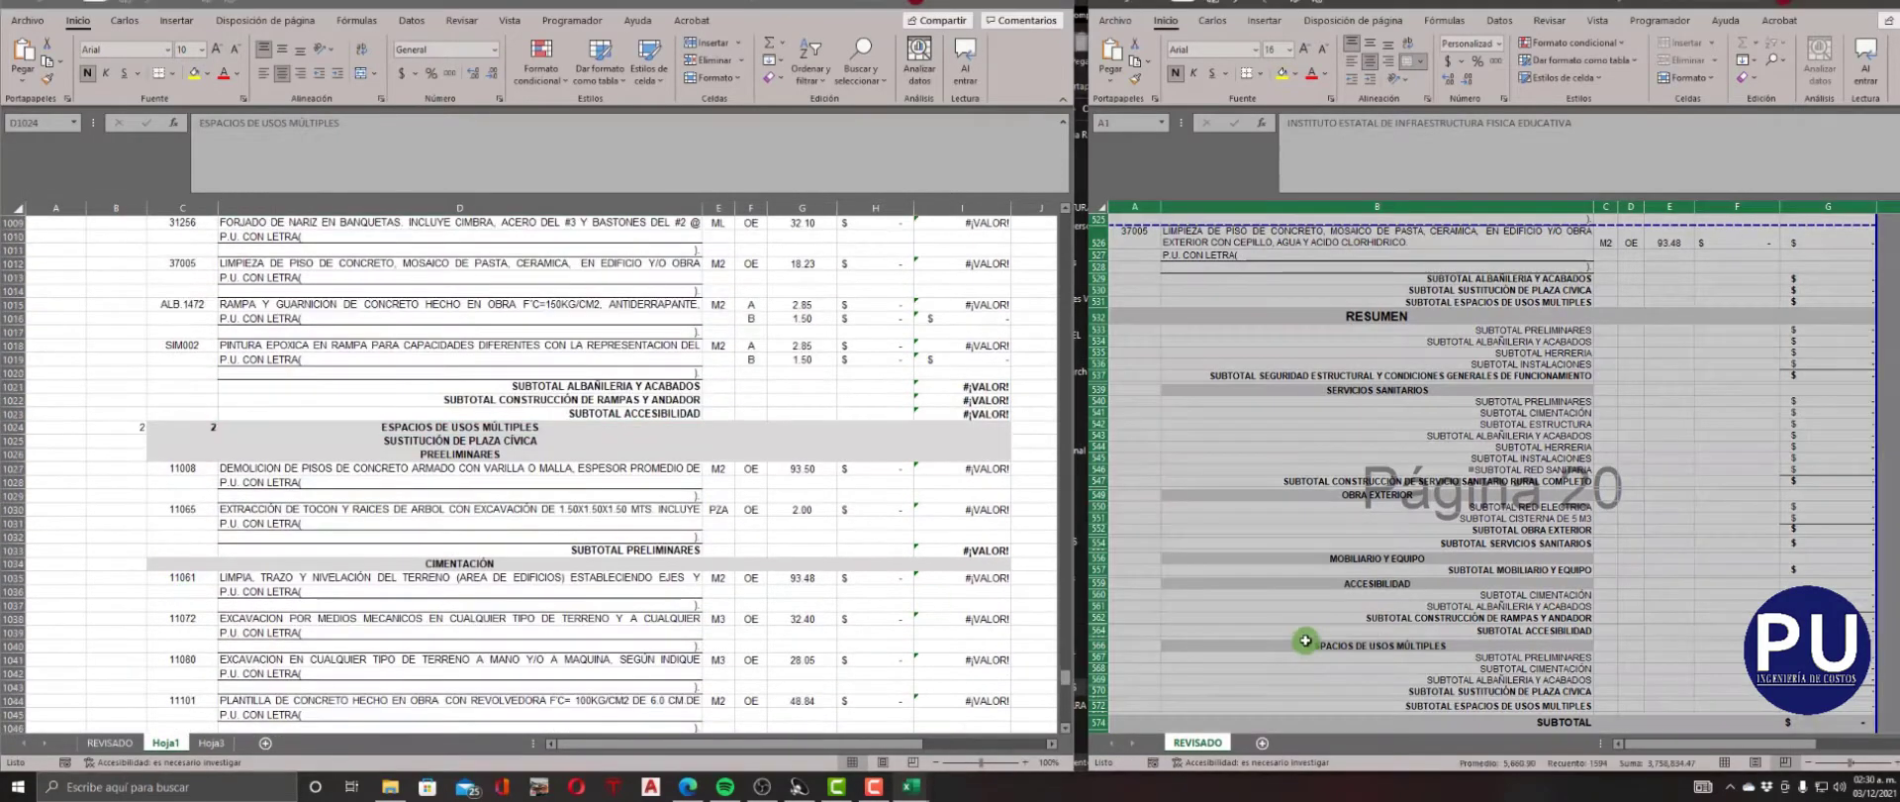
pyautogui.click(1306, 641)
pyautogui.scroll(-3, 1306, 641)
pyautogui.scroll(20, 448, 630)
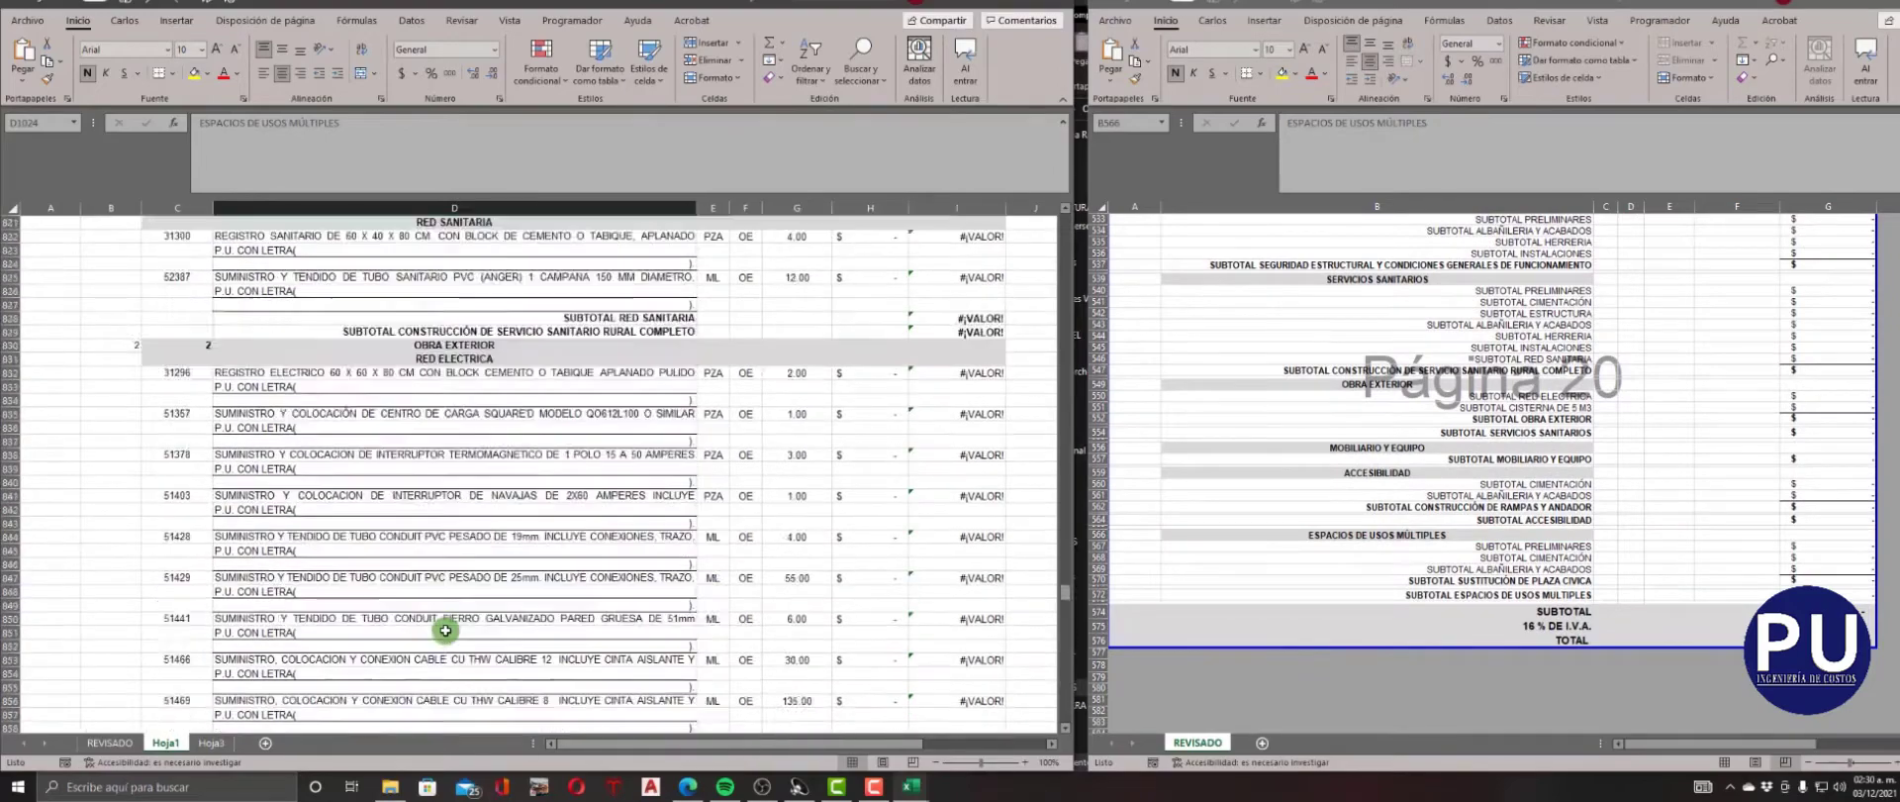
pyautogui.scroll(20, 446, 630)
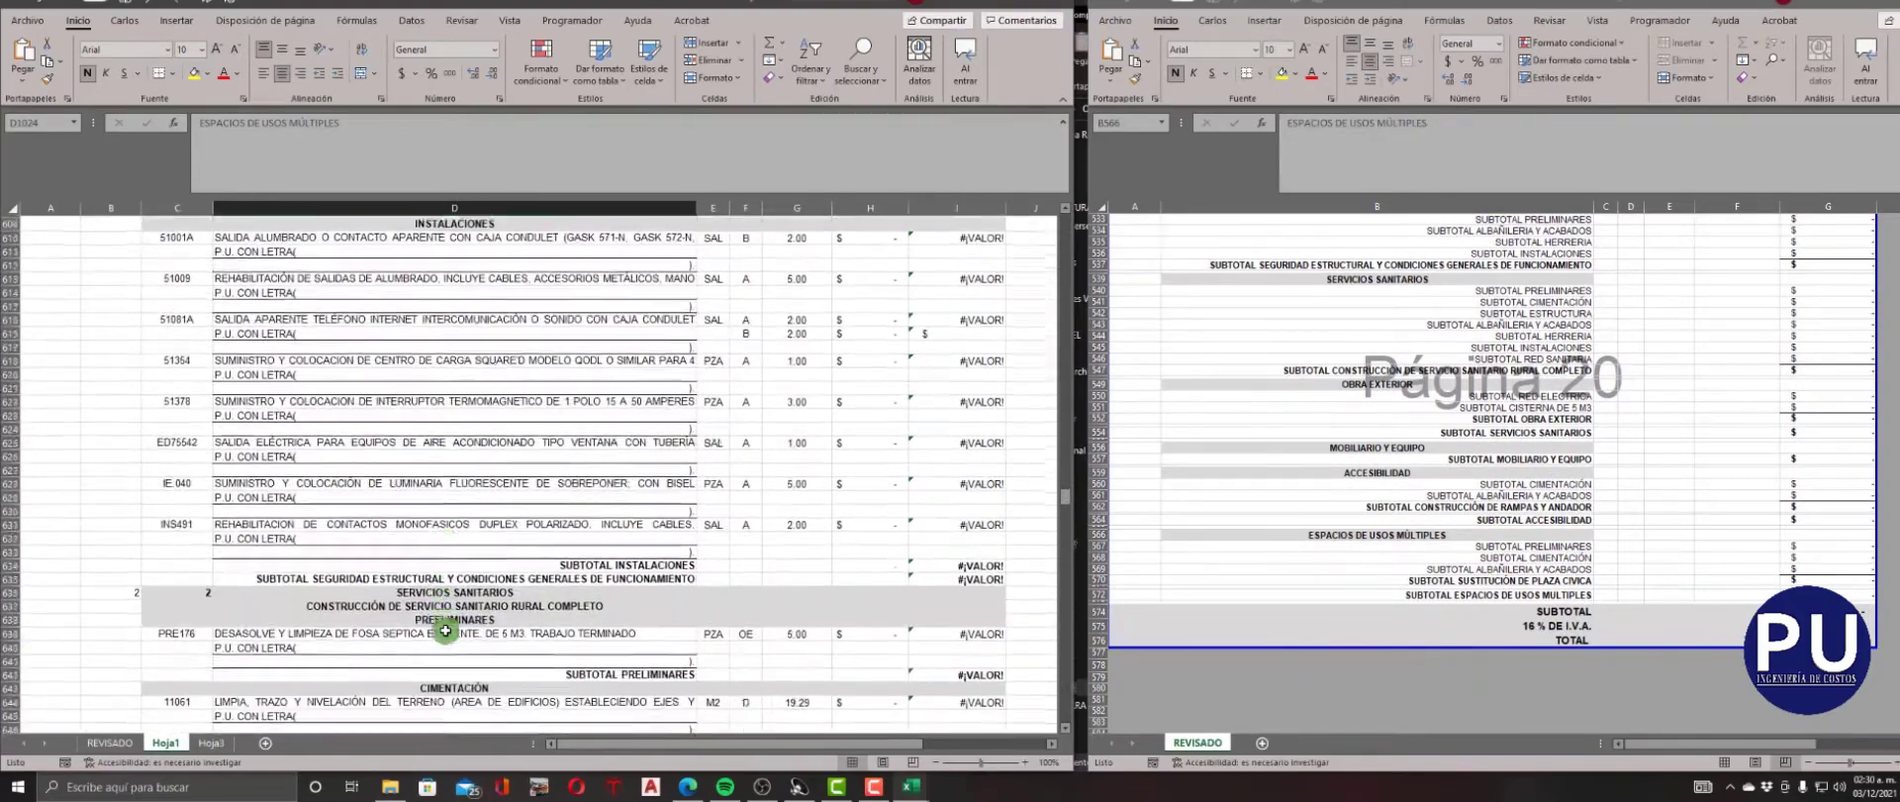
pyautogui.scroll(-1, 445, 630)
pyautogui.scroll(20, 528, 597)
pyautogui.click(126, 443)
pyautogui.write('3')
pyautogui.press('Tab')
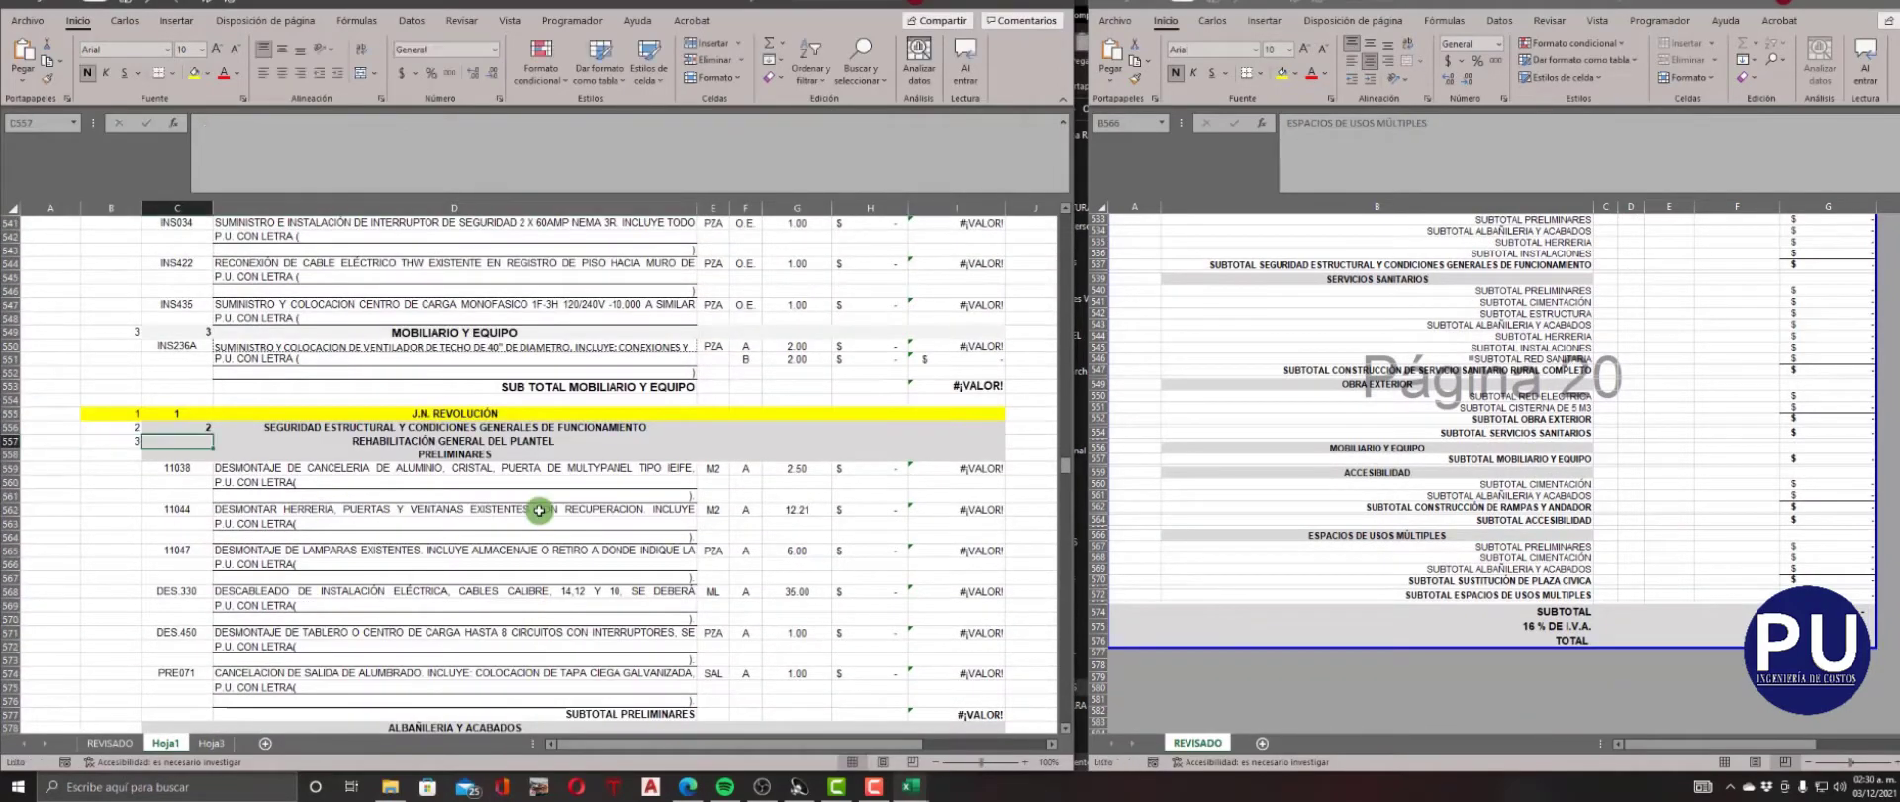
pyautogui.press('Return')
pyautogui.write('4')
pyautogui.press('Return')
# Enter NIVEL 4 and CLAVE 4 for the ALBAÑILERIA Y ACABADOS heading in row 578.
pyautogui.scroll(-5, 540, 511)
pyautogui.click(127, 511)
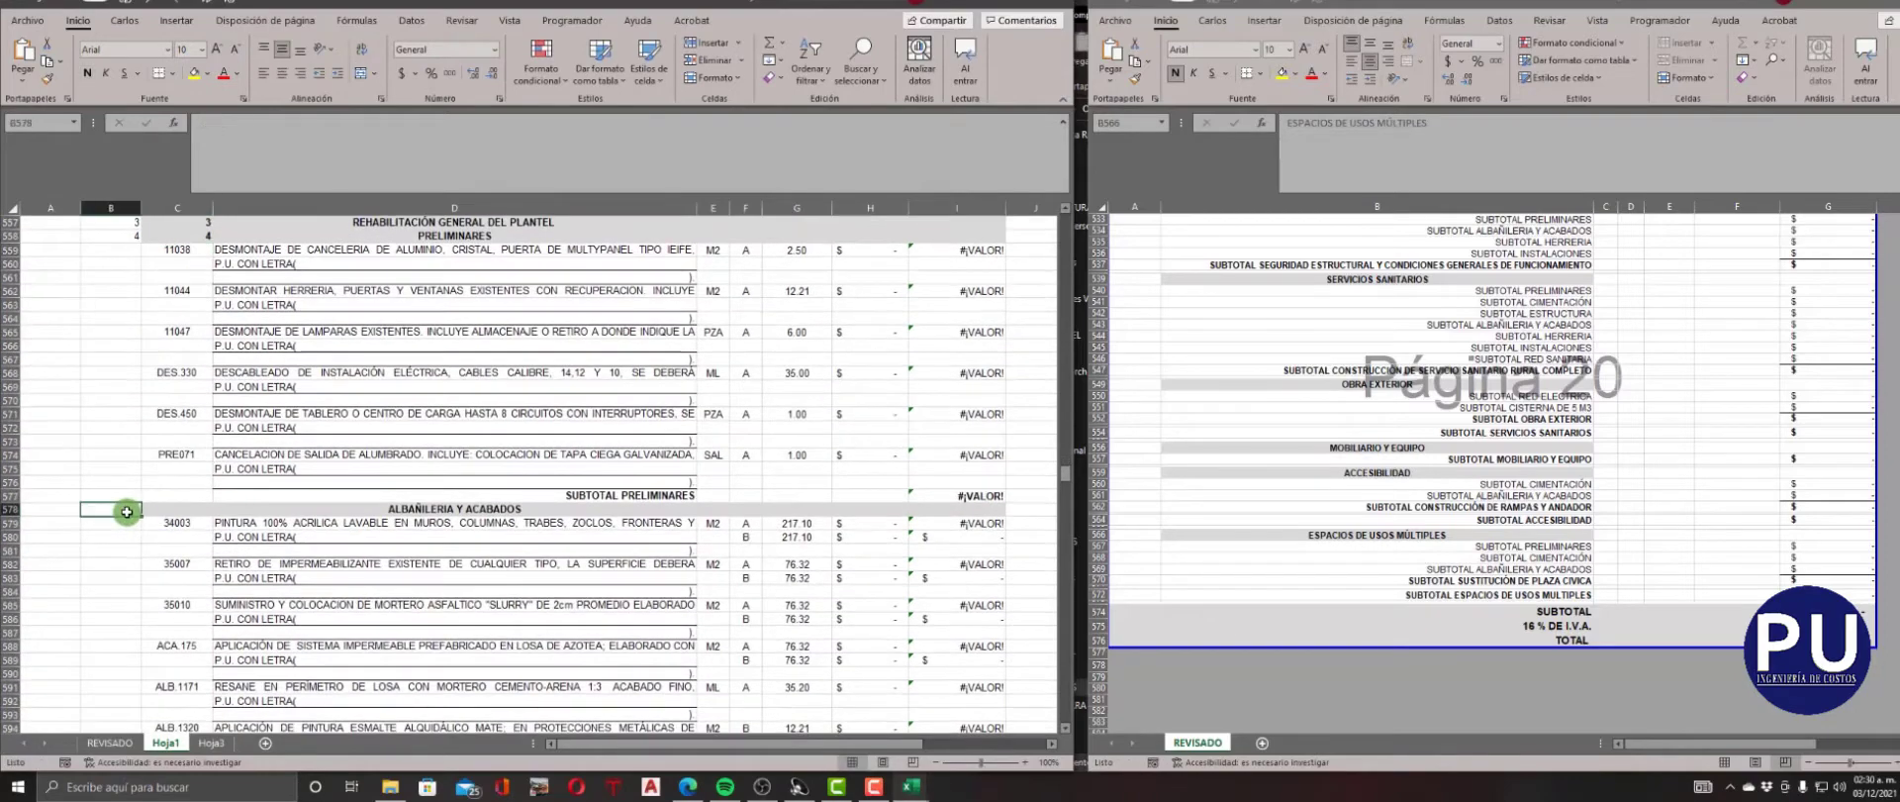
pyautogui.write('4')
pyautogui.press('Right')
pyautogui.write('4')
# Enter NIVEL 4 and CLAVE 4 for the HERRERIA heading in row 598.
pyautogui.scroll(-7, 126, 512)
pyautogui.click(127, 512)
pyautogui.write('4')
pyautogui.press('Right')
pyautogui.write('4')
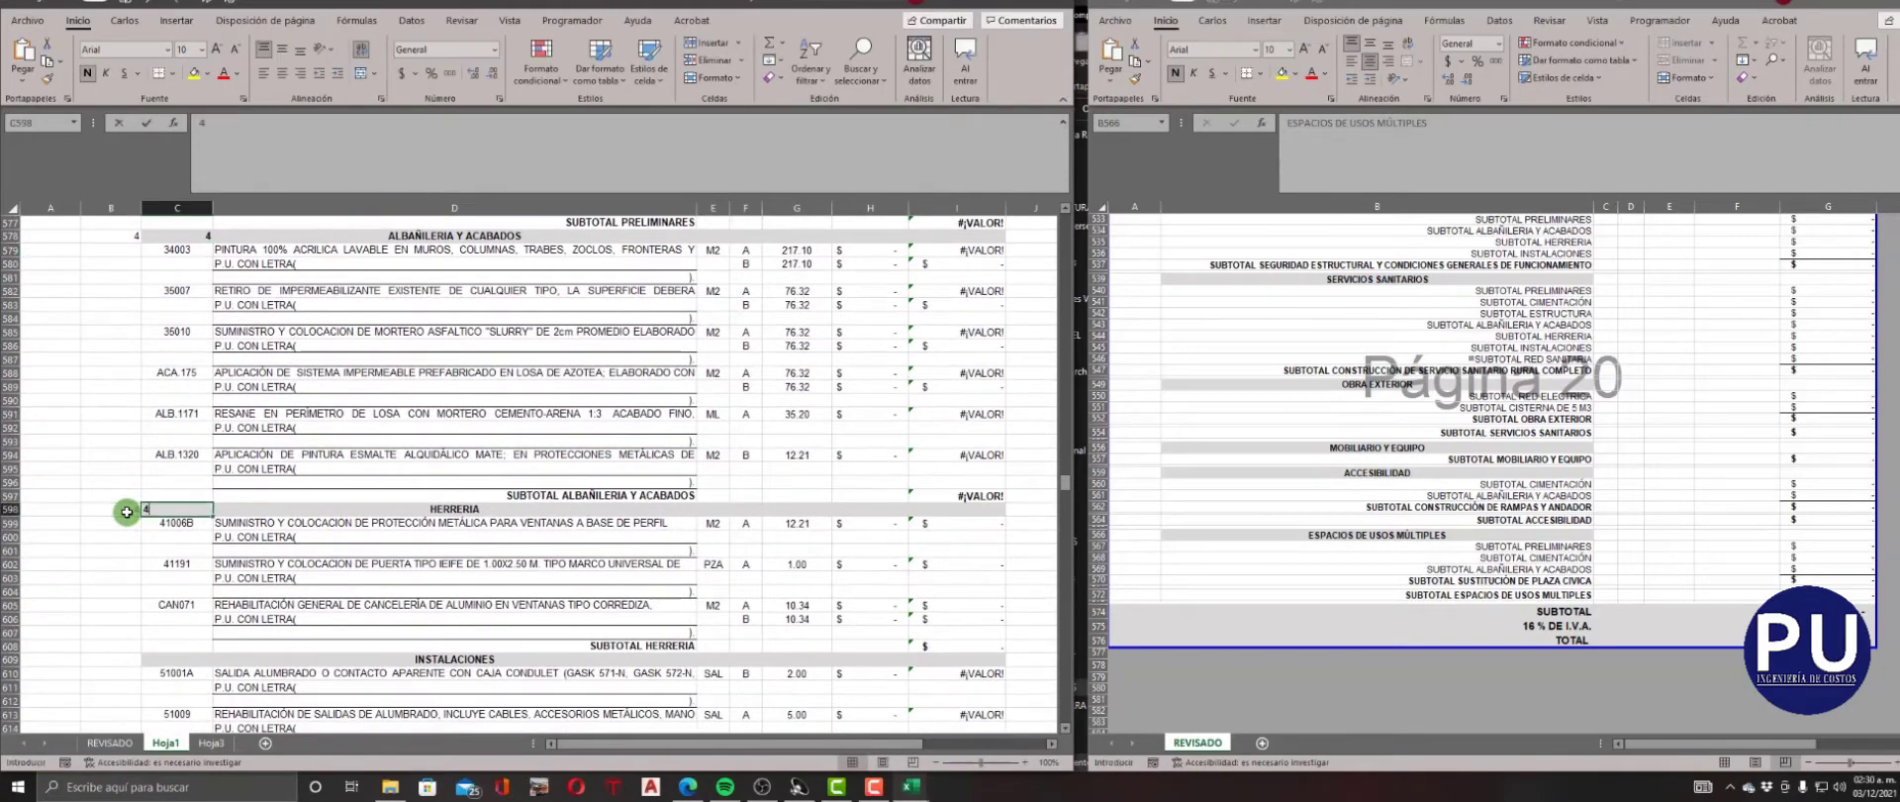
pyautogui.press('Return')
# Enter NIVEL 4 and CLAVE 4 for the INSTALACIONES heading in row 609.
pyautogui.scroll(-3, 127, 511)
pyautogui.click(111, 545)
pyautogui.write('4')
pyautogui.press('Right')
pyautogui.write('4')
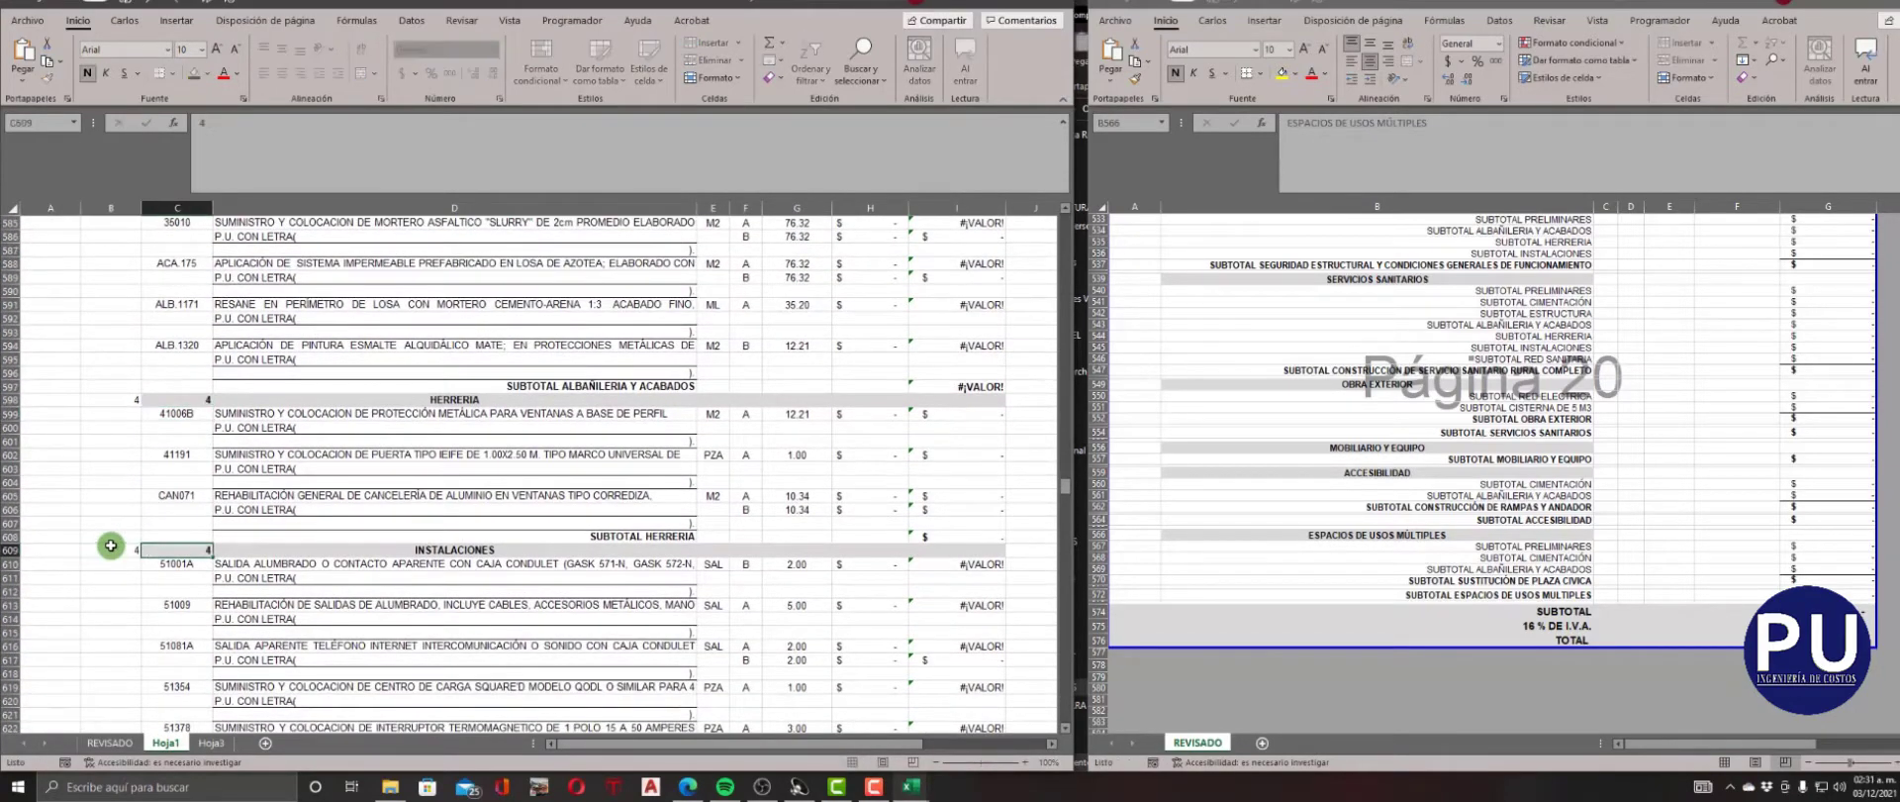
pyautogui.press('Return')
# Set NIVEL and CLAVE to 3 for CONSTRUCCIÓN DE SERVICIO SANITARIO RURAL COMPLETO in row 637 and to 4 for PREELIMINARES in row 638.
pyautogui.scroll(-9, 111, 545)
pyautogui.click(126, 549)
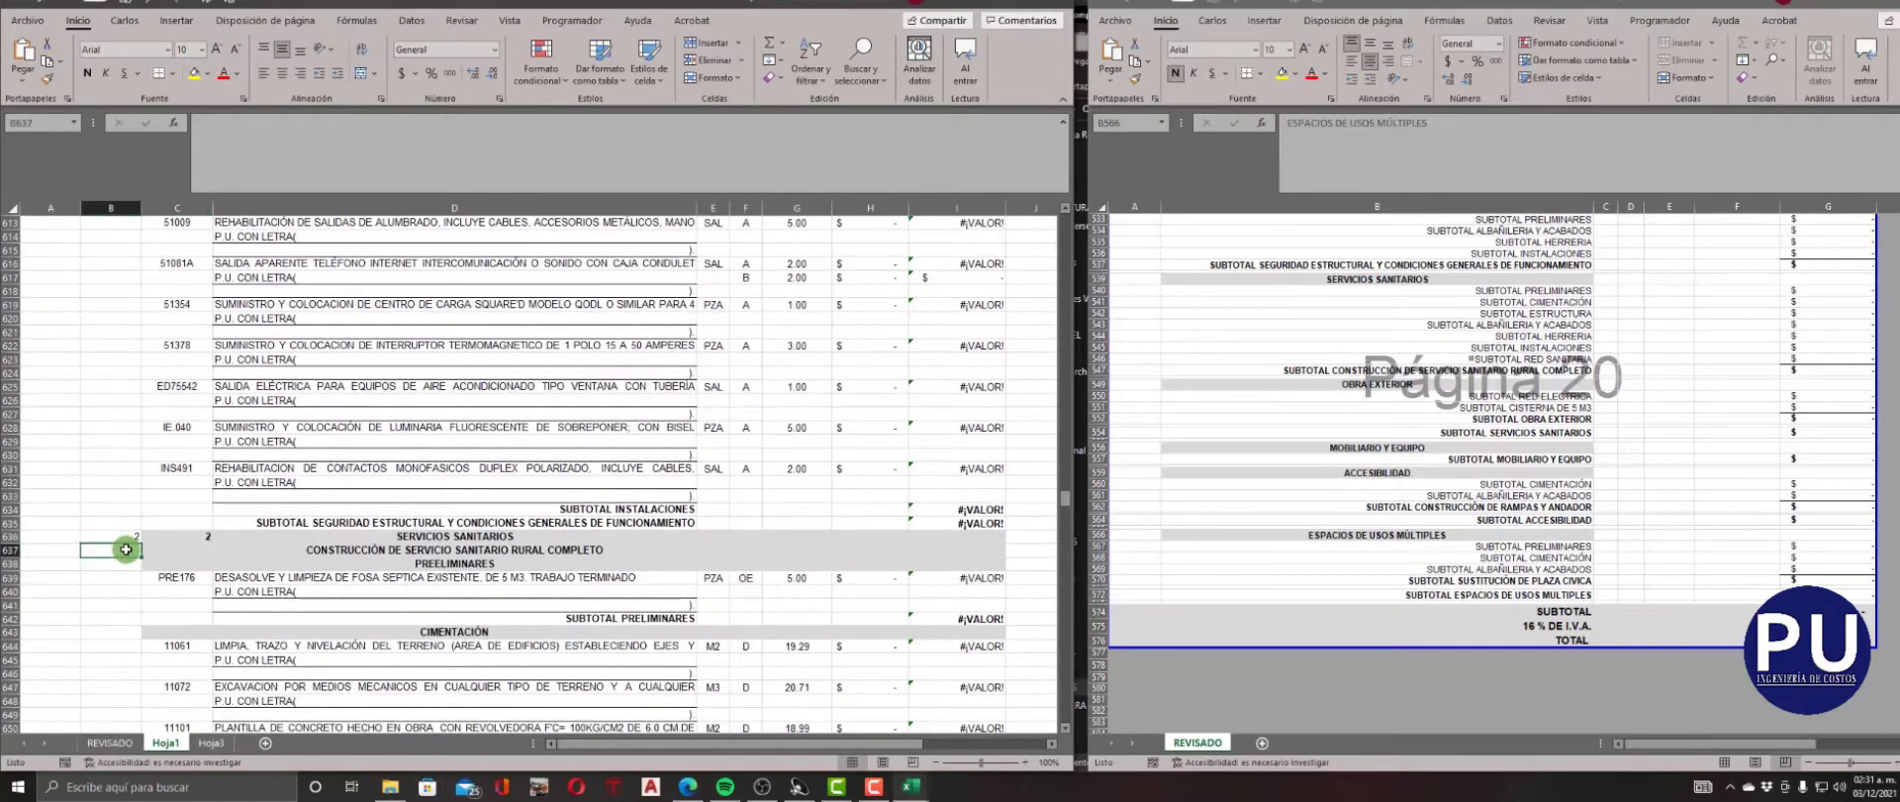
pyautogui.write('3')
pyautogui.press('Tab')
pyautogui.write('3')
pyautogui.press('Return')
pyautogui.write('4')
pyautogui.press('Tab')
pyautogui.write('4')
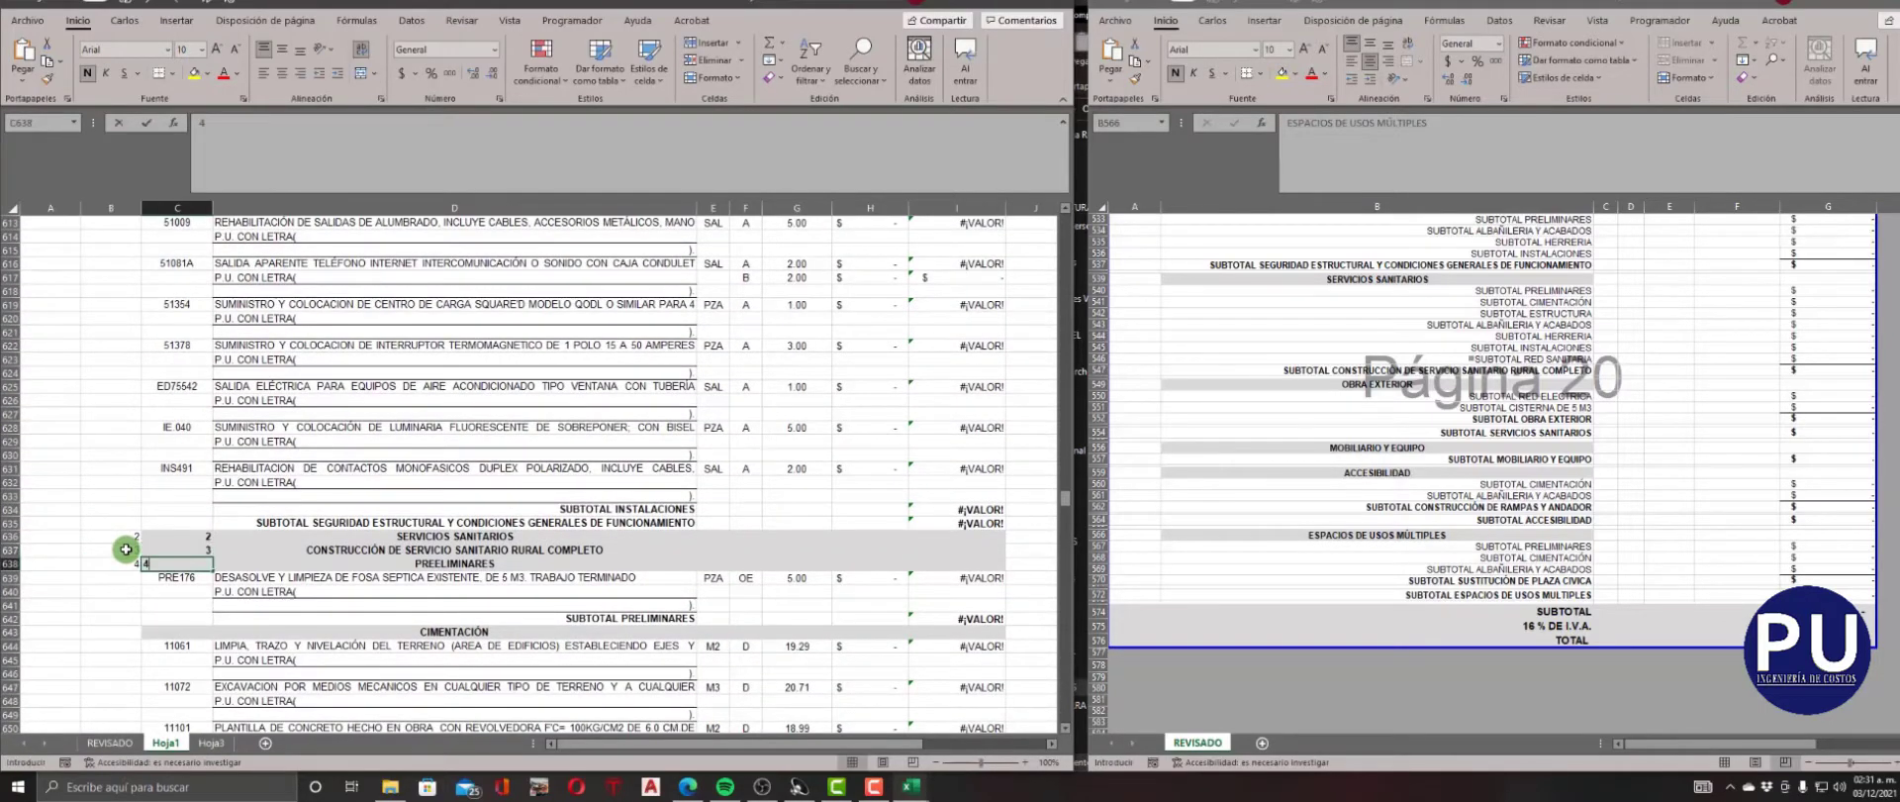
pyautogui.press('Return')
# Fill in NIVEL and CLAVE for the CIMENTACIÓN heading in row 643, and enter 4 in both for ESTRUCTURA in row 675.
pyautogui.scroll(-3, 128, 542)
pyautogui.click(124, 523)
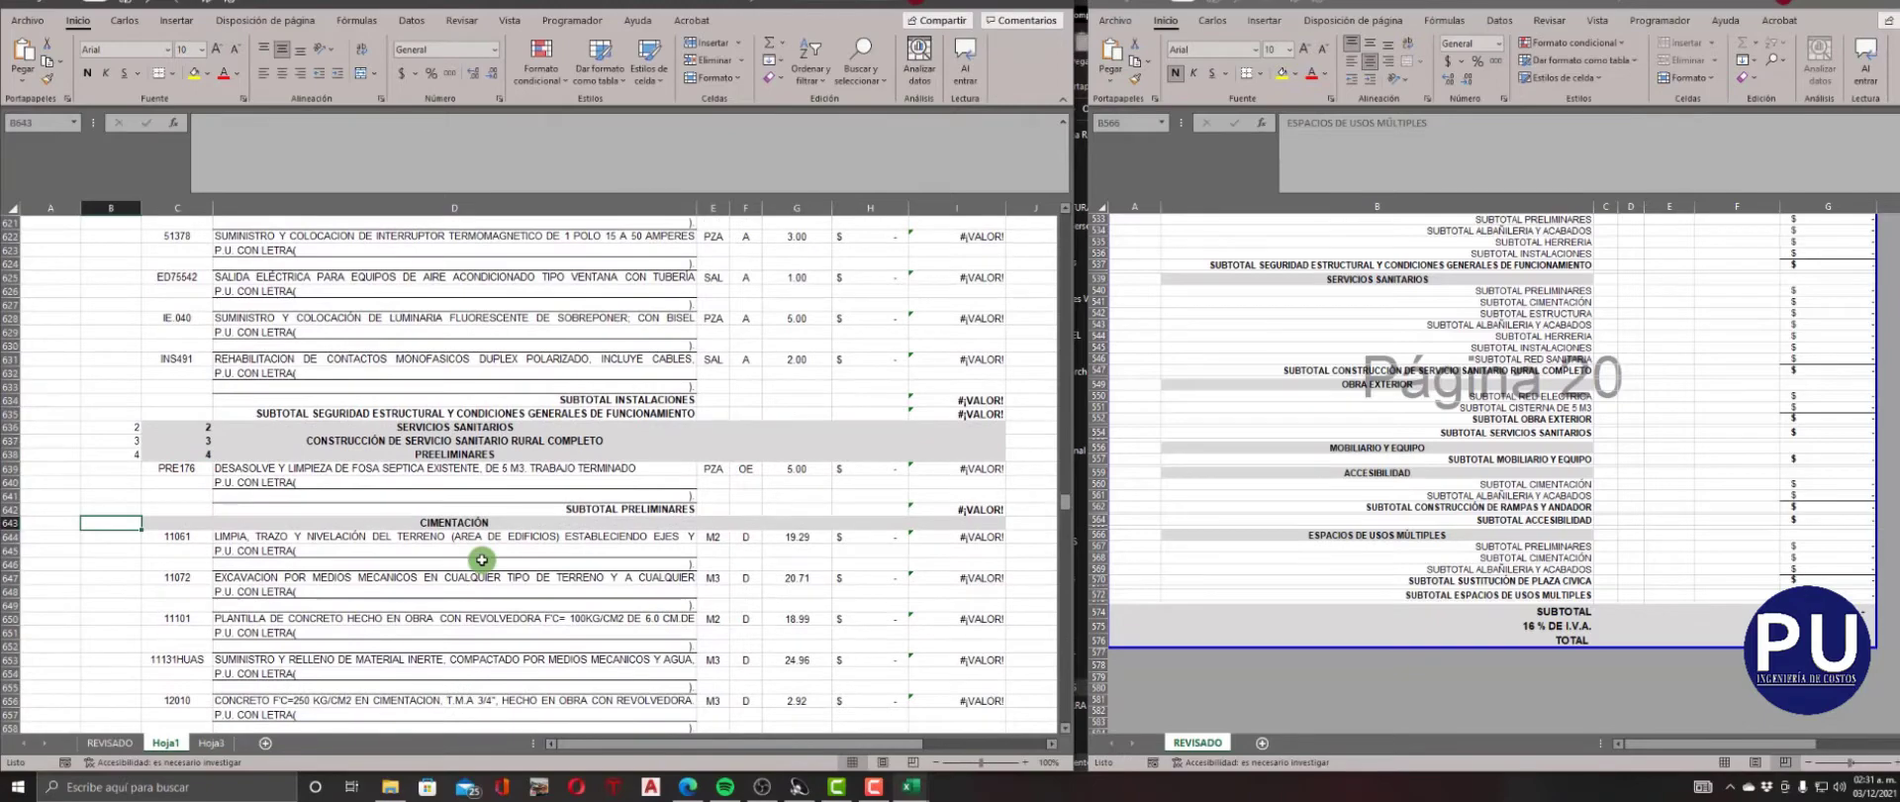
pyautogui.press('Right')
pyautogui.press('Down')
pyautogui.scroll(-9, 480, 554)
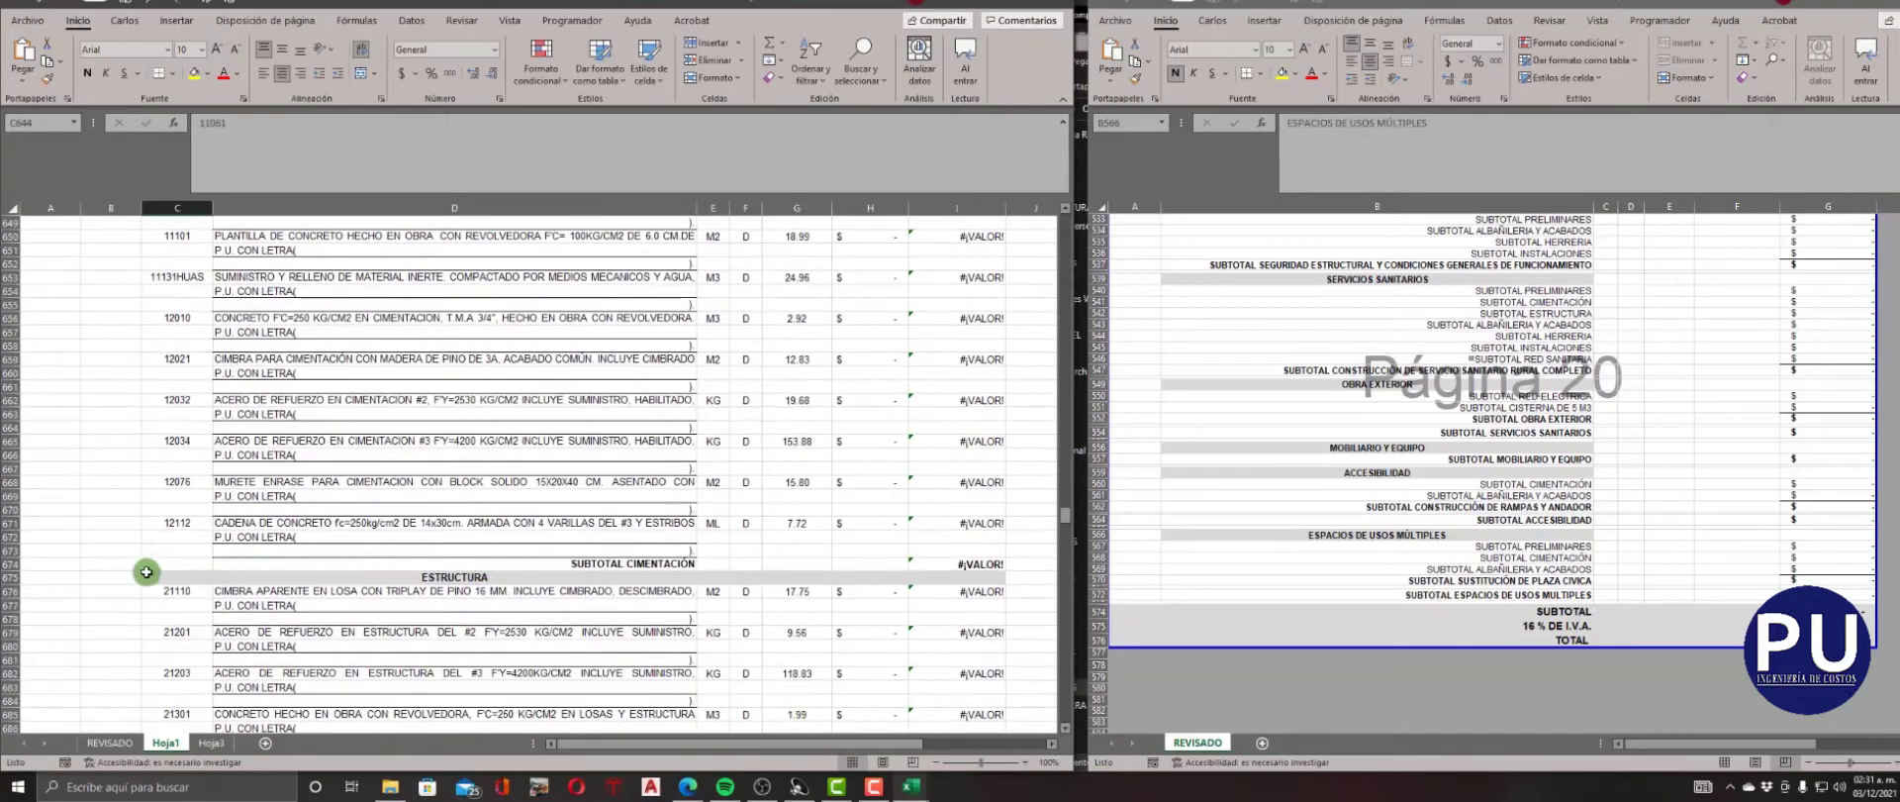
pyautogui.click(127, 574)
pyautogui.write('4')
pyautogui.press('Tab')
pyautogui.write('4')
pyautogui.press('Return')
# Enter NIVEL 4 and CLAVE 4 for the ALBAÑILERIA Y ACABADOS heading in row 689.
pyautogui.scroll(-5, 129, 569)
pyautogui.click(132, 551)
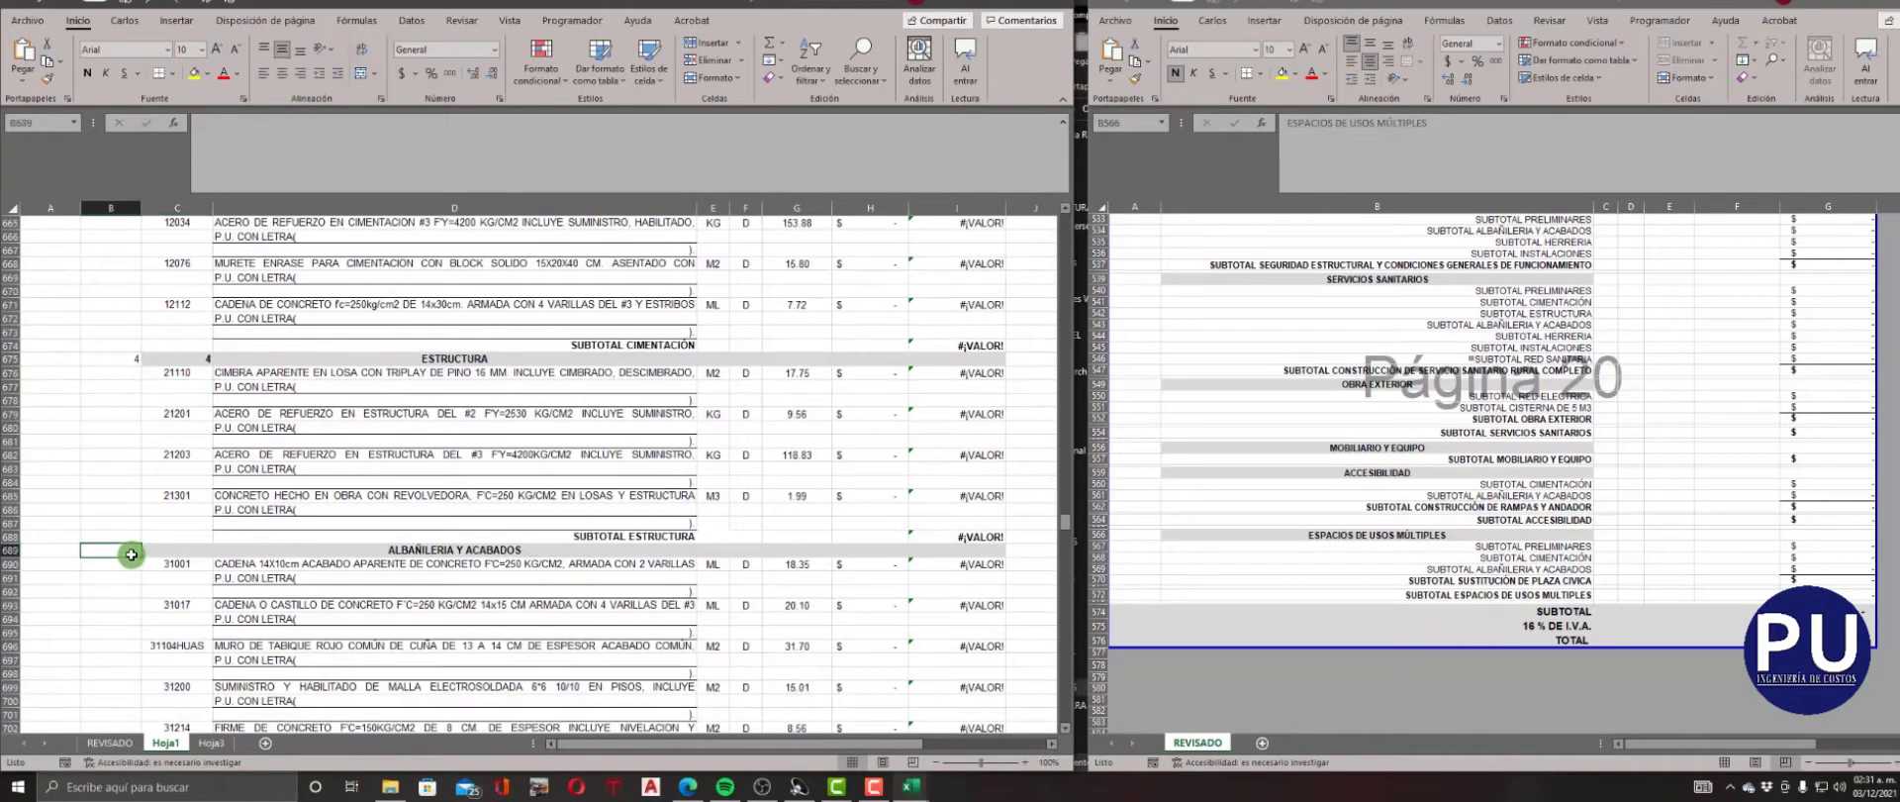
pyautogui.press('Right')
pyautogui.press('Down')
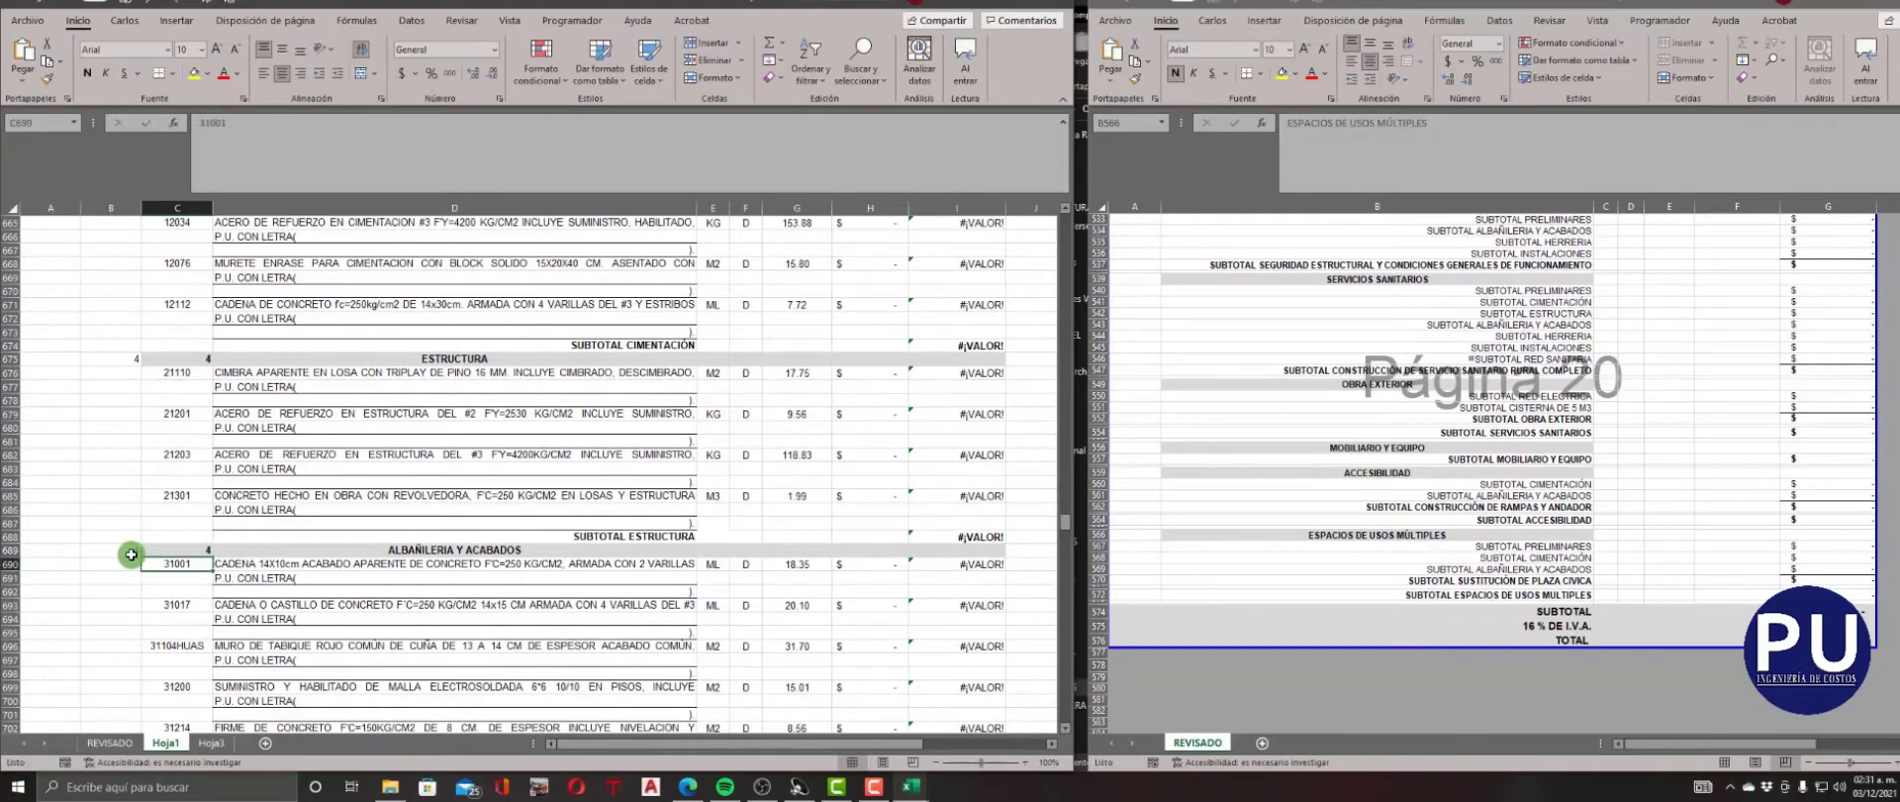
# Find the HERRERIA heading in row 760 and enter NIVEL 4 and CLAVE 4 for it.
pyautogui.scroll(-20, 132, 554)
pyautogui.click(130, 481)
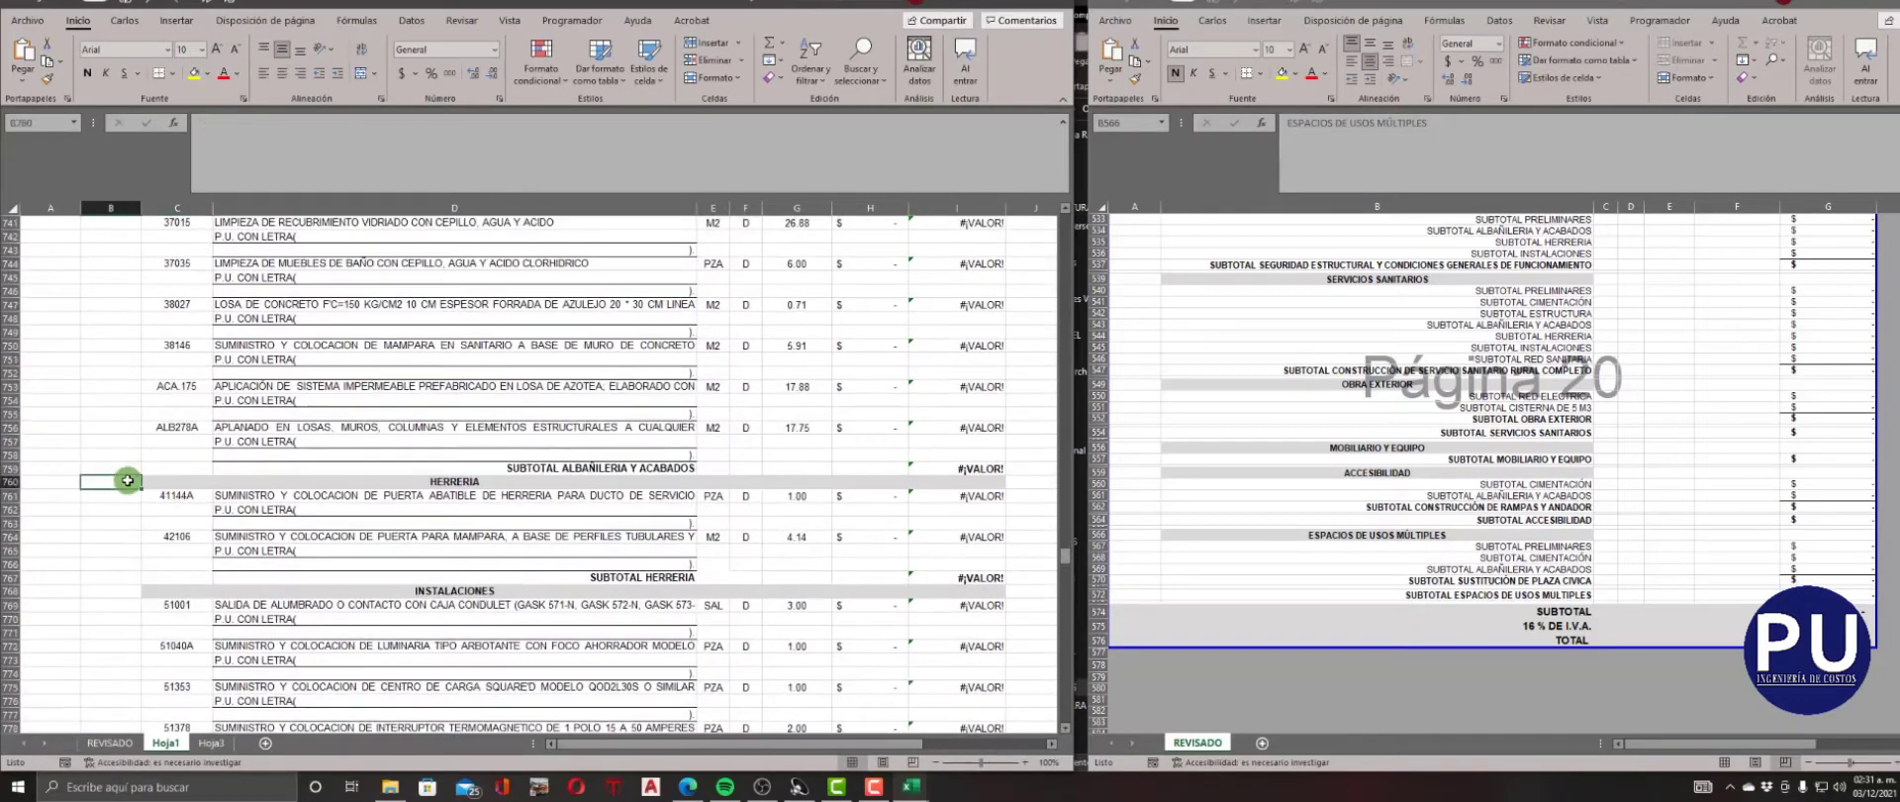
pyautogui.write('4')
pyautogui.press('Tab')
pyautogui.write('4')
pyautogui.press('Return')
# Enter NIVEL 4 and CLAVE 4 for the INSTALACIONES heading in row 768.
pyautogui.scroll(-3, 128, 481)
pyautogui.click(127, 482)
pyautogui.press('Tab')
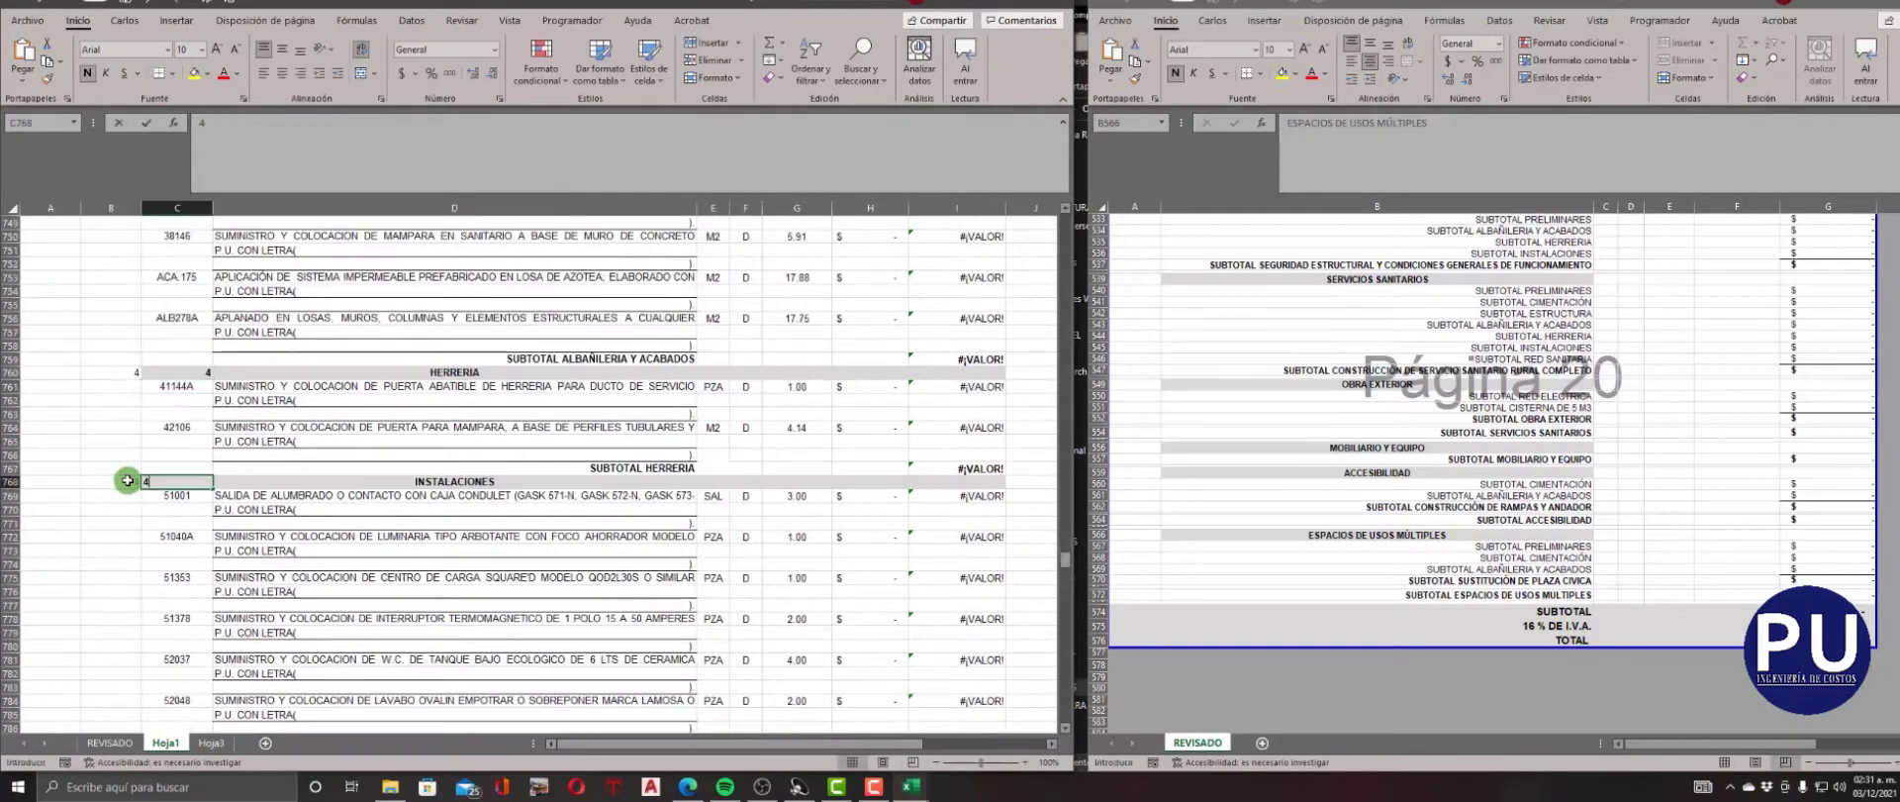
pyautogui.write('4')
pyautogui.press('Return')
# Find the RED SANITARIA heading in row 821 and enter NIVEL 4 and CLAVE 4 for it.
pyautogui.scroll(-17, 127, 481)
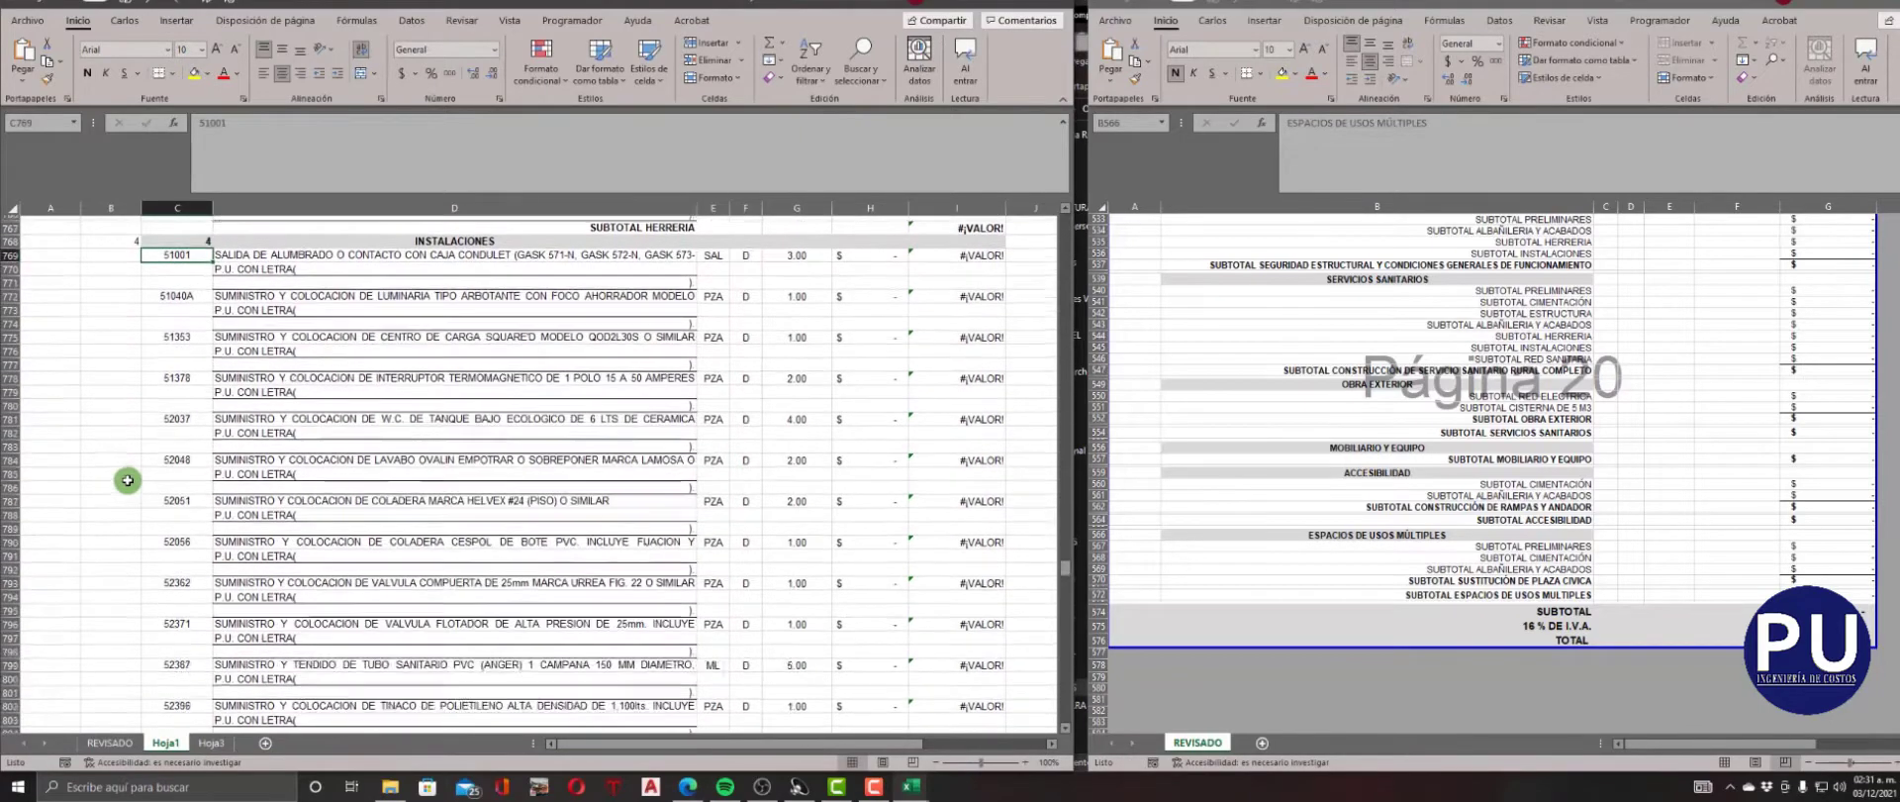
pyautogui.click(134, 502)
pyautogui.write('4')
pyautogui.press('Tab')
pyautogui.write('4')
pyautogui.press('Return')
# Enter NIVEL 3 and CLAVE 3 for the RED ELECTRICA heading in row 831.
pyautogui.scroll(-5, 159, 466)
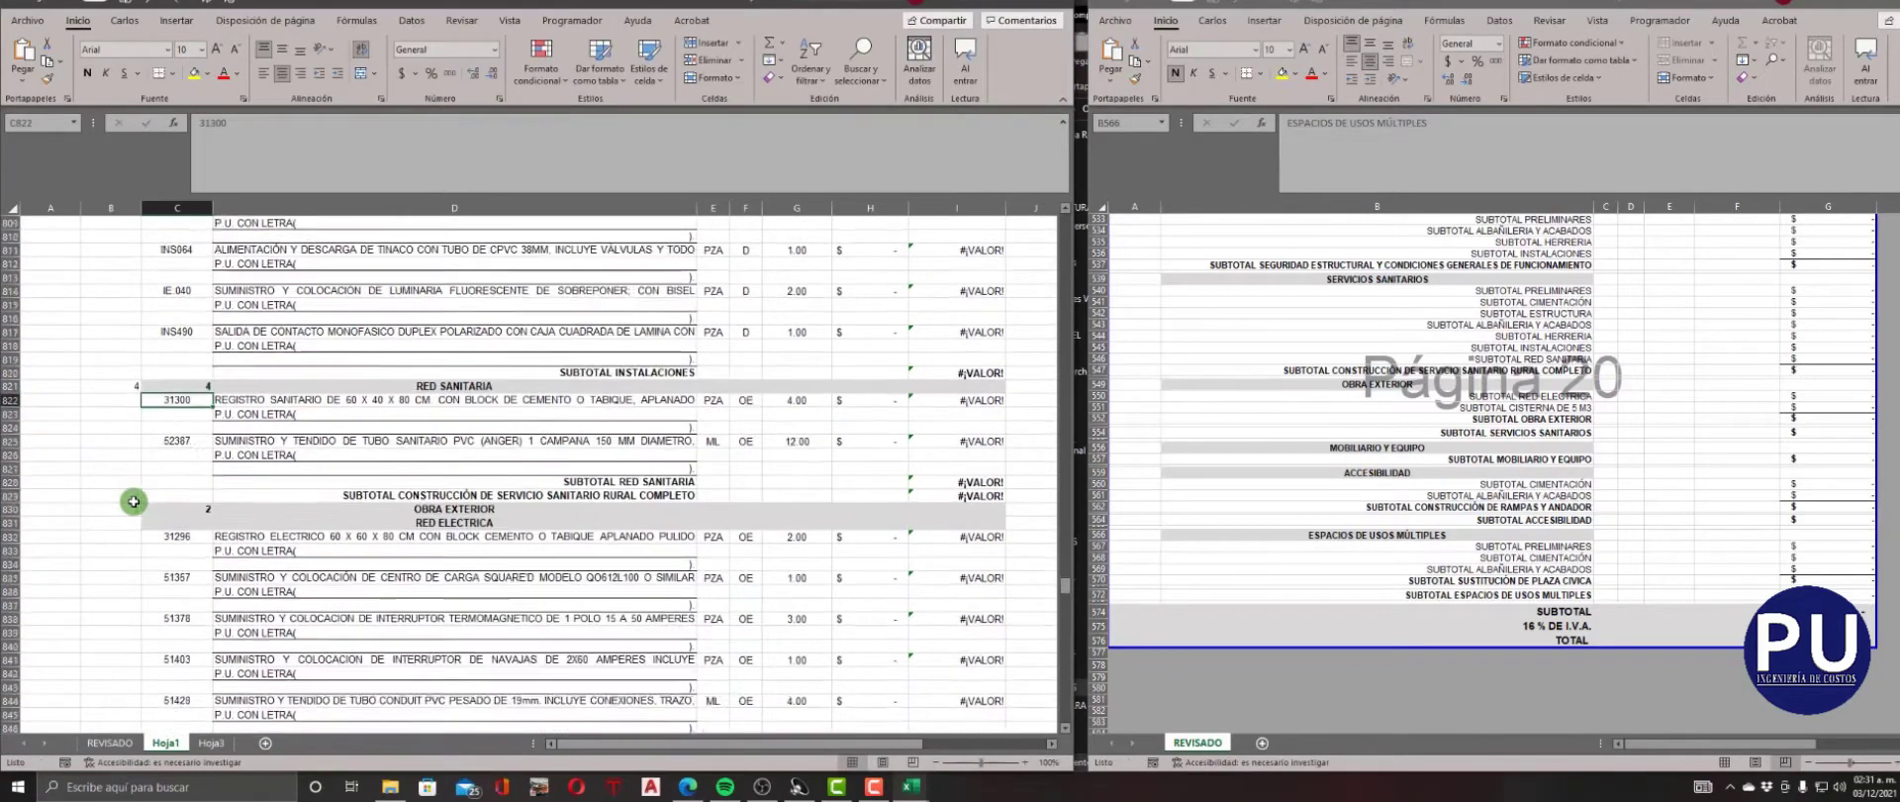
pyautogui.click(138, 413)
pyautogui.write('3')
pyautogui.press('Tab')
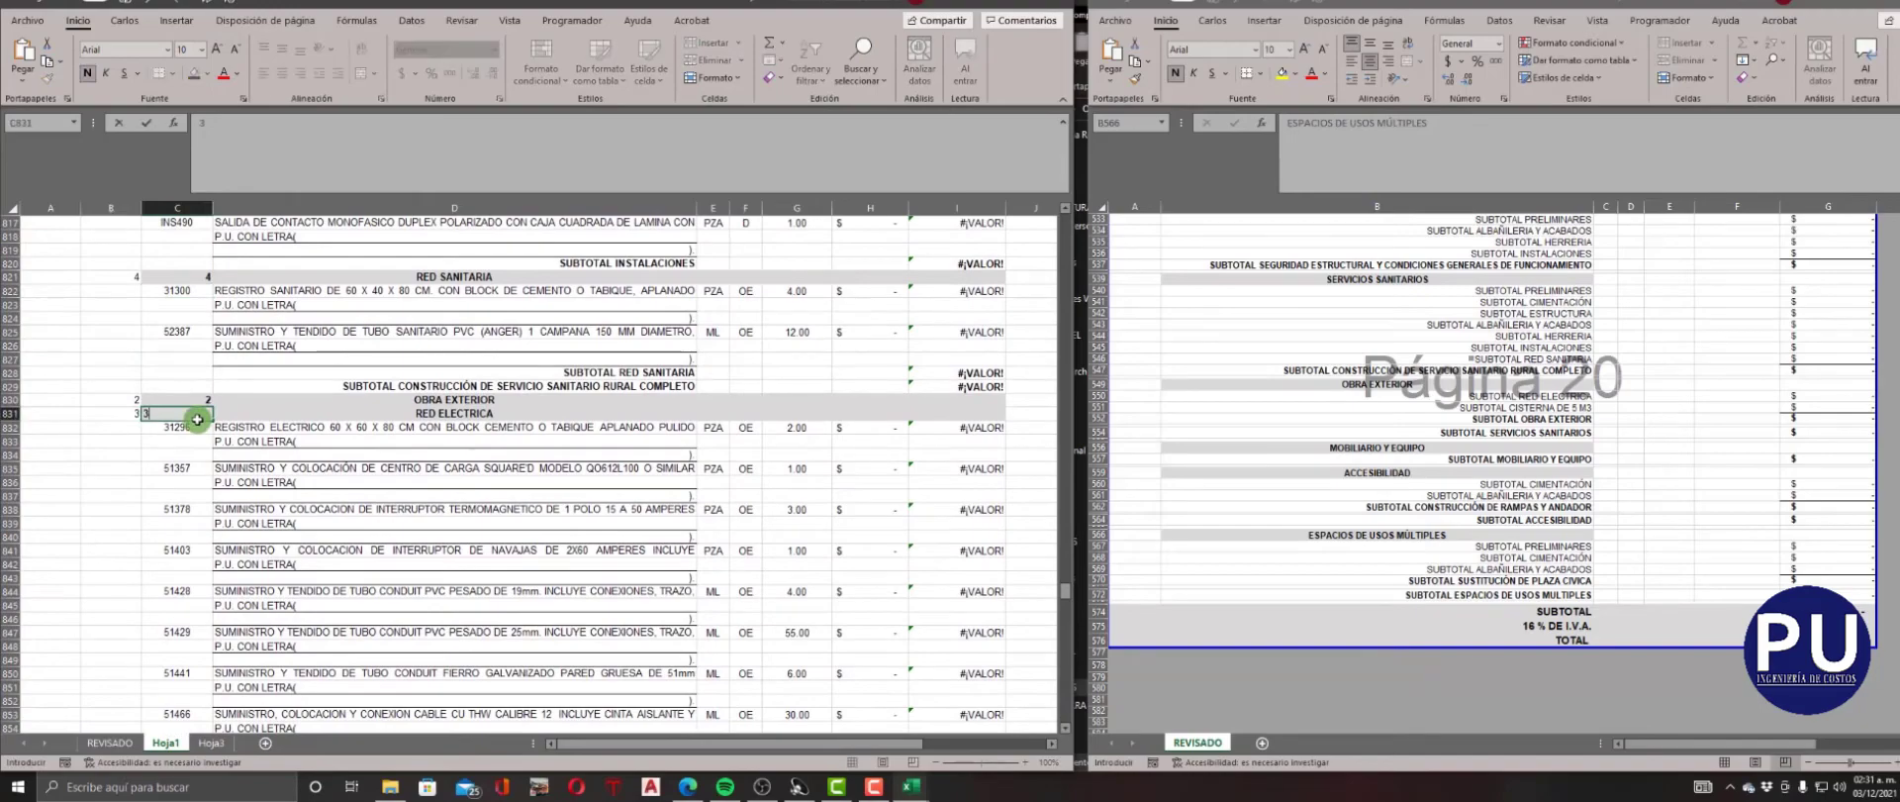
pyautogui.write('3')
pyautogui.press('Return')
# Set NIVEL and CLAVE to 3 for the CISTERNA 5 M3 heading in row 872 and to 4 for CIMENTACIÓN in row 873.
pyautogui.scroll(-8, 197, 420)
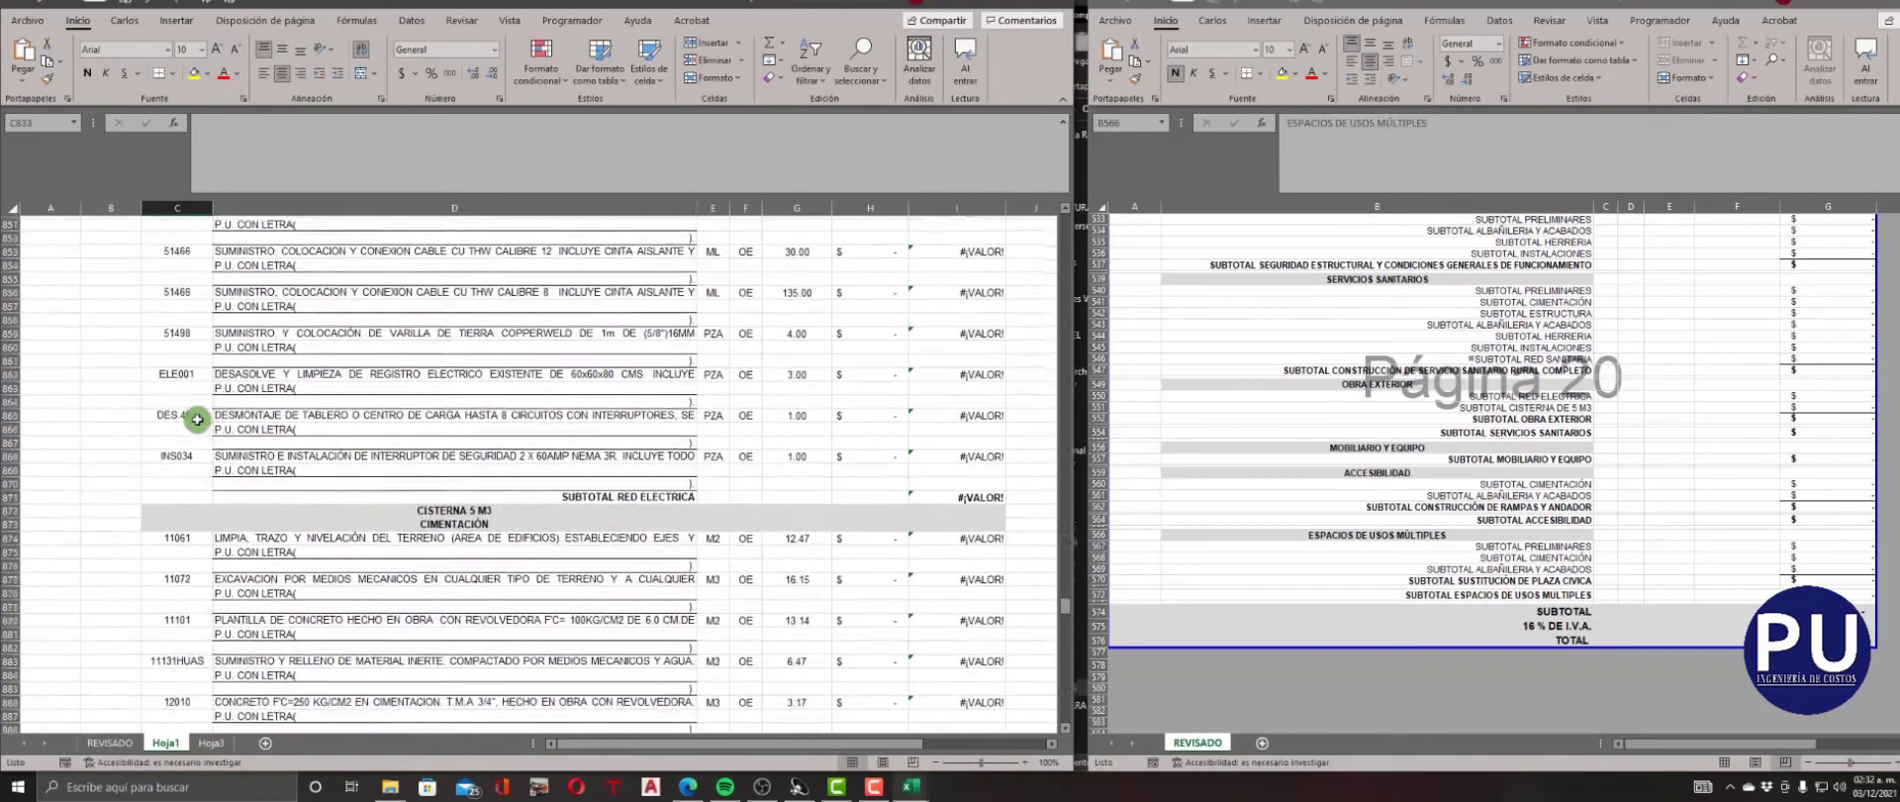
pyautogui.scroll(5, 197, 420)
pyautogui.scroll(-8, 197, 419)
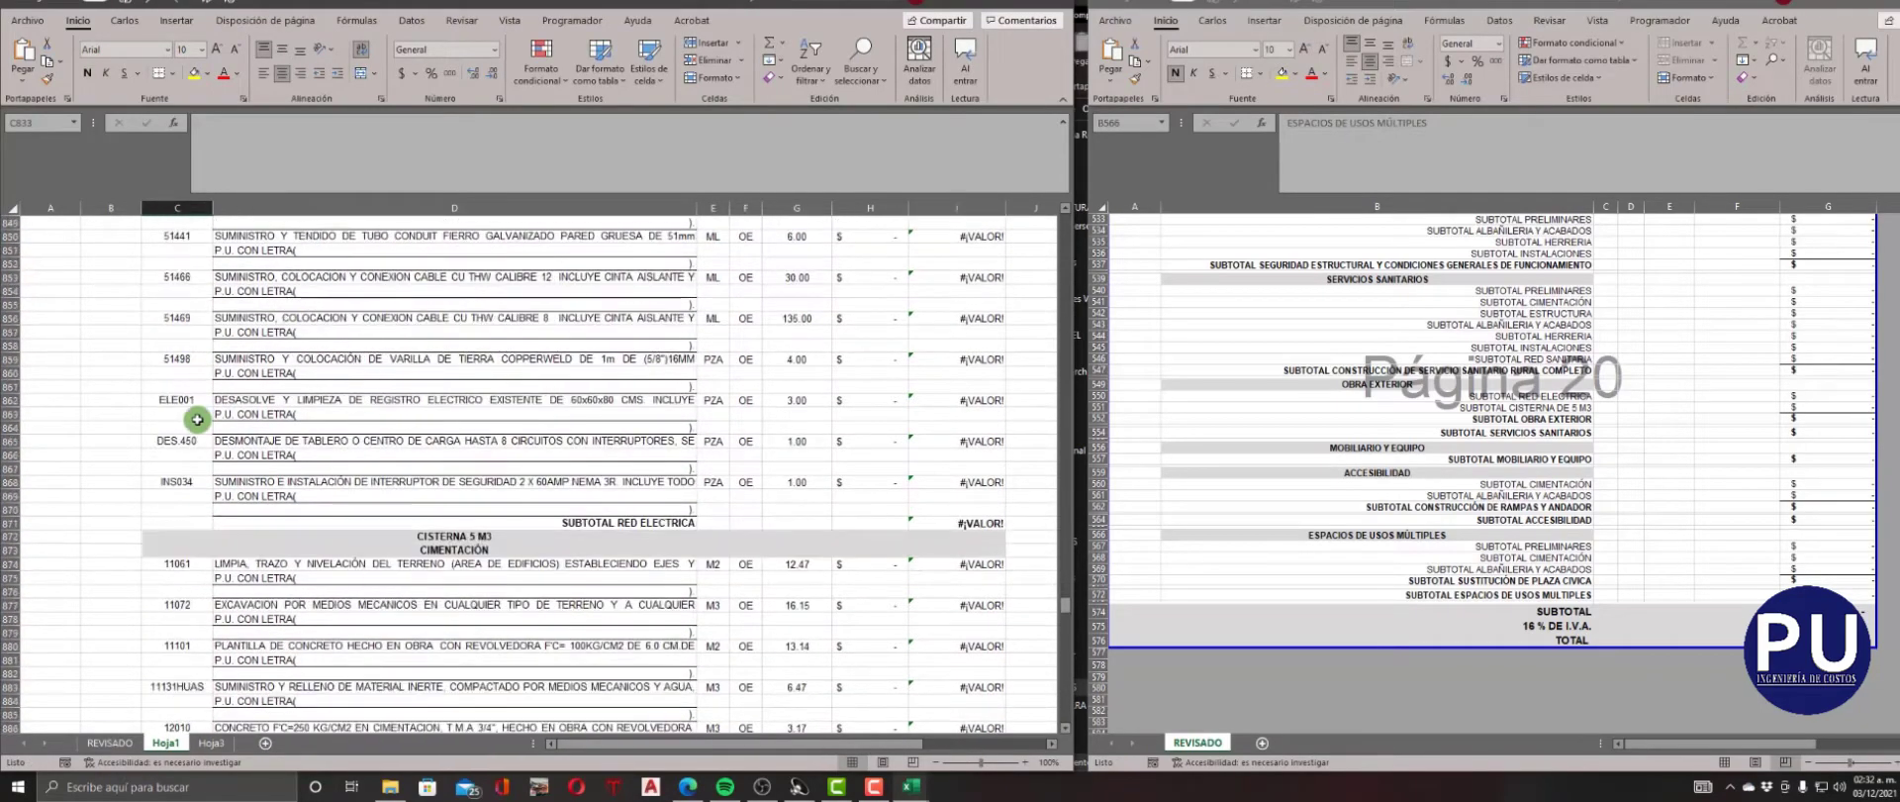
pyautogui.click(110, 536)
pyautogui.write('3')
pyautogui.press('Tab')
pyautogui.write('3')
pyautogui.press('Return')
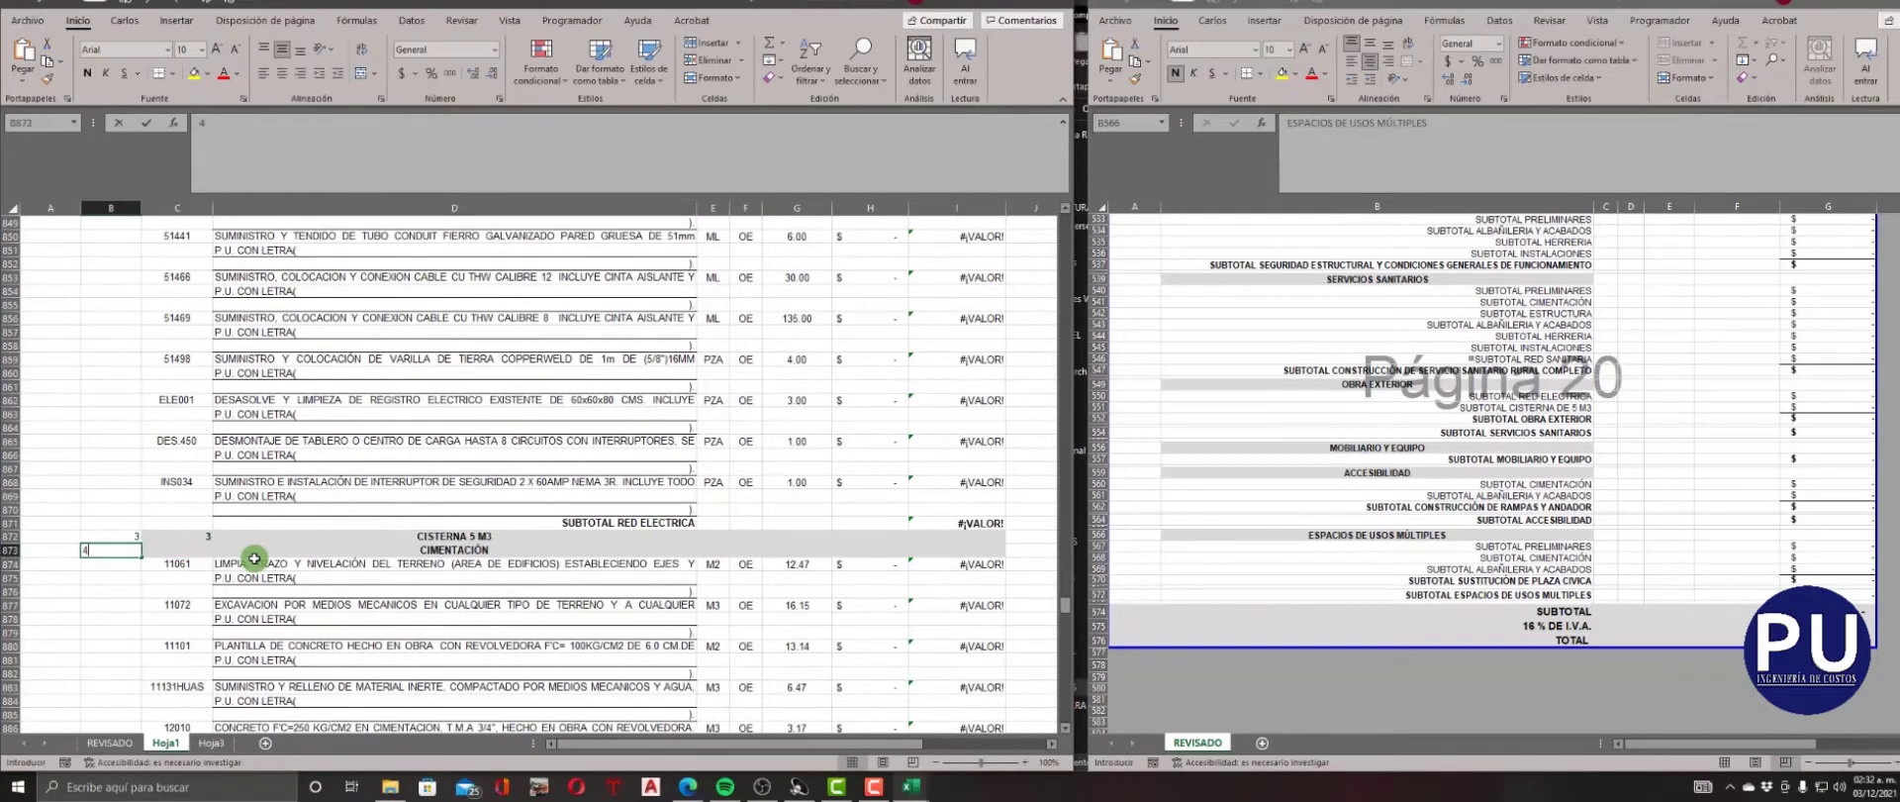
pyautogui.press('Right')
pyautogui.press('Down')
# Enter NIVEL 4 and CLAVE 4 for the ALBAÑILERÍA Y ACABADOS heading in row 896.
pyautogui.scroll(-9, 254, 559)
pyautogui.click(128, 481)
pyautogui.write('4')
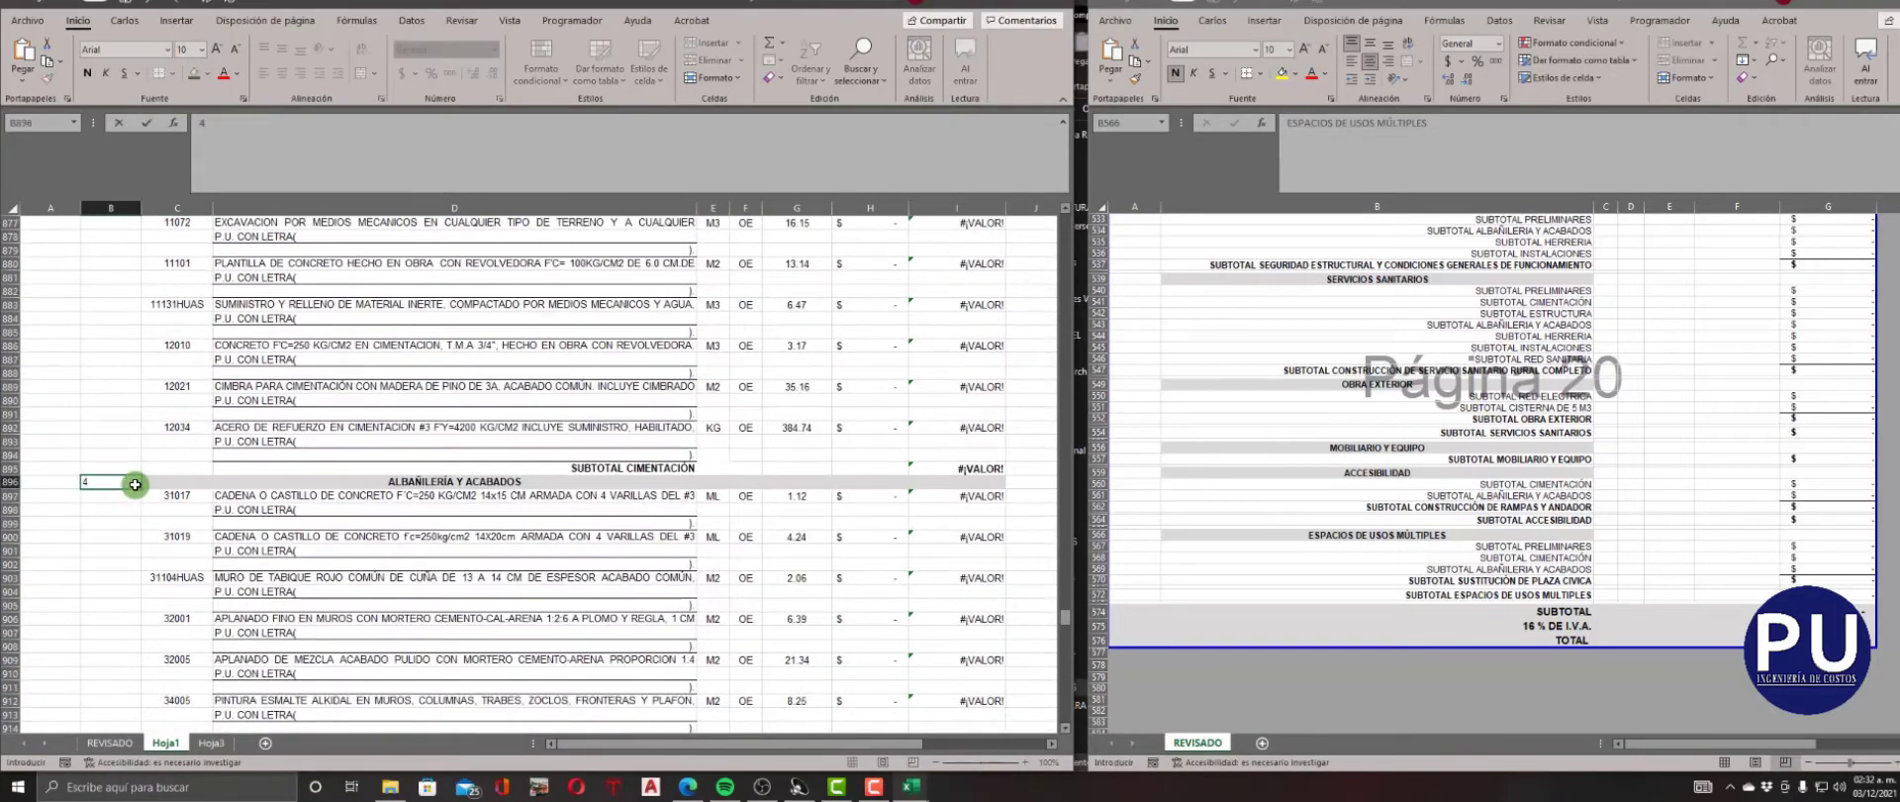
pyautogui.press('Tab')
pyautogui.write('4')
pyautogui.press('Return')
# Find the HERRERÍA heading in row 919 and enter NIVEL 4 and CLAVE 4 for it.
pyautogui.press('Right')
pyautogui.scroll(-6, 136, 484)
pyautogui.scroll(-2, 134, 484)
pyautogui.click(117, 470)
pyautogui.write('4')
pyautogui.press('Tab')
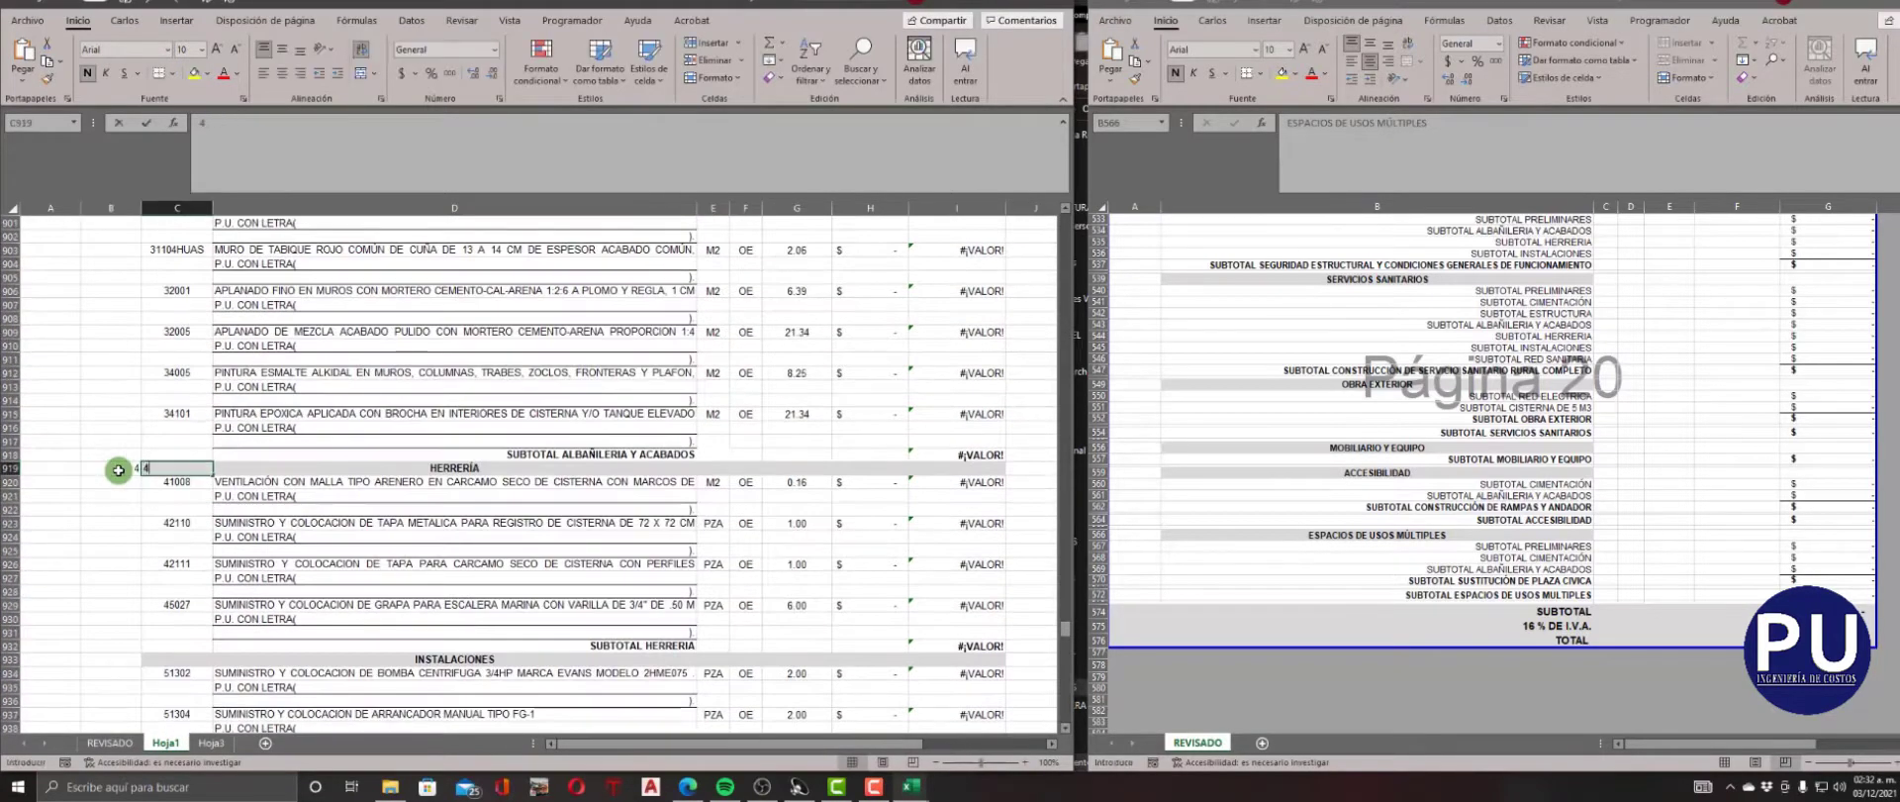
pyautogui.write('4')
pyautogui.press('Return')
# Enter NIVEL 4 and CLAVE 4 for the INSTALACIONES heading in row 933.
pyautogui.press('Right')
pyautogui.press('Down')
pyautogui.press('Down')
pyautogui.press('Down')
pyautogui.press('Down')
pyautogui.press('Down')
pyautogui.press('Down')
pyautogui.press('Down')
pyautogui.press('Down')
pyautogui.press('Down')
pyautogui.press('Down')
pyautogui.press('Down')
pyautogui.press('Down')
pyautogui.press('Down')
pyautogui.press('Left')
pyautogui.write('4')
pyautogui.press('Tab')
# Enter NIVEL 4 and CLAVE 4 for the RED HIDRAULICA heading in row 956 and check its level against the CISTERNA 5 M3 heading.
pyautogui.write('4')
pyautogui.press('Return')
pyautogui.scroll(-11, 115, 485)
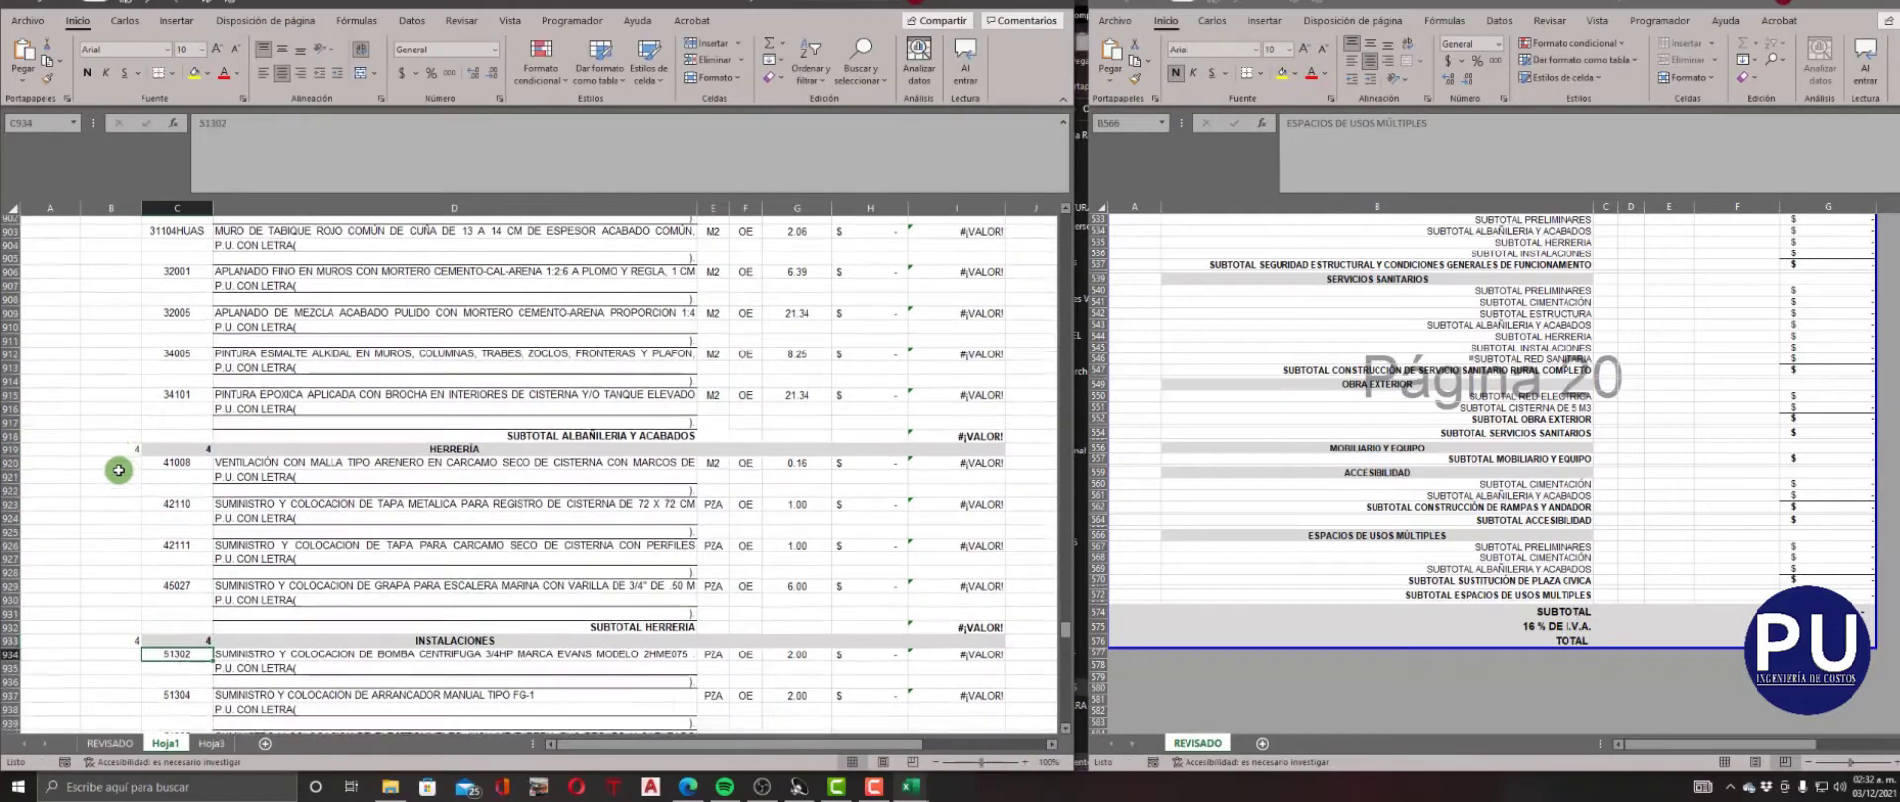
pyautogui.click(106, 538)
pyautogui.write('4')
pyautogui.press('Tab')
pyautogui.write('4')
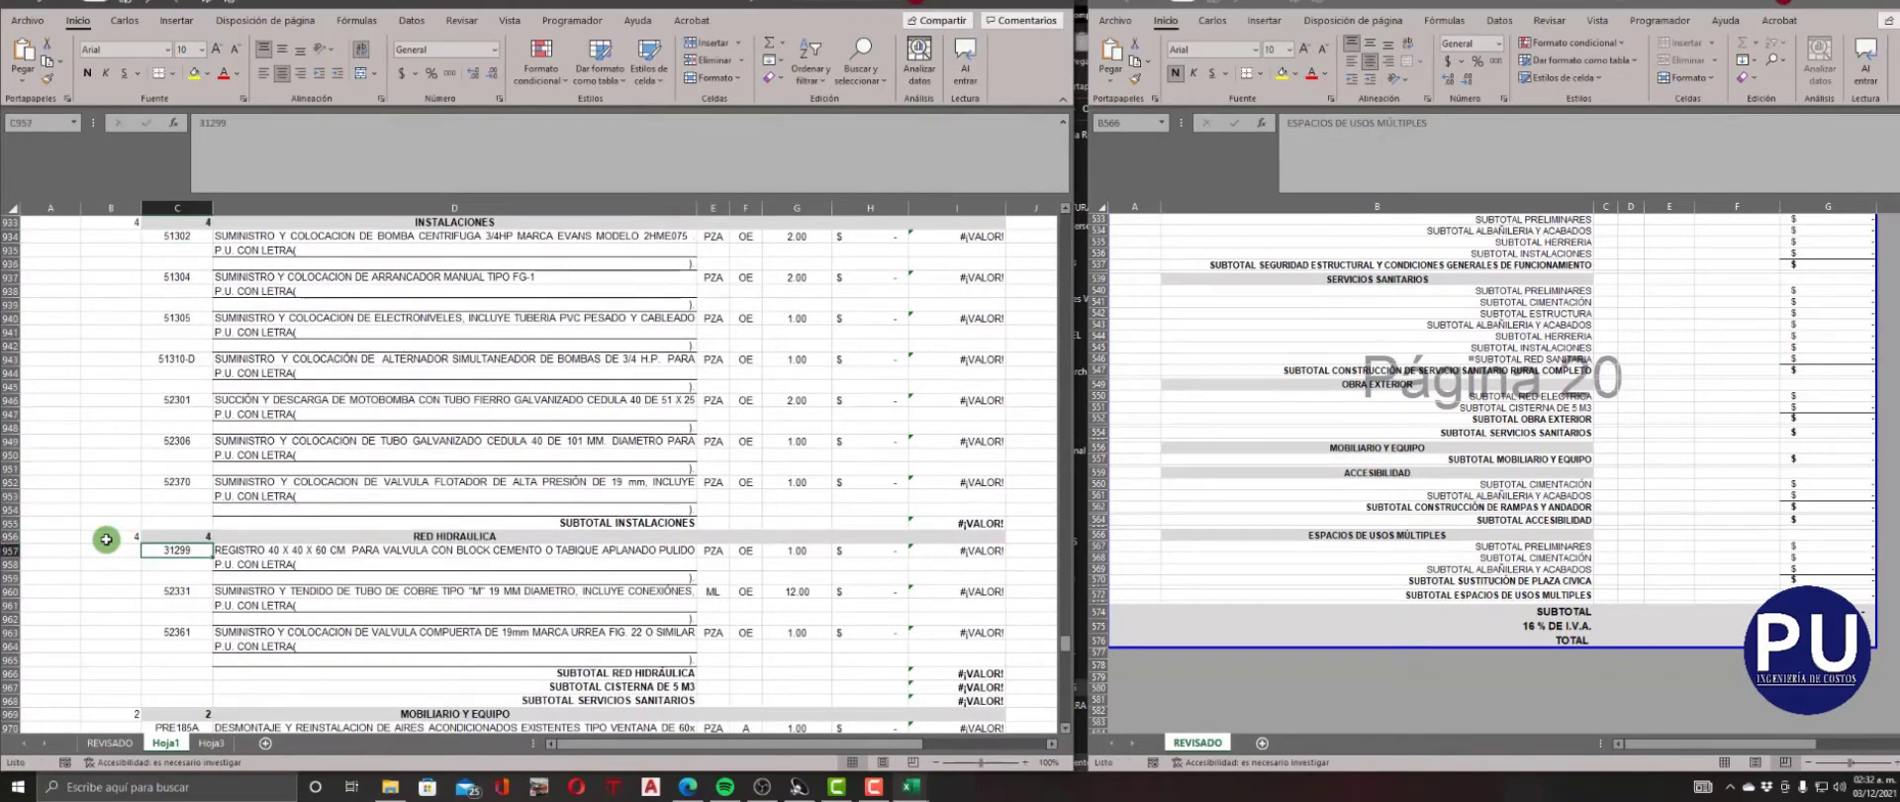
pyautogui.click(132, 537)
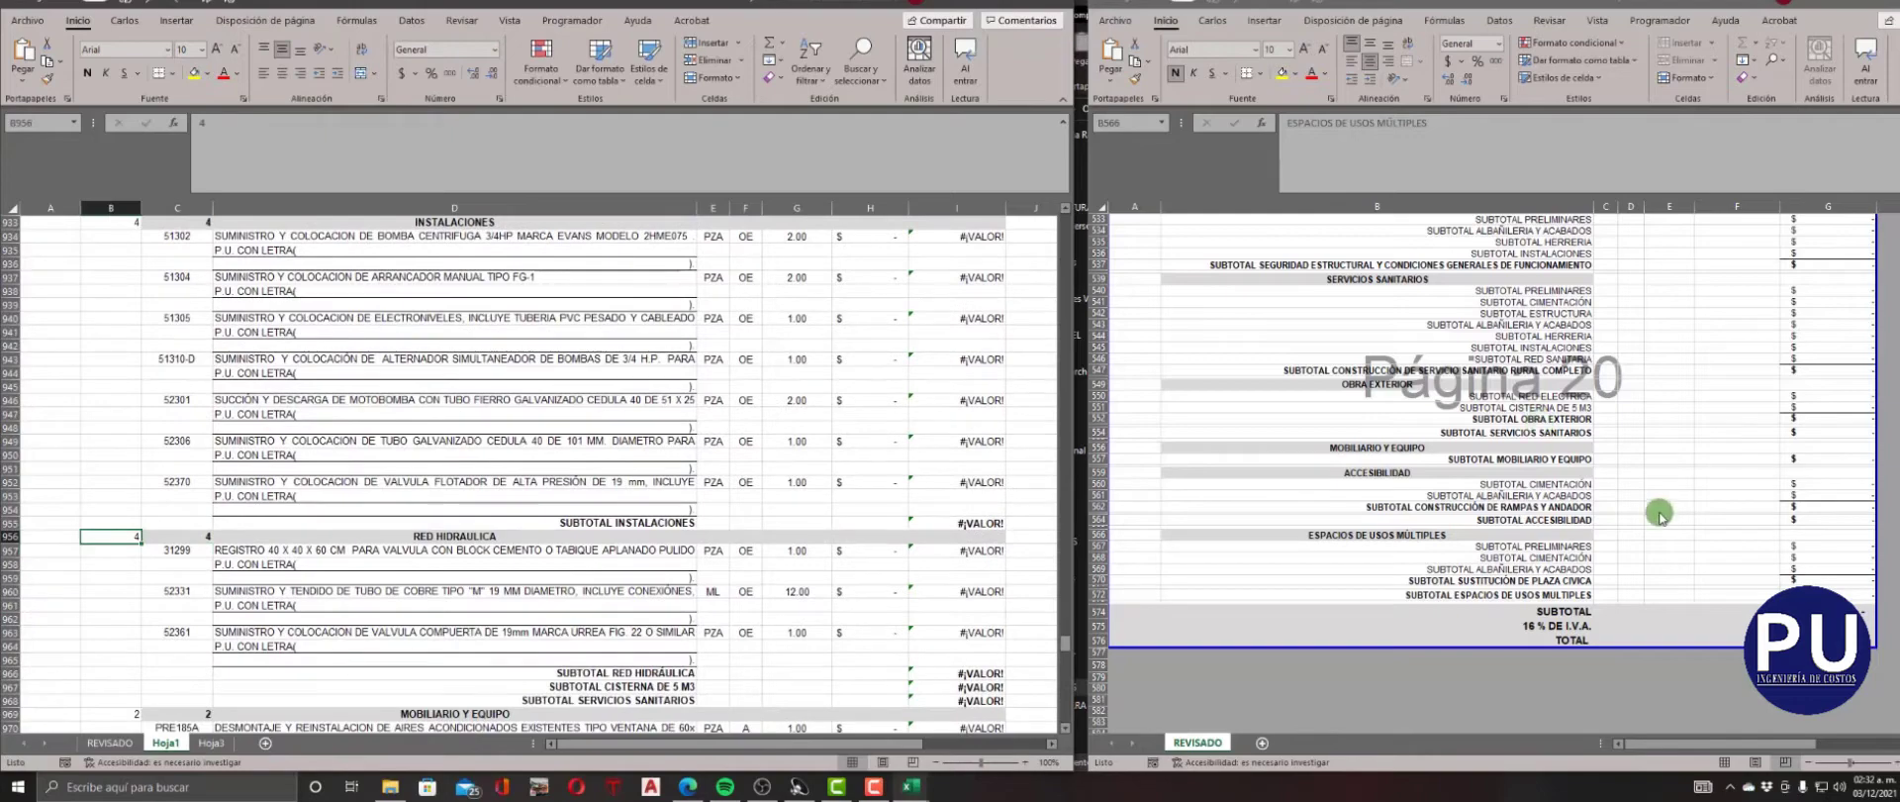
pyautogui.scroll(1, 500, 587)
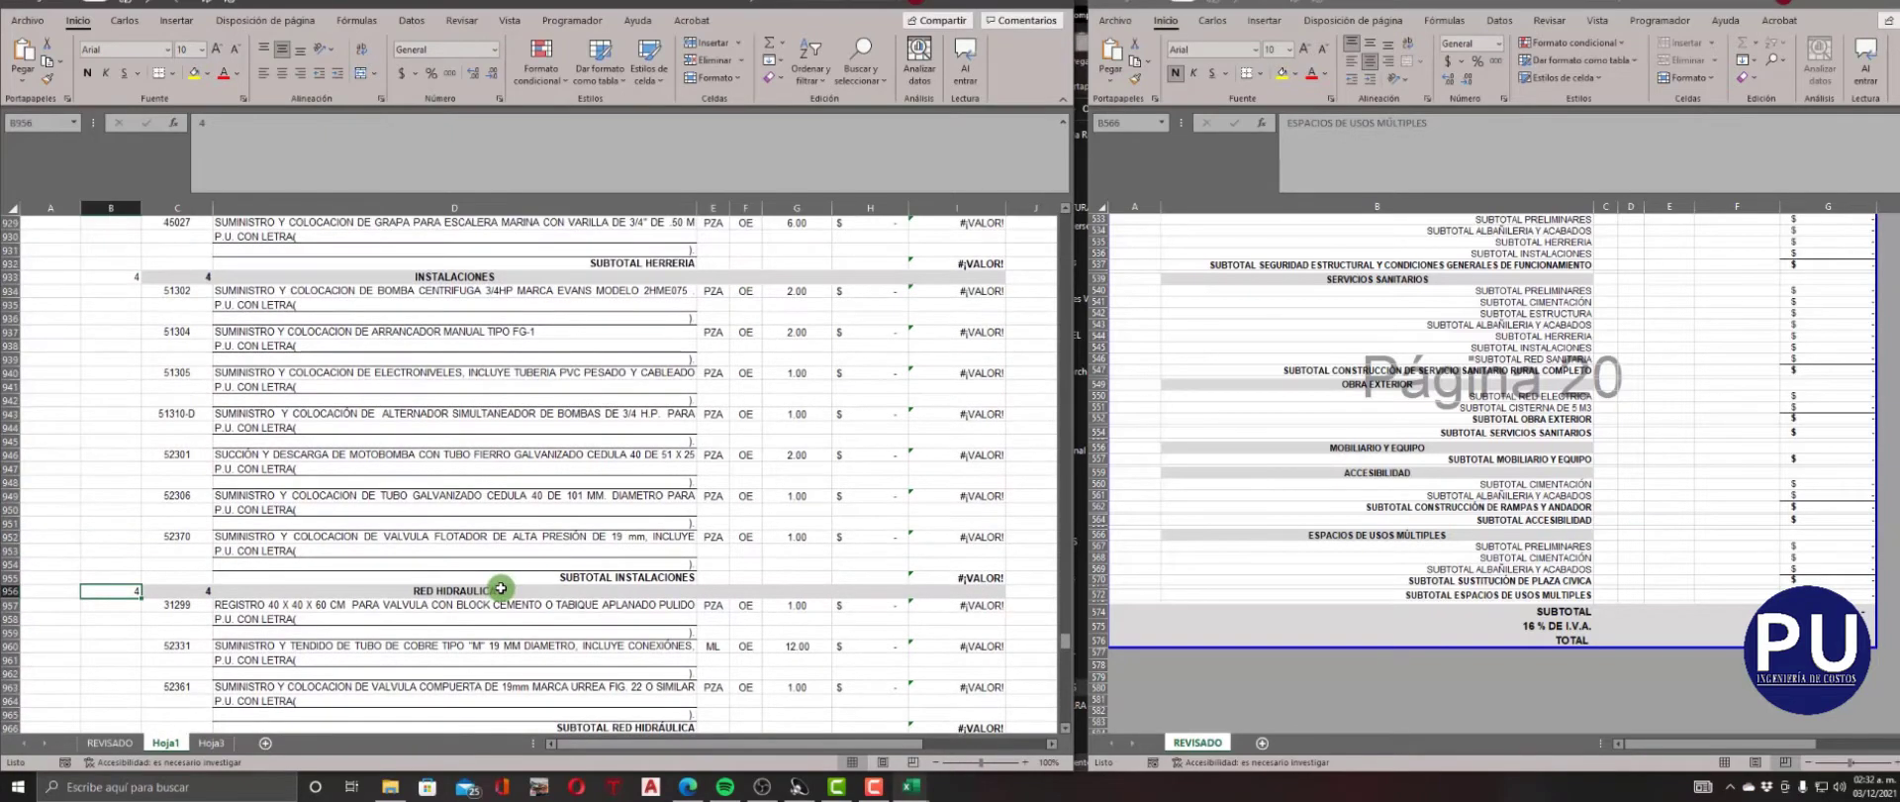
pyautogui.scroll(20, 500, 587)
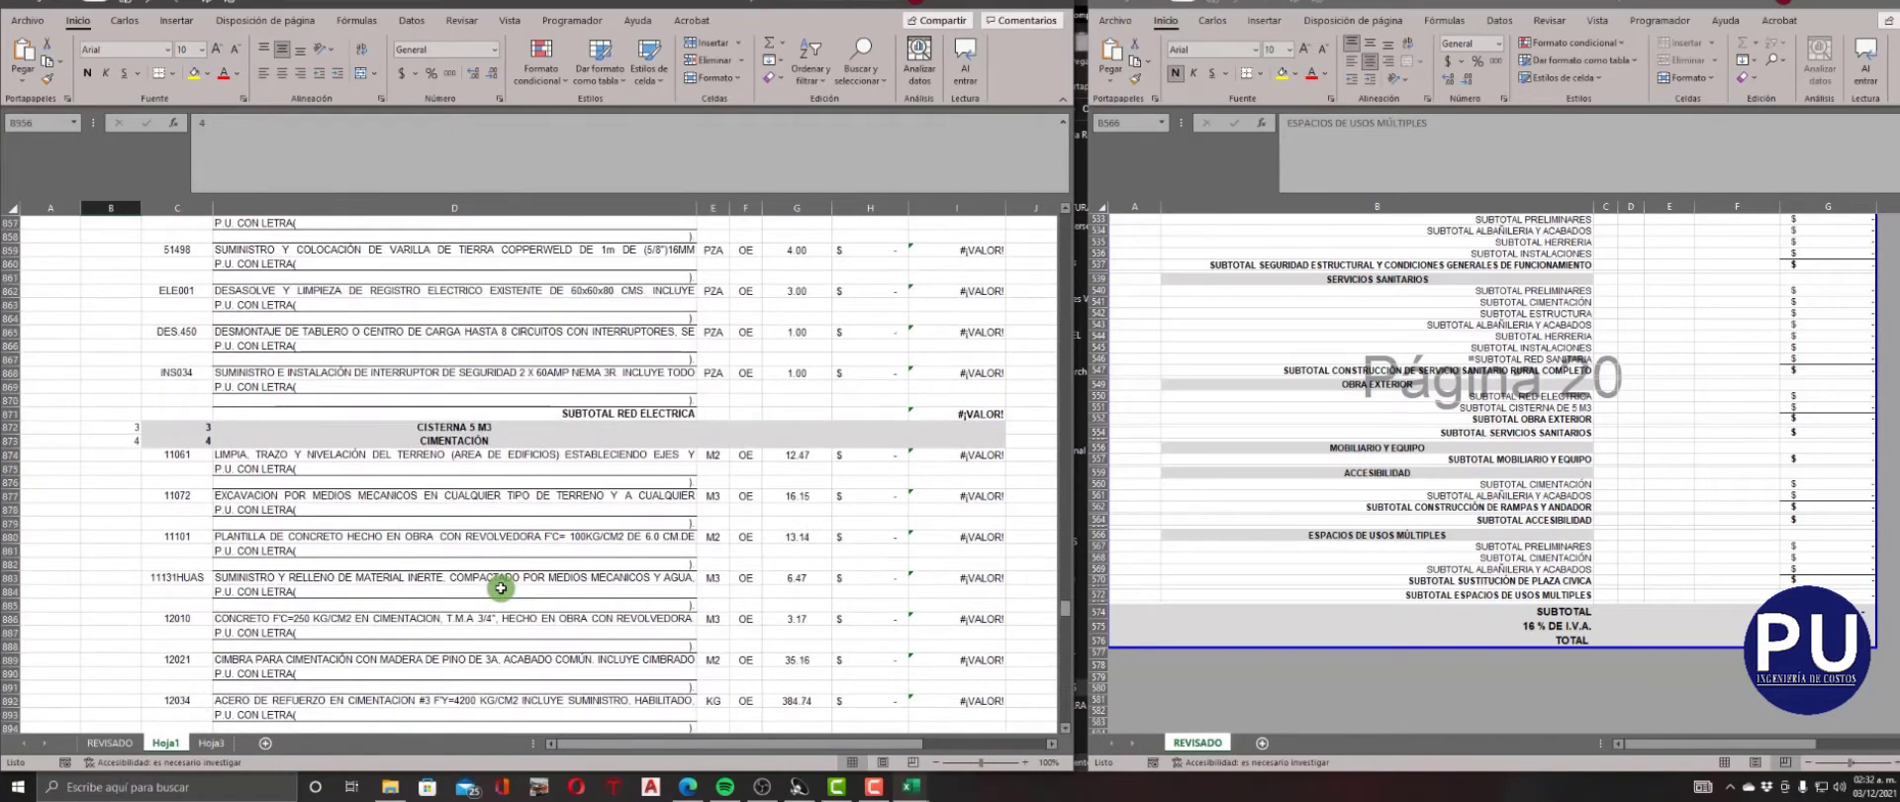
pyautogui.scroll(-20, 501, 587)
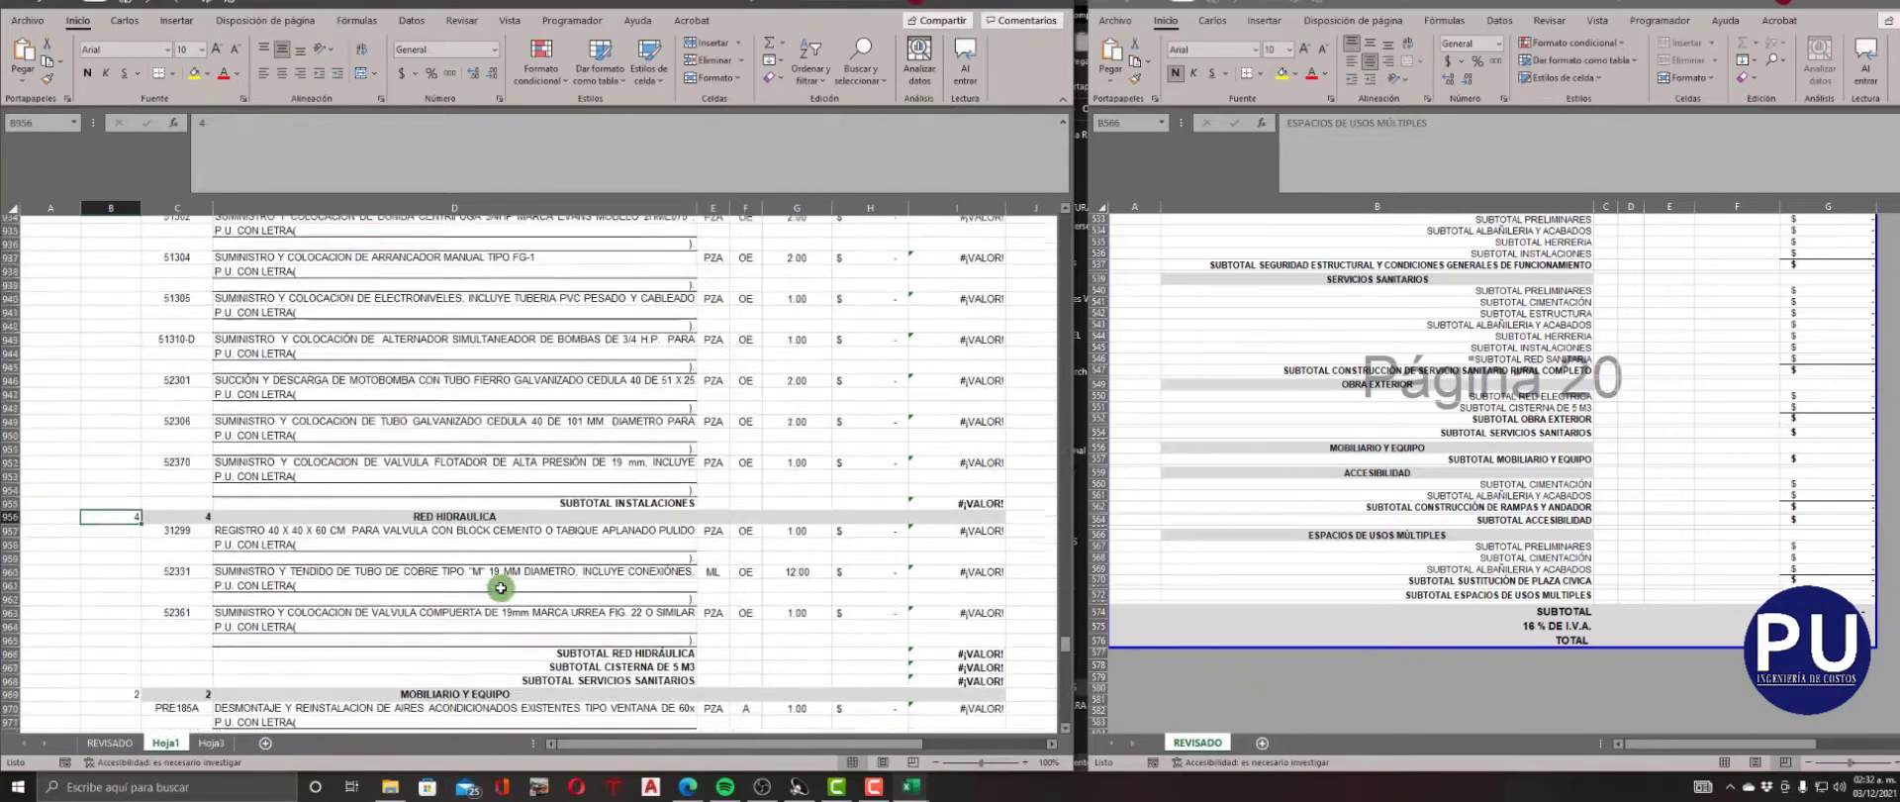
# Enter NIVEL 3 and CLAVE 3 for the CONSTRUCCIÓN DE RAMPAS Y ANDADOR heading in row 978.
pyautogui.scroll(-8, 501, 588)
pyautogui.scroll(3, 501, 588)
pyautogui.click(111, 619)
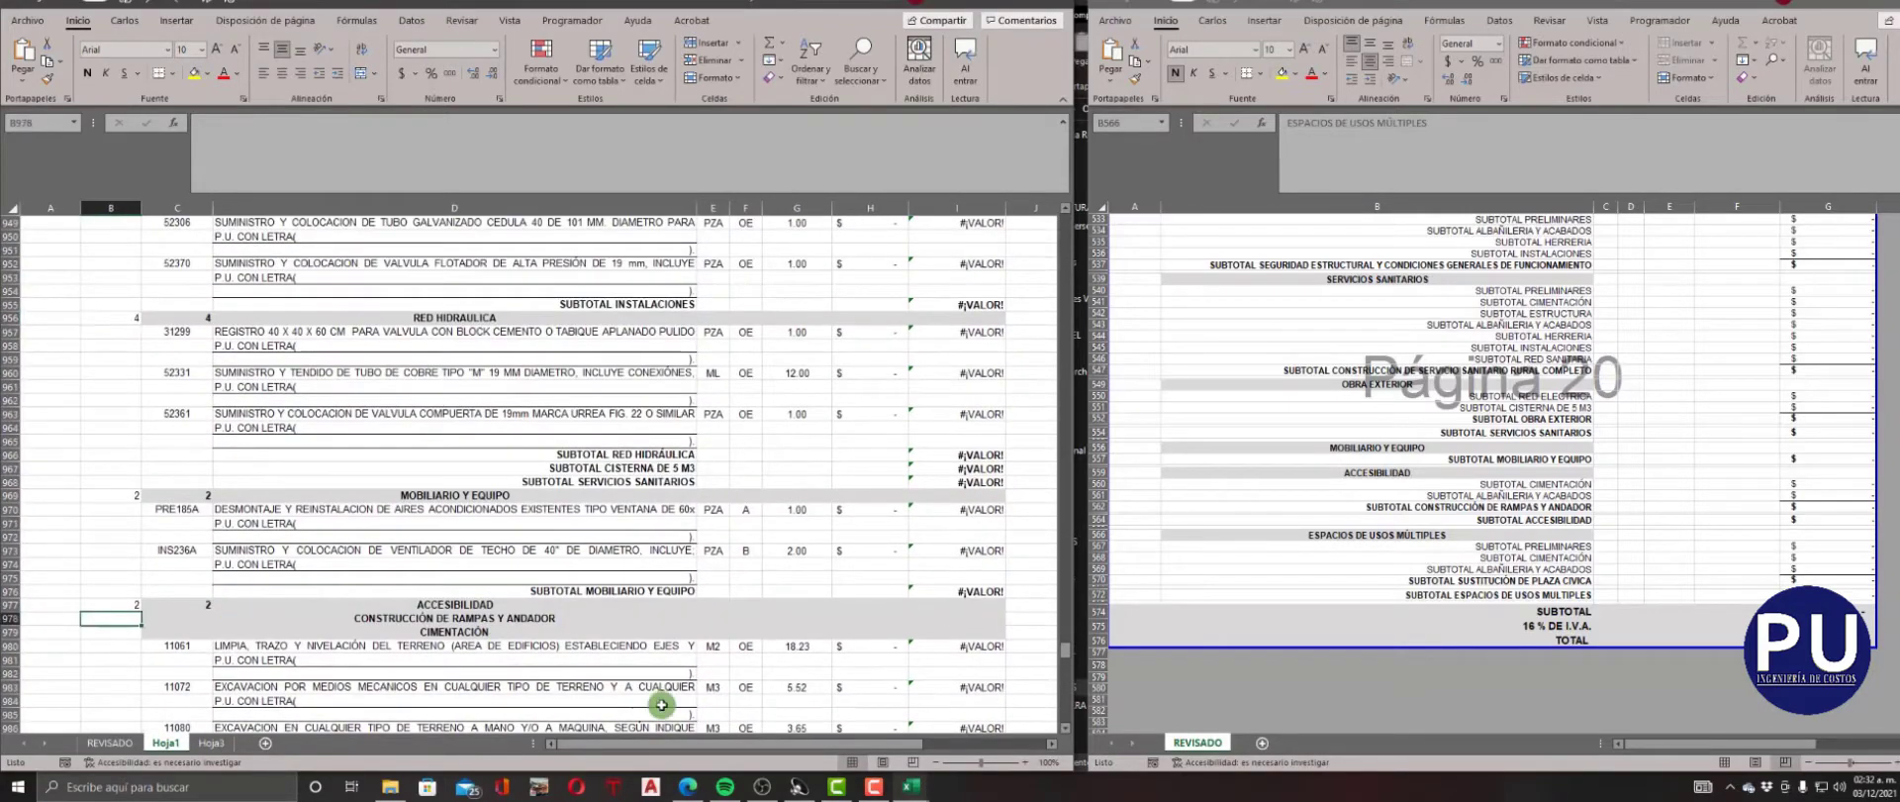
pyautogui.write('3')
pyautogui.press('Right')
pyautogui.write('3')
pyautogui.press('Down')
# Enter NIVEL 4 and CLAVE 4 for the CIMENTACIÓN heading in row 979.
pyautogui.press('Left')
pyautogui.write('4')
pyautogui.press('Right')
pyautogui.press('4')
pyautogui.press('Down')
# Enter NIVEL 4 and CLAVE 4 for the ALBAÑILERÍA Y ACABADOS heading in row 999.
pyautogui.scroll(-5, 661, 704)
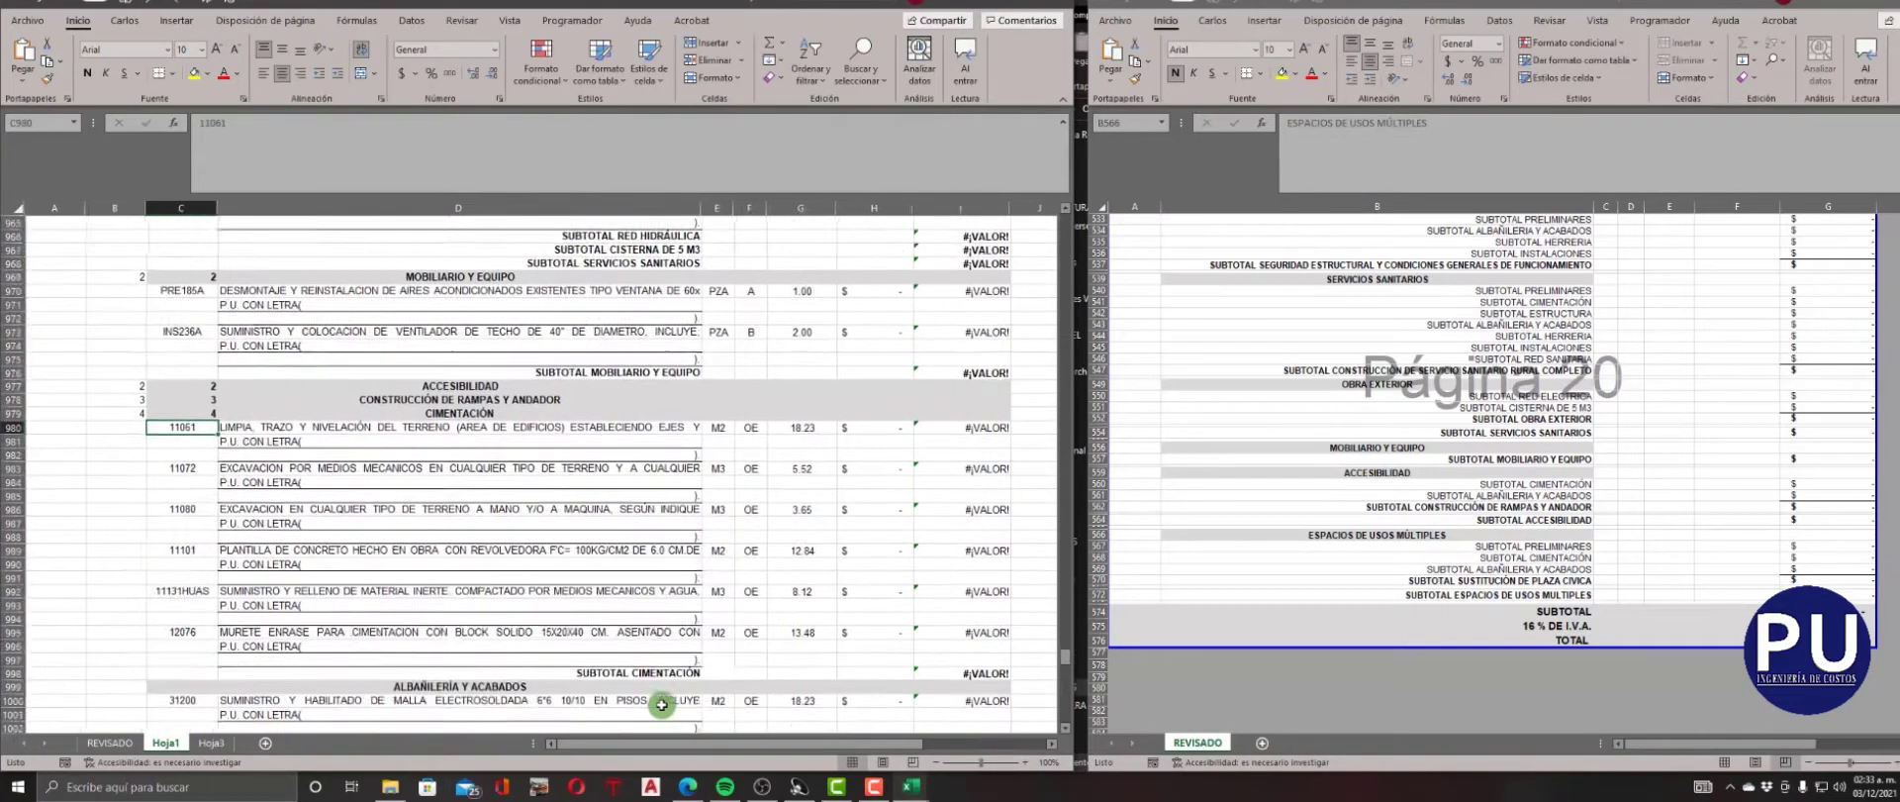
pyautogui.scroll(-3, 661, 705)
pyautogui.click(130, 579)
pyautogui.press('Right')
pyautogui.write('4')
pyautogui.press('Down')
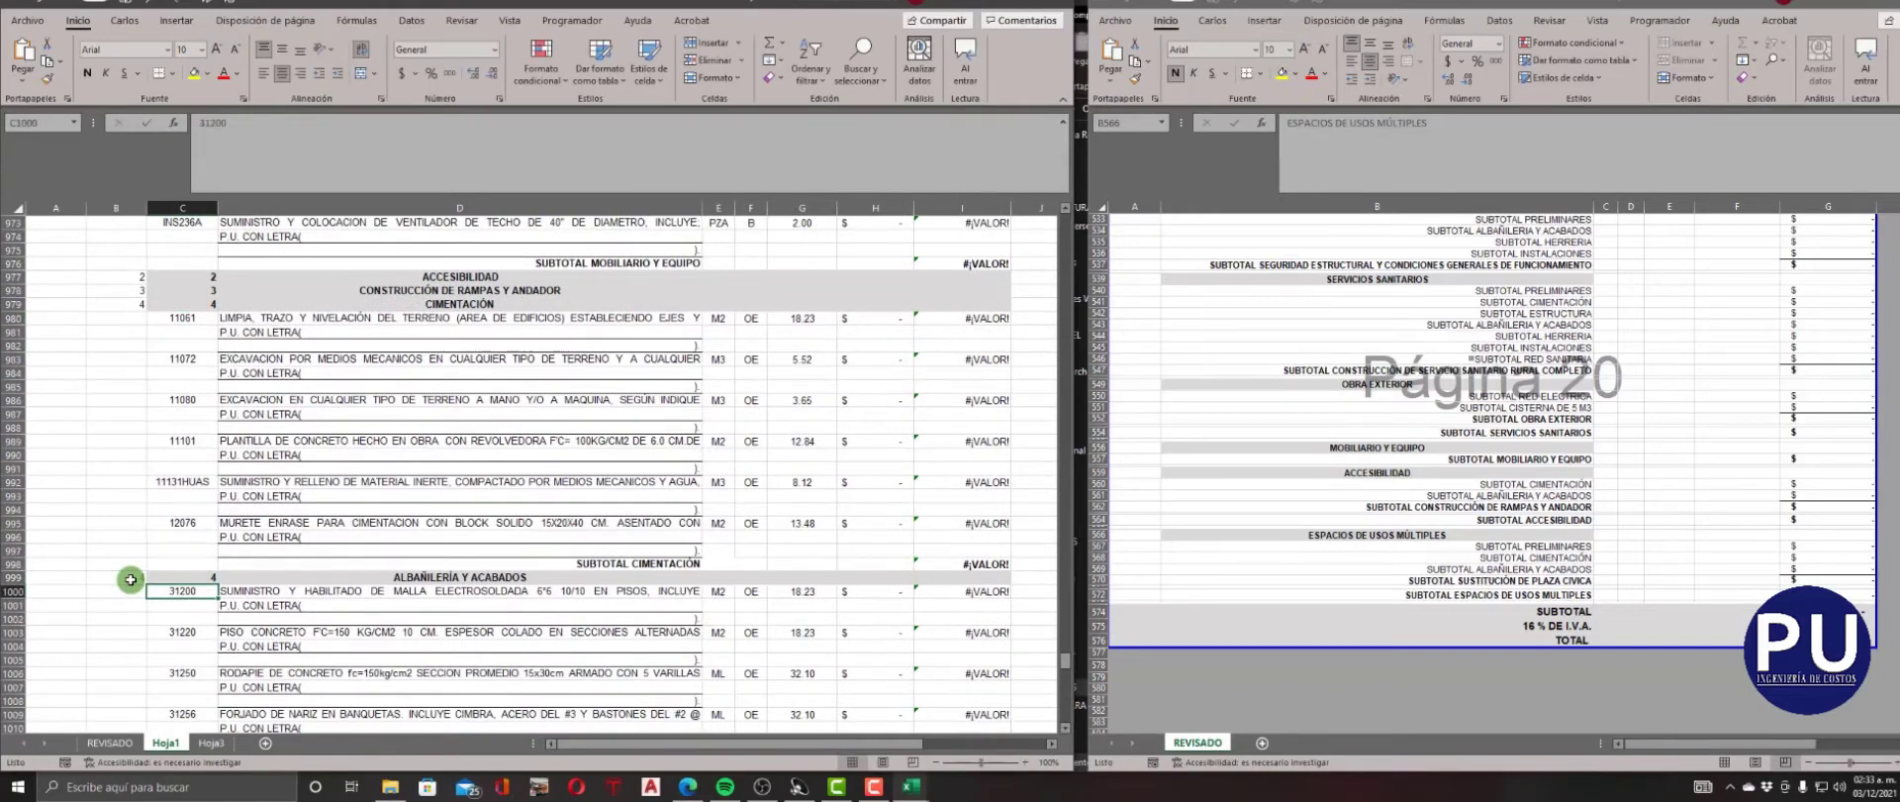
# Enter NIVEL 3 and CLAVE 3 for the SUSTITUCIÓN DE PLAZA CÍVICA heading in row 1025.
pyautogui.scroll(-9, 131, 579)
pyautogui.click(133, 552)
pyautogui.write('3')
pyautogui.press('Right')
pyautogui.write('3')
pyautogui.press('Down')
# Enter NIVEL 4 and CLAVE 4 for the PRELIMINARES heading in row 1026.
pyautogui.press('Left')
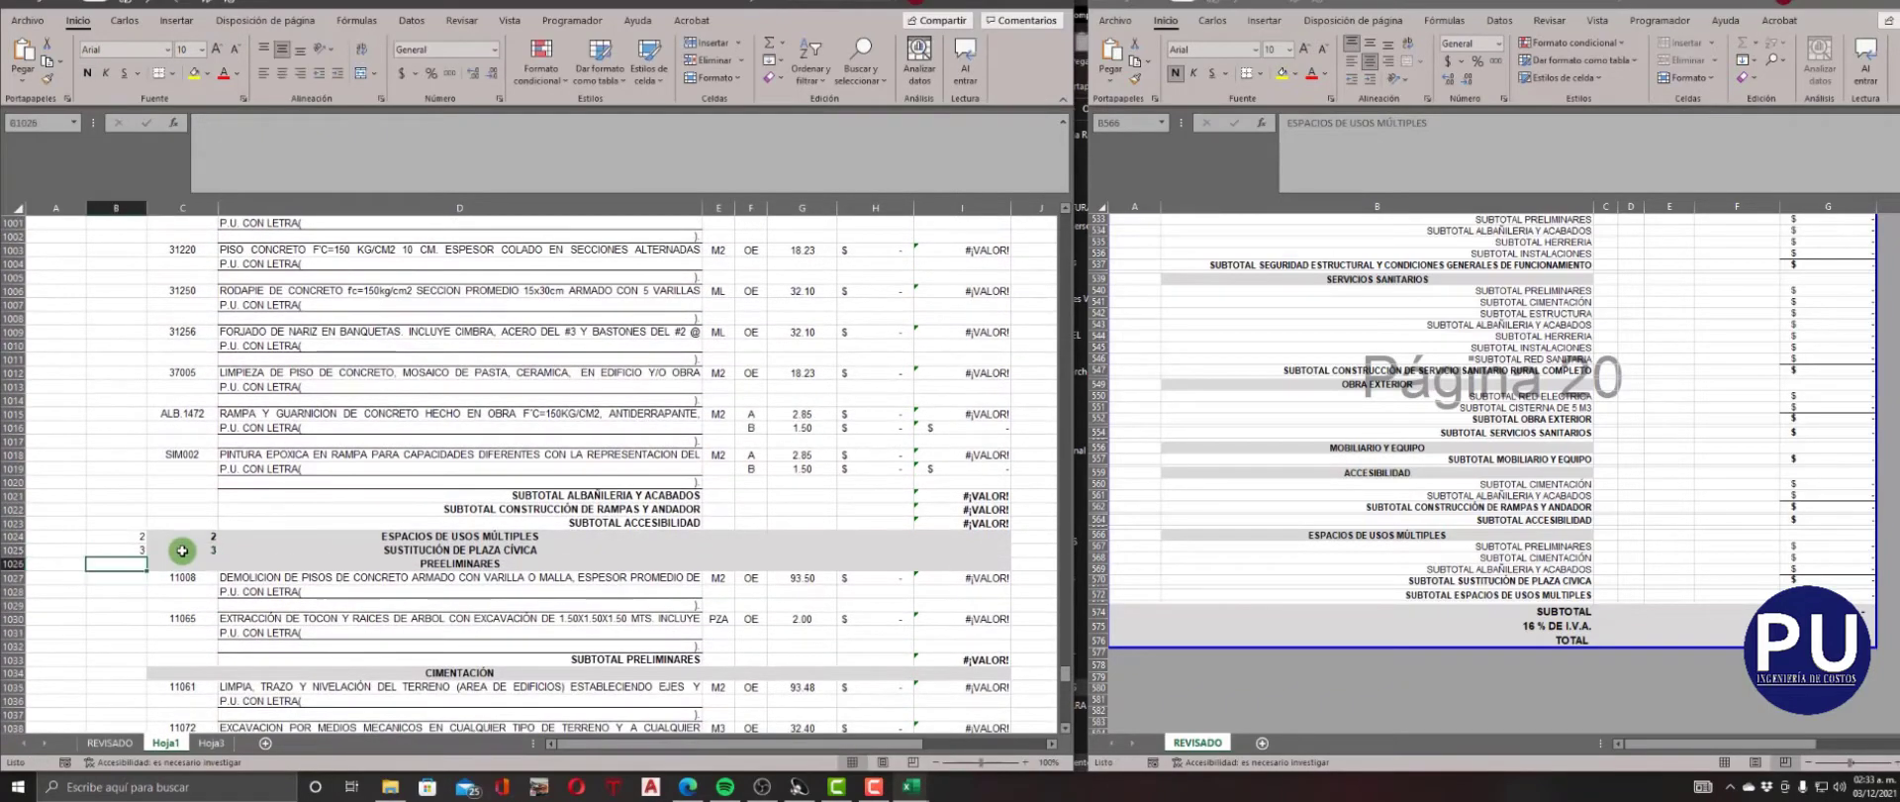
pyautogui.write('4')
pyautogui.press('Right')
pyautogui.write('4')
pyautogui.press('Down')
# Enter NIVEL 4 and CLAVE 4 for the CIMENTACIÓN heading in row 1034.
pyautogui.scroll(-4, 182, 552)
pyautogui.click(139, 508)
pyautogui.write('4')
pyautogui.press('Right')
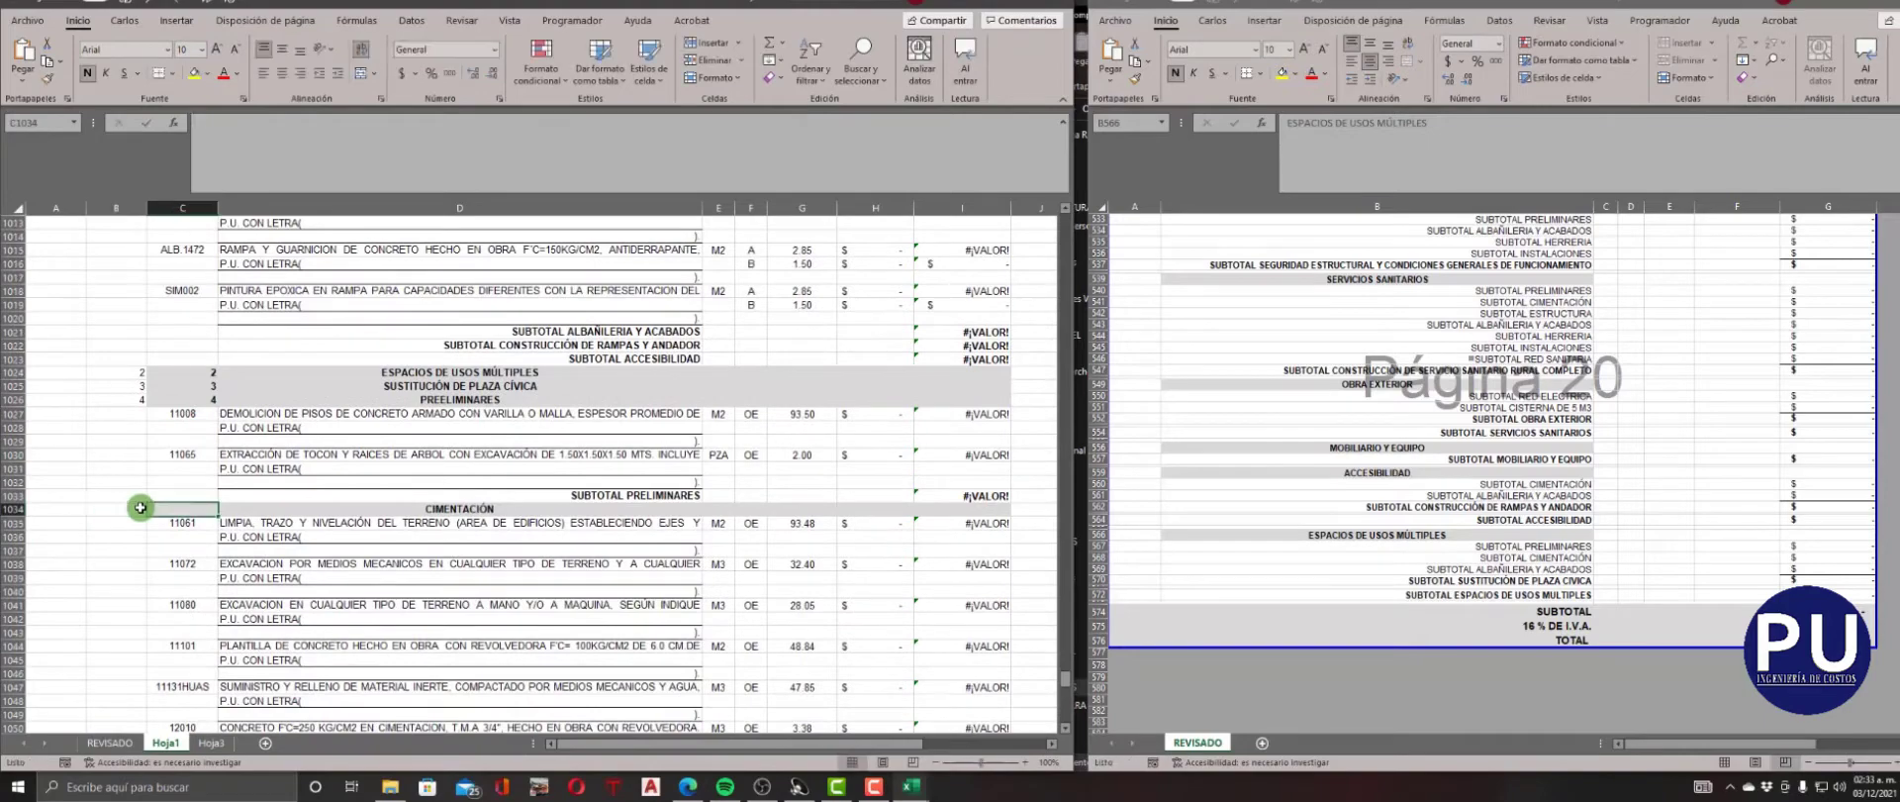
pyautogui.write('4')
pyautogui.press('Down')
# Enter NIVEL 4 and CLAVE 4 for the ALBAÑILERÍA Y ACABADOS heading in row 1063.
pyautogui.scroll(-9, 139, 508)
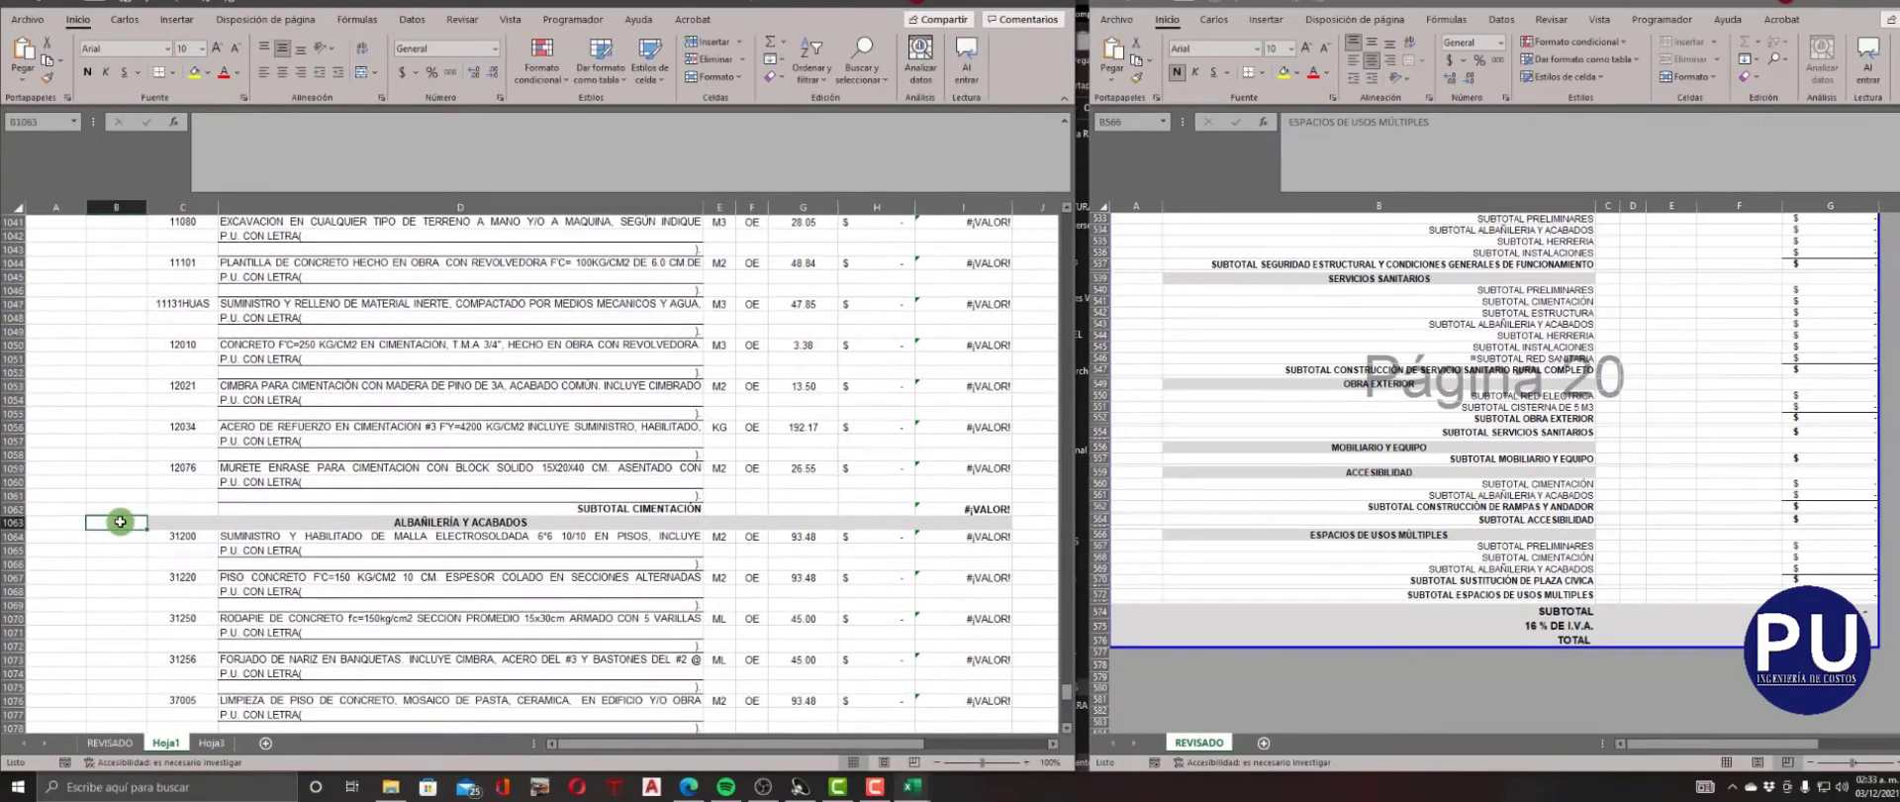
pyautogui.click(120, 522)
pyautogui.write('4')
pyautogui.press('Right')
pyautogui.write('4')
pyautogui.press('Down')
# Delete the closing subtotal rows and the whole RESUMEN block from row 1079 downward.
pyautogui.scroll(-8, 123, 522)
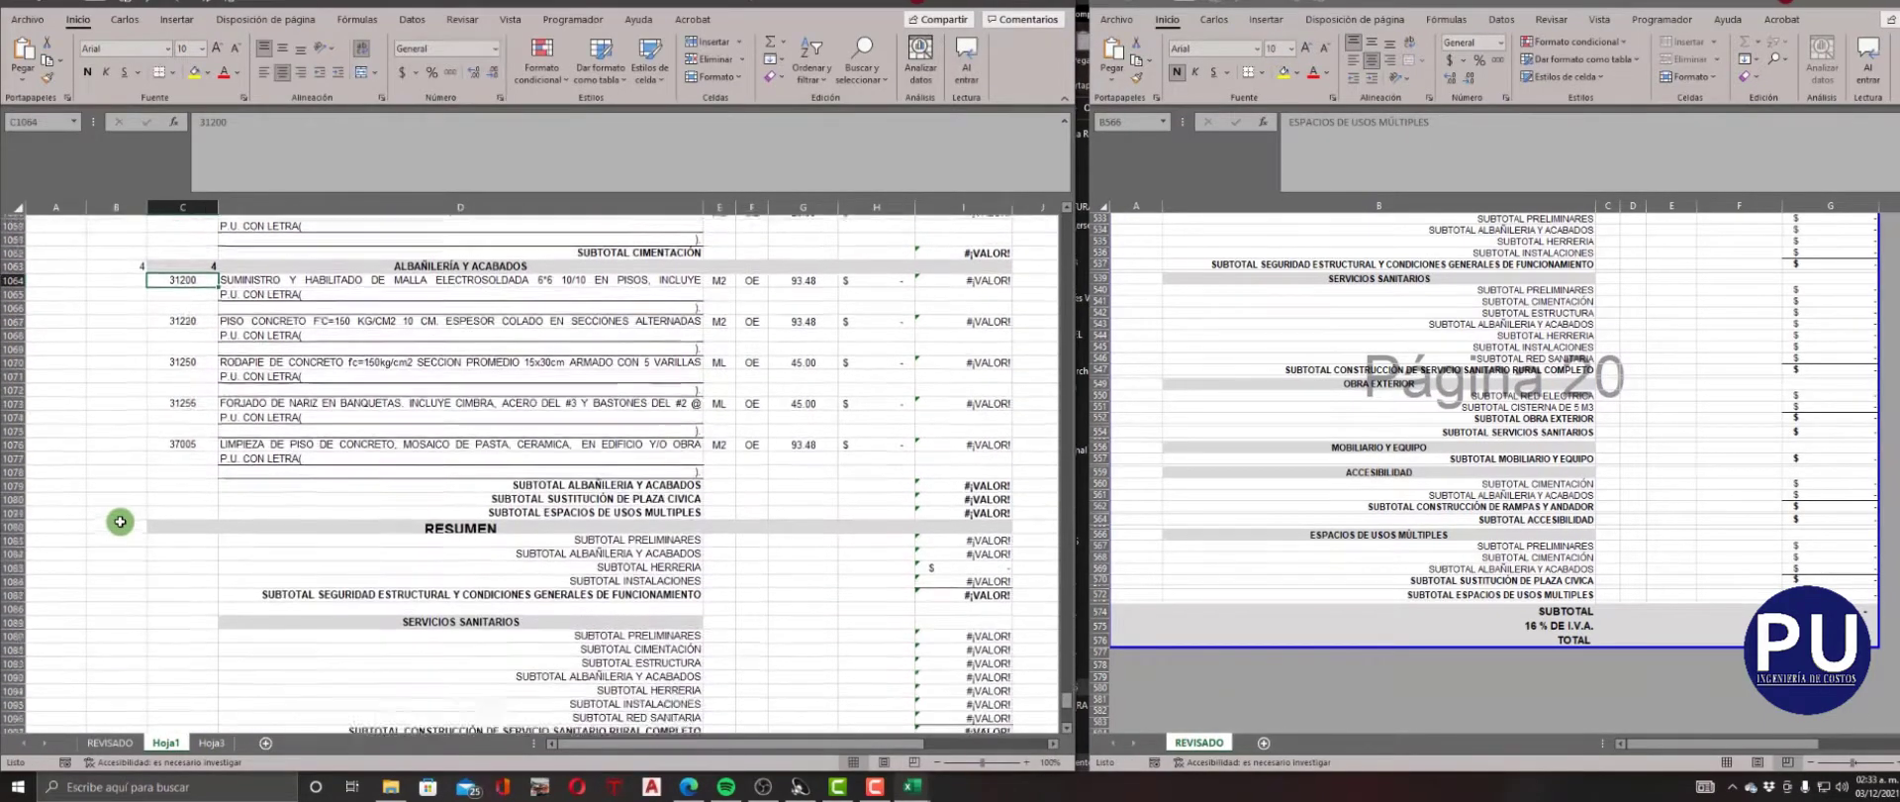
pyautogui.click(16, 416)
pyautogui.scroll(-11, 20, 540)
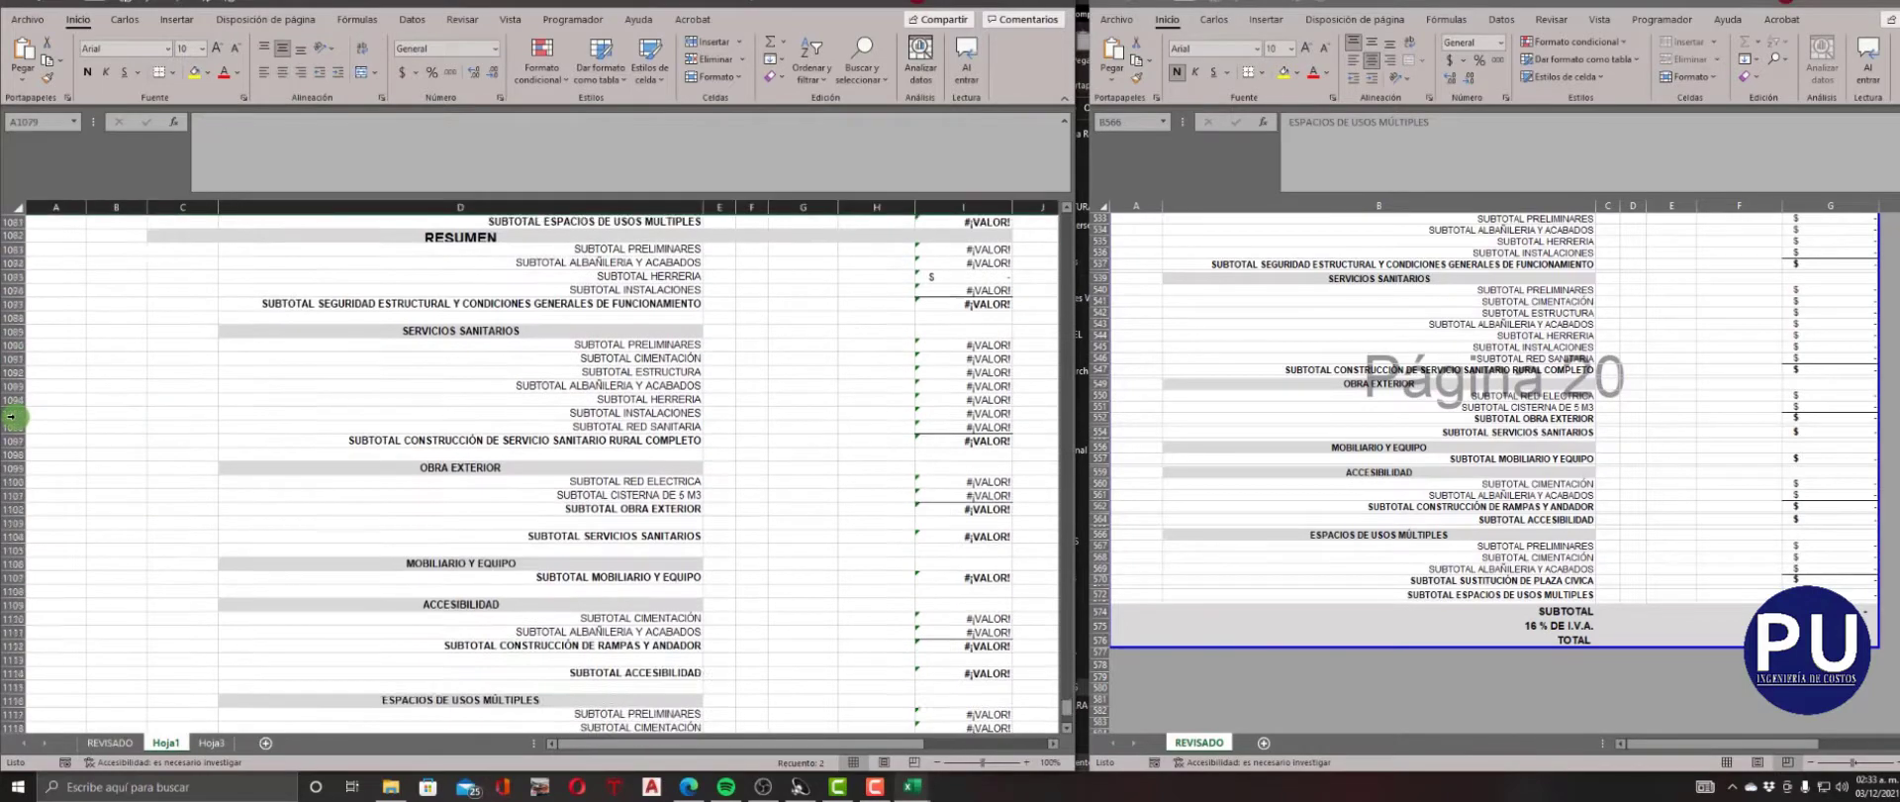
pyautogui.keyDown('shift'); pyautogui.click(10, 645); pyautogui.keyUp('shift')
pyautogui.rightClick(10, 645)
pyautogui.click(79, 533)
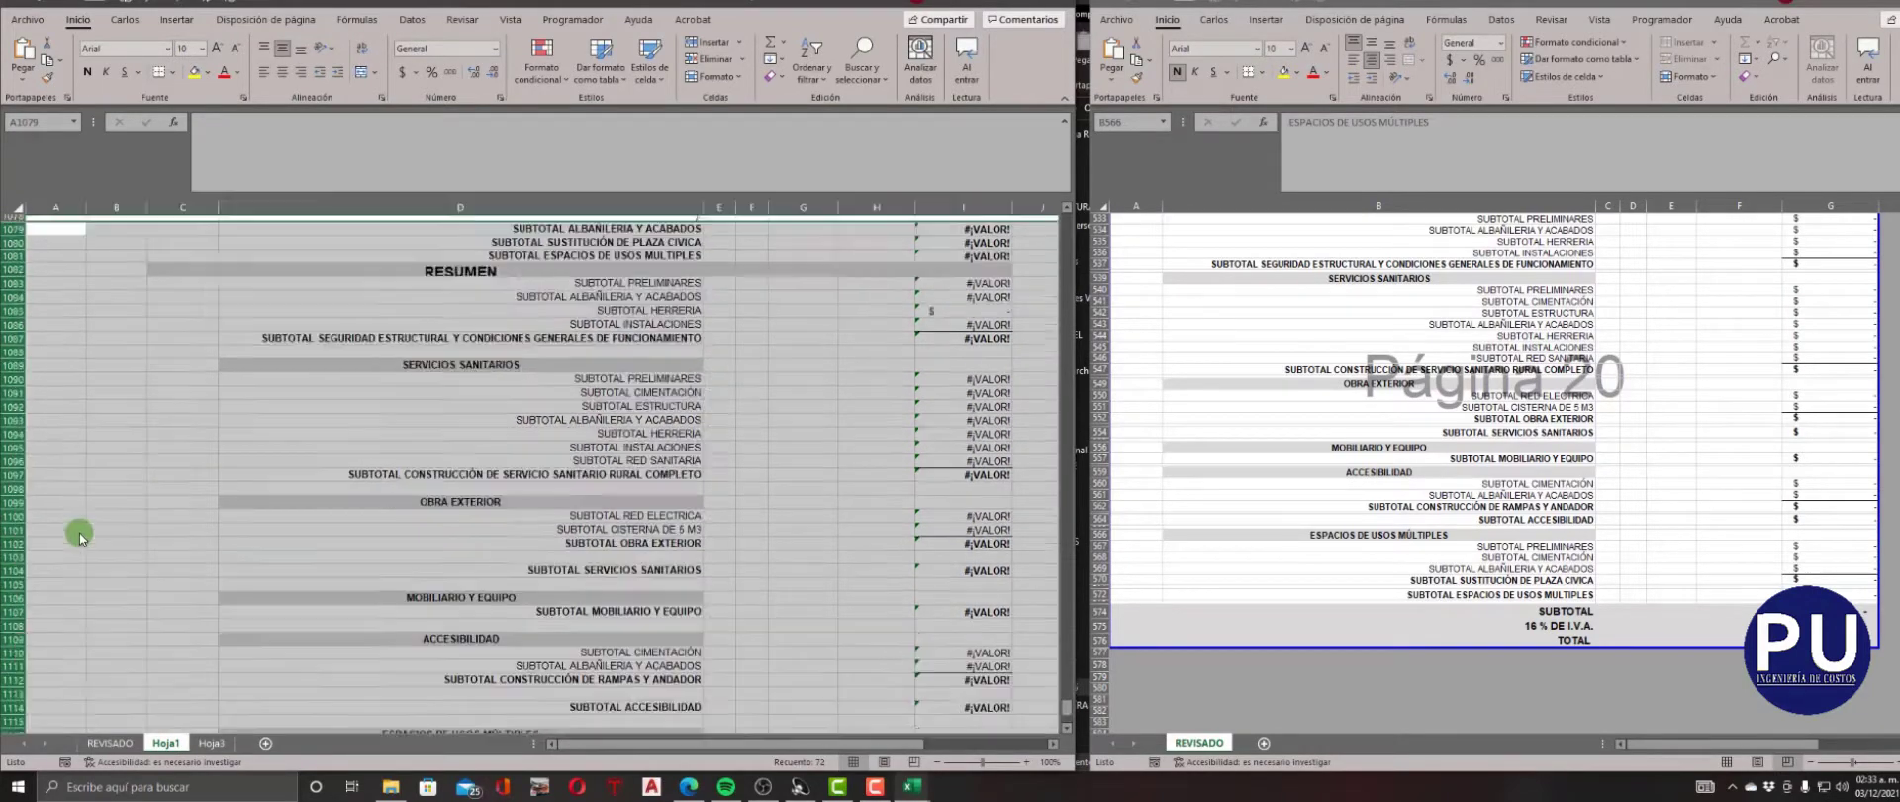
# Close the source catalogue workbook and return to the combined sheet.
pyautogui.click(1302, 532)
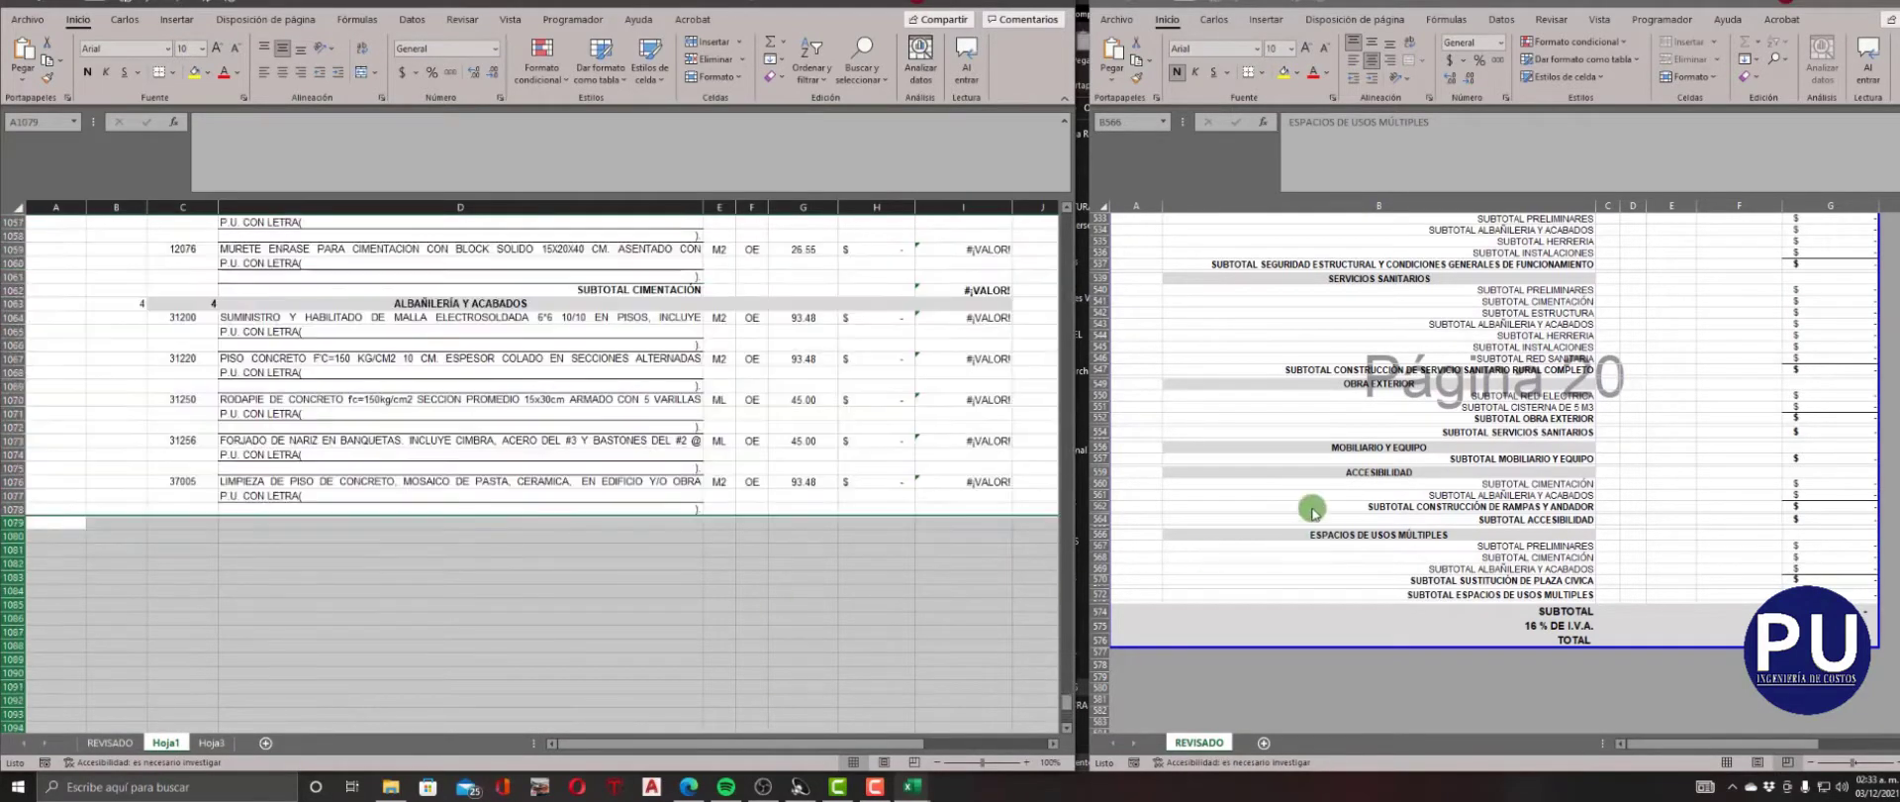
pyautogui.scroll(3, 1301, 532)
pyautogui.click(1894, 3)
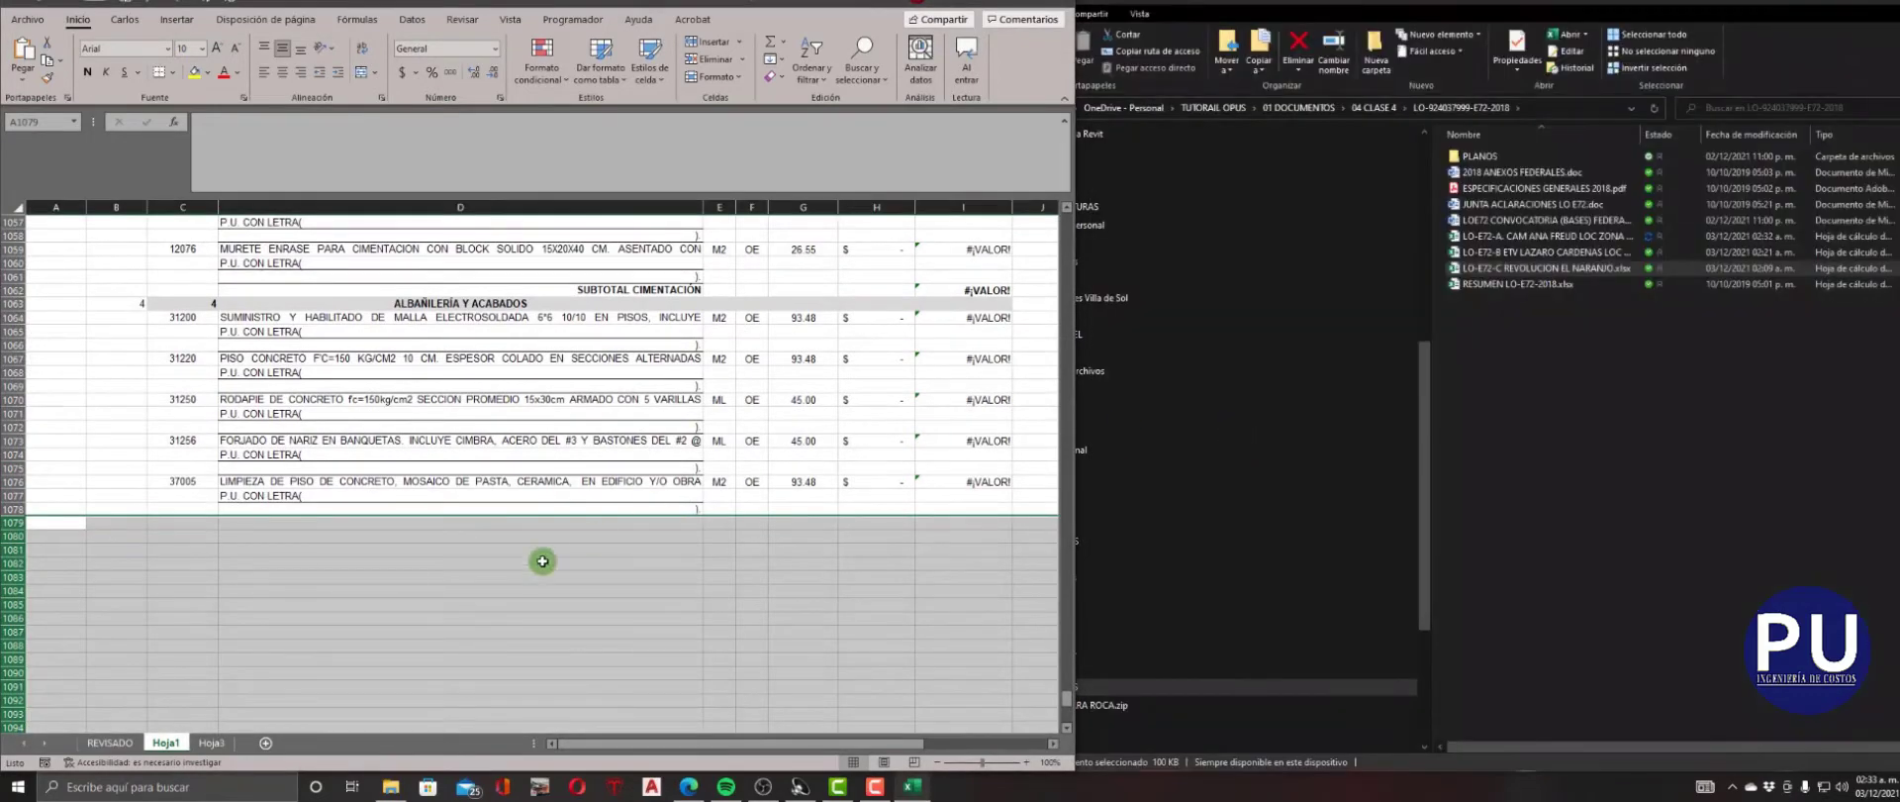
pyautogui.click(541, 562)
# Run a replace-all with an empty replacement to clear the leftover closing parentheses under the concept descriptions.
pyautogui.scroll(3, 526, 565)
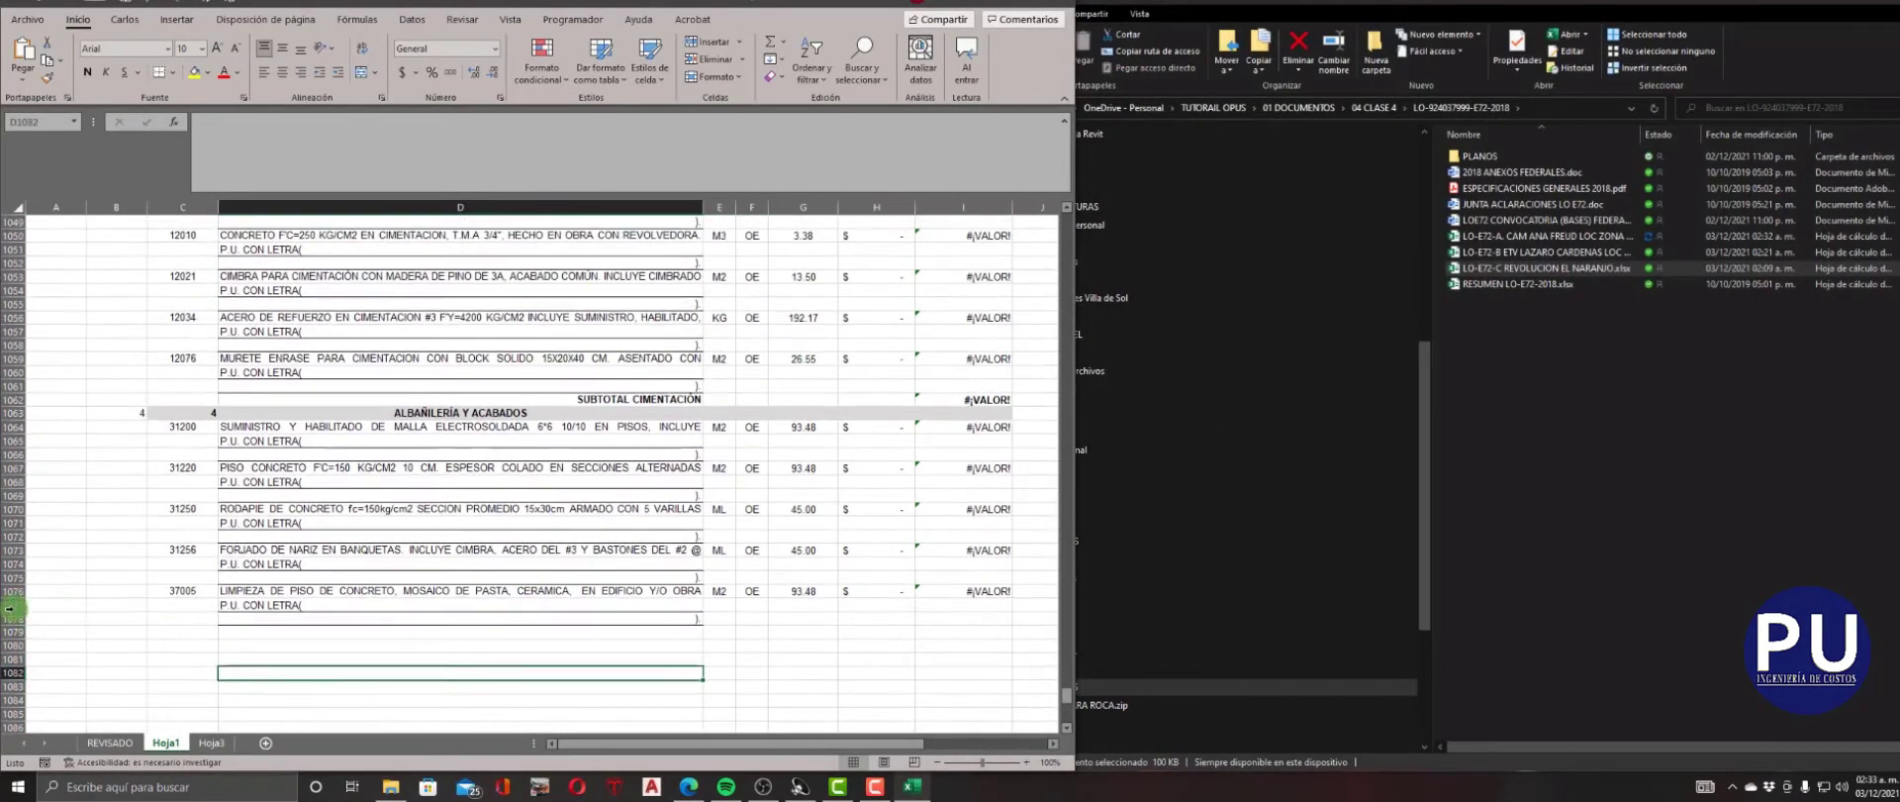
pyautogui.click(9, 605)
pyautogui.click(542, 442)
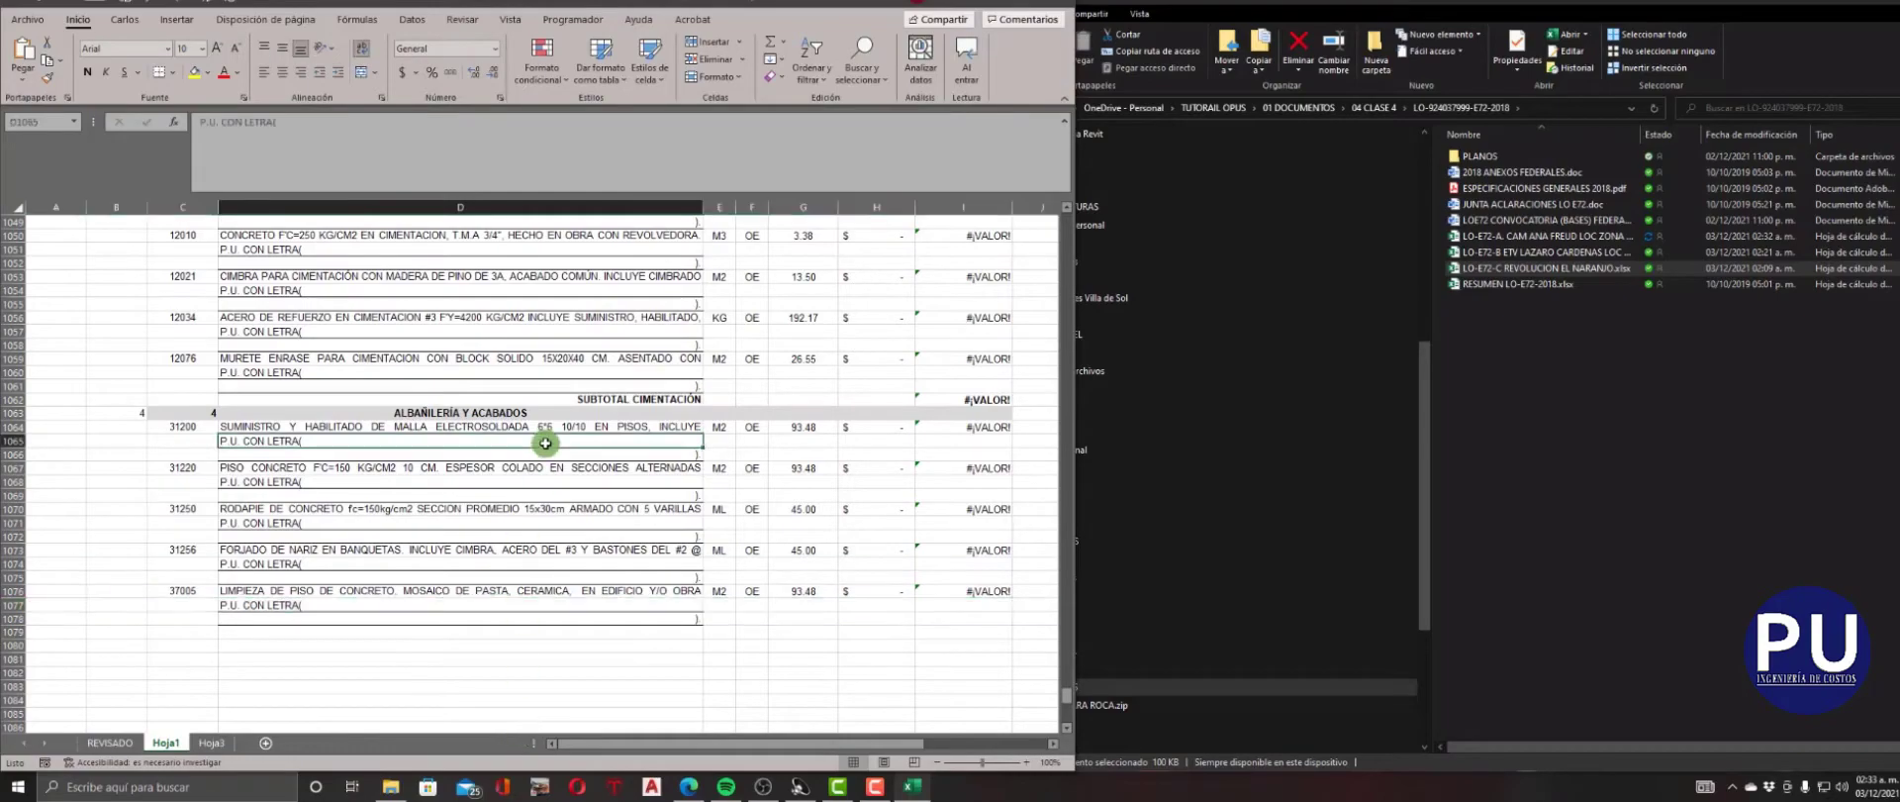
pyautogui.scroll(11, 544, 441)
pyautogui.moveTo(1068, 687); pyautogui.dragTo(1067, 222)
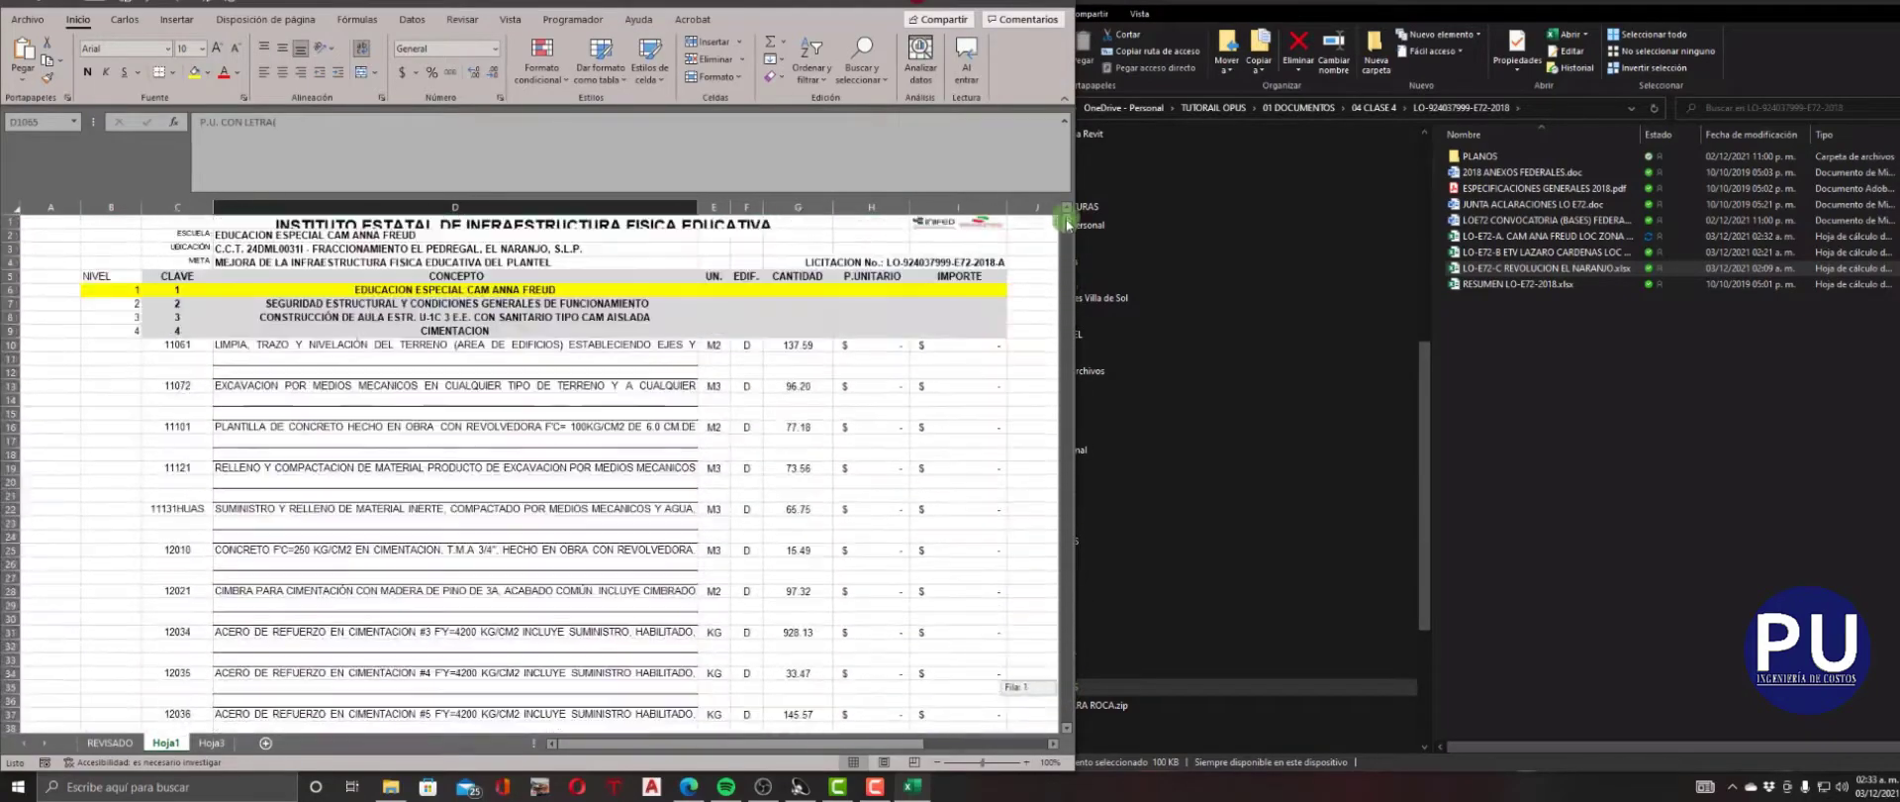
pyautogui.click(862, 85)
pyautogui.click(877, 100)
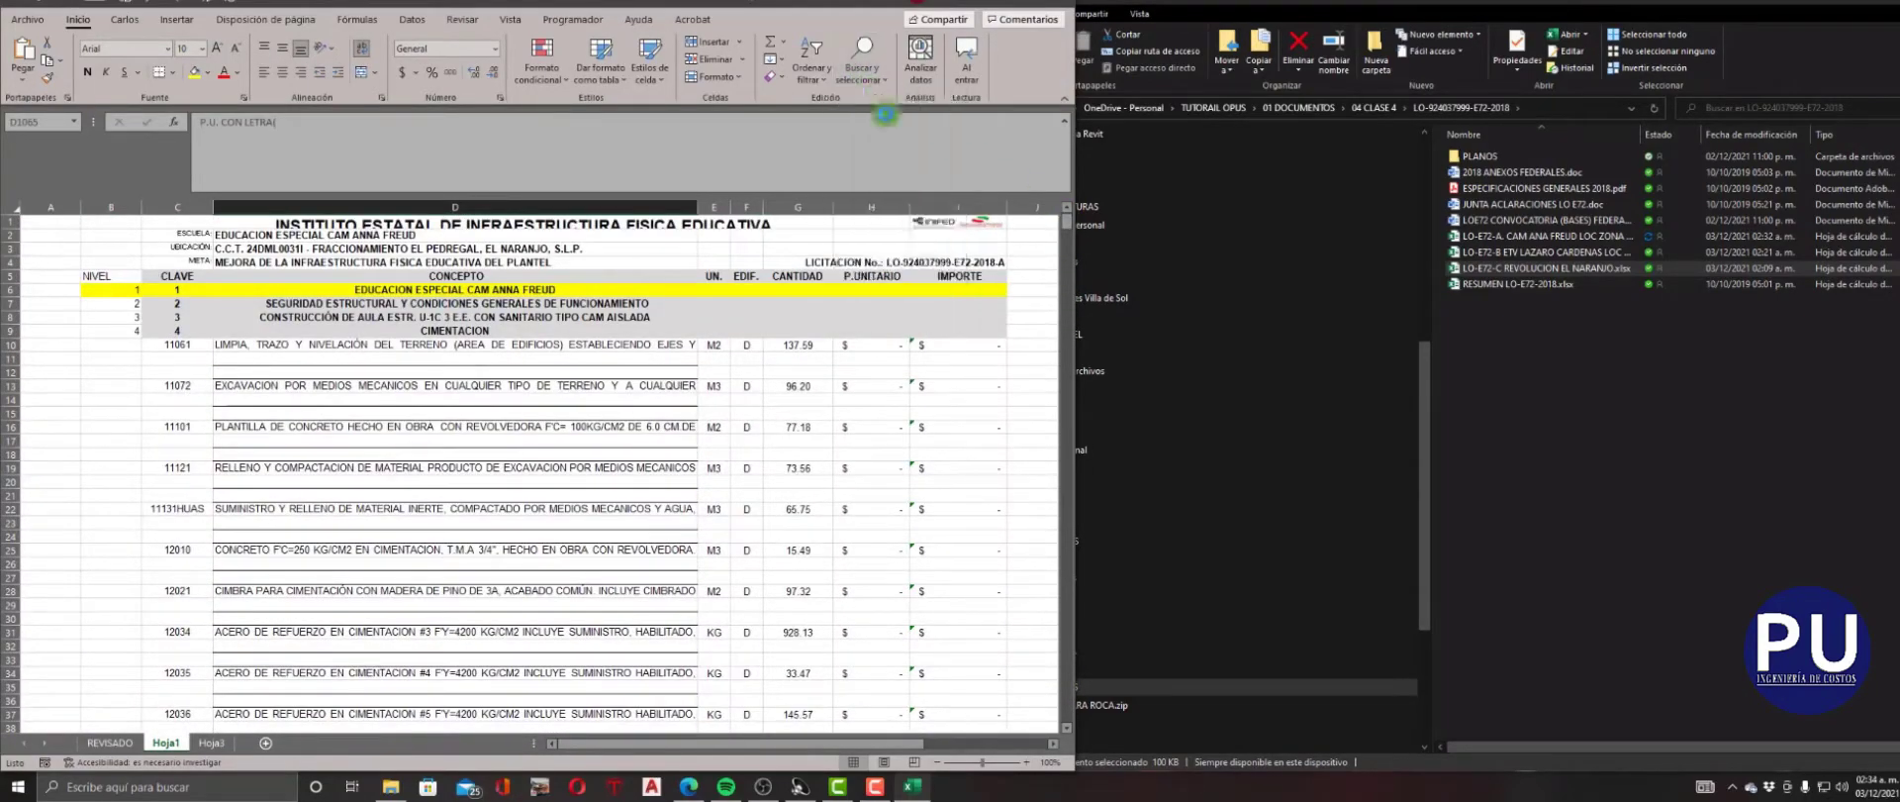
pyautogui.click(838, 373)
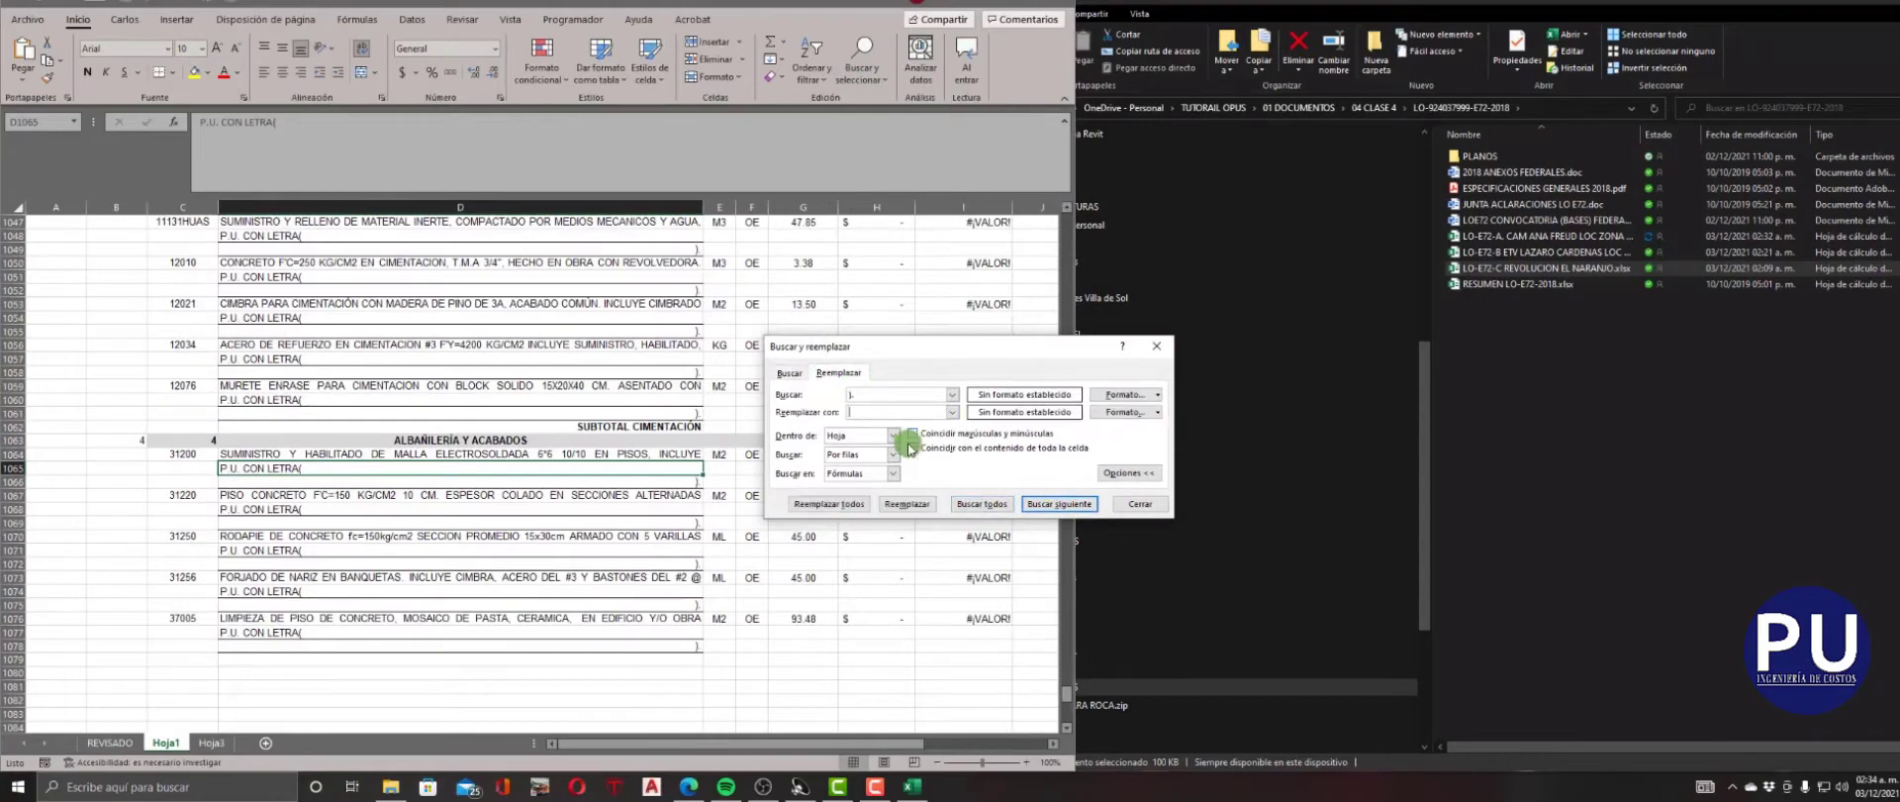
pyautogui.click(834, 505)
pyautogui.click(980, 422)
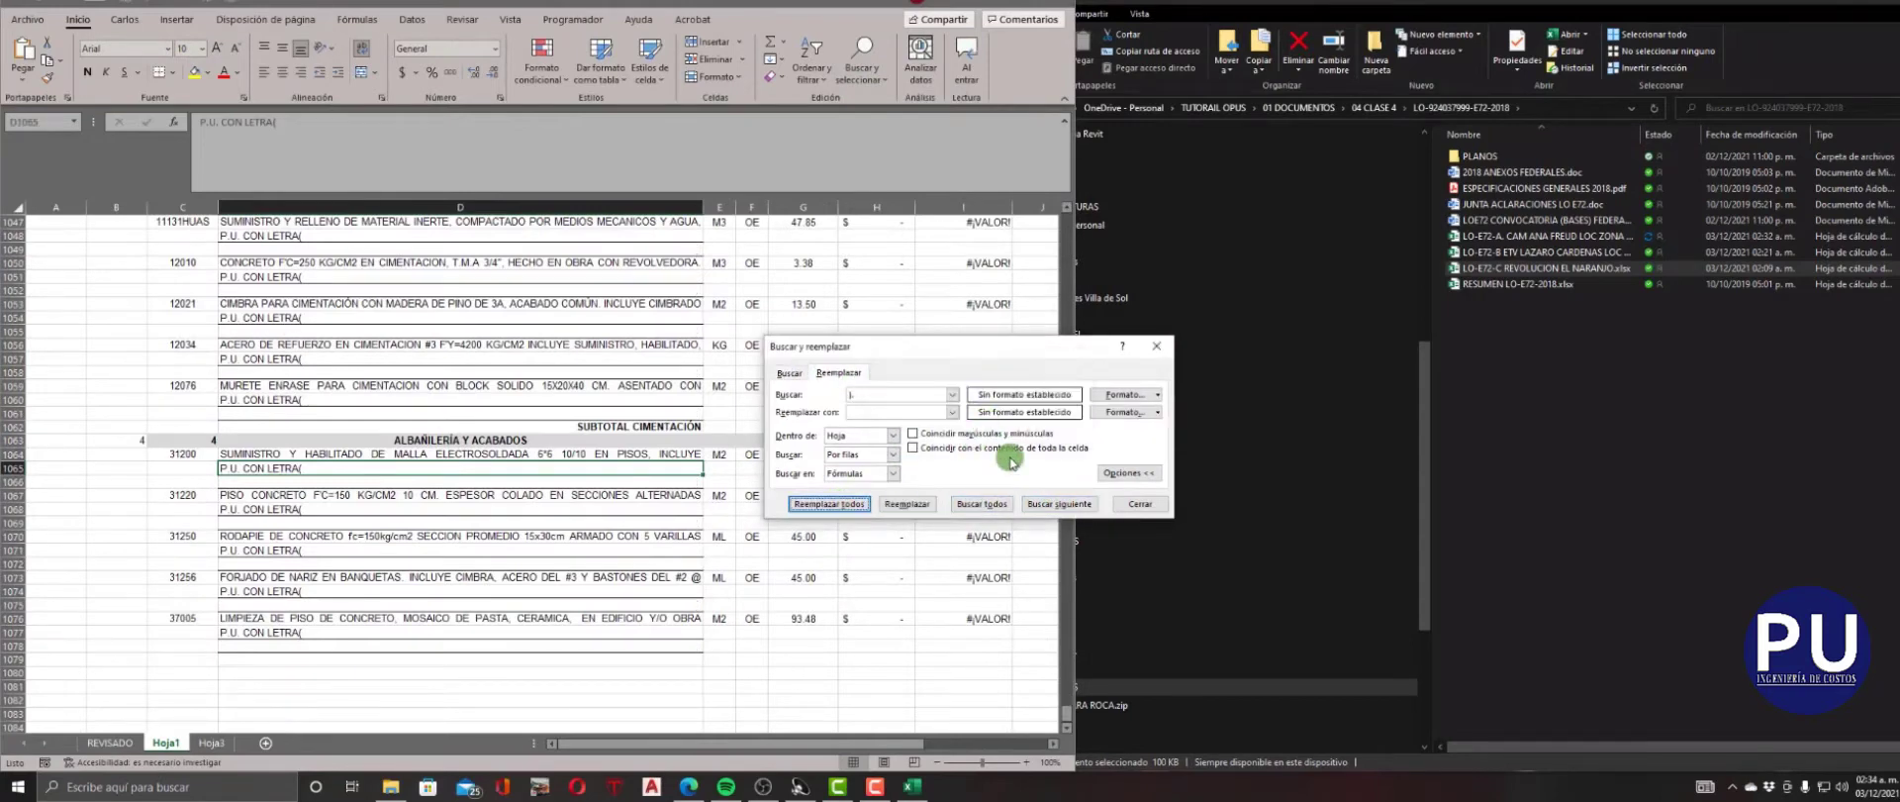
pyautogui.click(1138, 504)
# Replace every "P.U. CON LETRA(" text in the sheet with nothing.
pyautogui.moveTo(372, 471); pyautogui.dragTo(216, 467)
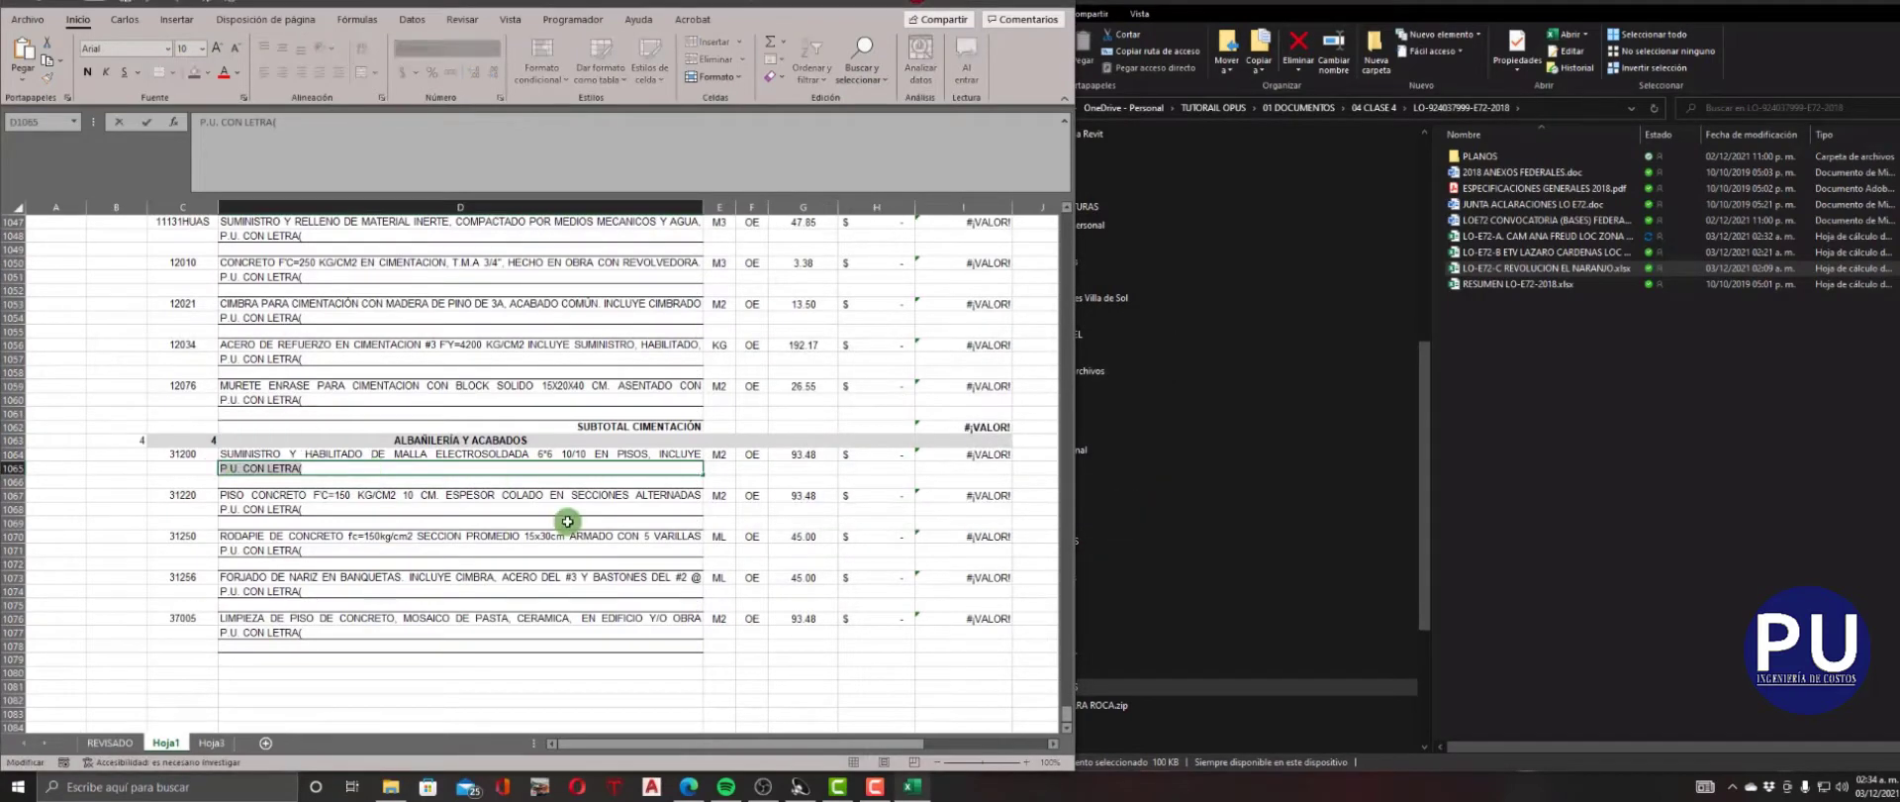
pyautogui.click(862, 74)
pyautogui.click(874, 126)
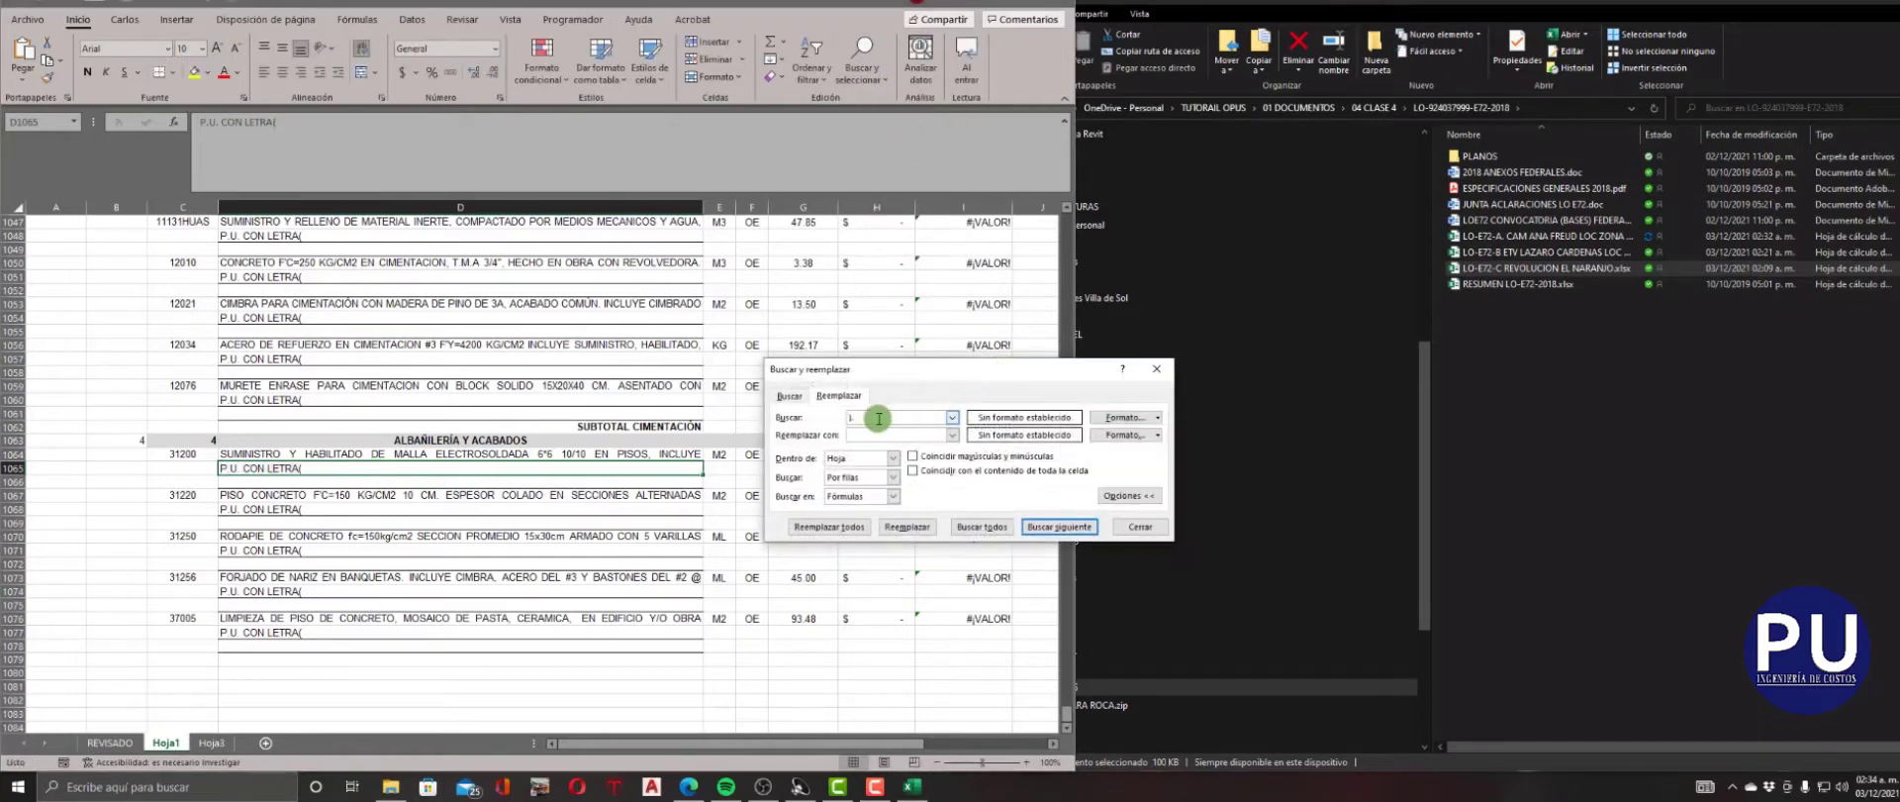
pyautogui.click(829, 526)
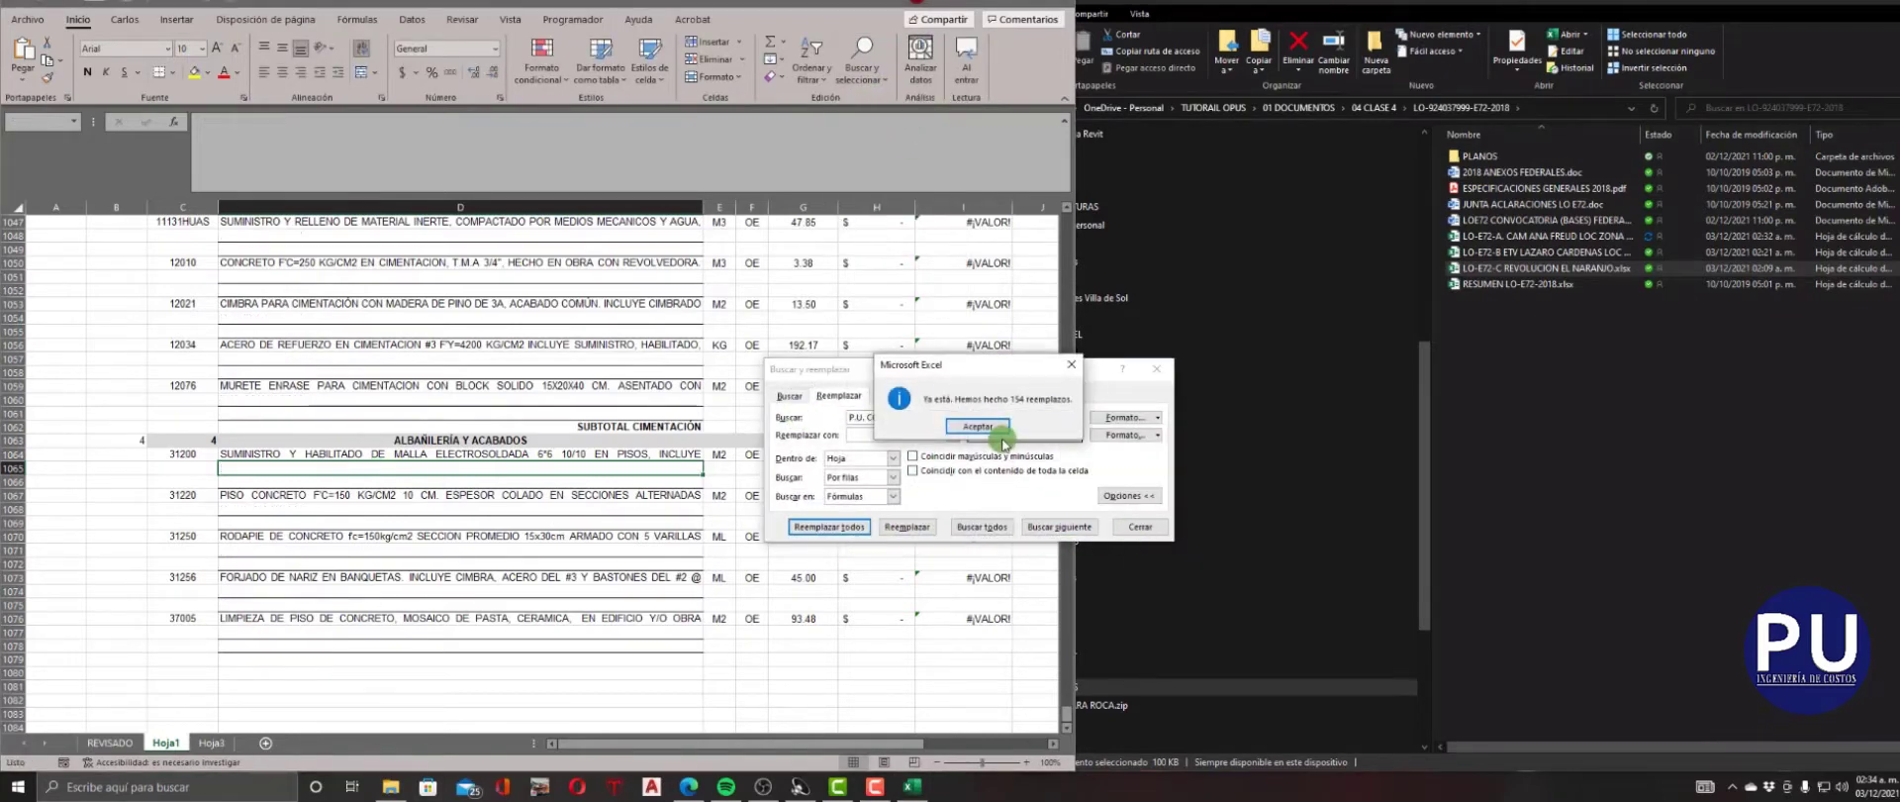
pyautogui.click(1001, 439)
pyautogui.click(1140, 527)
# Copy the code, concept and unit of SIM002 into row 1019 and of ALB.1472 into row 1016.
pyautogui.scroll(3, 226, 615)
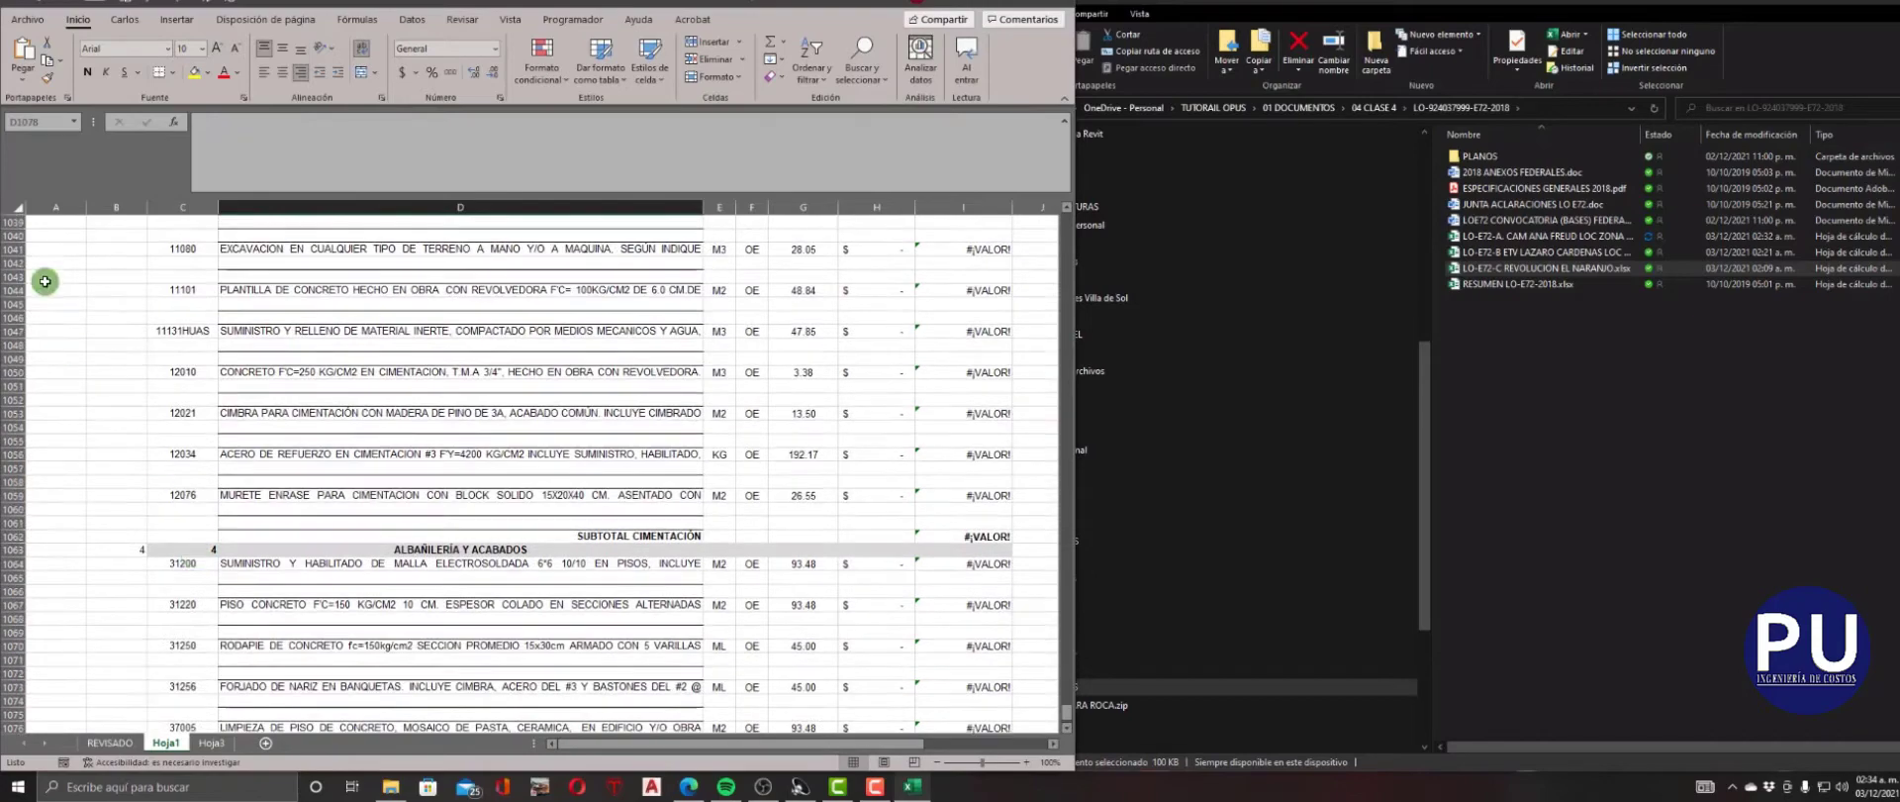
pyautogui.scroll(6, 50, 271)
pyautogui.scroll(10, 344, 386)
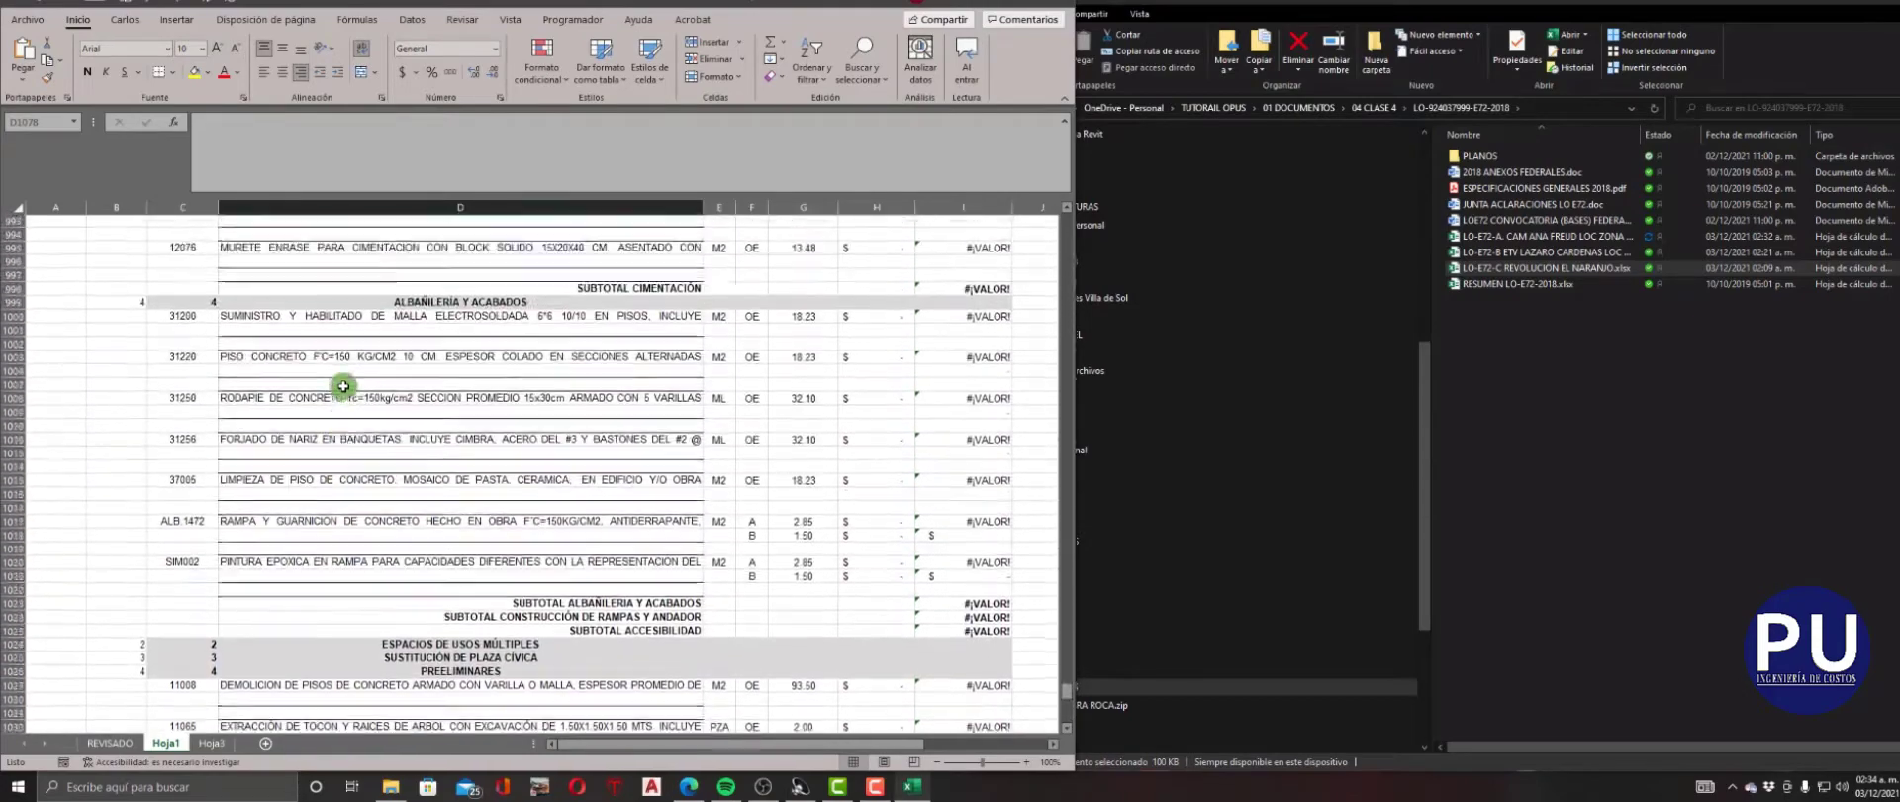
pyautogui.scroll(-3, 771, 591)
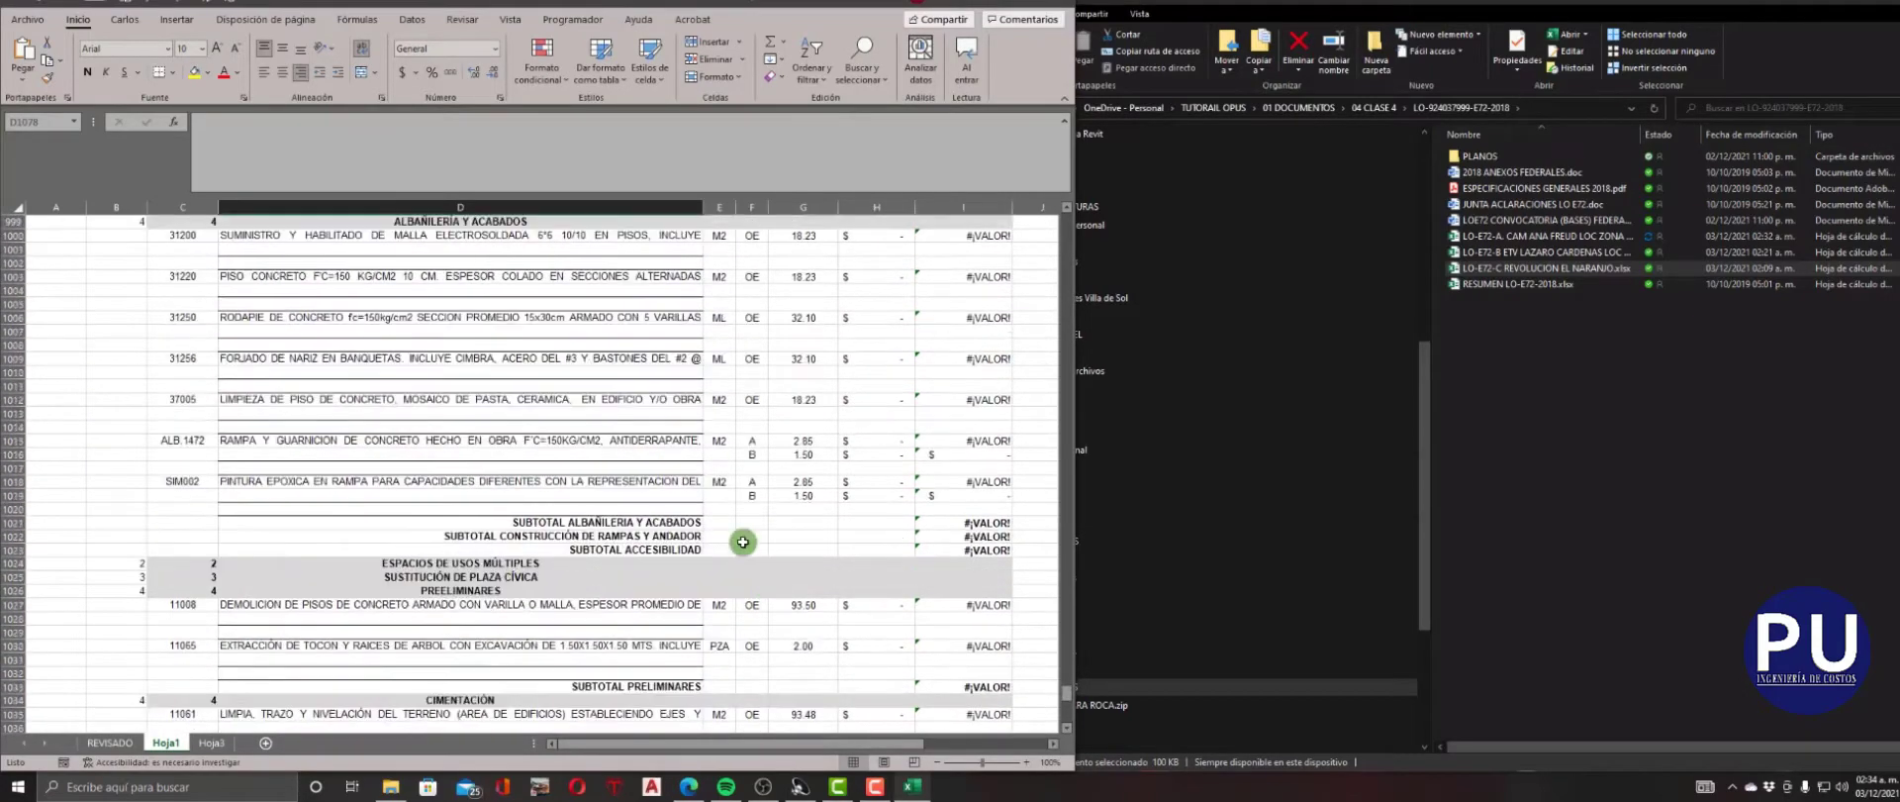
pyautogui.moveTo(727, 484); pyautogui.dragTo(199, 484)
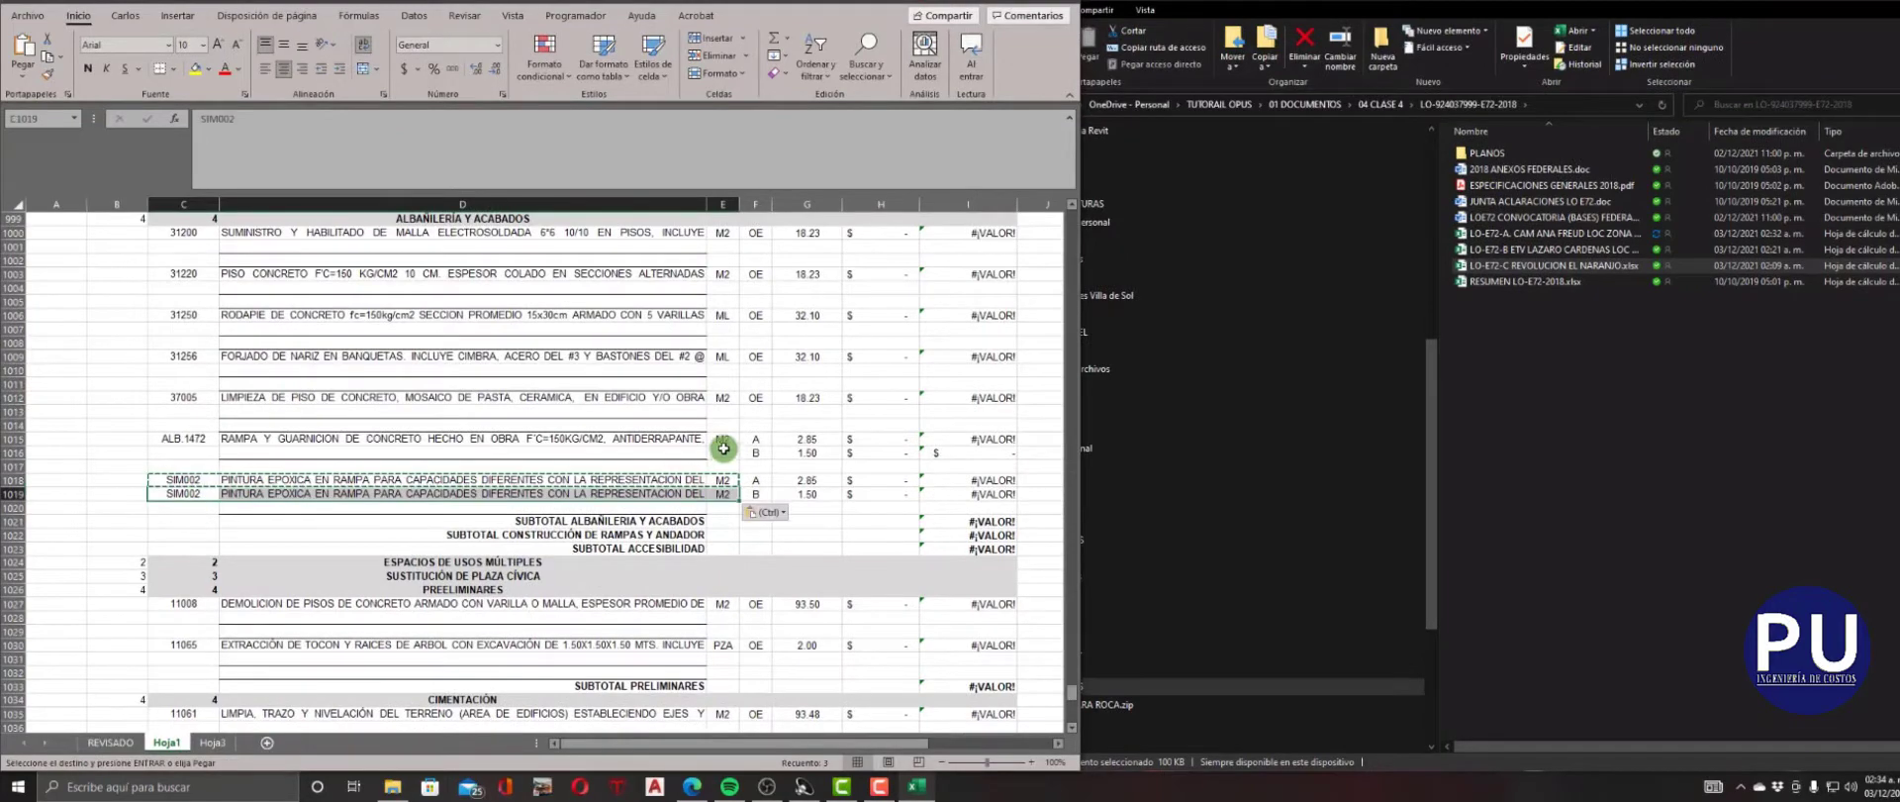
pyautogui.hotkey('ctrl', 'v')
pyautogui.scroll(14, 713, 535)
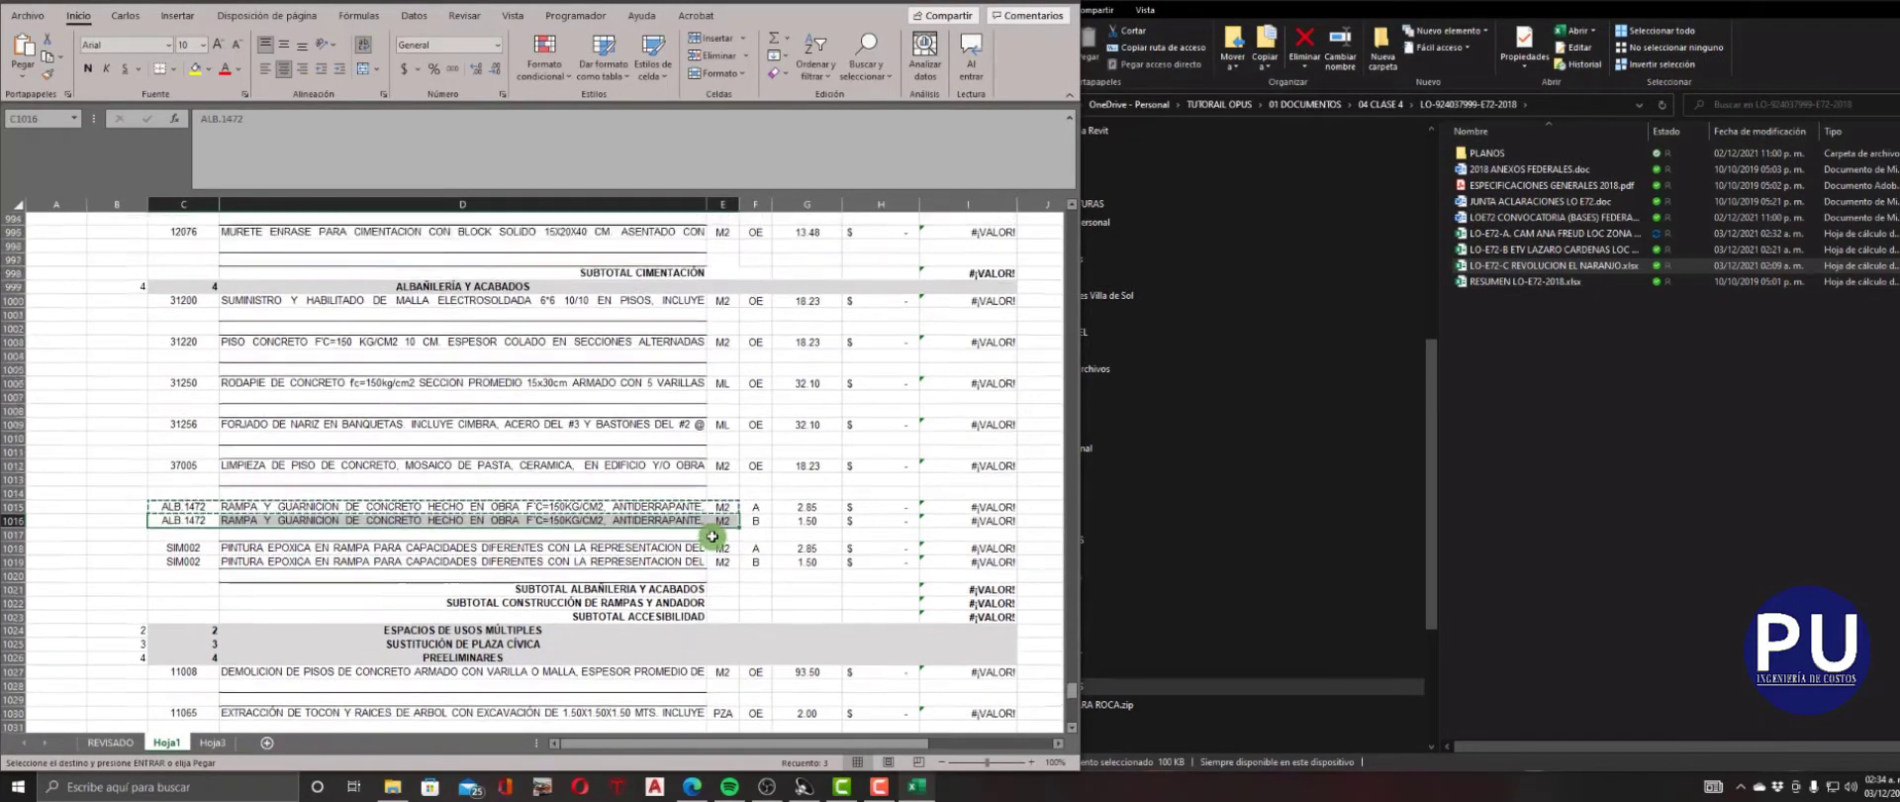
# Copy the code, concept and unit of 51081A into row 617 and of CAN071 into row 606.
pyautogui.scroll(6, 713, 536)
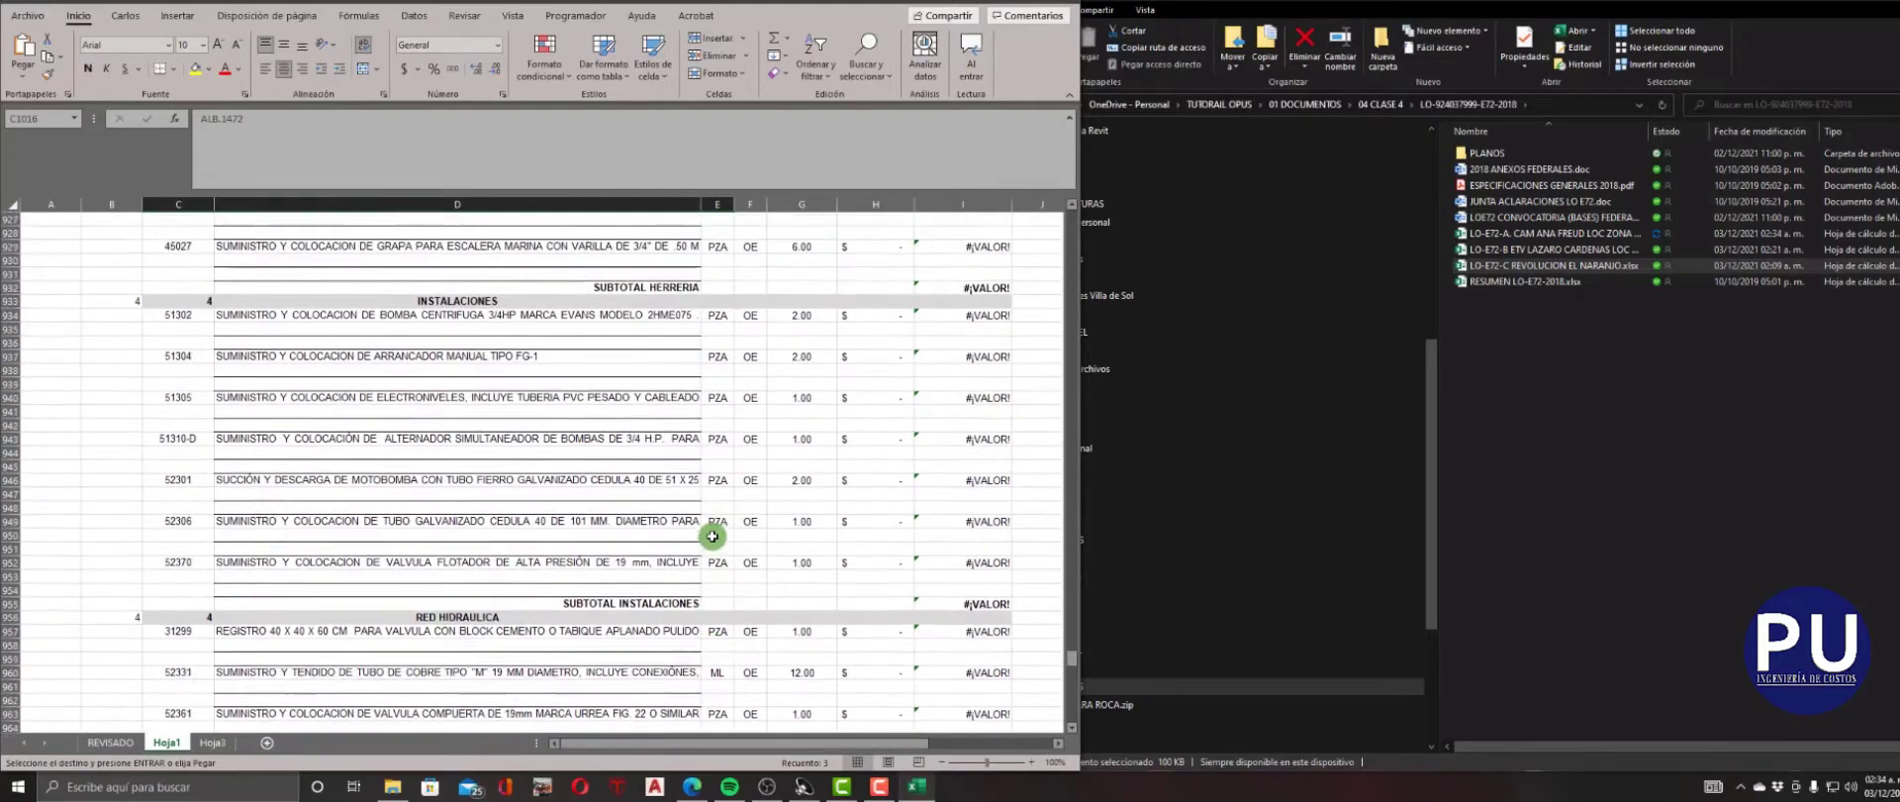
pyautogui.scroll(7, 713, 536)
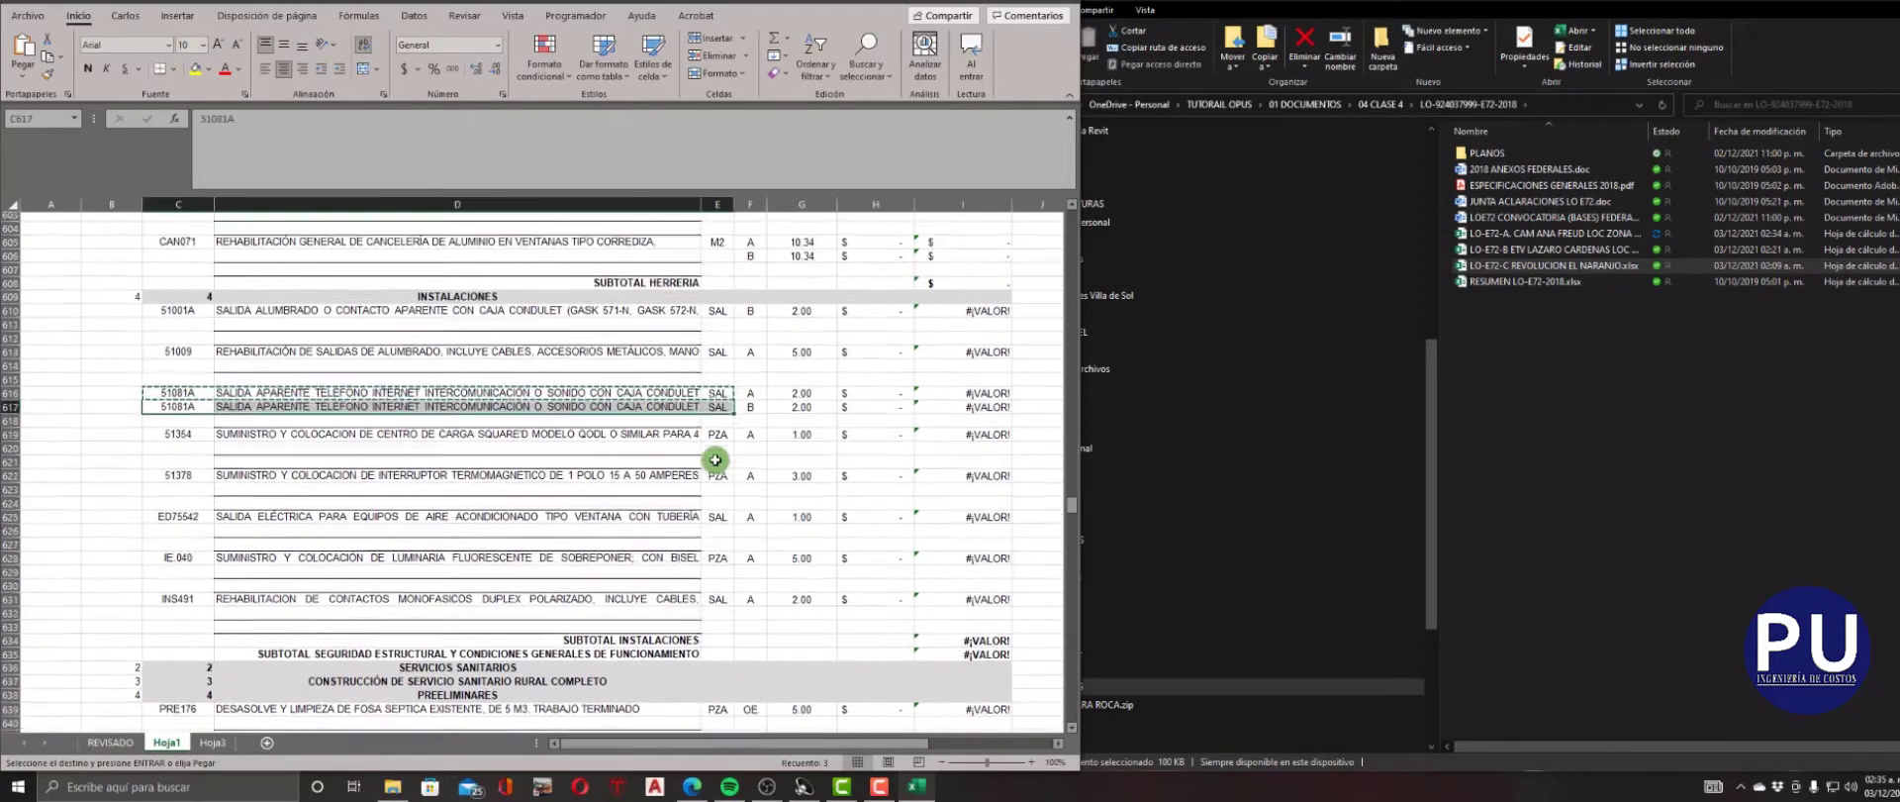
pyautogui.scroll(2, 716, 456)
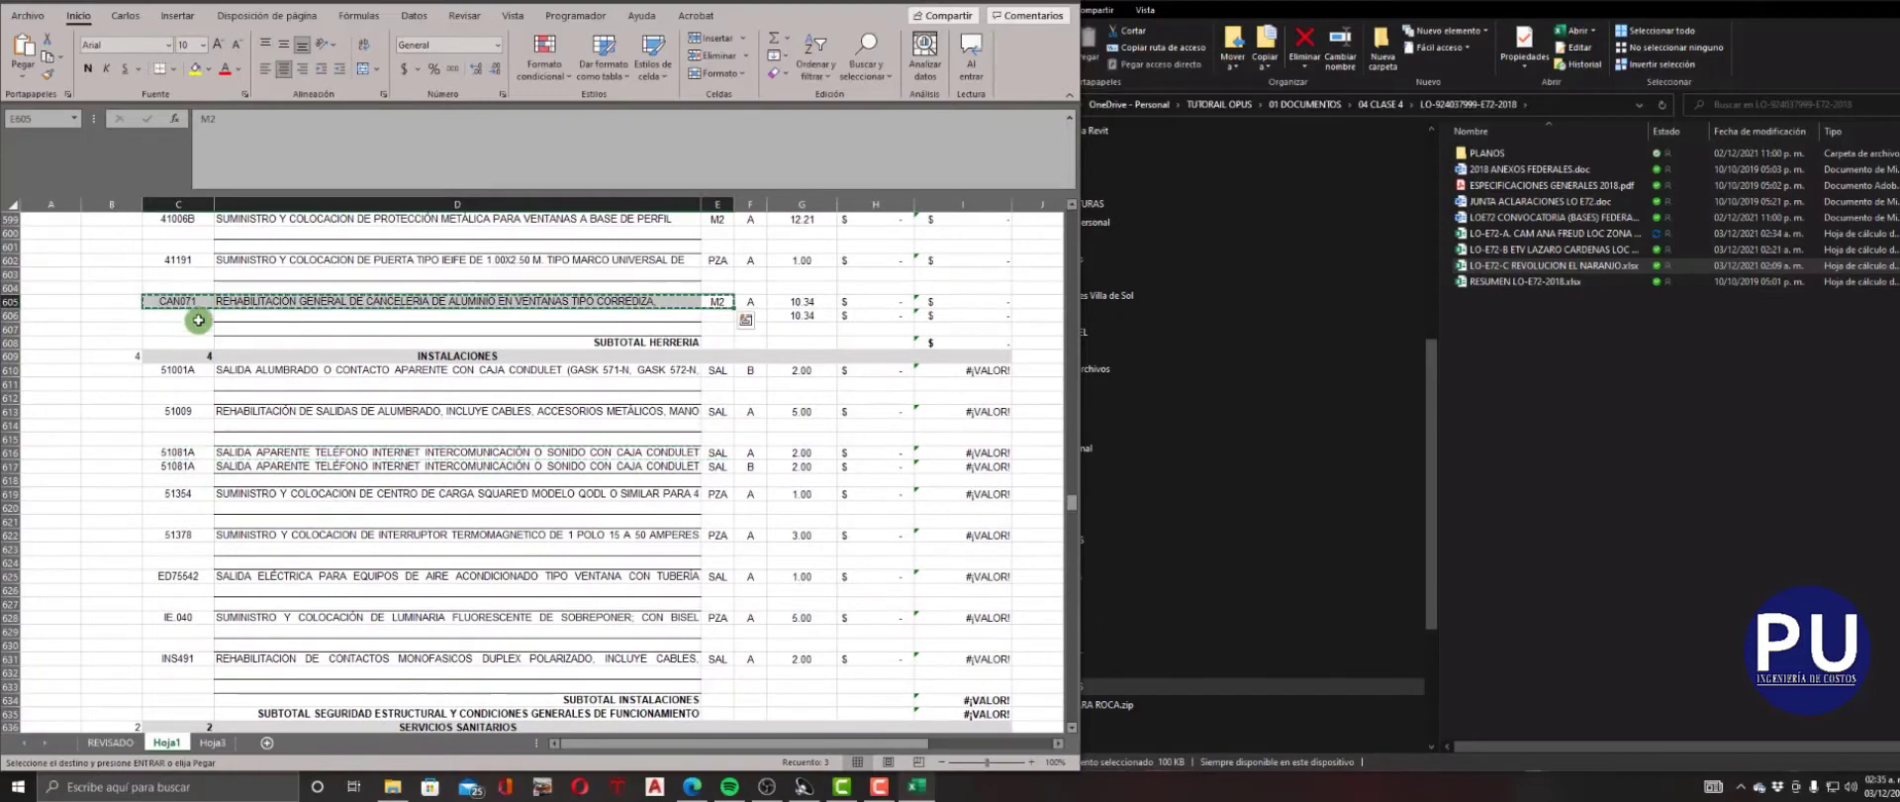
# Copy the code, concept and unit of ACA.175 into row 589 and of 35010 into row 586.
pyautogui.scroll(7, 784, 471)
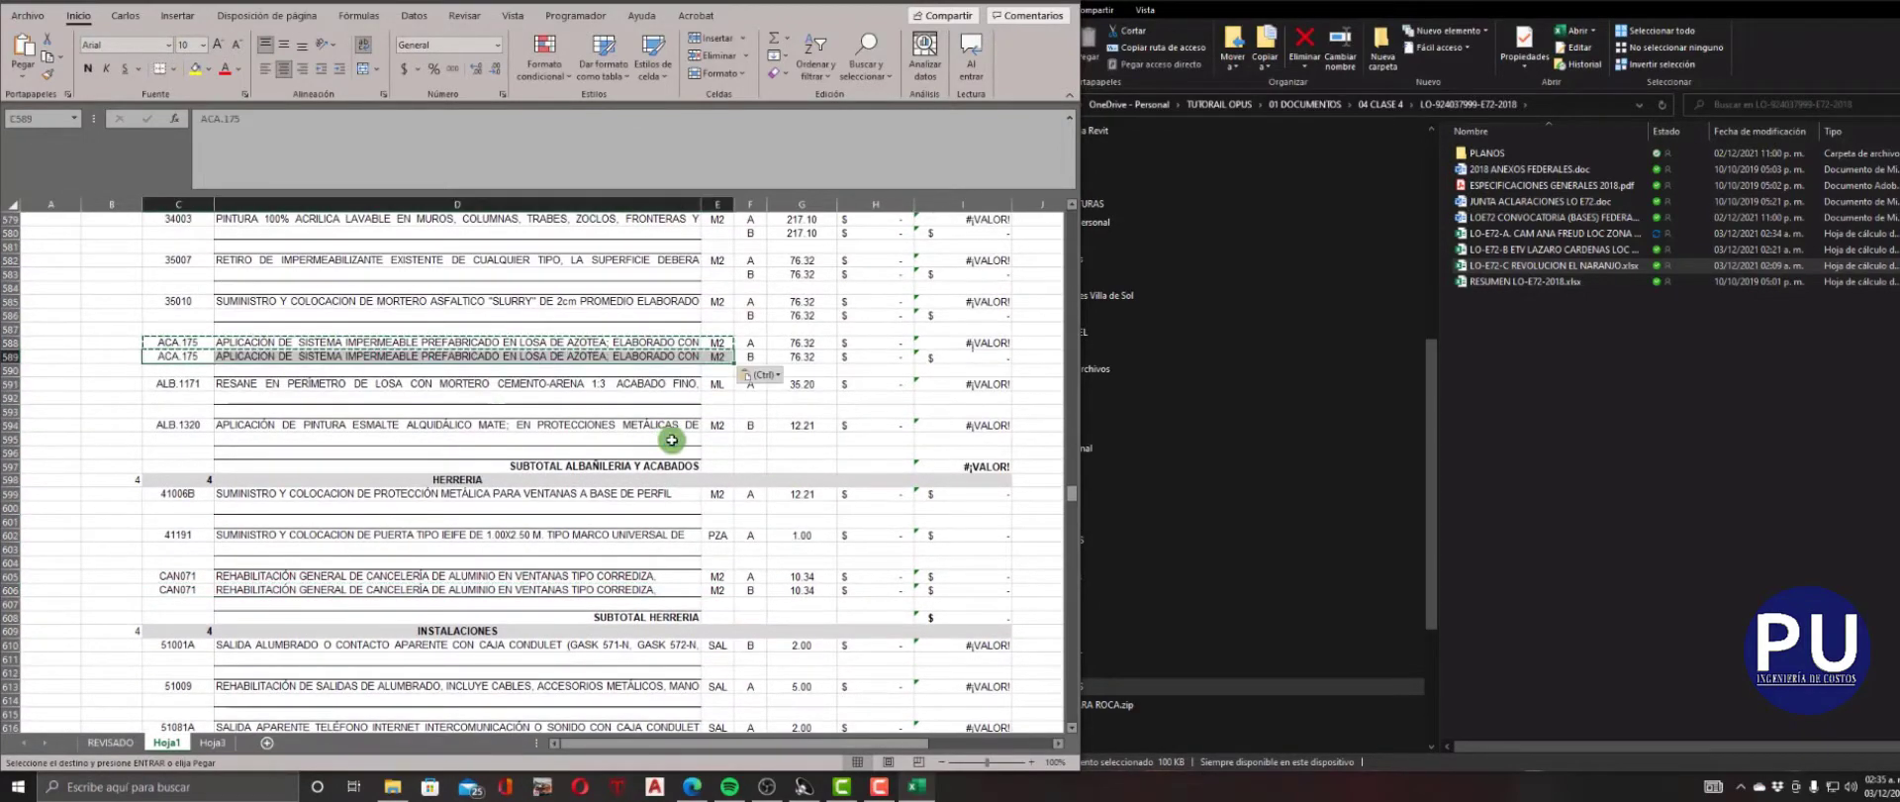
pyautogui.scroll(3, 683, 439)
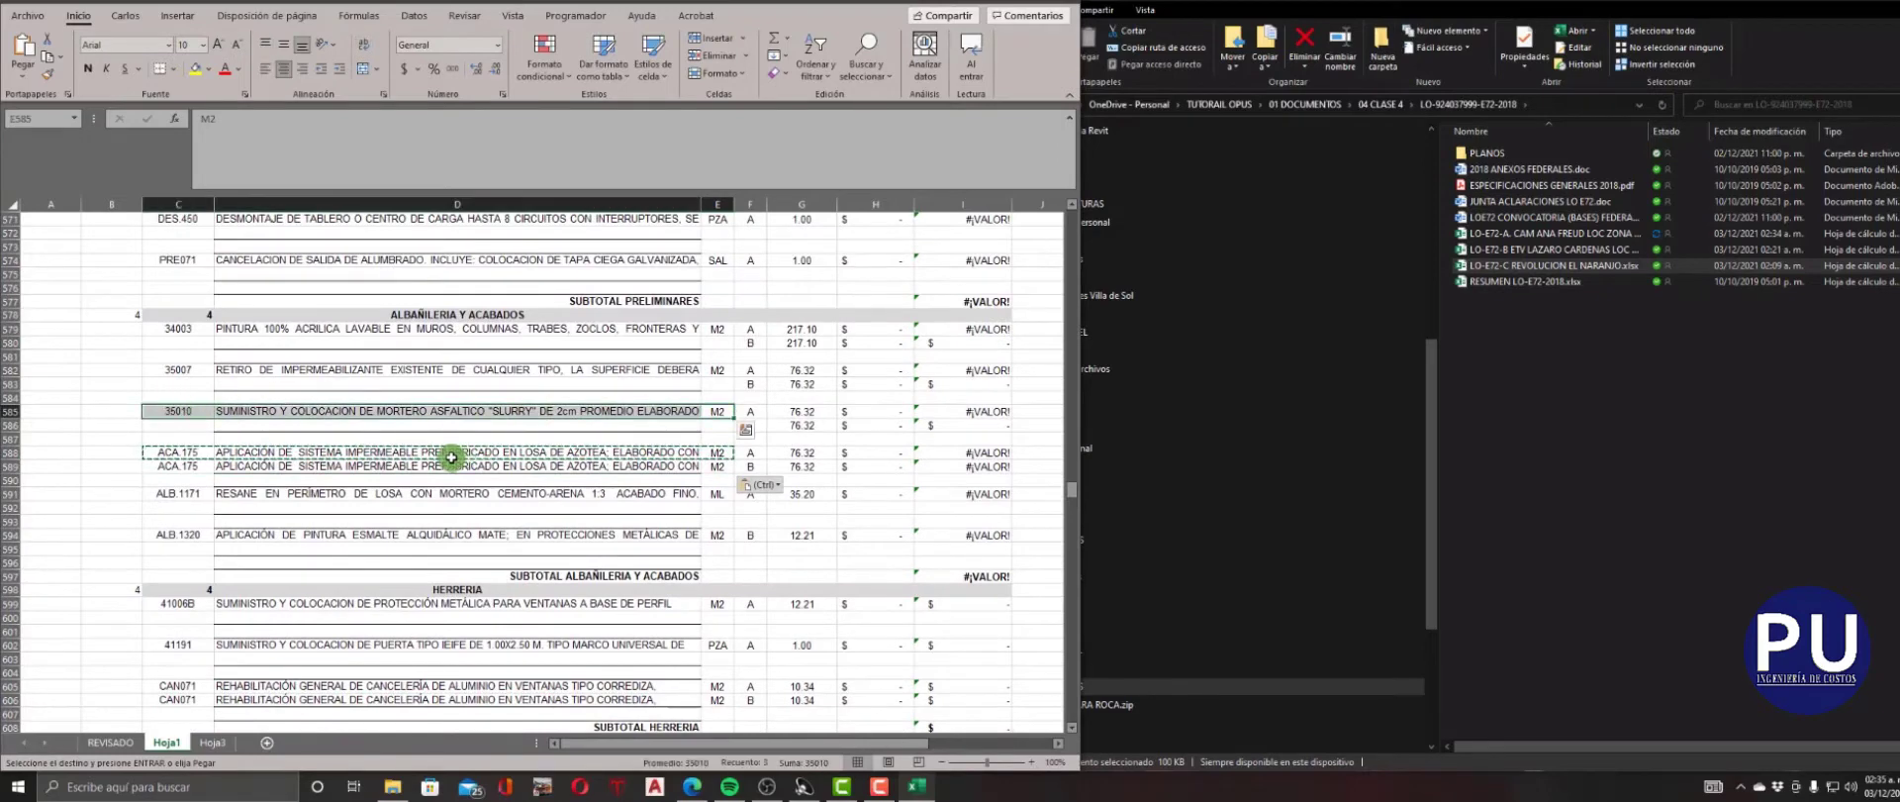
pyautogui.click(183, 429)
pyautogui.hotkey('ctrl', 'v')
# Copy the code, concept and unit of 35007 into row 583 and of 34003 into row 580.
pyautogui.scroll(3, 742, 514)
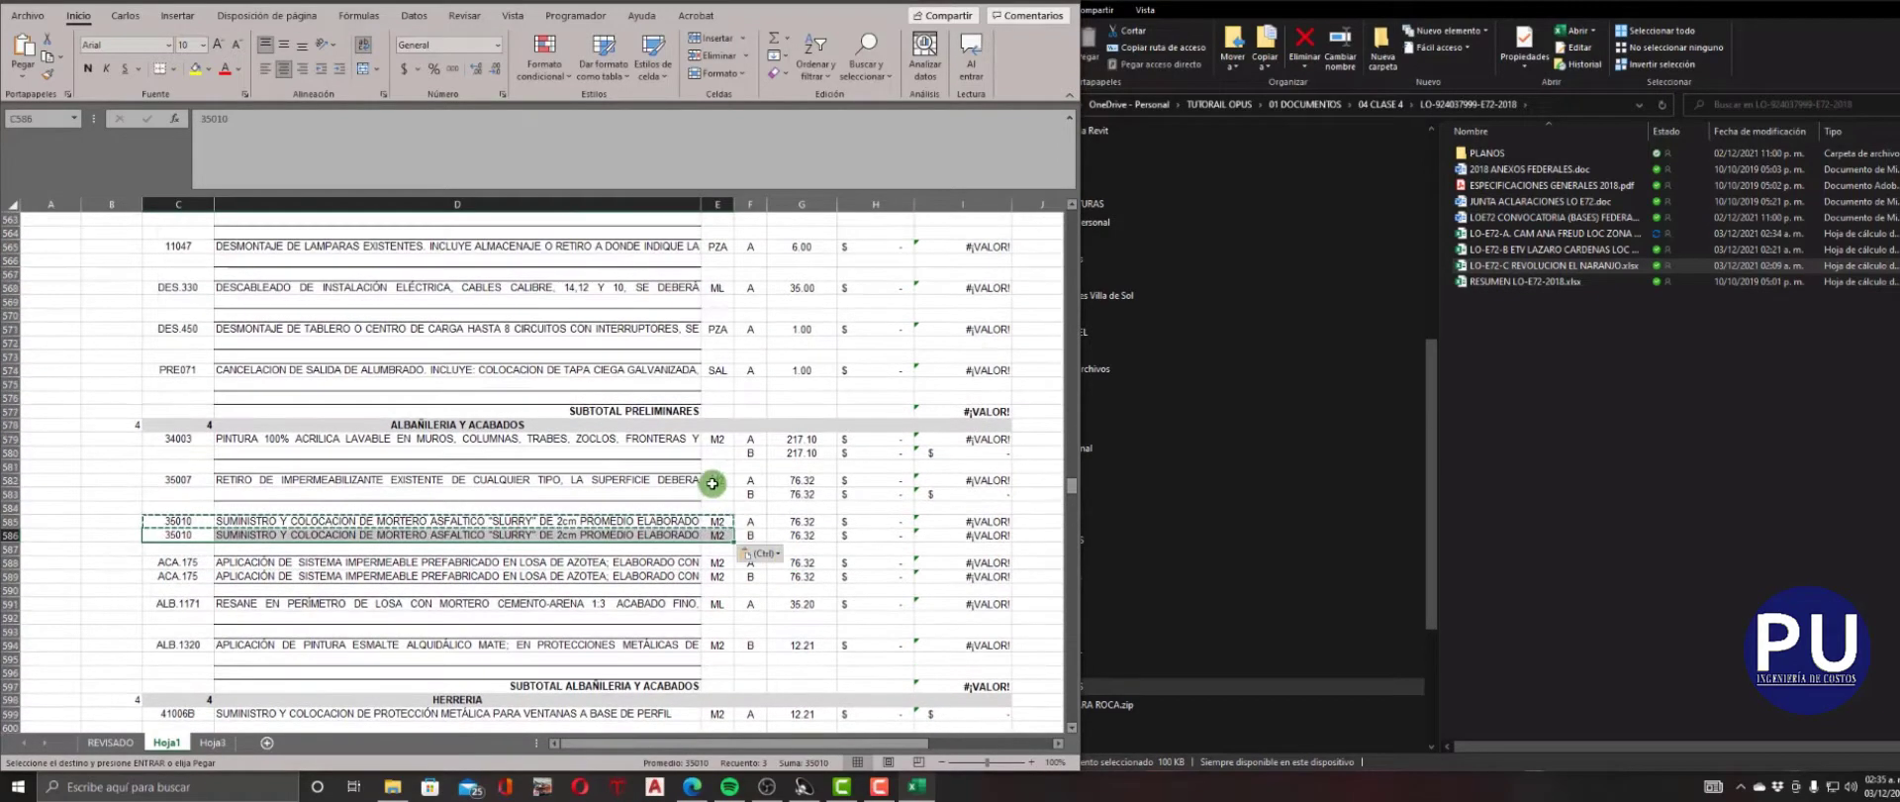
pyautogui.hotkey('ctrl', 'c')
pyautogui.press('Down')
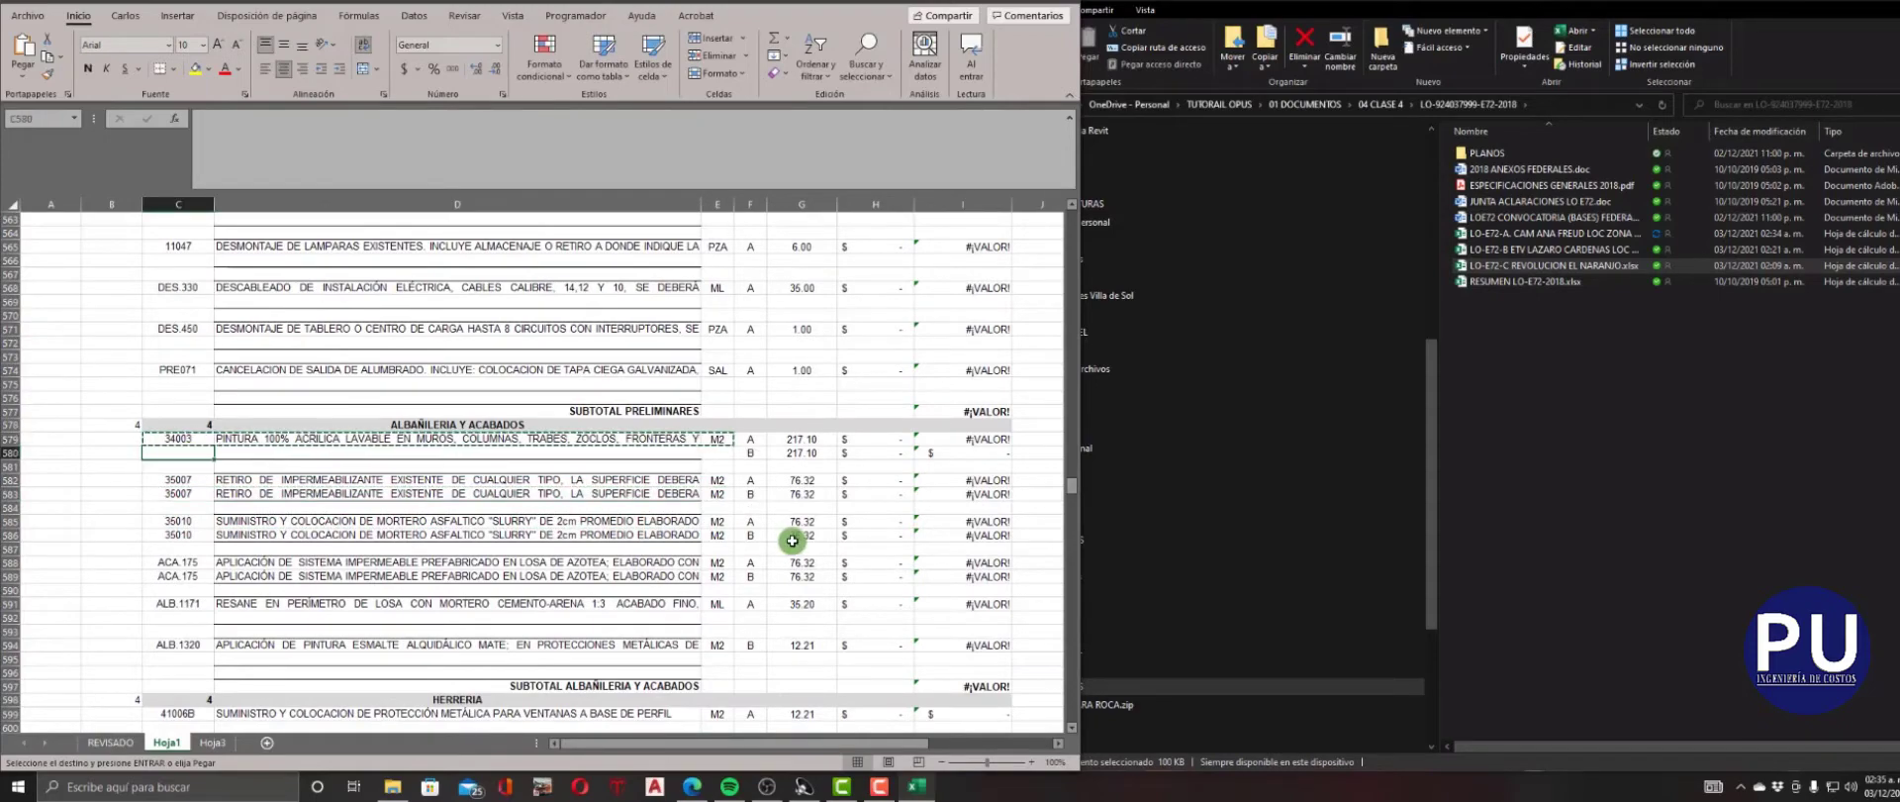
pyautogui.hotkey('ctrl', 'v')
# Copy the code, concept and unit of ceiling fan item INS236A into row 551 under MOBILIARIO Y EQUIPO.
pyautogui.scroll(9, 792, 540)
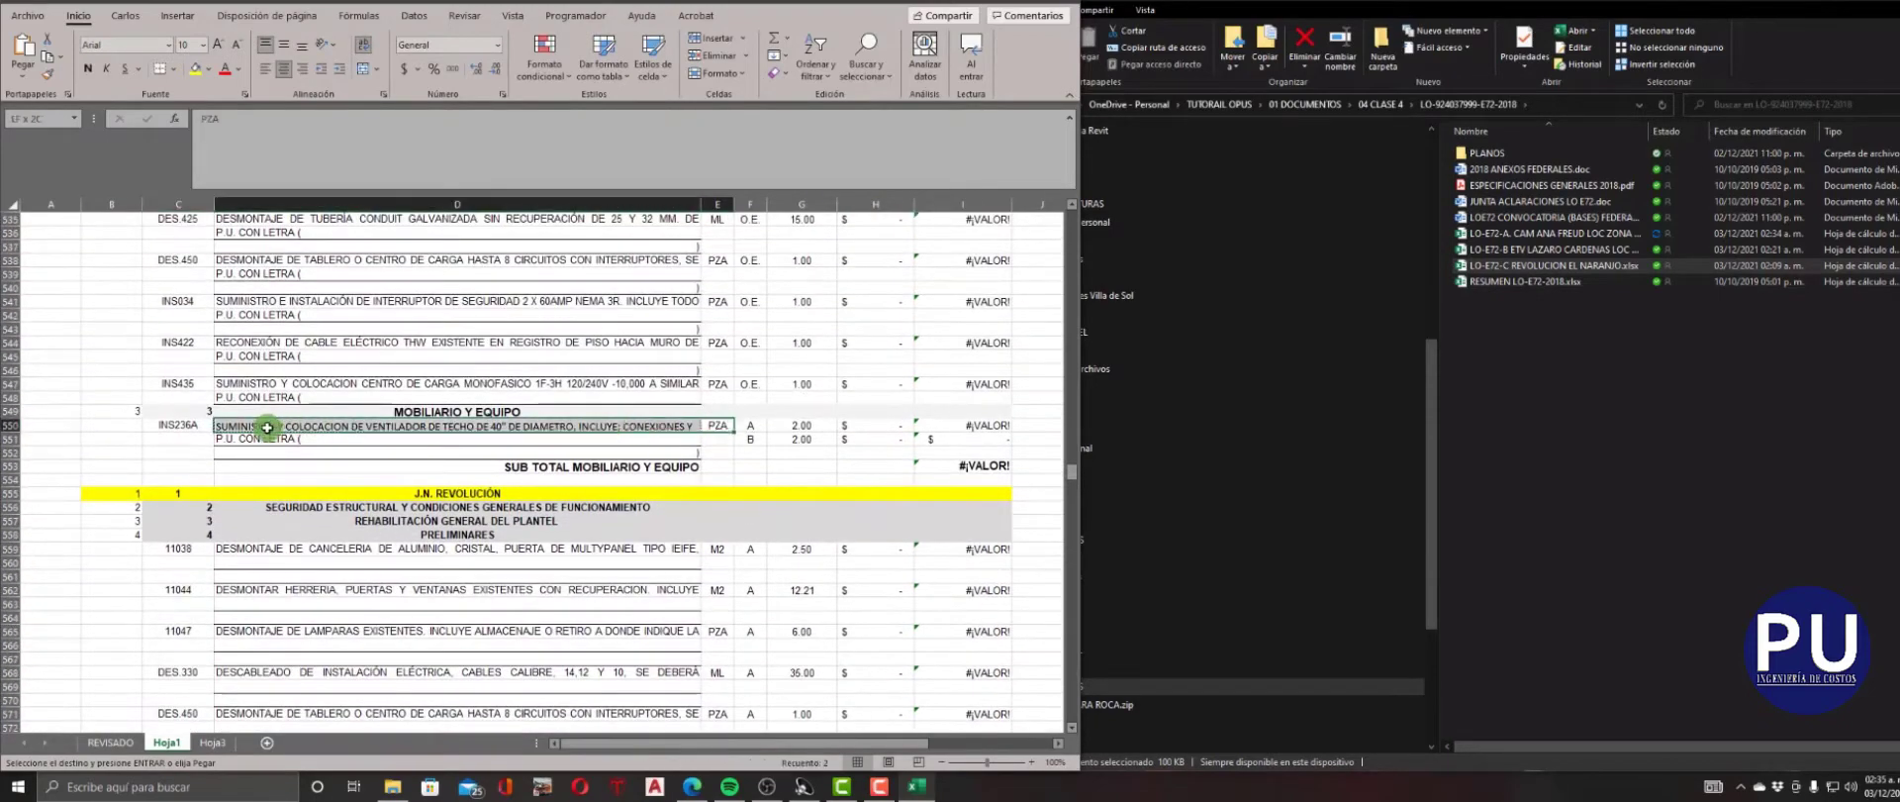
pyautogui.click(199, 438)
pyautogui.hotkey('ctrl', 'v')
pyautogui.scroll(10, 749, 532)
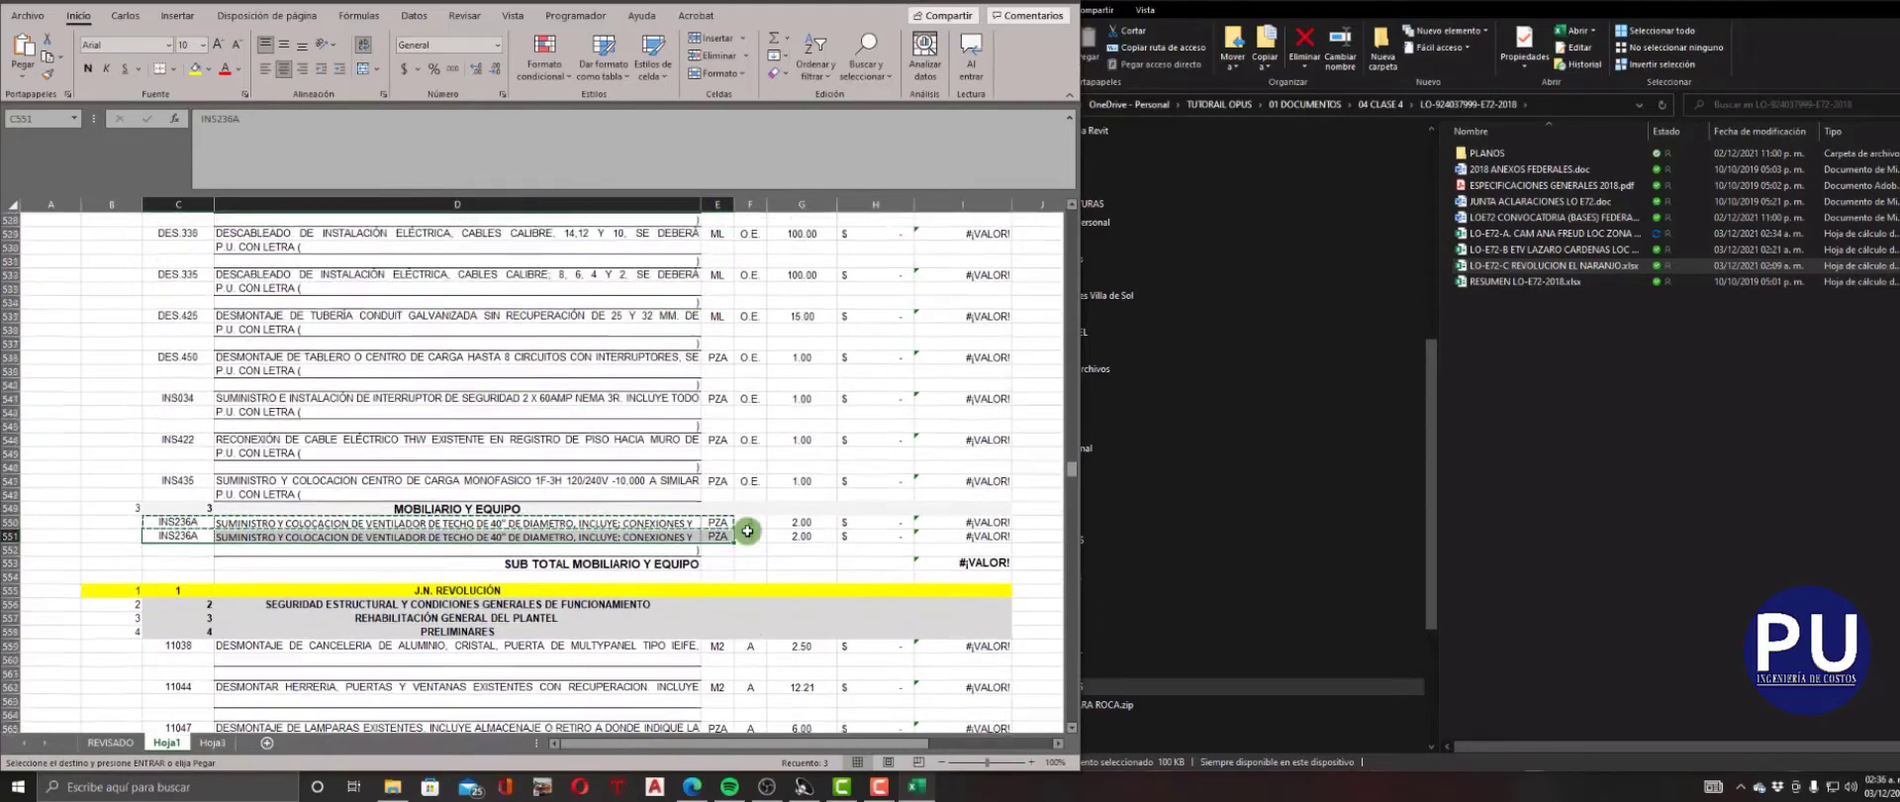
pyautogui.scroll(19, 747, 531)
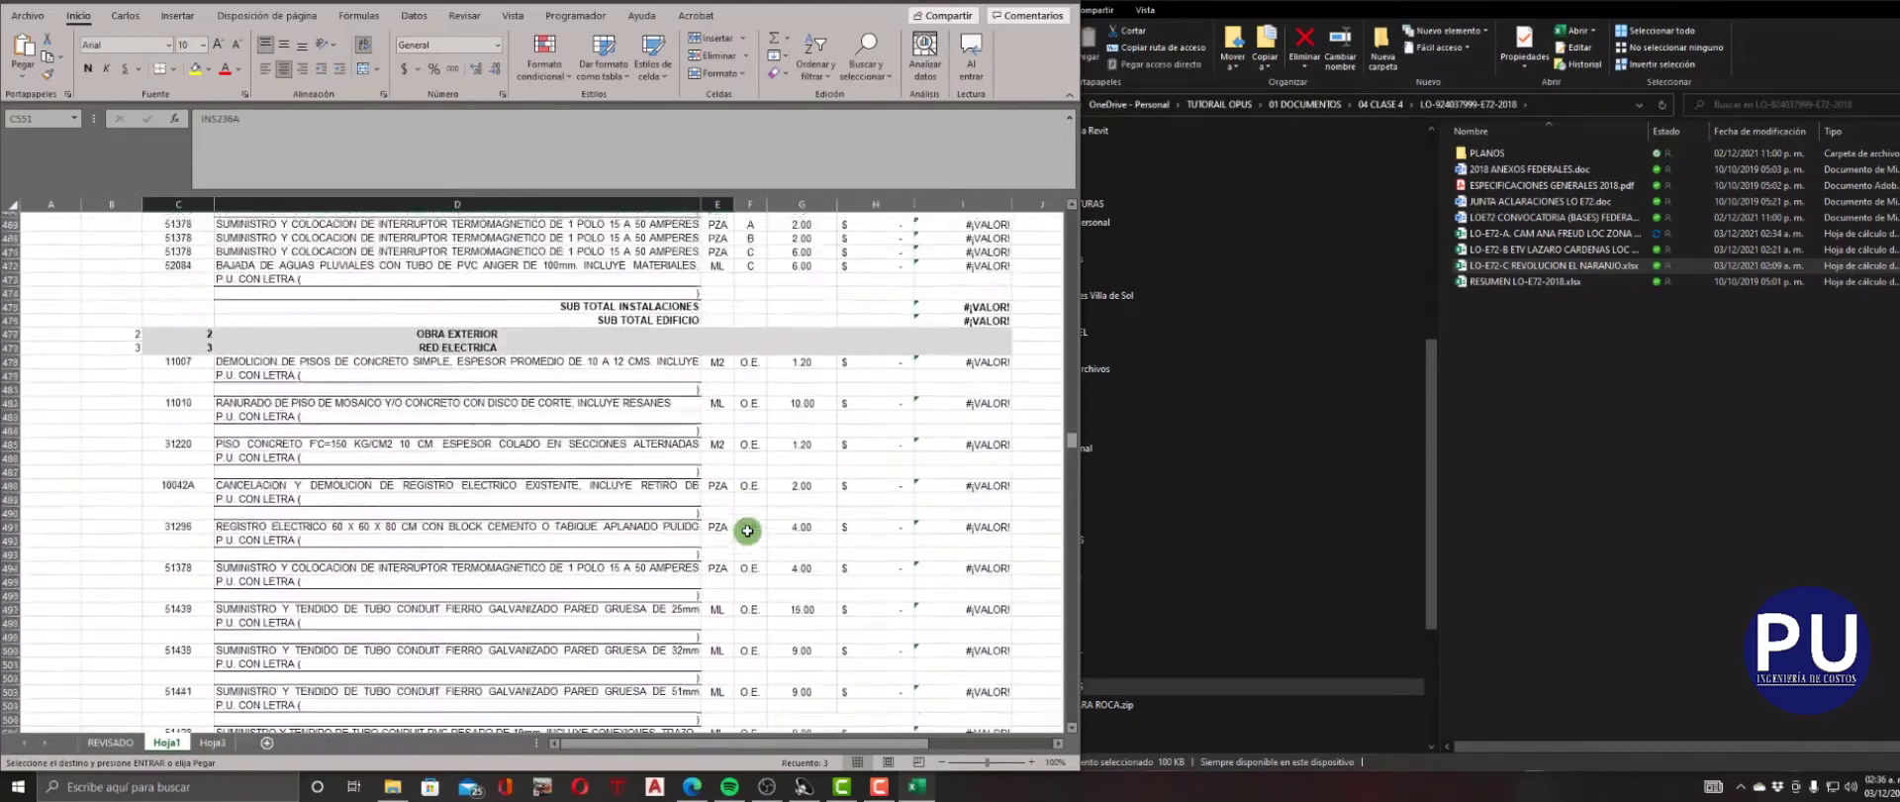
# Replace every "P.U. CON LETRA (" in the sheet with nothing to clear the leftover text from the concept column.
pyautogui.scroll(15, 747, 530)
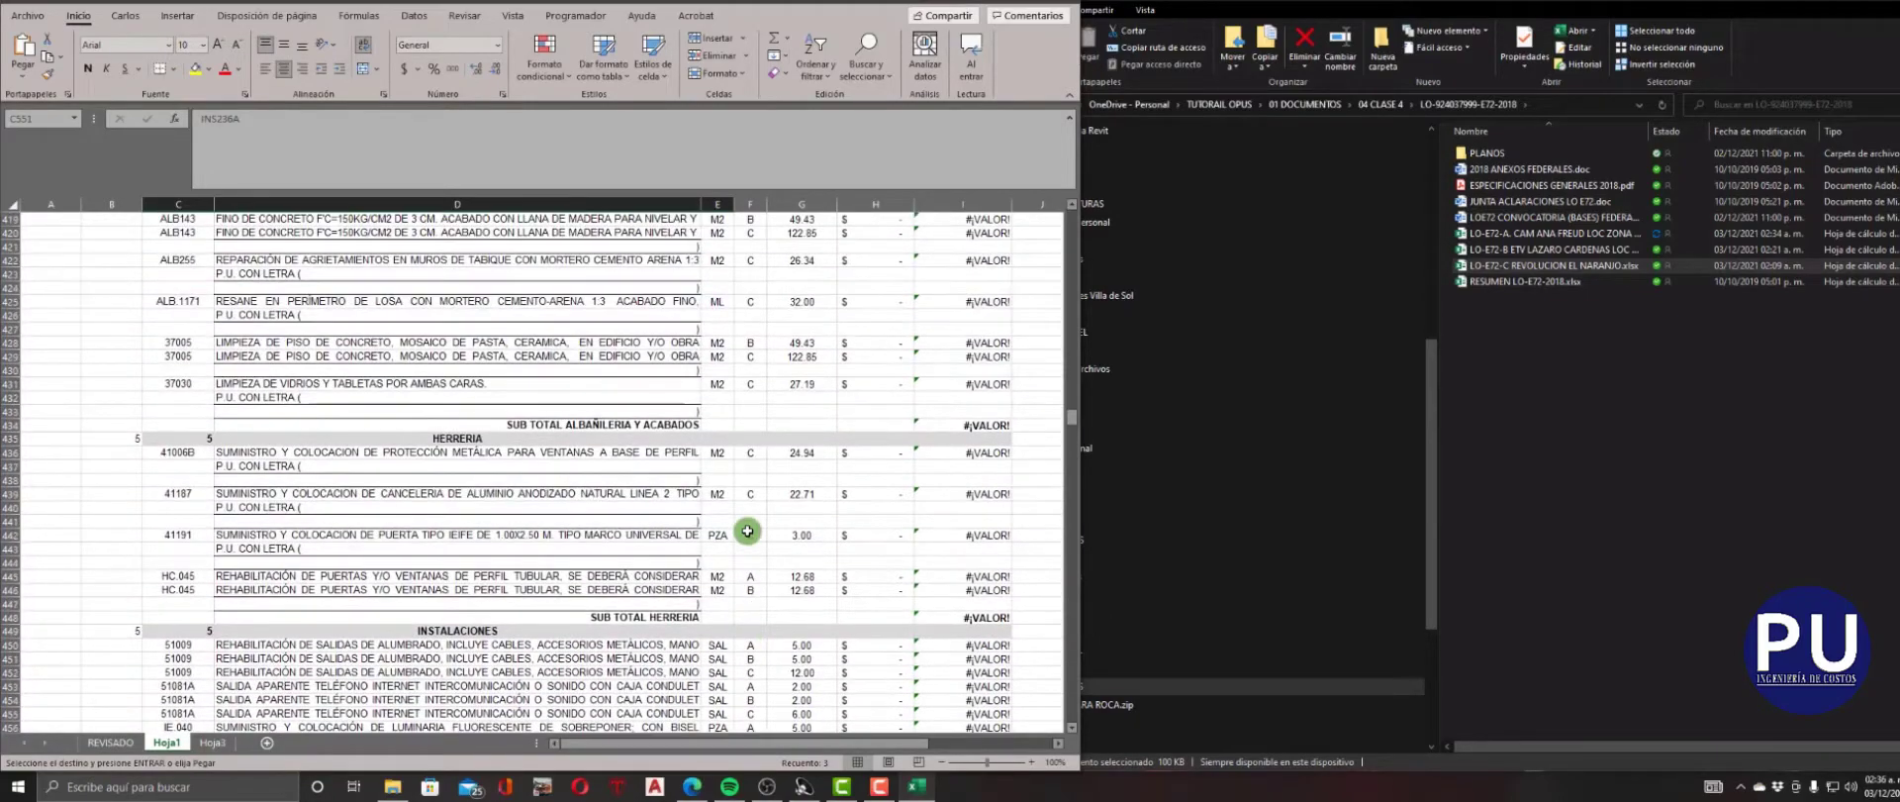
pyautogui.scroll(7, 748, 531)
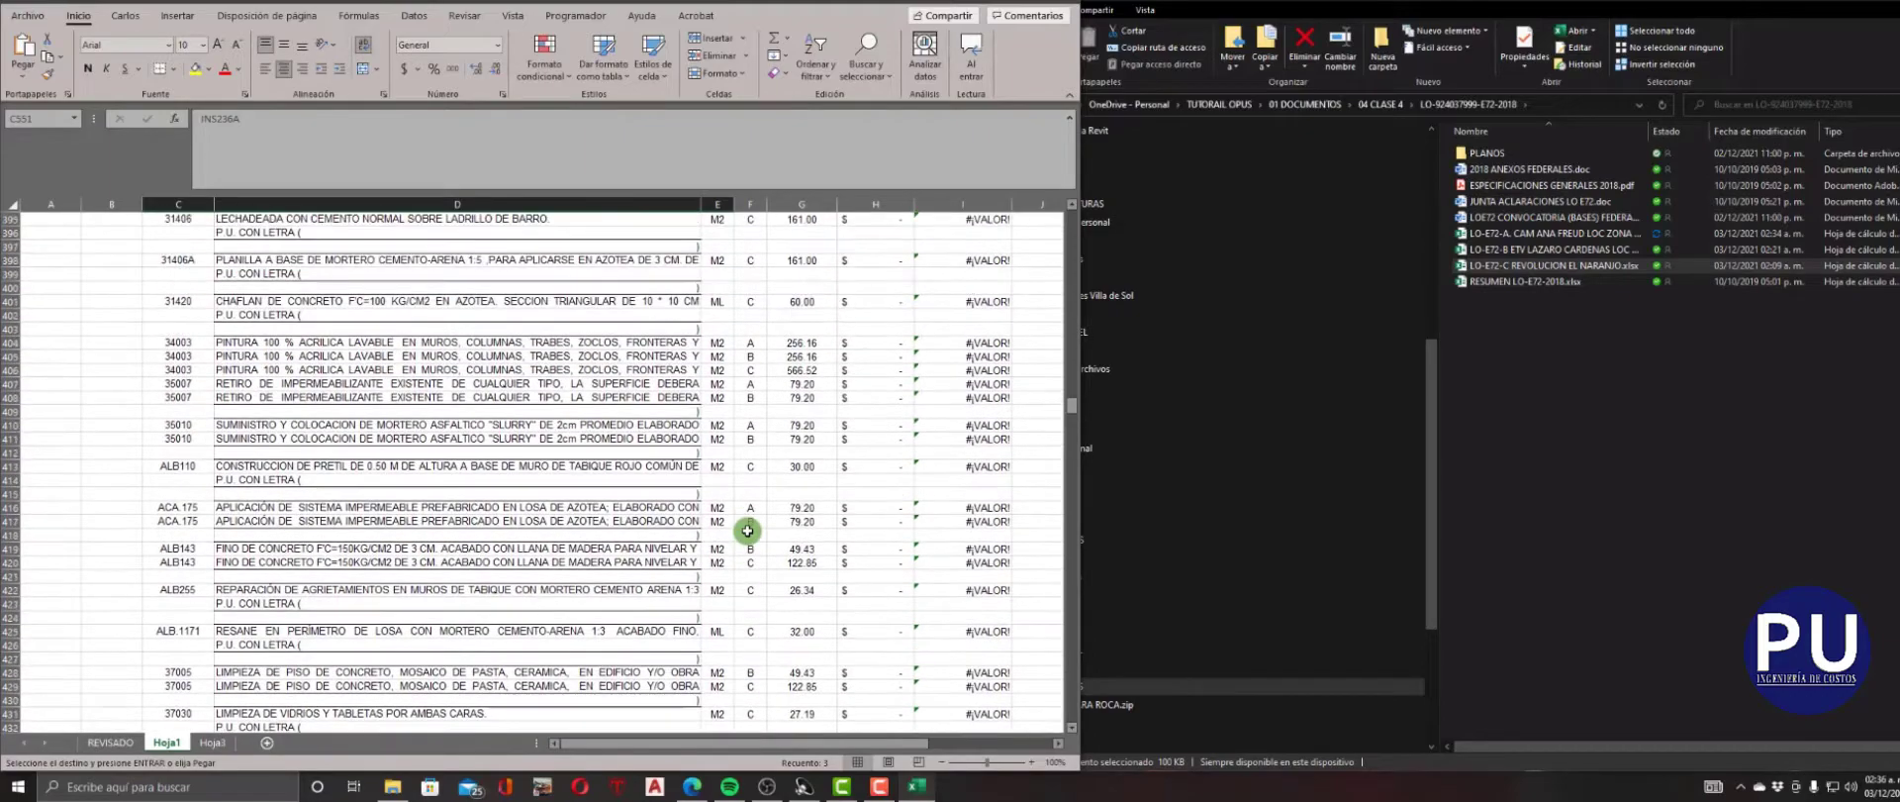
pyautogui.scroll(7, 748, 531)
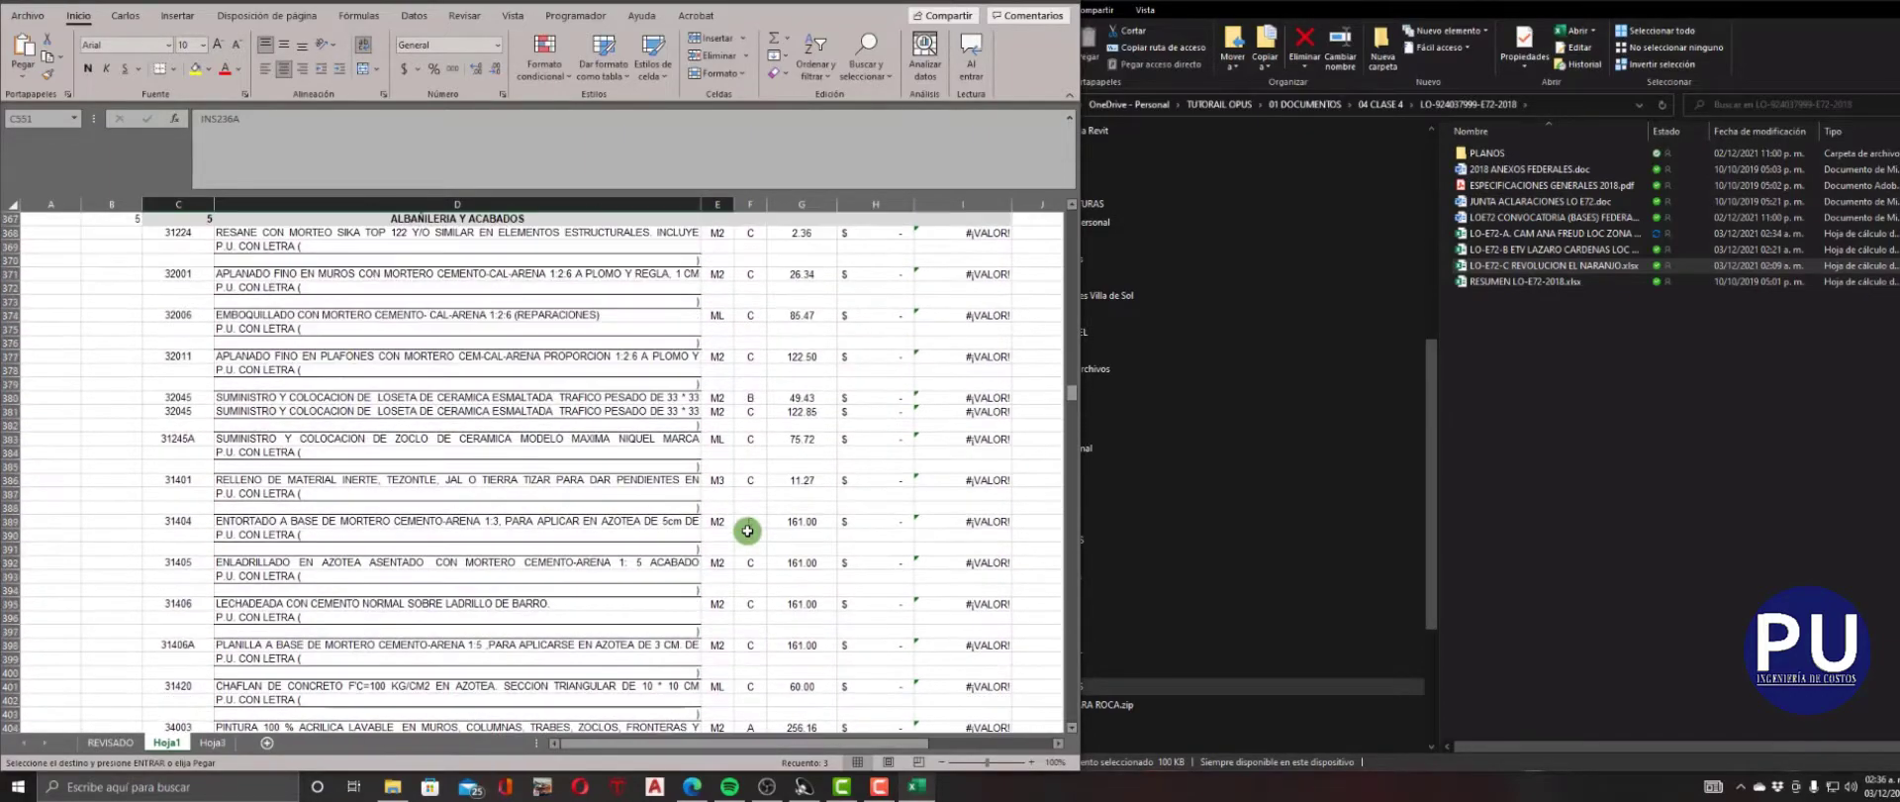
pyautogui.scroll(8, 747, 531)
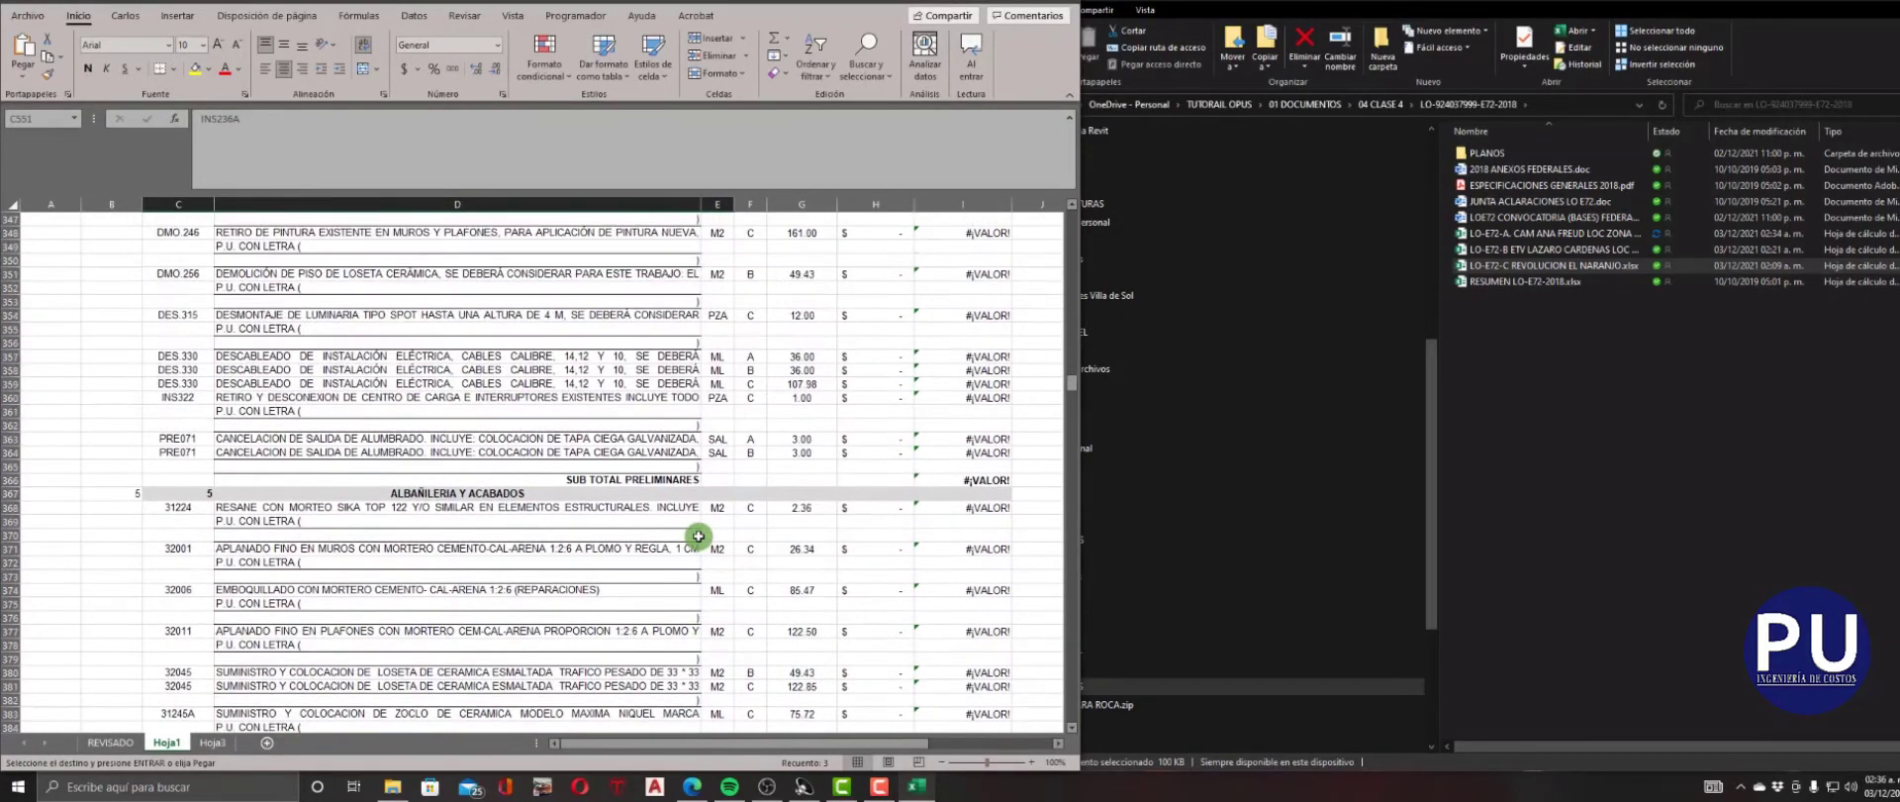
pyautogui.scroll(1, 699, 536)
pyautogui.click(343, 446)
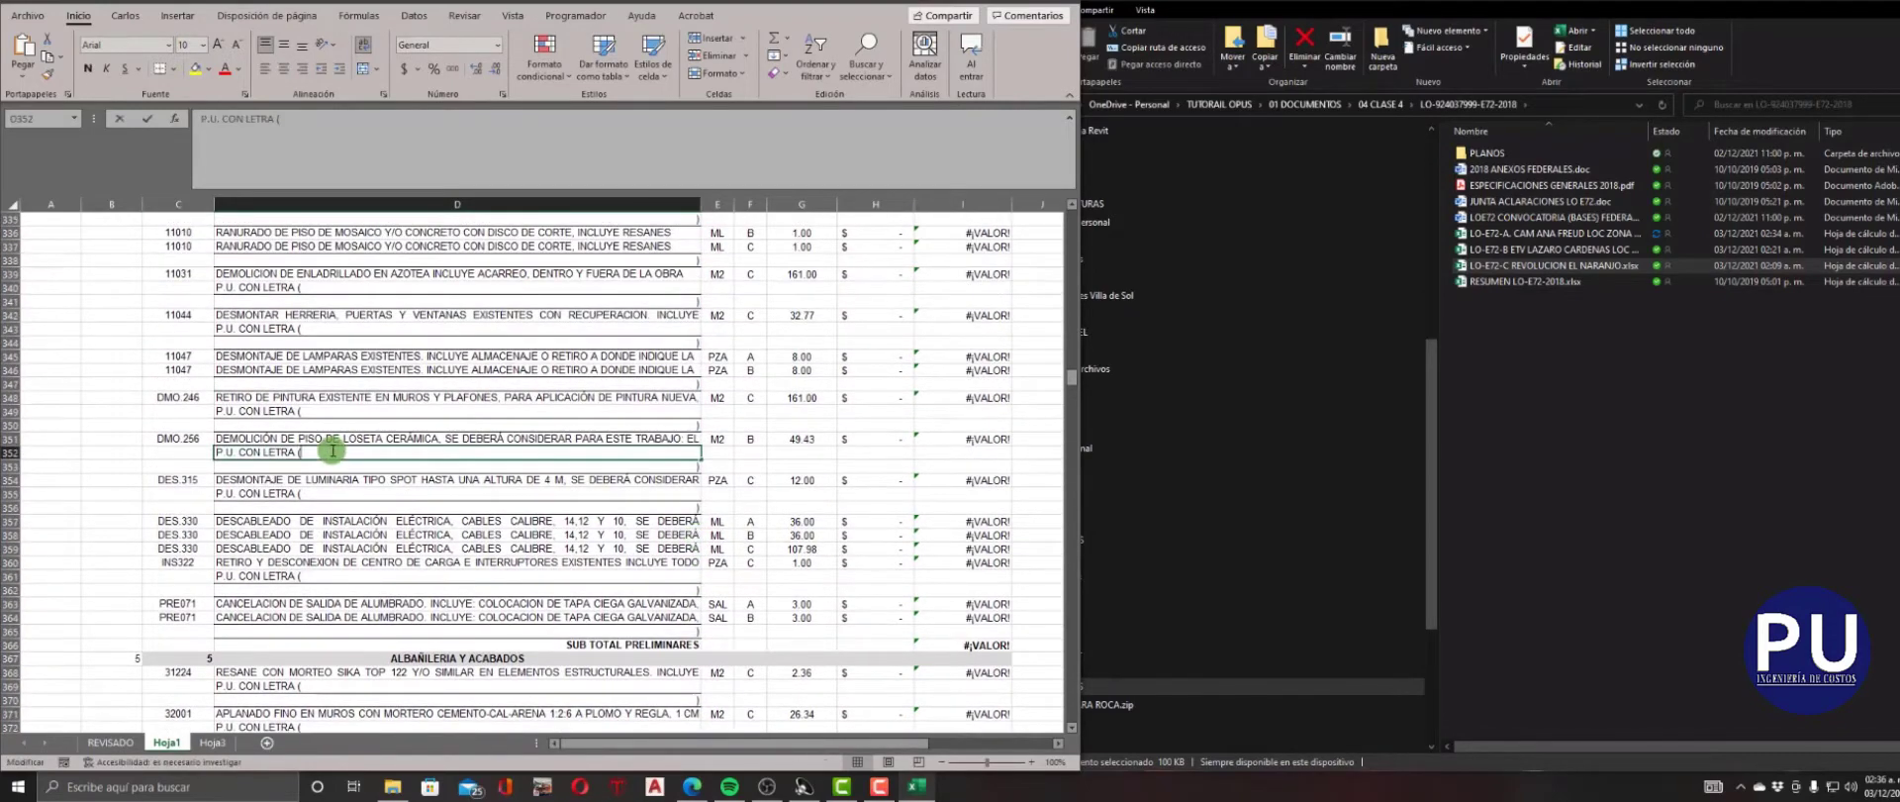
pyautogui.click(623, 508)
pyautogui.click(867, 59)
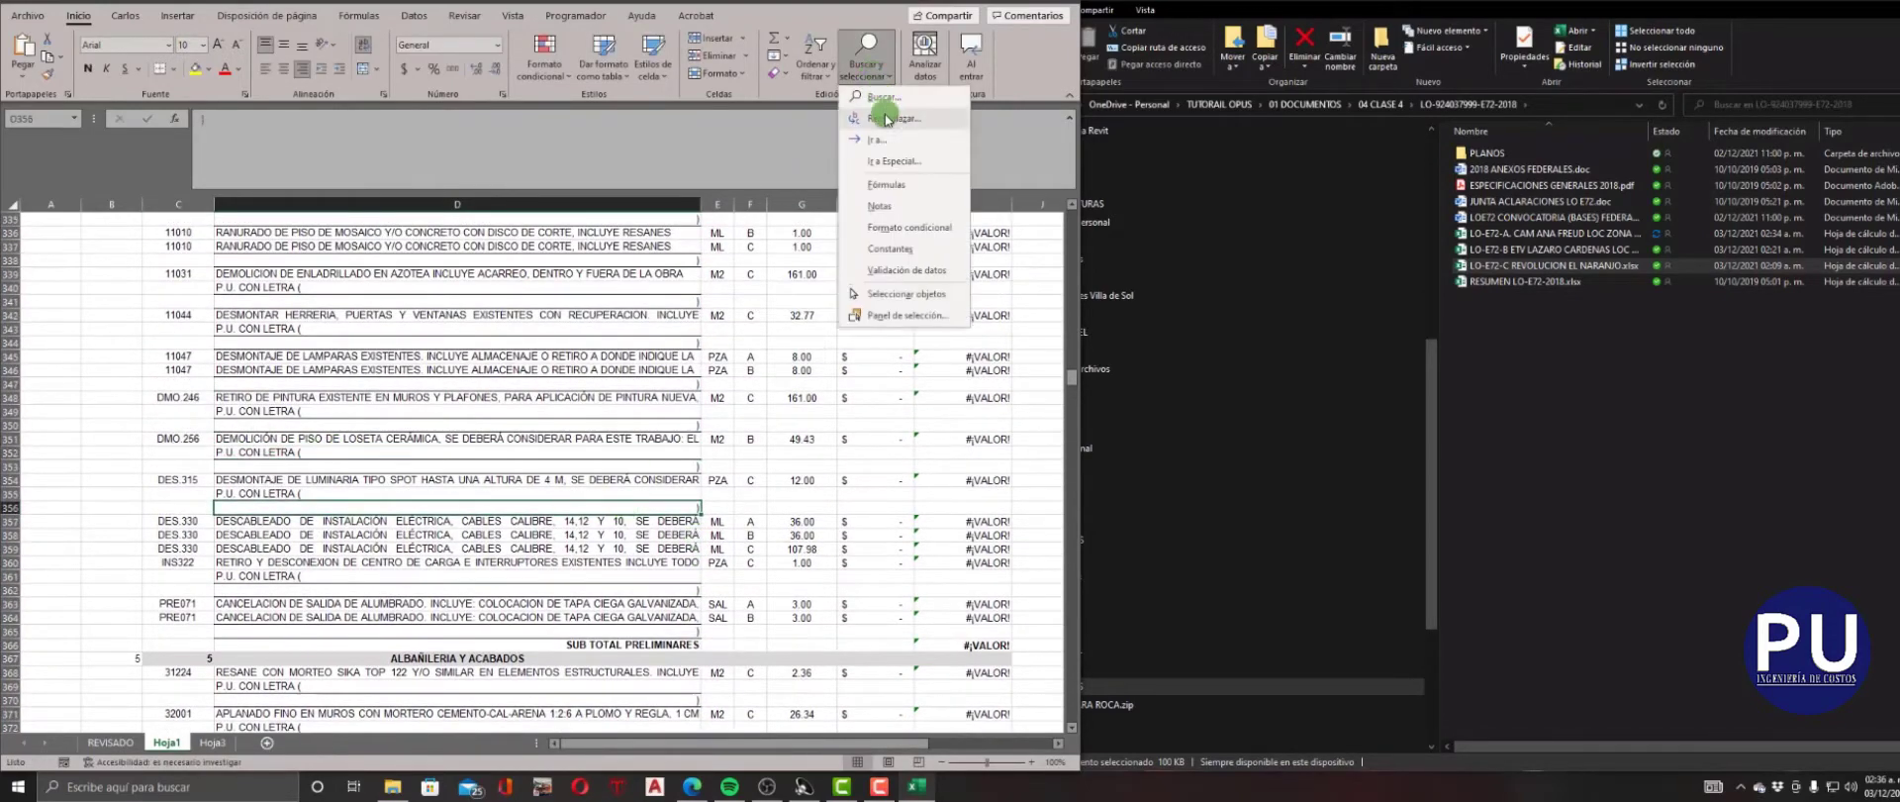
pyautogui.click(871, 115)
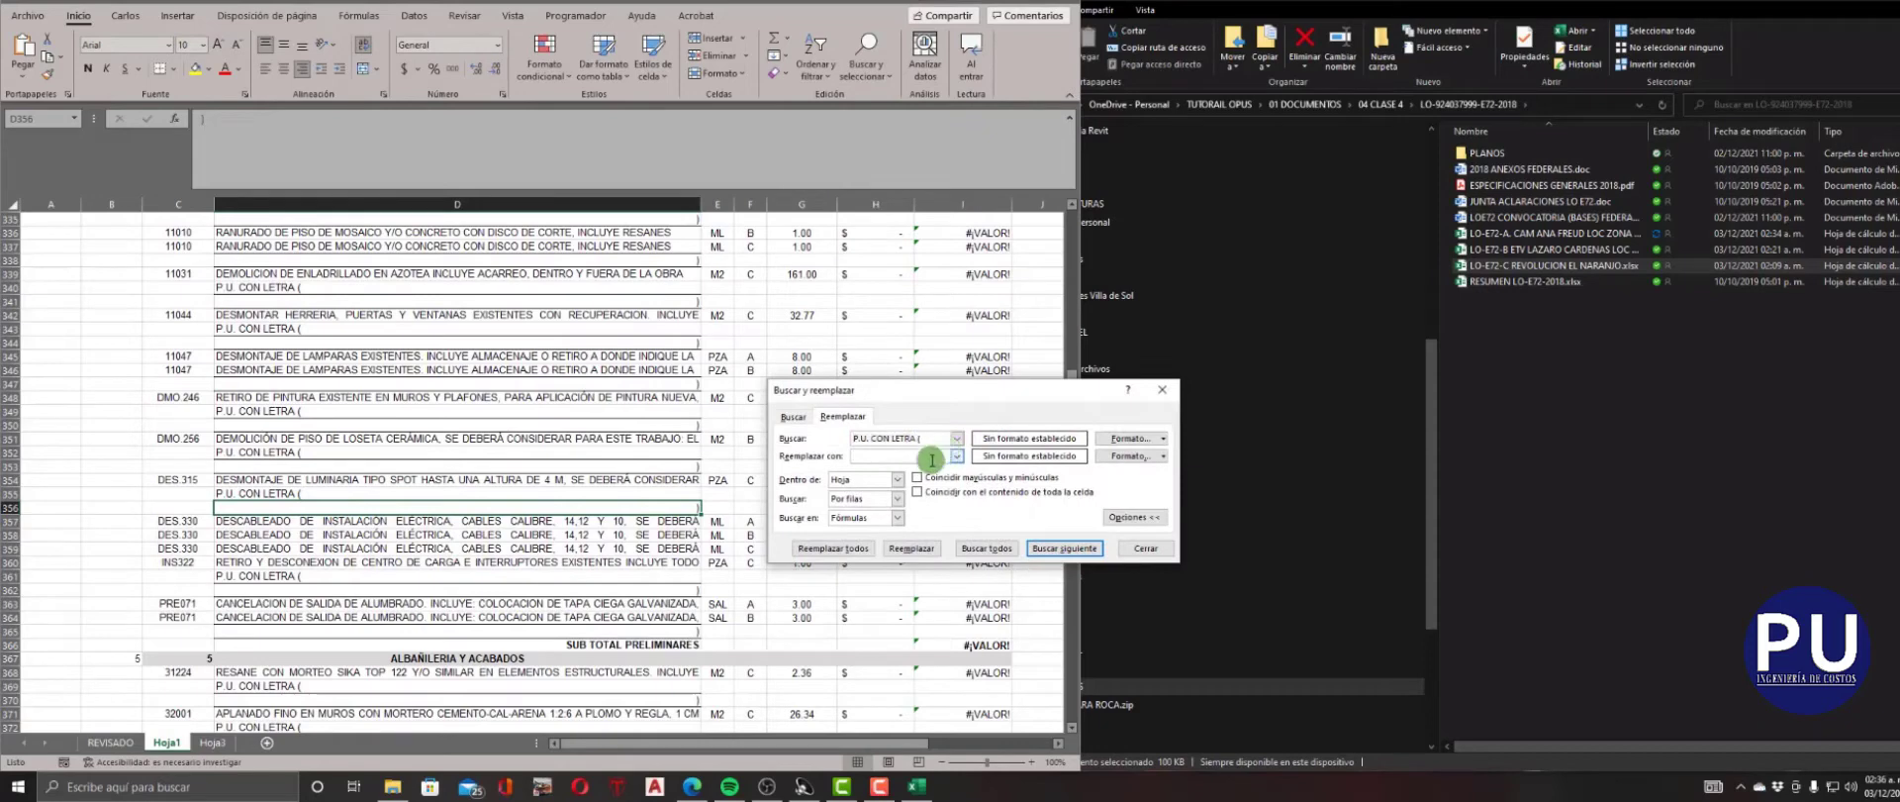
pyautogui.click(845, 549)
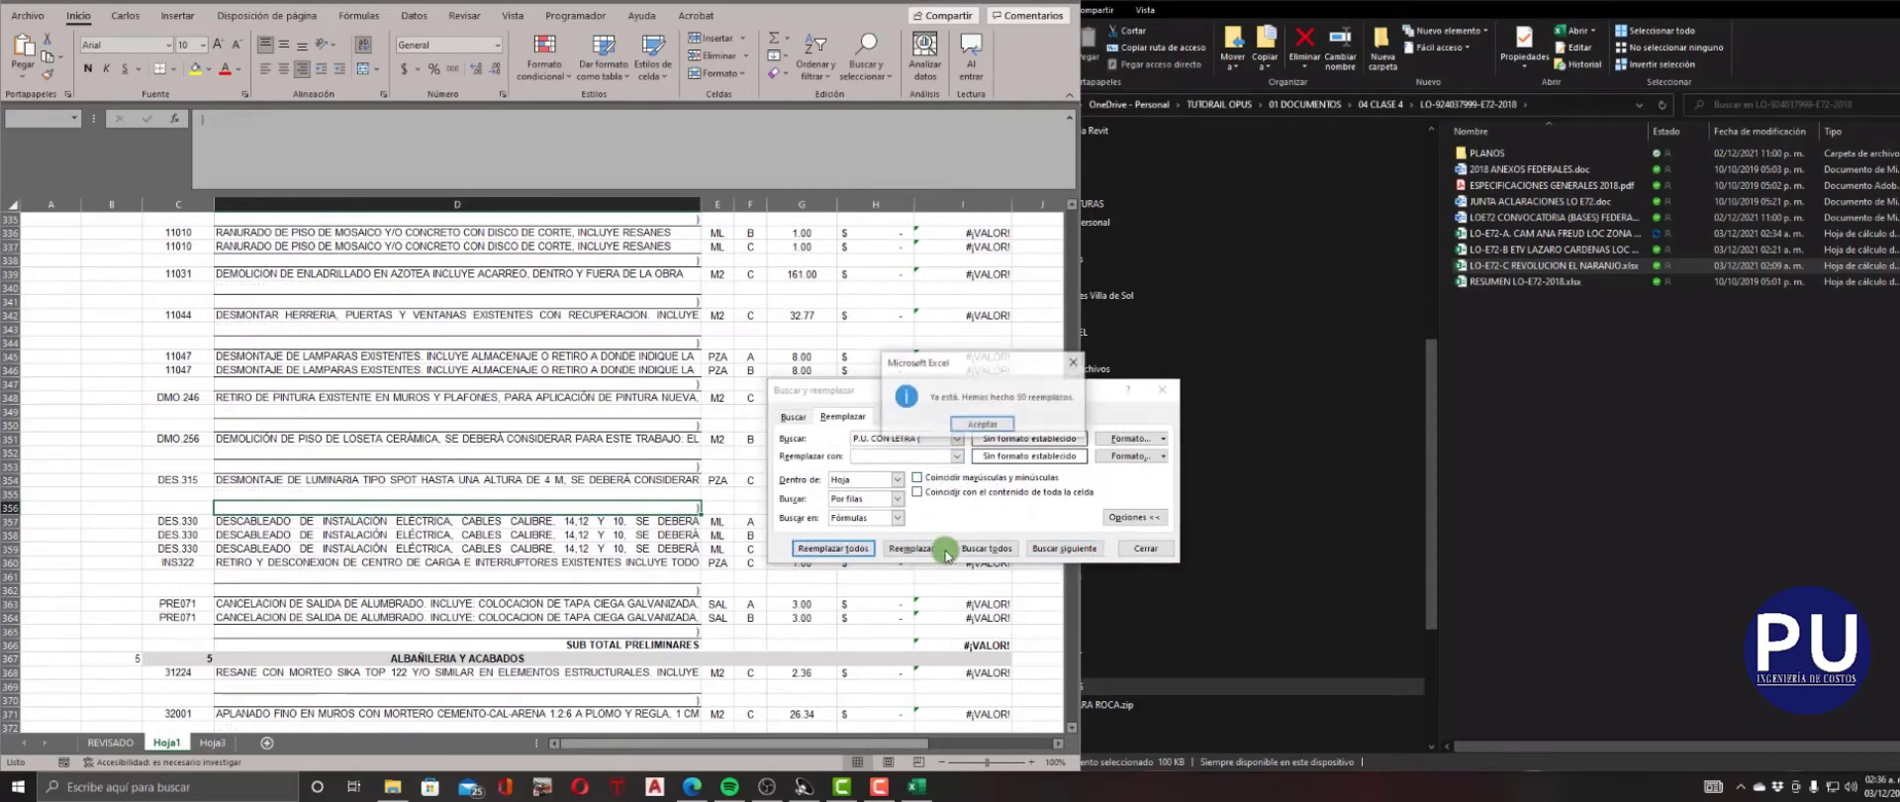
pyautogui.click(1137, 547)
# Replace every leftover closing parenthesis ")" in the sheet with nothing.
pyautogui.doubleClick(681, 466)
pyautogui.click(722, 448)
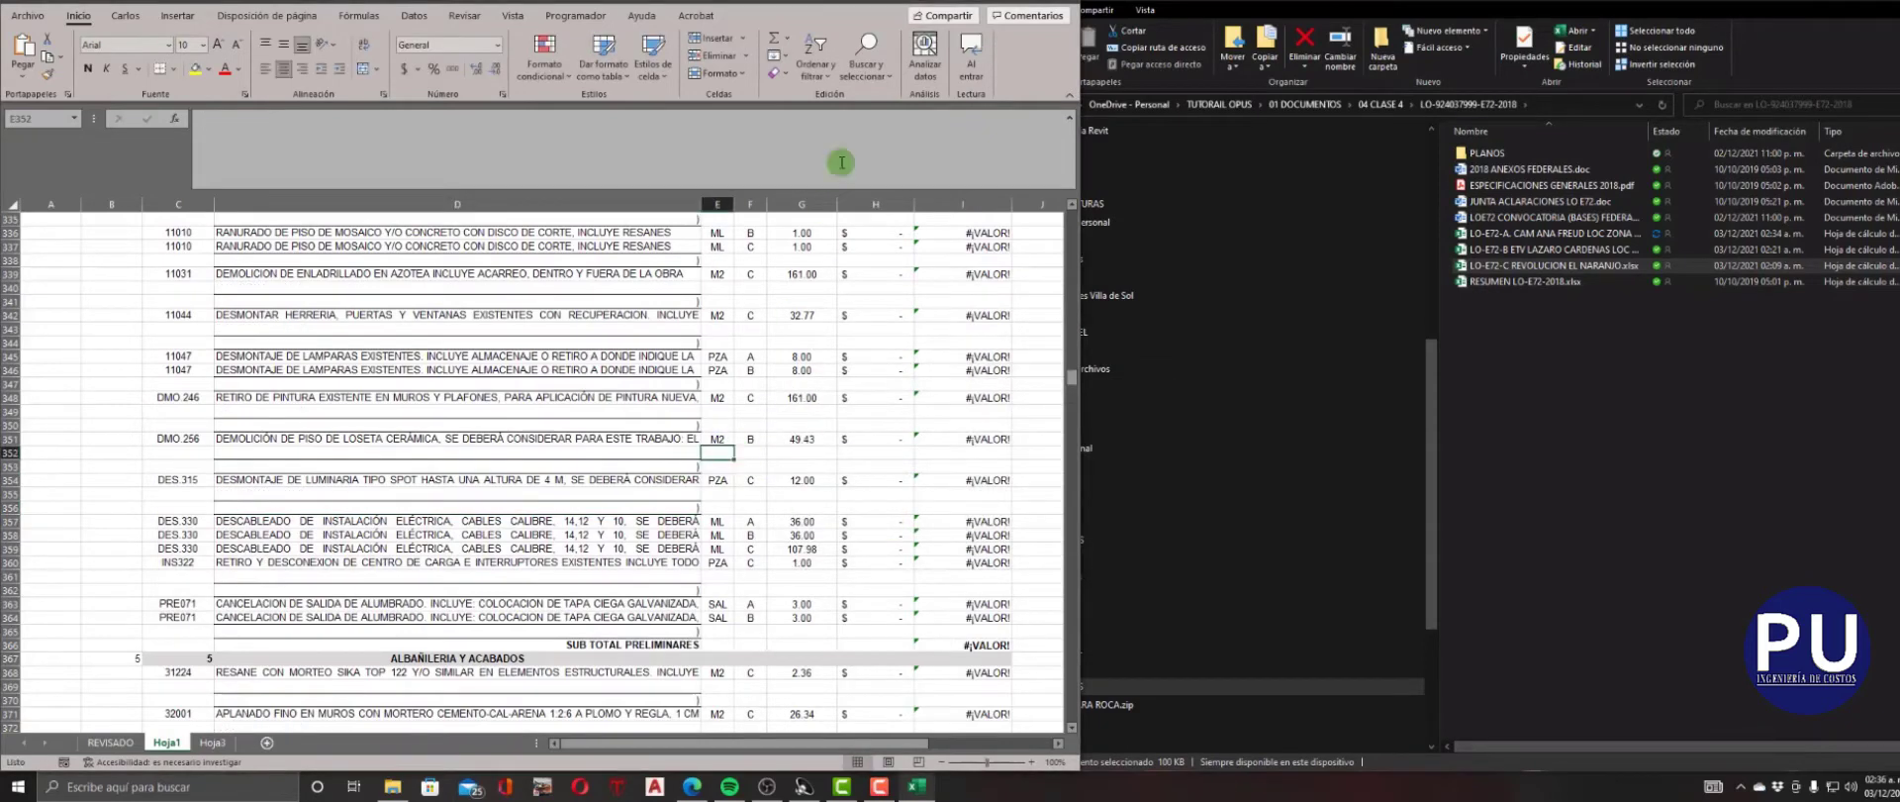
pyautogui.click(867, 59)
pyautogui.click(876, 116)
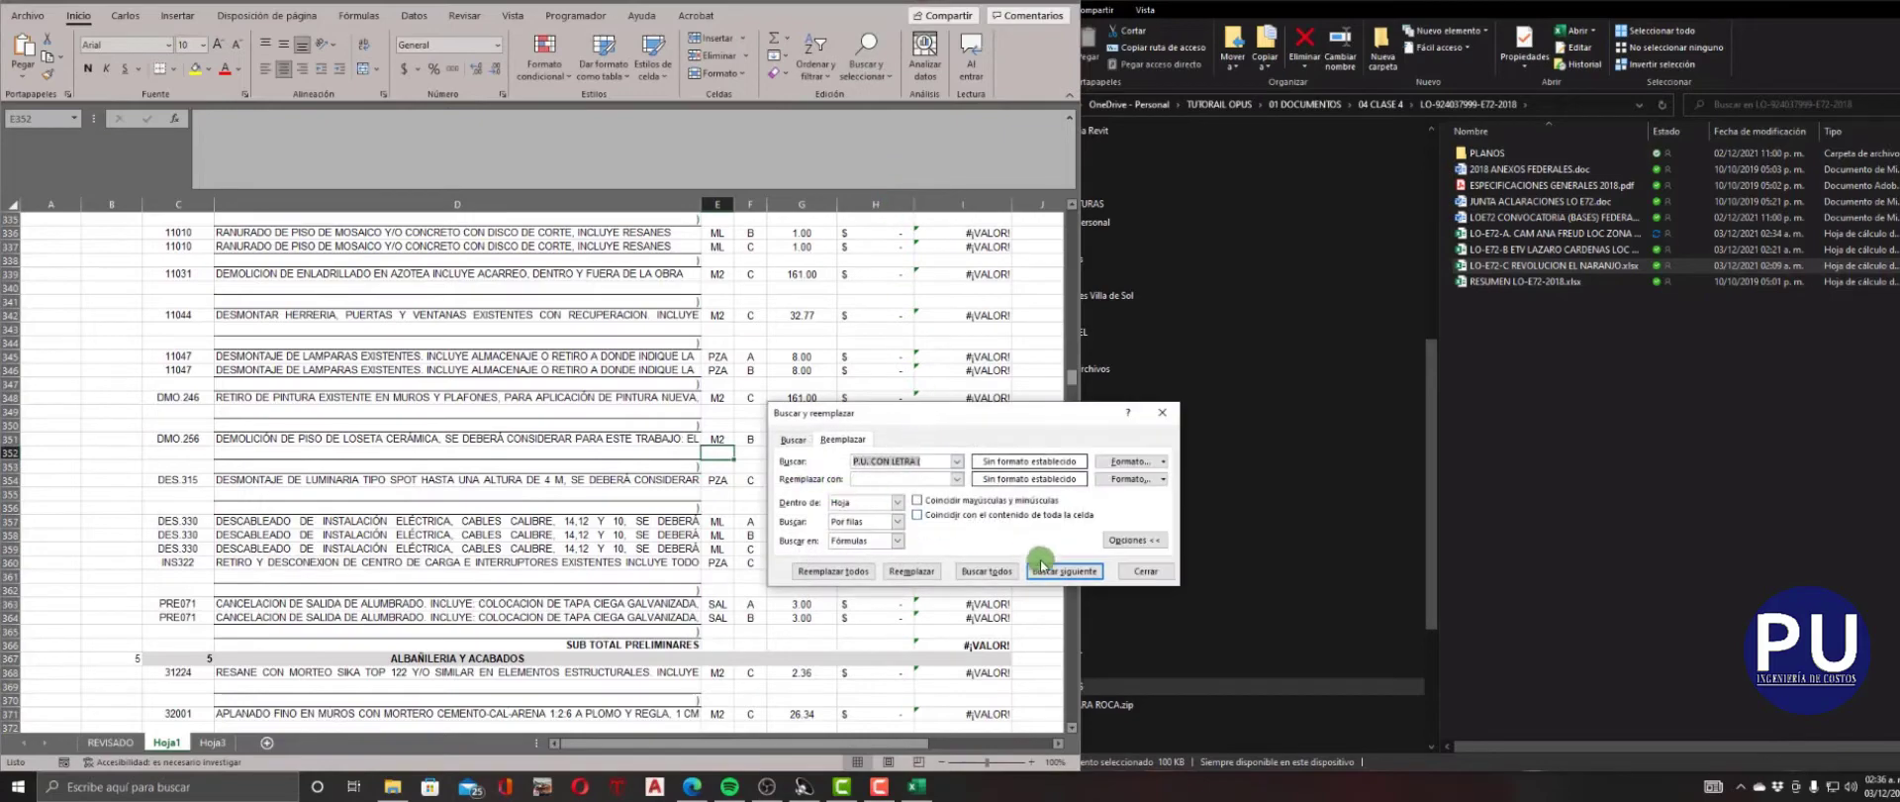
pyautogui.click(1145, 570)
# Add filters to the header cells in row 5, from NIVEL through IMPORTE.
pyautogui.click(797, 521)
pyautogui.scroll(1, 761, 526)
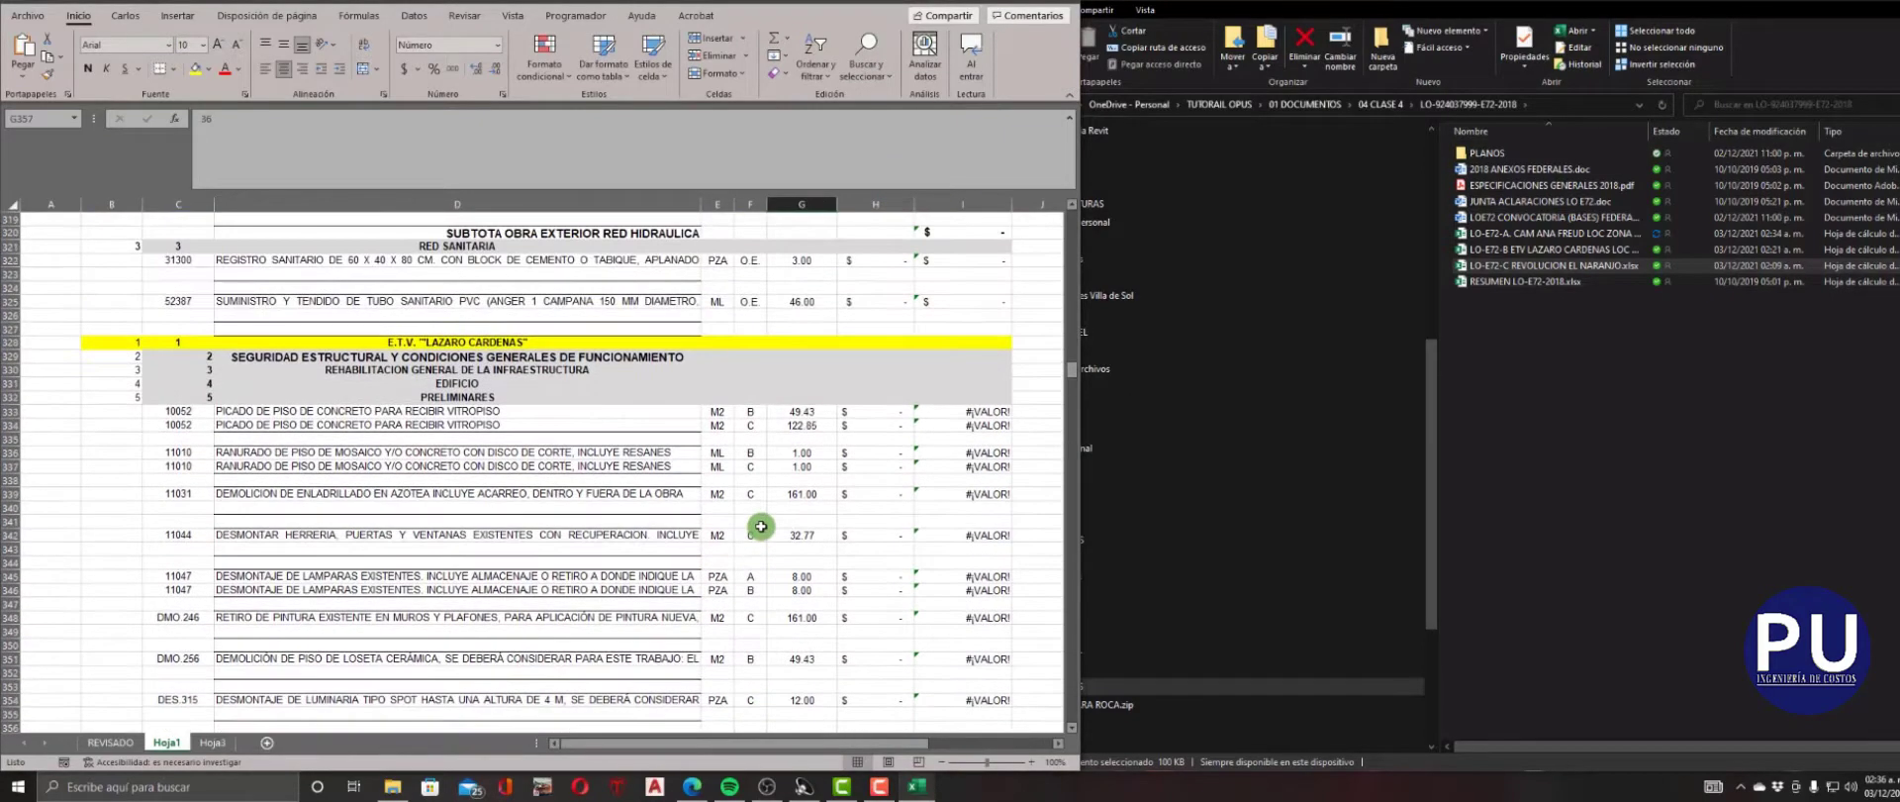
pyautogui.scroll(10, 761, 526)
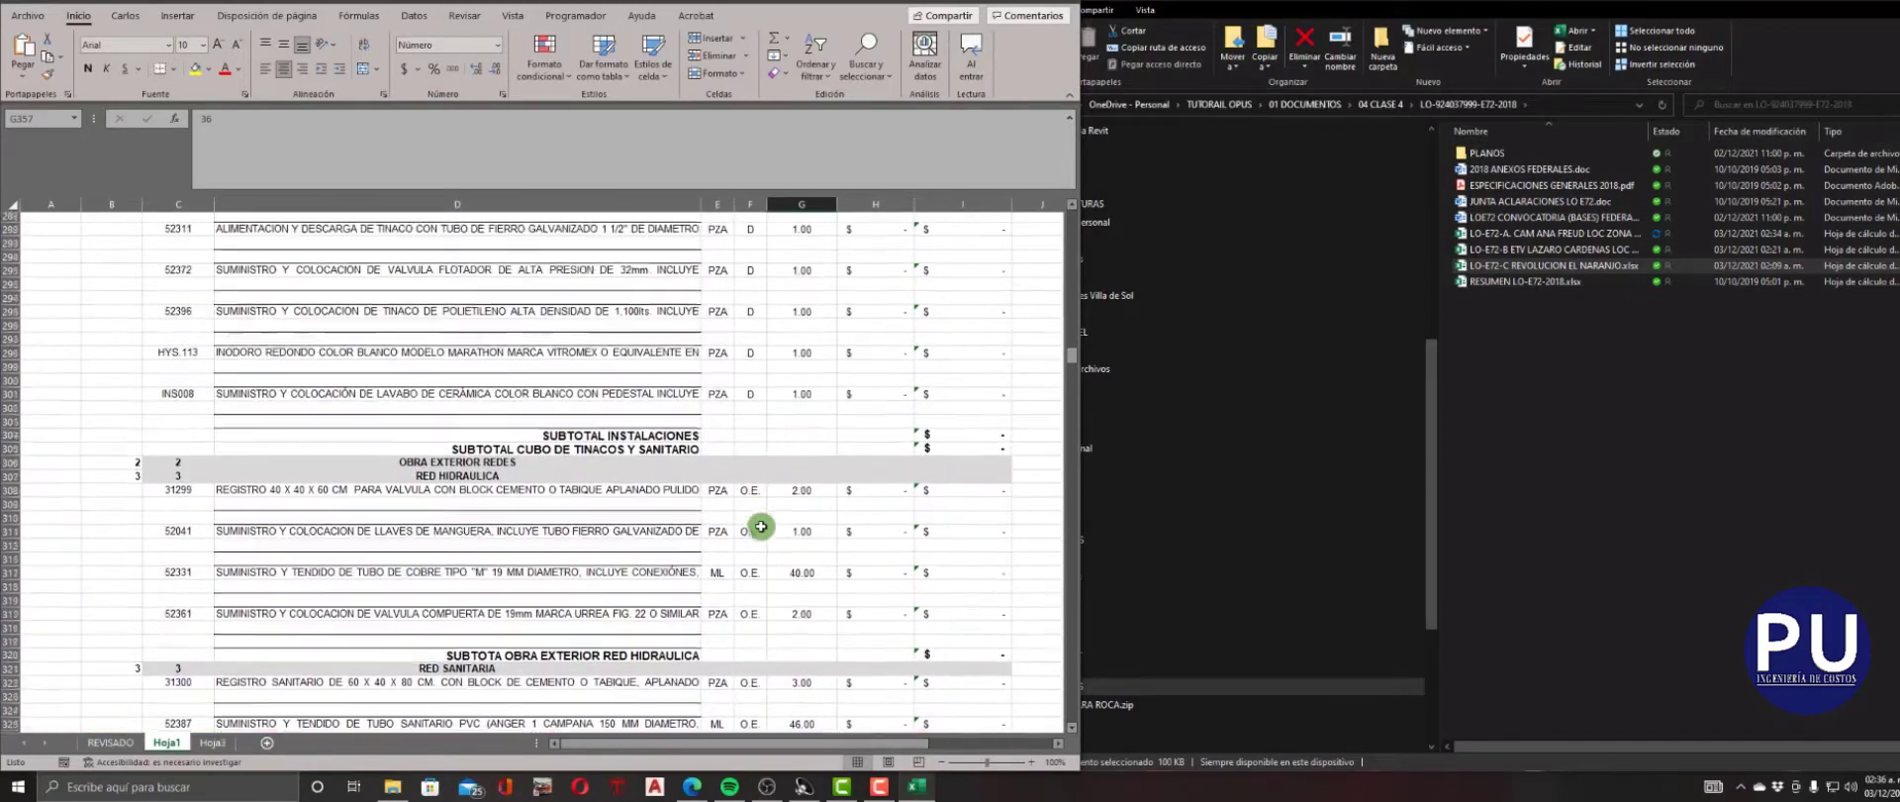
pyautogui.scroll(9, 761, 527)
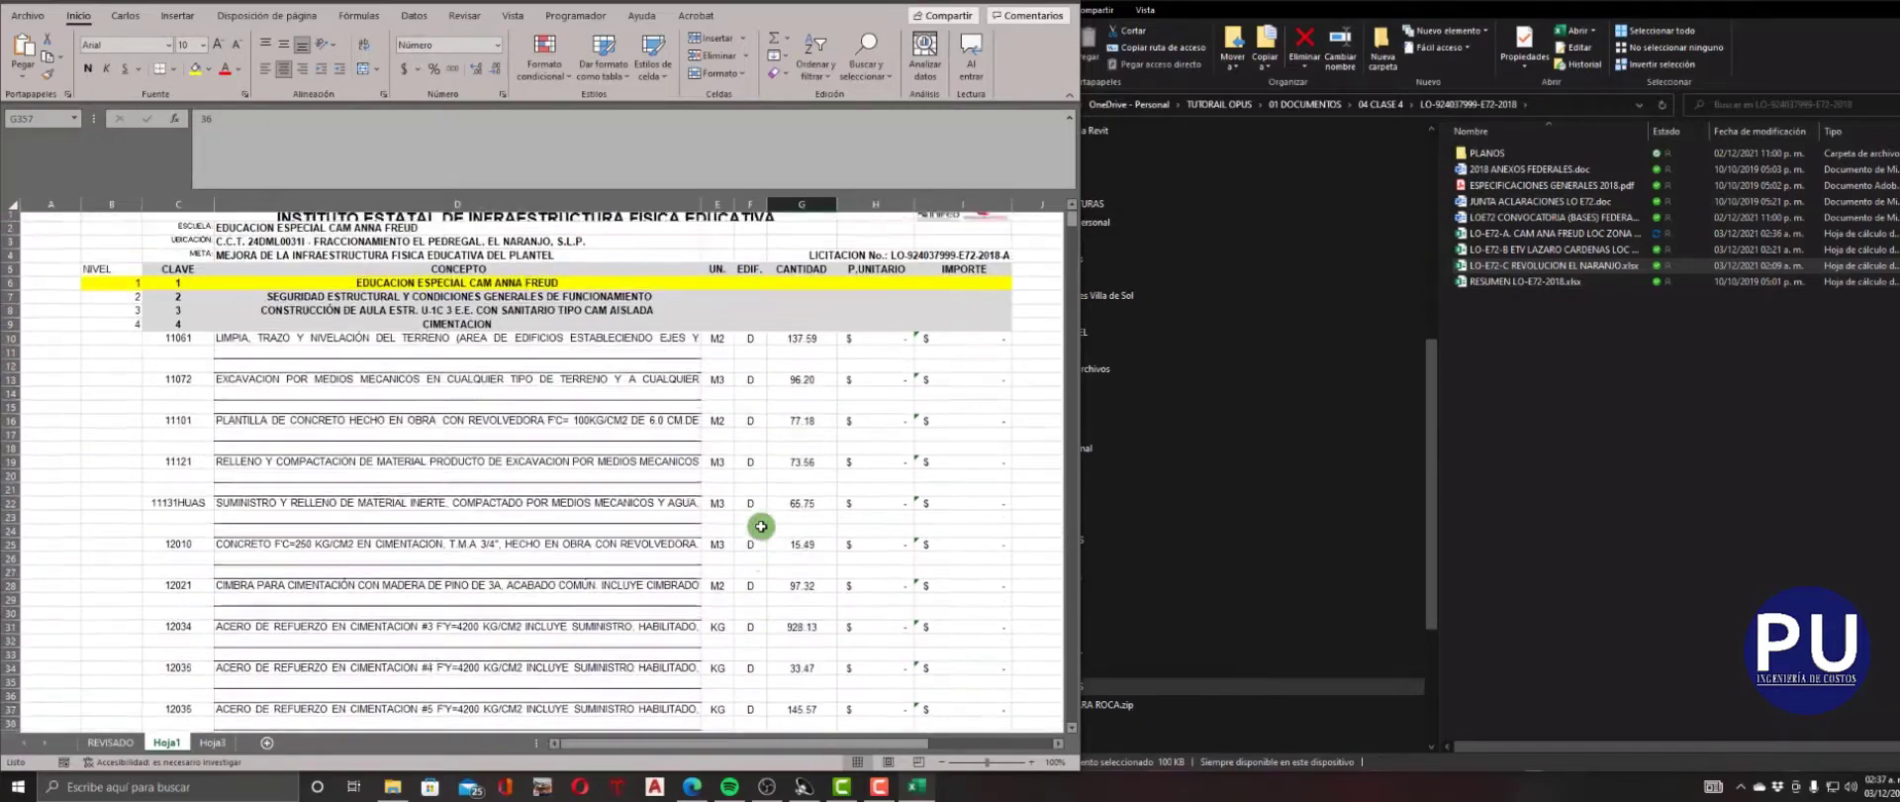
pyautogui.moveTo(87, 274); pyautogui.dragTo(1005, 274)
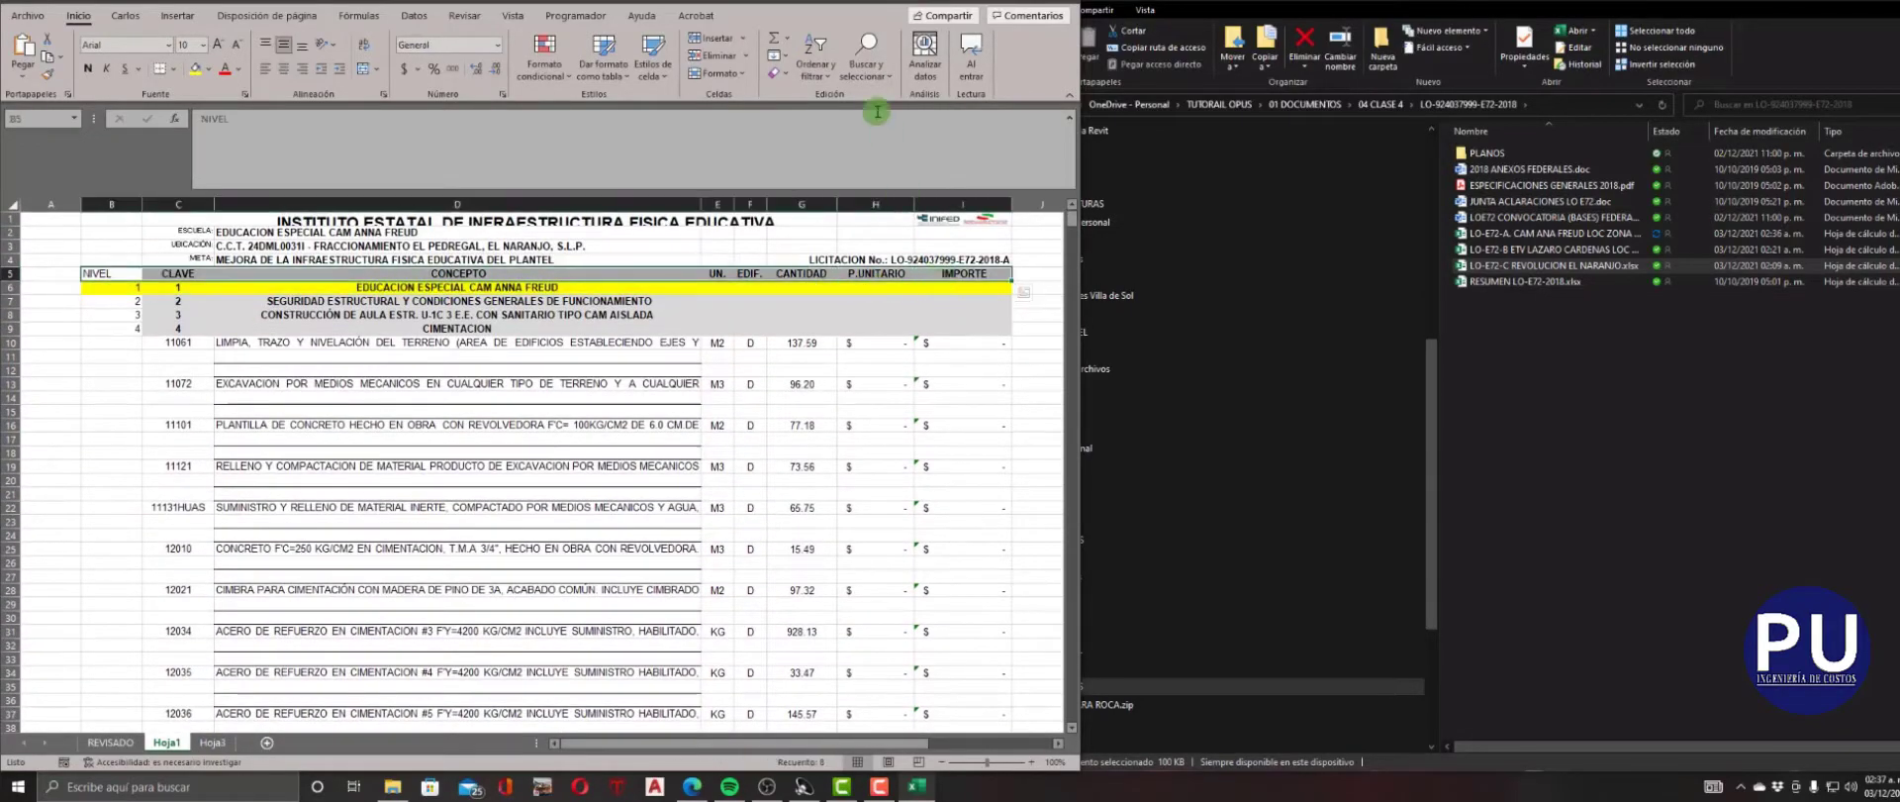
pyautogui.click(828, 85)
pyautogui.click(835, 162)
pyautogui.click(800, 369)
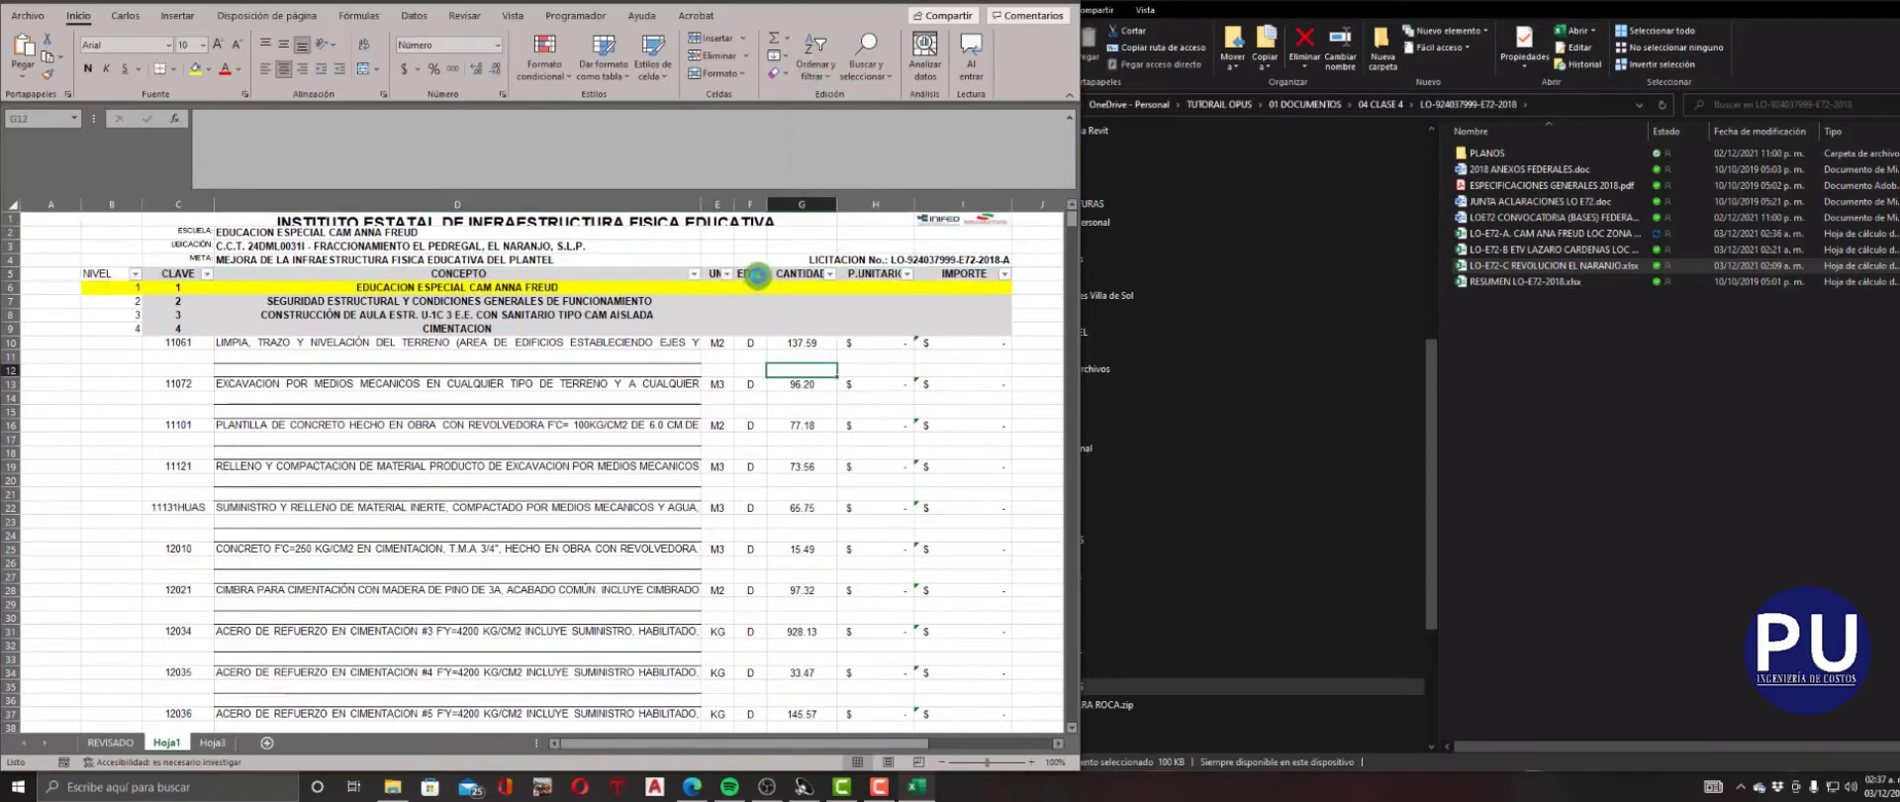
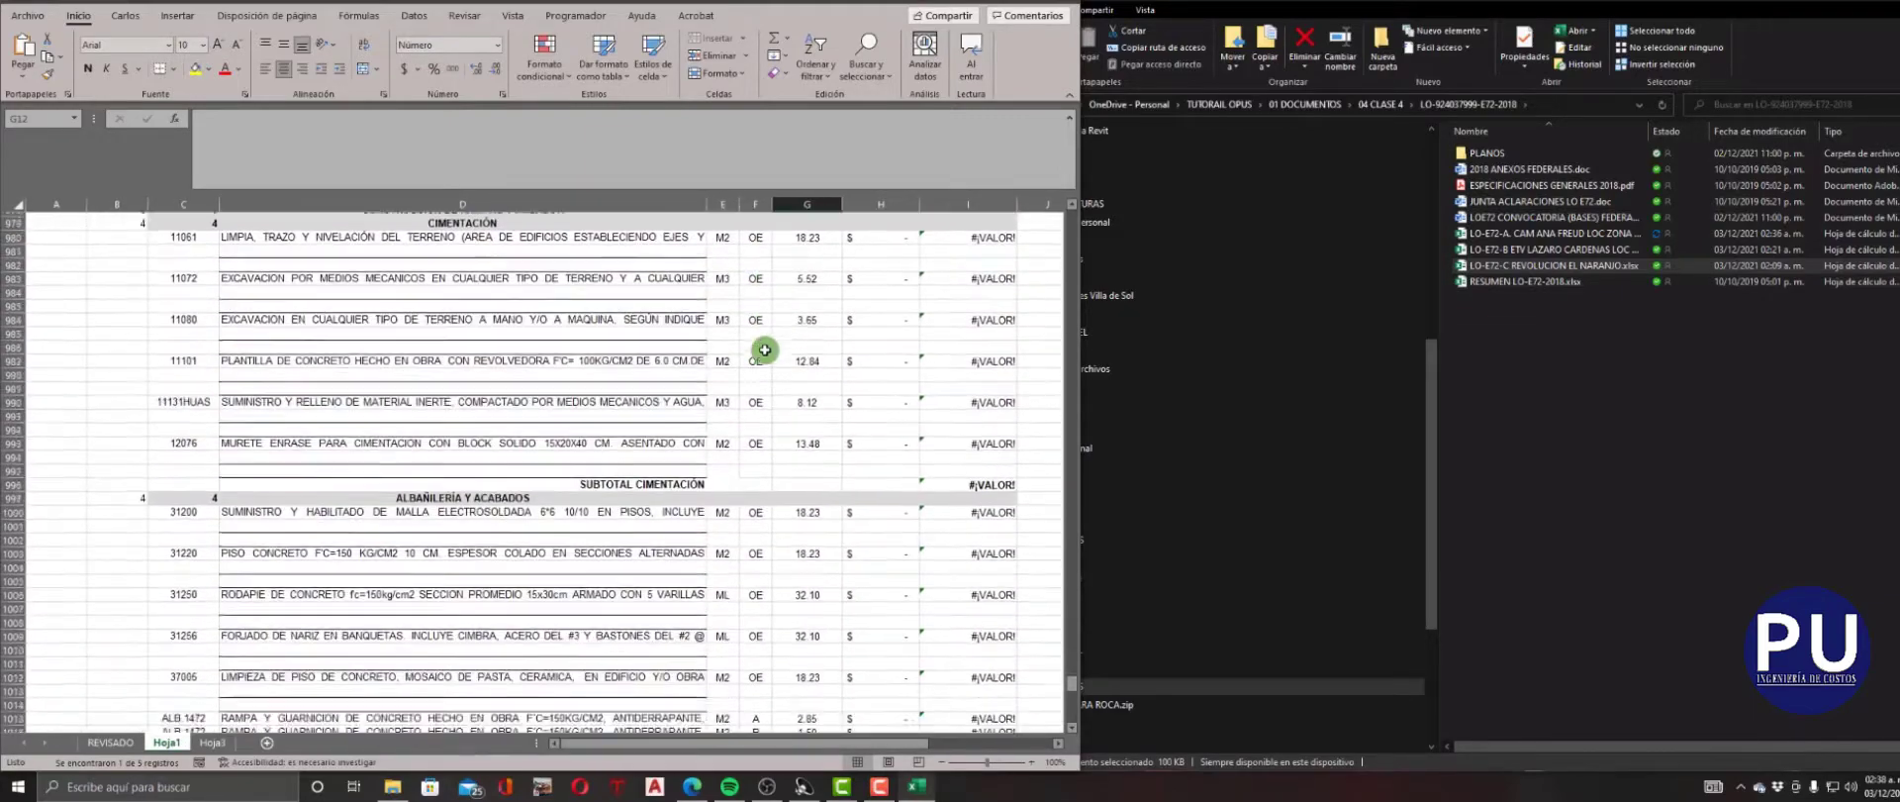
# Check the filter lists of the CONCEPTO and CLAVE header cells without applying any filter.
pyautogui.scroll(-3, 765, 376)
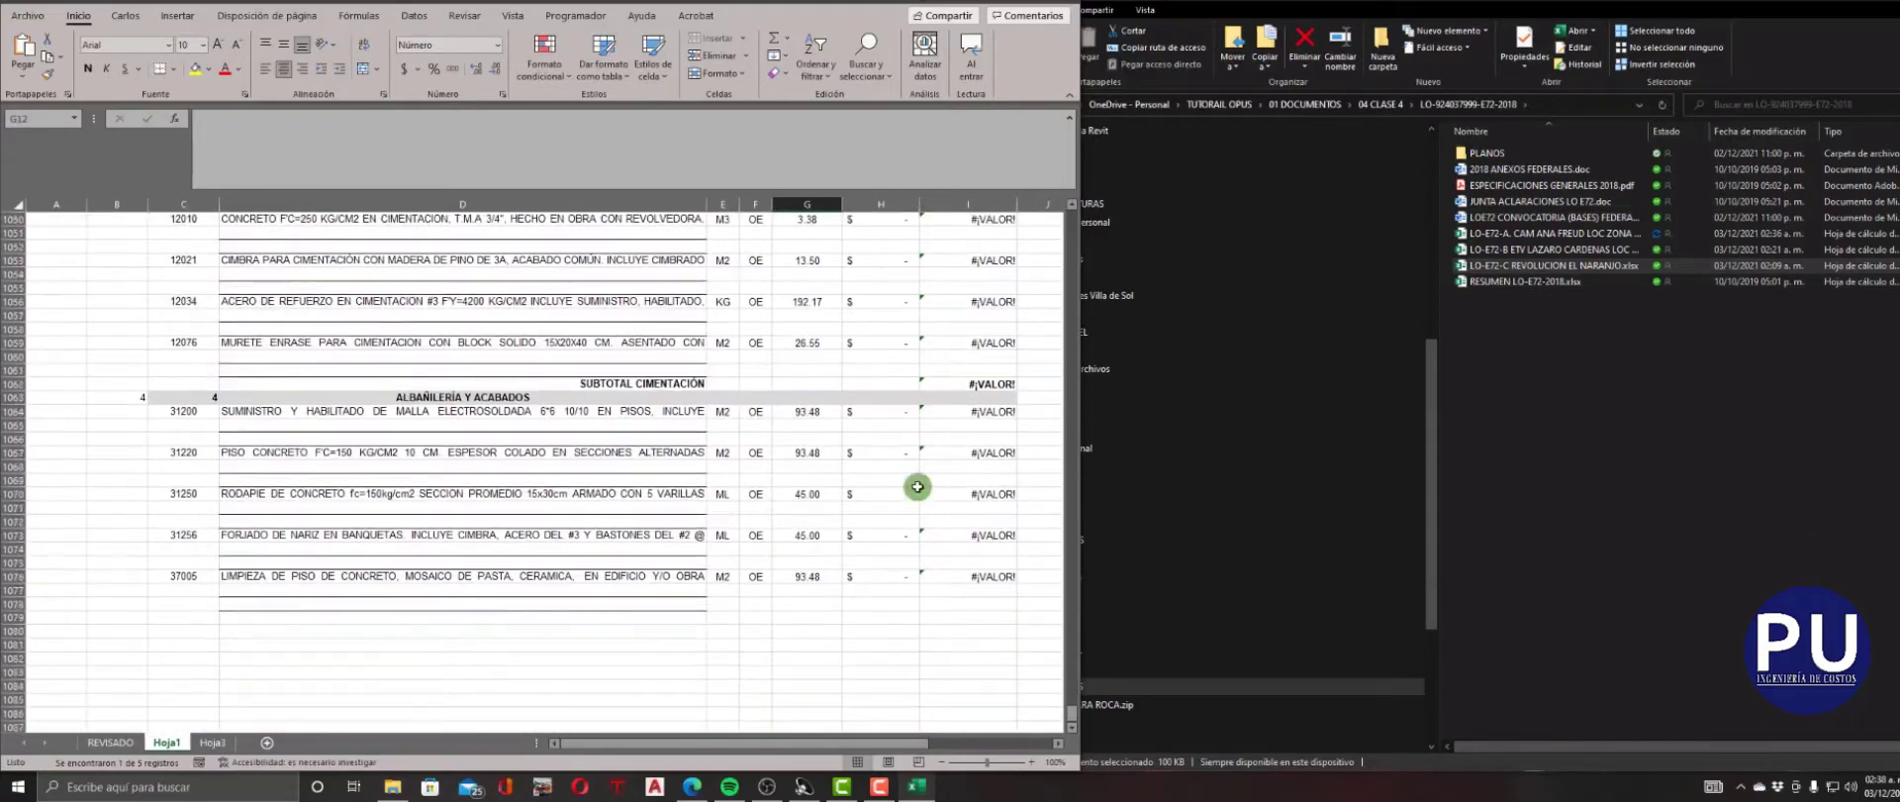
pyautogui.moveTo(1072, 699); pyautogui.dragTo(1069, 219)
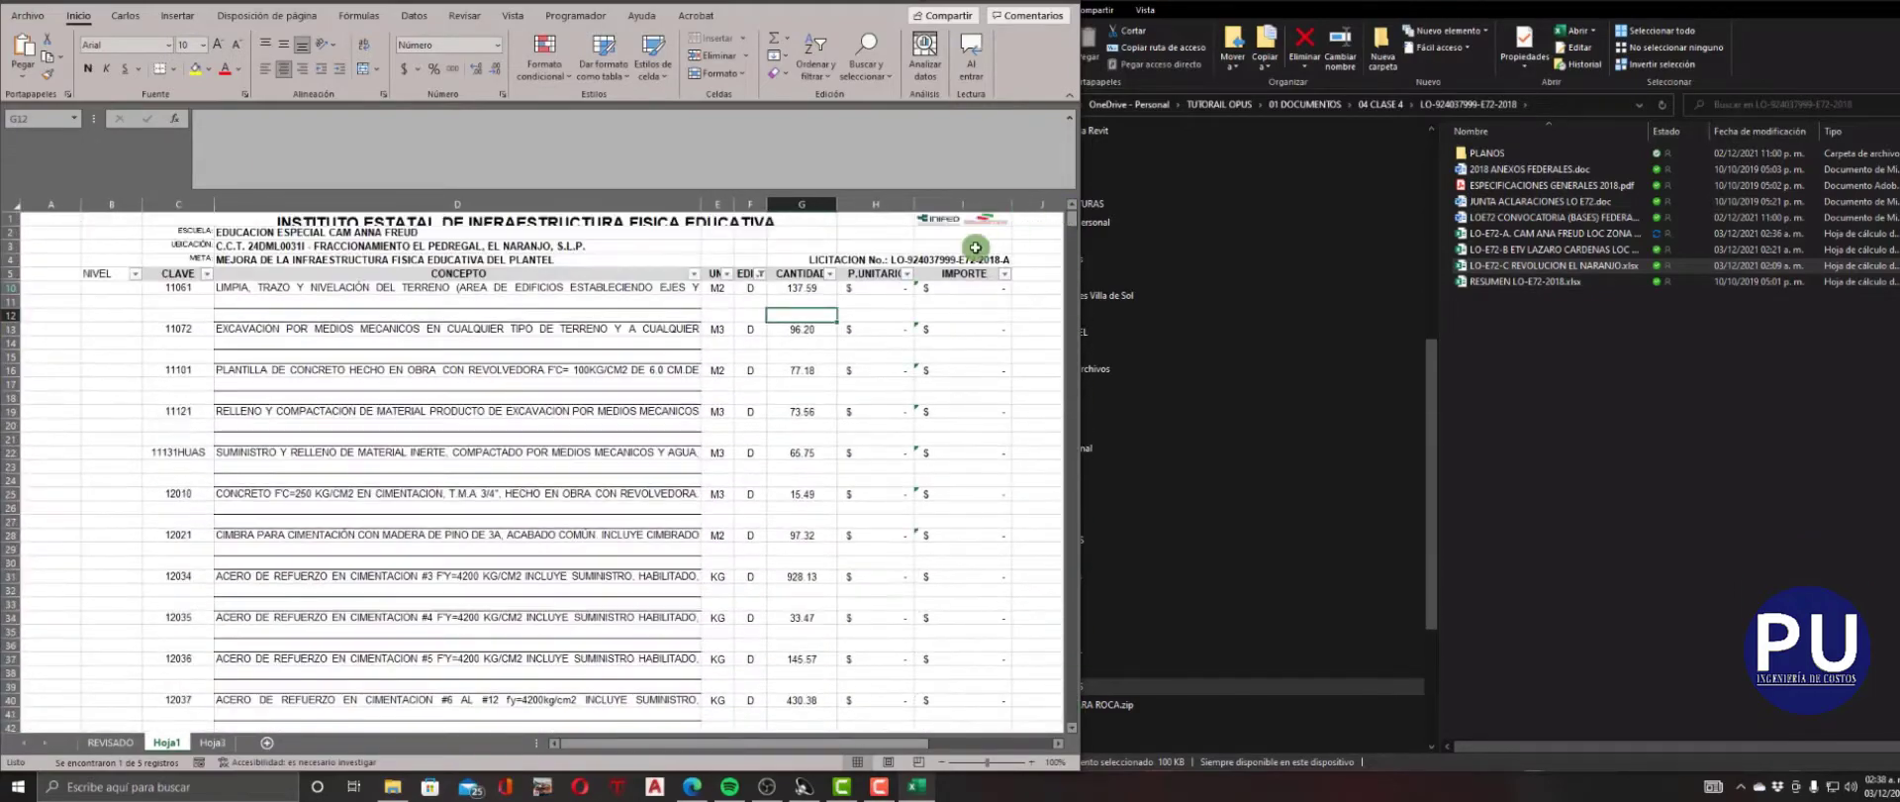
pyautogui.click(760, 273)
pyautogui.click(629, 375)
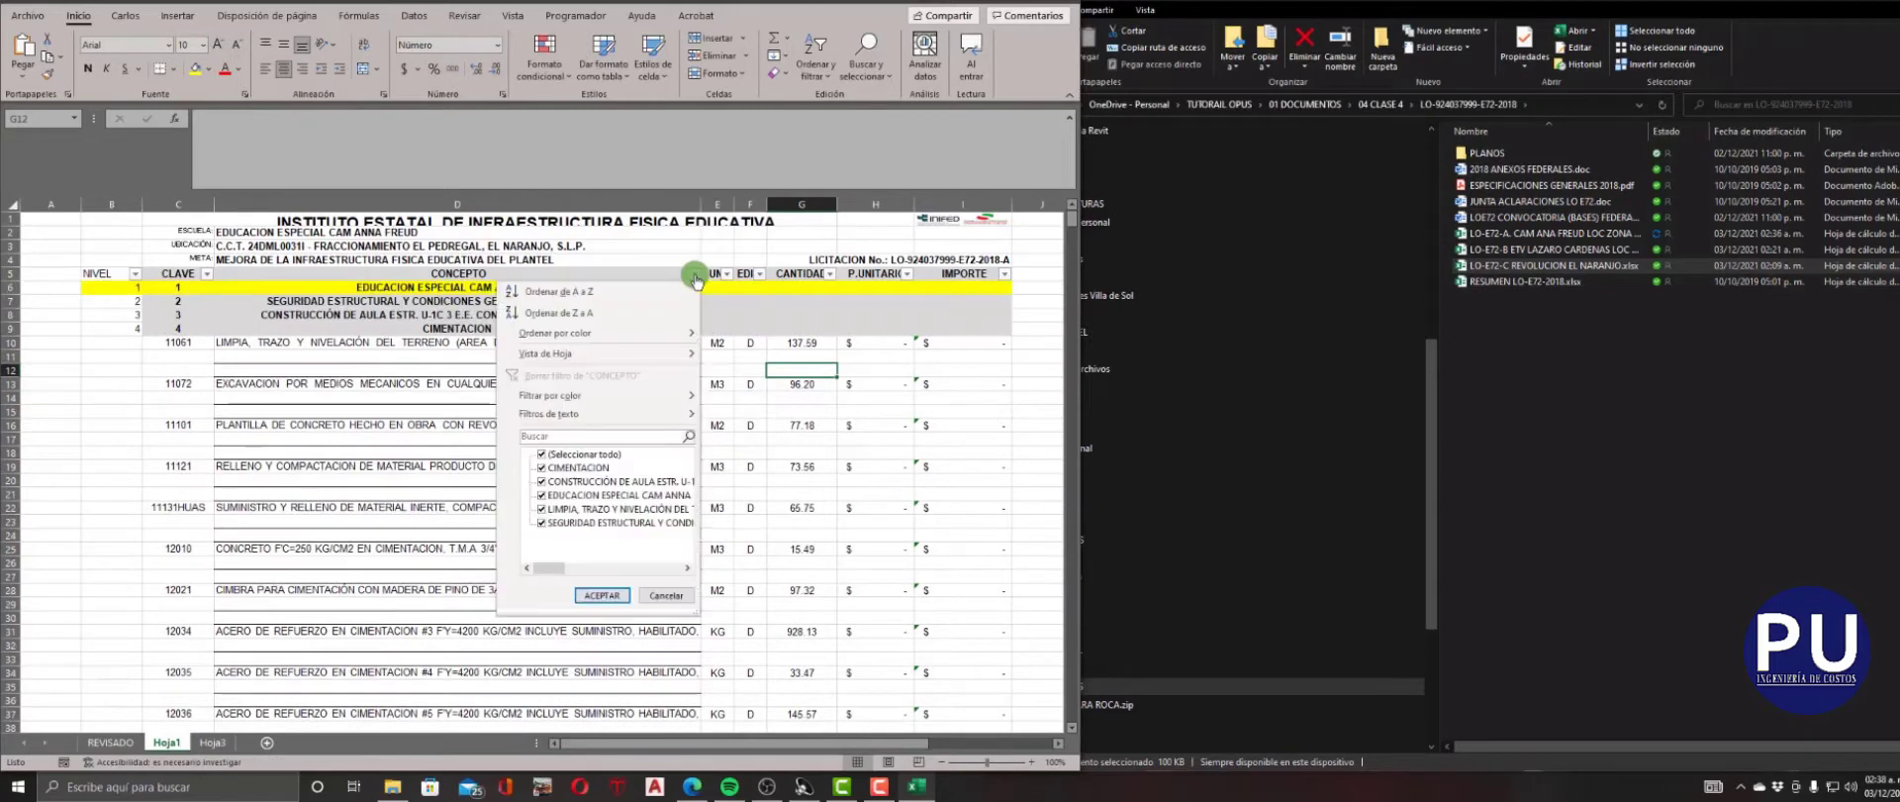
pyautogui.click(669, 595)
pyautogui.click(207, 273)
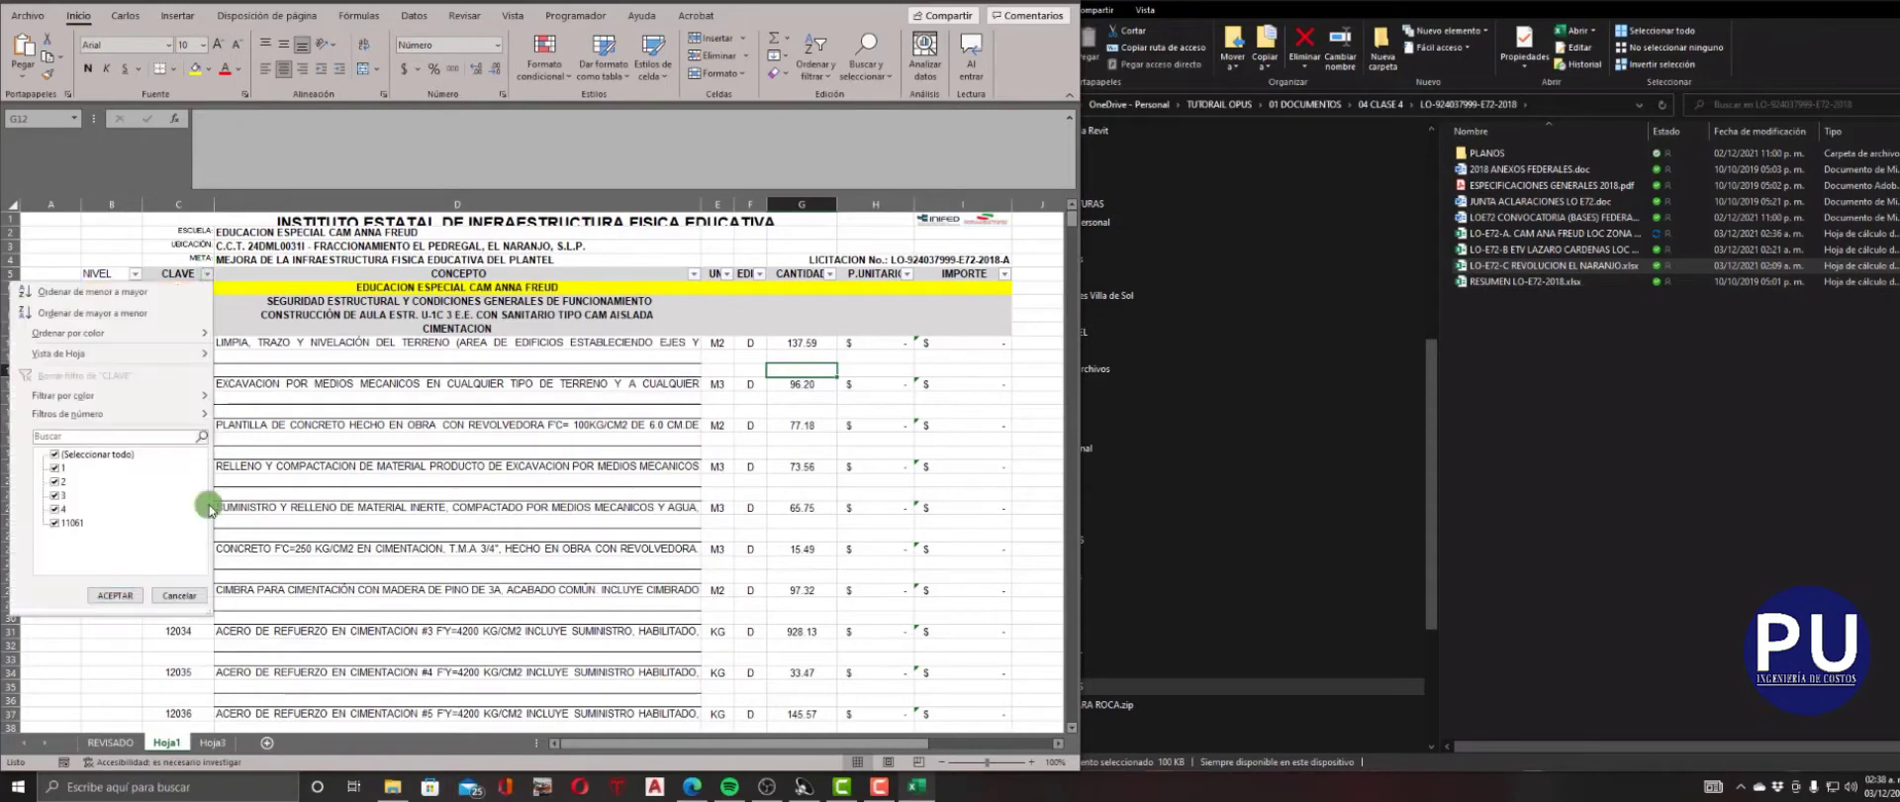
pyautogui.click(355, 460)
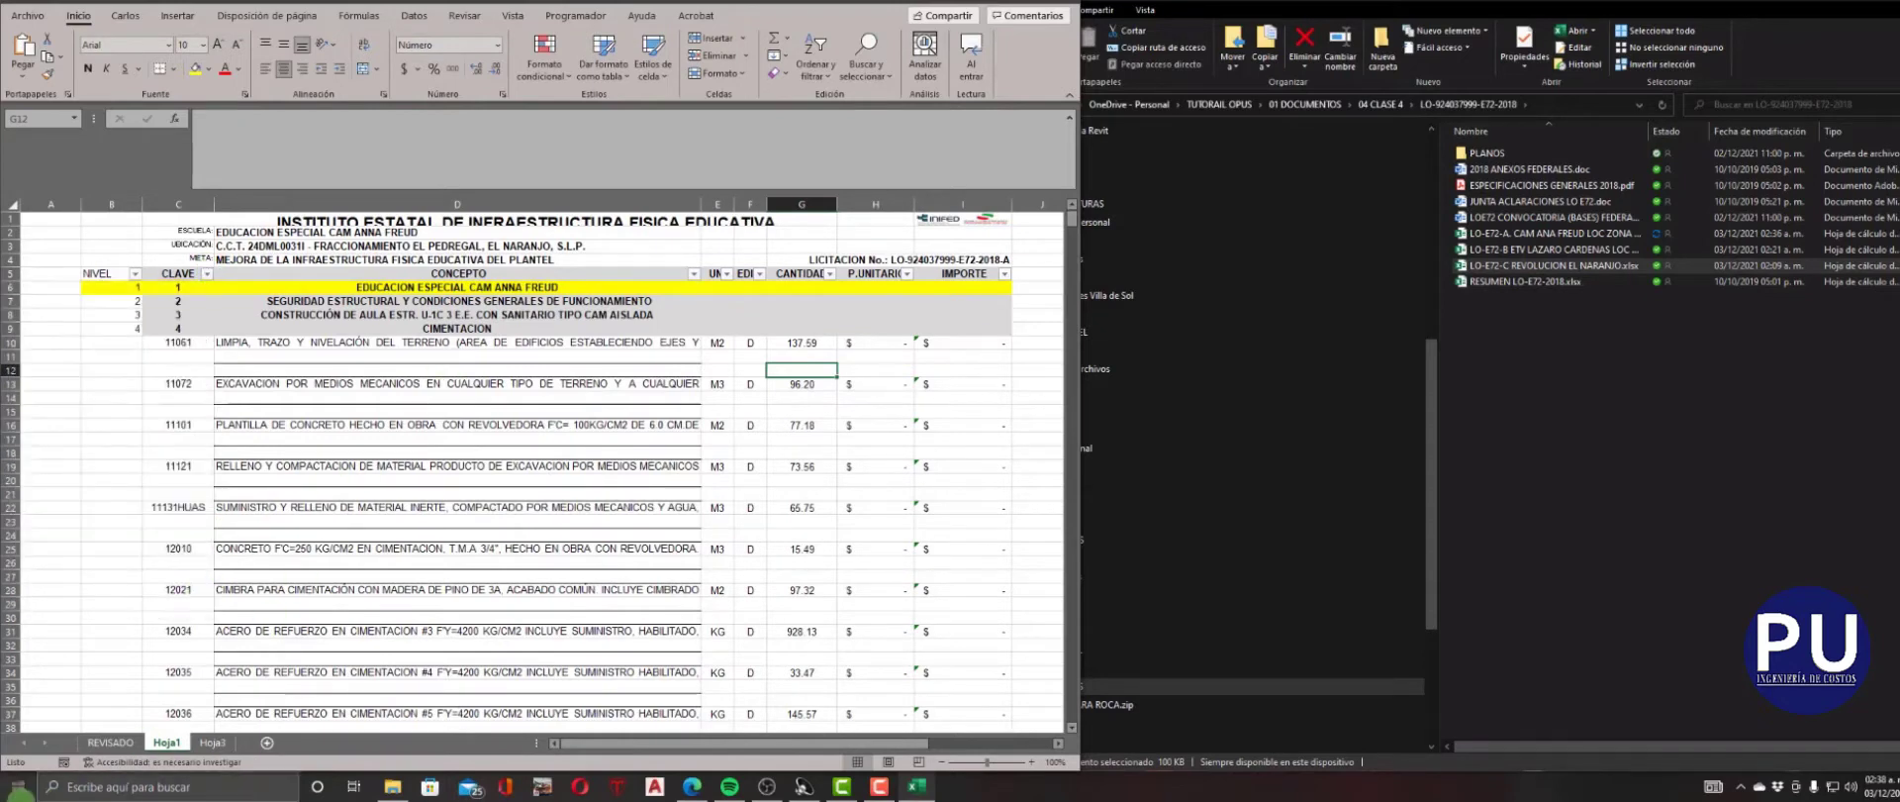
pyautogui.click(58, 781)
pyautogui.write('EDI')
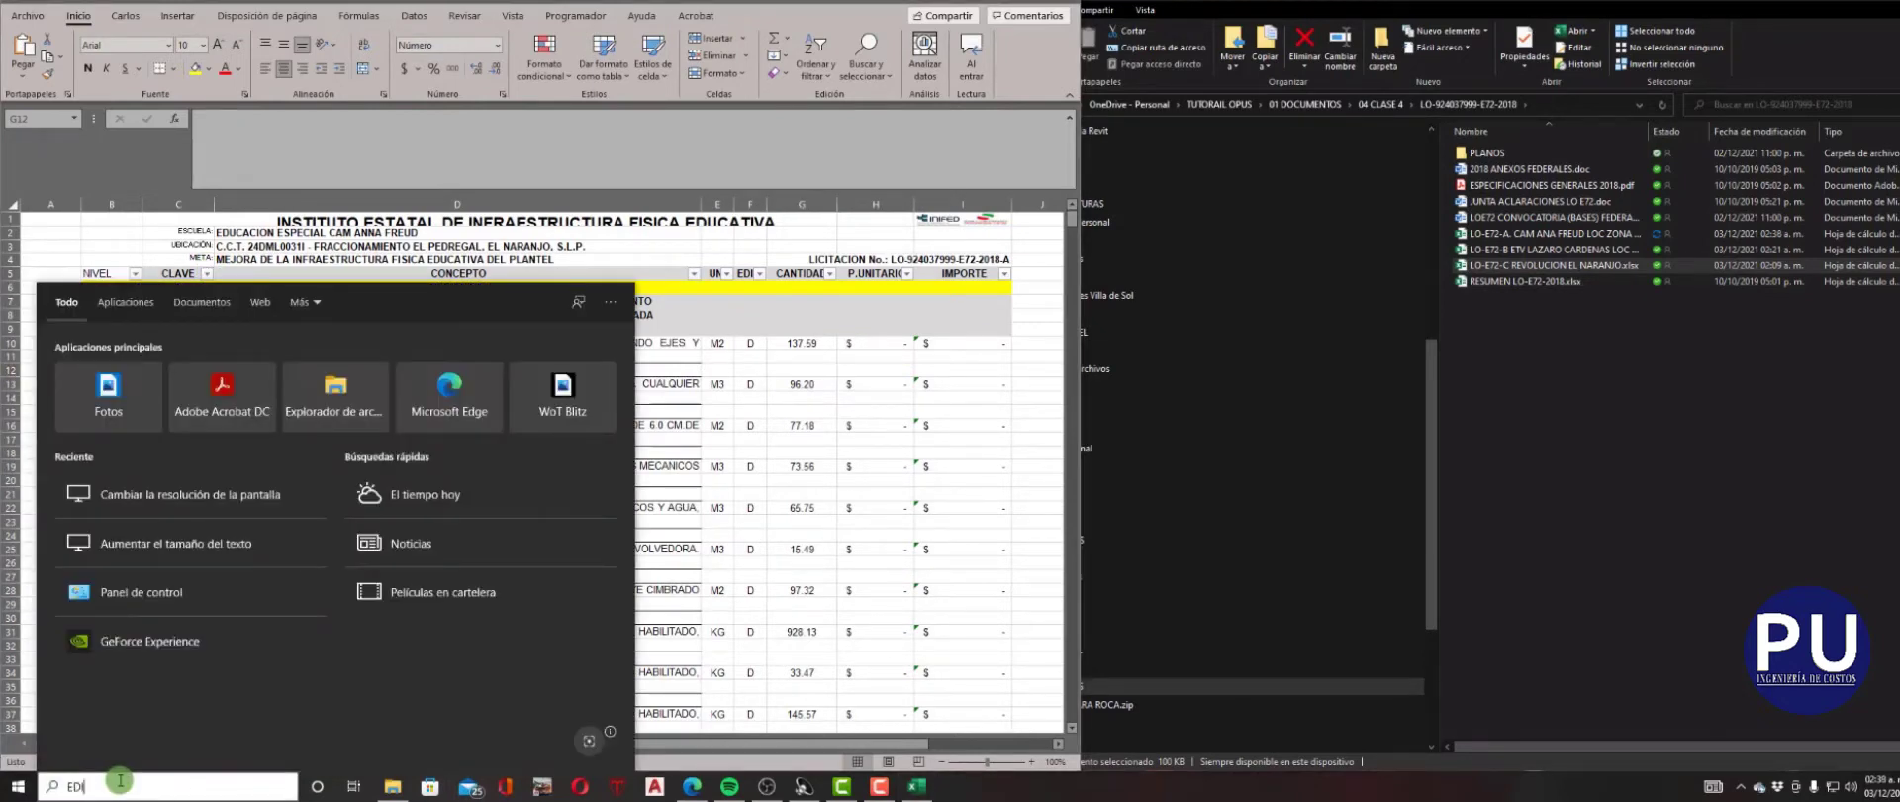
pyautogui.press('BackSpace')
pyautogui.press('BackSpace')
pyautogui.press('BackSpace')
pyautogui.click(748, 567)
# Open Word with a new blank document and place it side by side with the Excel workbook.
pyautogui.click(204, 789)
pyautogui.write('WORD')
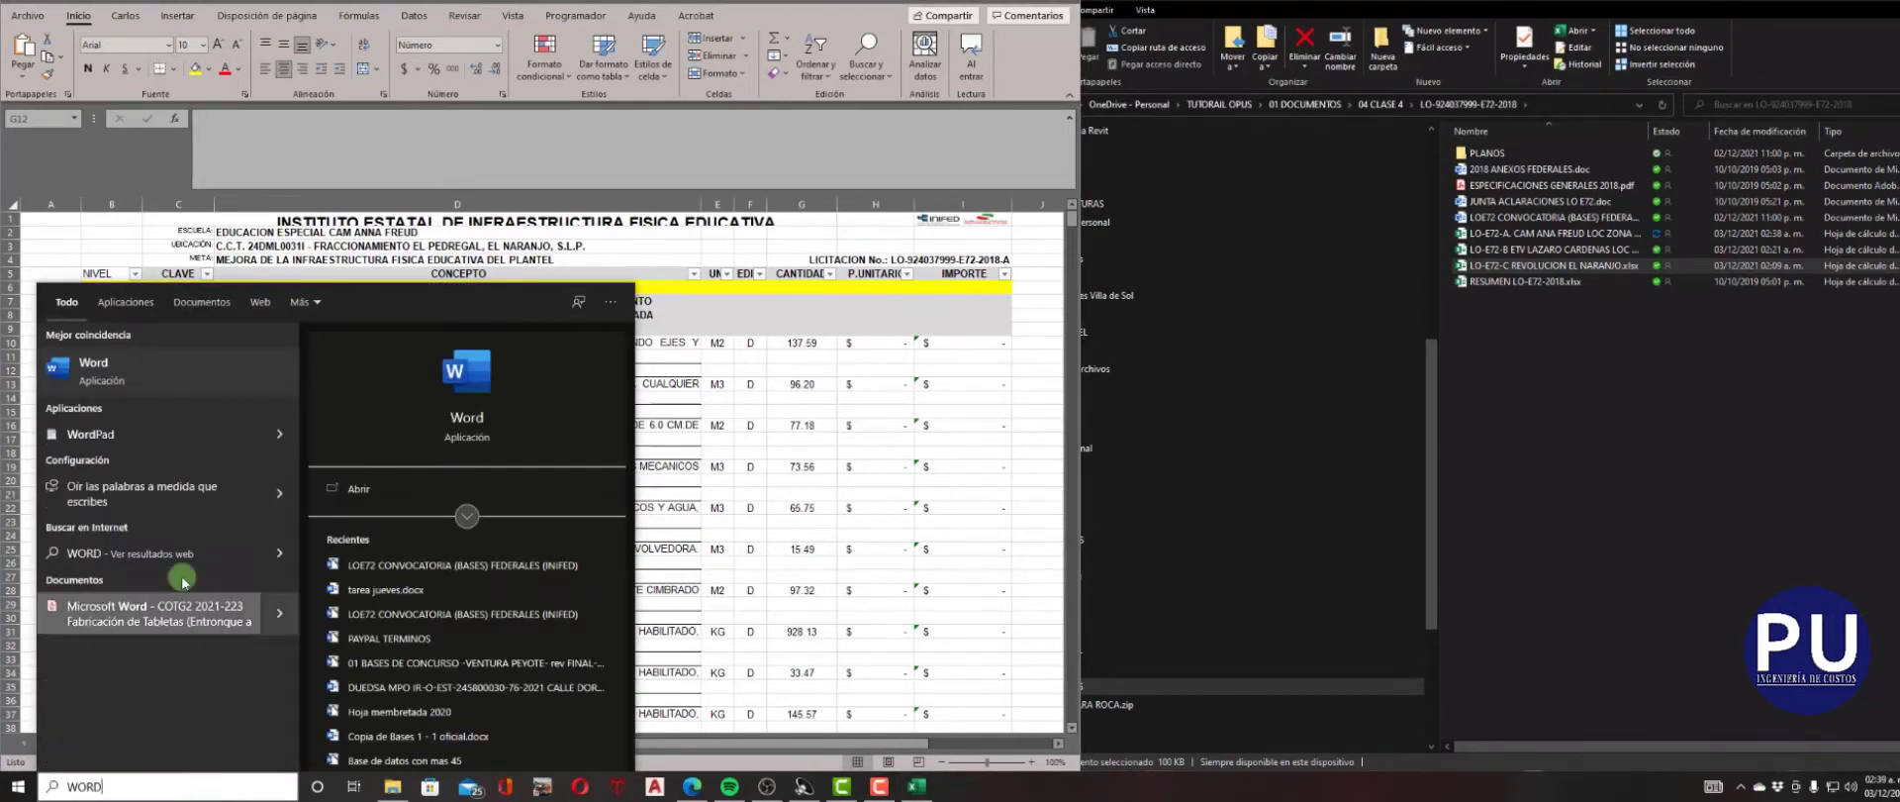
pyautogui.click(129, 372)
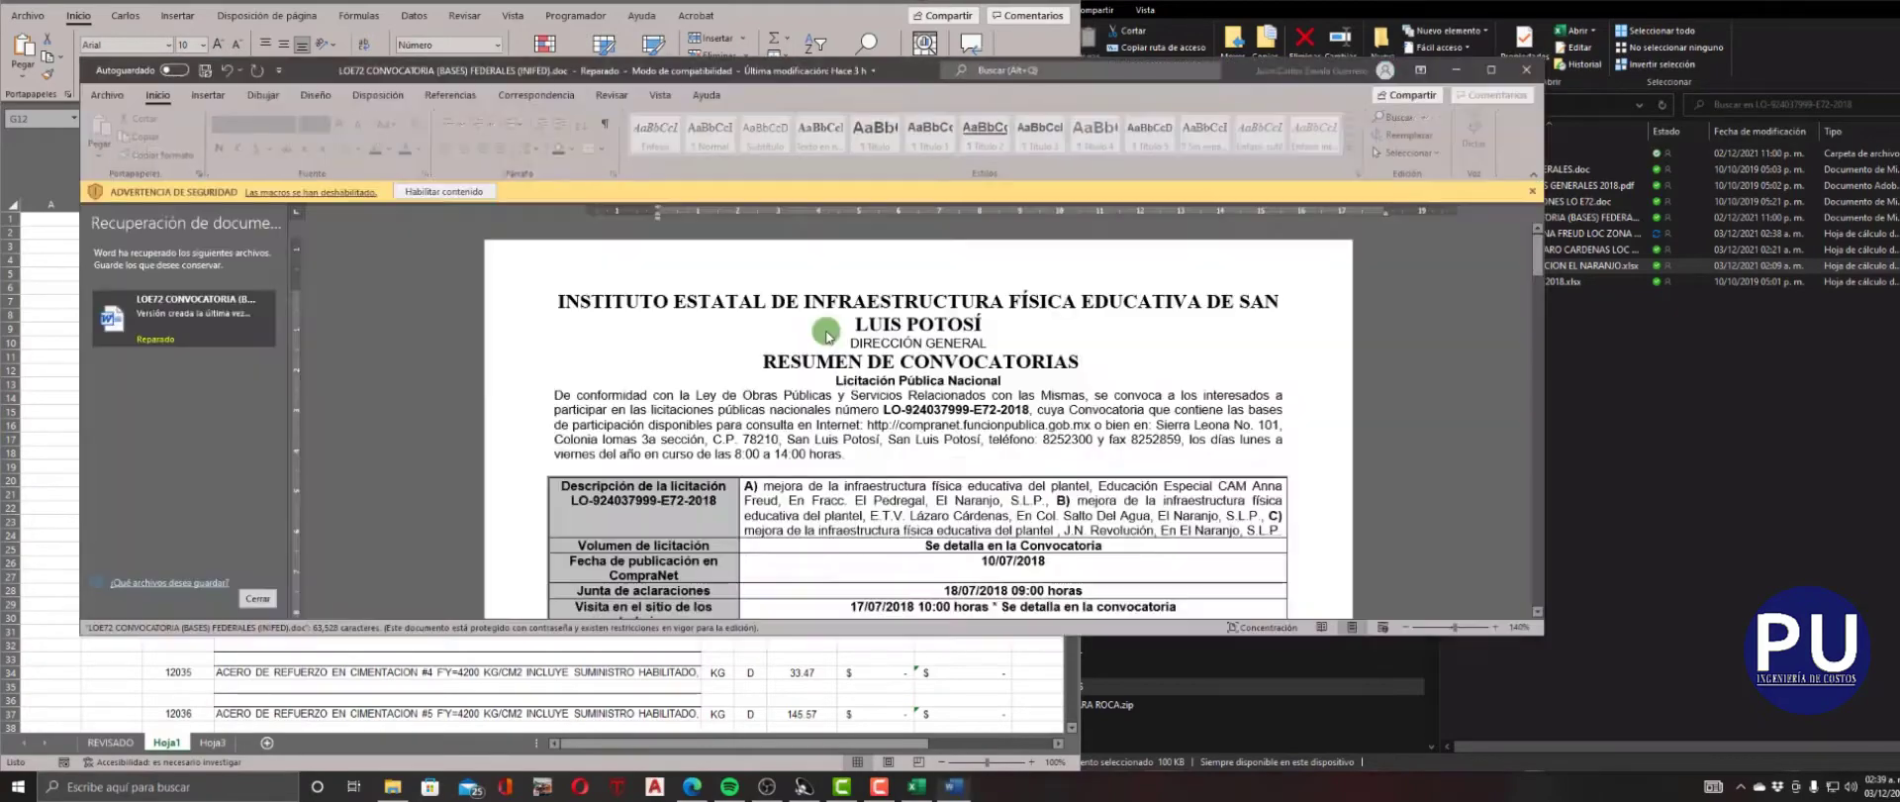
pyautogui.click(106, 94)
pyautogui.click(286, 208)
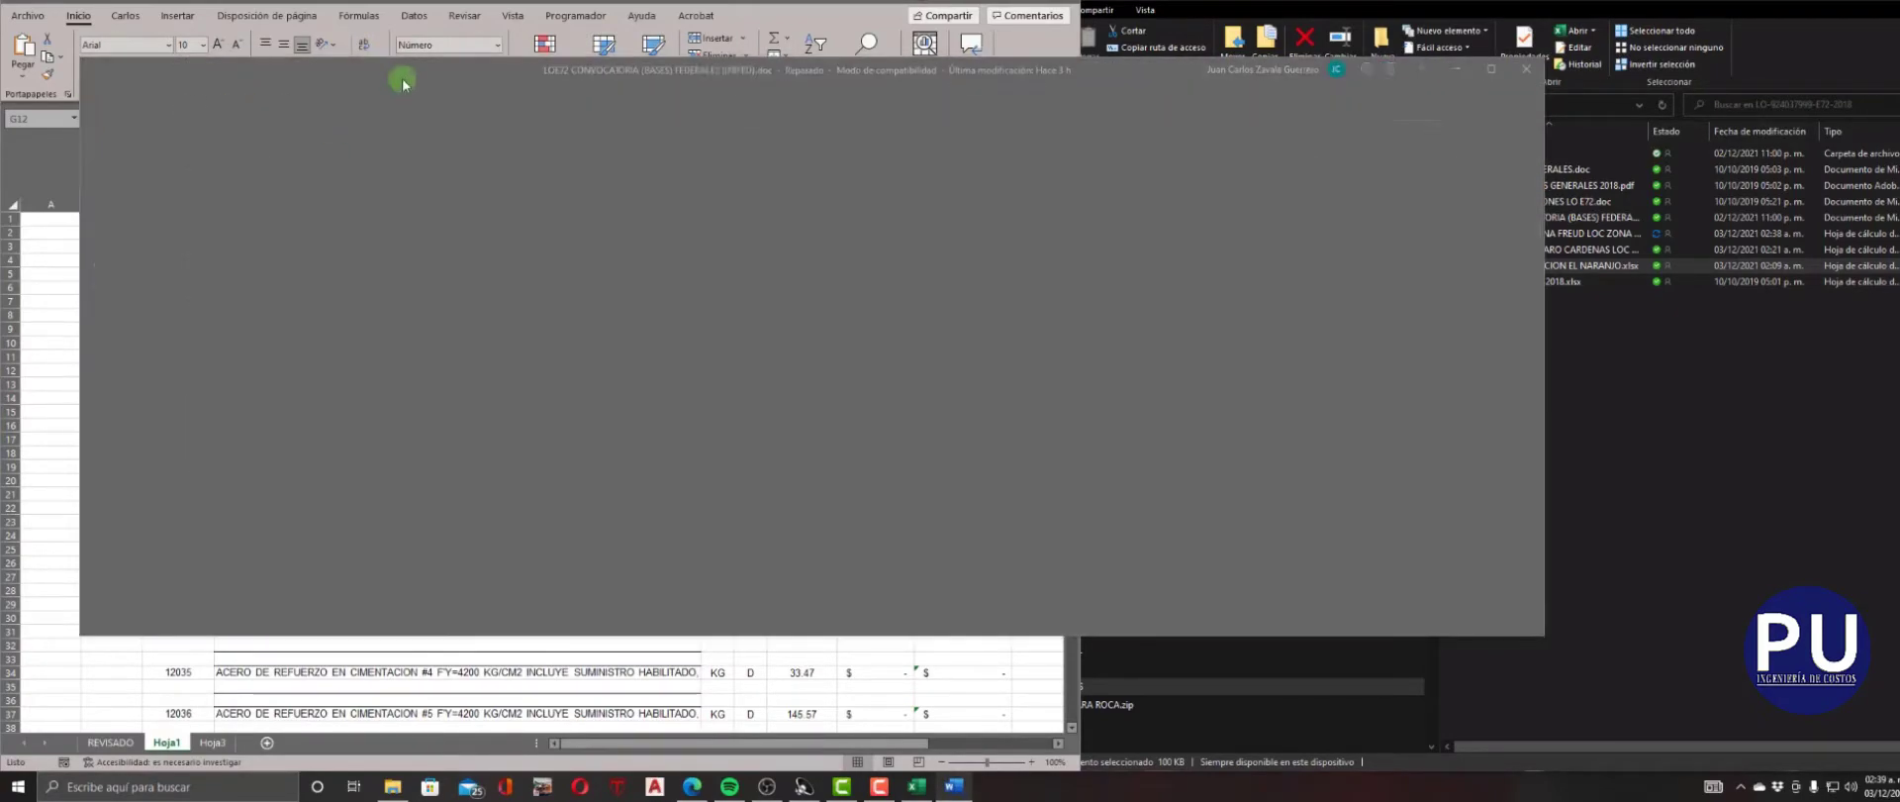
pyautogui.press('super+Right')
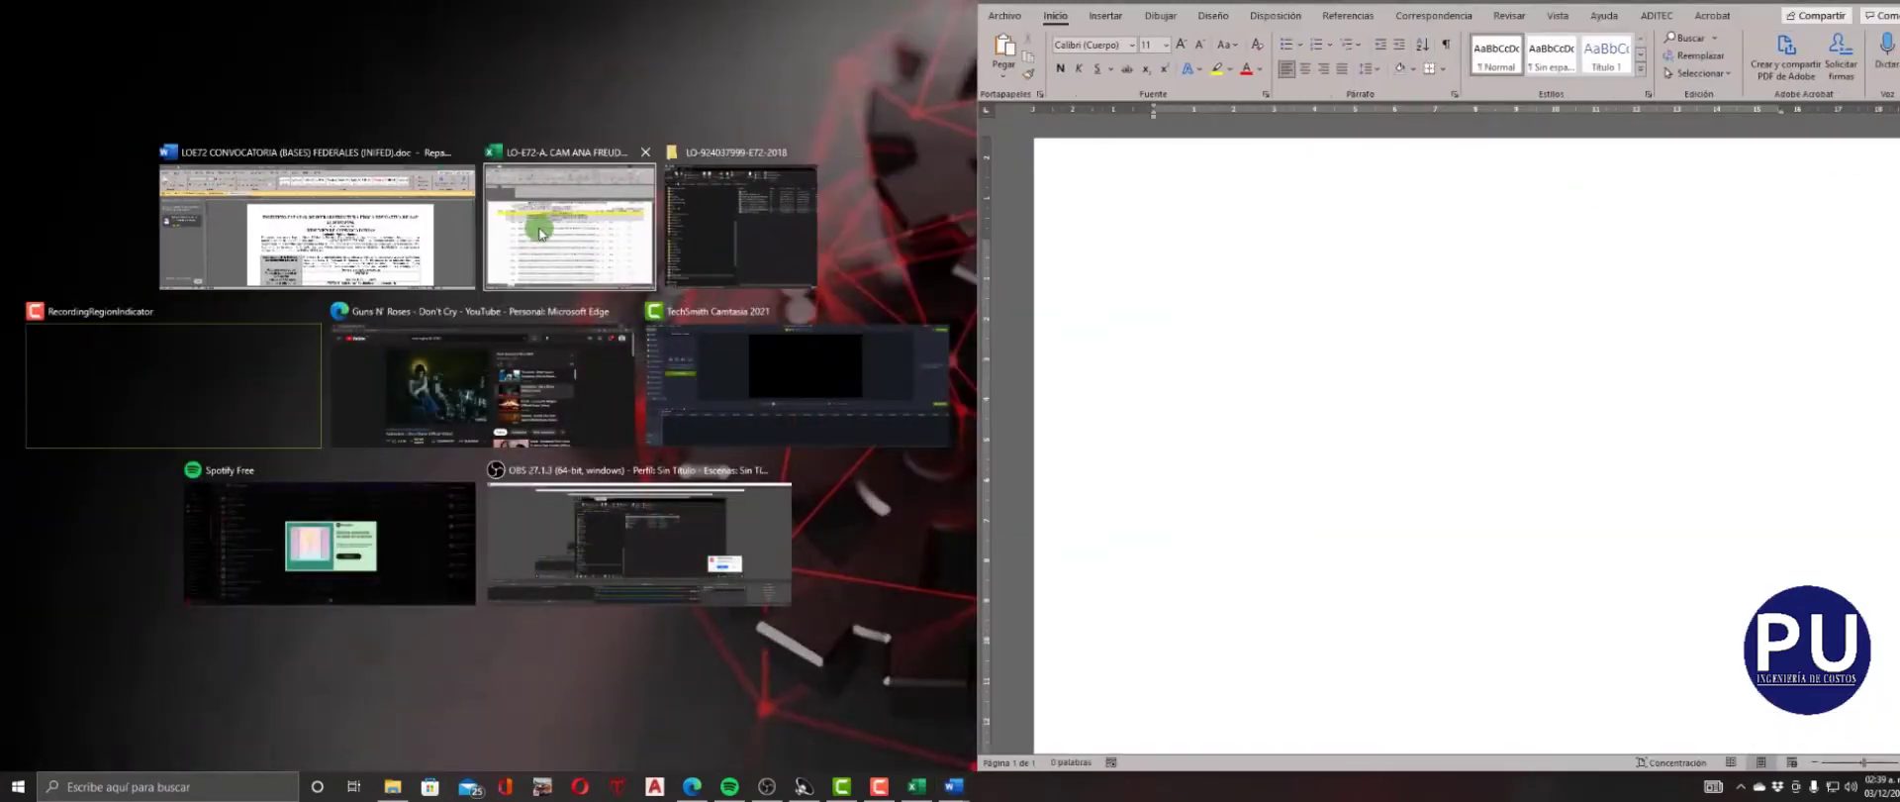
pyautogui.press('Return')
# Write the note "TECLA F5" in the blank Word document.
pyautogui.click(1154, 263)
pyautogui.write('TECLA')
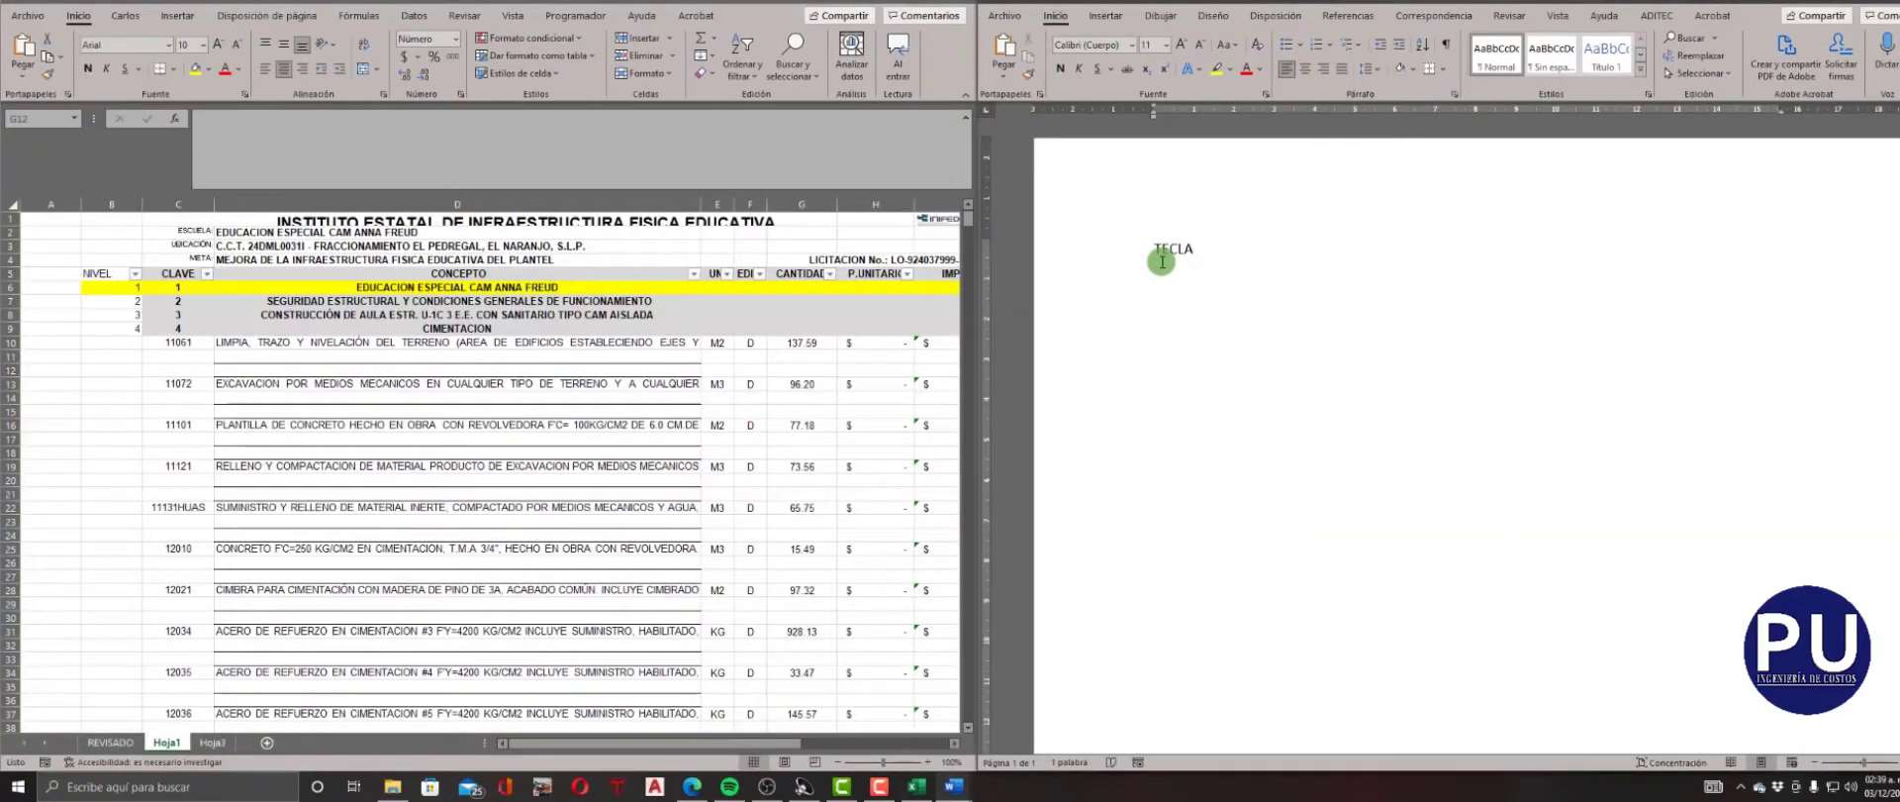
pyautogui.write(' F5')
# In the Excel sheet, select the blank cells of the CLAVE column from its header through row 1079 and delete their entire rows.
pyautogui.click(584, 444)
pyautogui.click(481, 274)
pyautogui.scroll(-9, 481, 274)
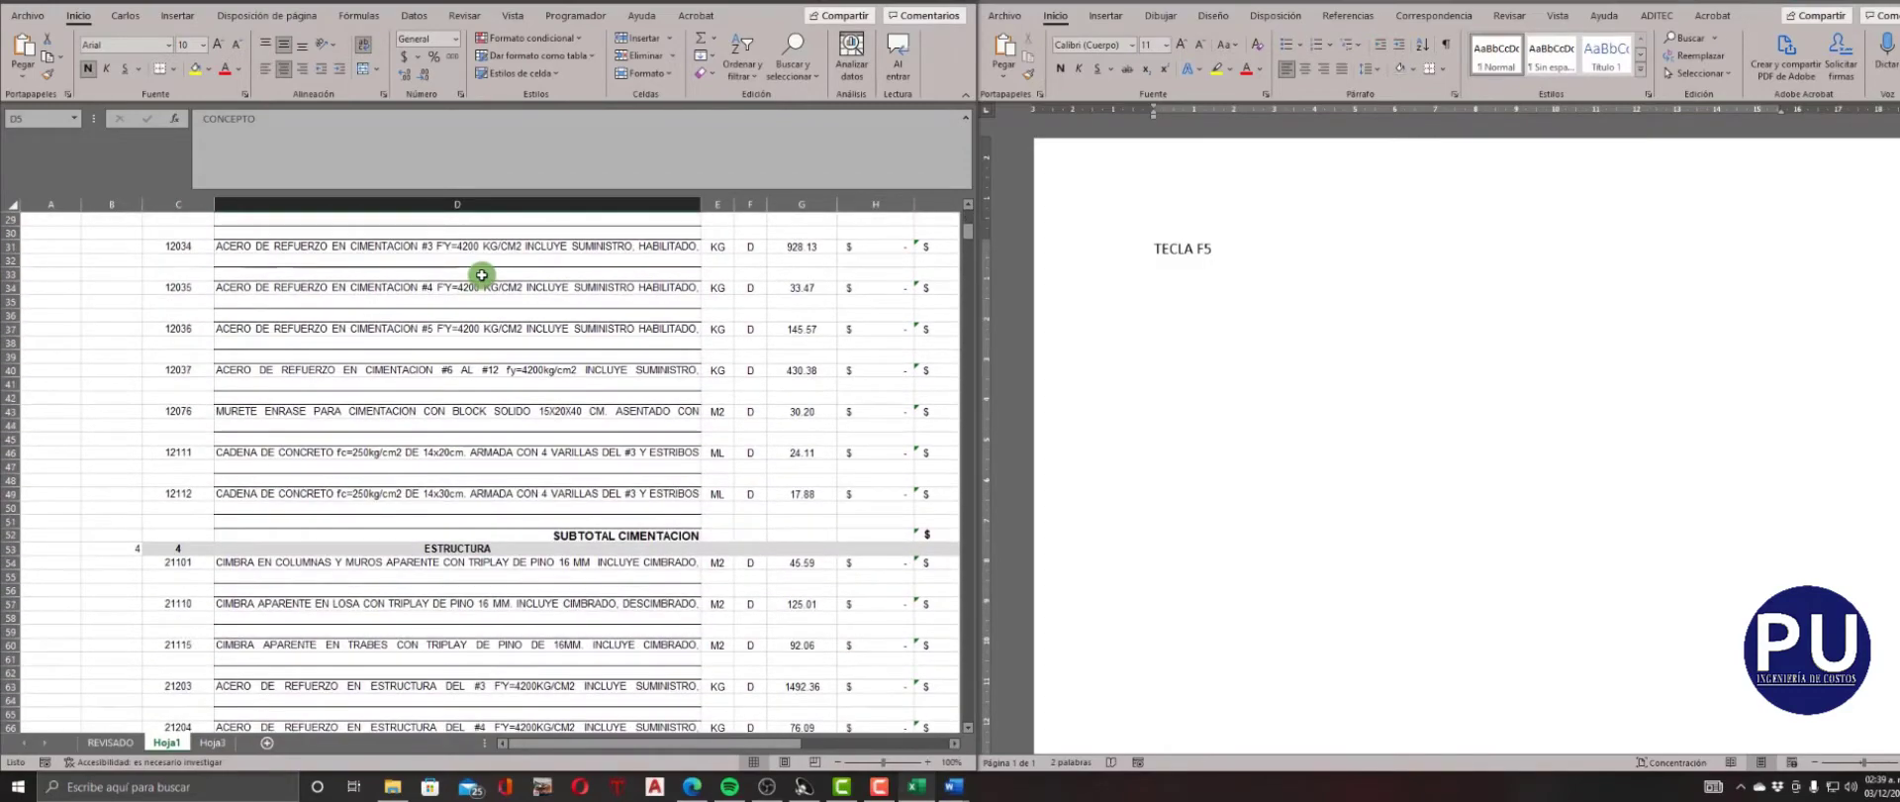
pyautogui.scroll(1, 481, 274)
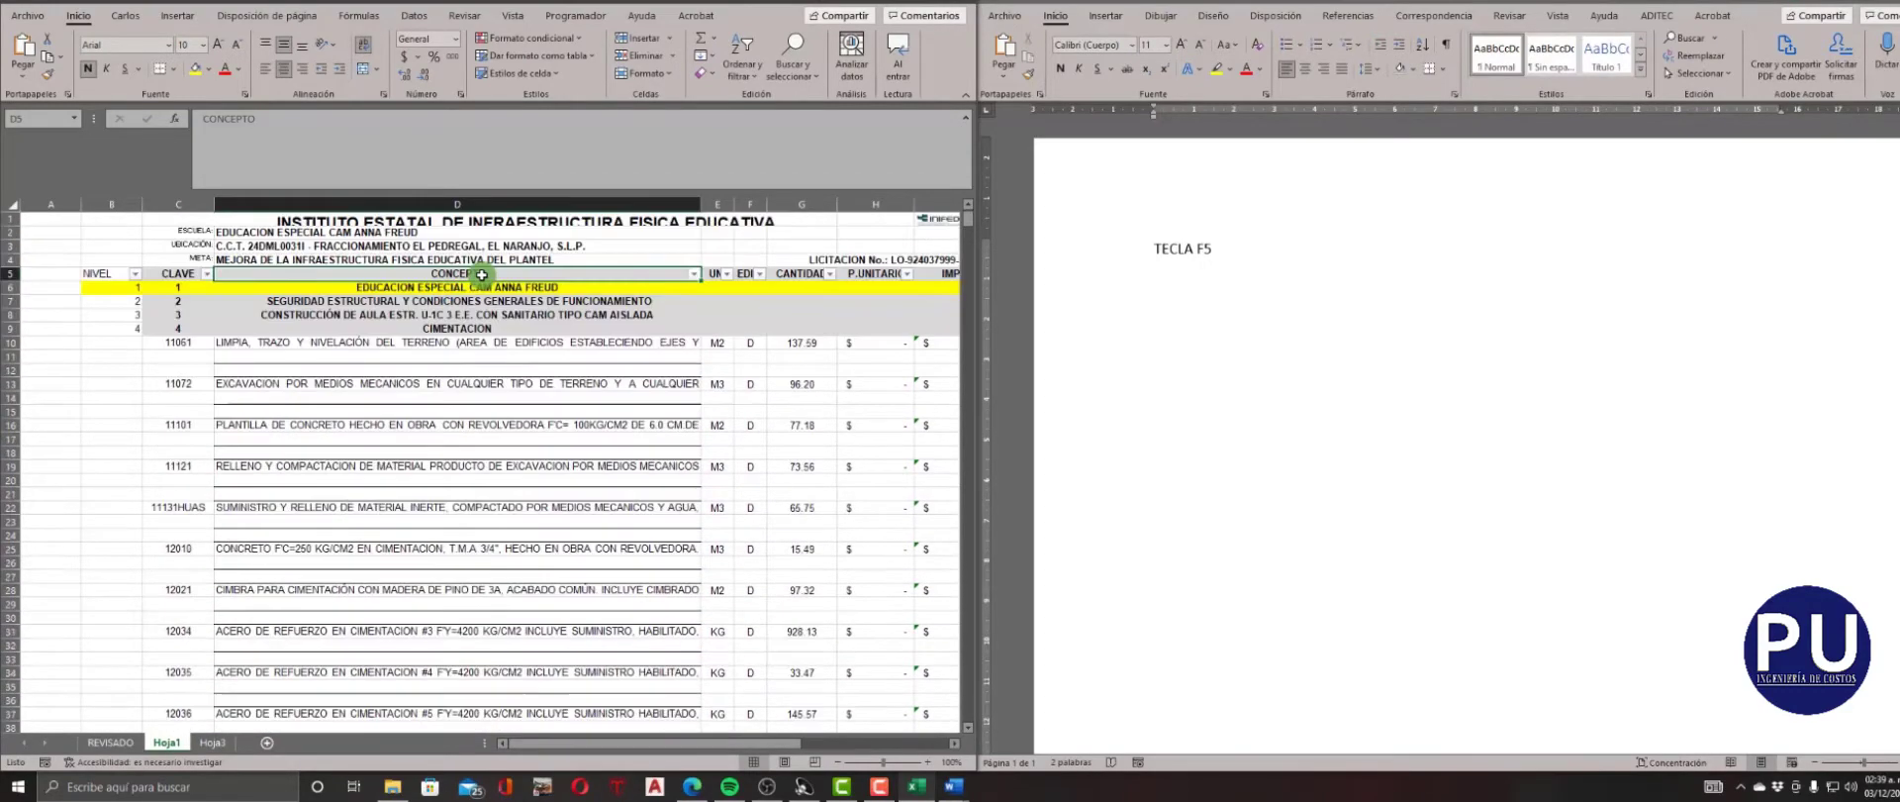
pyautogui.click(195, 273)
pyautogui.scroll(-4, 215, 420)
pyautogui.scroll(-20, 190, 459)
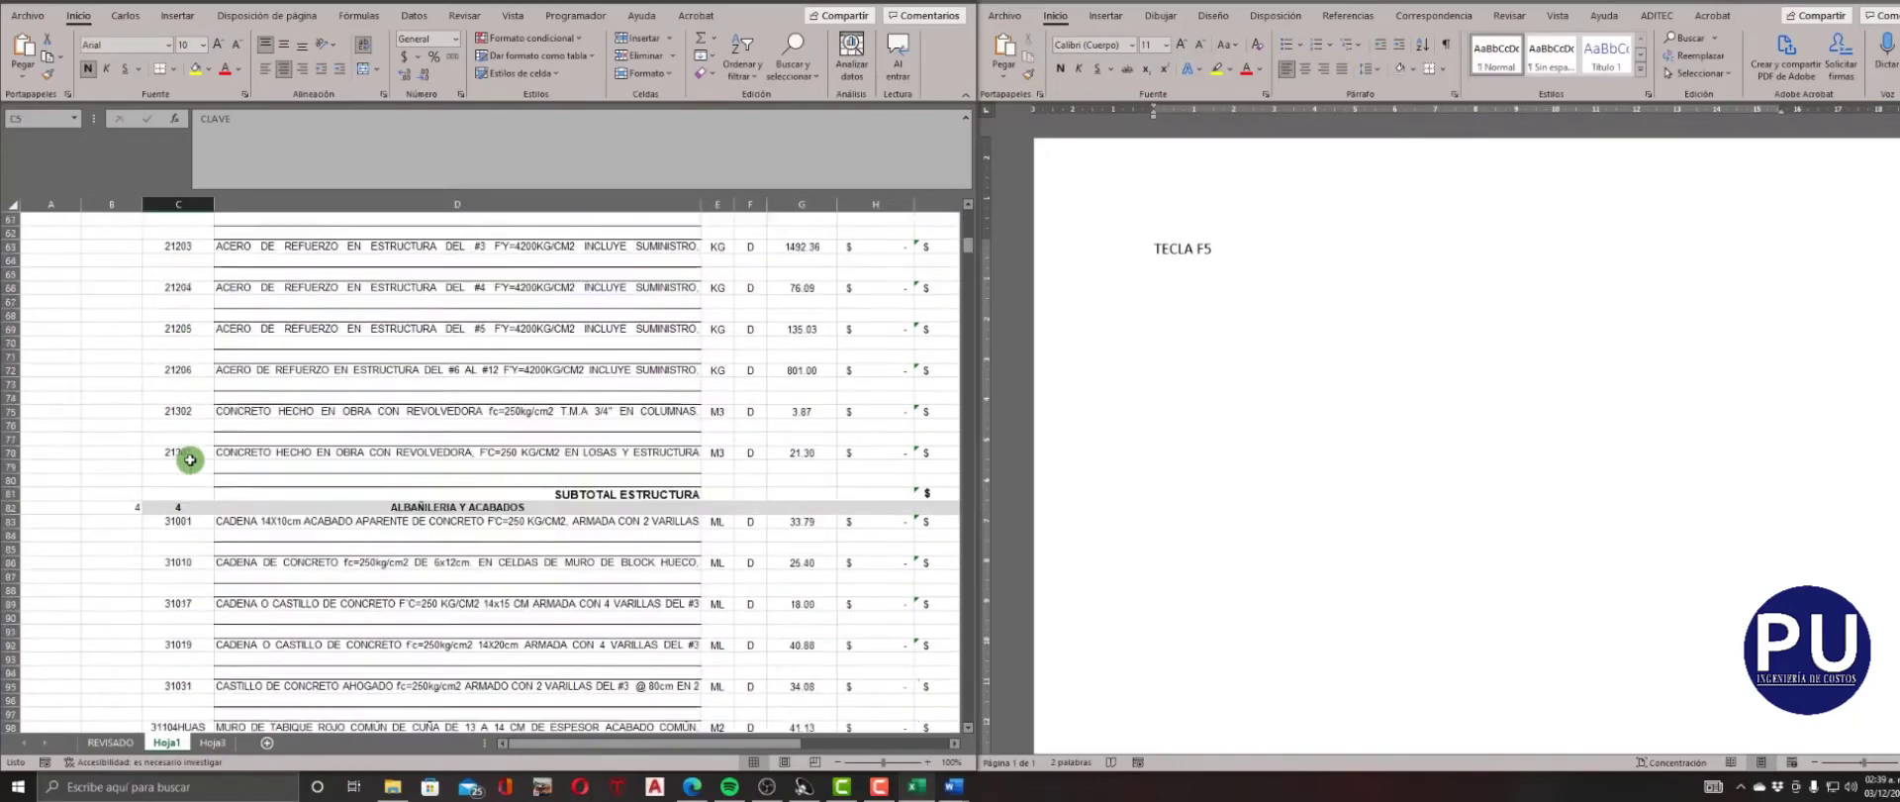
pyautogui.scroll(-12, 190, 460)
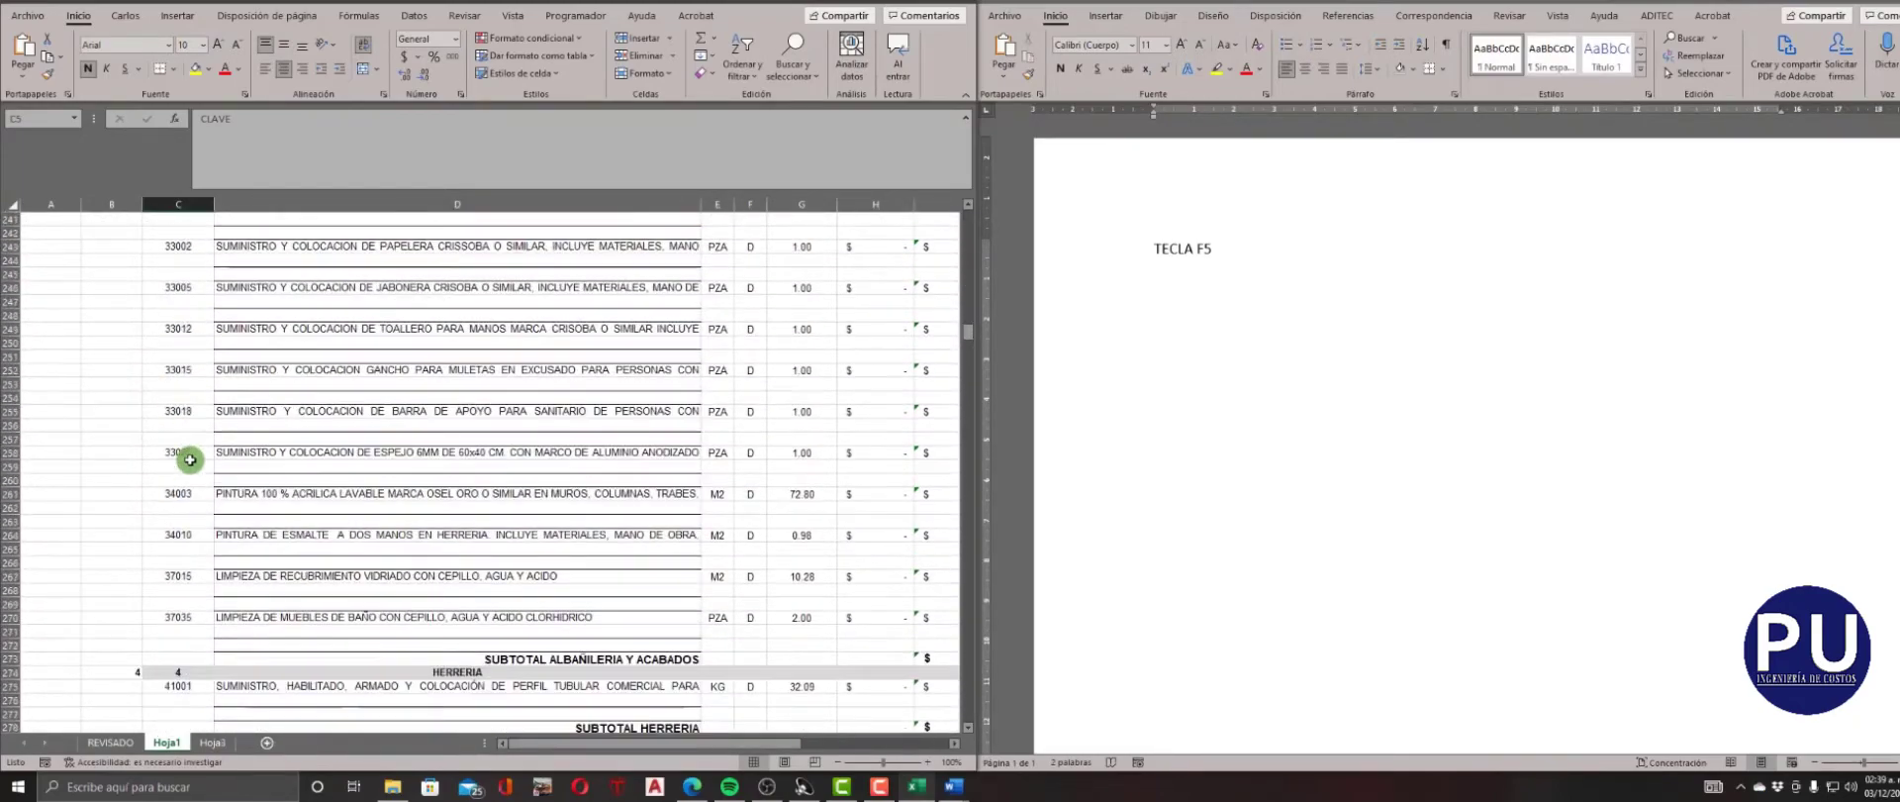
pyautogui.scroll(-20, 190, 459)
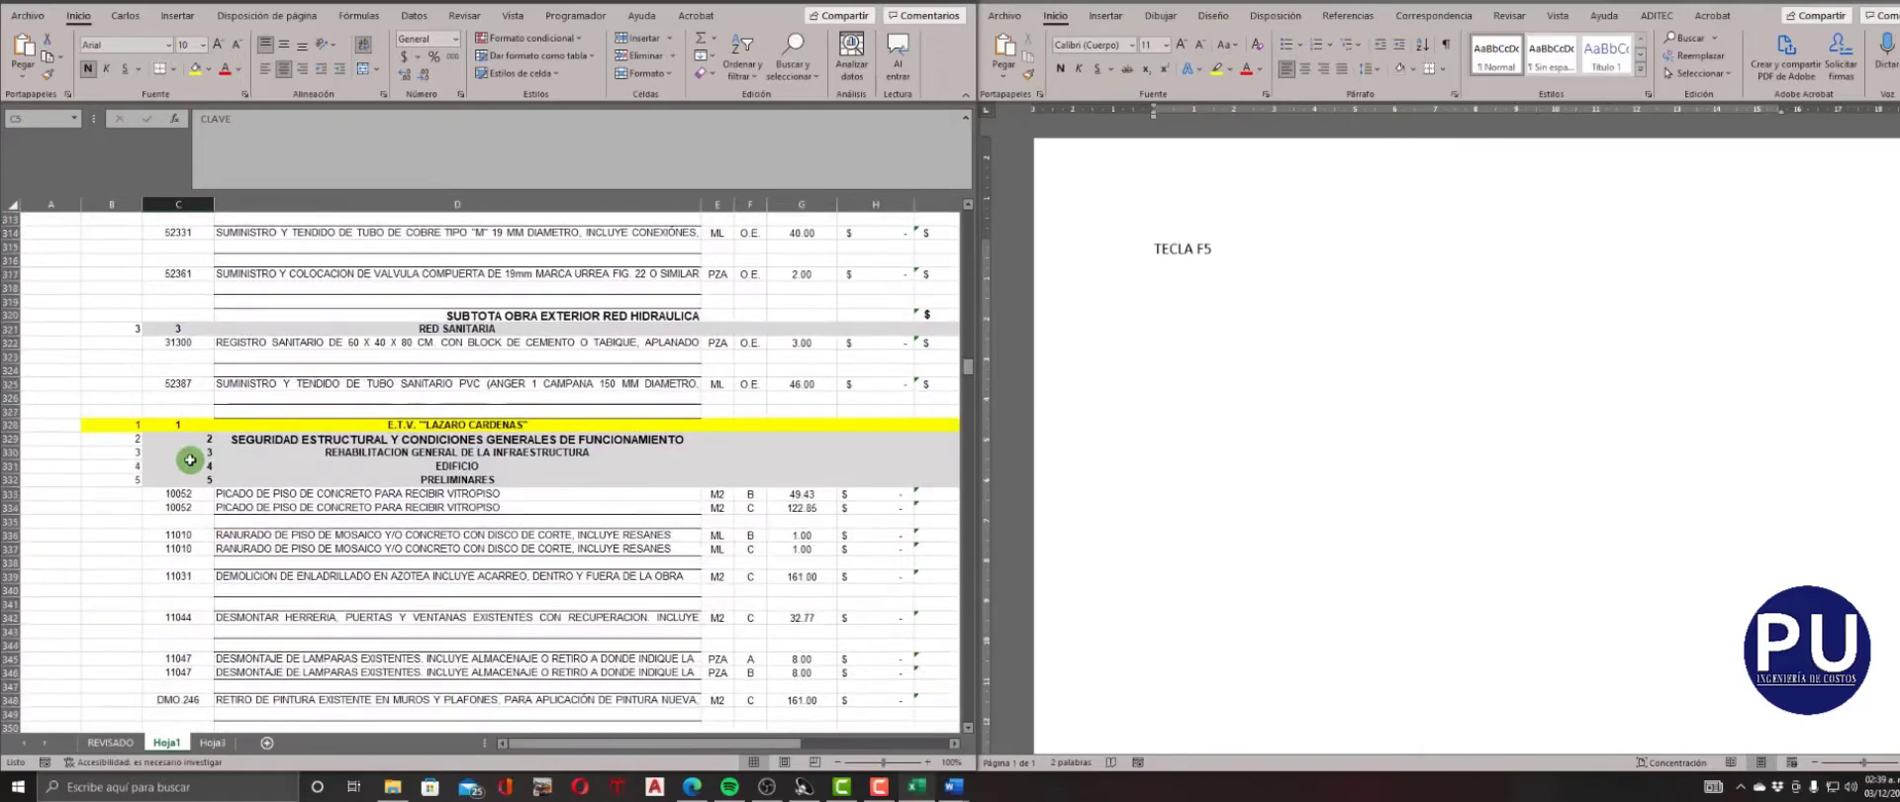
pyautogui.scroll(-20, 190, 459)
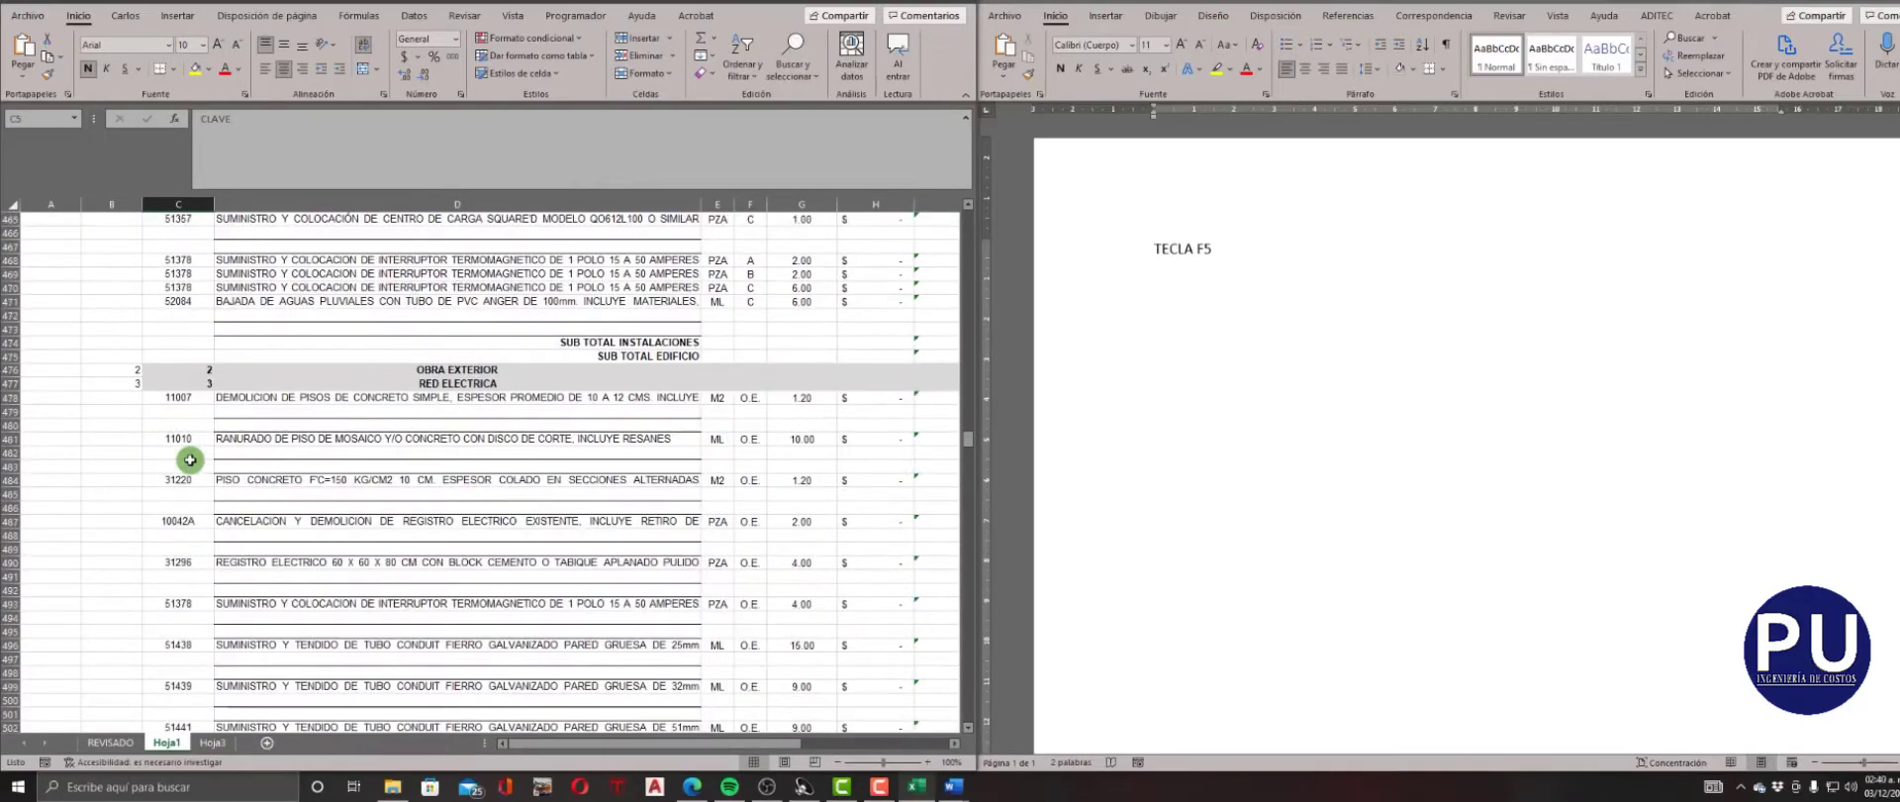
pyautogui.scroll(-20, 190, 459)
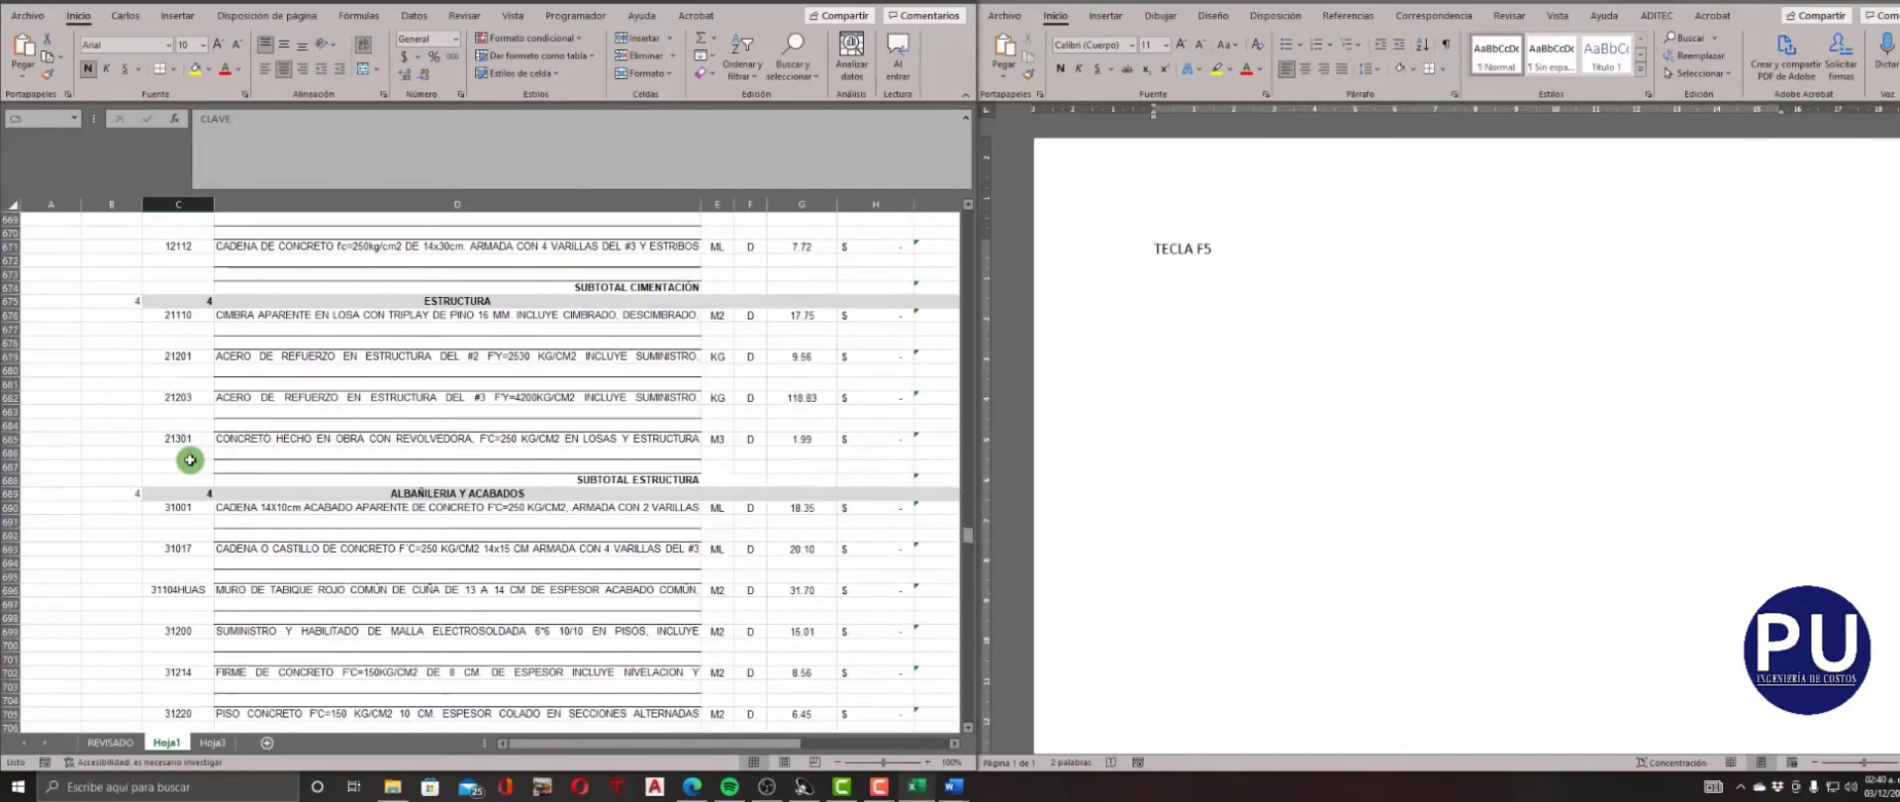
pyautogui.scroll(-20, 190, 460)
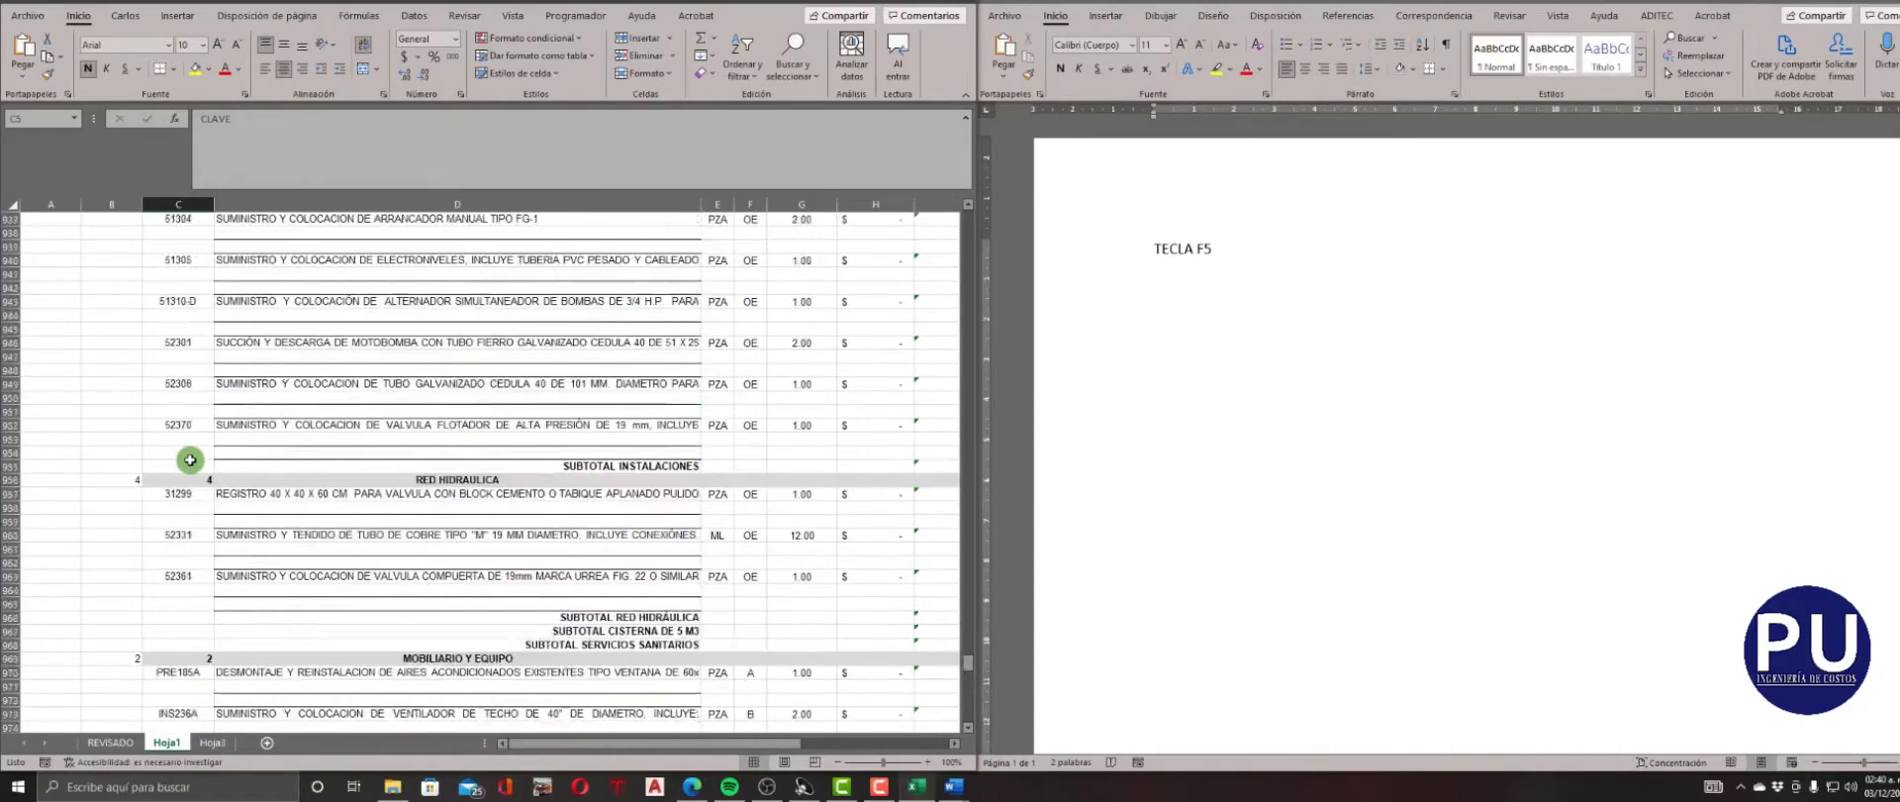
pyautogui.scroll(-20, 190, 459)
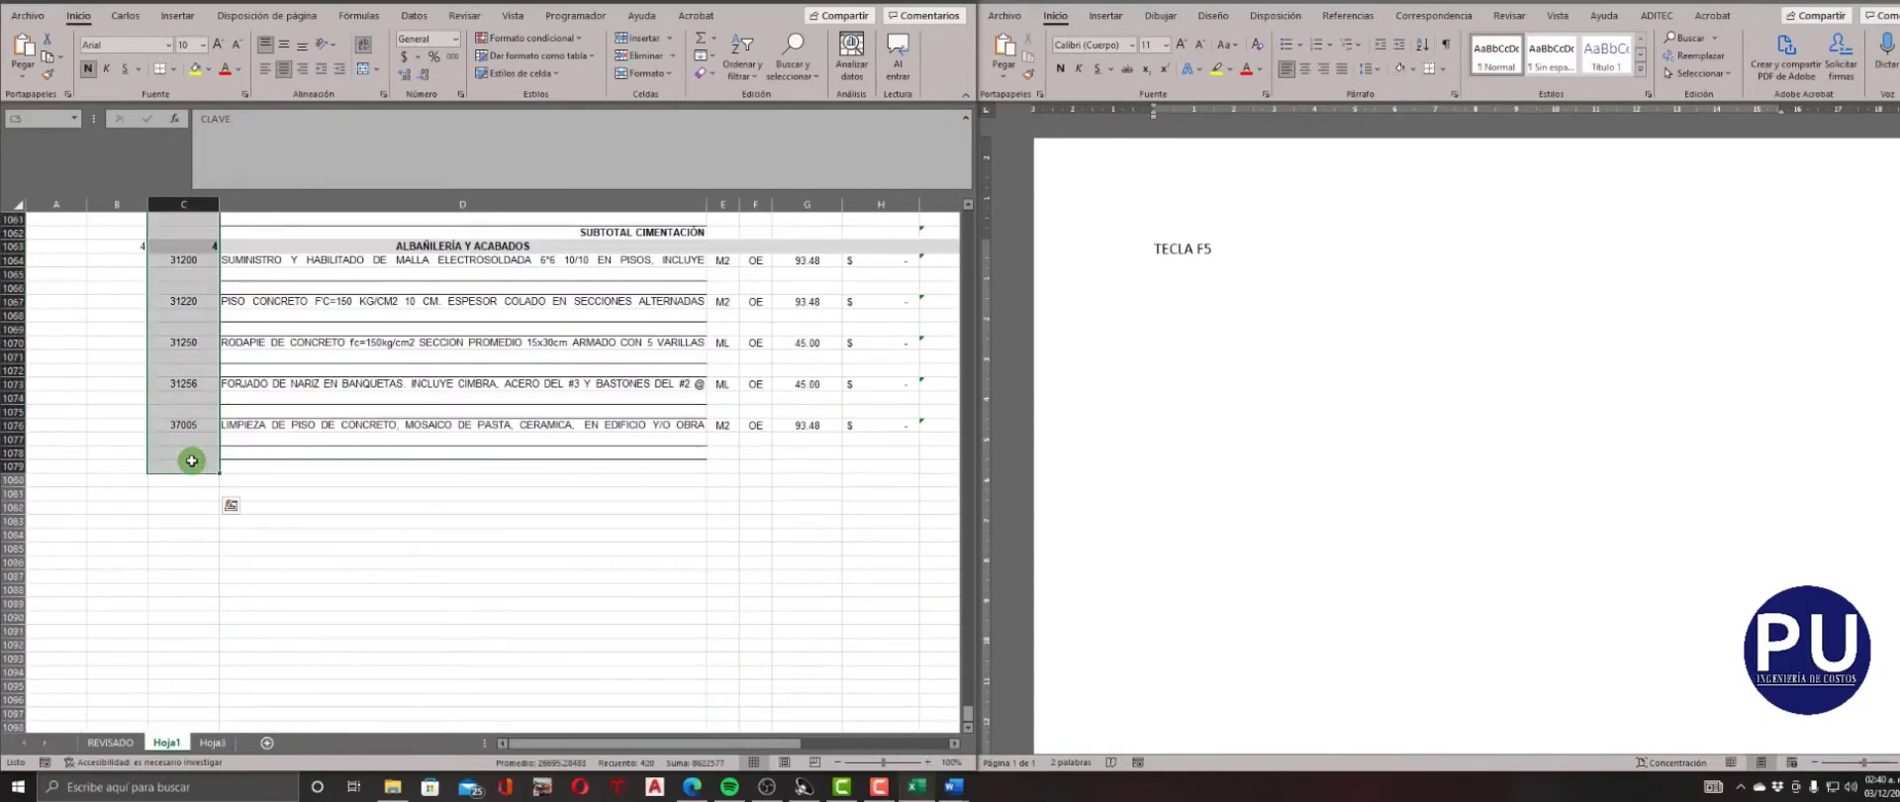
pyautogui.press('F5')
pyautogui.hotkey('alt', 'e')
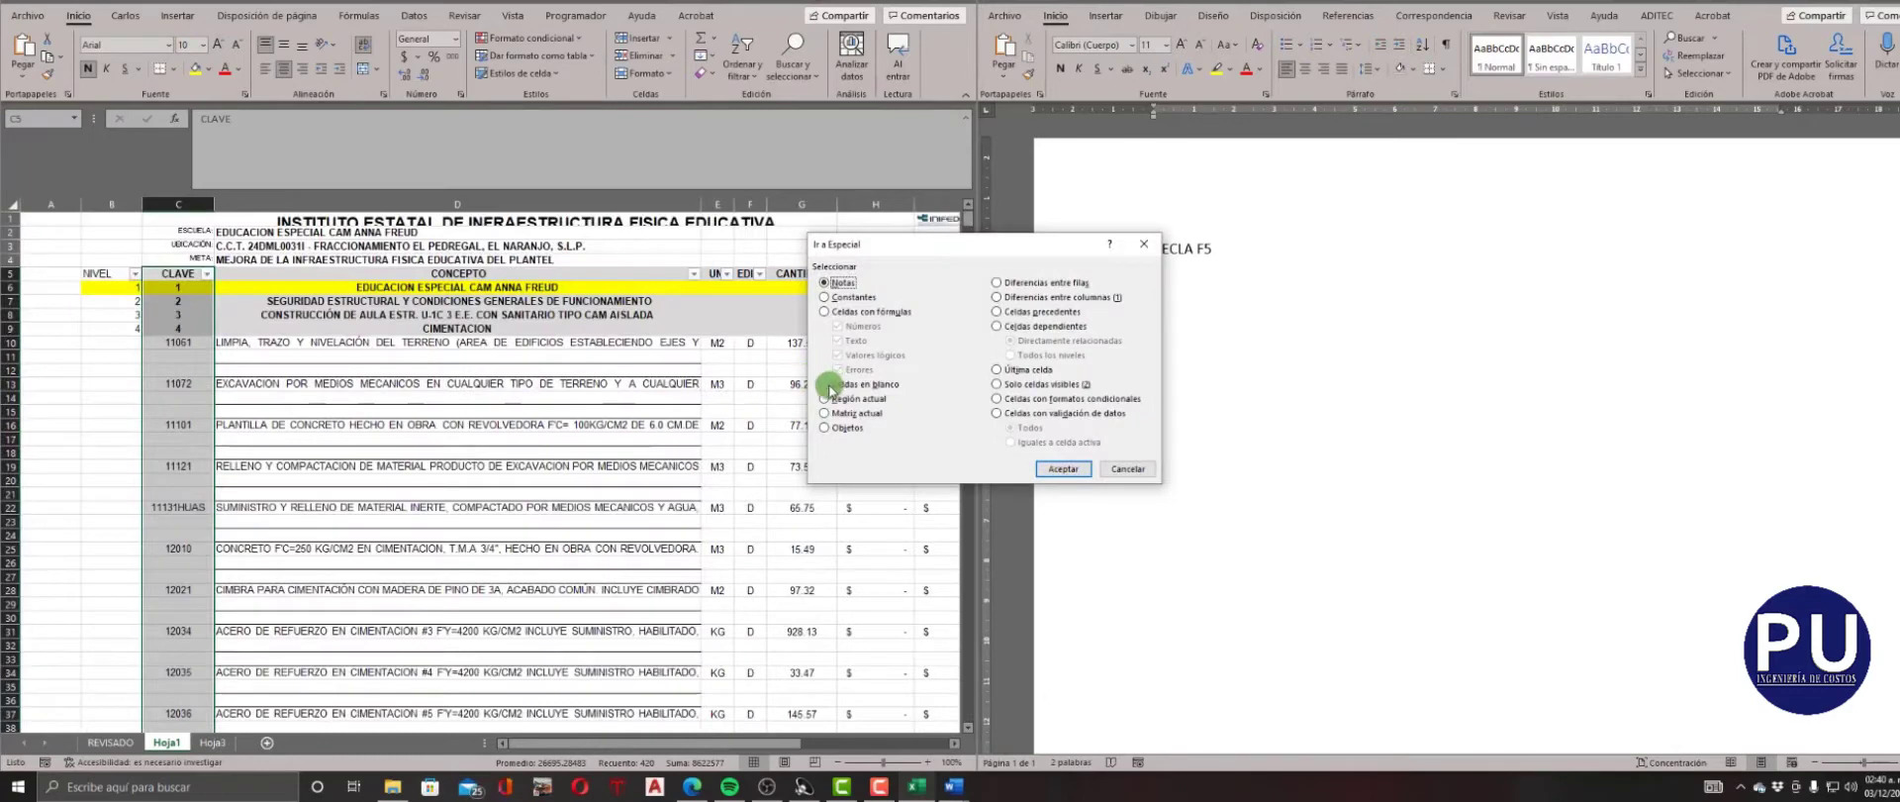
pyautogui.click(824, 384)
pyautogui.click(1063, 468)
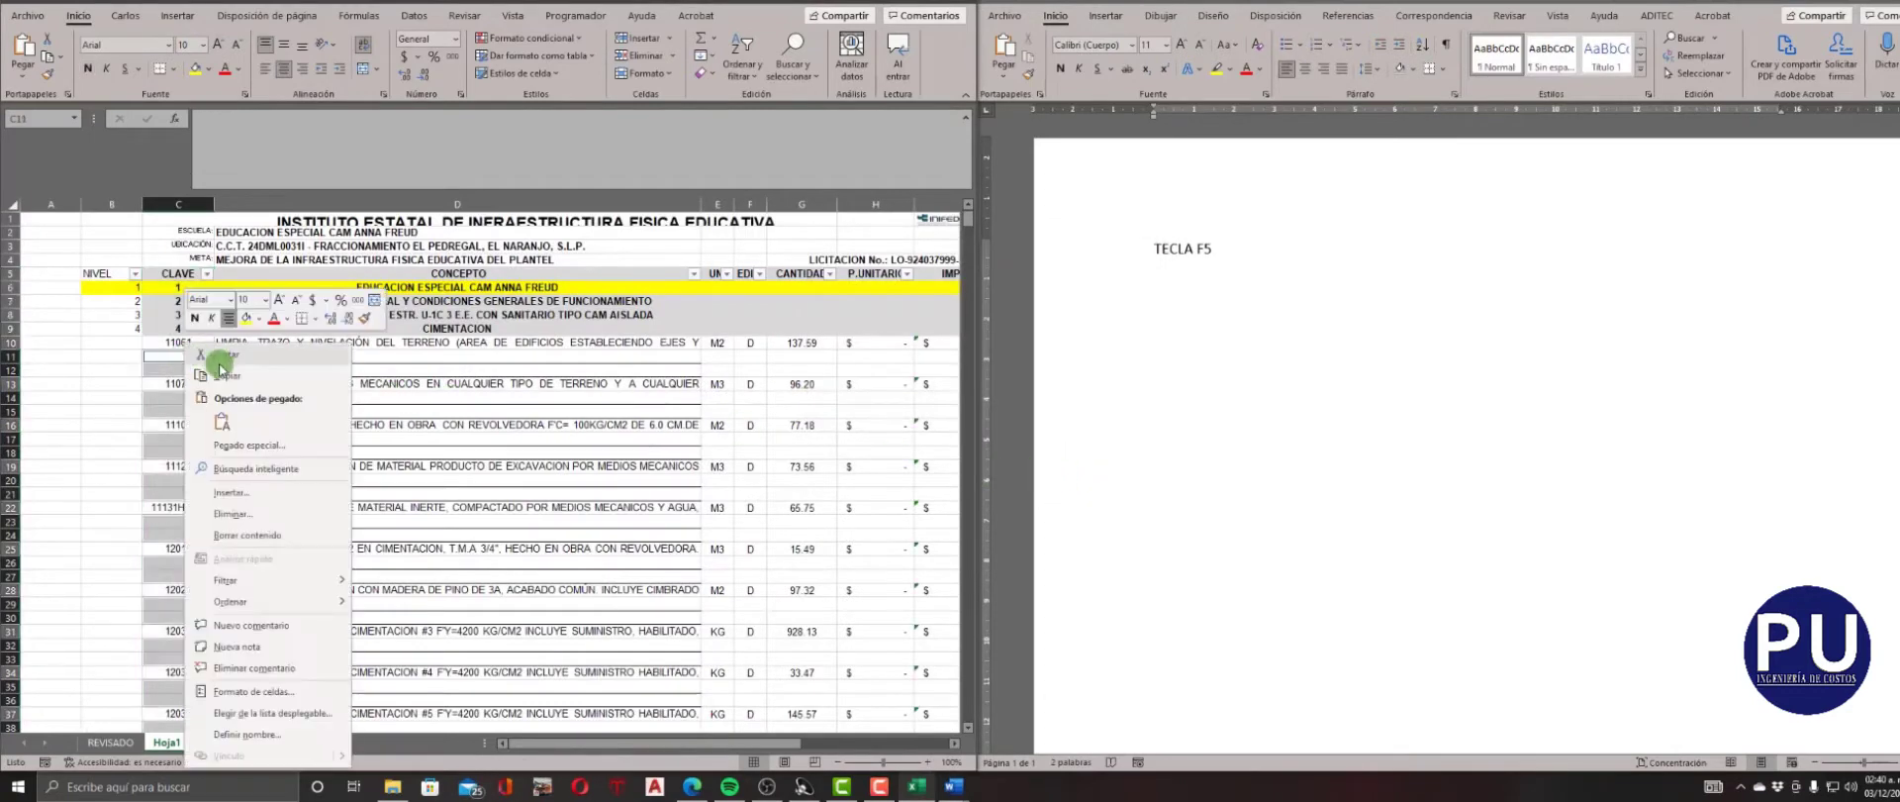
pyautogui.click(253, 514)
pyautogui.click(251, 582)
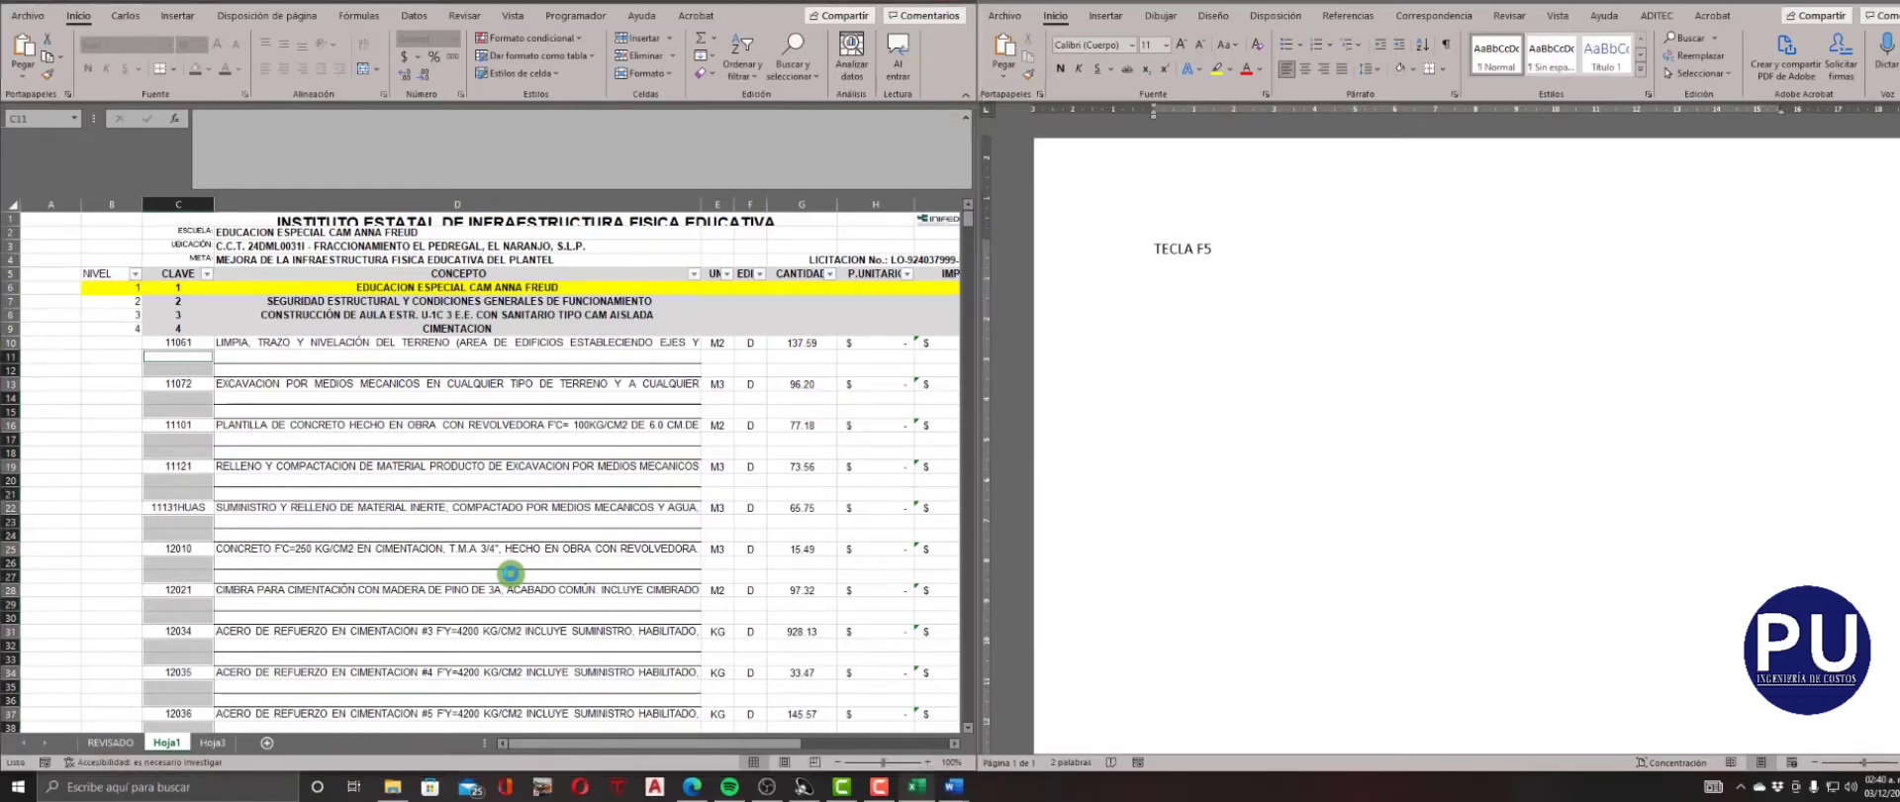
pyautogui.click(367, 384)
pyautogui.scroll(-4, 368, 384)
pyautogui.scroll(-20, 367, 384)
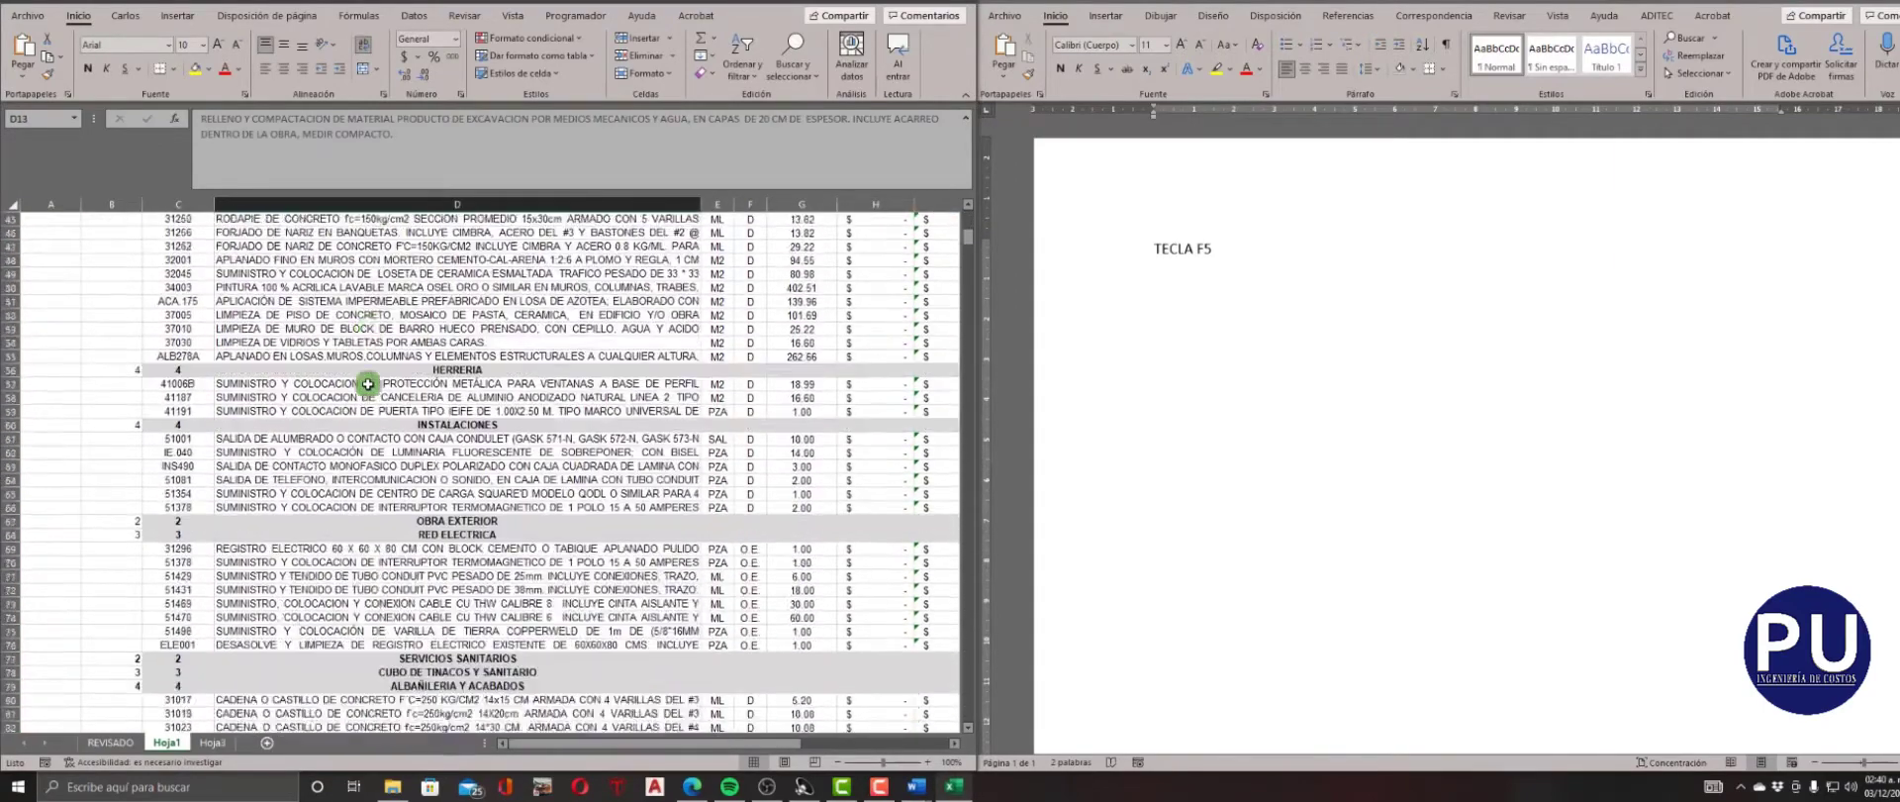
pyautogui.scroll(-20, 367, 384)
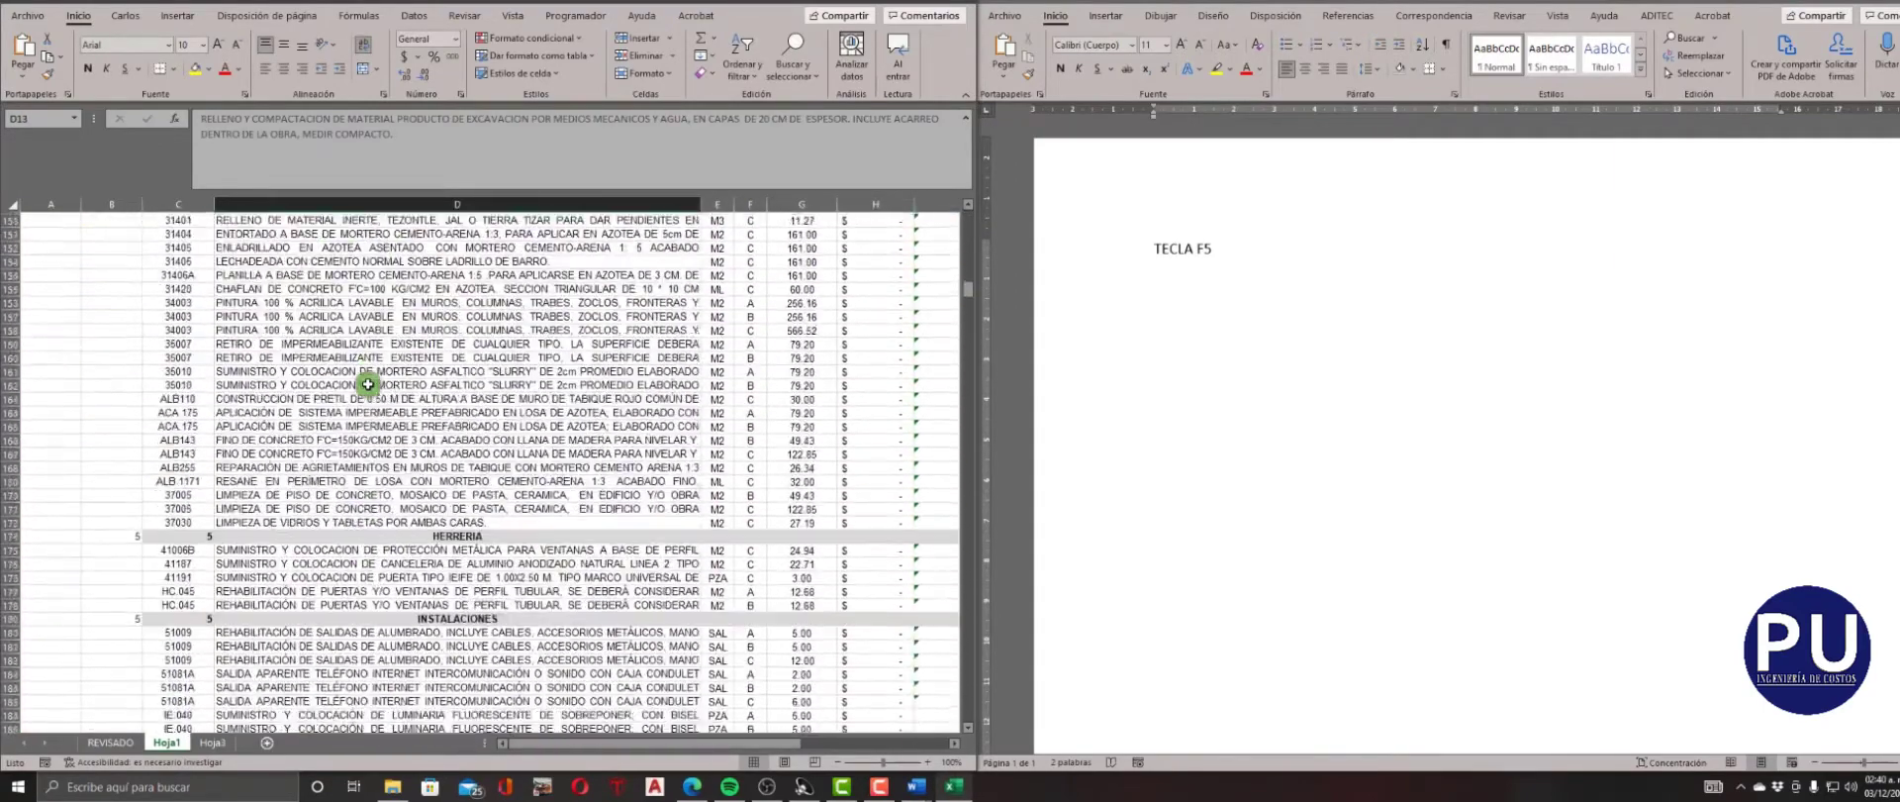
pyautogui.scroll(-20, 367, 384)
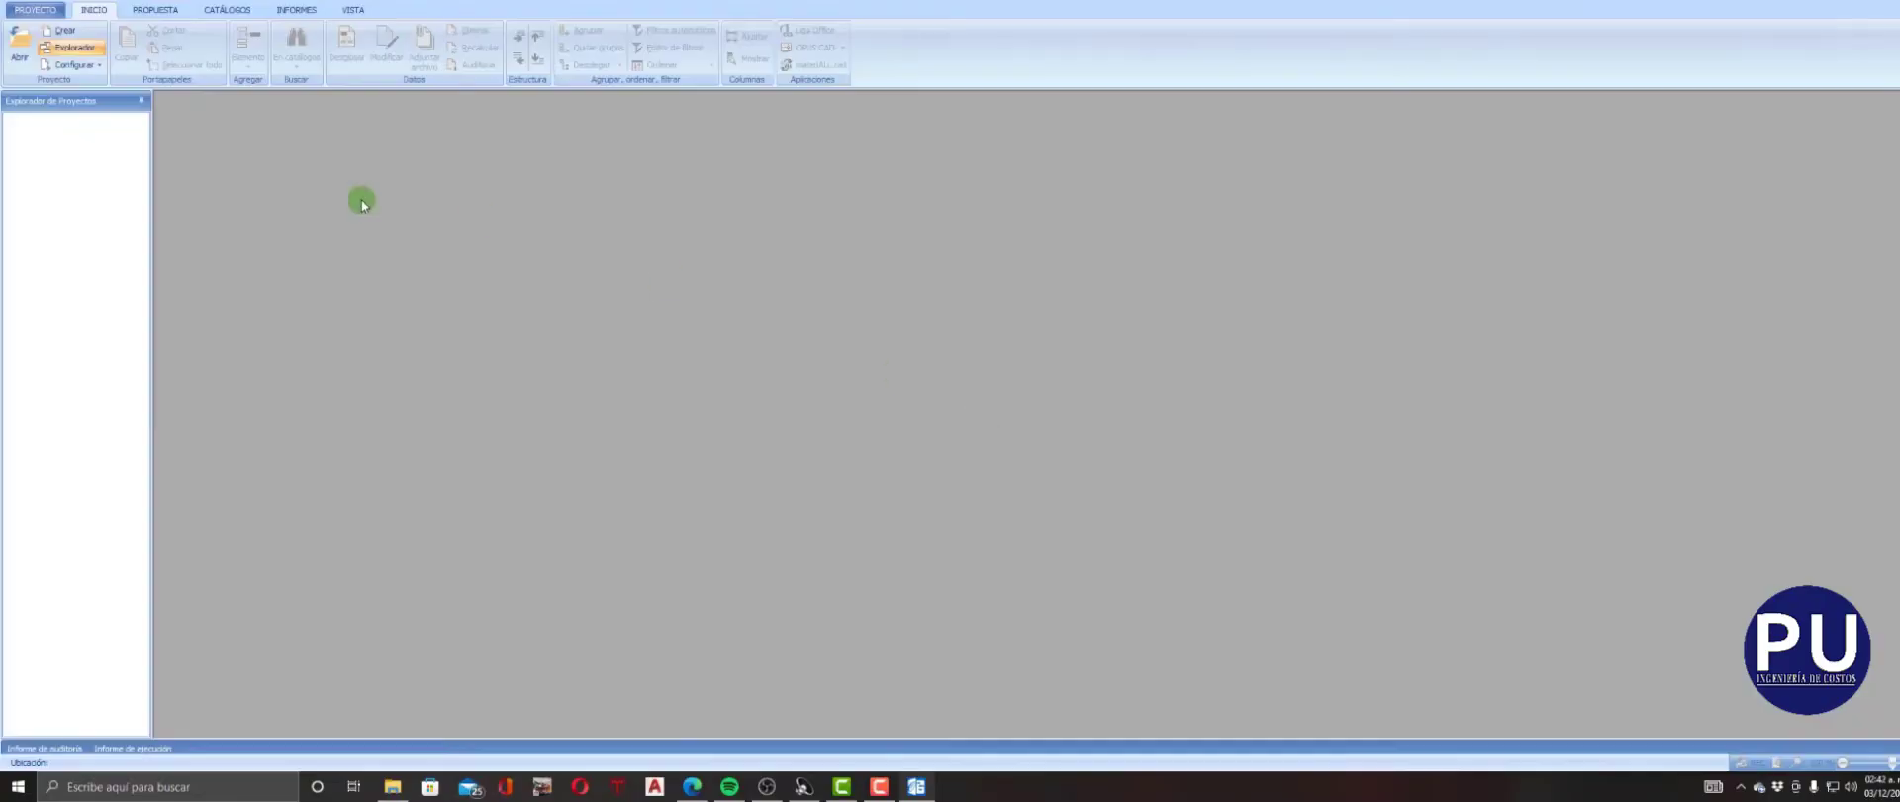
# Start a new project in OPUS with a name beginning IEIFE and copy the tender number from the LOE72 CONVOCATORIA (BASES) document.
pyautogui.click(61, 30)
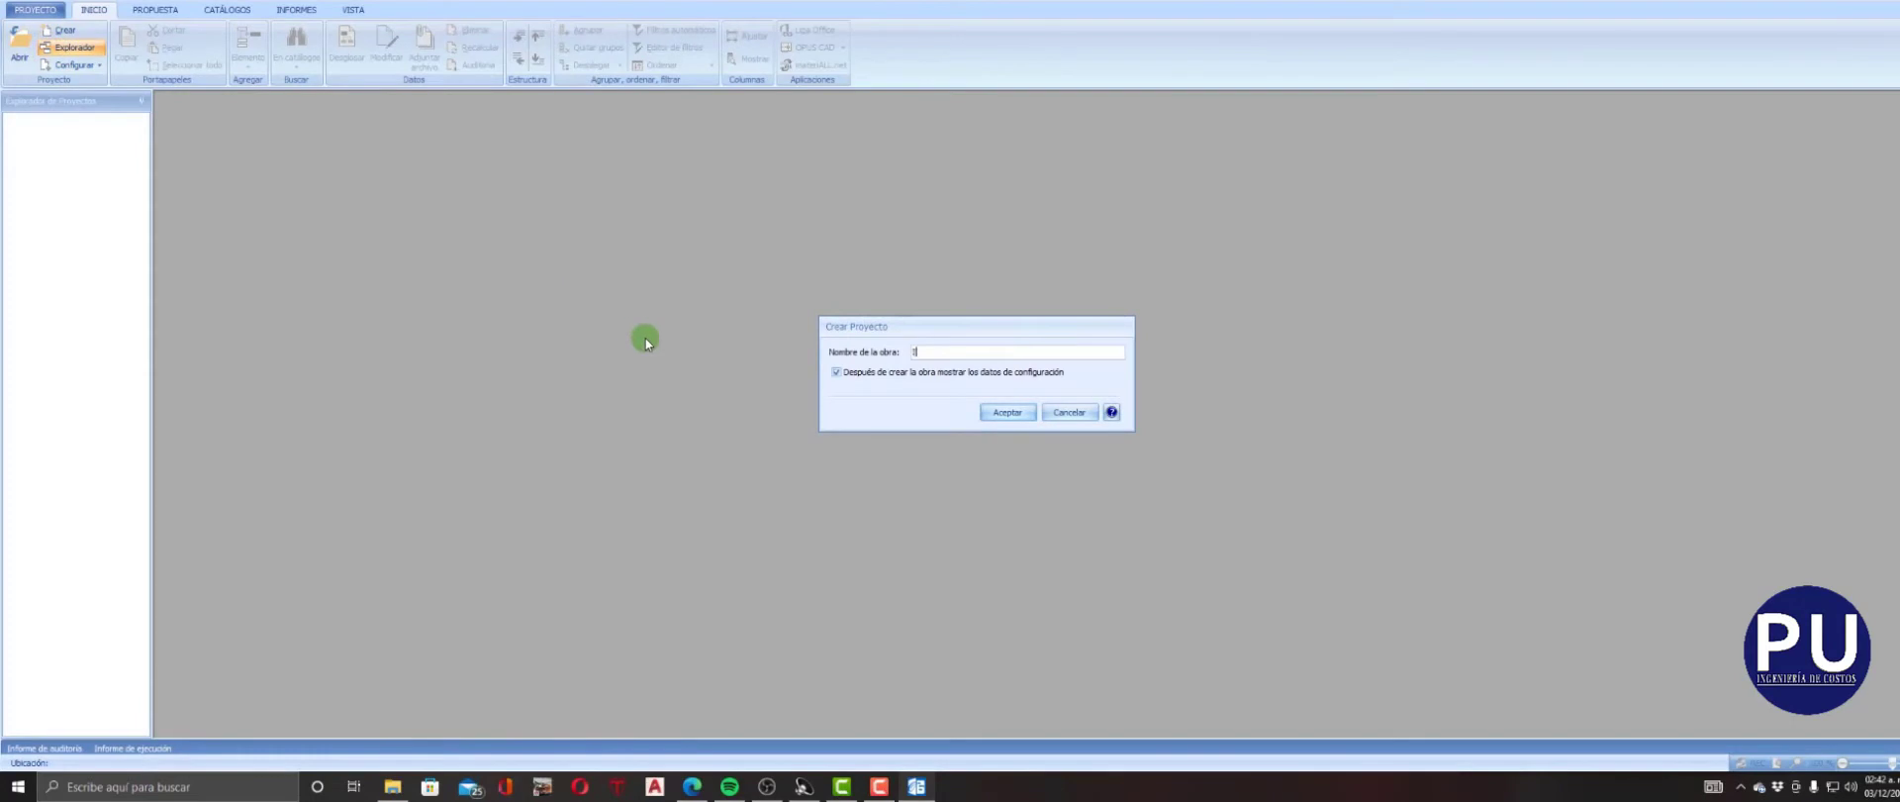
pyautogui.click(392, 786)
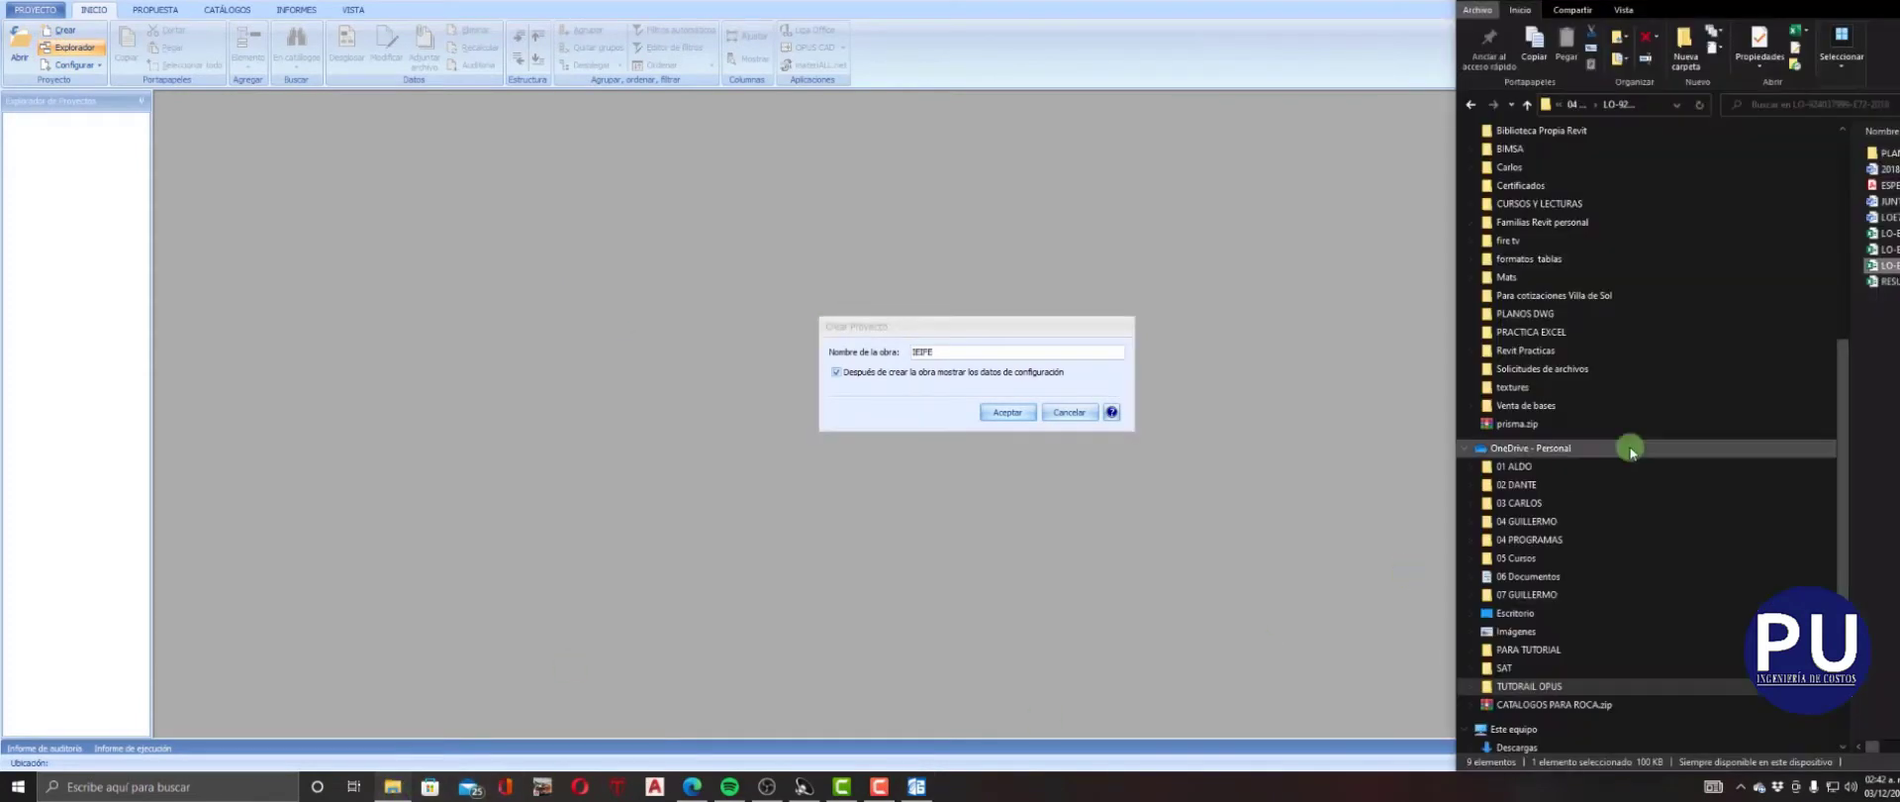
pyautogui.moveTo(1454, 388); pyautogui.dragTo(1235, 411)
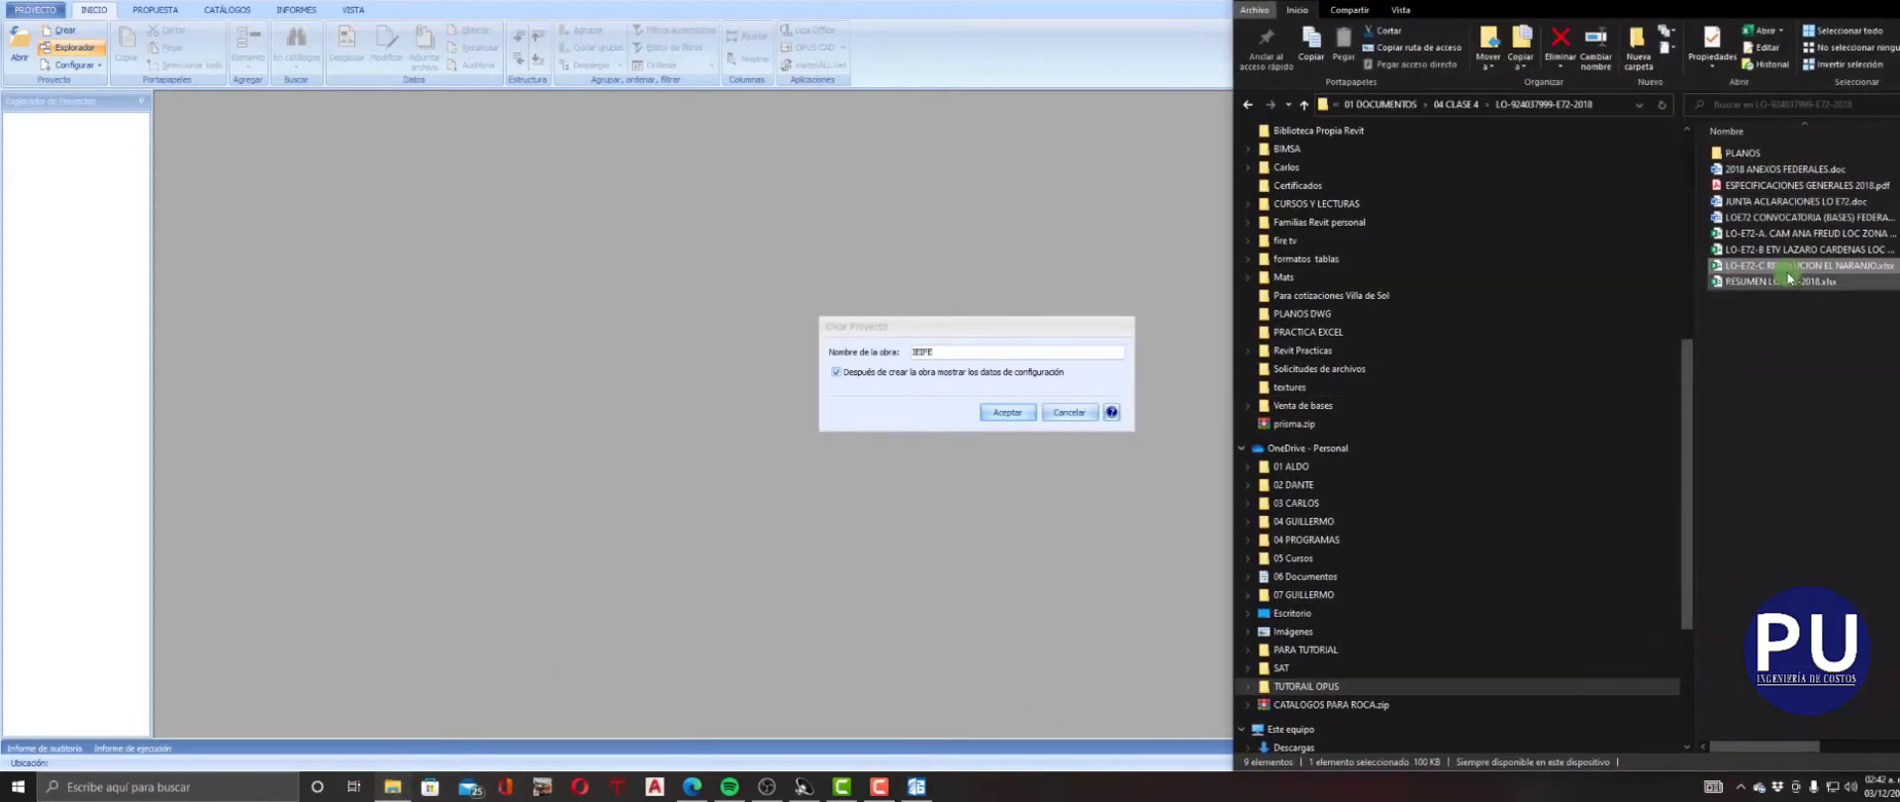
pyautogui.click(1767, 219)
pyautogui.doubleClick(1768, 220)
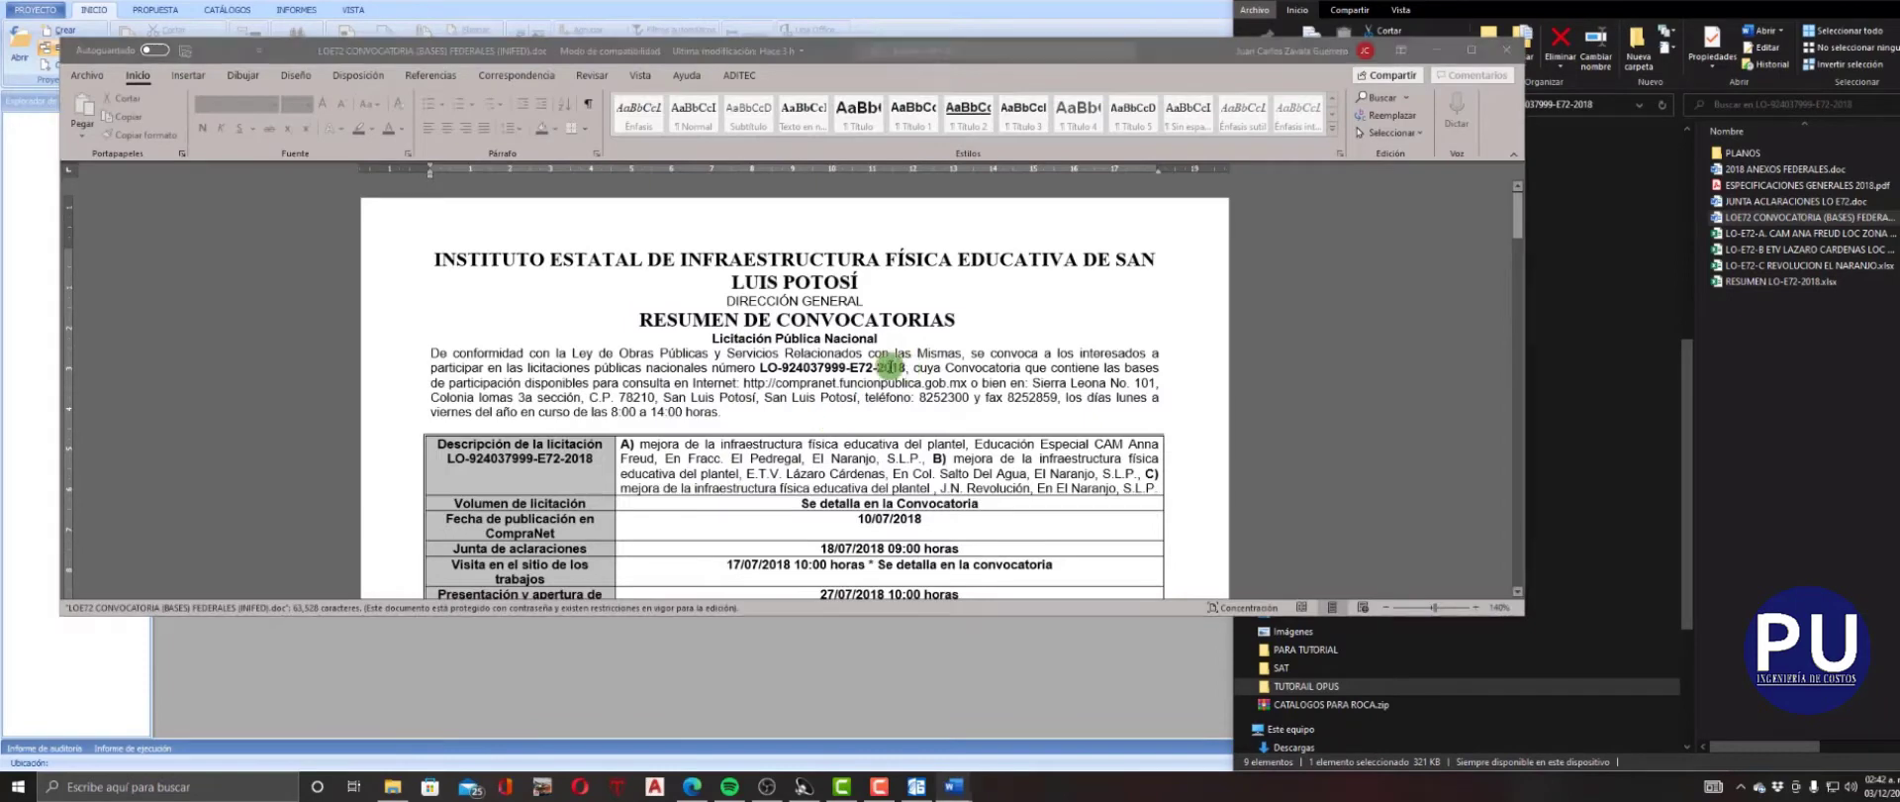
pyautogui.click(1436, 49)
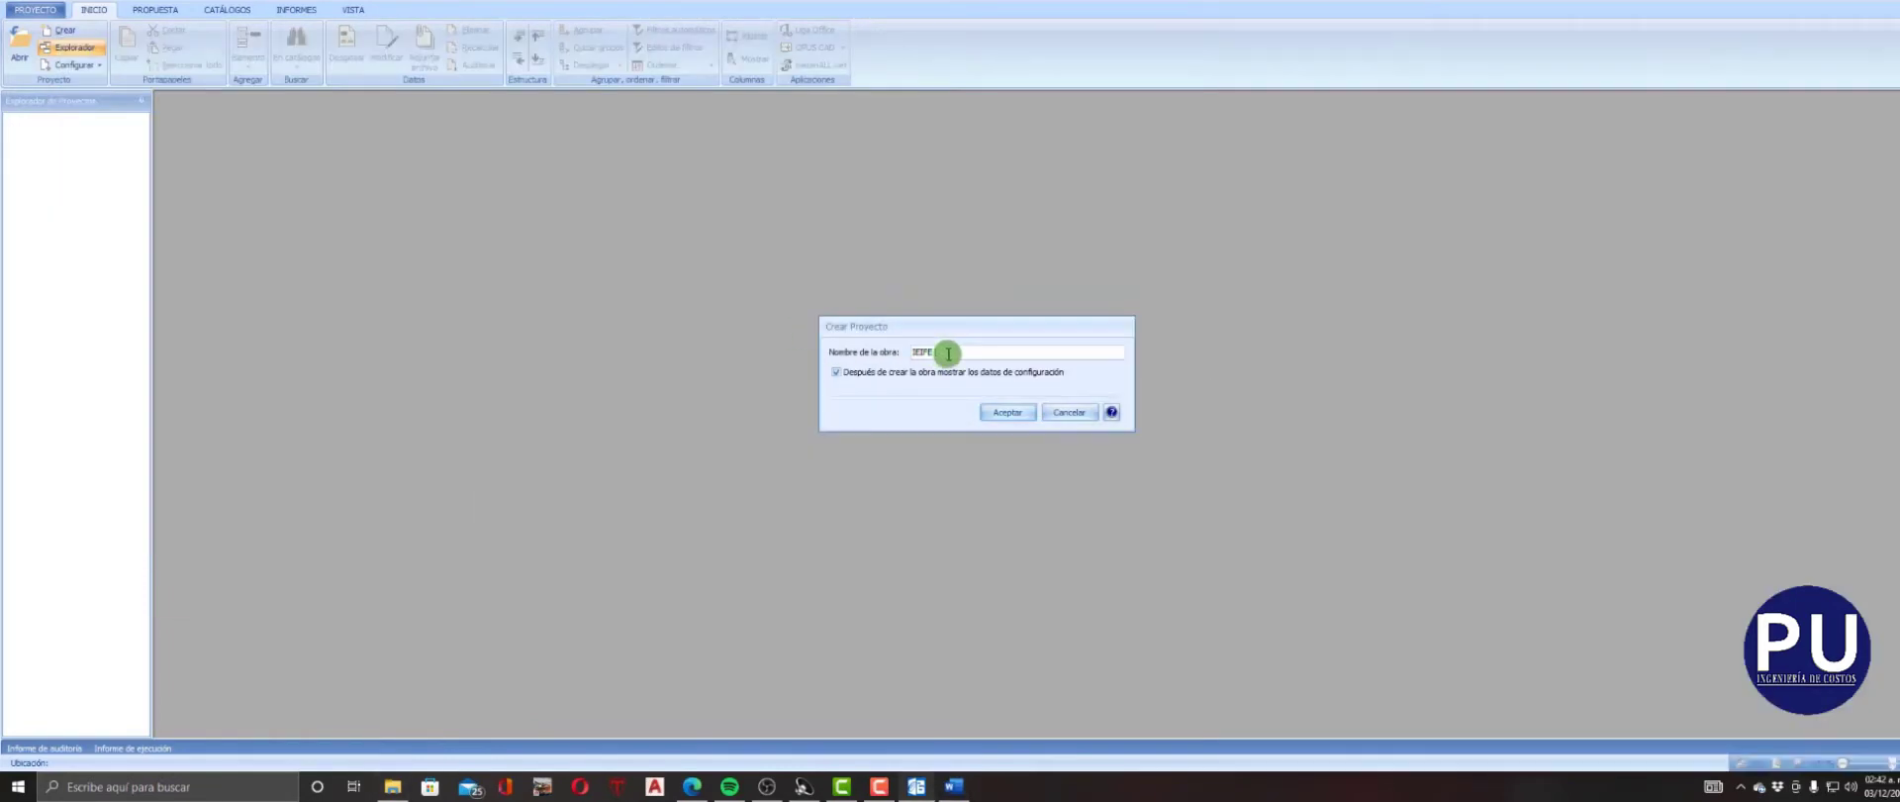
# Complete the project name as IEIFE LO-924037999-E72-2018 EL NARANJO and create the project without showing its configuration data.
pyautogui.write('LO-924037999-E72-2018')
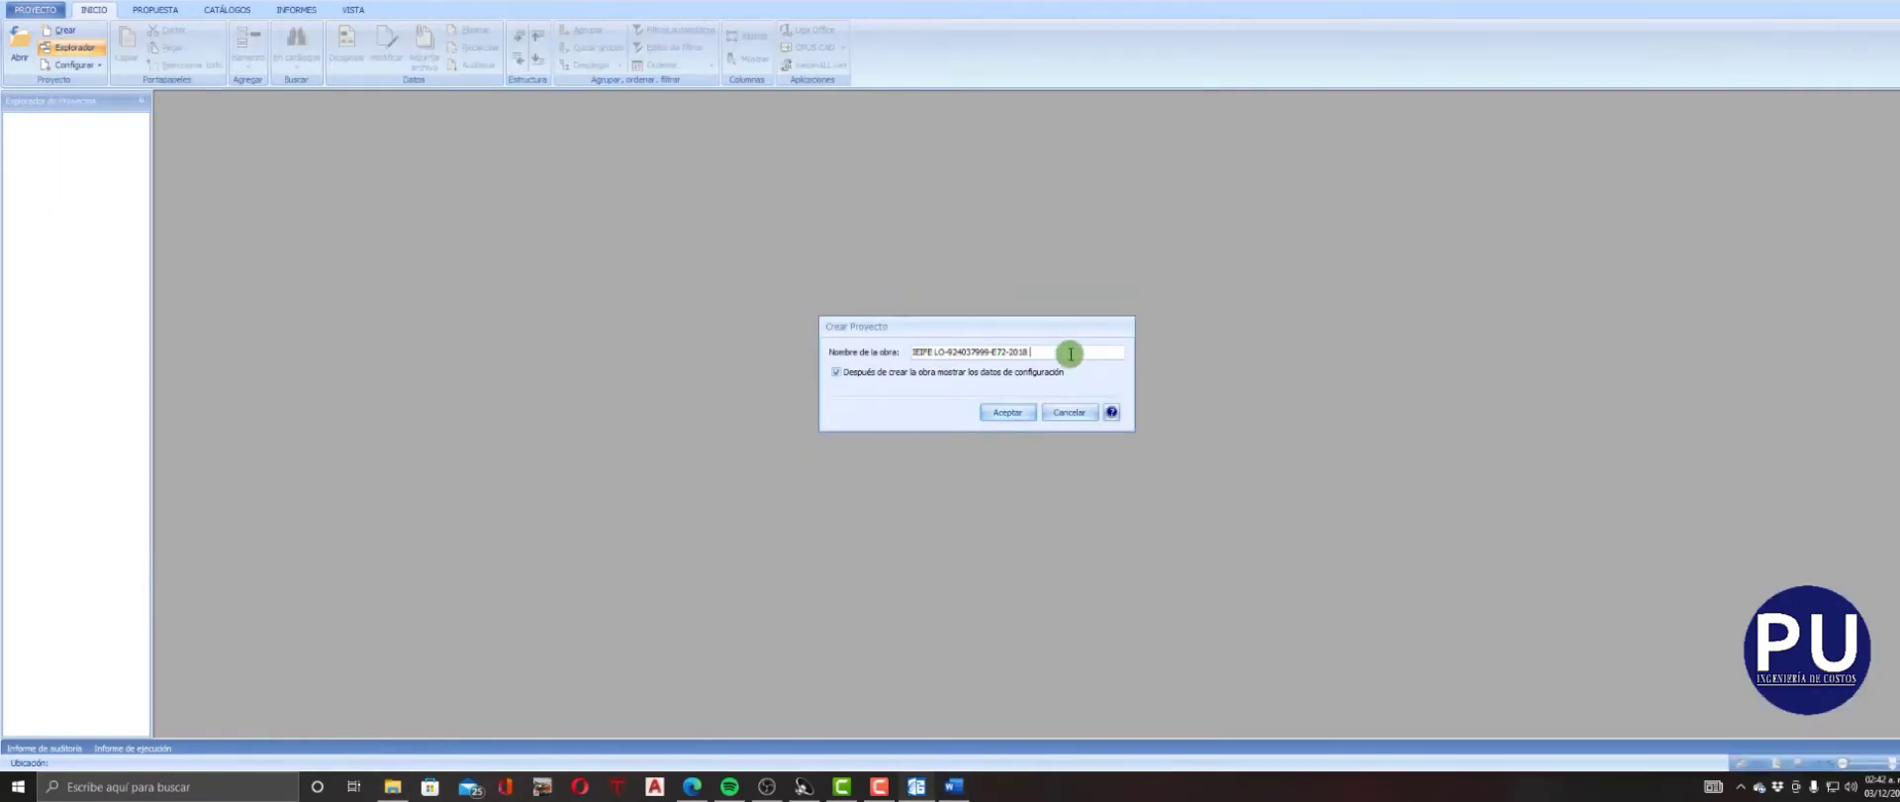
pyautogui.write('EL NARANJO')
pyautogui.click(836, 372)
pyautogui.click(1003, 412)
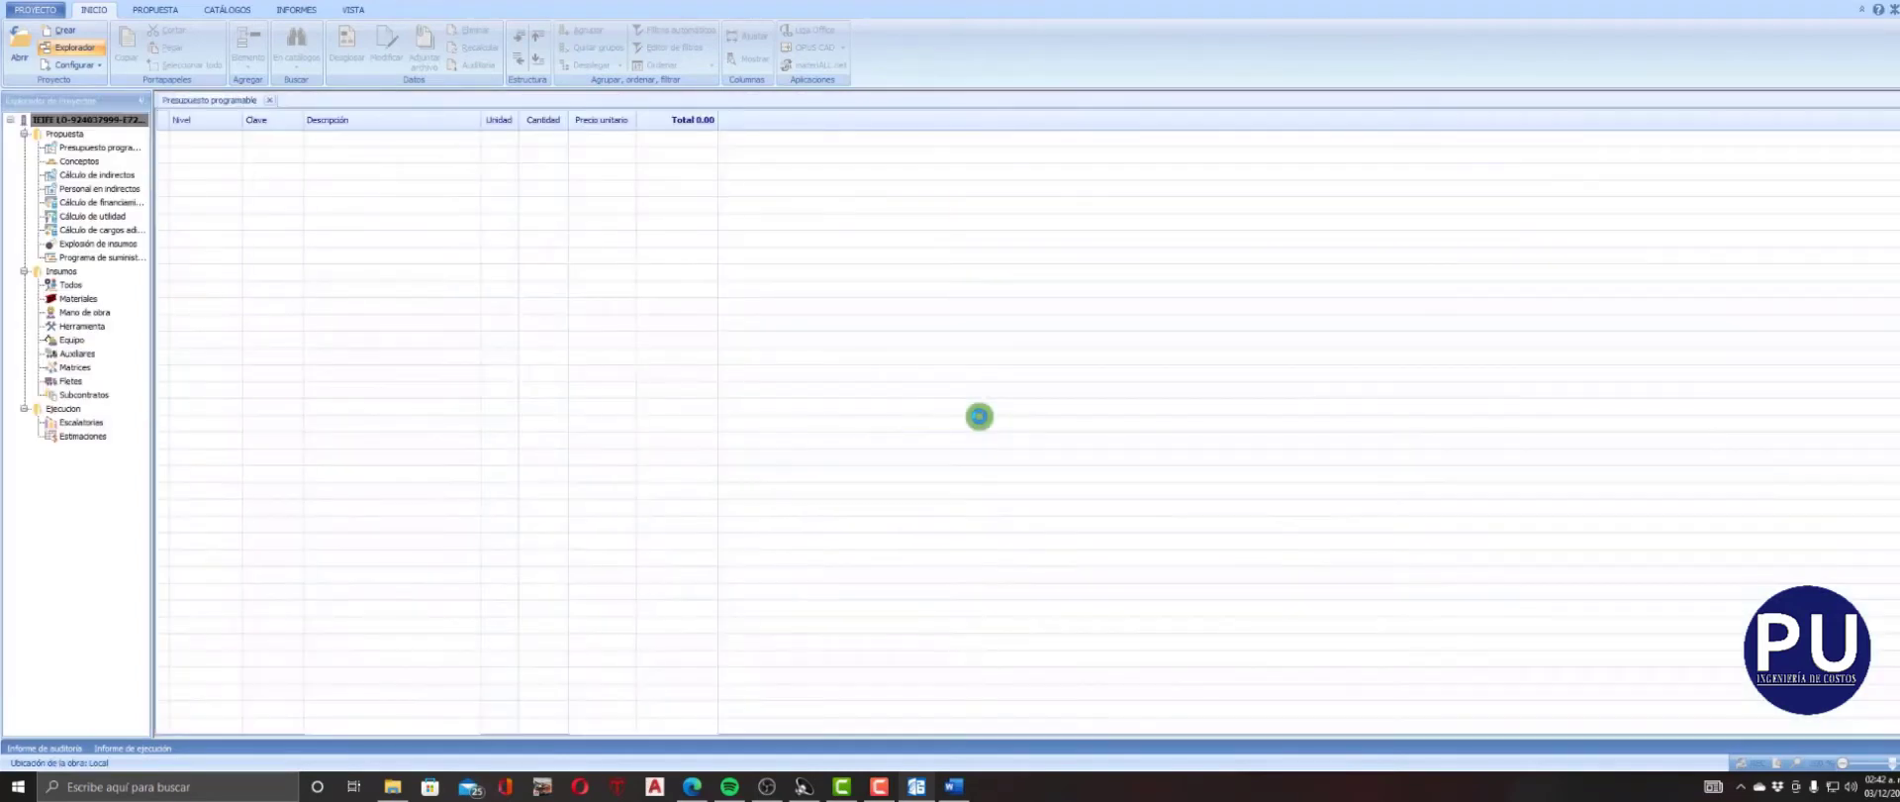
# Open the Excel link beneath the programmable budget and load the catalogue workbook into it.
pyautogui.click(807, 30)
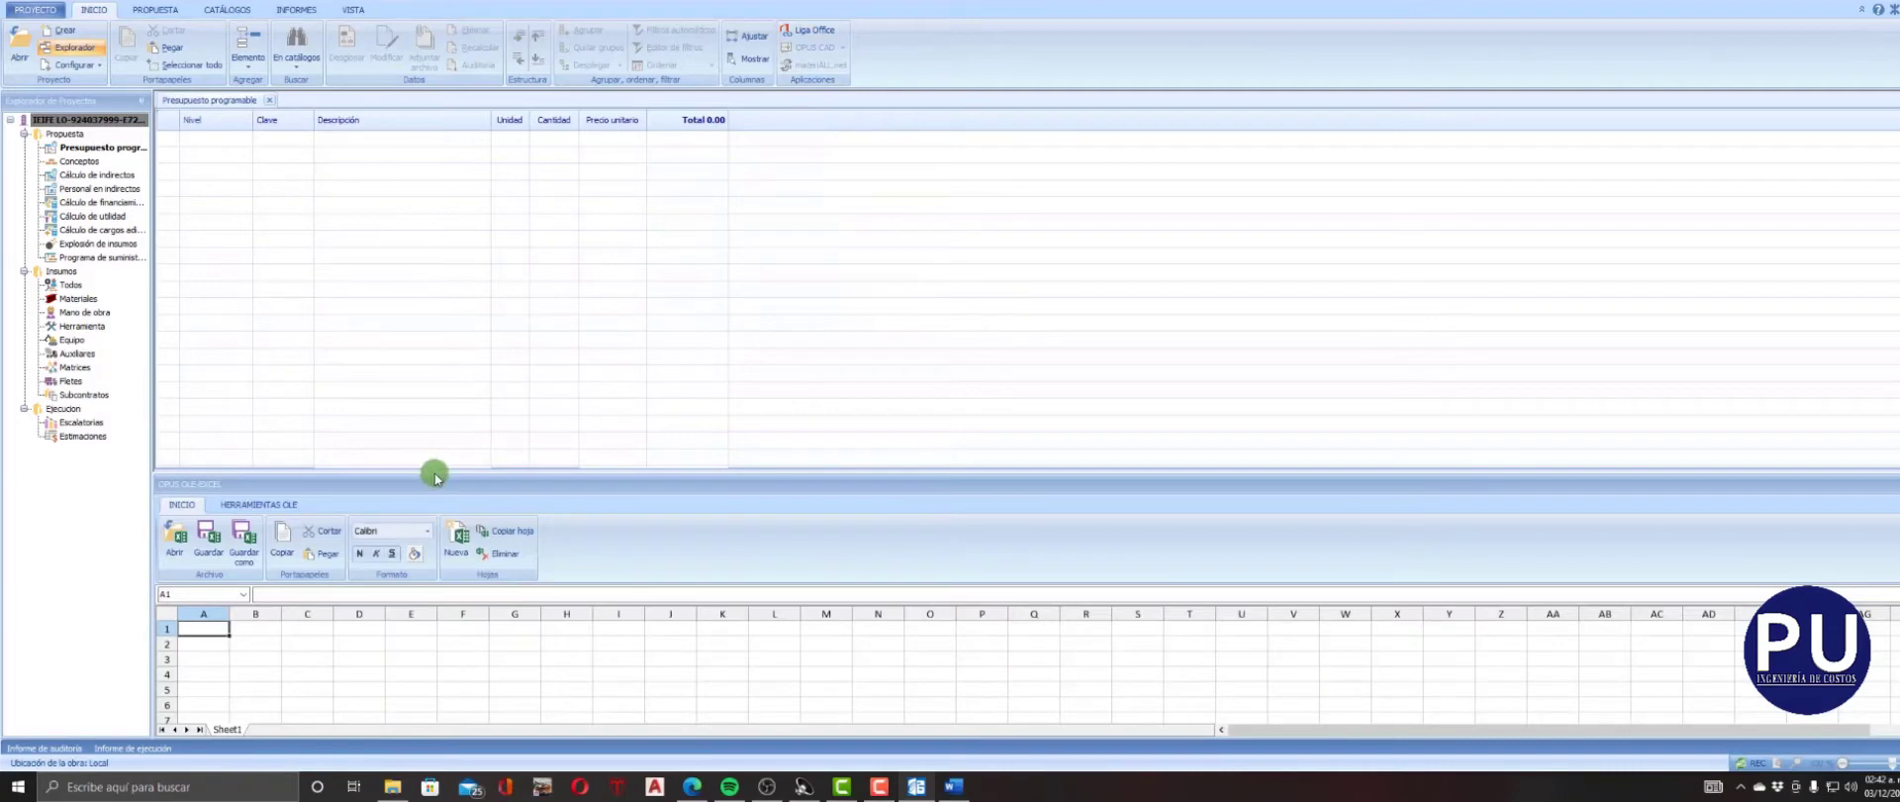
pyautogui.click(175, 455)
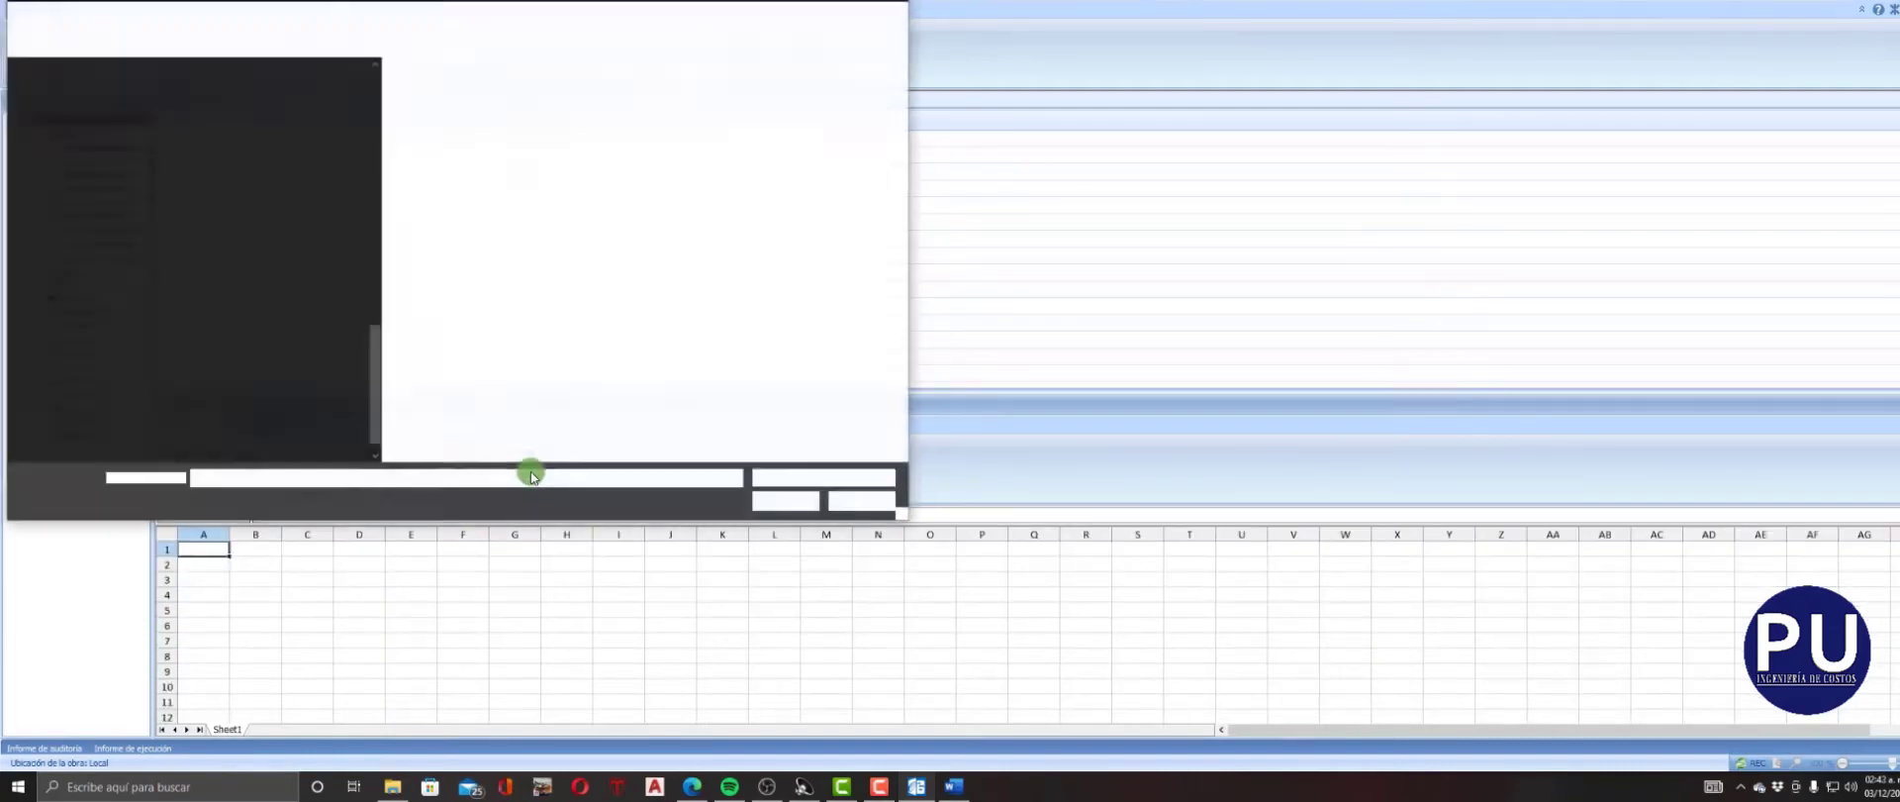
pyautogui.click(118, 275)
pyautogui.moveTo(903, 512); pyautogui.dragTo(1158, 661)
pyautogui.scroll(-1, 831, 451)
pyautogui.click(831, 450)
pyautogui.click(1040, 645)
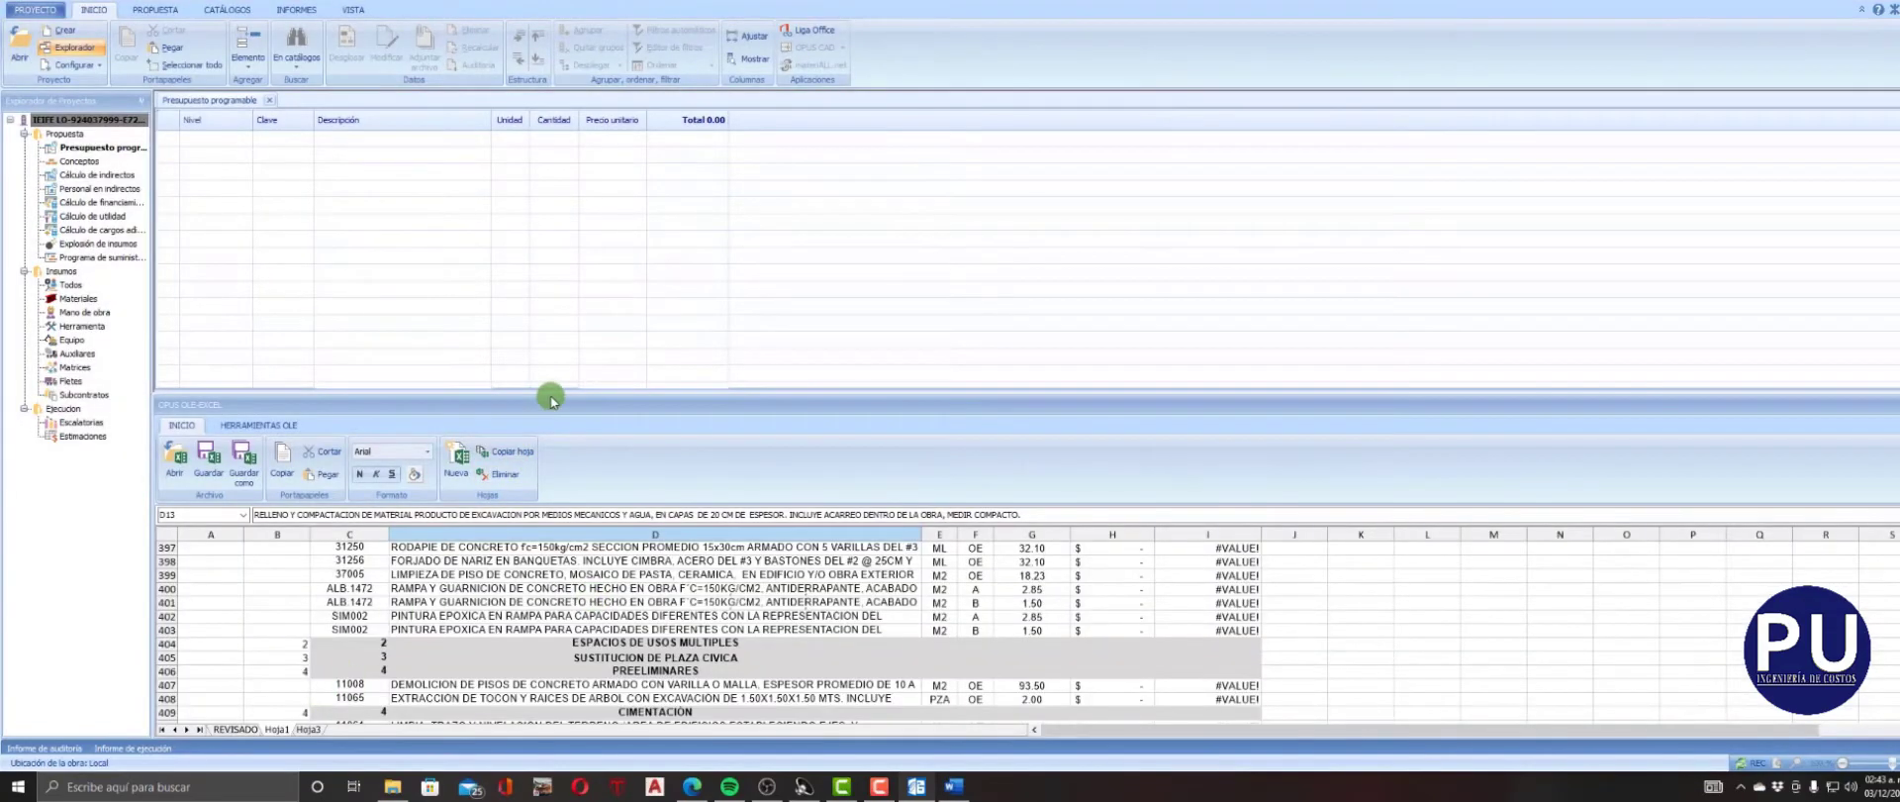
# Start the transfer from Excel to OPUS with the first NIVEL value, cell B6, as the start cell.
pyautogui.moveTo(552, 395); pyautogui.dragTo(568, 367)
pyautogui.click(479, 613)
pyautogui.scroll(20, 470, 608)
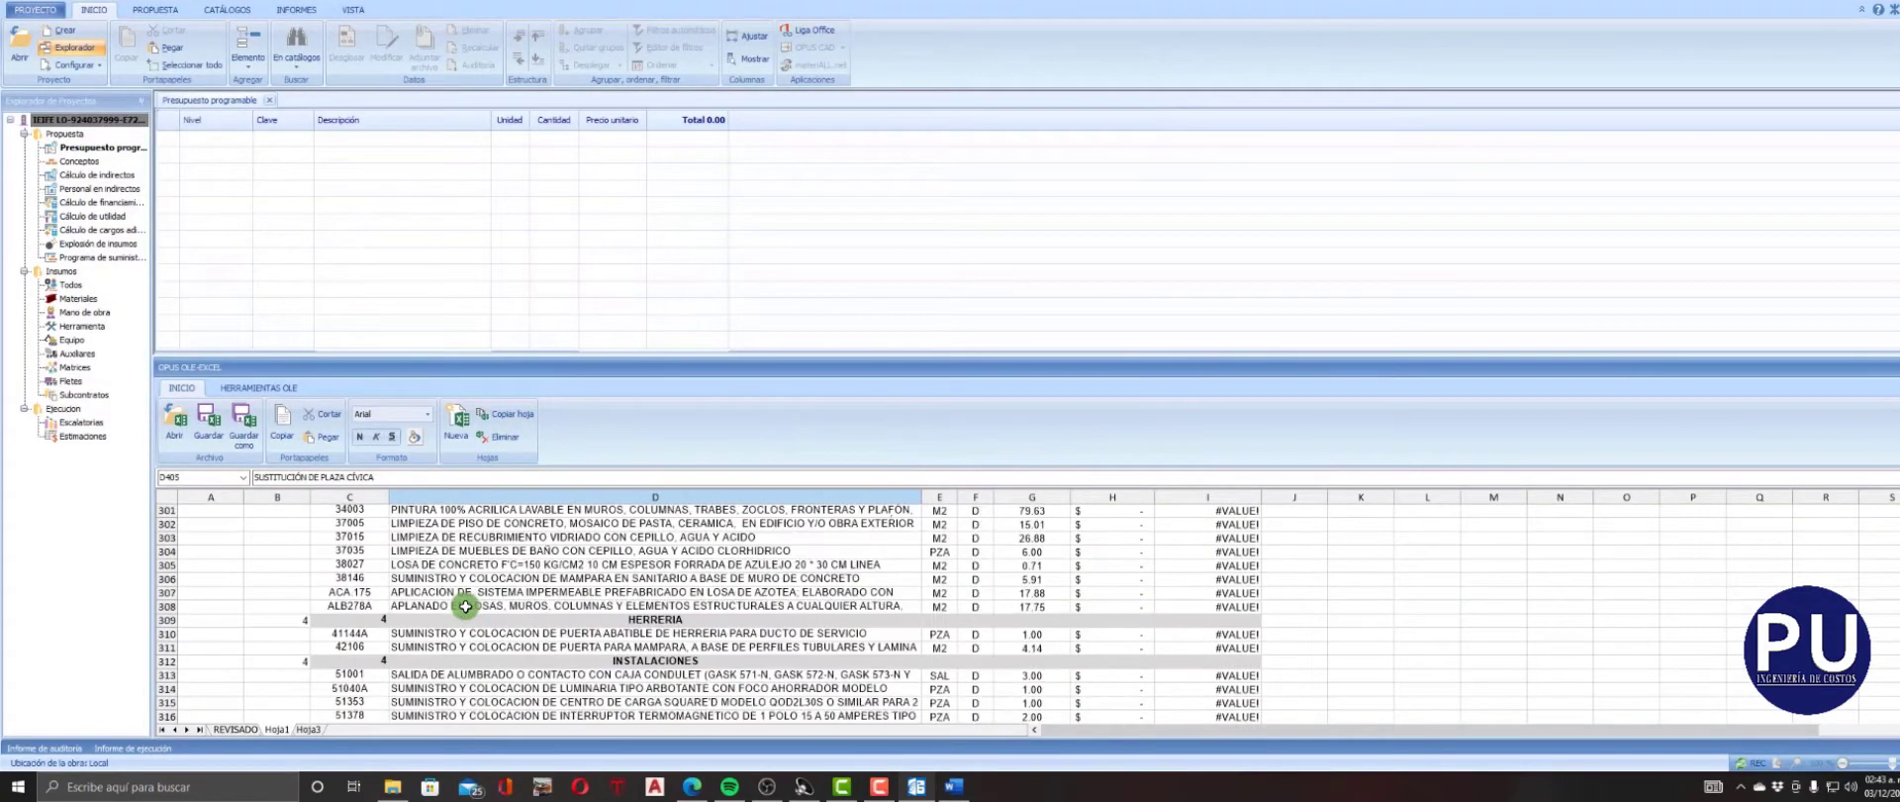
pyautogui.scroll(20, 465, 606)
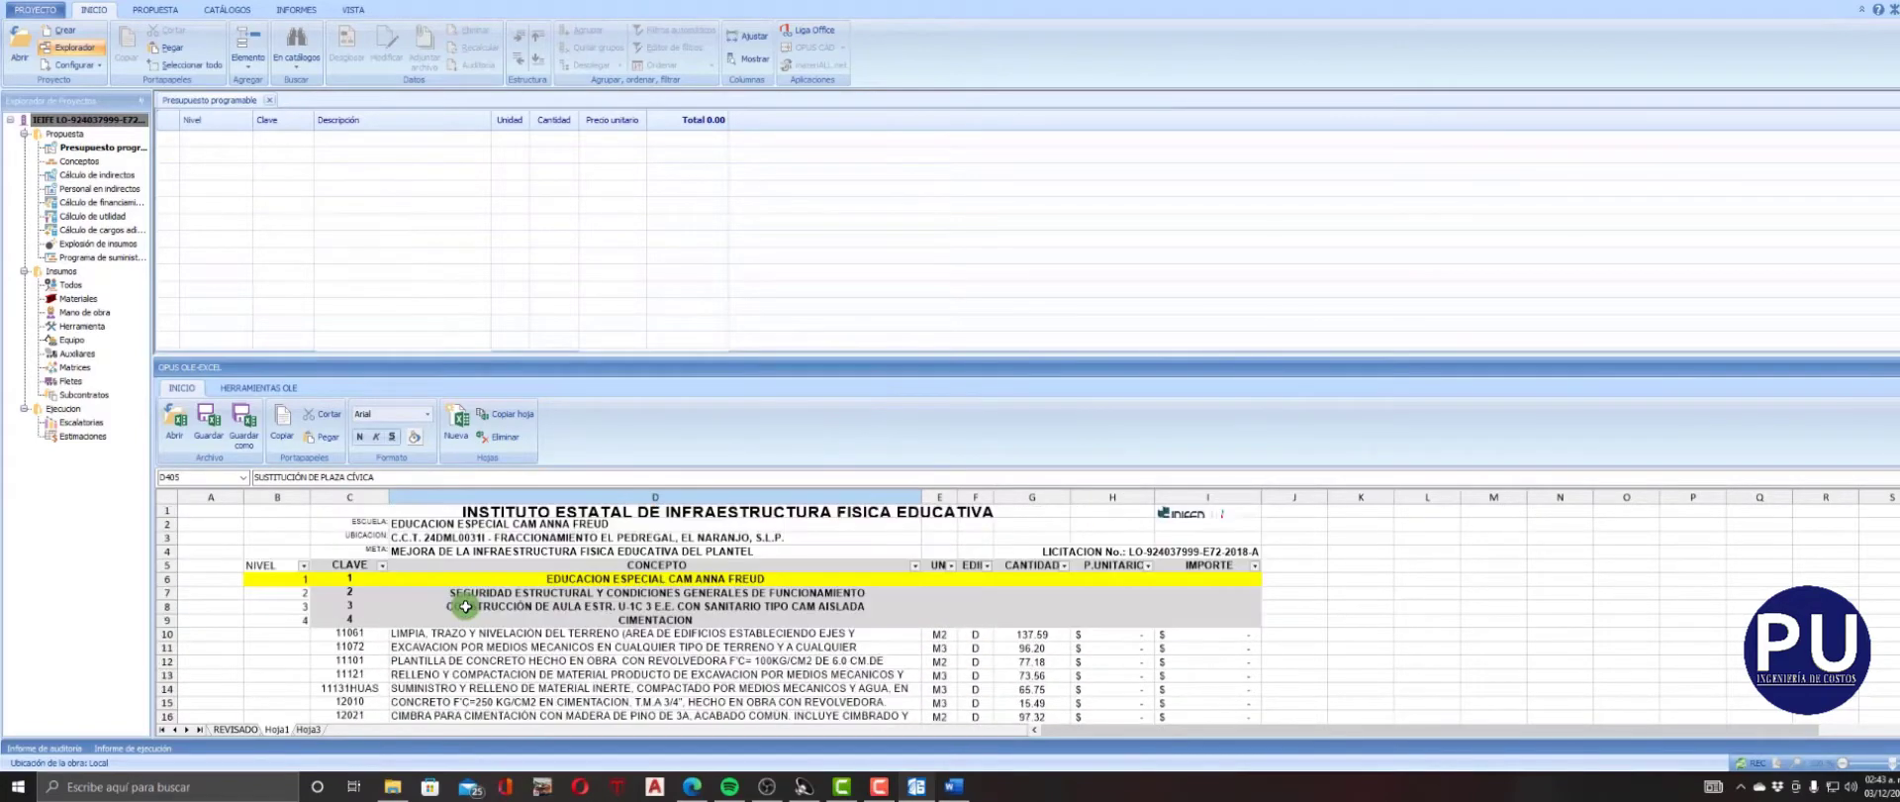
pyautogui.click(285, 574)
pyautogui.click(258, 387)
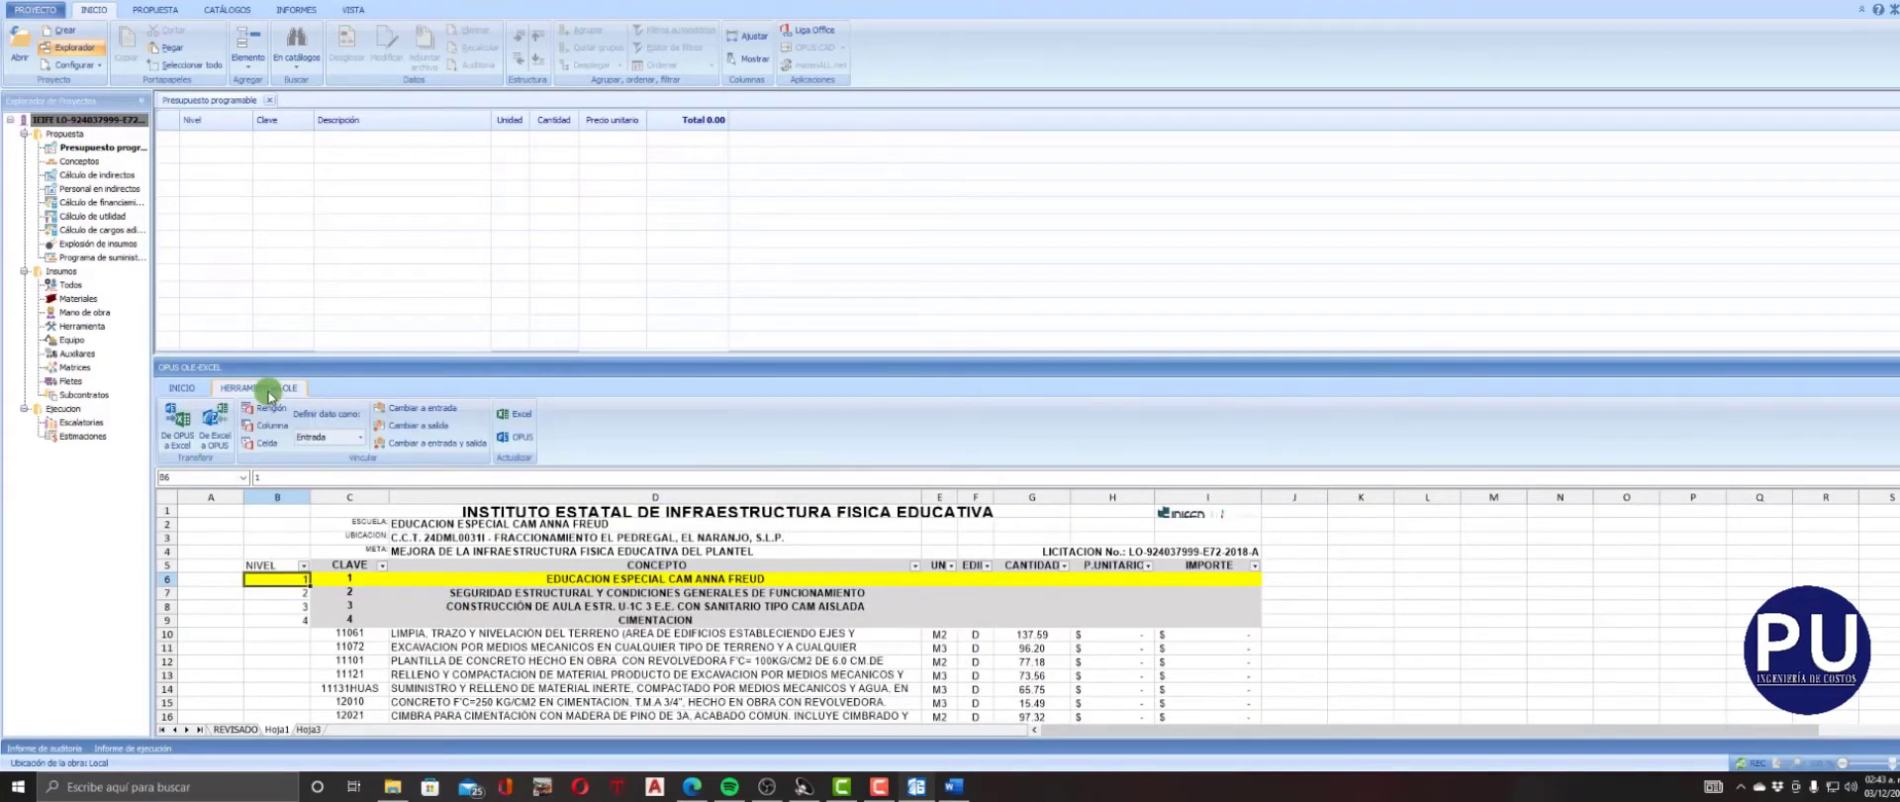
pyautogui.click(214, 424)
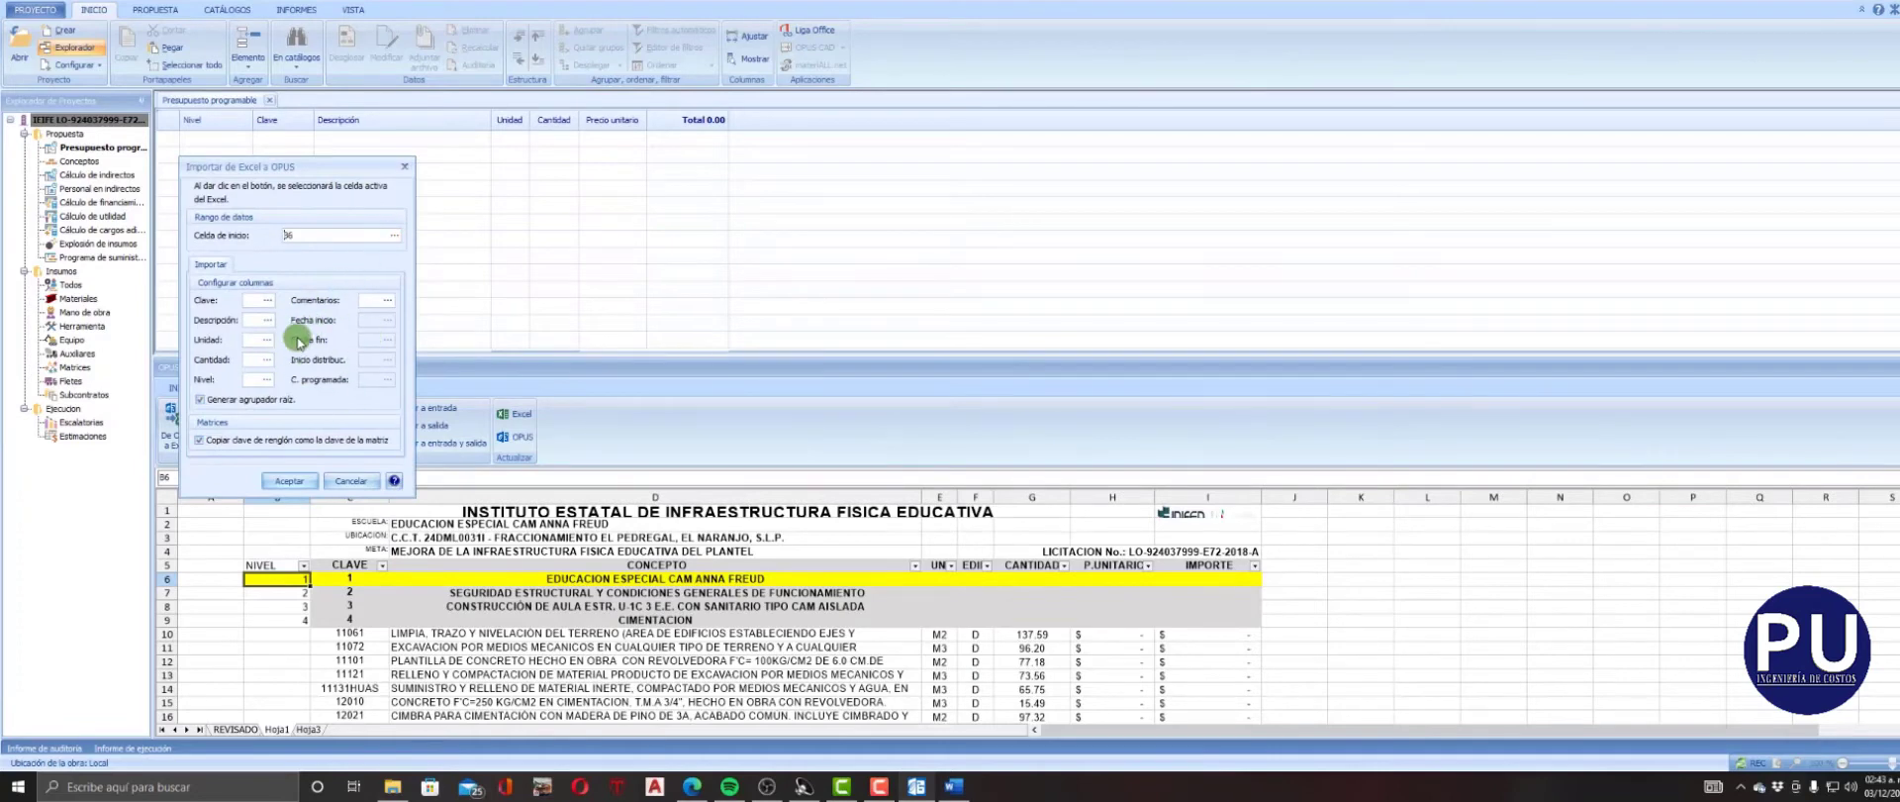
# Map the import's Nivel to cell B6, Clave to C6 and Descripción to D6.
pyautogui.click(266, 379)
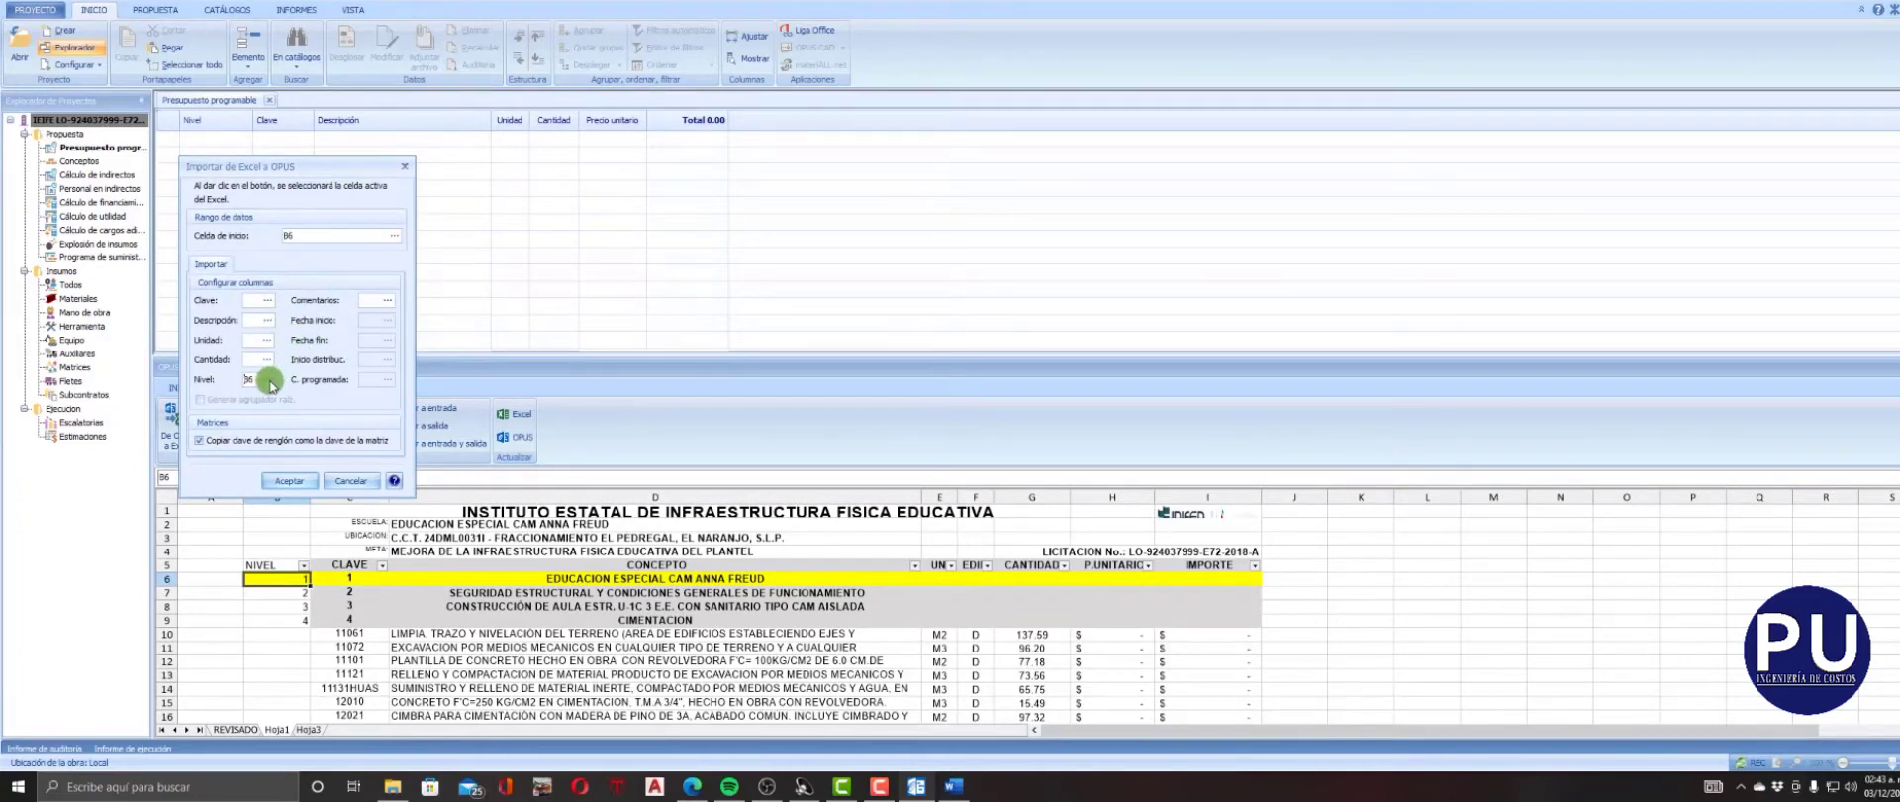
pyautogui.click(348, 578)
pyautogui.click(266, 300)
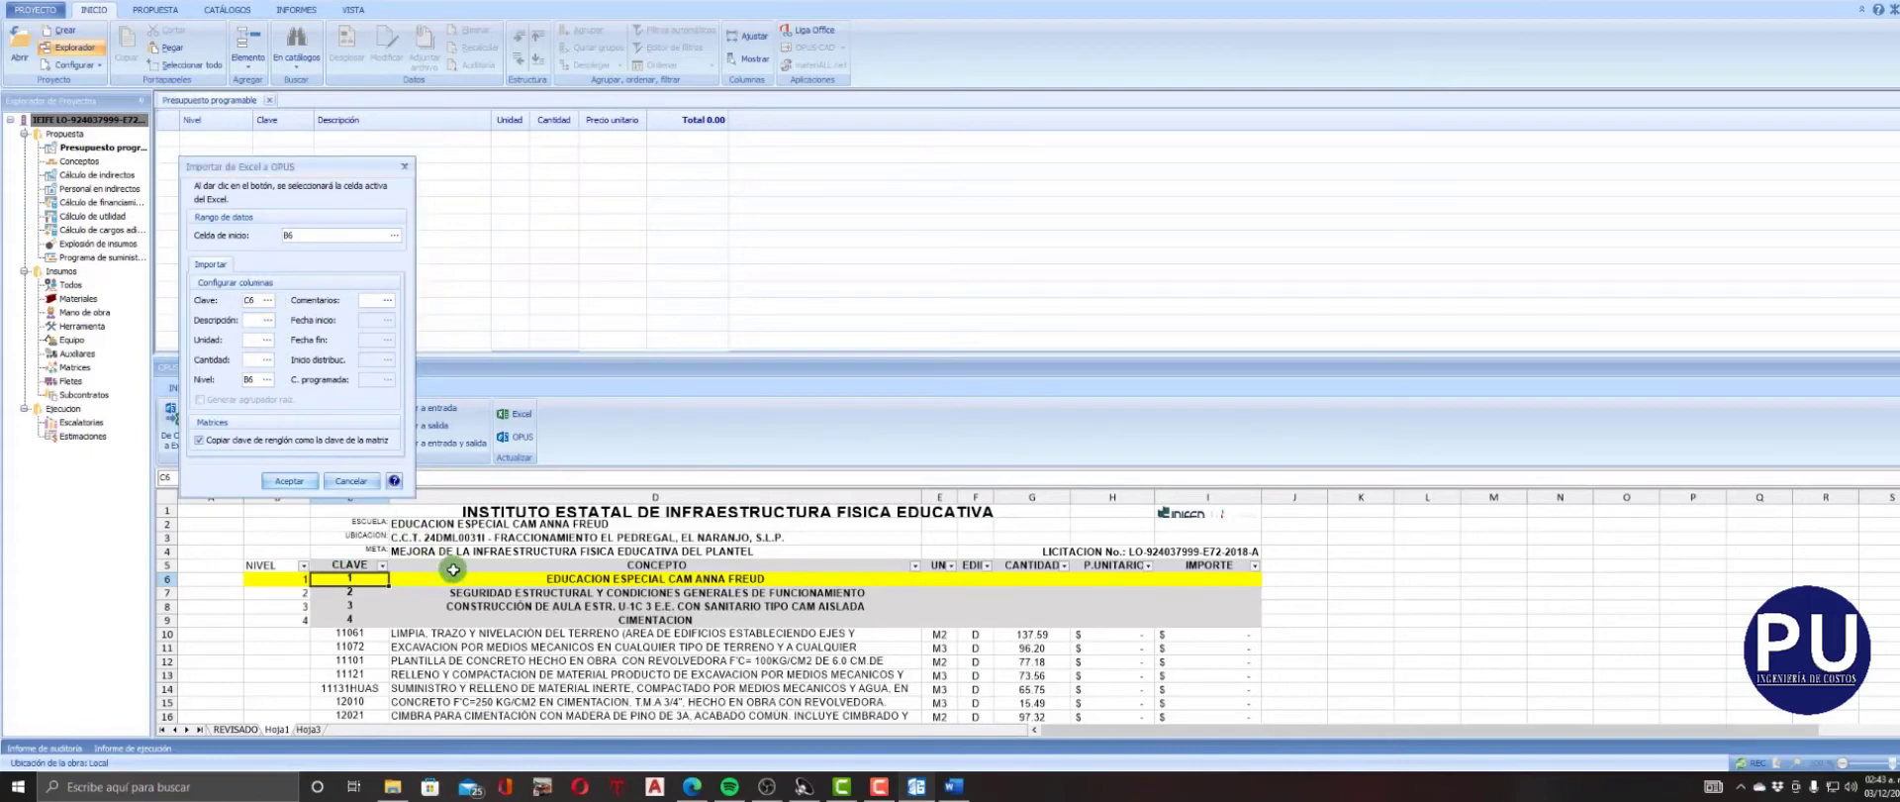
pyautogui.click(475, 578)
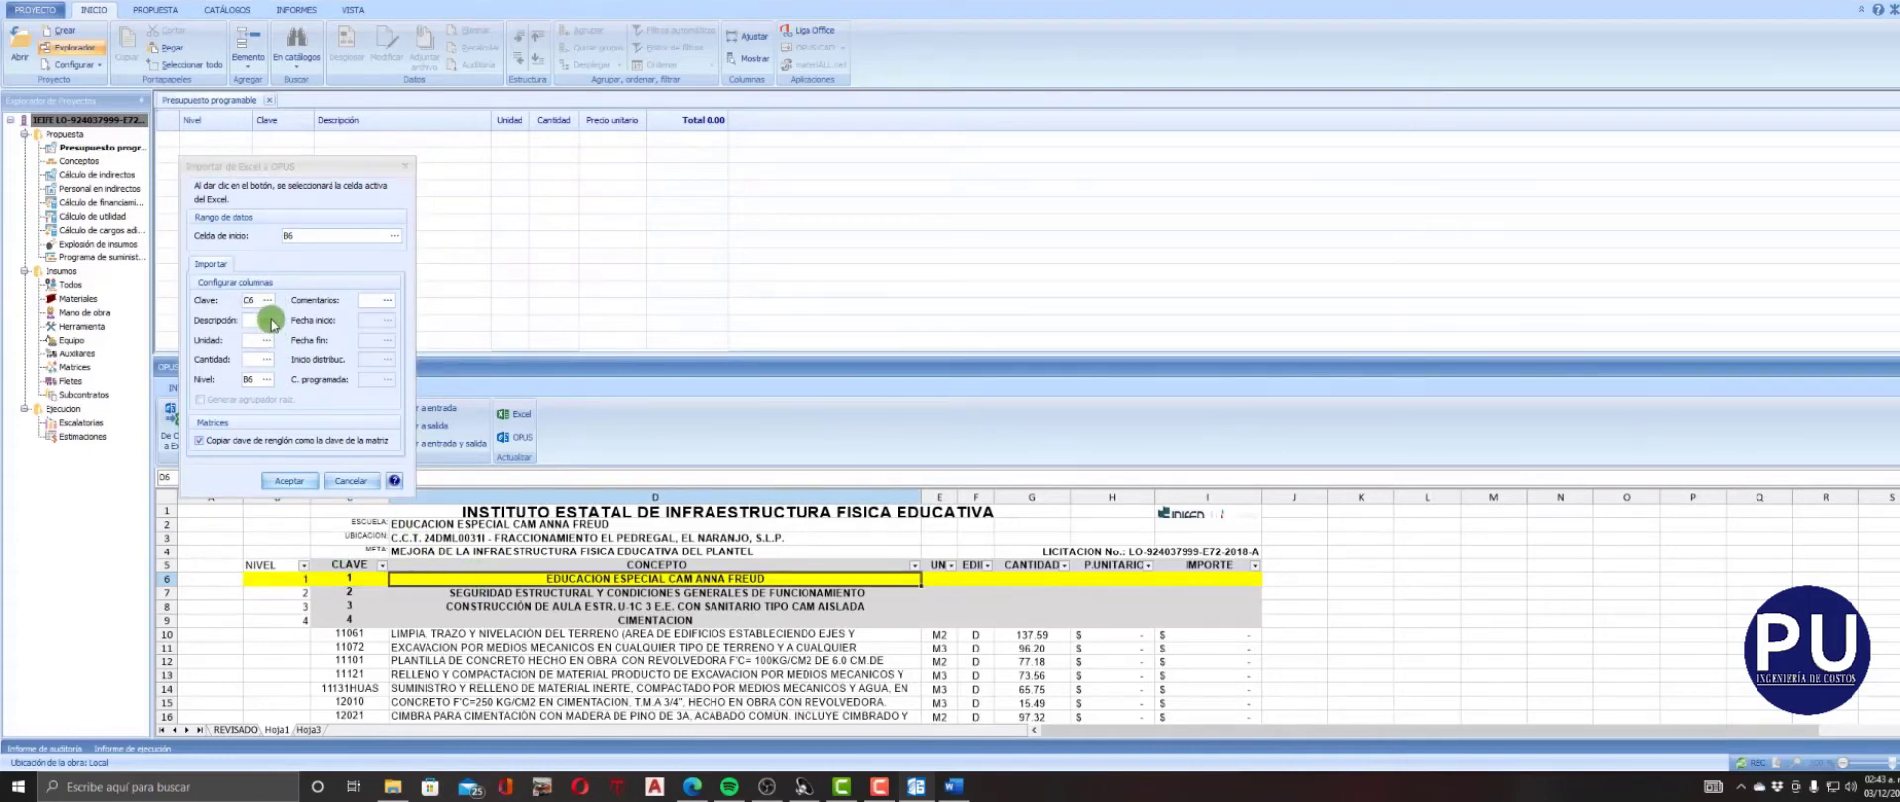
pyautogui.click(266, 320)
# Map Unidad to E6, Comentarios to F6 and Cantidad to G6, and import the rows linked to Excel as input and output.
pyautogui.click(938, 578)
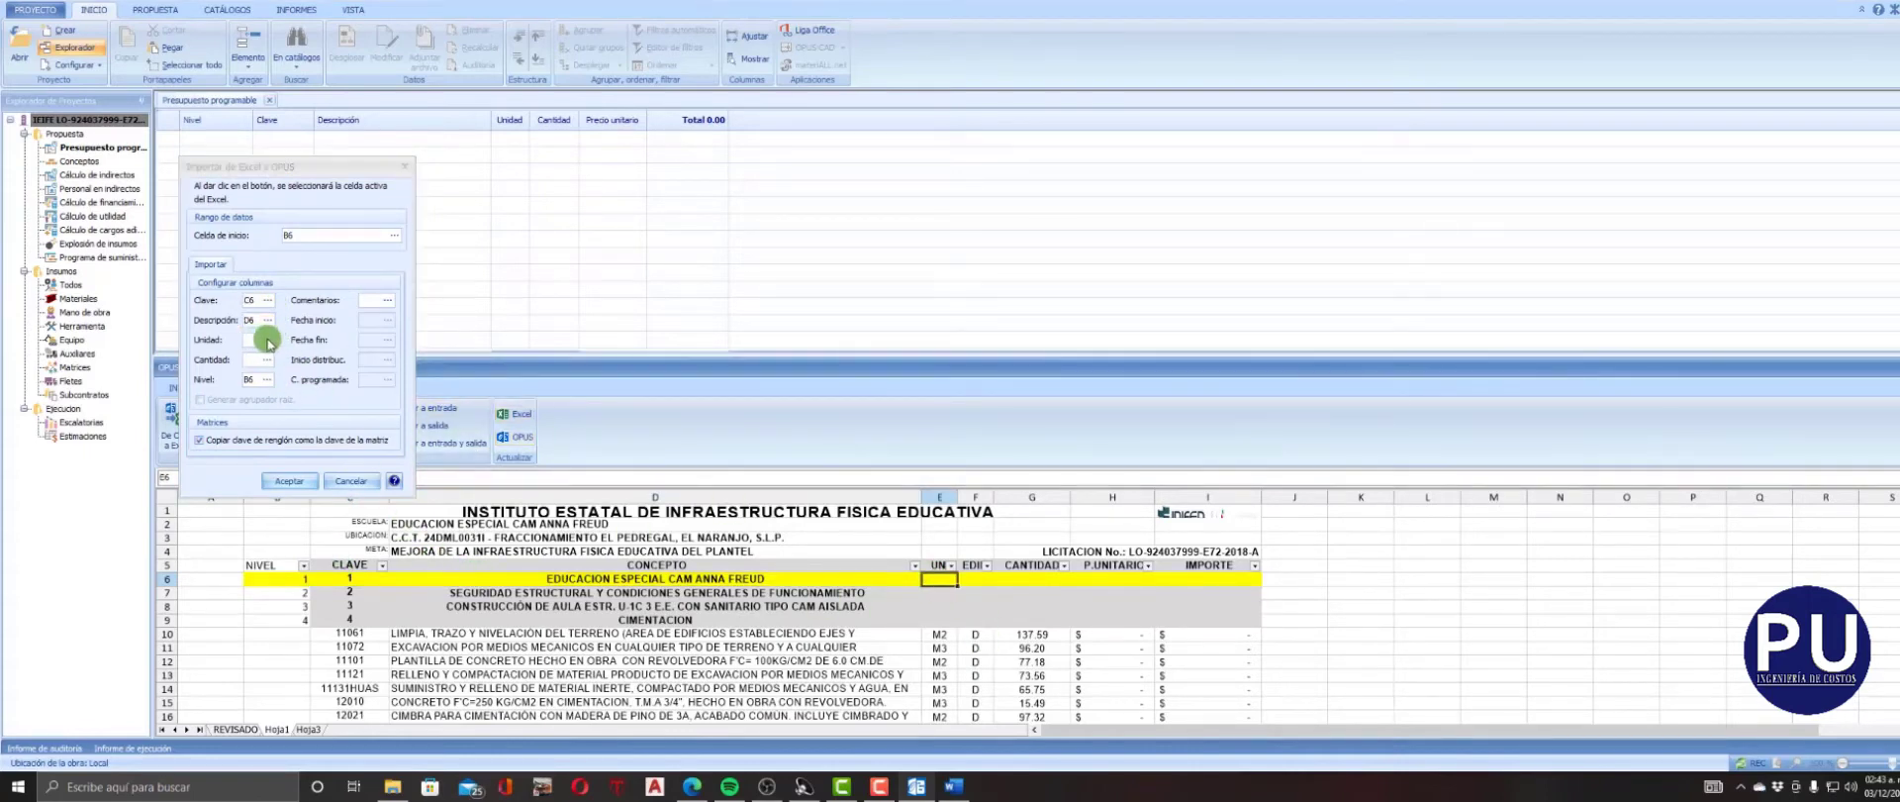
pyautogui.click(267, 340)
pyautogui.click(975, 578)
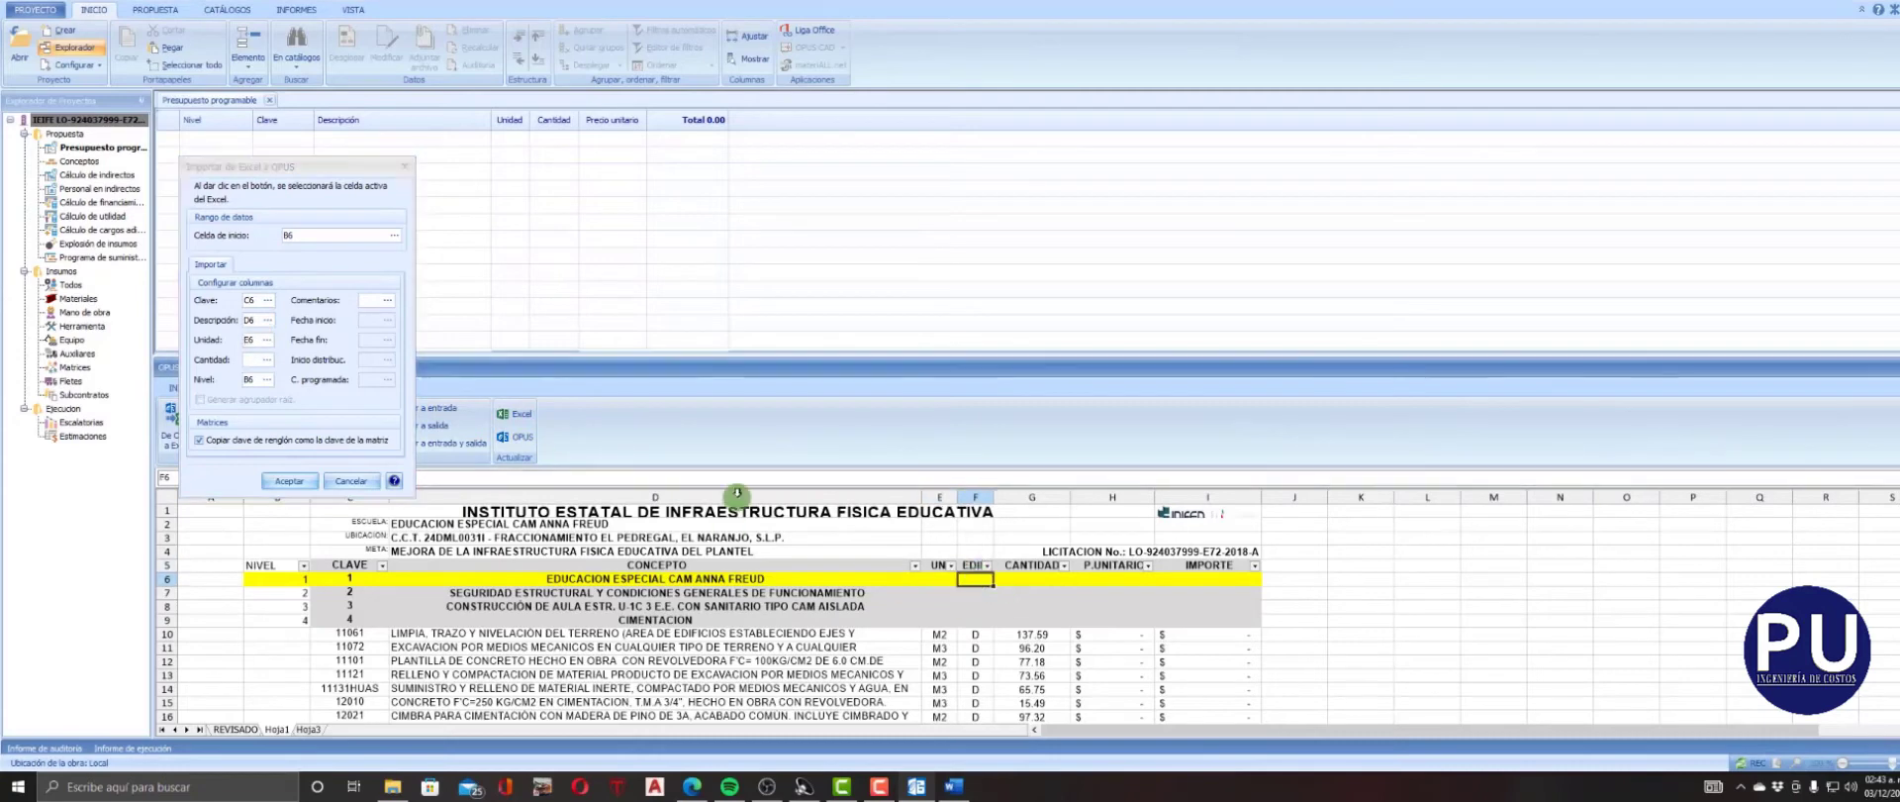
pyautogui.click(387, 302)
pyautogui.click(1033, 578)
pyautogui.click(268, 360)
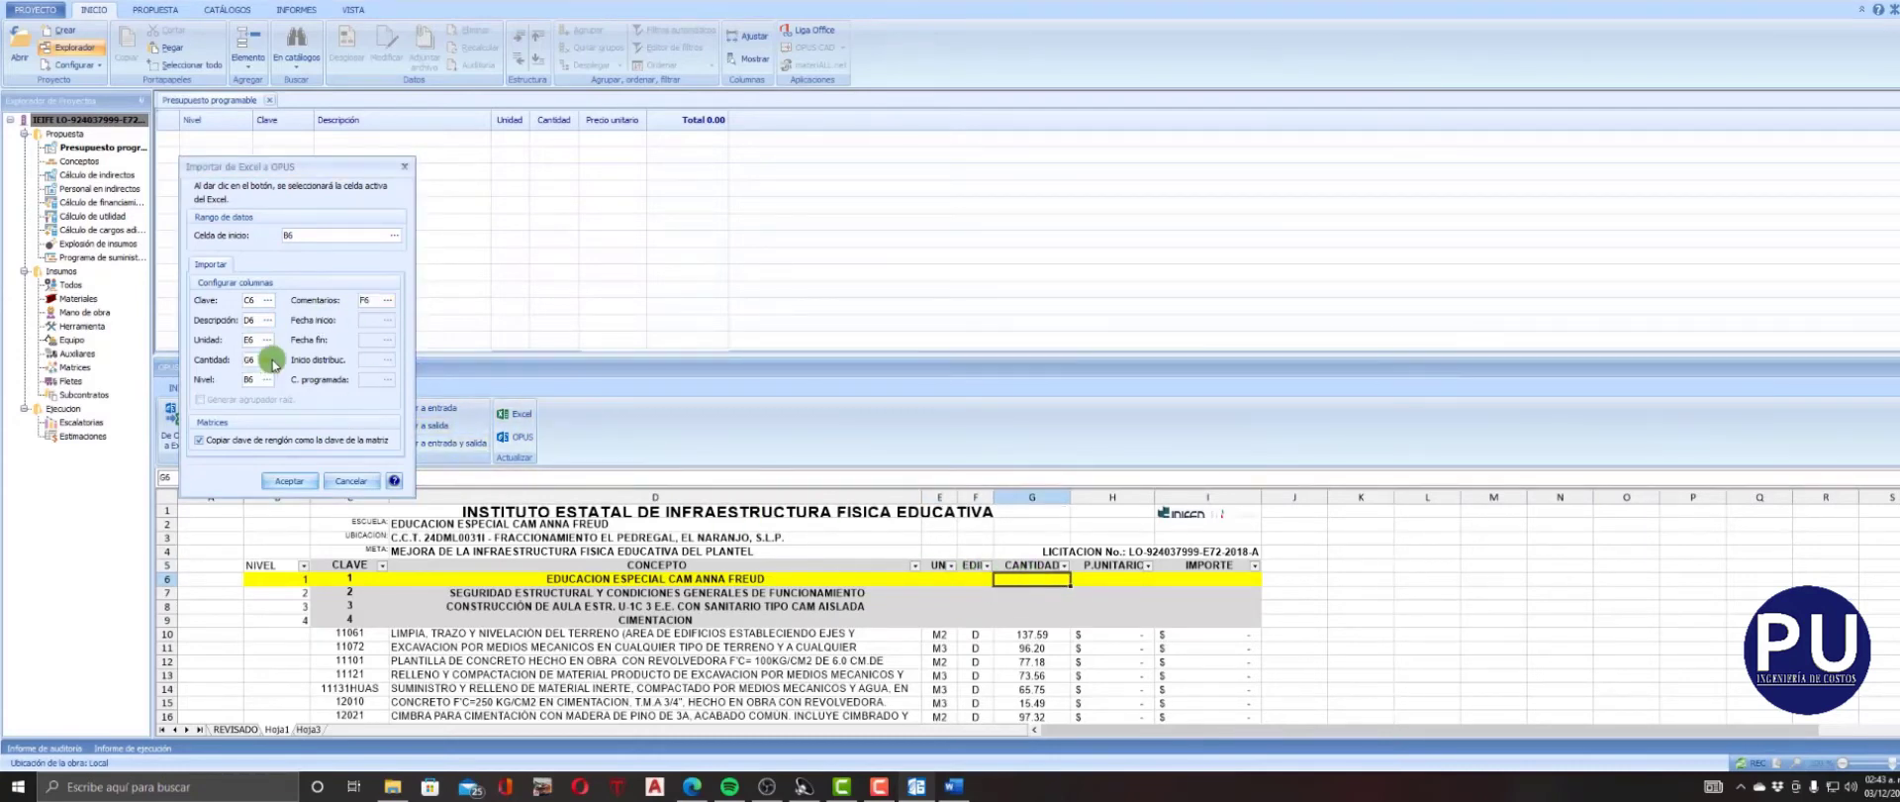
pyautogui.click(289, 480)
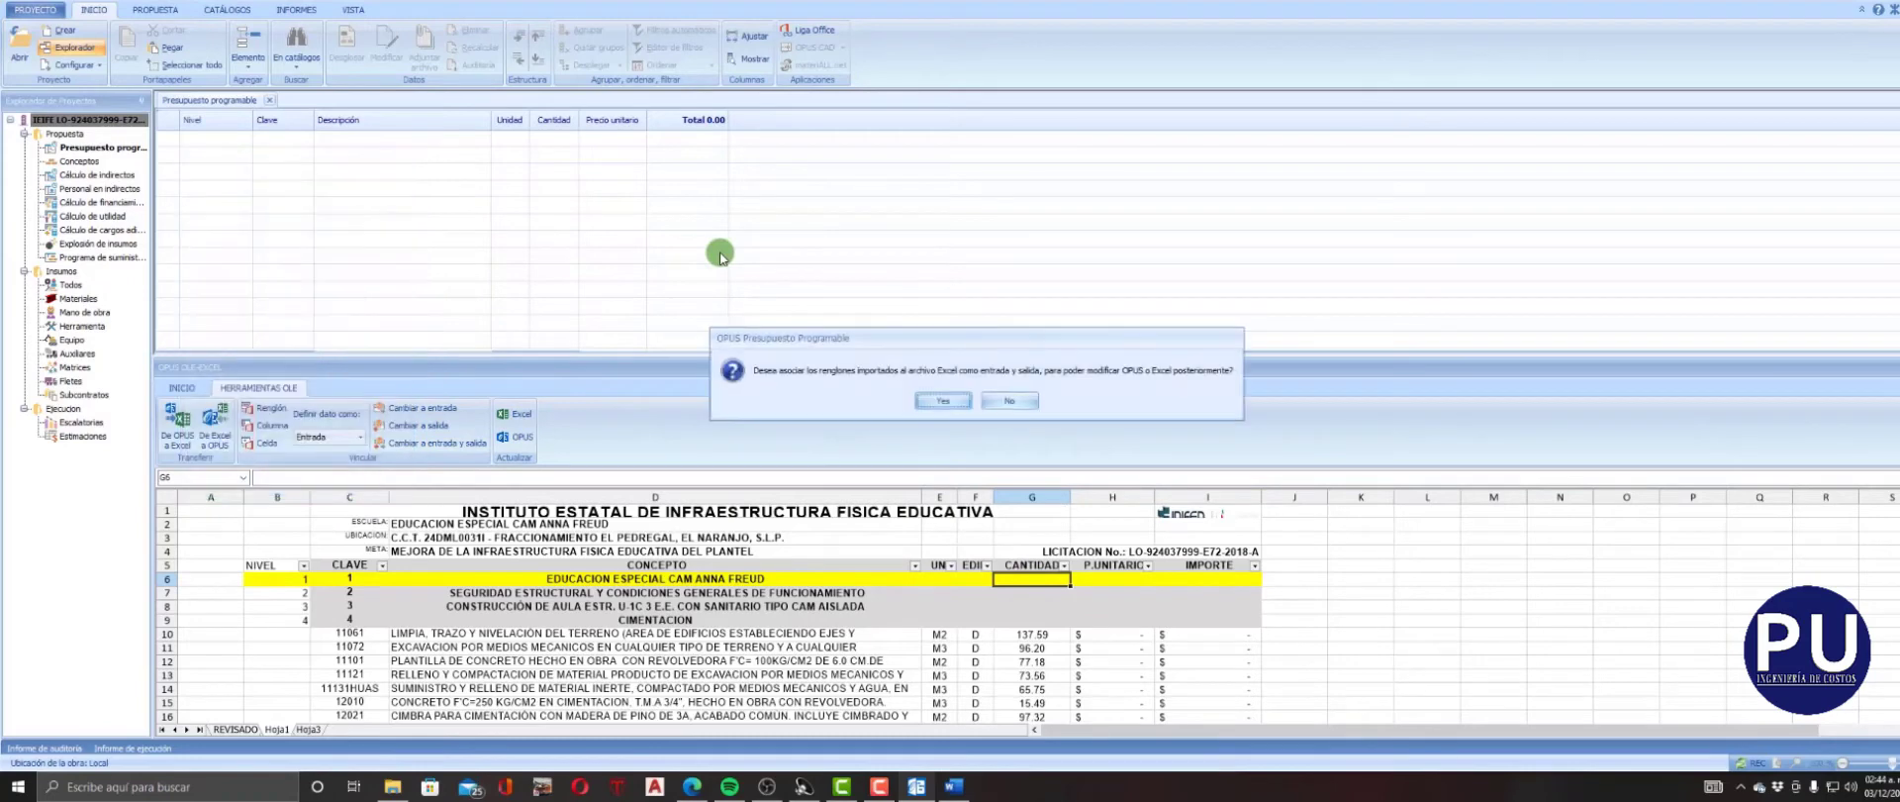
pyautogui.click(955, 401)
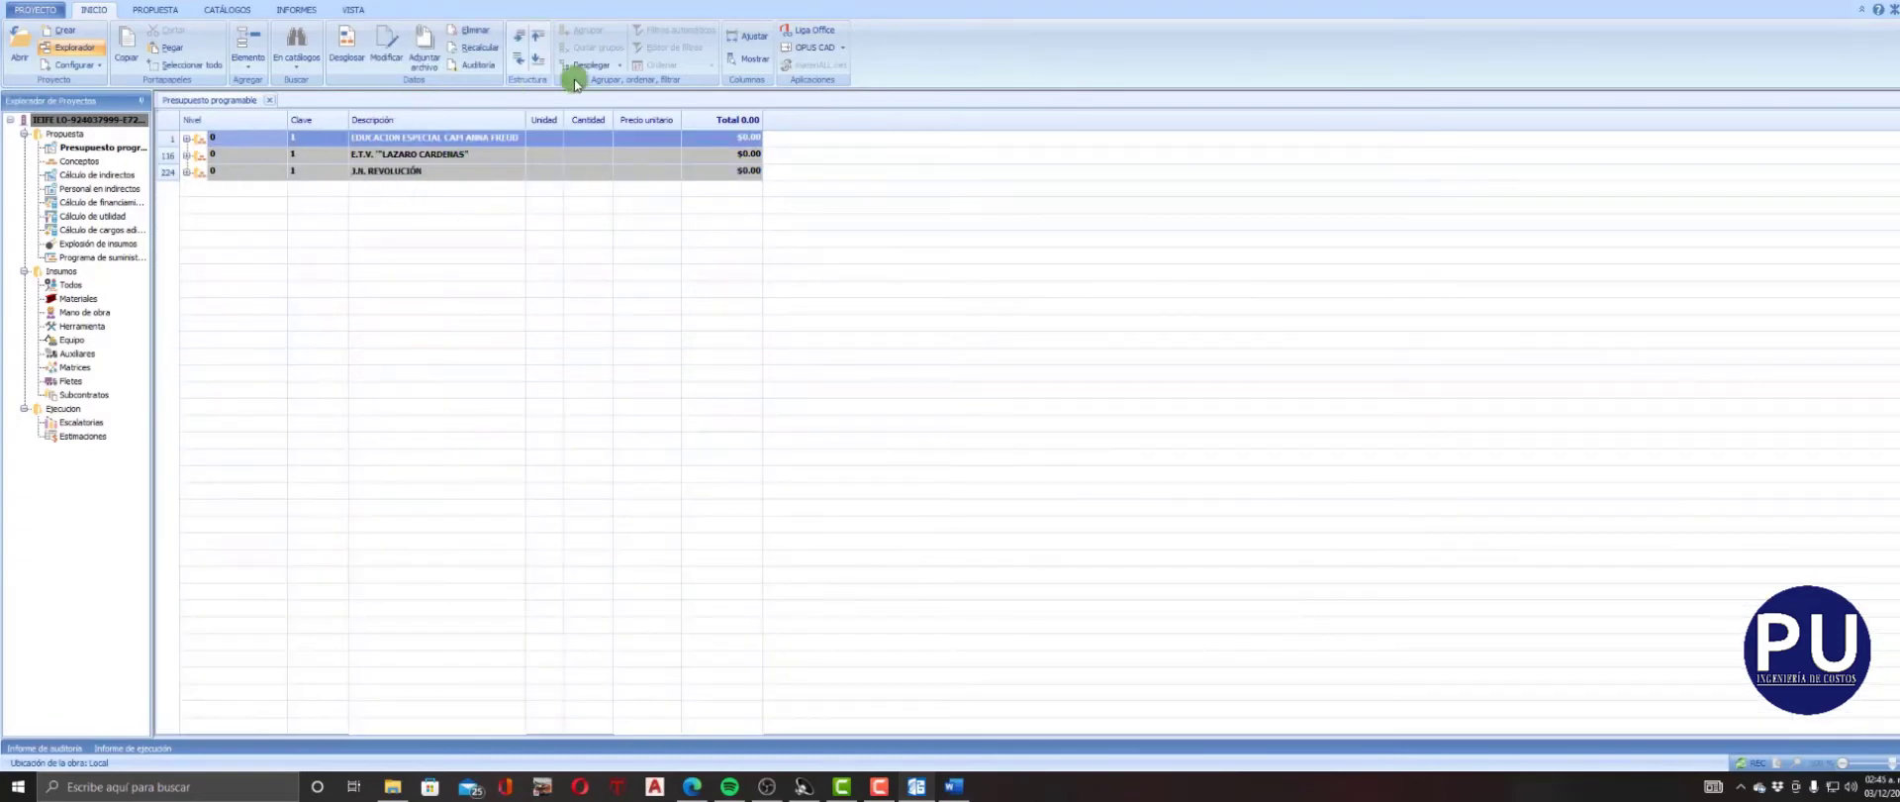
# Insert a blank group in the budget and move it above the first school.
pyautogui.rightClick(294, 145)
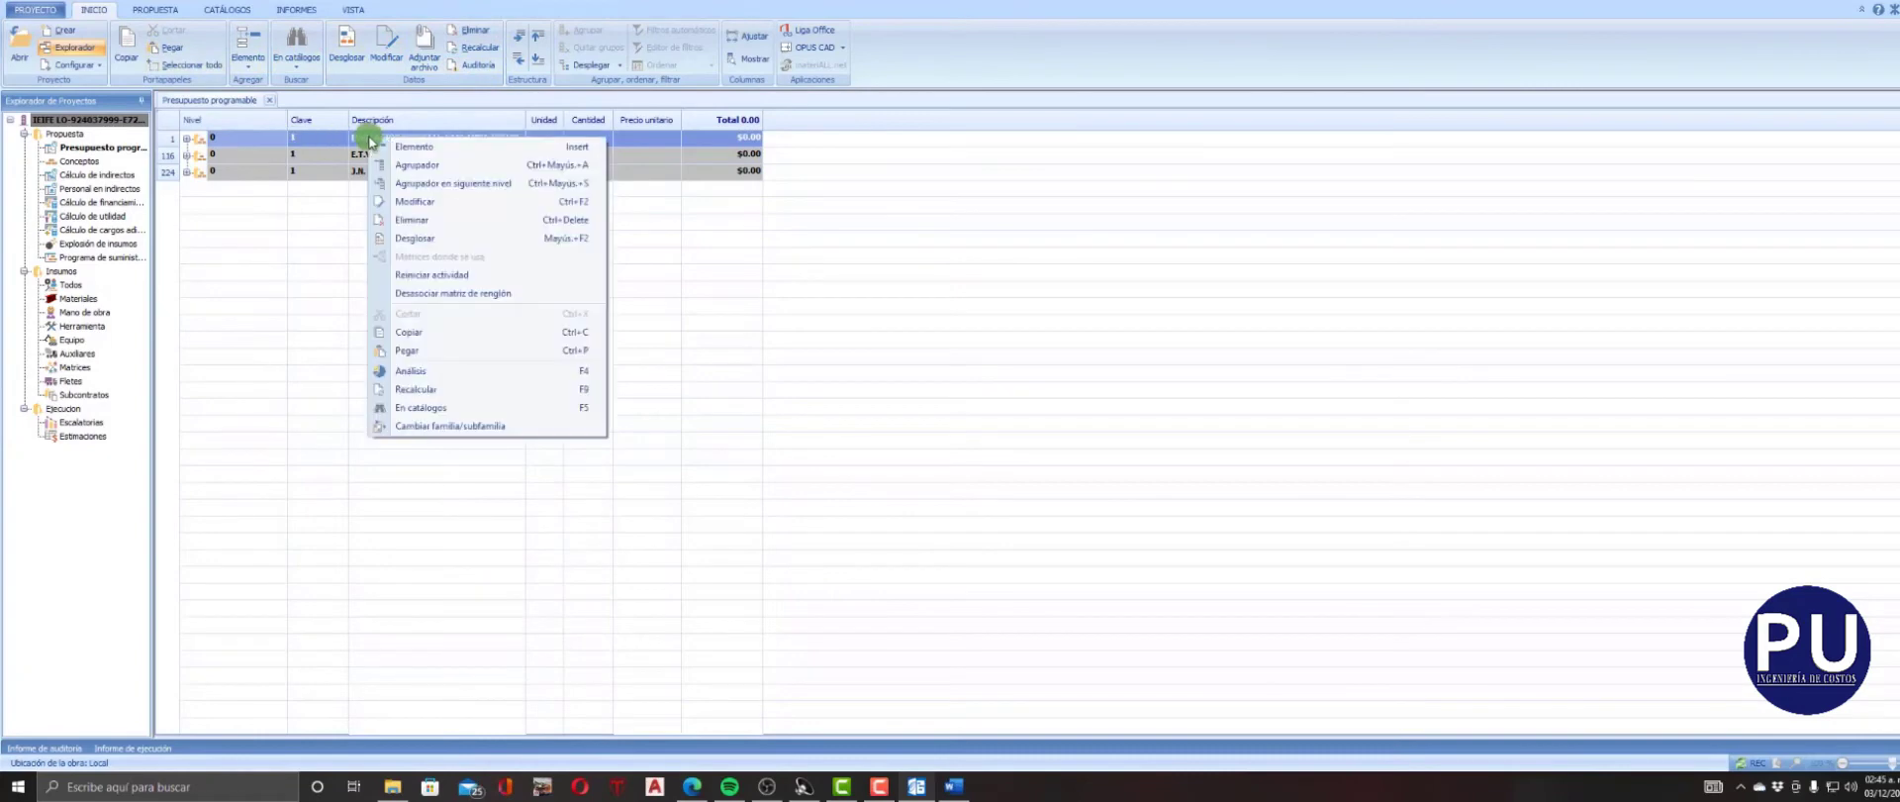
pyautogui.click(400, 160)
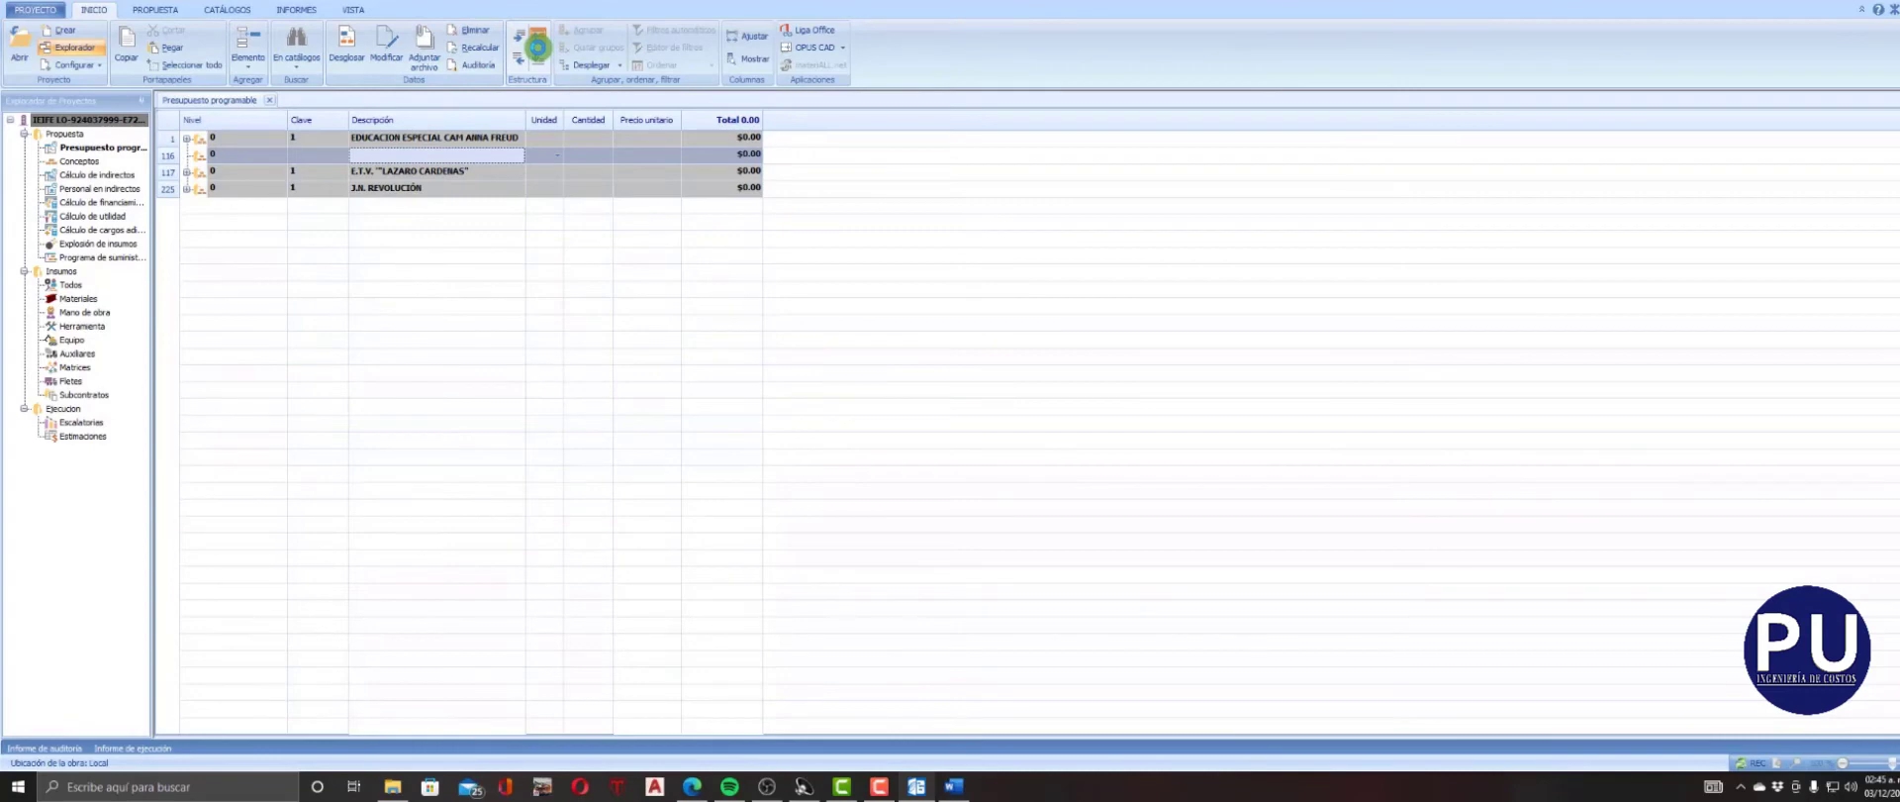
pyautogui.click(537, 44)
pyautogui.click(378, 136)
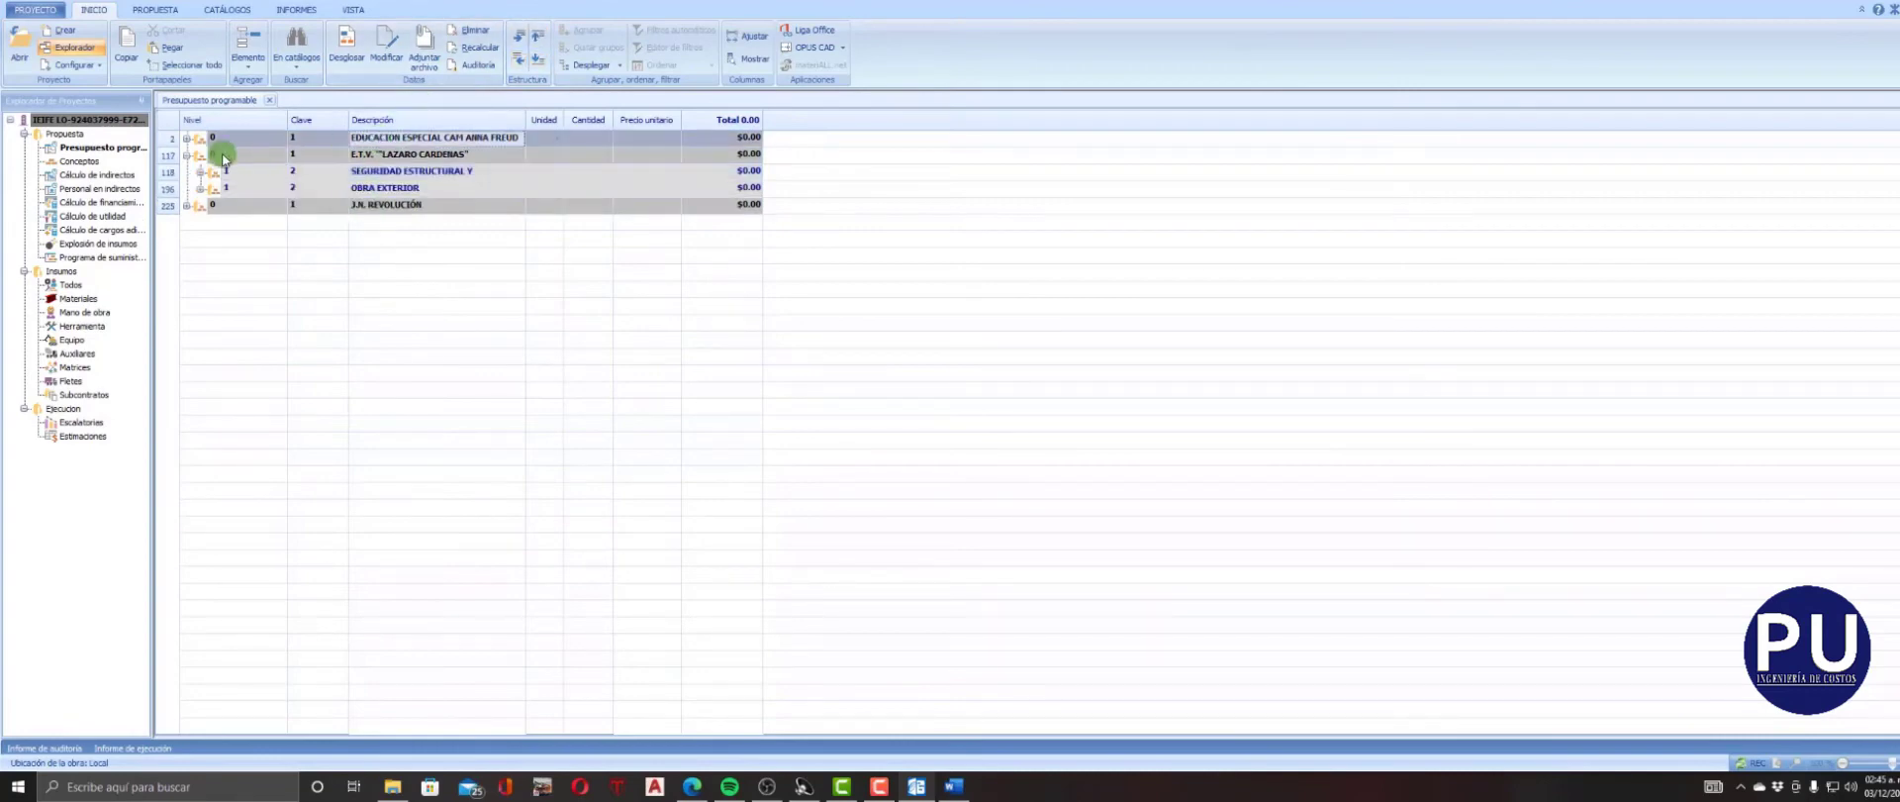
pyautogui.rightClick(460, 137)
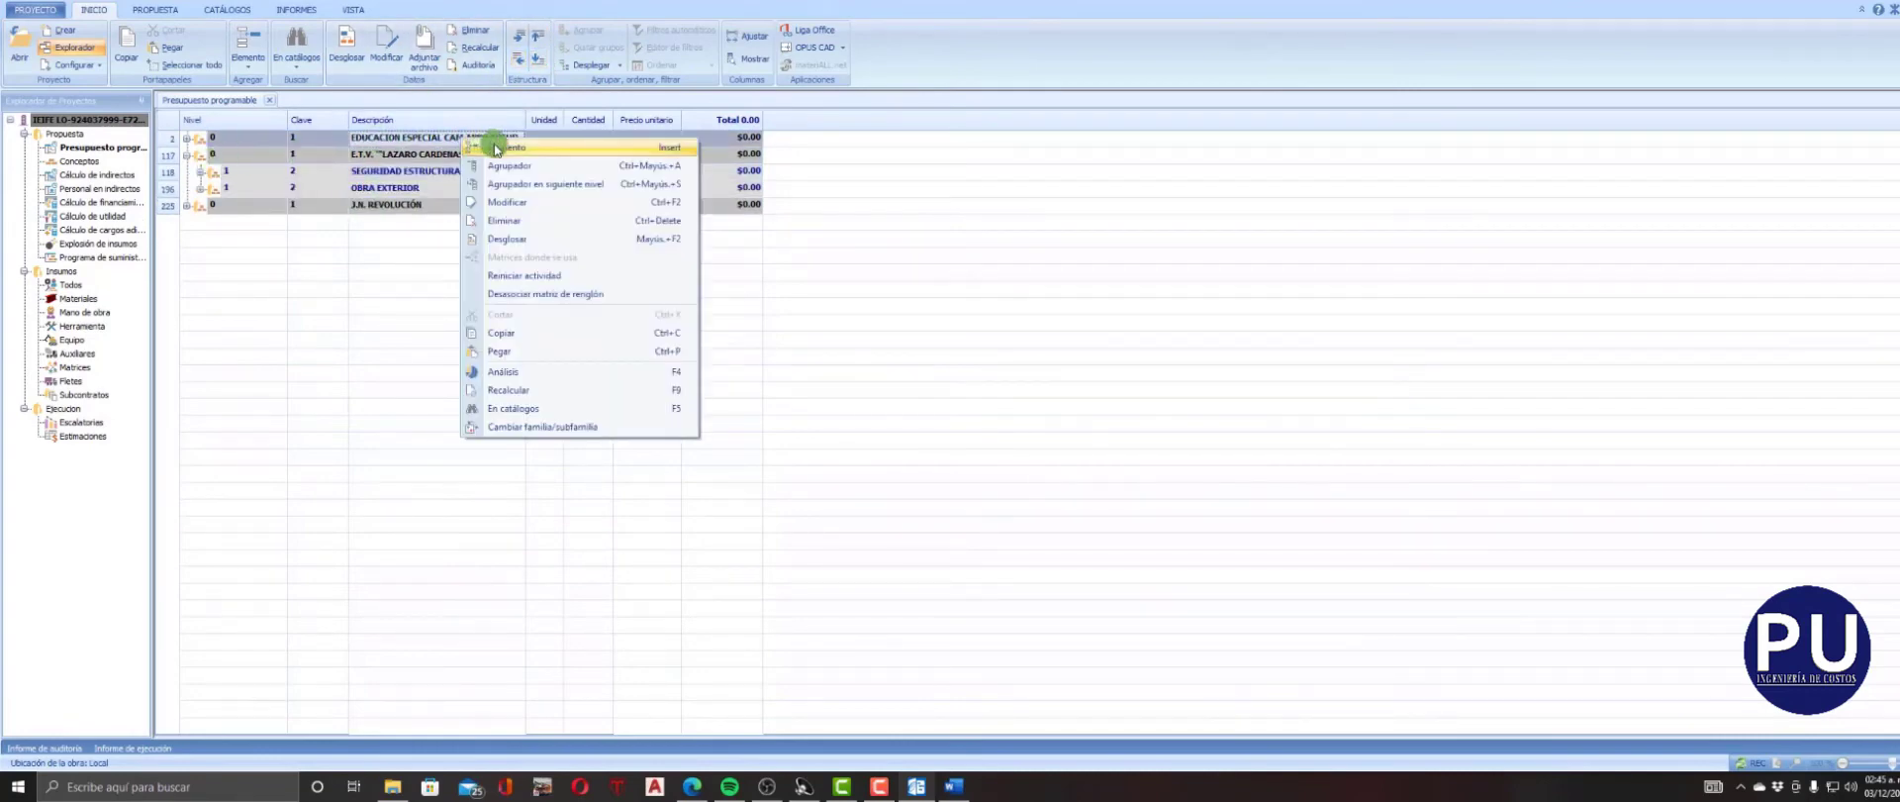
pyautogui.click(509, 158)
pyautogui.click(416, 170)
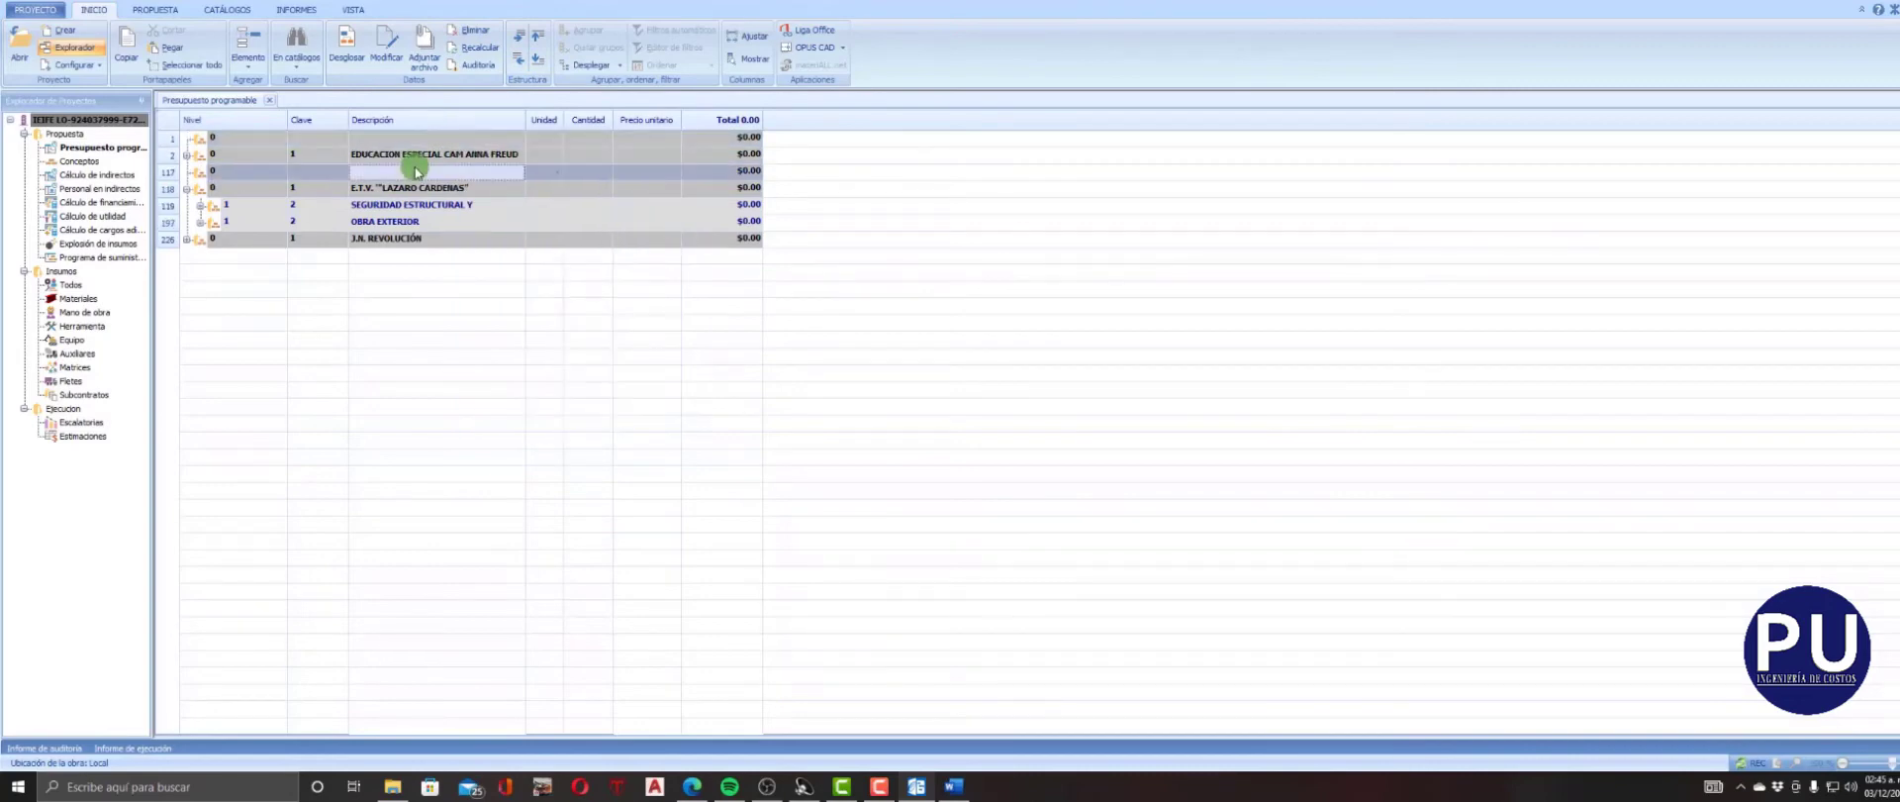
pyautogui.rightClick(416, 171)
pyautogui.click(466, 241)
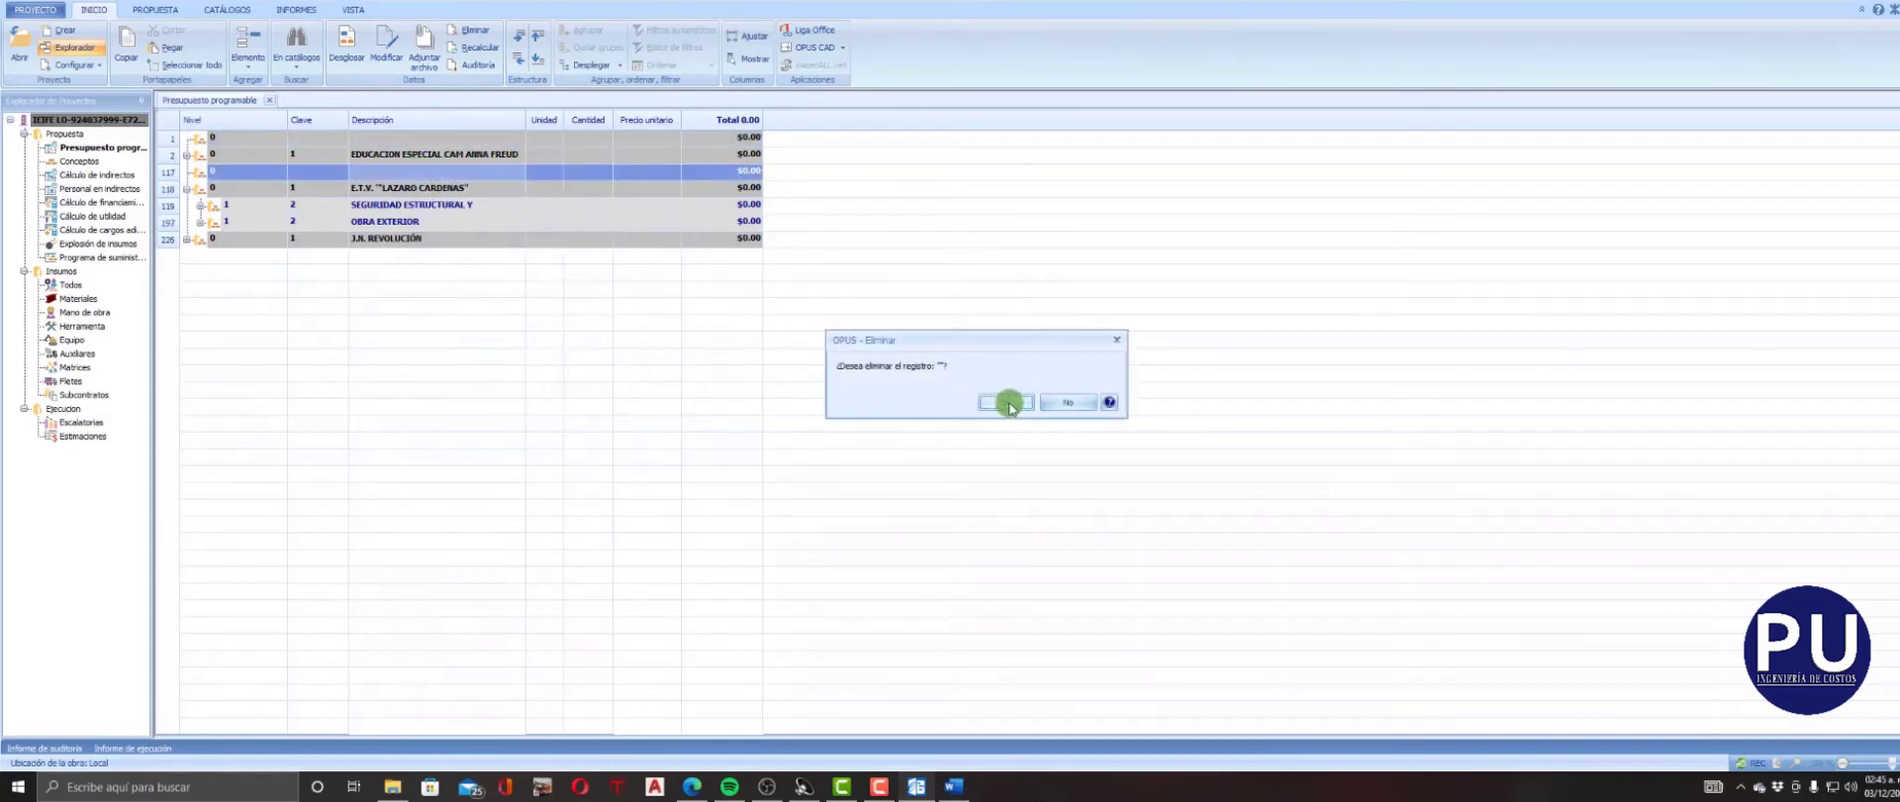
pyautogui.click(1008, 403)
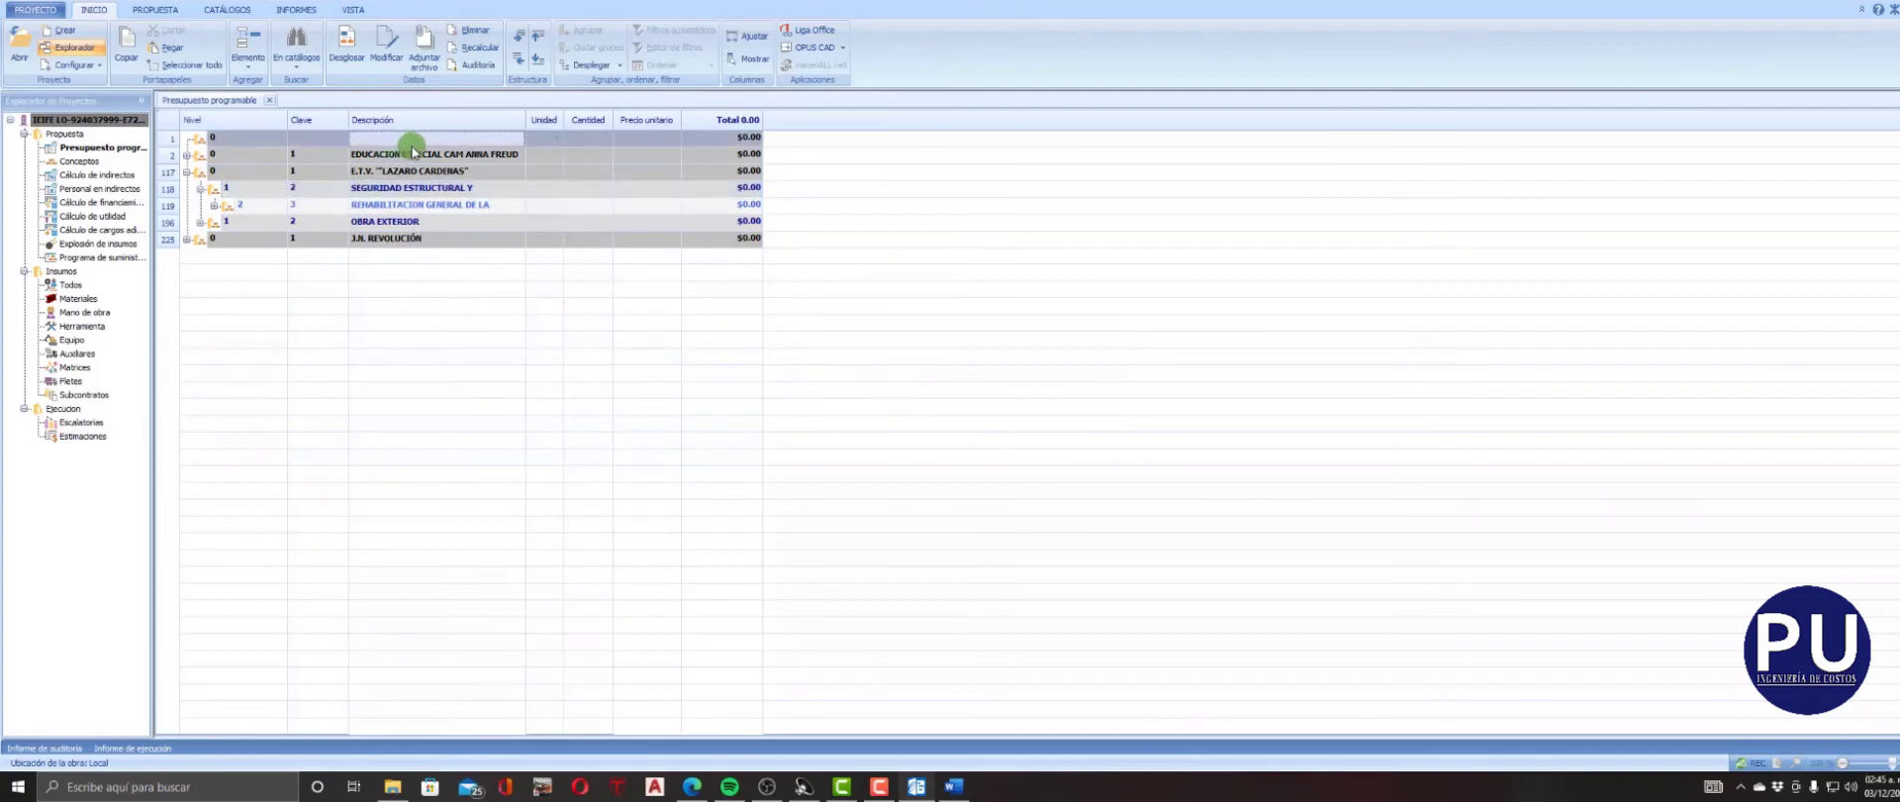
# Name the blank first group PRESUPUESTO and demote the three school groups one level beneath it.
pyautogui.click(439, 138)
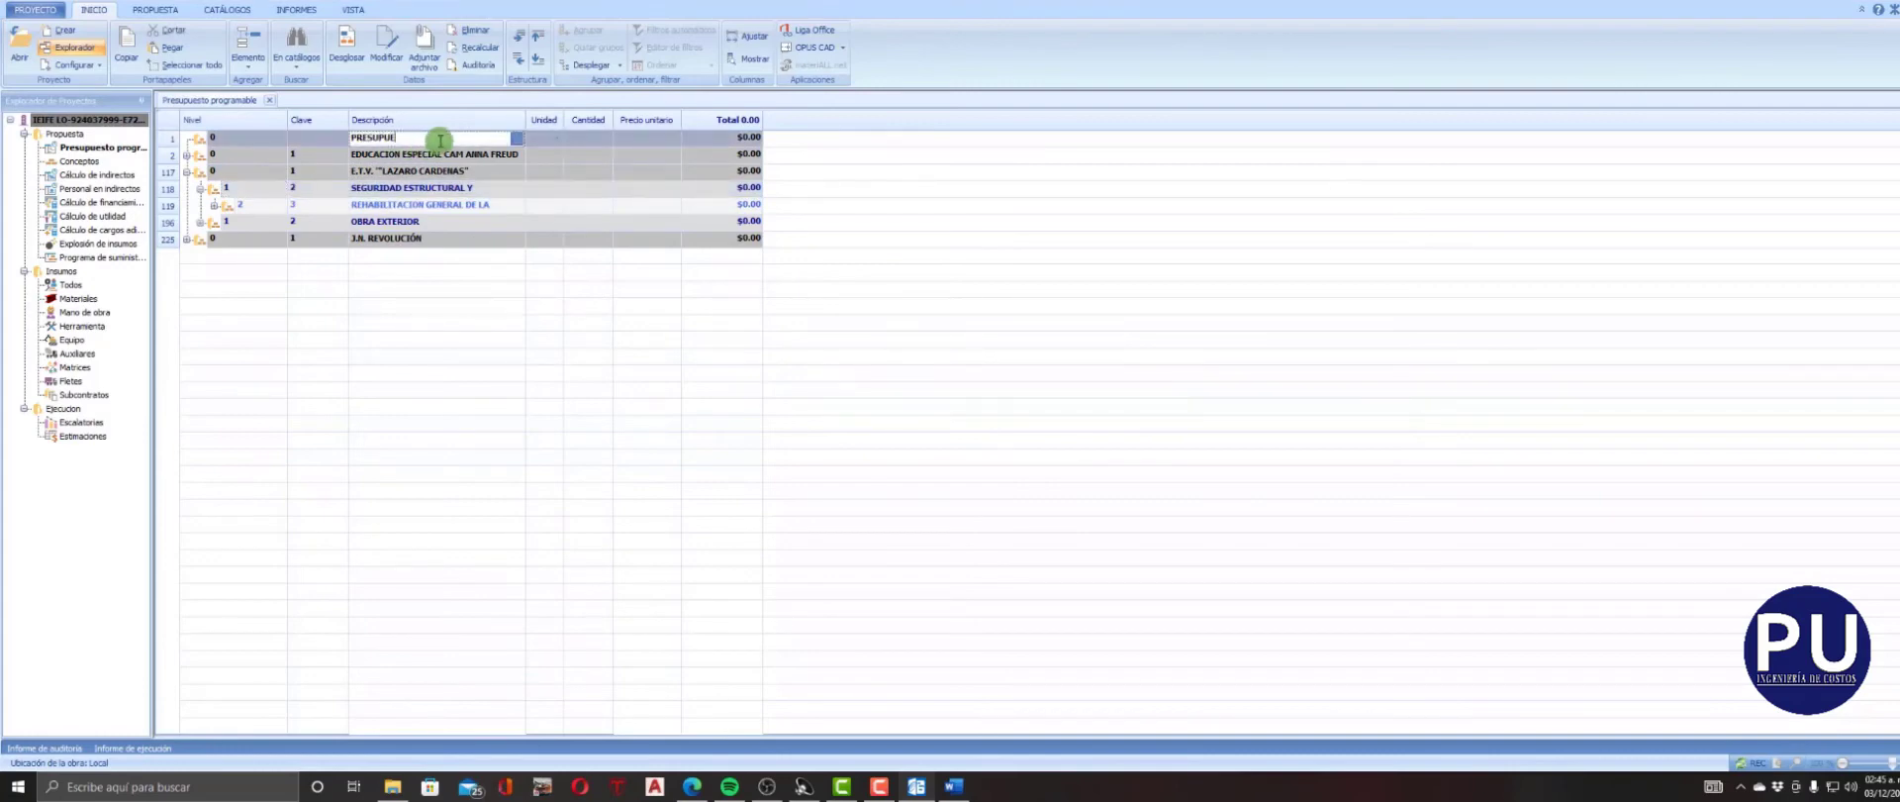
pyautogui.click(421, 208)
pyautogui.click(187, 172)
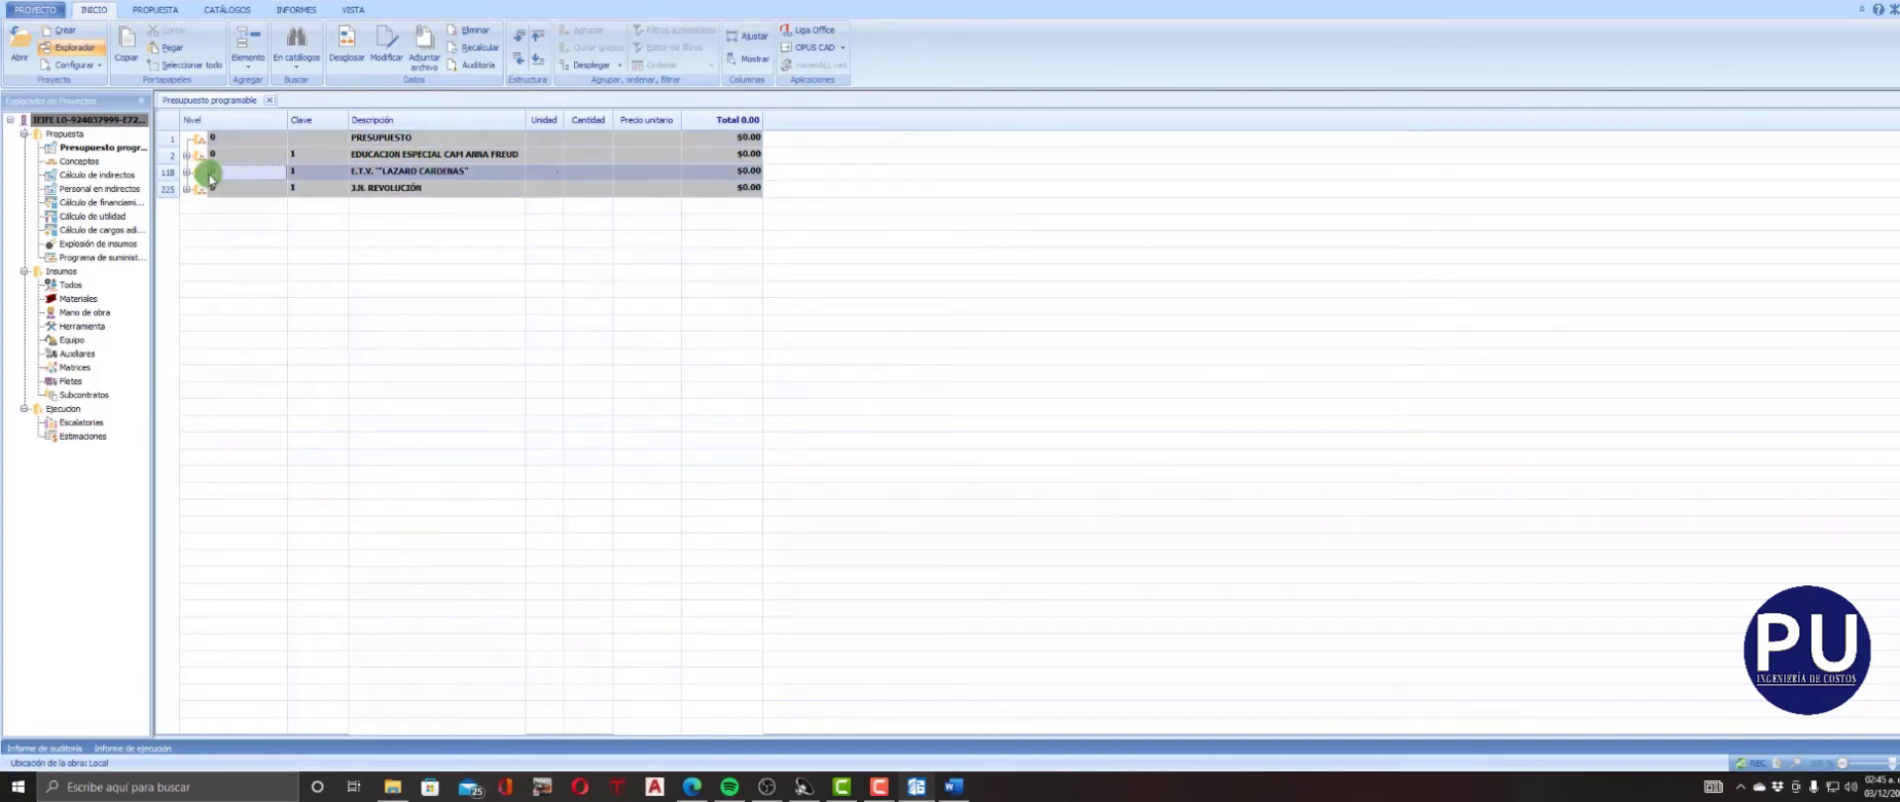
pyautogui.click(380, 154)
pyautogui.click(533, 43)
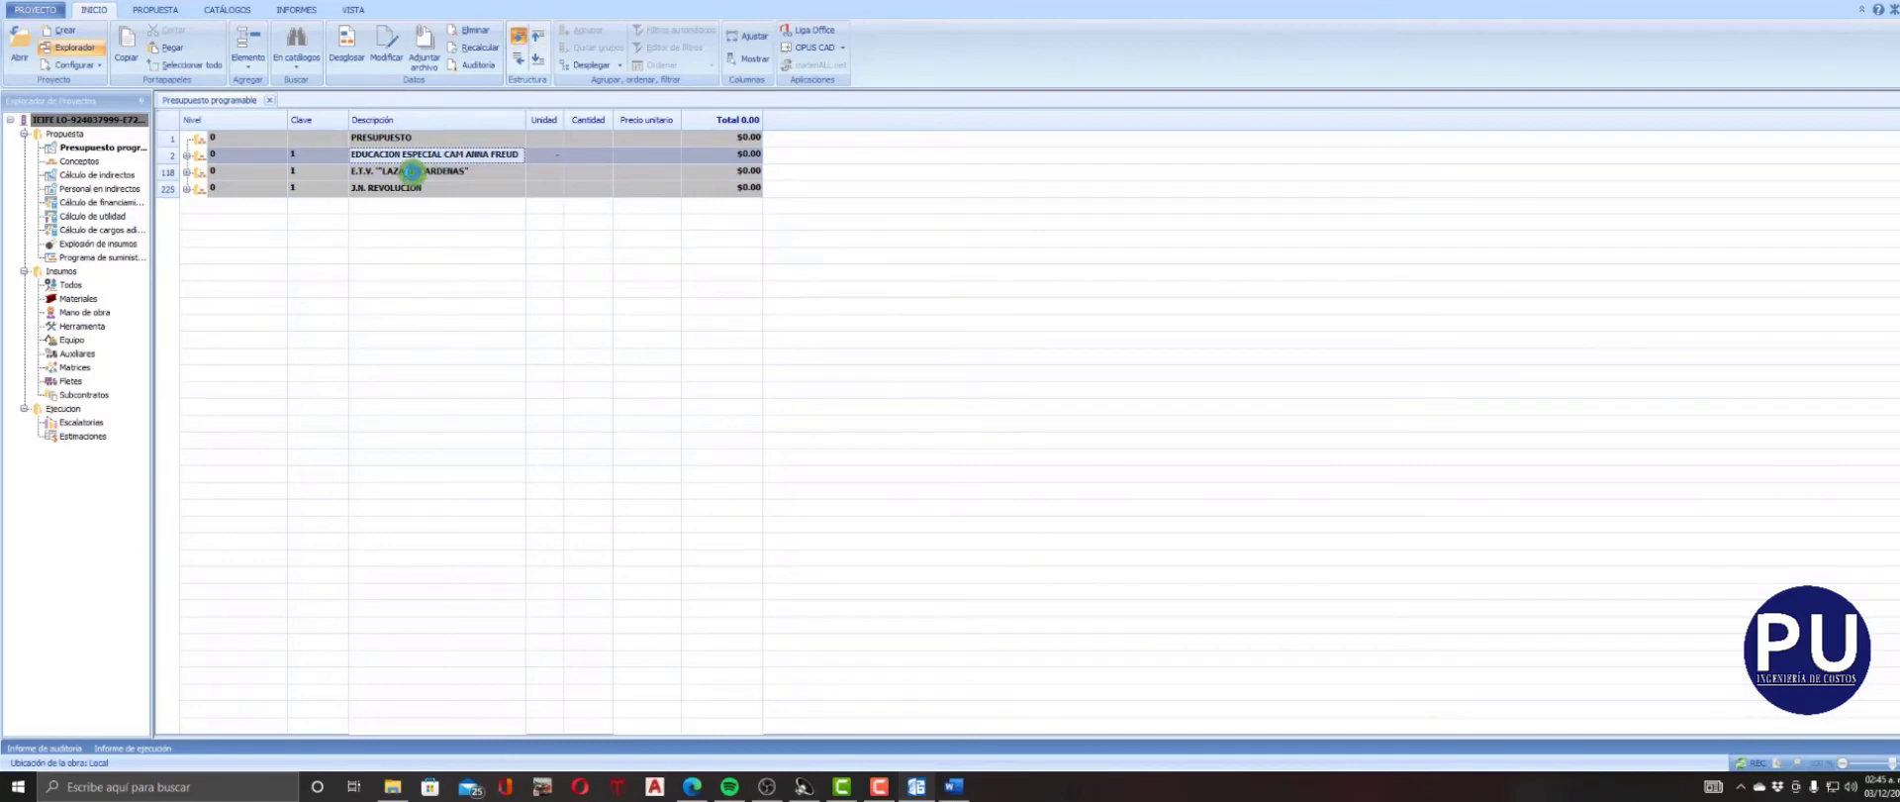
pyautogui.click(412, 171)
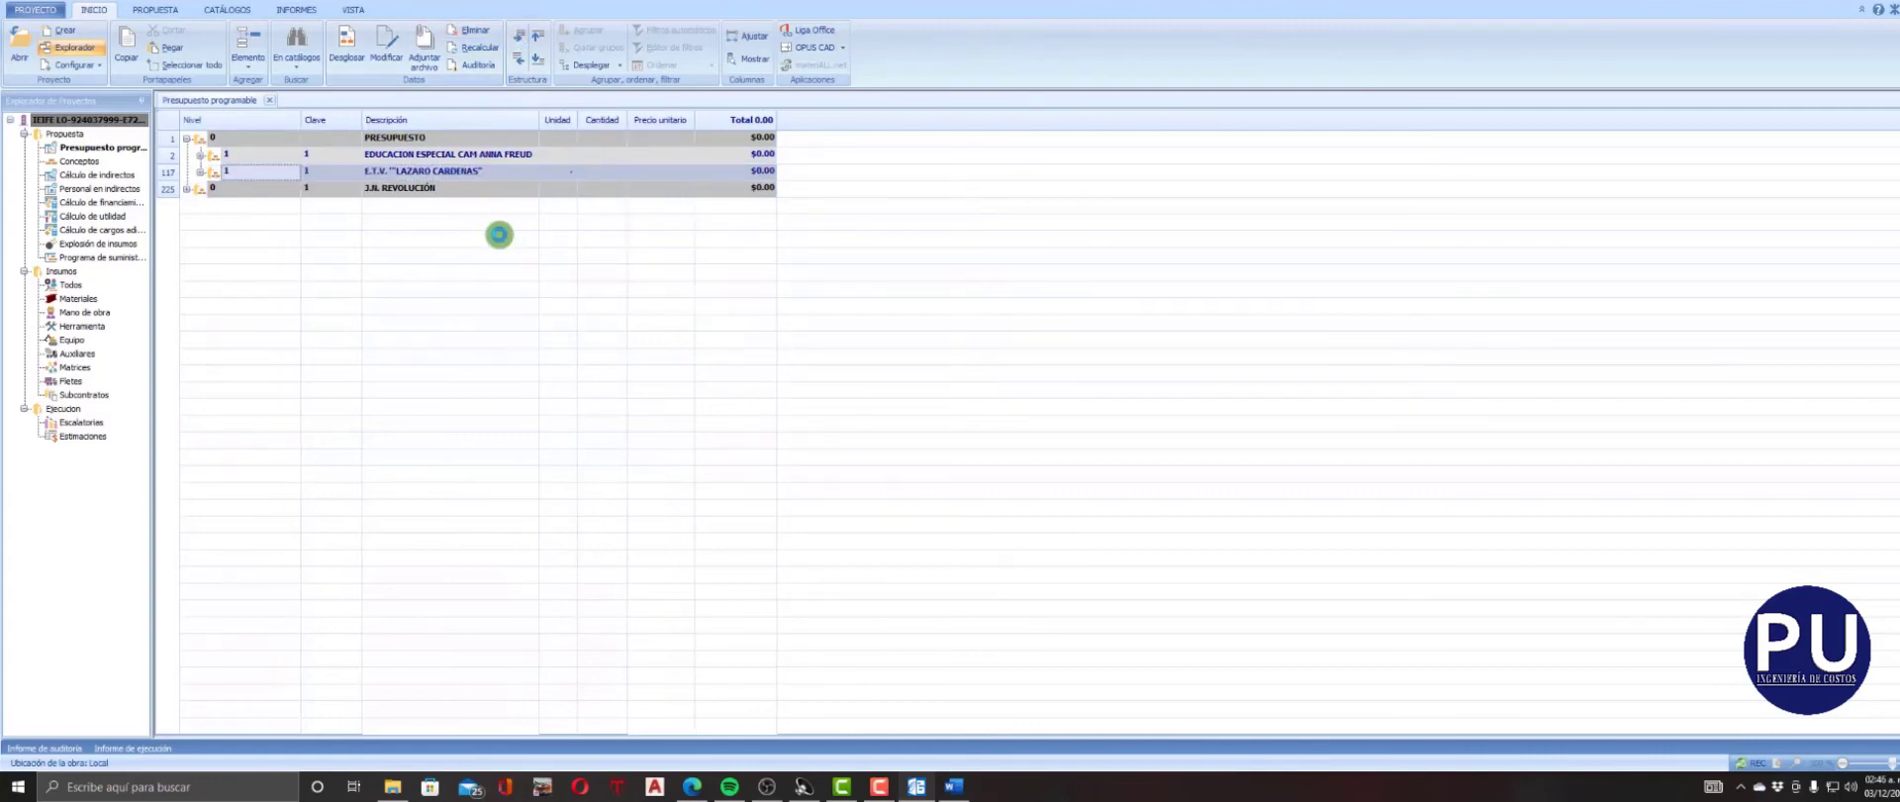
pyautogui.click(484, 187)
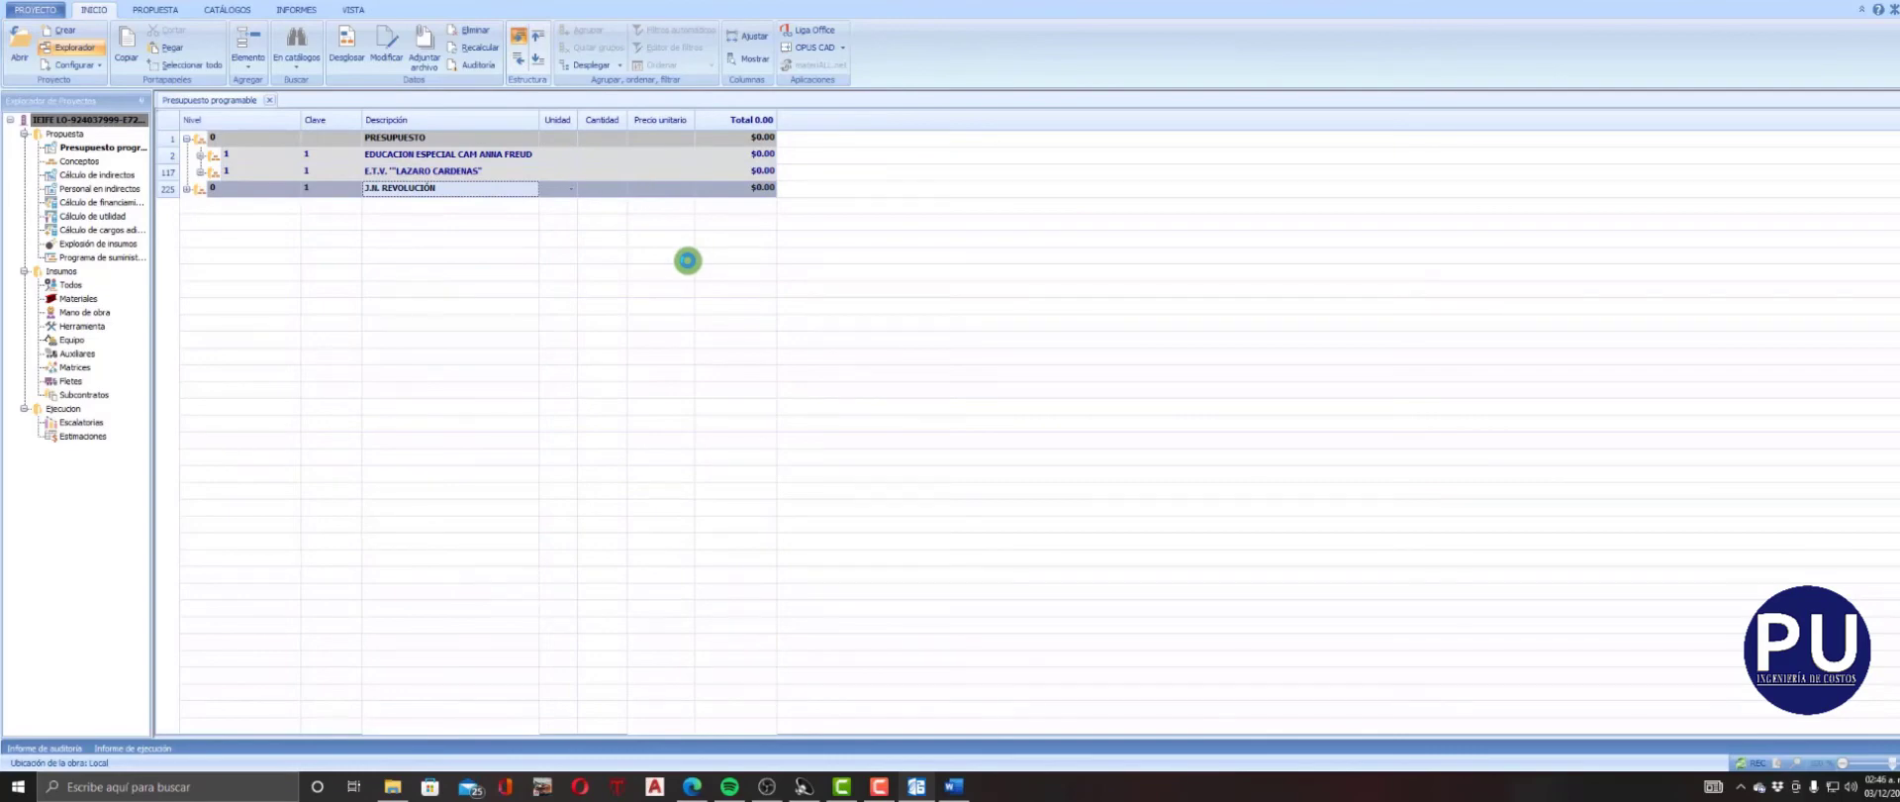
# Expand the budget through all its group levels, and enlarge the Descripción column's width and the row height.
pyautogui.click(619, 65)
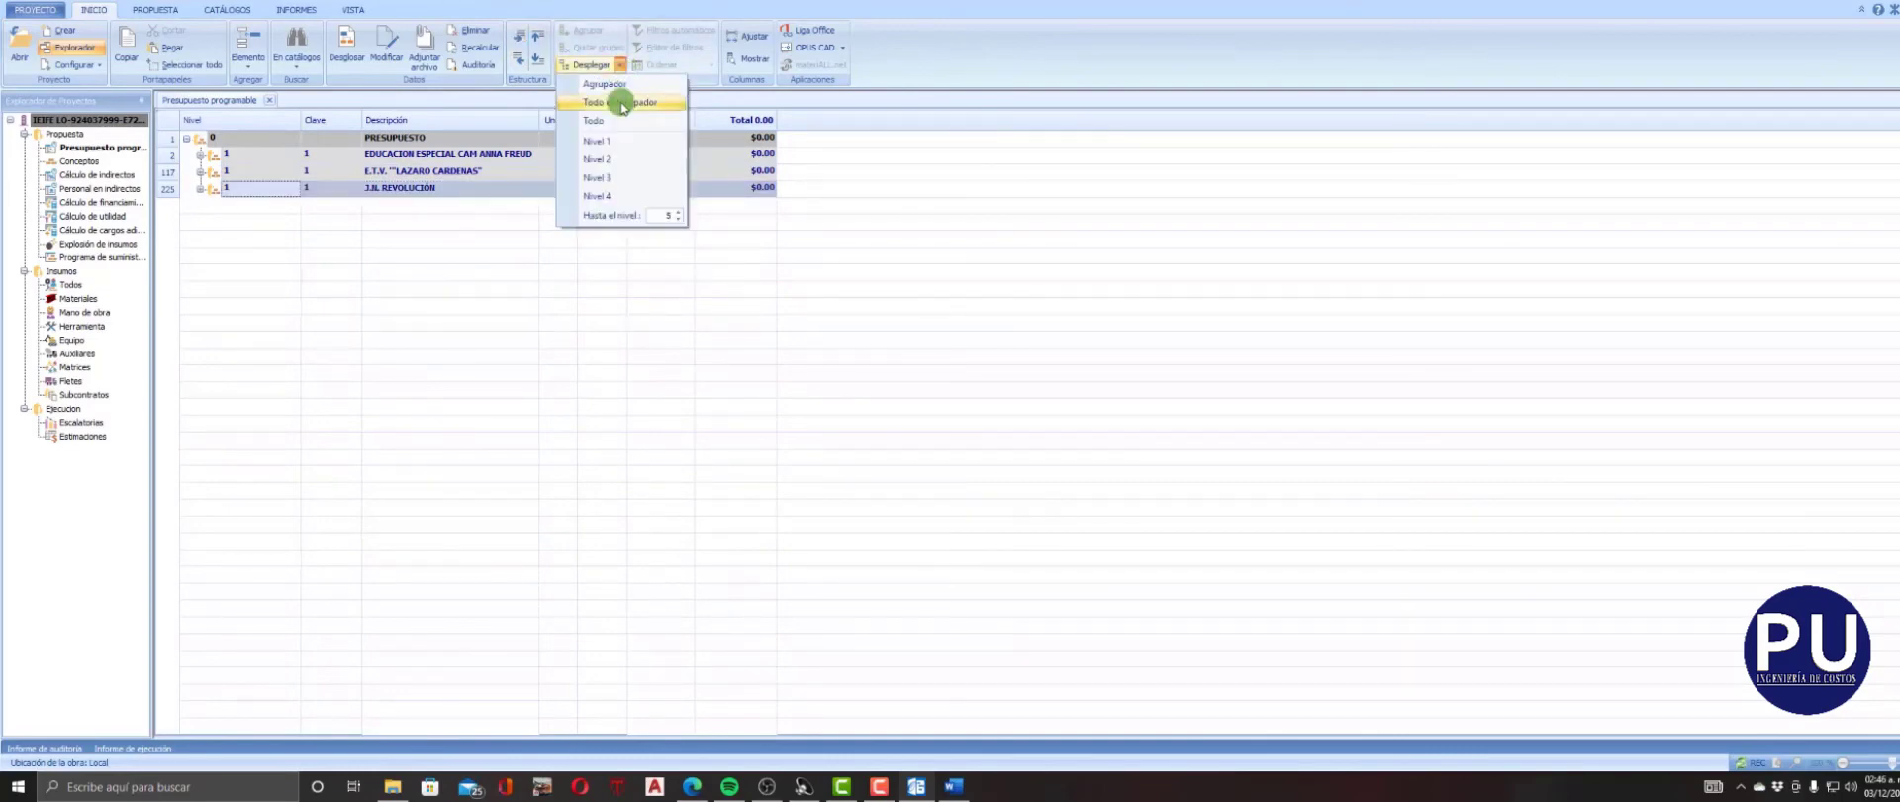
pyautogui.click(622, 103)
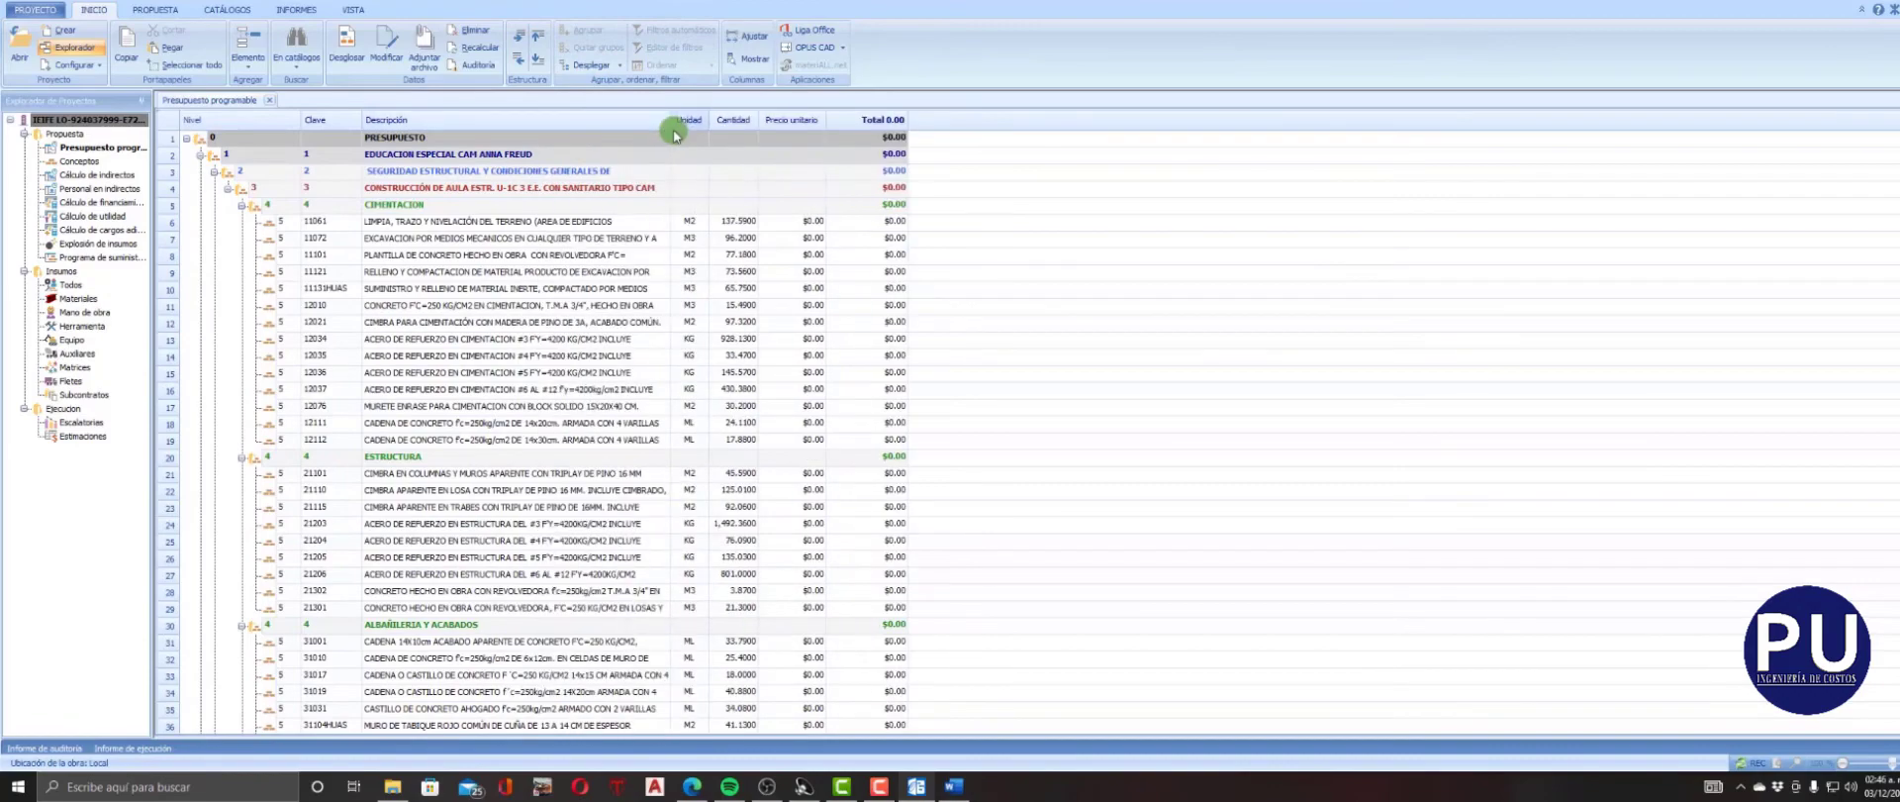
pyautogui.moveTo(671, 124); pyautogui.dragTo(687, 123)
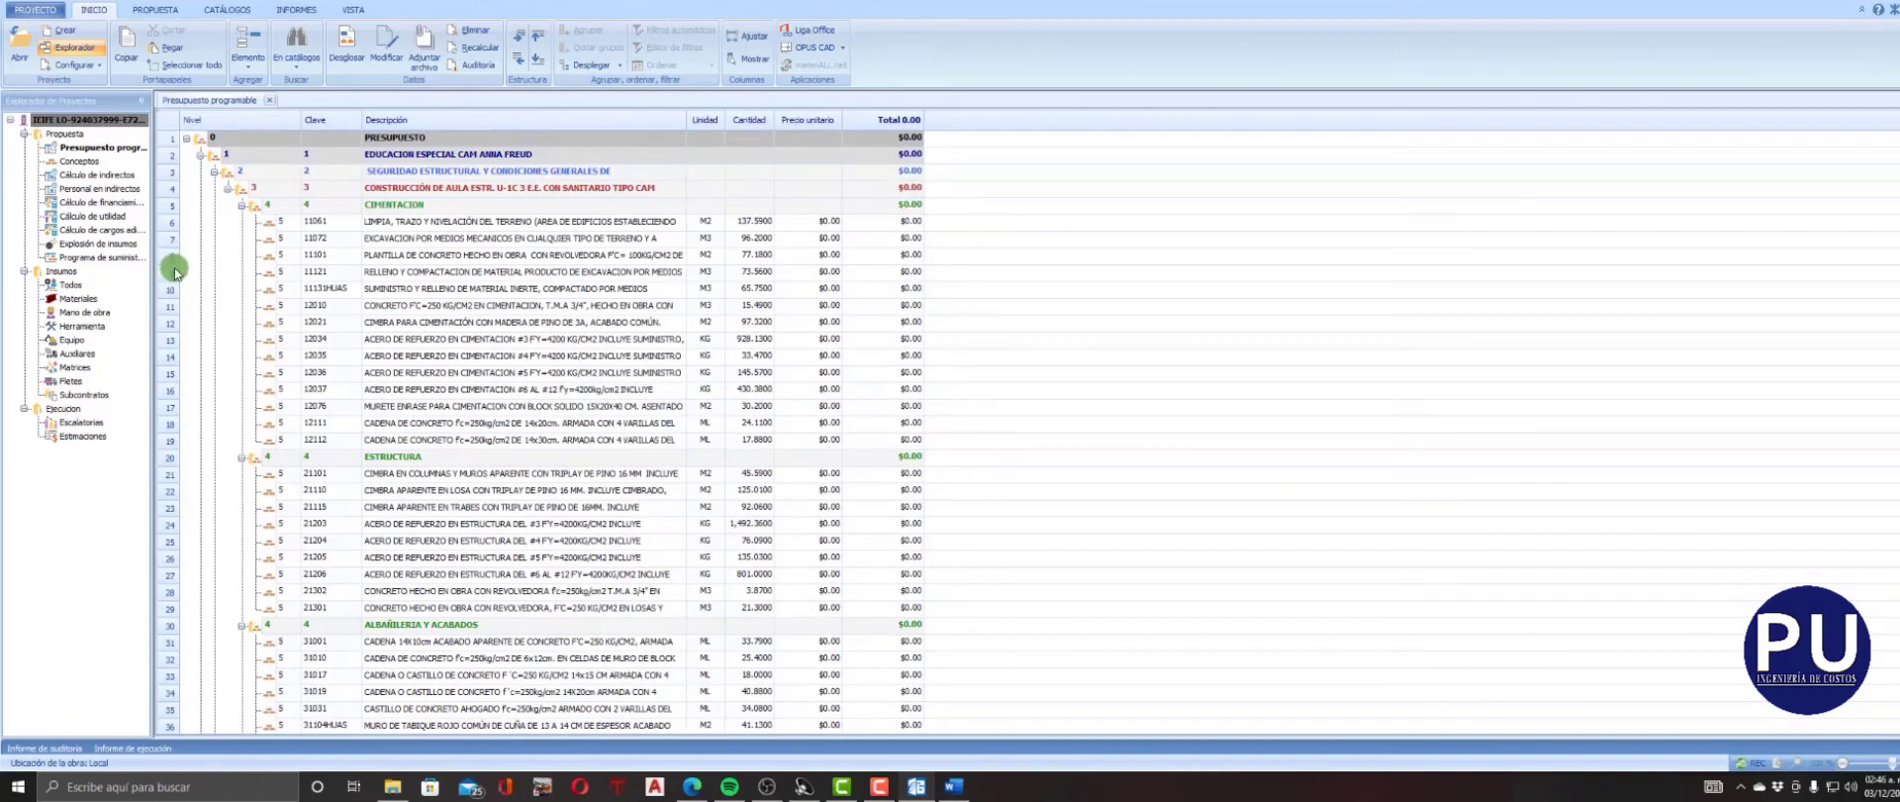
pyautogui.moveTo(174, 276); pyautogui.dragTo(175, 293)
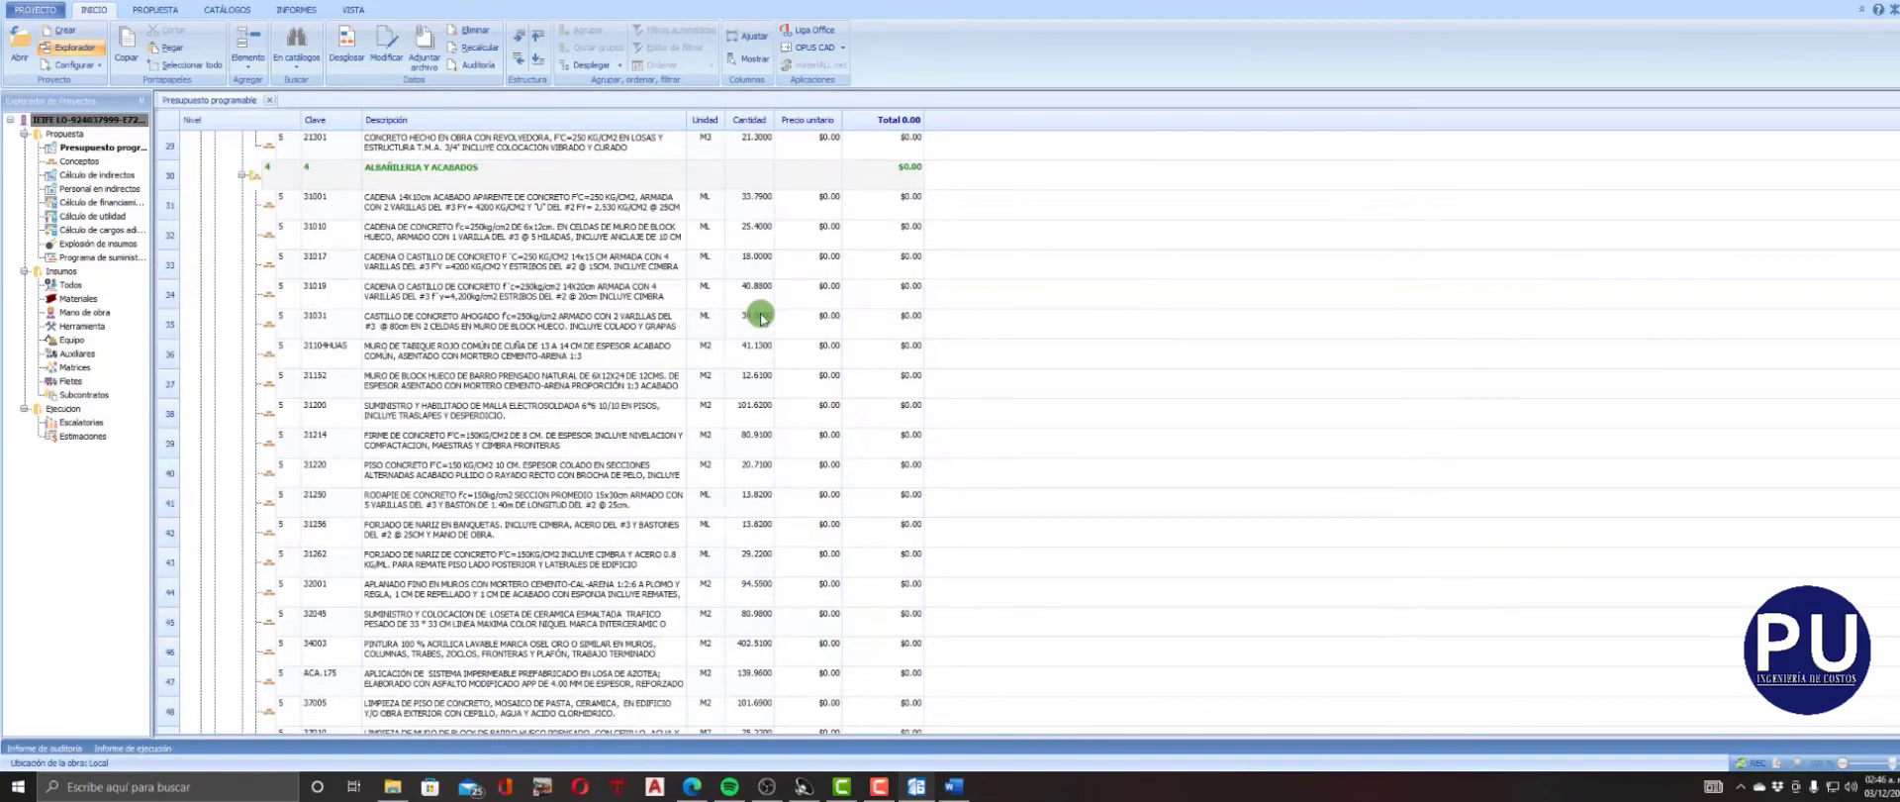
# Add the Comentarios extra column to the budget view between Unidad and Cantidad.
pyautogui.rightClick(967, 126)
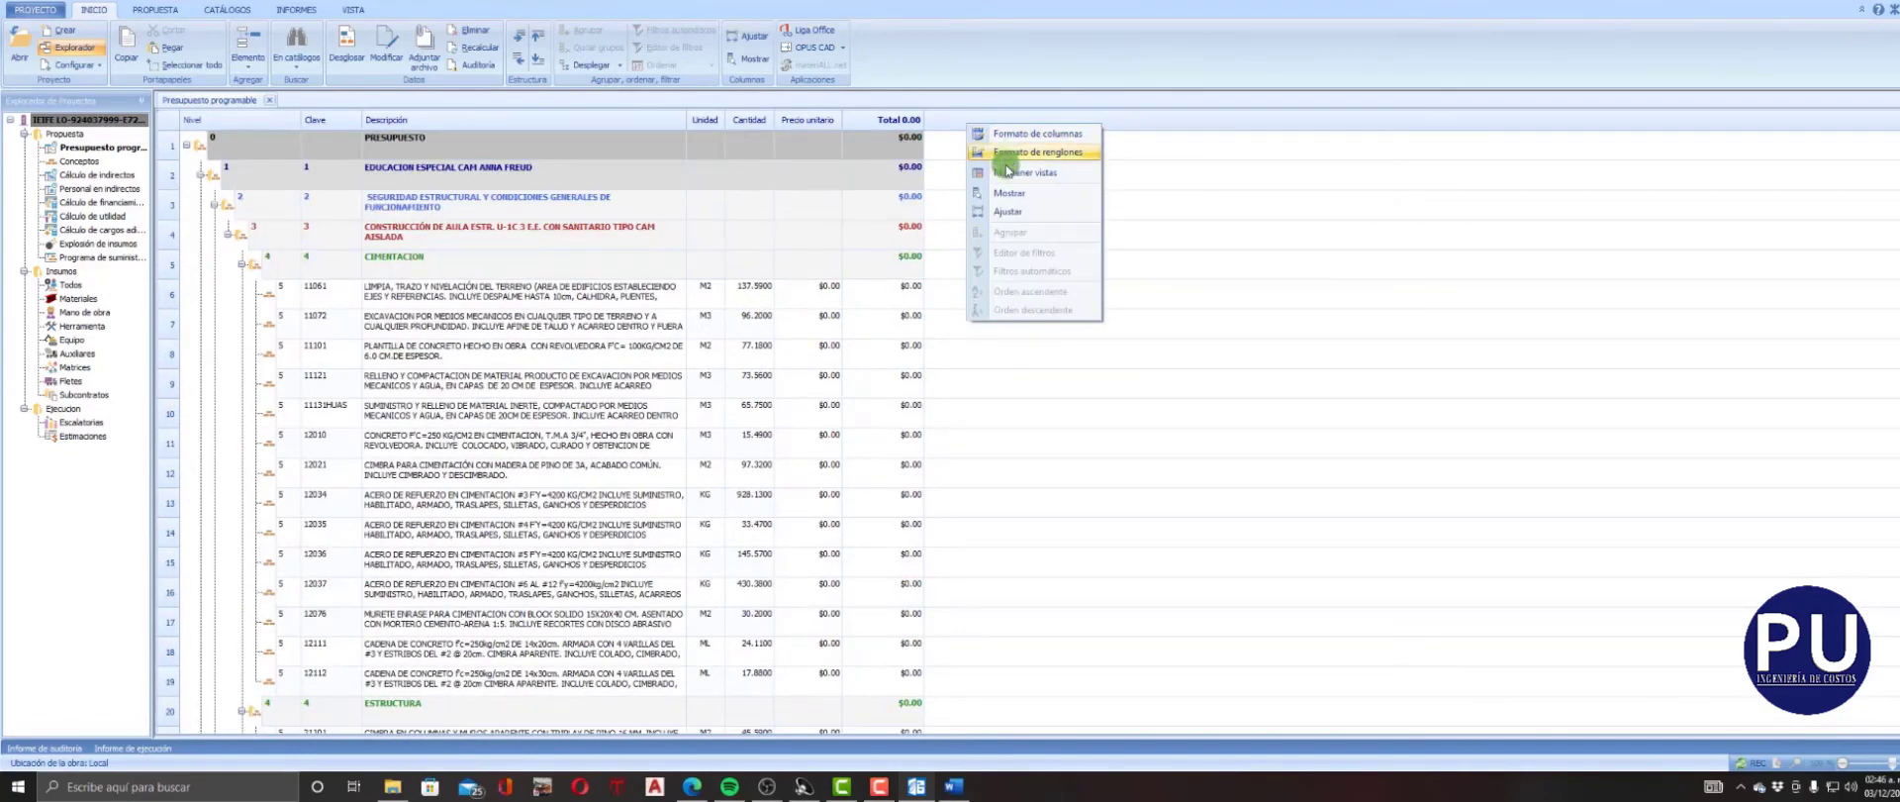
pyautogui.click(992, 193)
pyautogui.moveTo(1791, 571); pyautogui.dragTo(1159, 338)
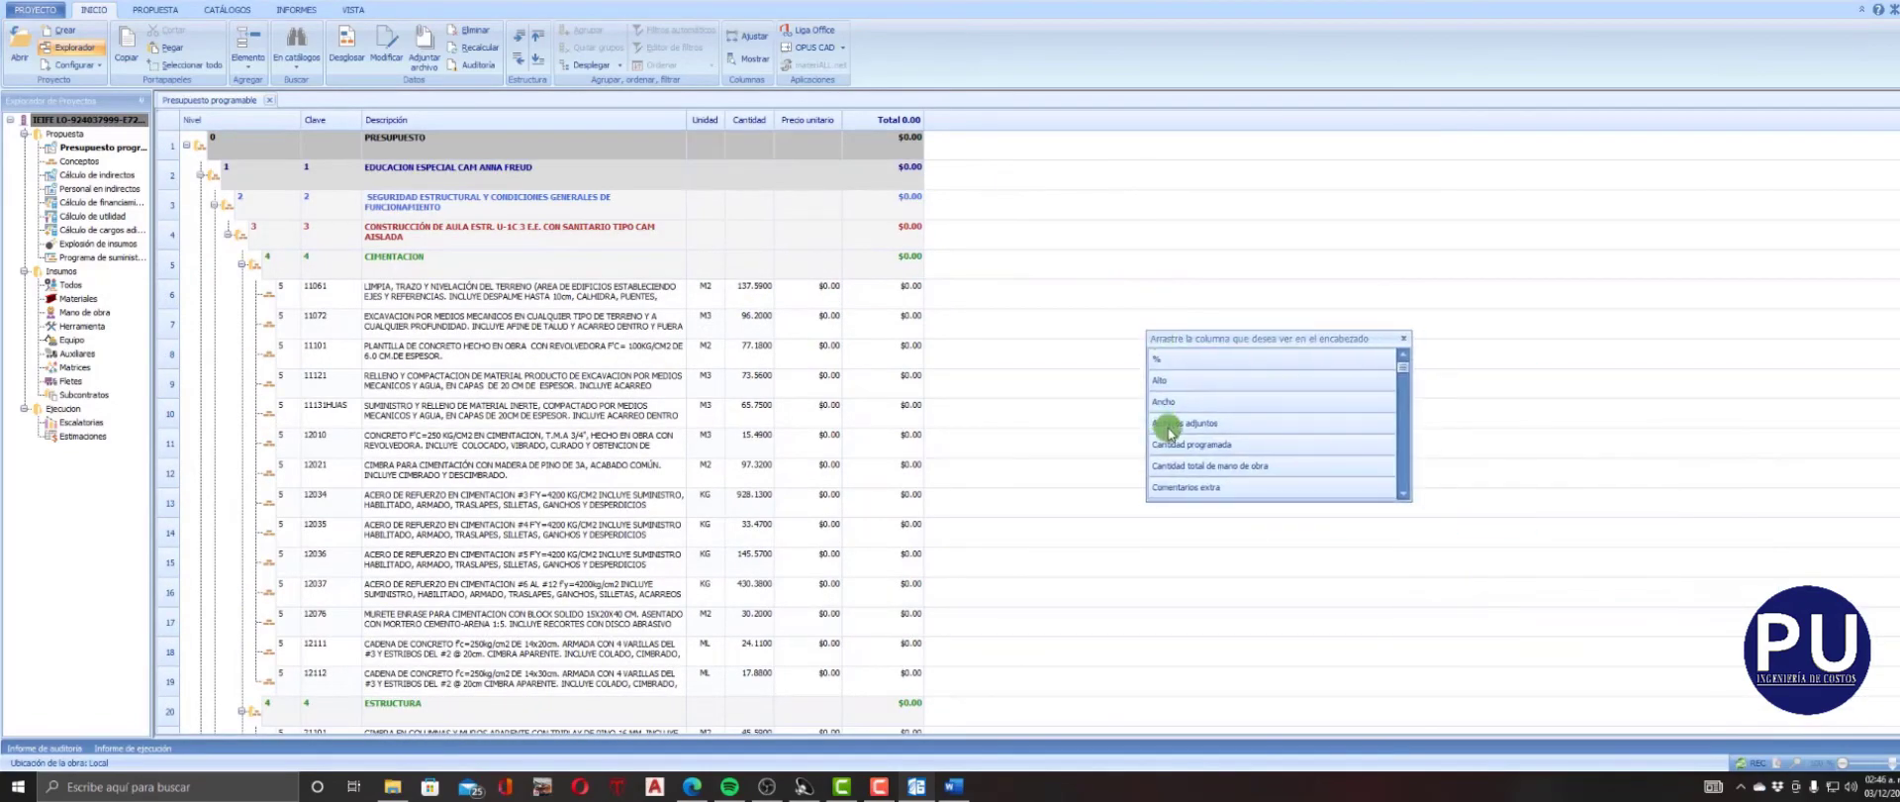
pyautogui.scroll(3, 1173, 432)
pyautogui.moveTo(1179, 486); pyautogui.dragTo(727, 124)
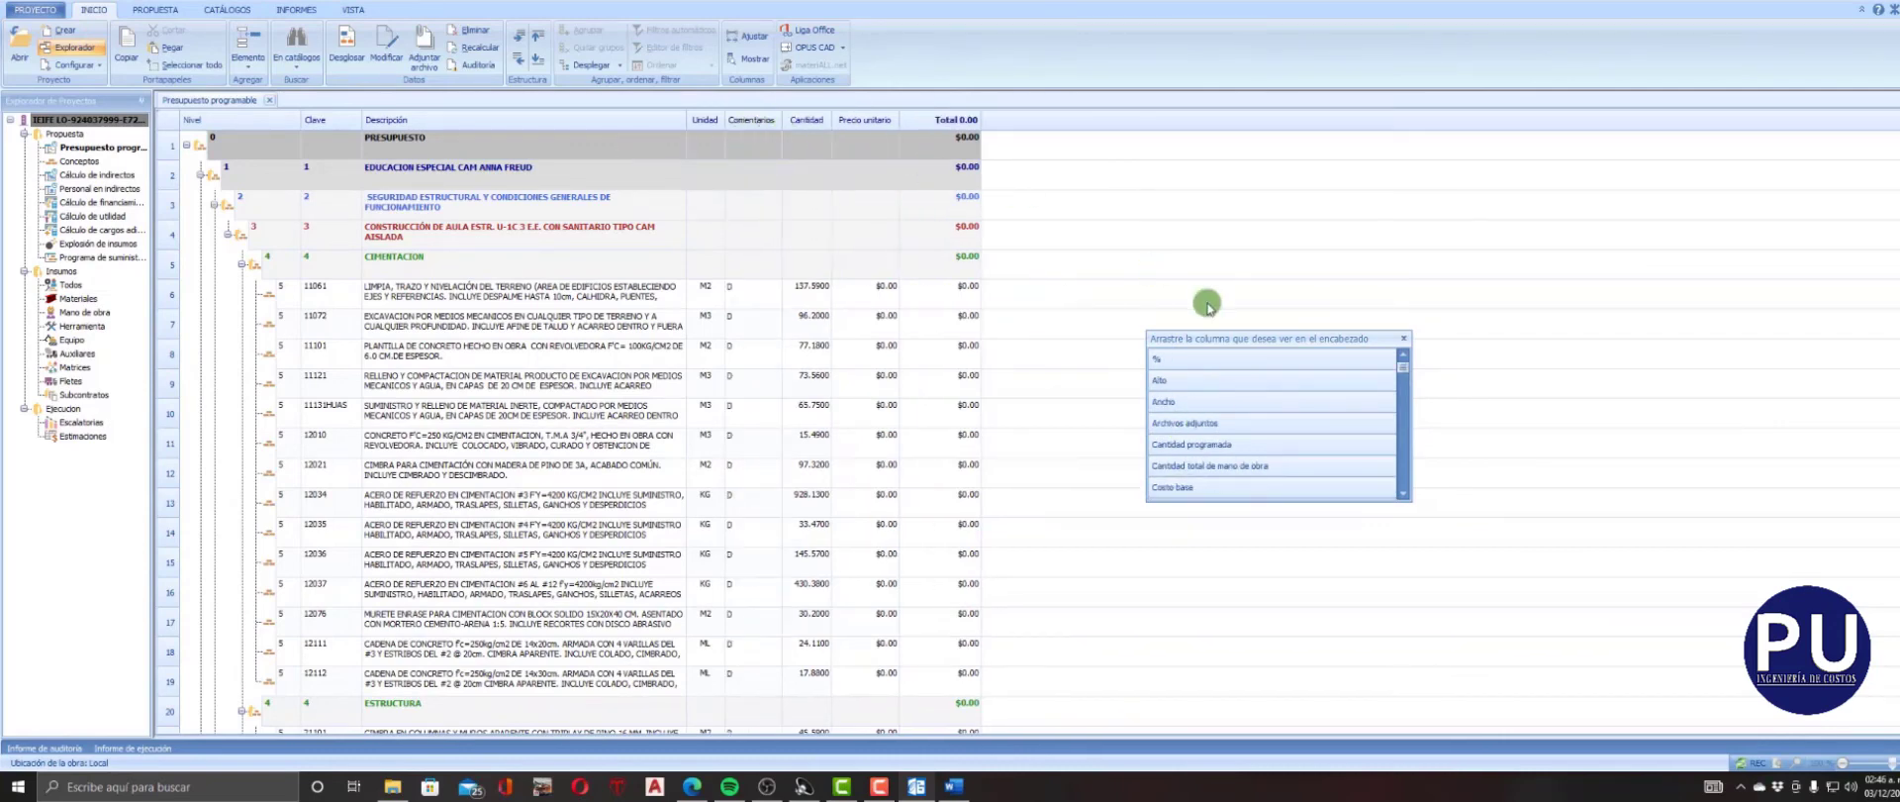
pyautogui.click(1404, 339)
# Change the title of the ComentariosExtra column to Edificio in the column format.
pyautogui.rightClick(1039, 128)
pyautogui.click(1060, 136)
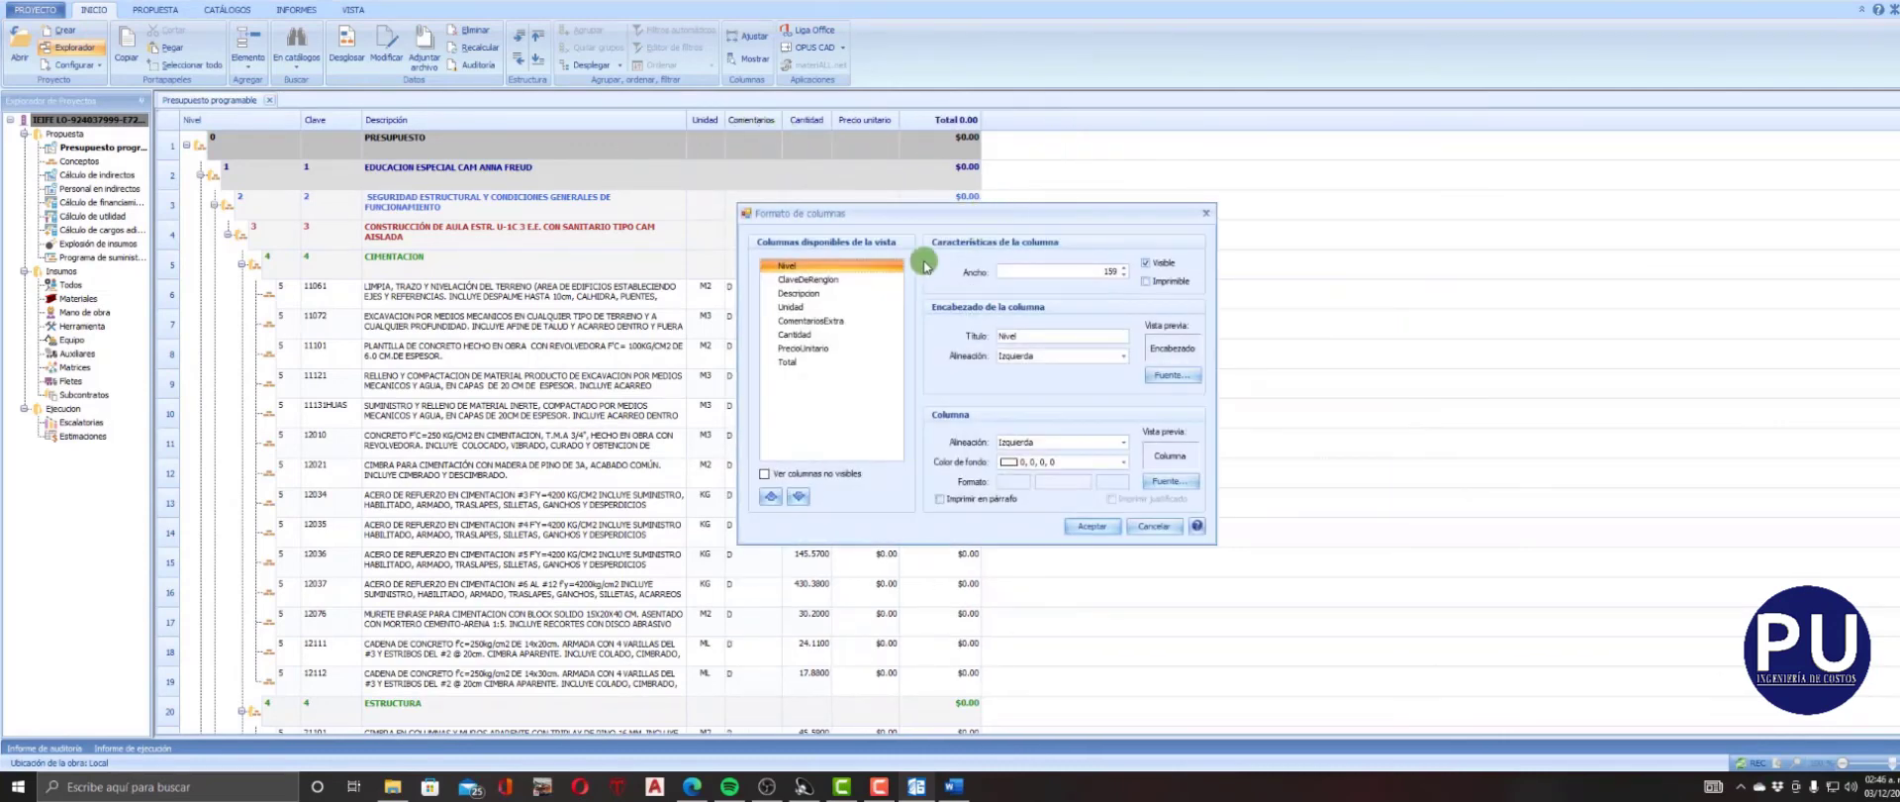
pyautogui.click(804, 322)
pyautogui.moveTo(1070, 337); pyautogui.dragTo(900, 313)
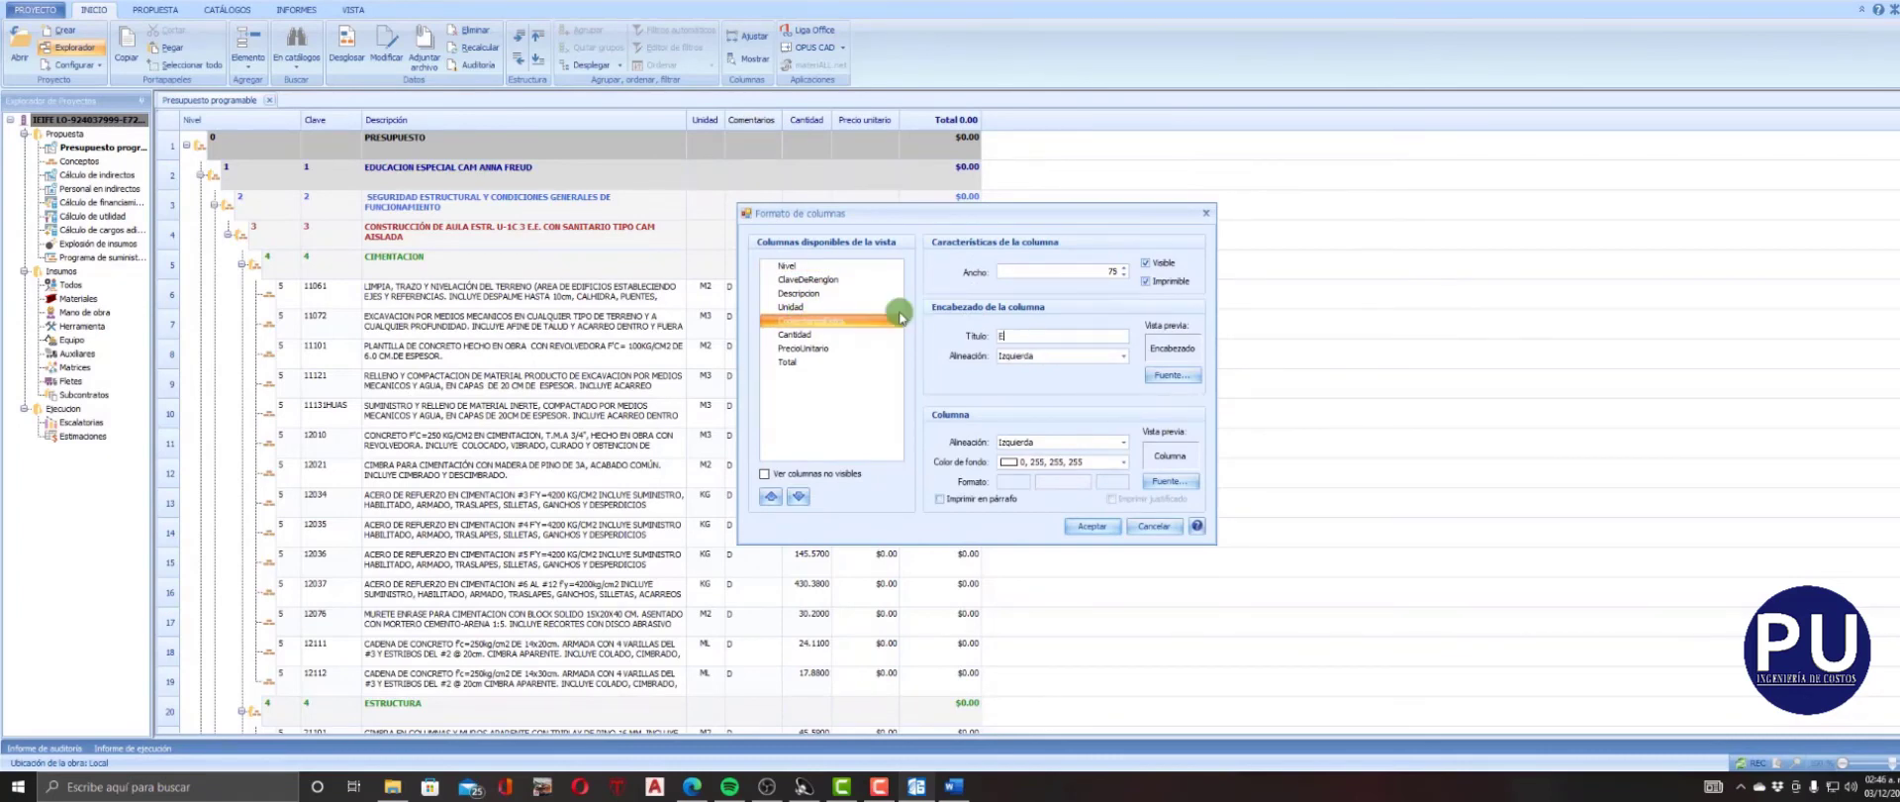
pyautogui.click(1077, 527)
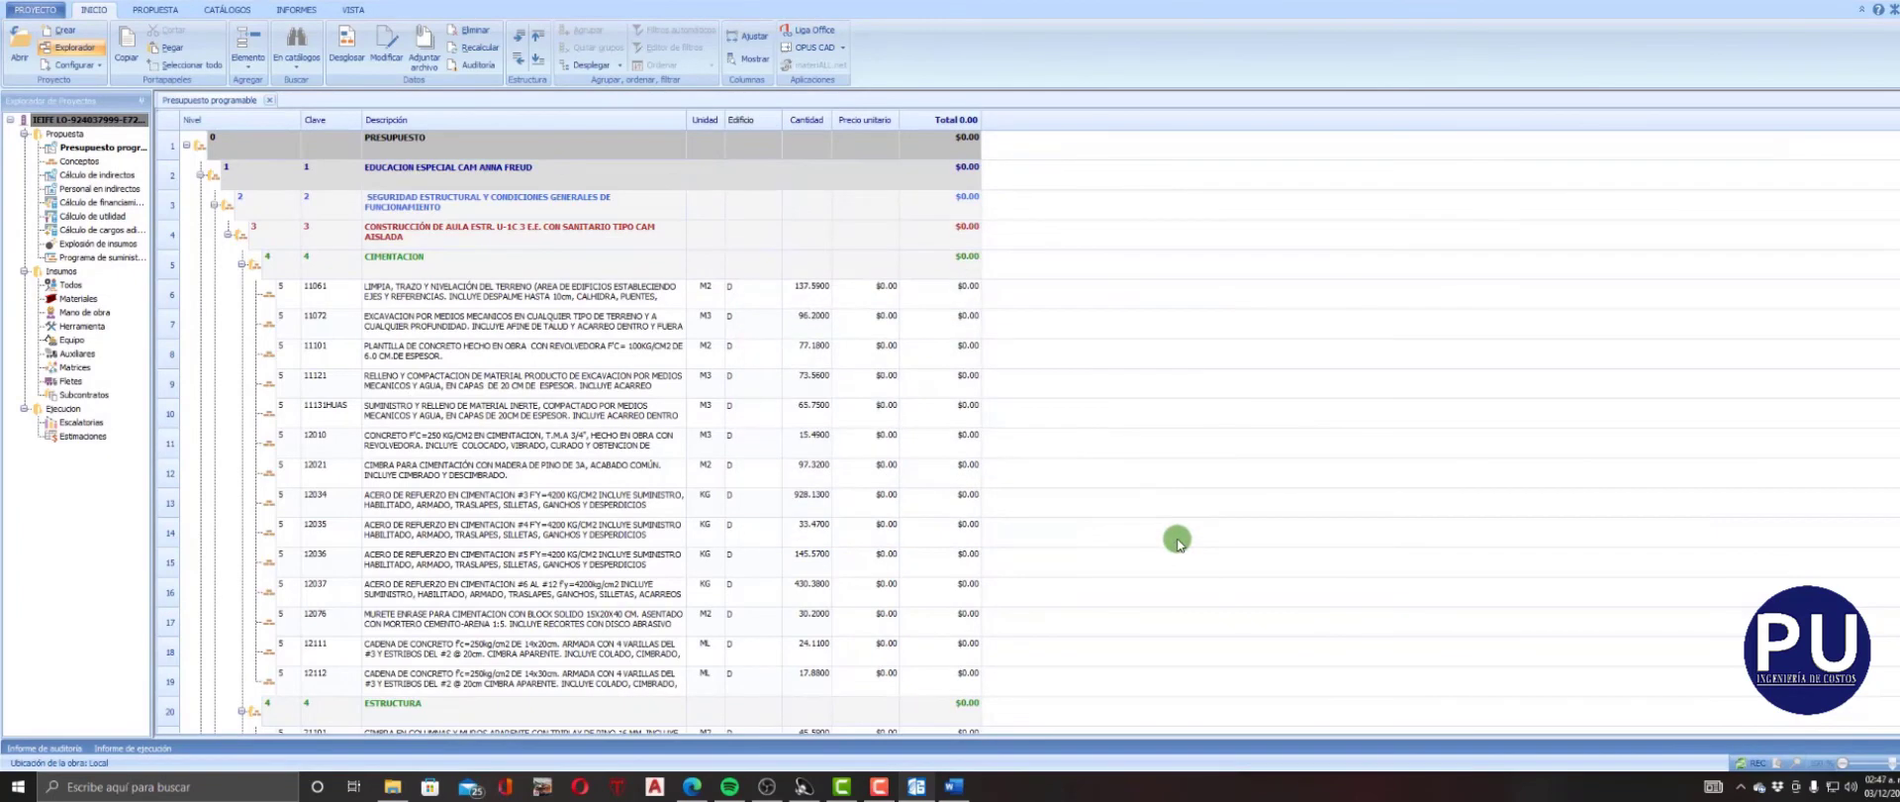
pyautogui.moveTo(716, 319); pyautogui.dragTo(764, 252)
pyautogui.click(1018, 429)
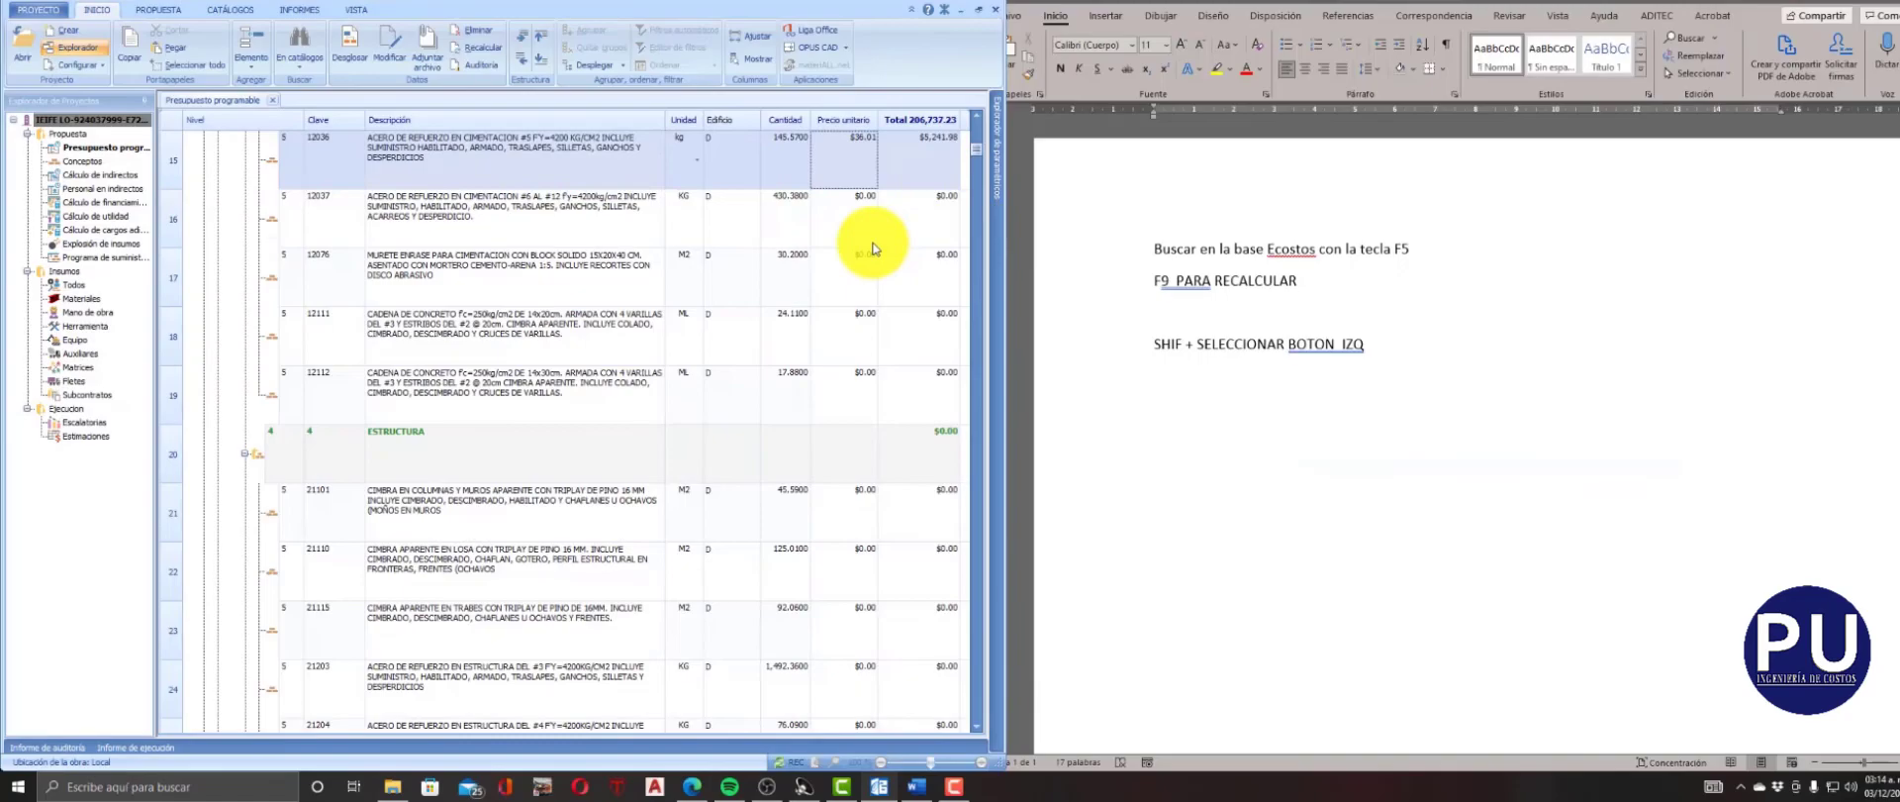
pyautogui.scroll(4, 873, 249)
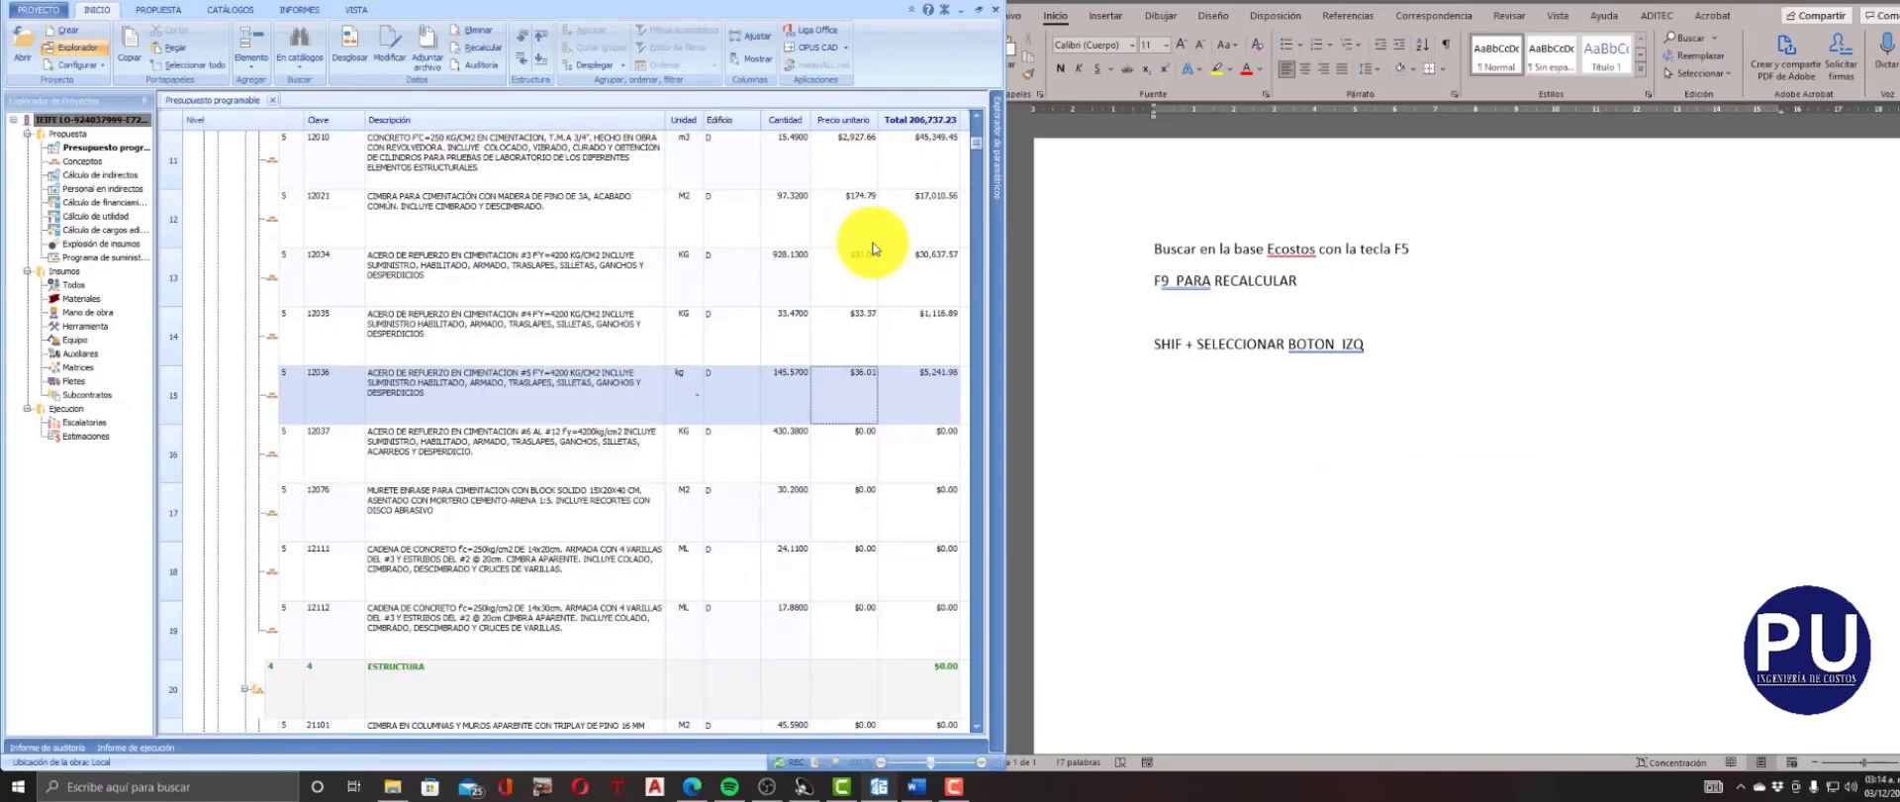